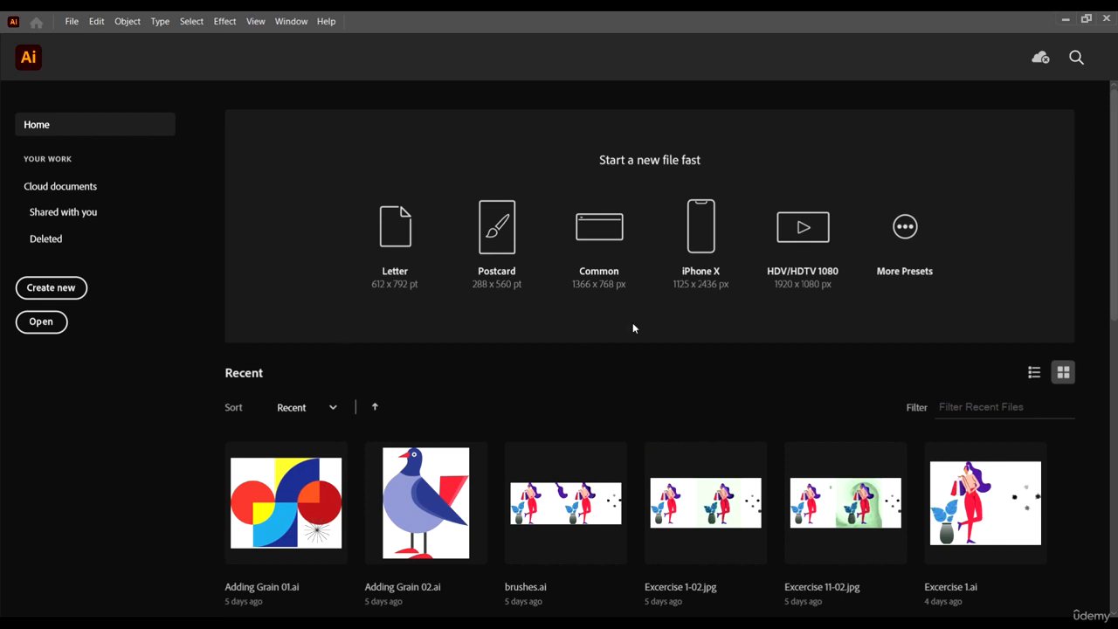
Create a new document from the Common 1366 x 768 px preset and collapse the Color Guide
left_click(600, 234)
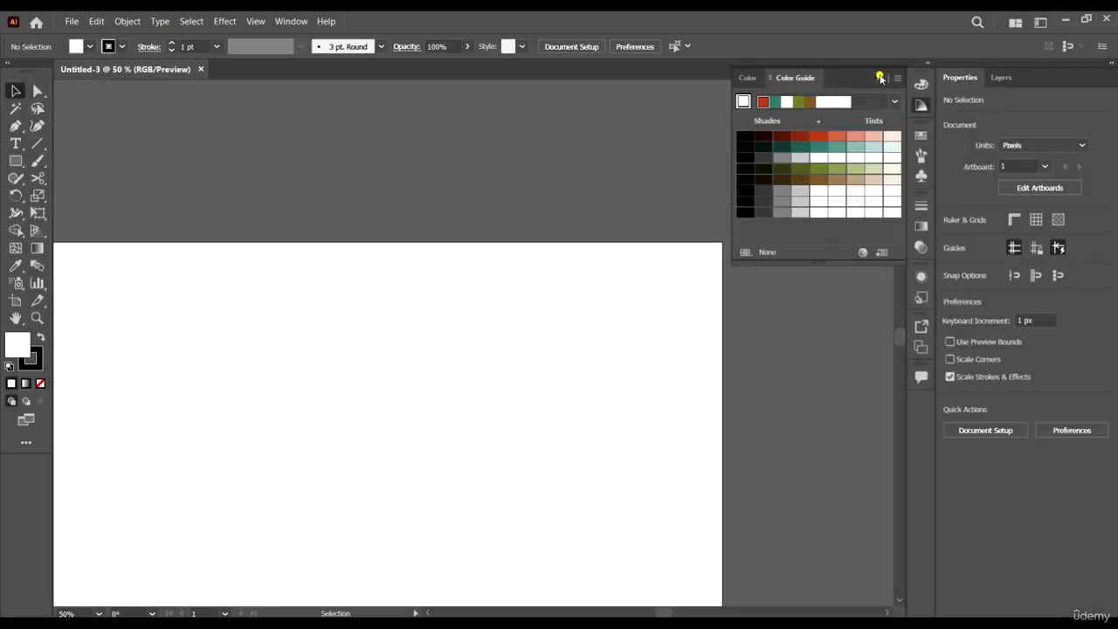
left_click(881, 78)
scroll(622, 310, "down", 2)
scroll(577, 302, "down", 1)
scroll(536, 273, "up", 1)
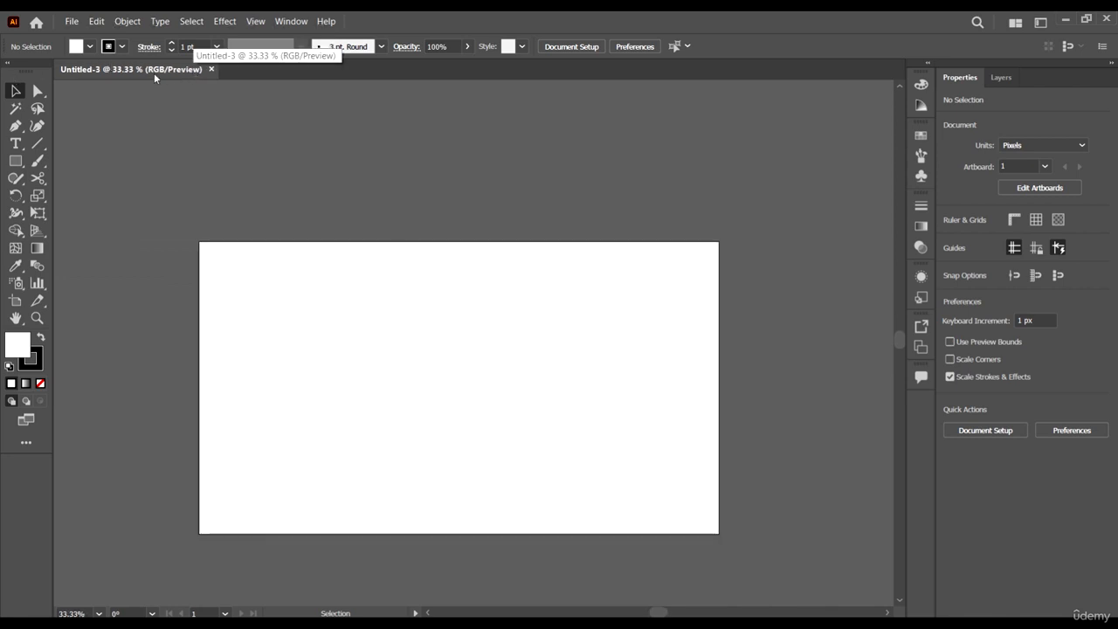
scroll(457, 366, "down", 1)
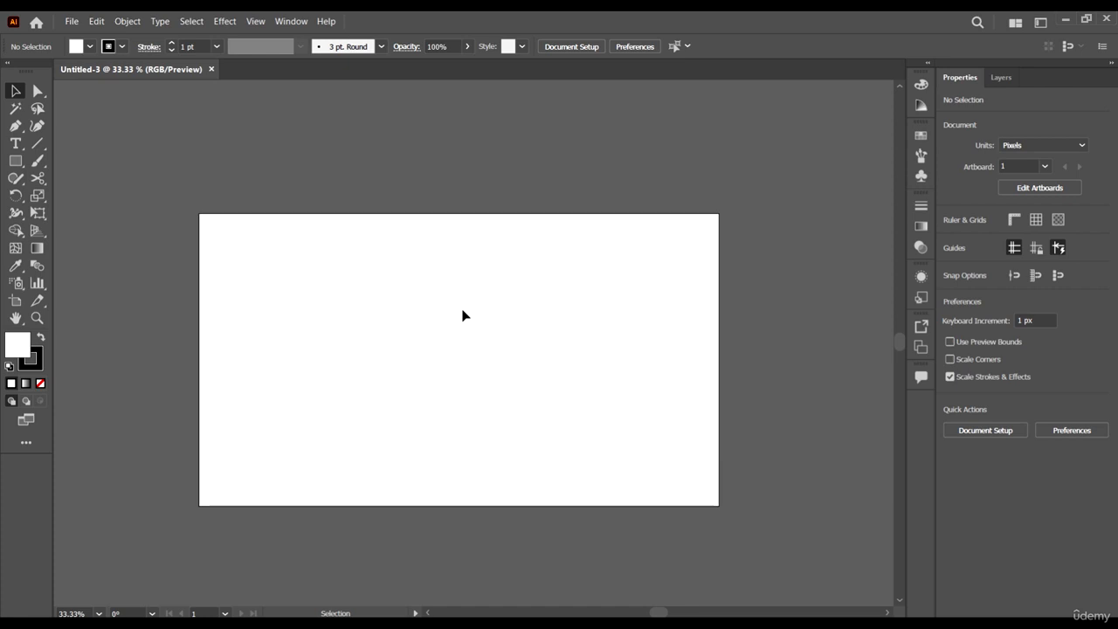
Draw a square about 115 px wide in the artboard's upper-left area and move it straight down to about Y 266 px
left_click(22, 160)
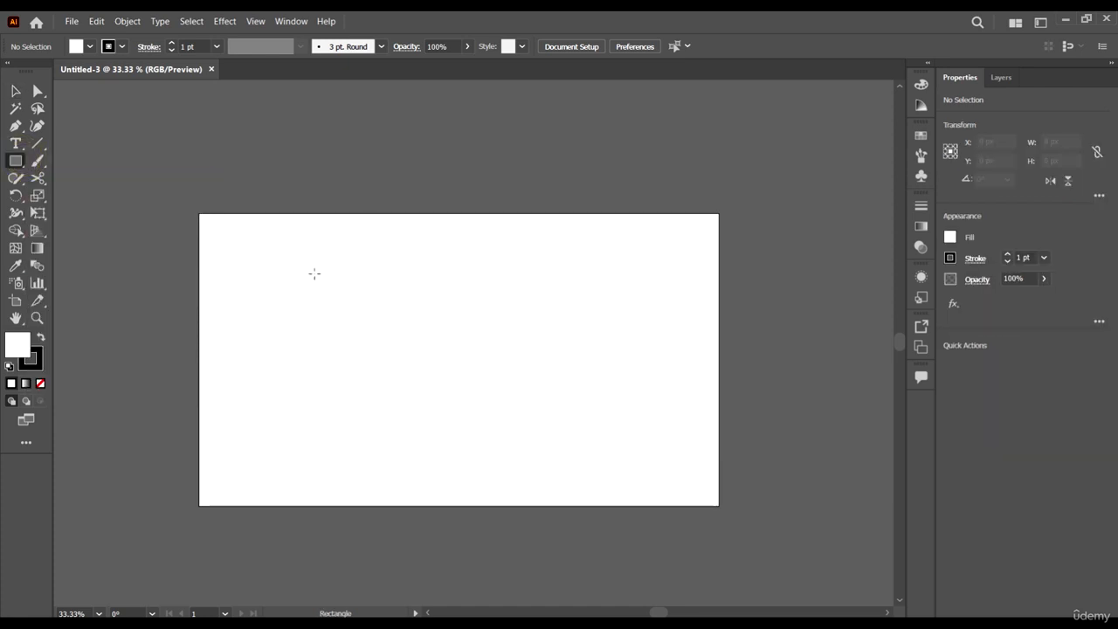
left_click_drag(315, 273, 418, 311)
key("v")
left_click(388, 310)
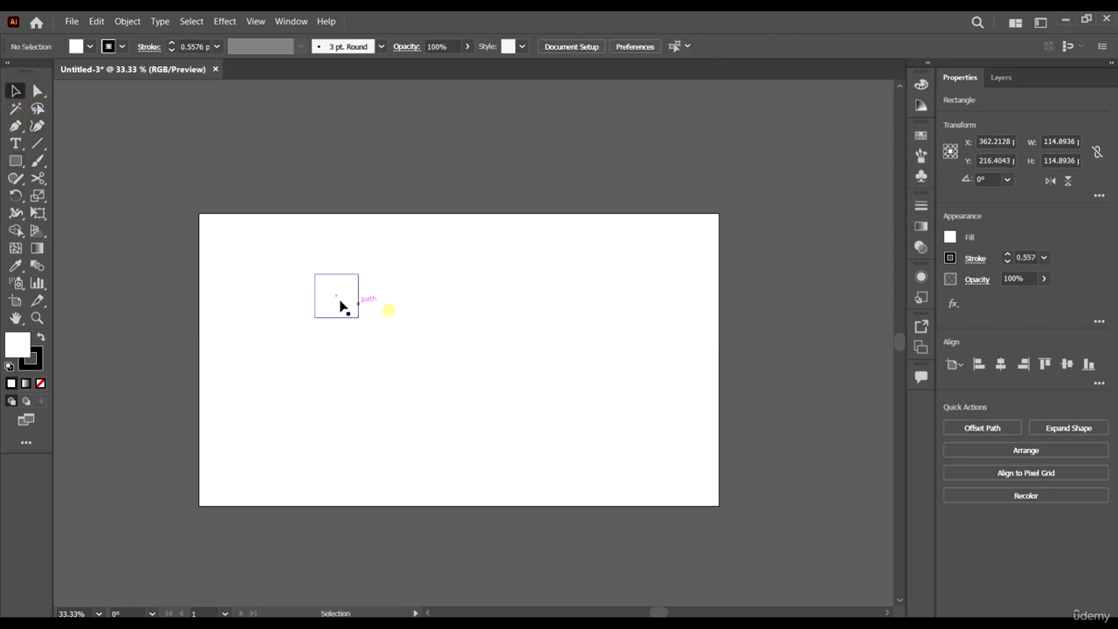
mouse_move(340, 300)
left_mouse_down()
mouse_move(406, 309)
mouse_move(337, 293)
mouse_move(340, 319)
left_mouse_up()
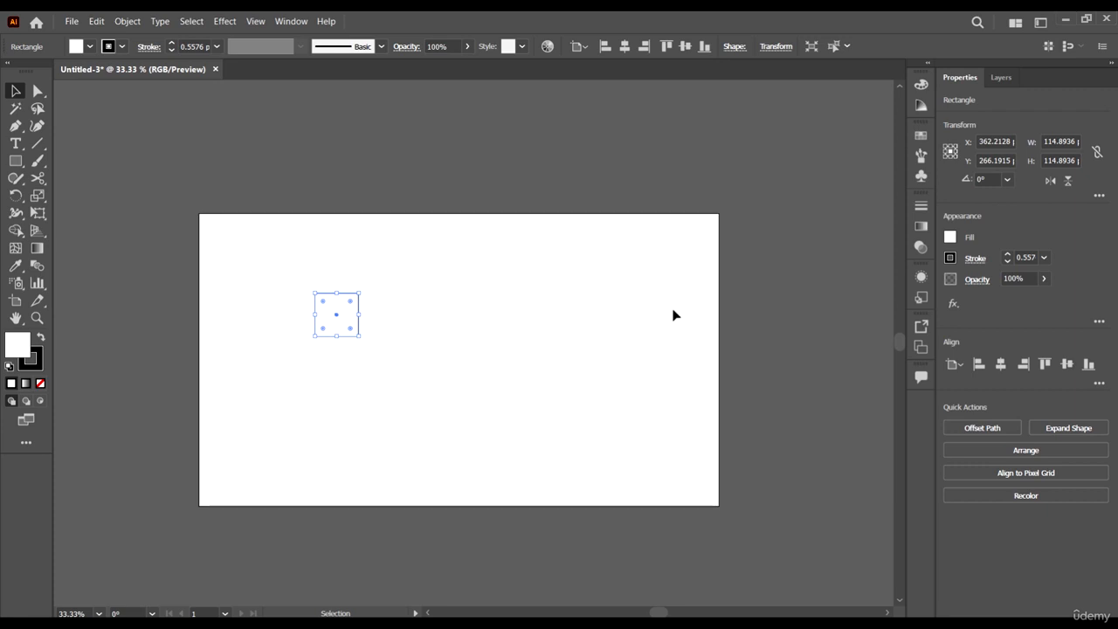
Enlarge the fill swatch list and fill the square with pure blue
left_click(90, 47)
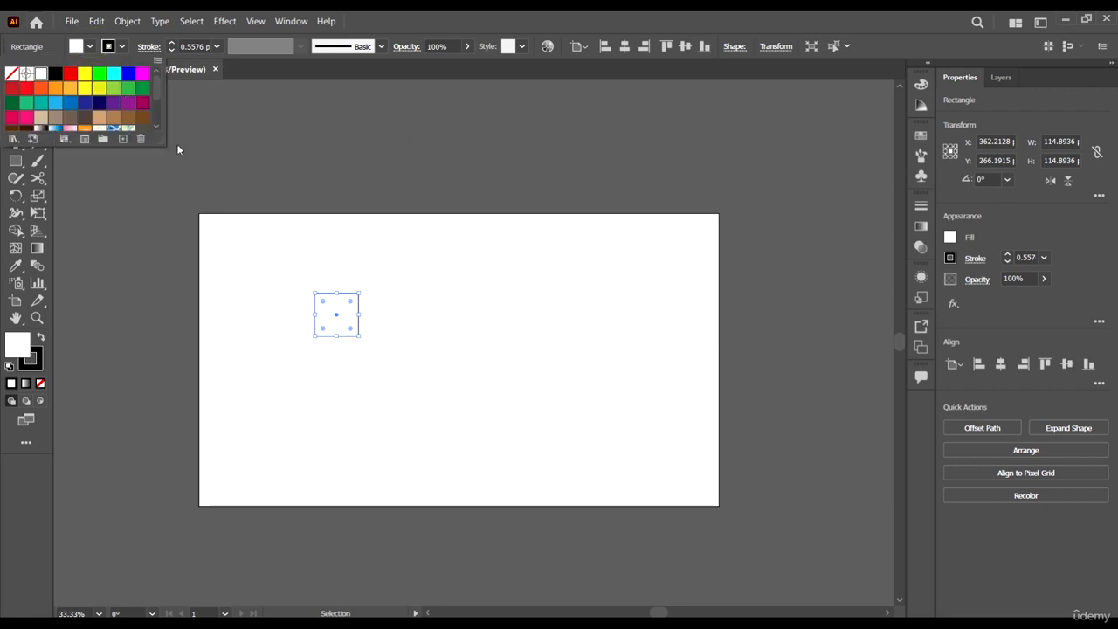
left_click_drag(165, 144, 193, 217)
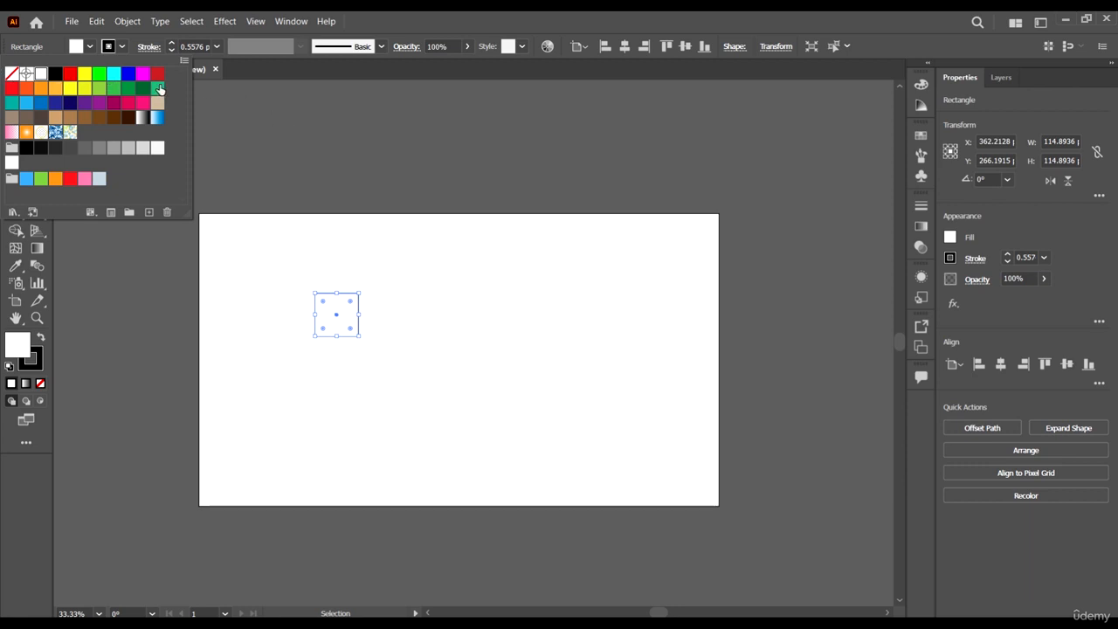
left_click(101, 76)
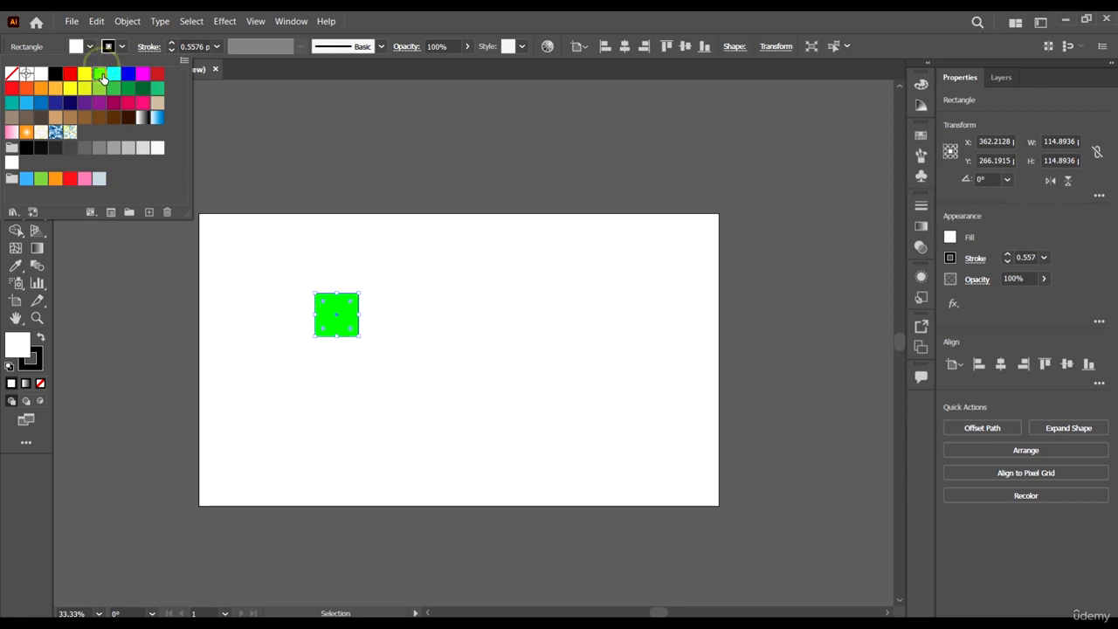
left_click(114, 73)
left_click(129, 73)
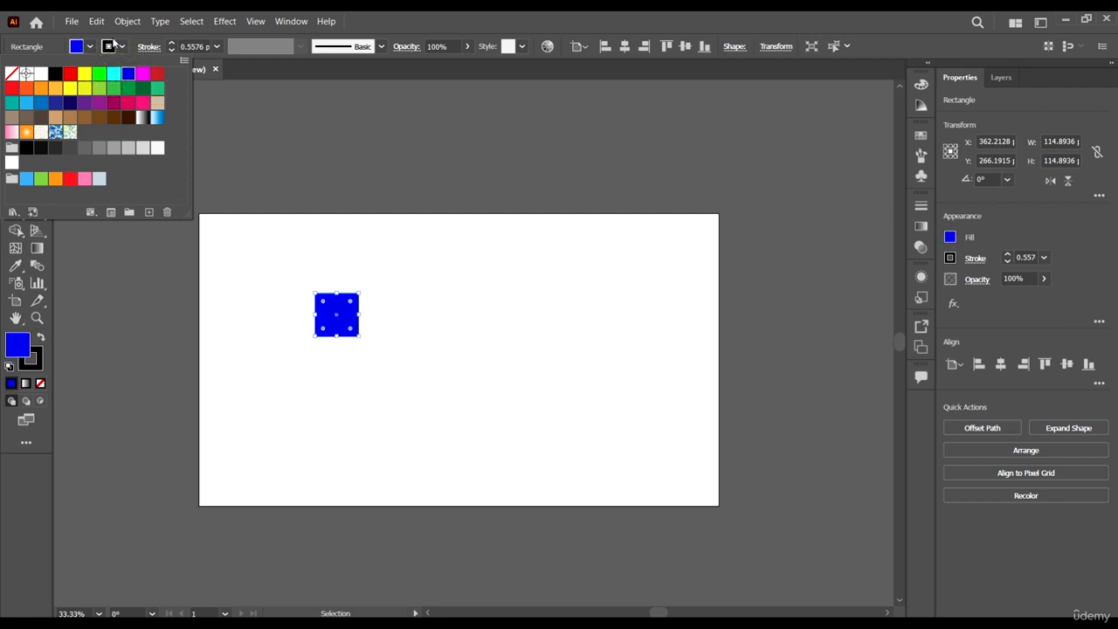
Set the square's stroke color to the light blue swatch
left_click(113, 43)
left_click(122, 46)
left_click(84, 74)
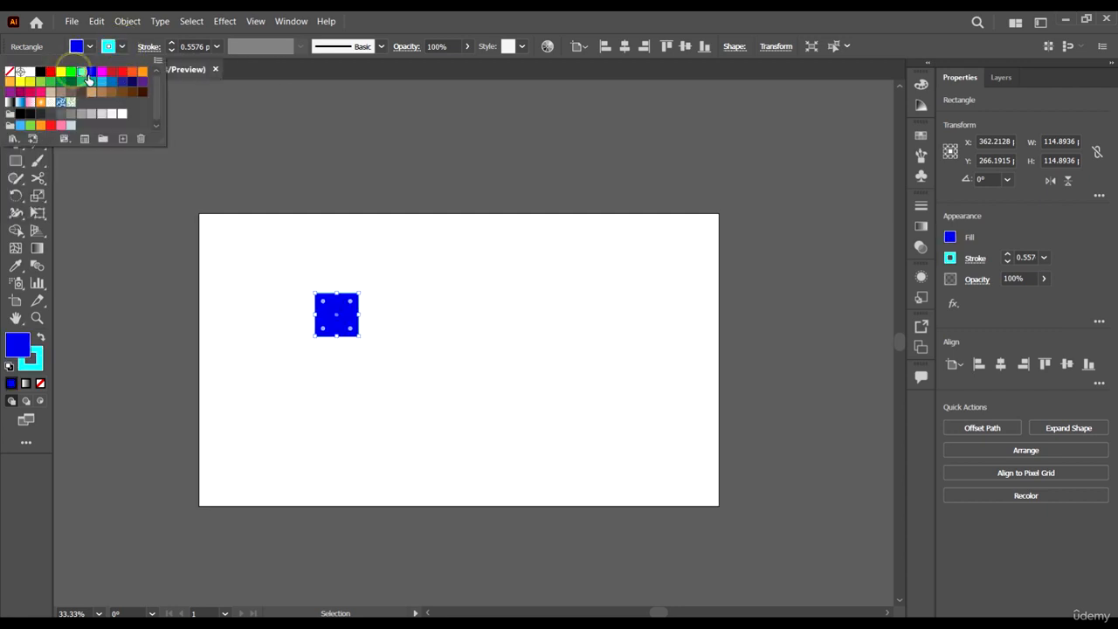
left_click(89, 80)
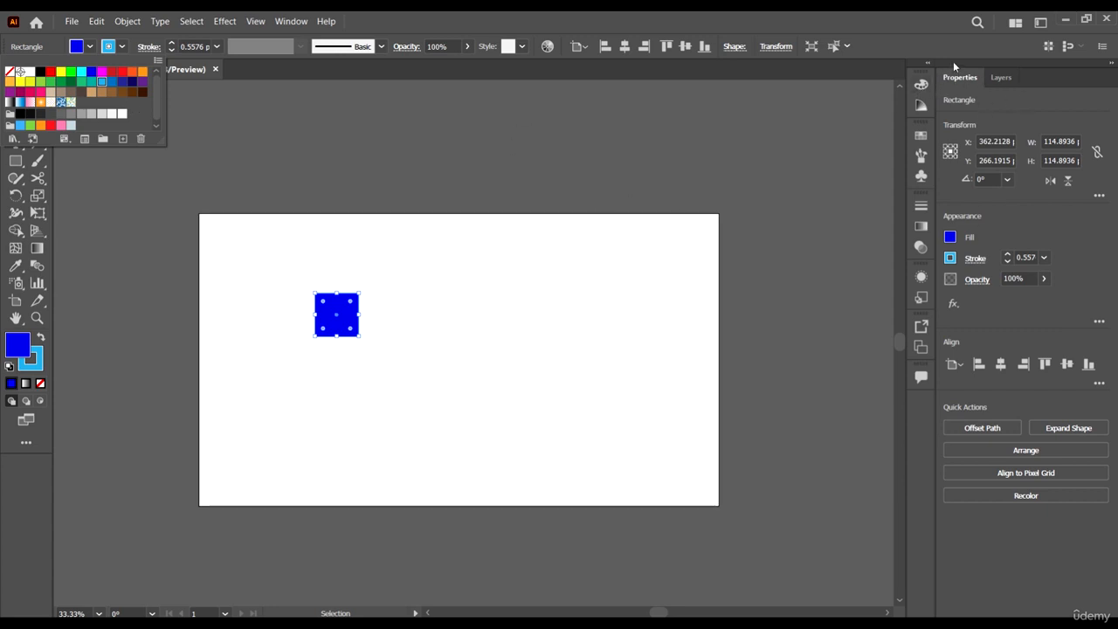
Examine the fill and stroke swatch choices offered in the square's appearance properties, leaving both colors as they are
left_click(953, 235)
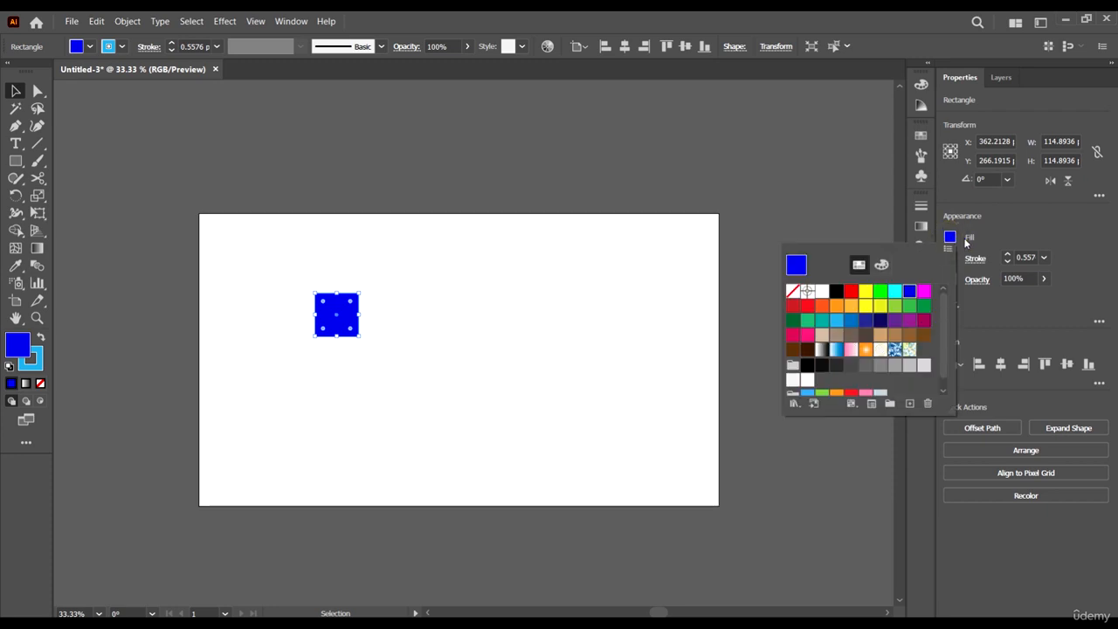
left_click_drag(950, 409, 986, 279)
left_click(1013, 206)
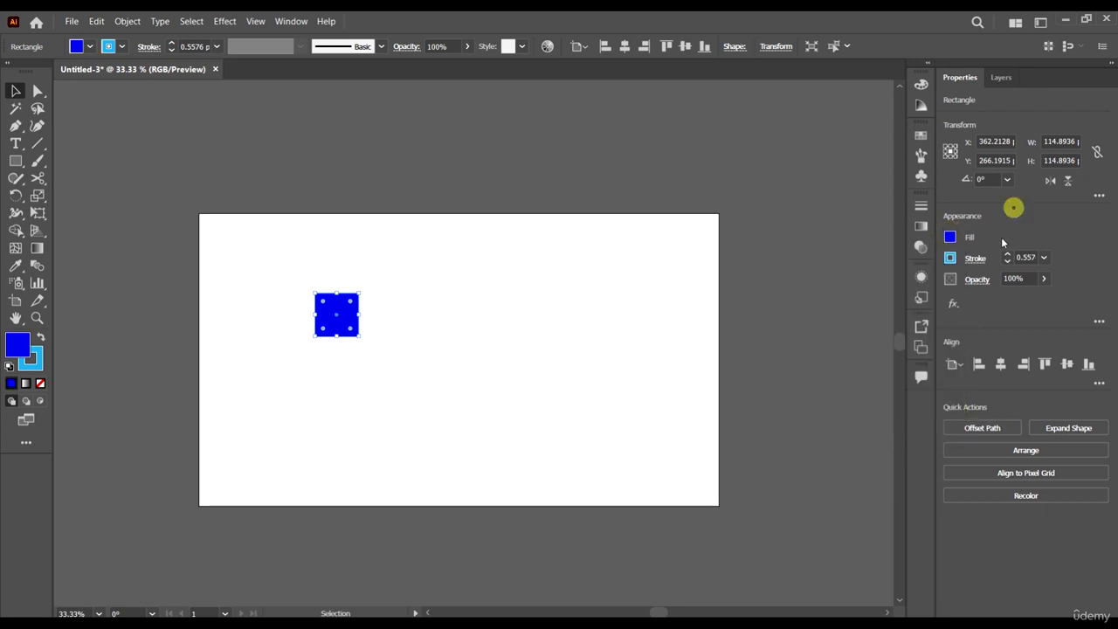
left_click(950, 258)
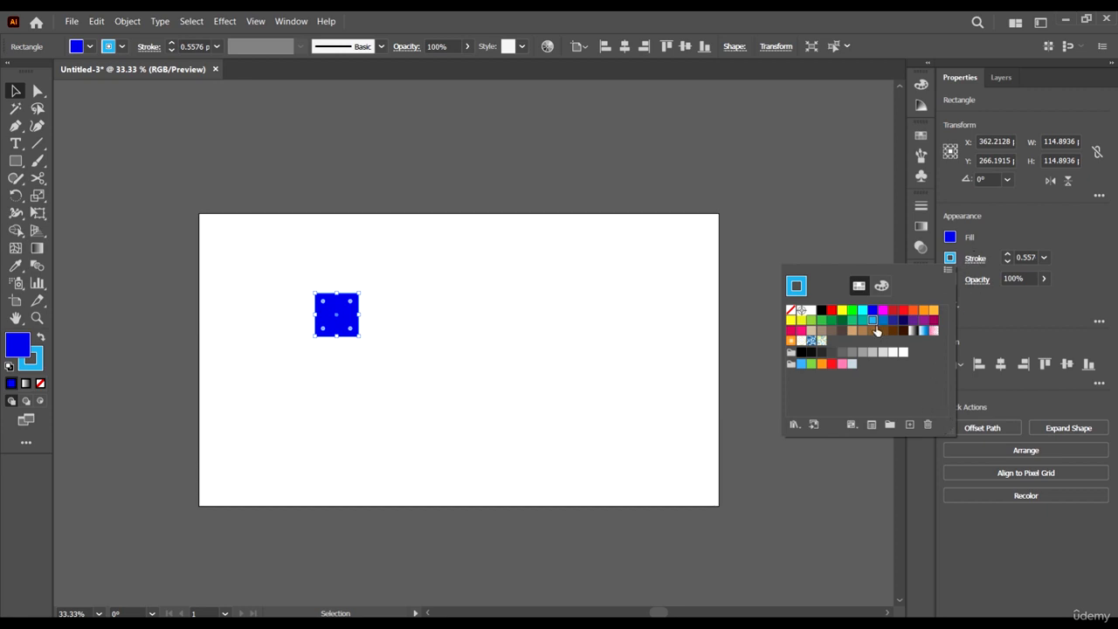
left_click(953, 239)
left_click(953, 239)
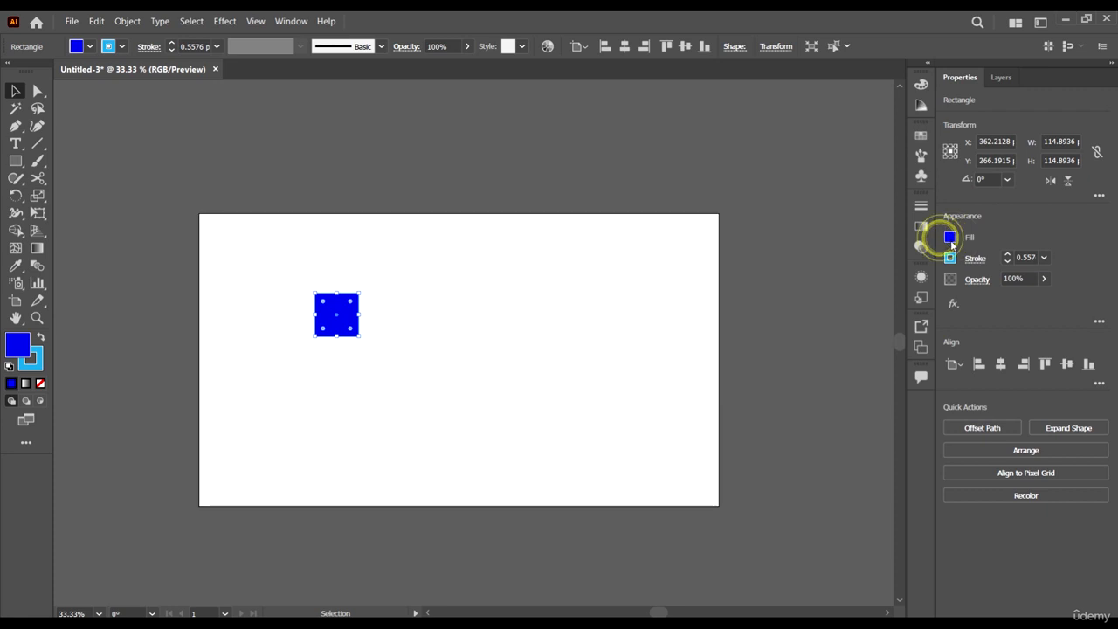
left_click(1005, 241)
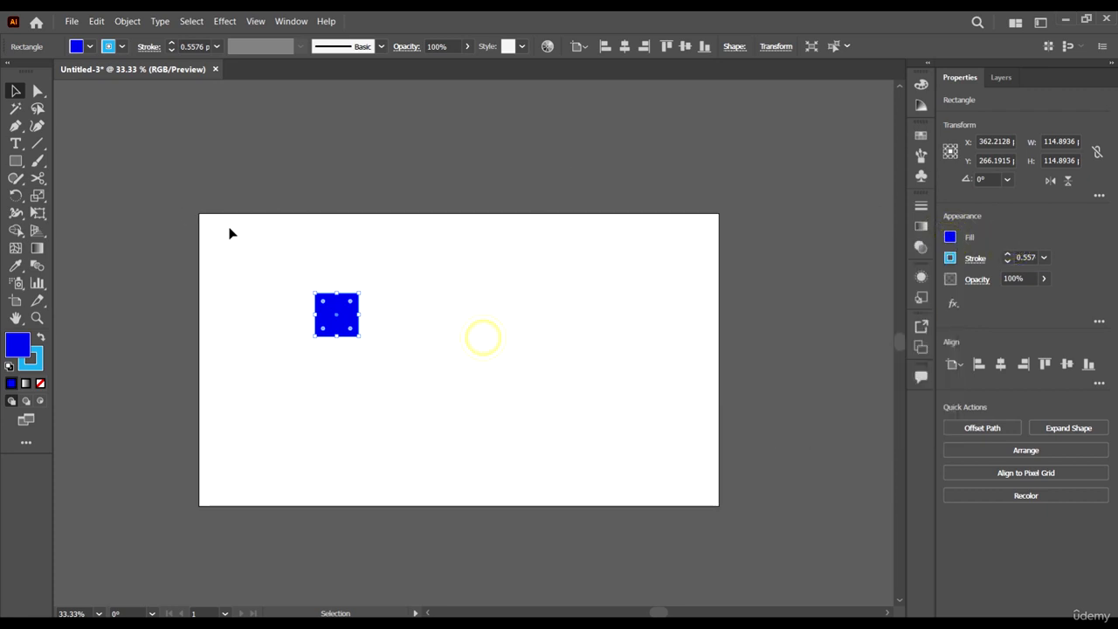
Try neighbouring fill swatches on the square and settle on a cyan fill
left_click(90, 47)
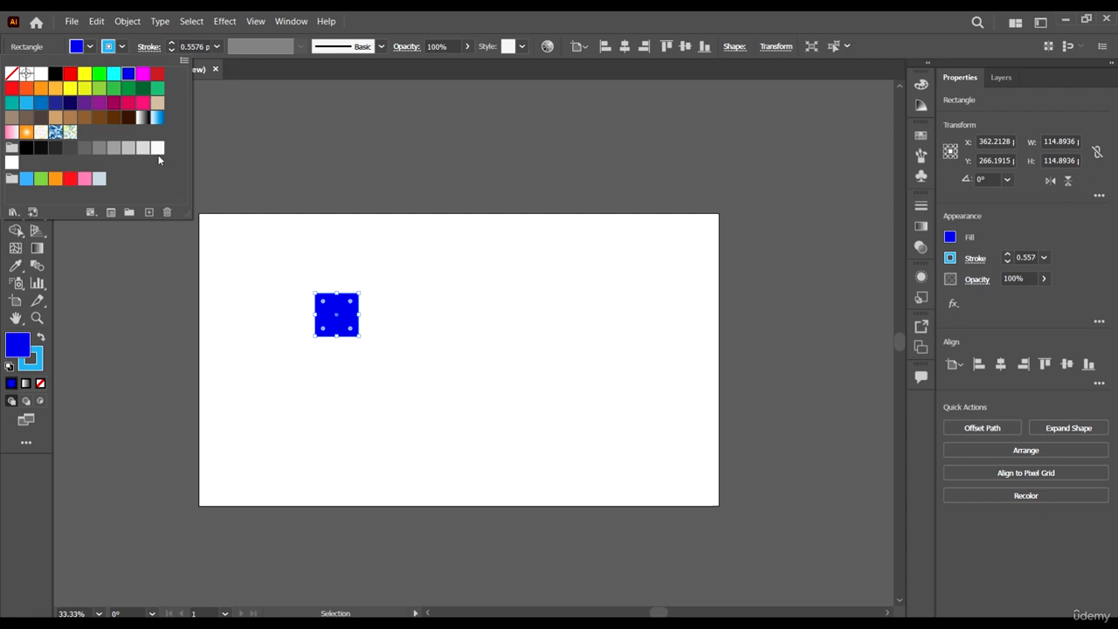
left_click(140, 74)
left_click(128, 73)
left_click(114, 74)
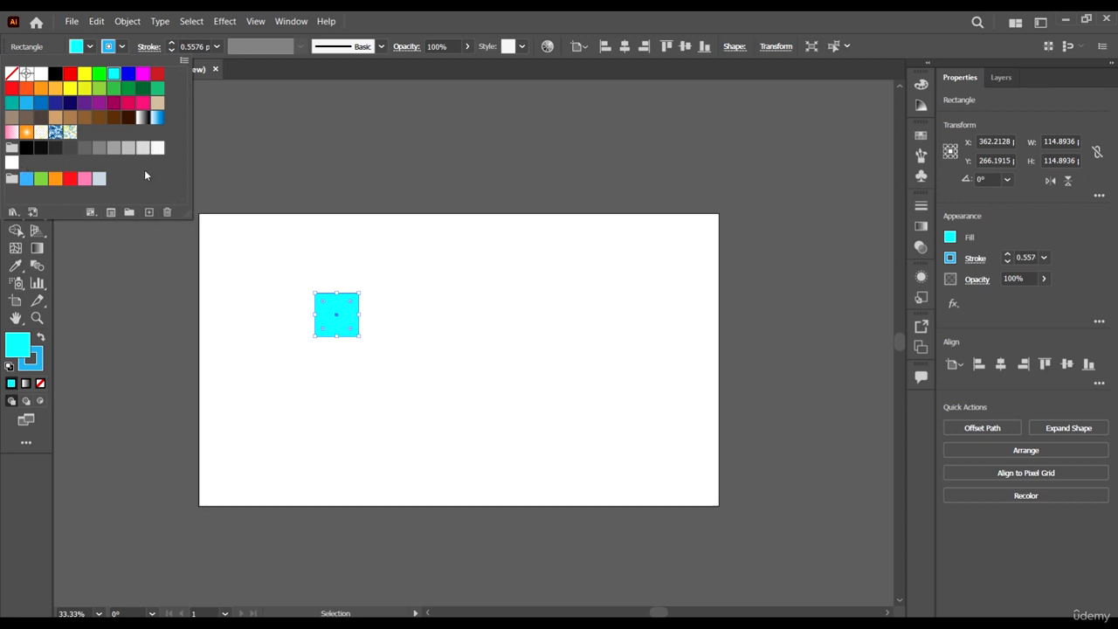
Examine the settings for creating a new swatch and a new color group, cancelling both without creating anything
left_click(150, 172)
left_click(149, 212)
left_click_drag(736, 126, 639, 126)
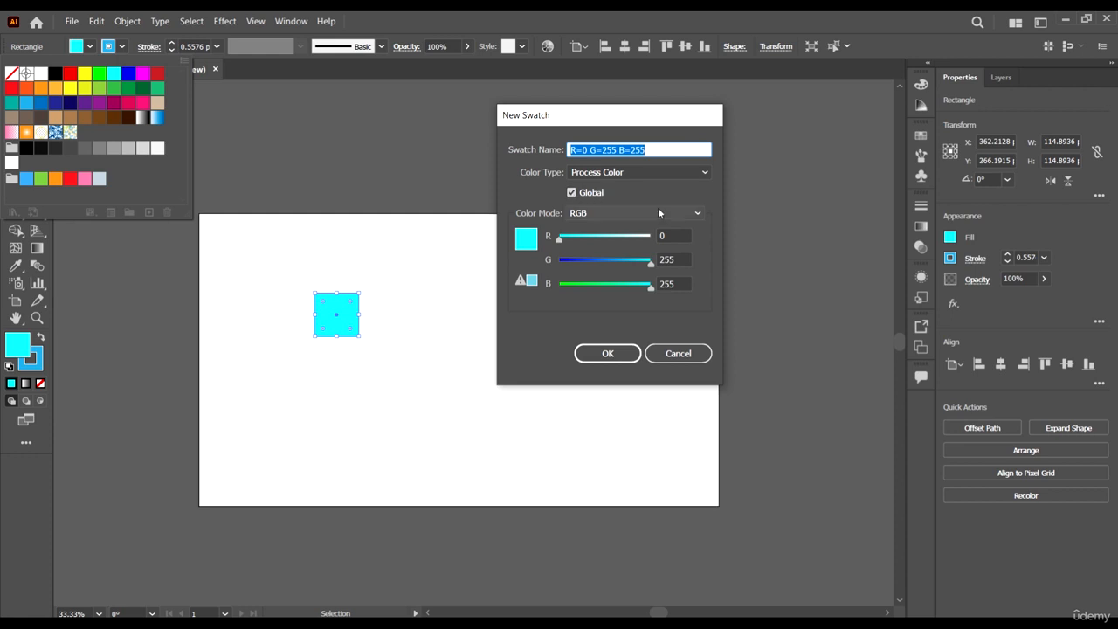
left_click(685, 352)
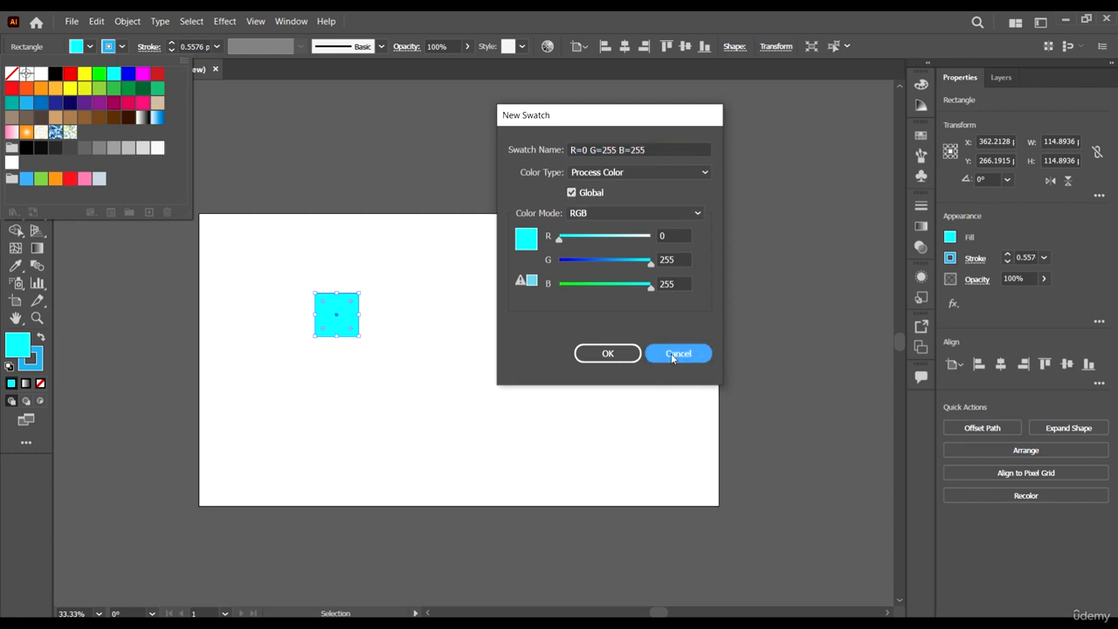
left_click(673, 352)
left_click(130, 212)
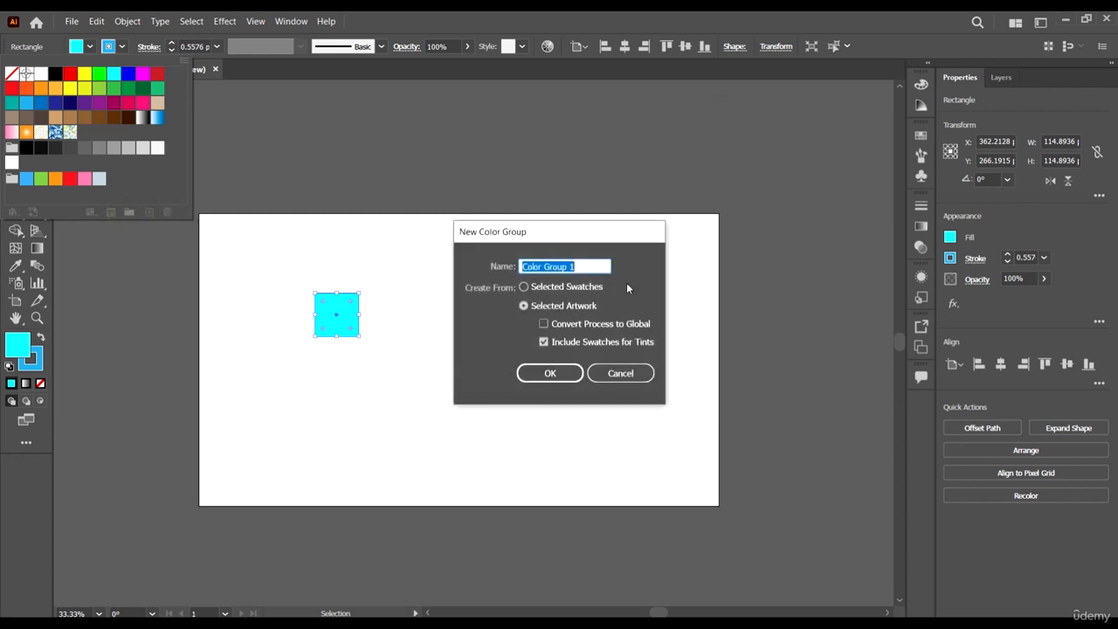
left_click_drag(618, 245, 658, 213)
left_click(653, 342)
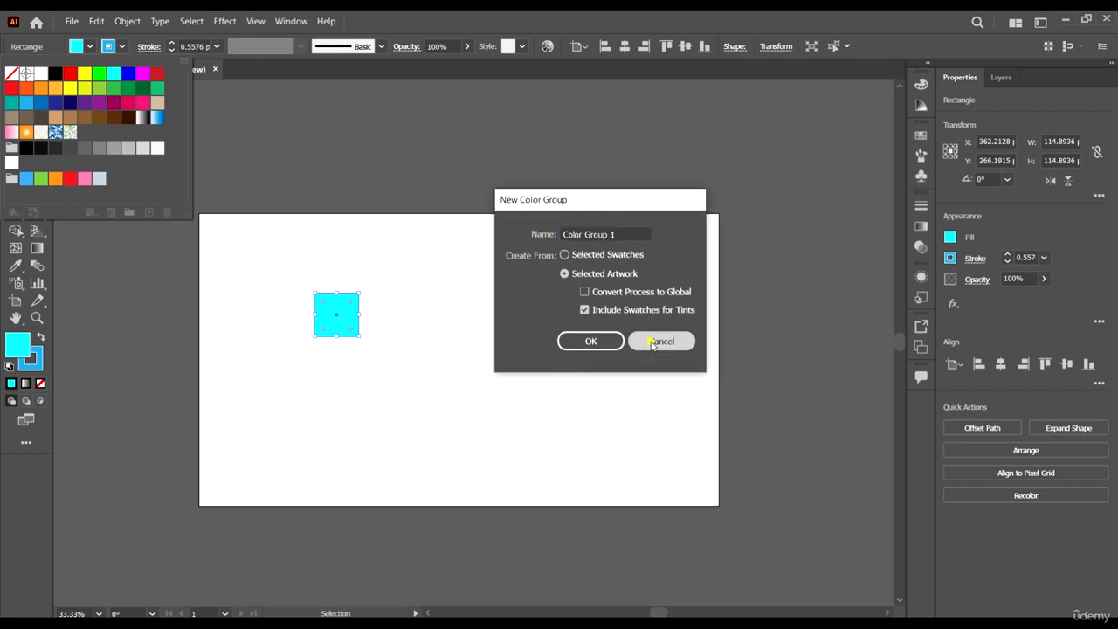
Limit the swatch list to color swatches and inspect the cyan swatch's options without changing them
left_click(91, 213)
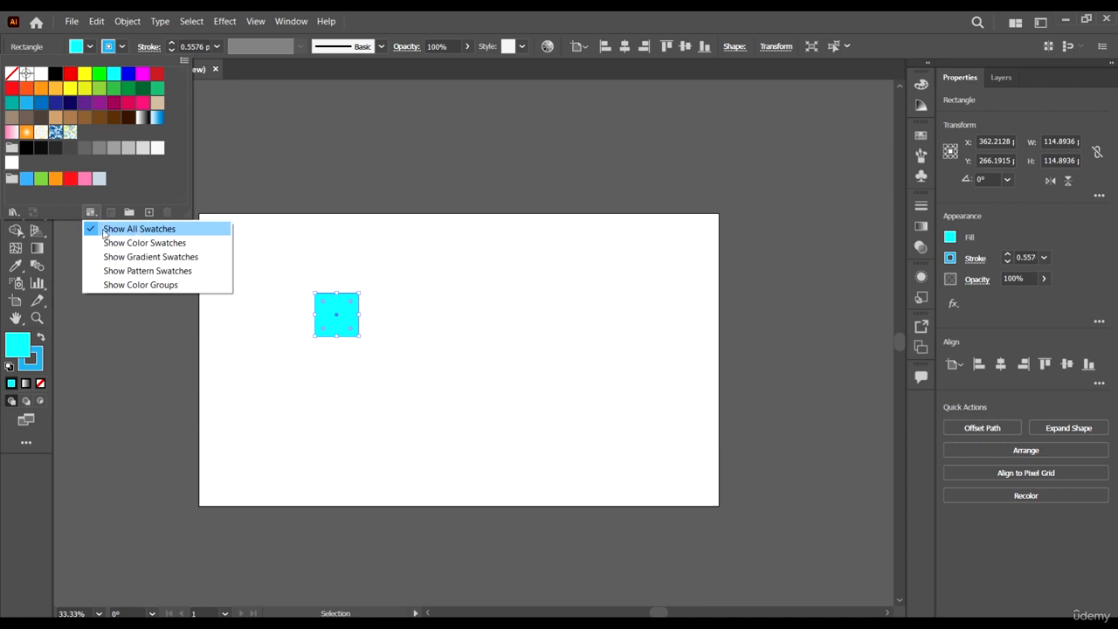
left_click(149, 244)
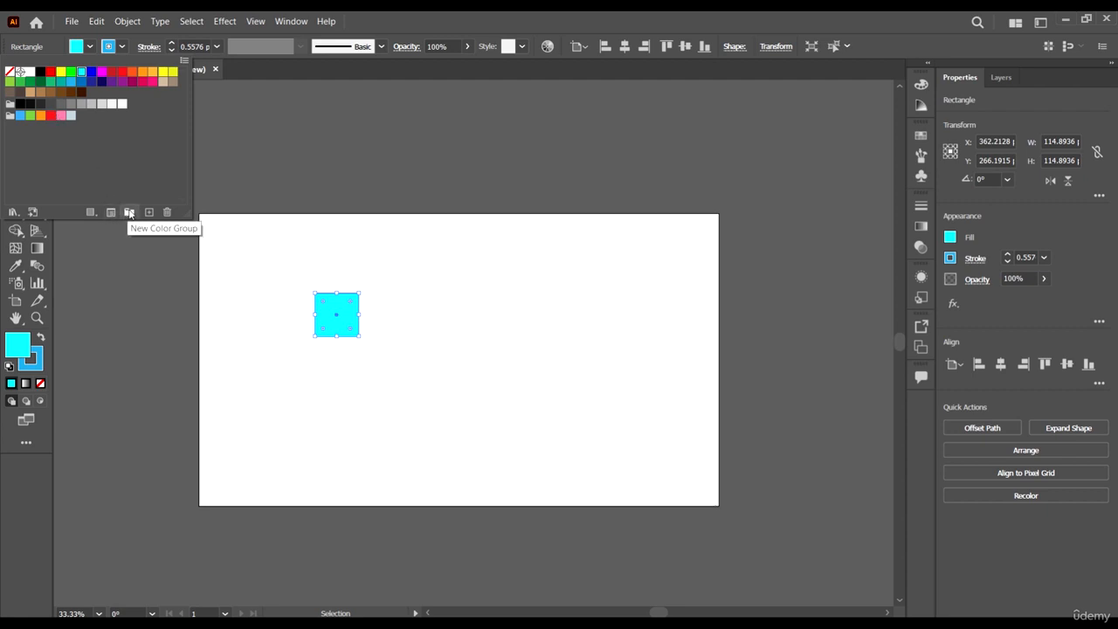
left_click(111, 212)
left_click(110, 212)
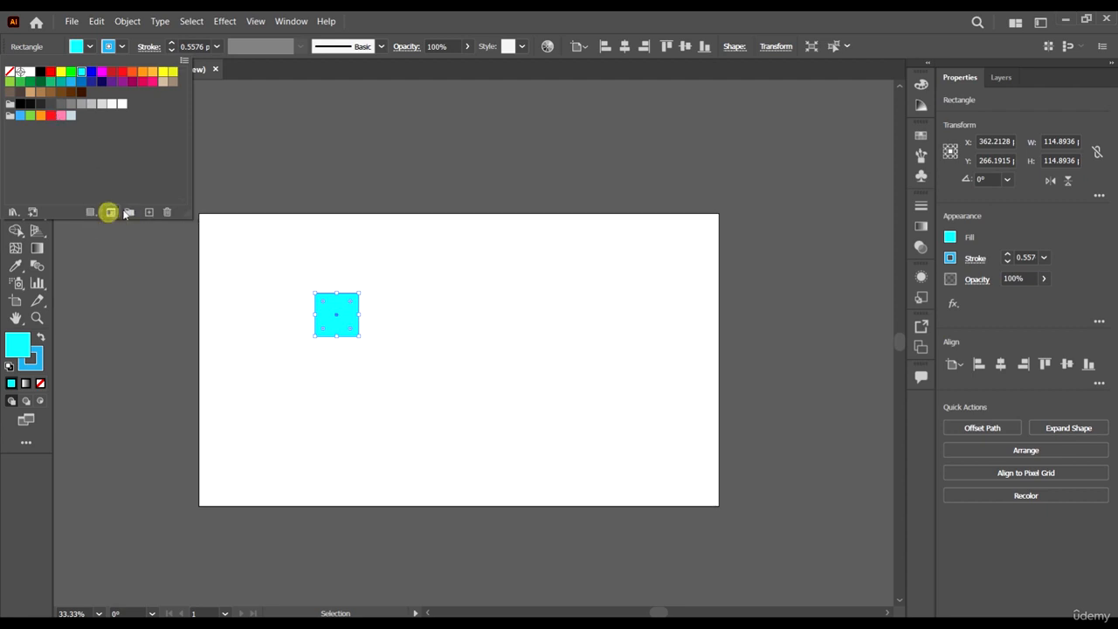
left_click(821, 407)
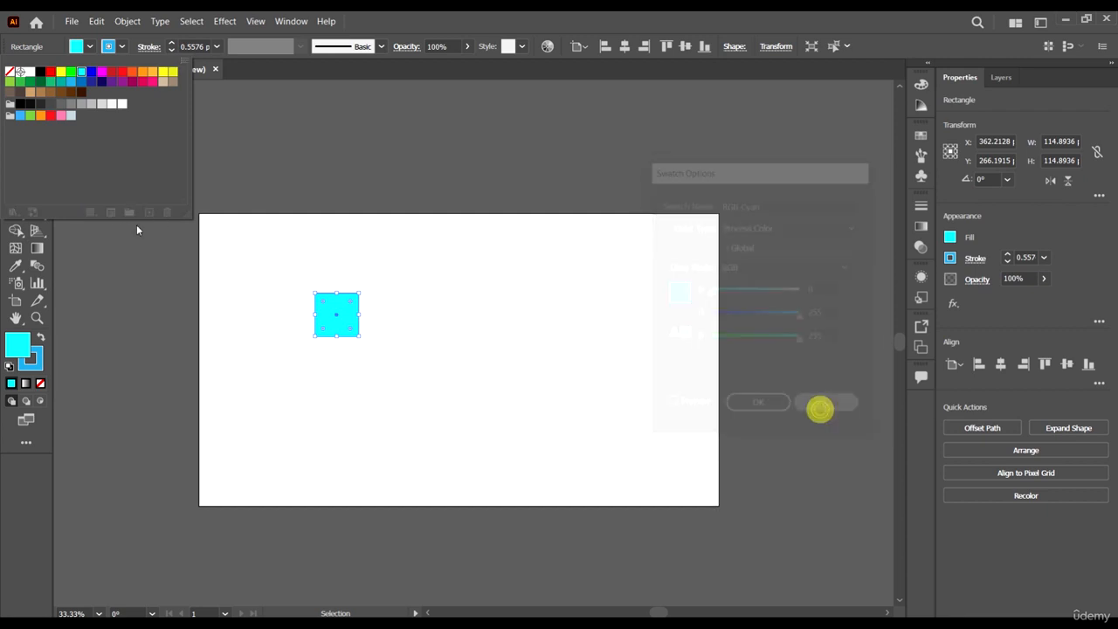
View only the gradient swatches, only the pattern swatches and only the color groups in turn
left_click(91, 212)
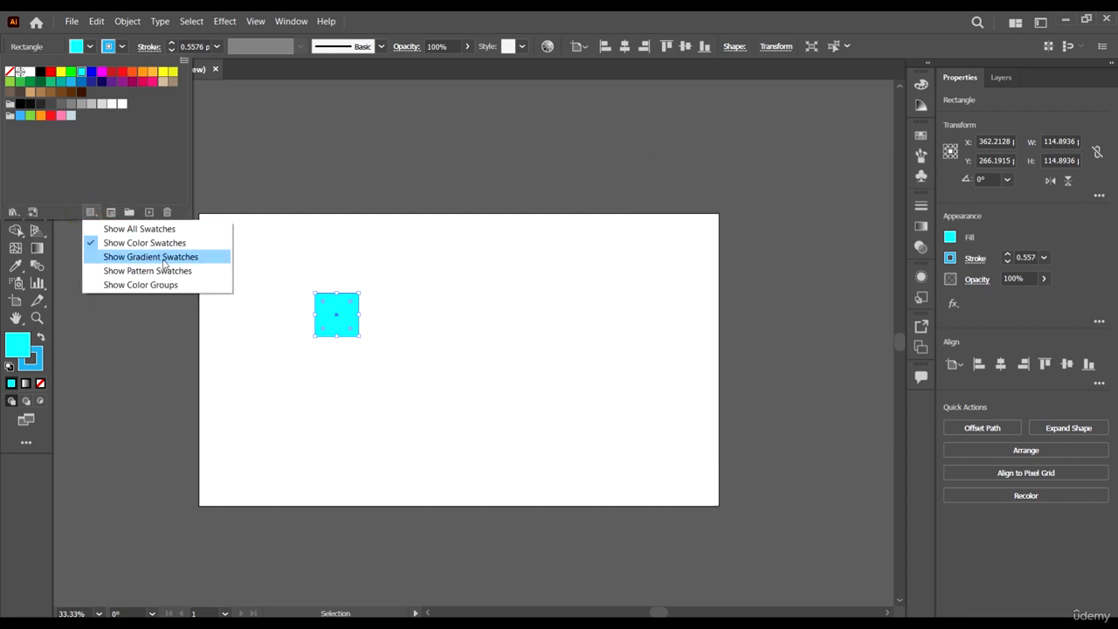
left_click(162, 258)
left_click(91, 212)
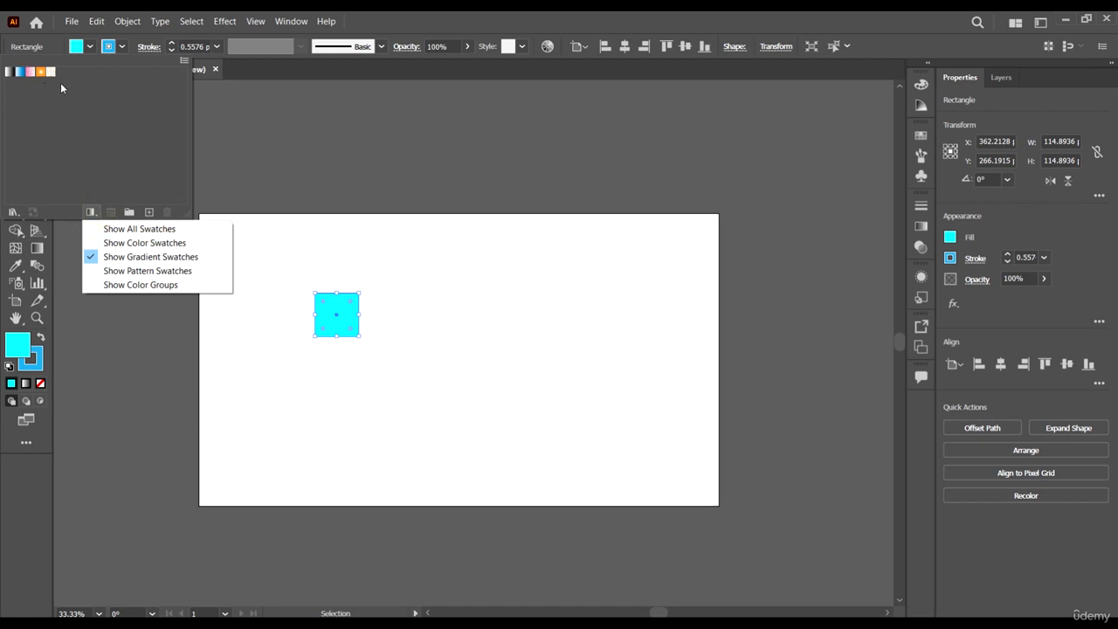
left_click(163, 271)
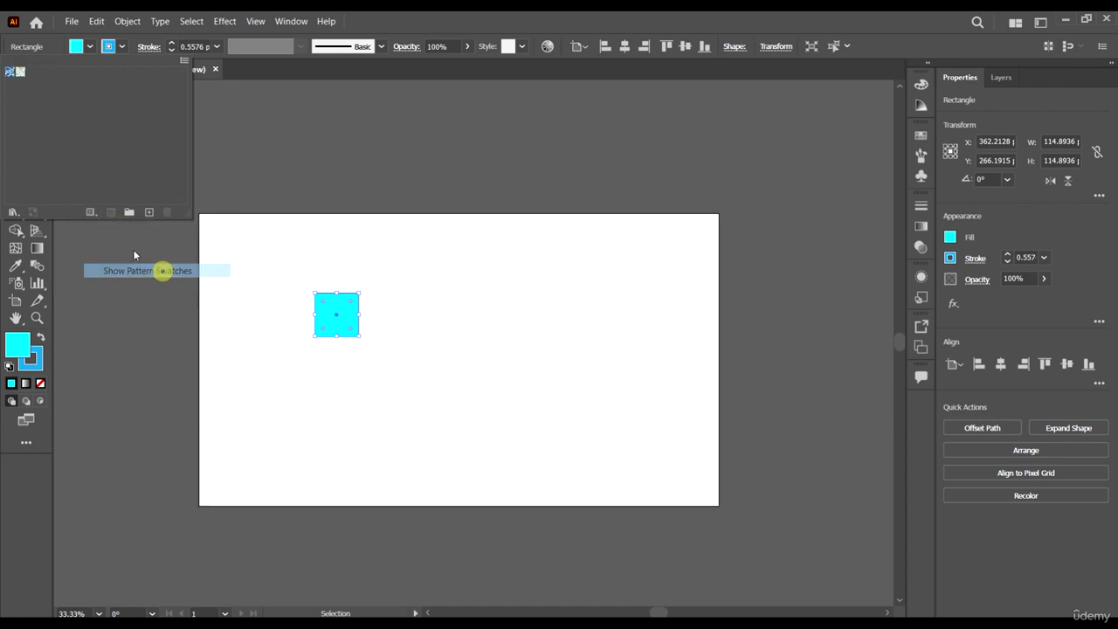
left_click(90, 212)
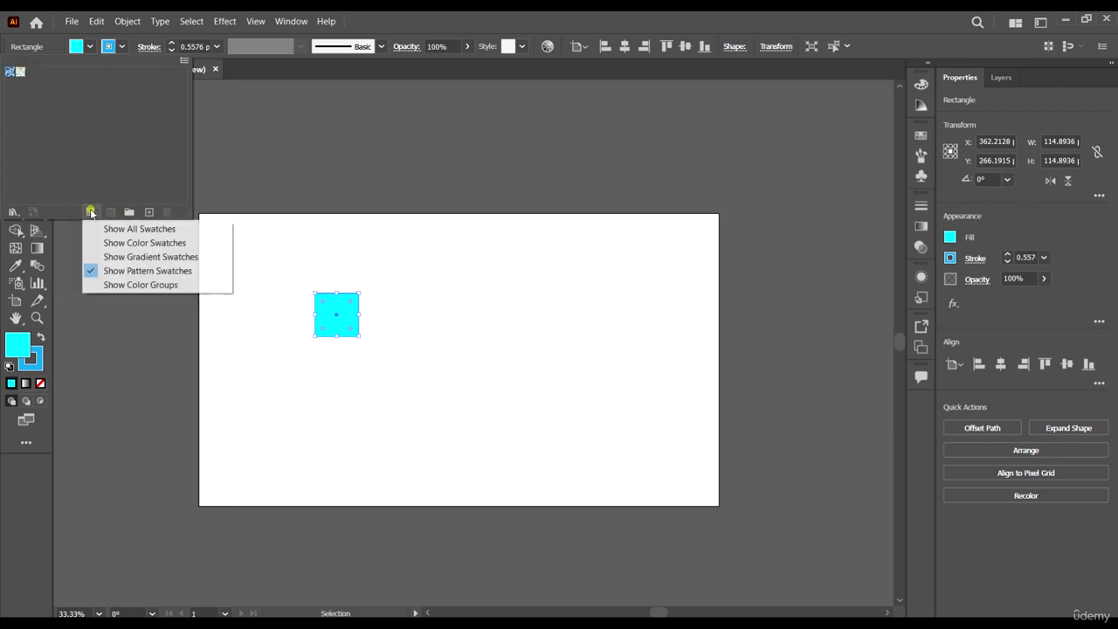
left_click(147, 287)
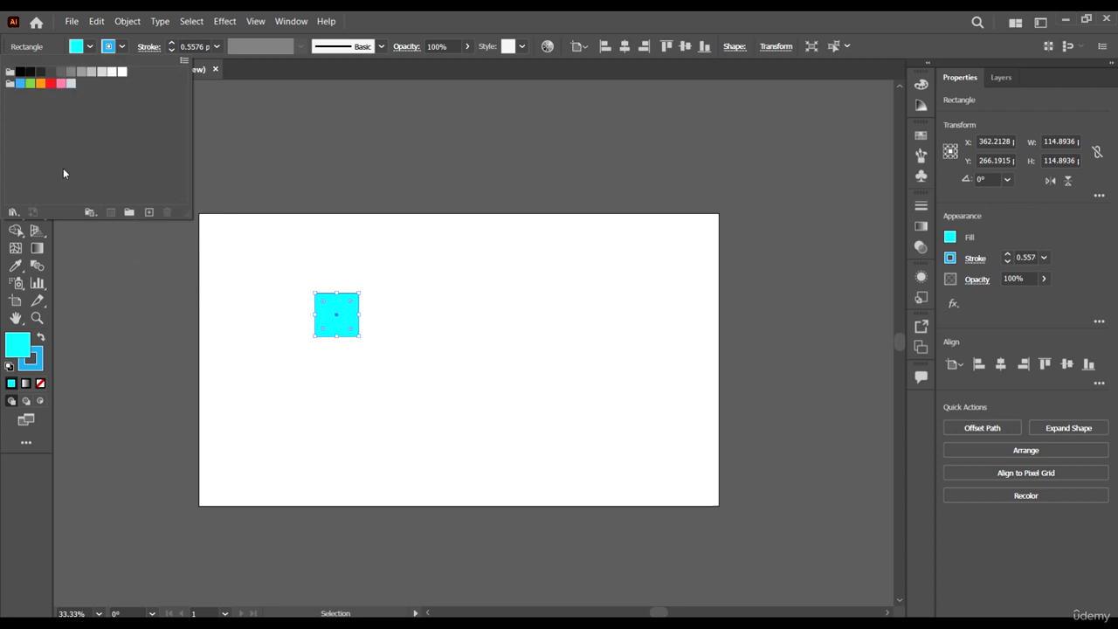
Set the swatch list to show all swatches again
left_click(90, 212)
left_click(130, 227)
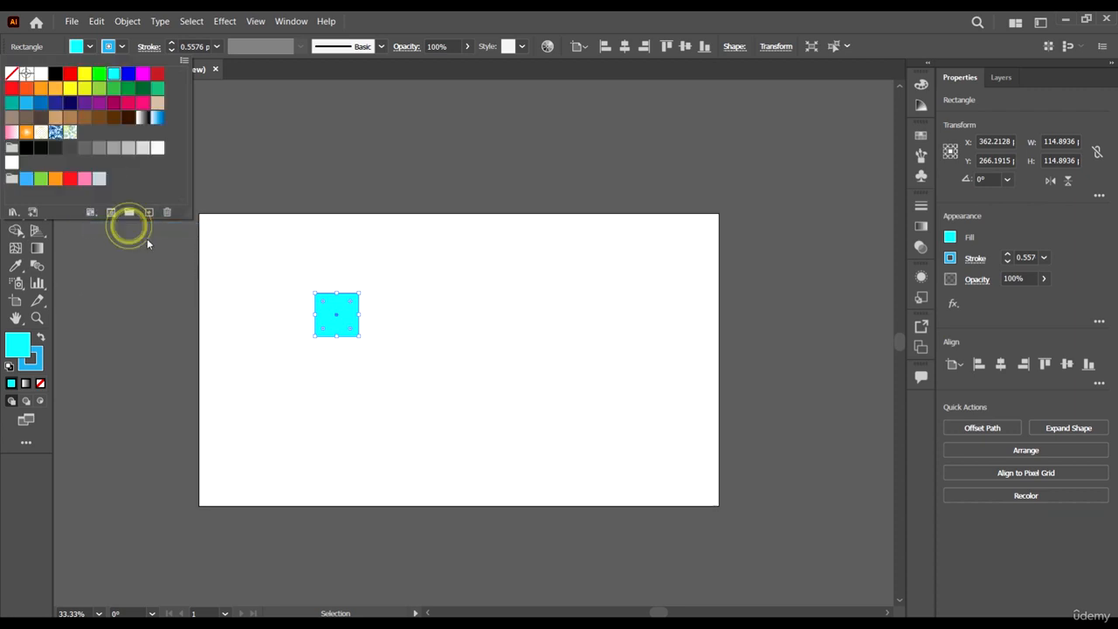
left_click(90, 212)
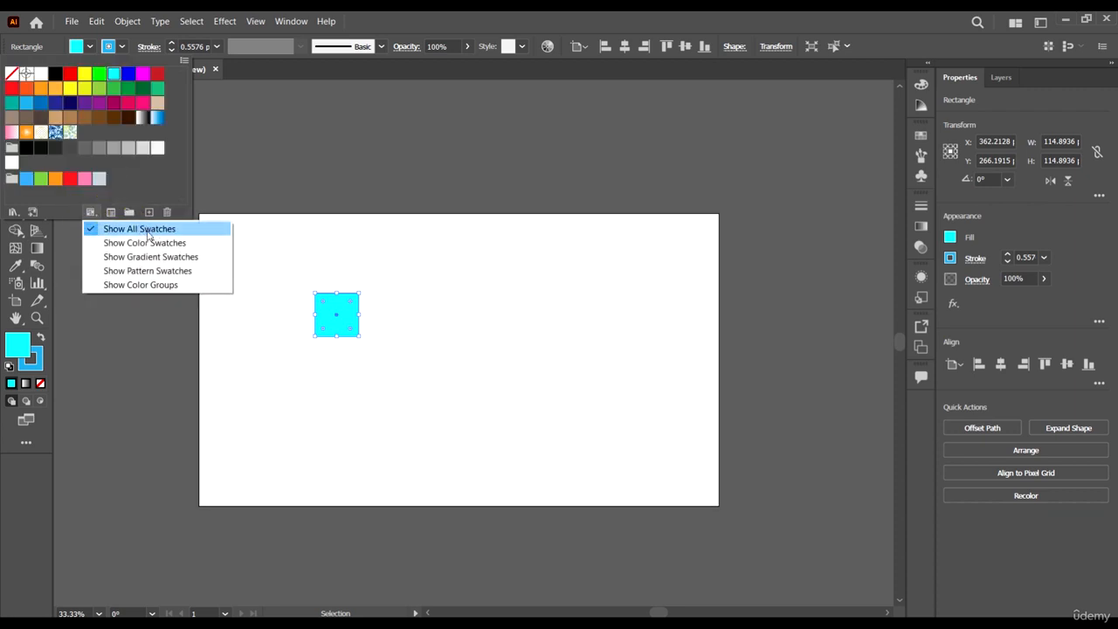
left_click(166, 184)
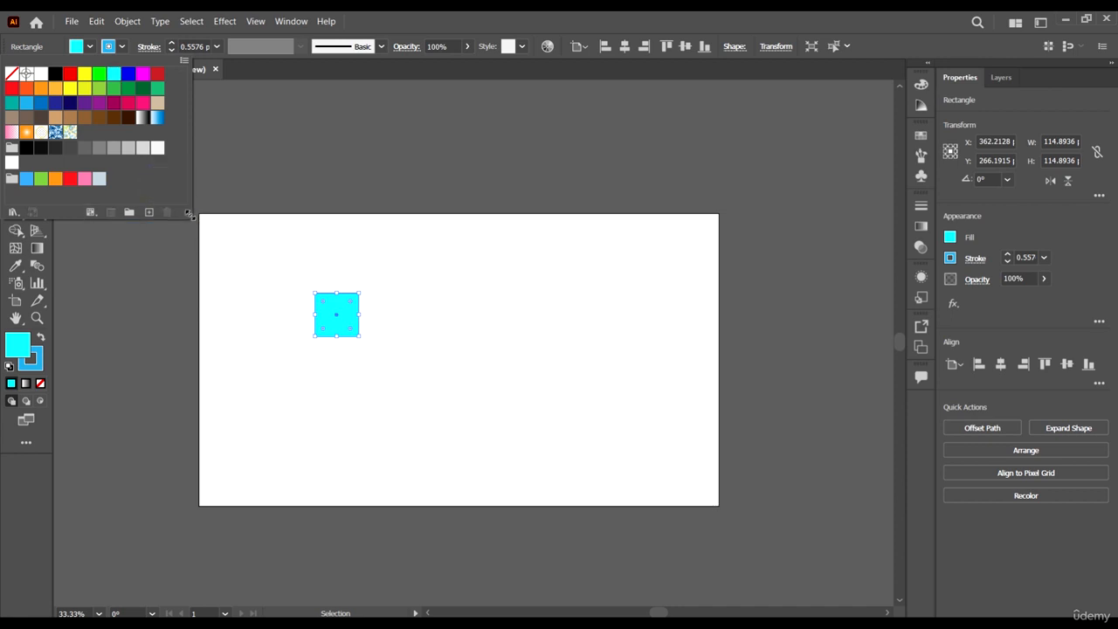
Resize the fill swatch list and open the Ancient swatch library from the Art History collection
left_click_drag(190, 215, 144, 244)
left_click(13, 228)
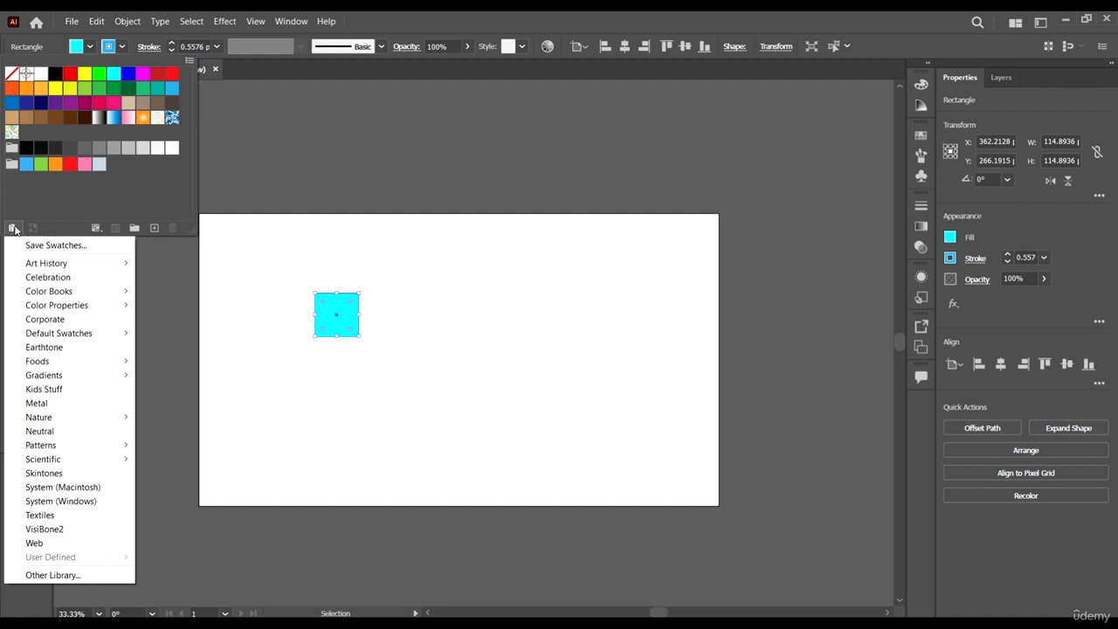
mouse_move(41, 266)
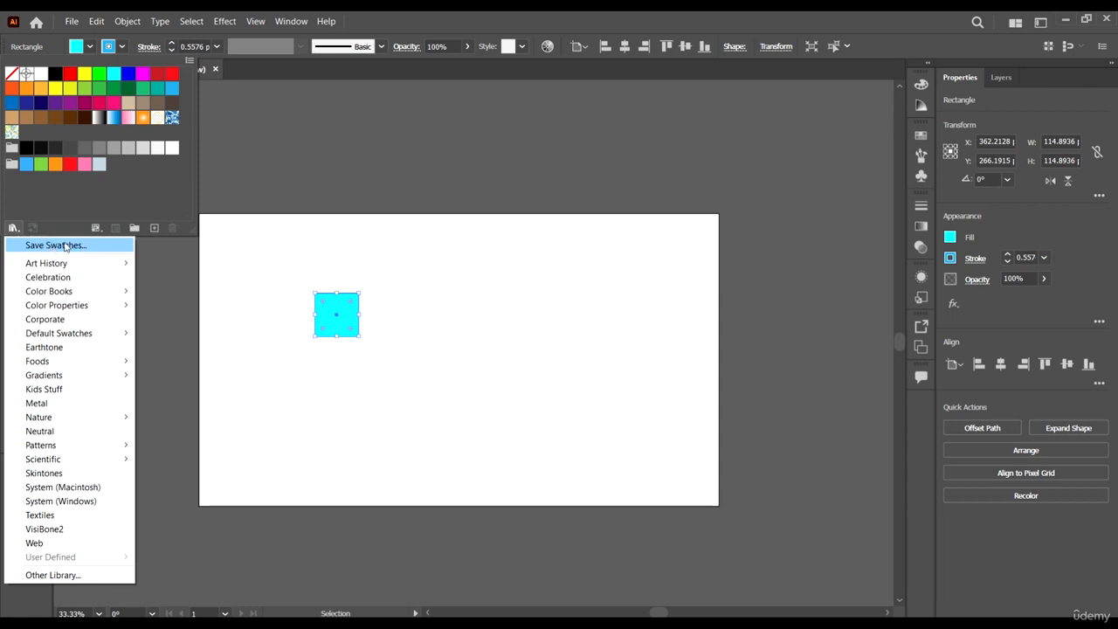
mouse_move(100, 262)
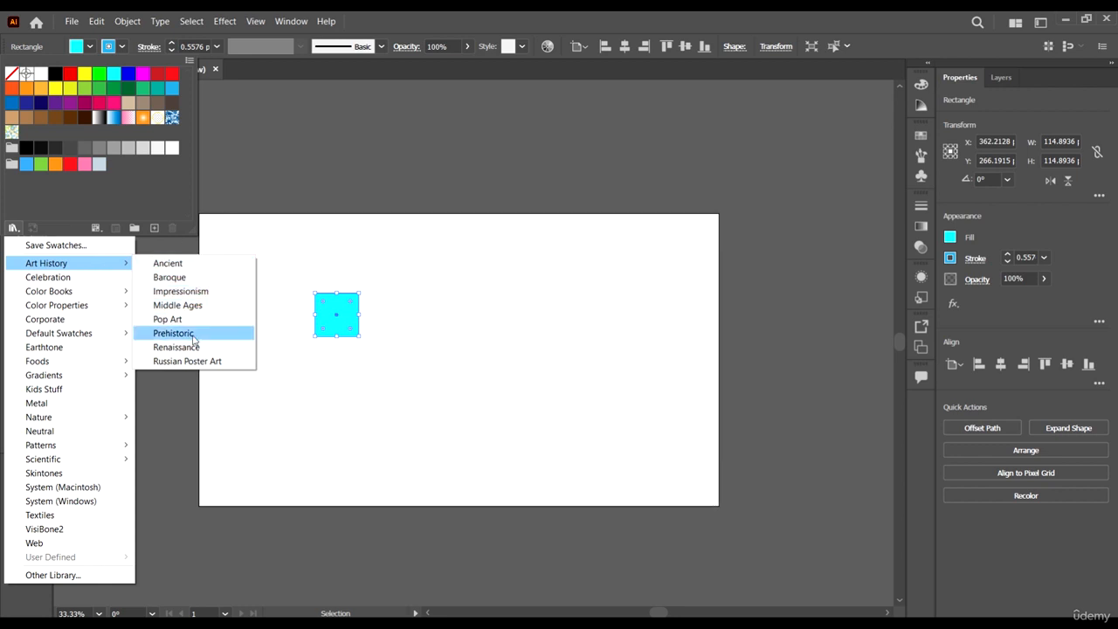
left_click(180, 265)
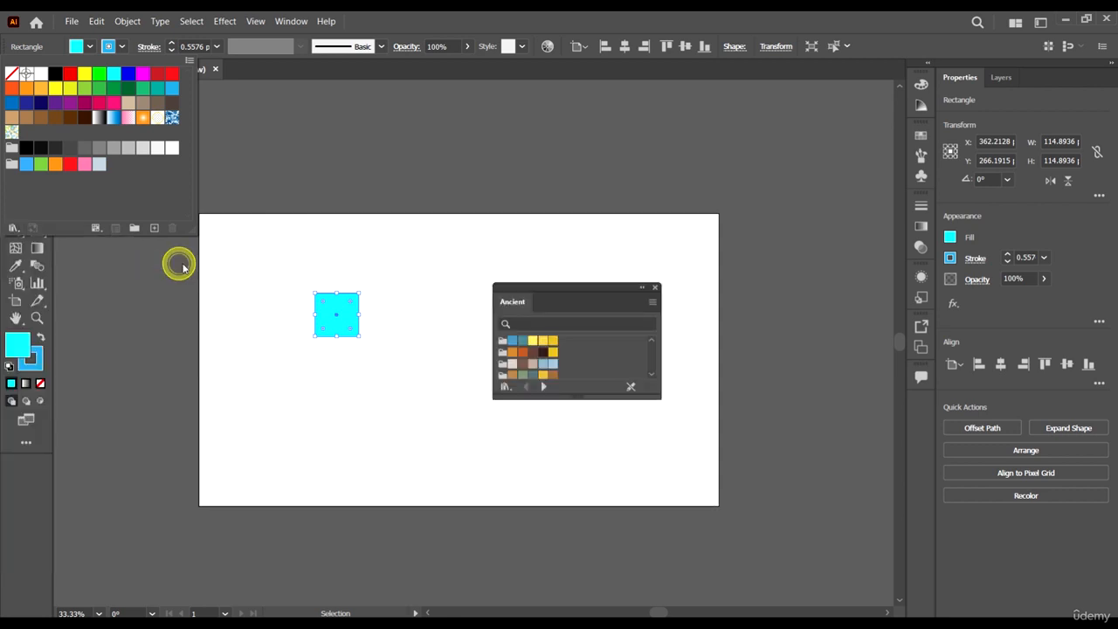
Move the Ancient library over the artboard's upper right corner and enlarge it to show all its color groups
left_click(553, 290)
left_click_drag(579, 304, 636, 209)
left_click_drag(716, 302, 770, 398)
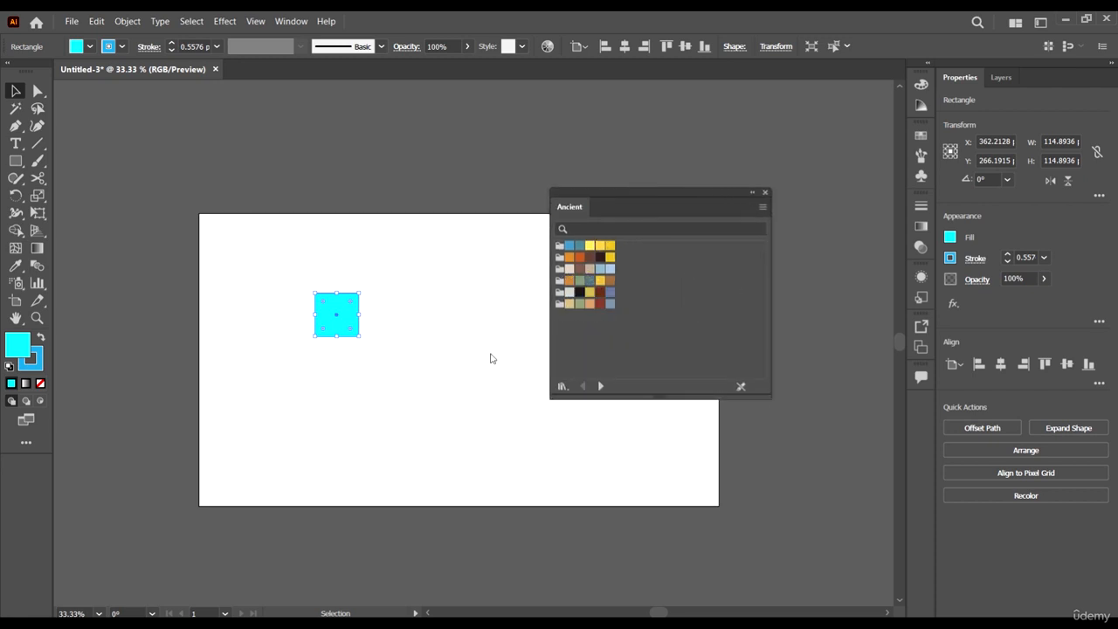
Enlarge the square to about 201 by 201 and try several Ancient swatches as its fill, ending on the second group's orange
left_click_drag(360, 338, 393, 371)
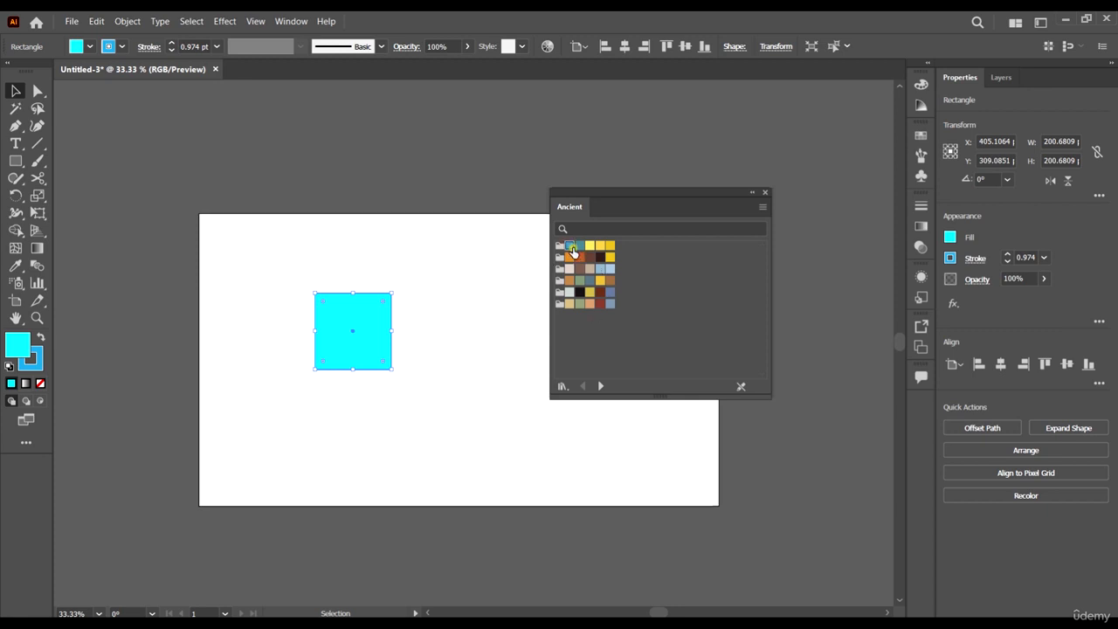
left_click(570, 247)
left_click(580, 247)
left_click(601, 246)
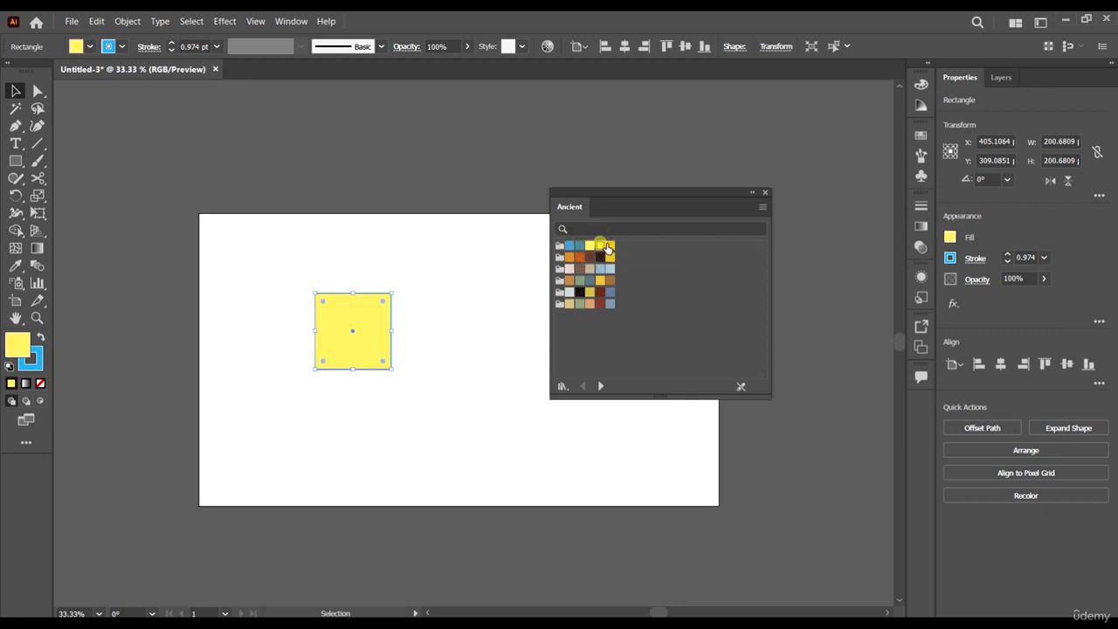
left_click(609, 247)
left_click(608, 256)
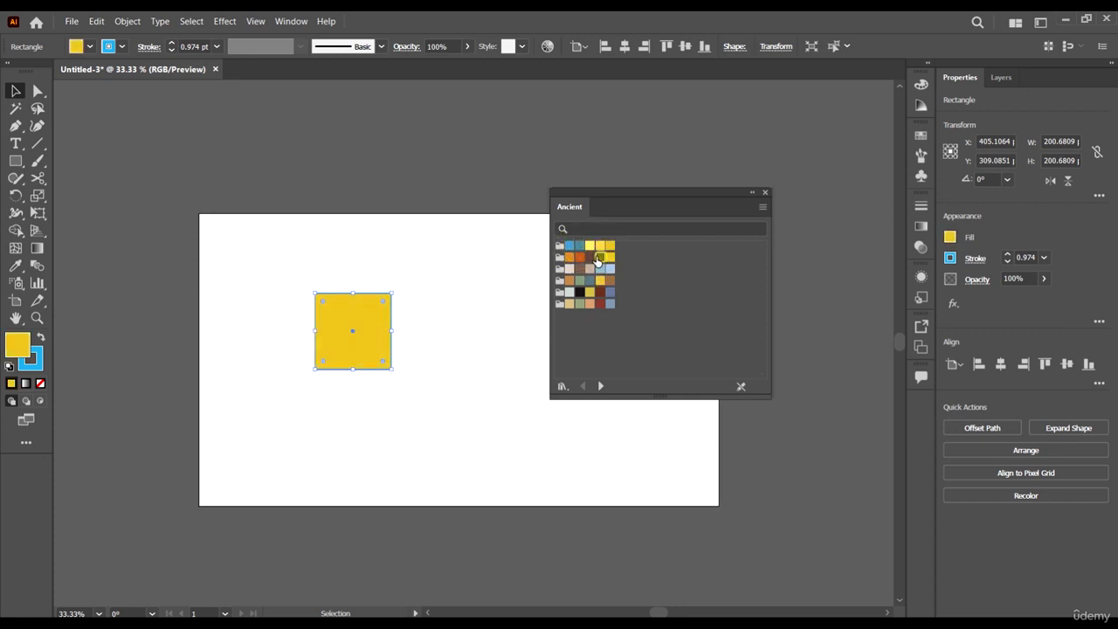
left_click(599, 257)
left_click(580, 256)
left_click(570, 256)
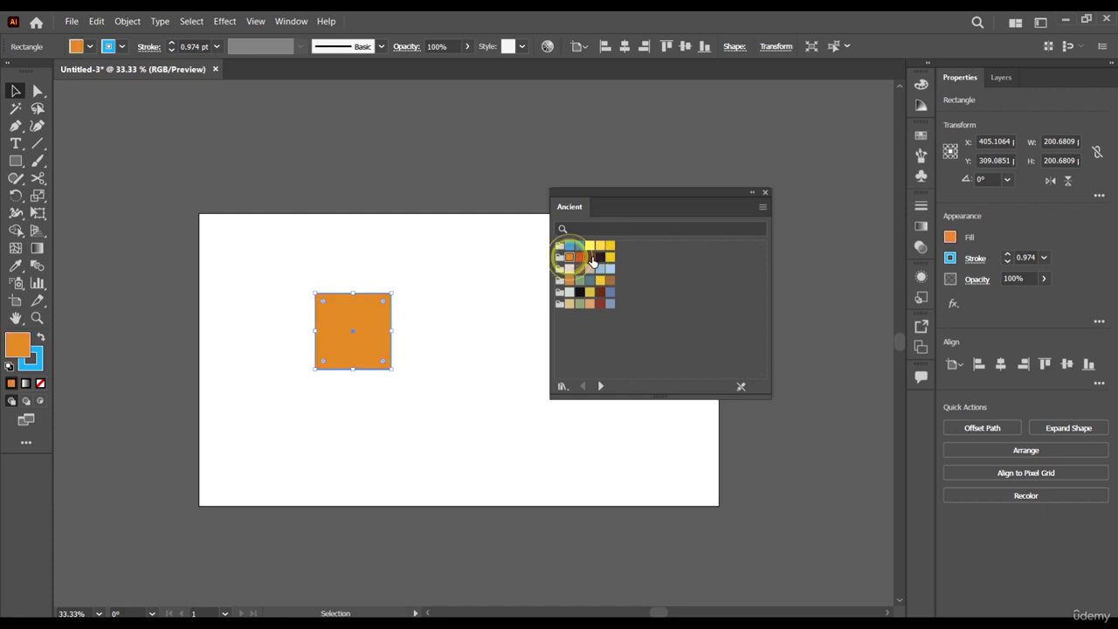
Add the Egypt color group from the Ancient library to the document swatches and check the fill swatch list
left_click(90, 47)
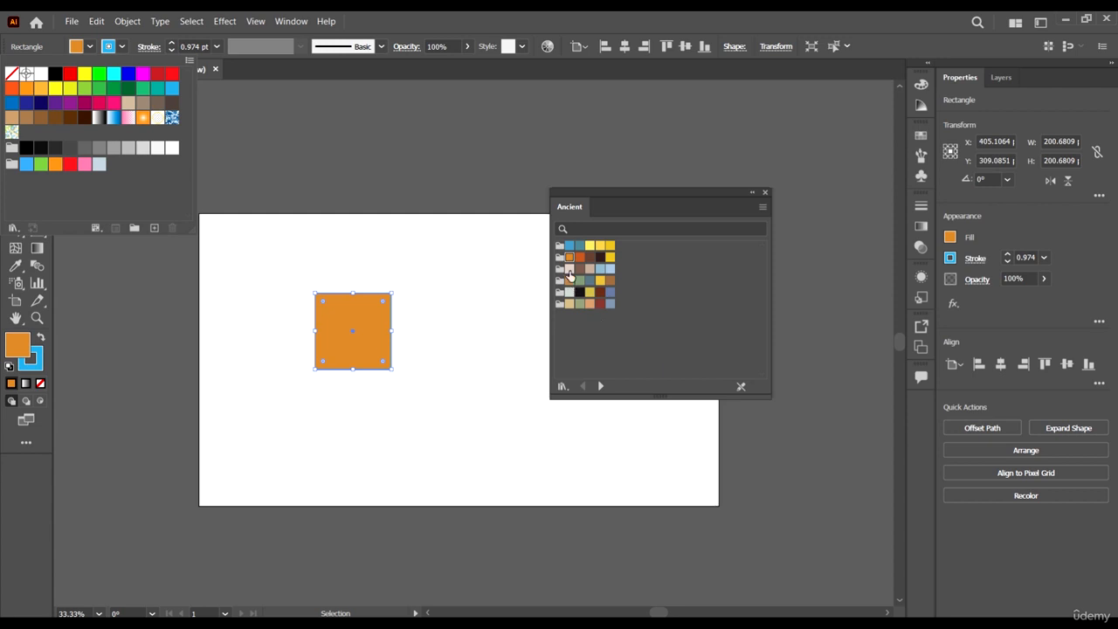
left_click(562, 246)
left_click(561, 247)
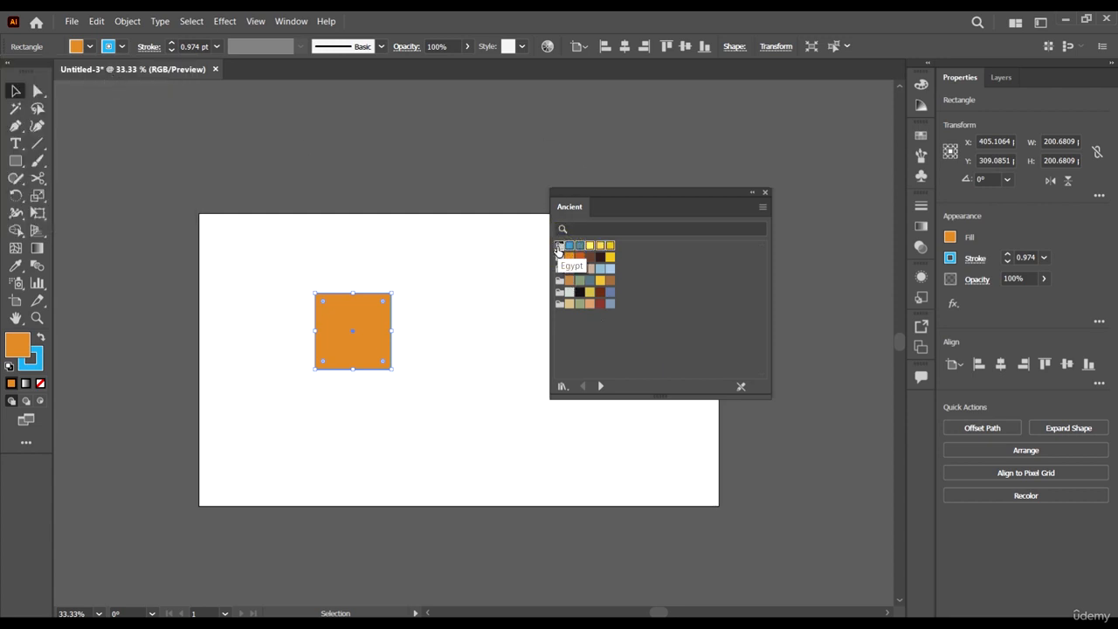
left_click(91, 47)
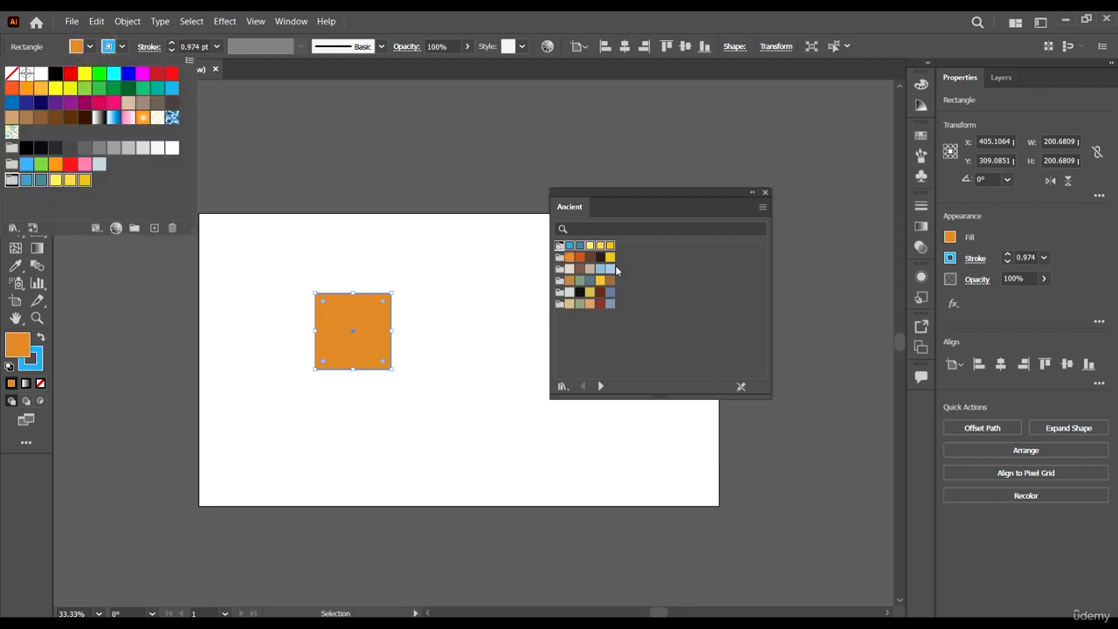
left_click(664, 274)
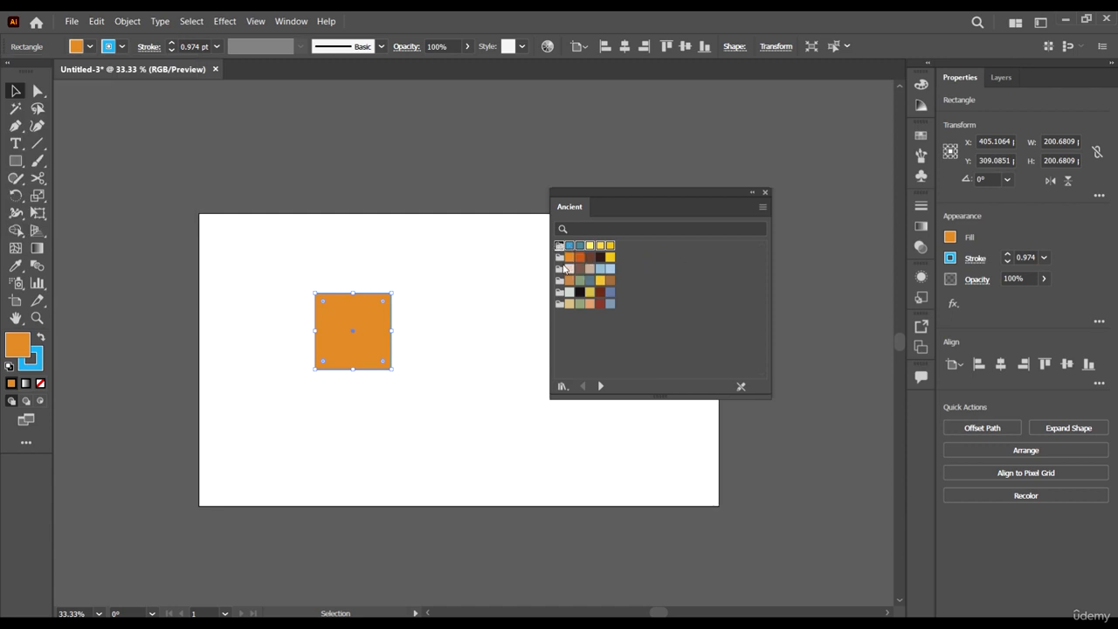
Add the Ancient library's second color group and its Persia group to the document swatches
left_click(560, 259)
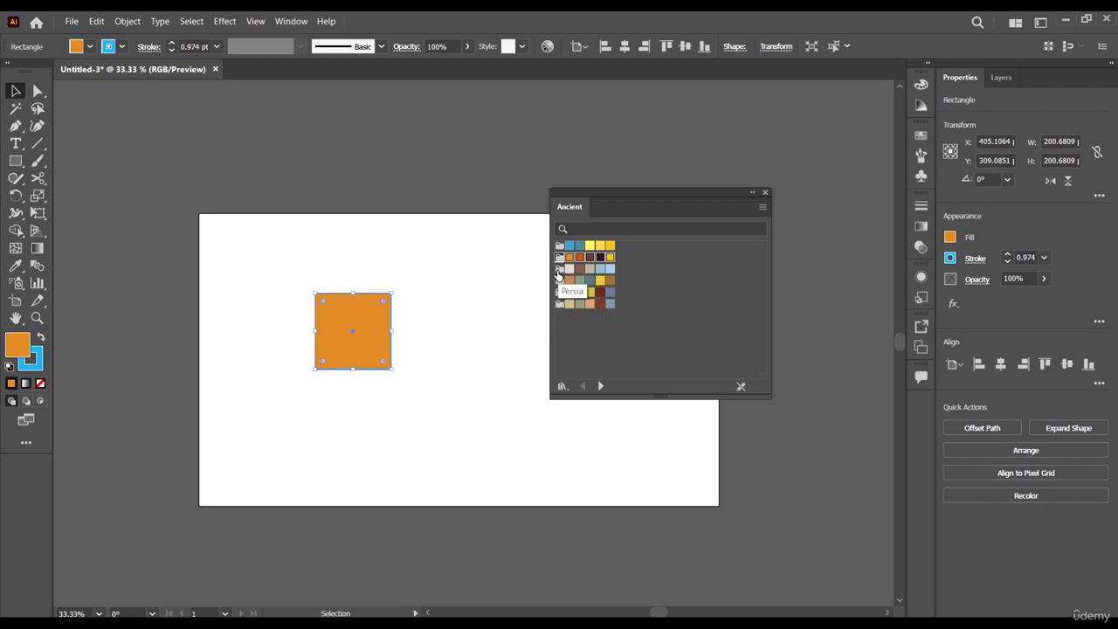
left_click(559, 270)
left_click(90, 48)
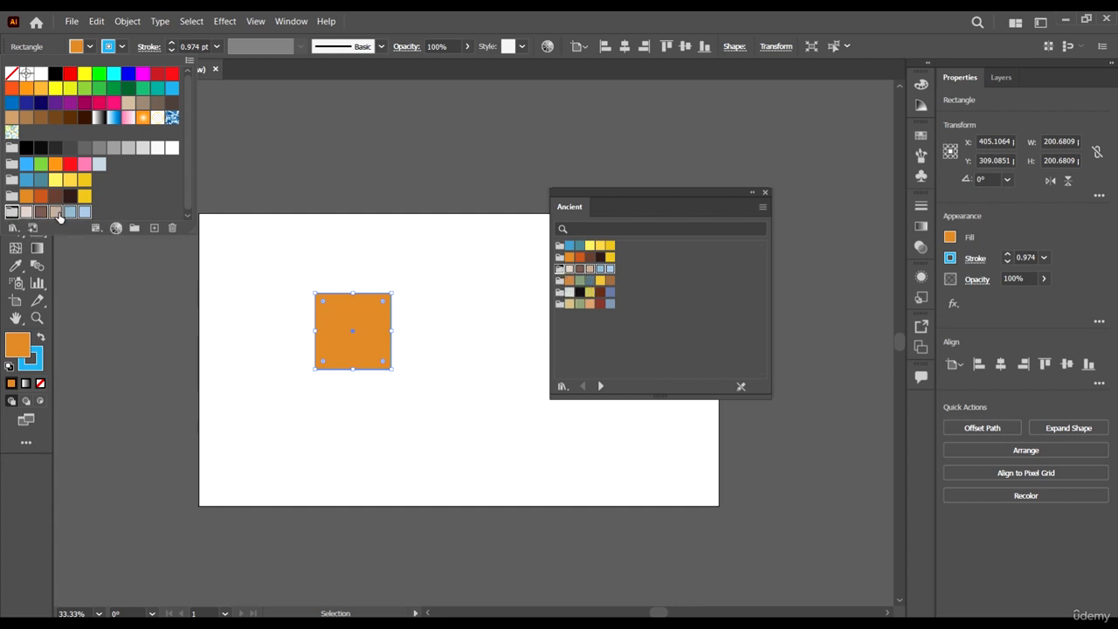
Add the Etruscan color group to the document swatches and review the added groups in the fill swatch list
left_click(559, 308)
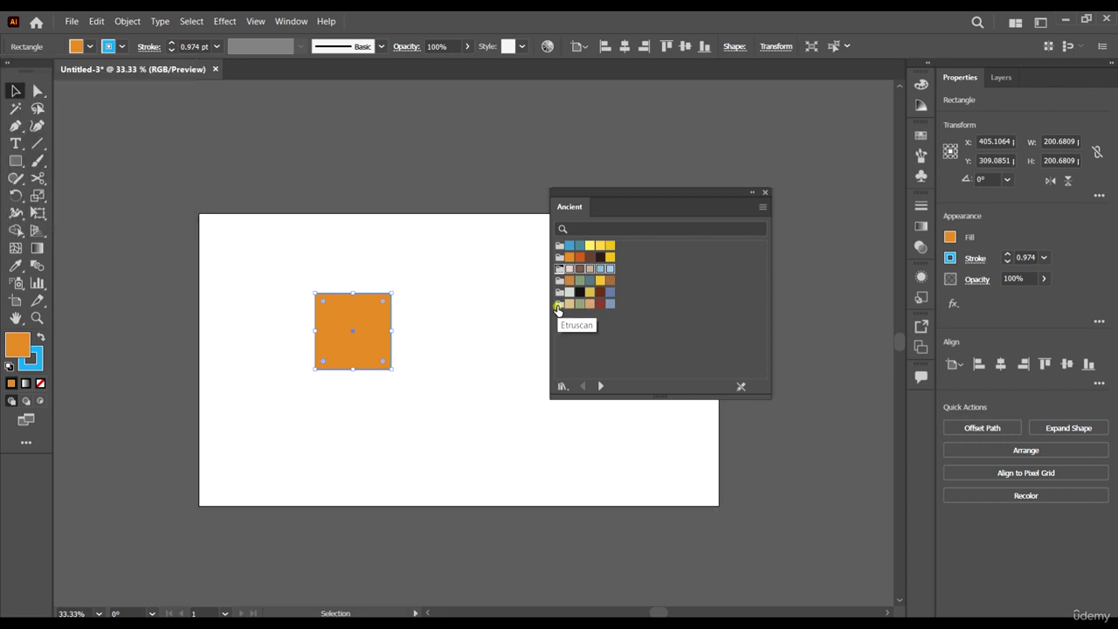
left_click(87, 49)
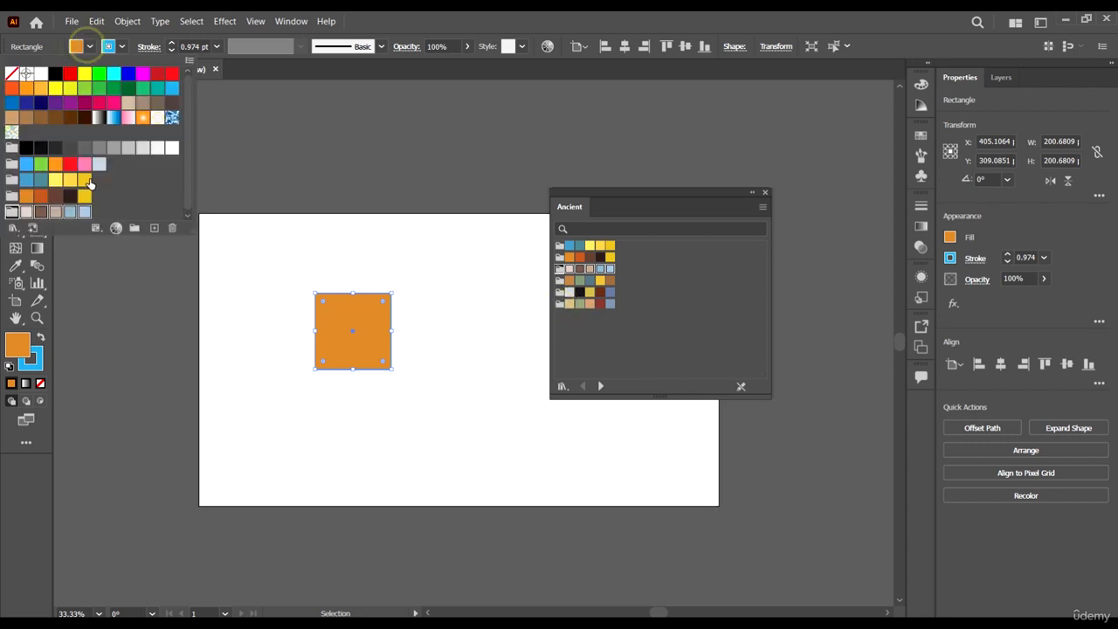
left_click(559, 304)
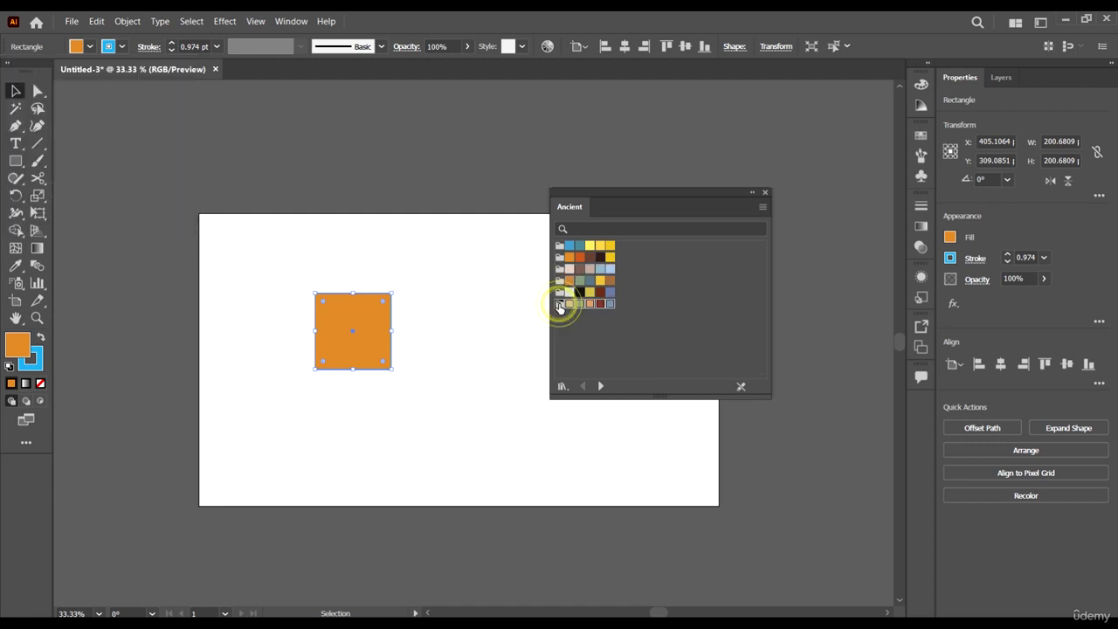
left_click(559, 305)
left_click(89, 47)
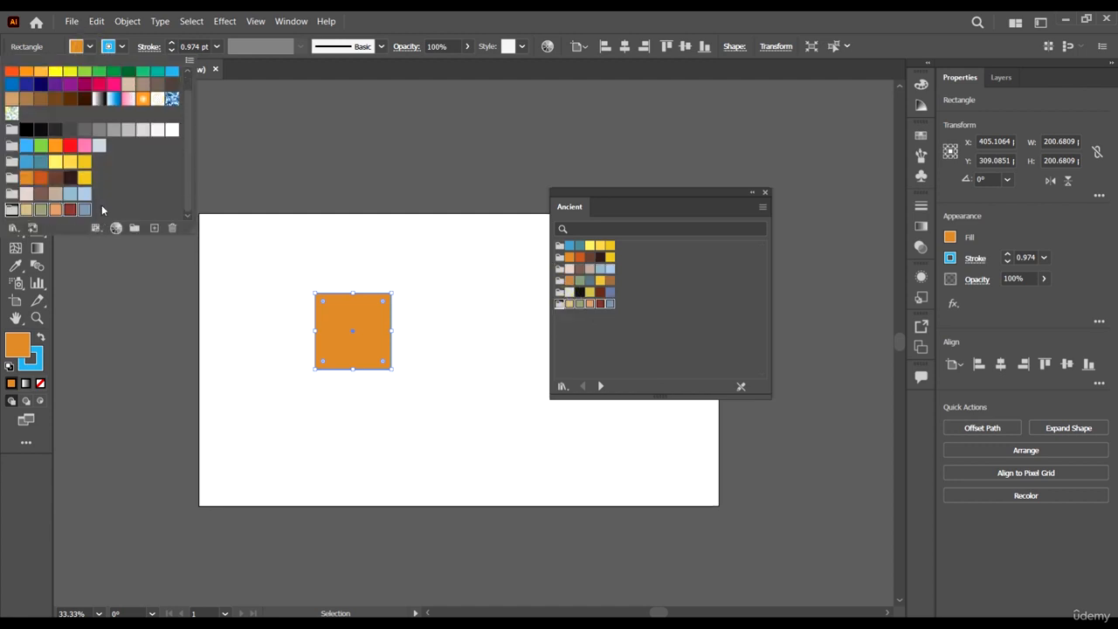
scroll(120, 190, "up", 1)
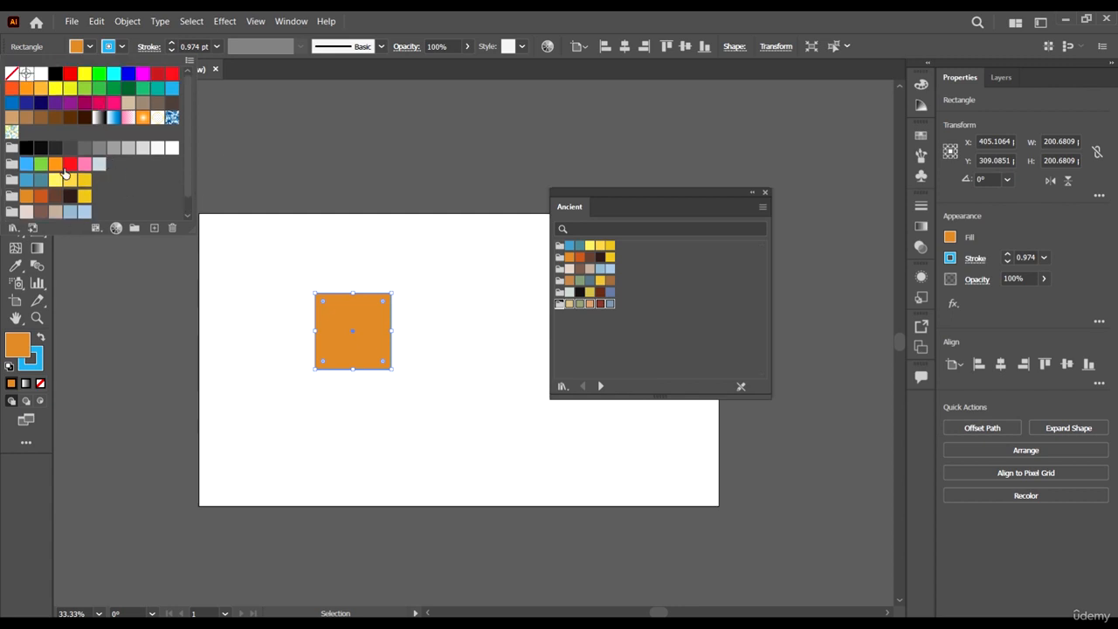
scroll(85, 174, "down", 1)
left_click(627, 341)
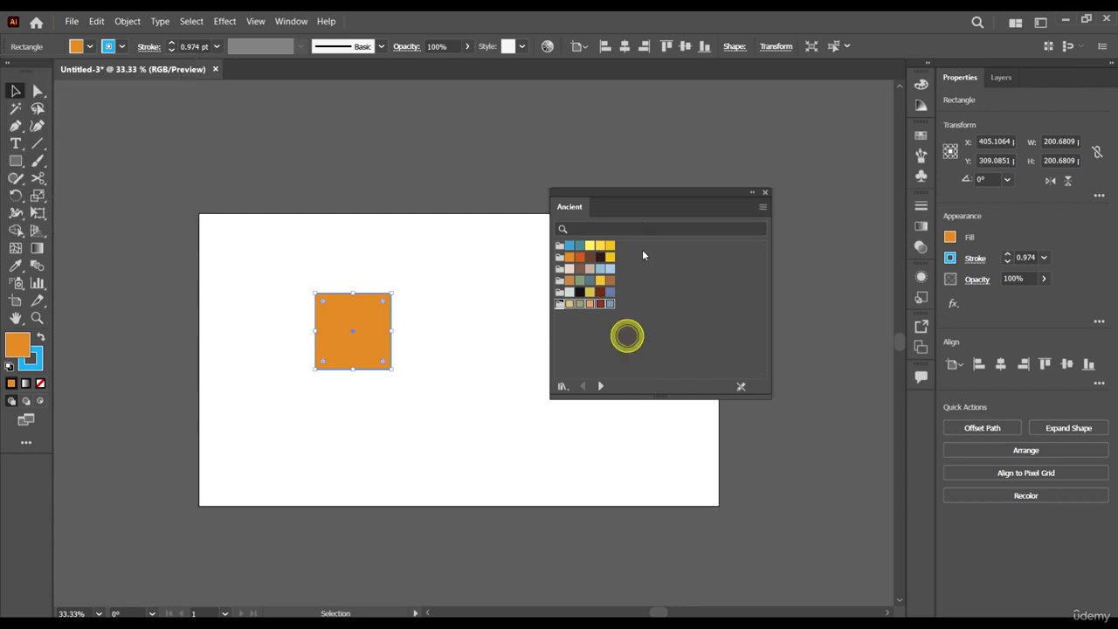
Browse the swatch libraries that follow Ancient one by one, from Baroque through Russian Poster Art and FOCOLTONE to HKS Z
left_click(600, 385)
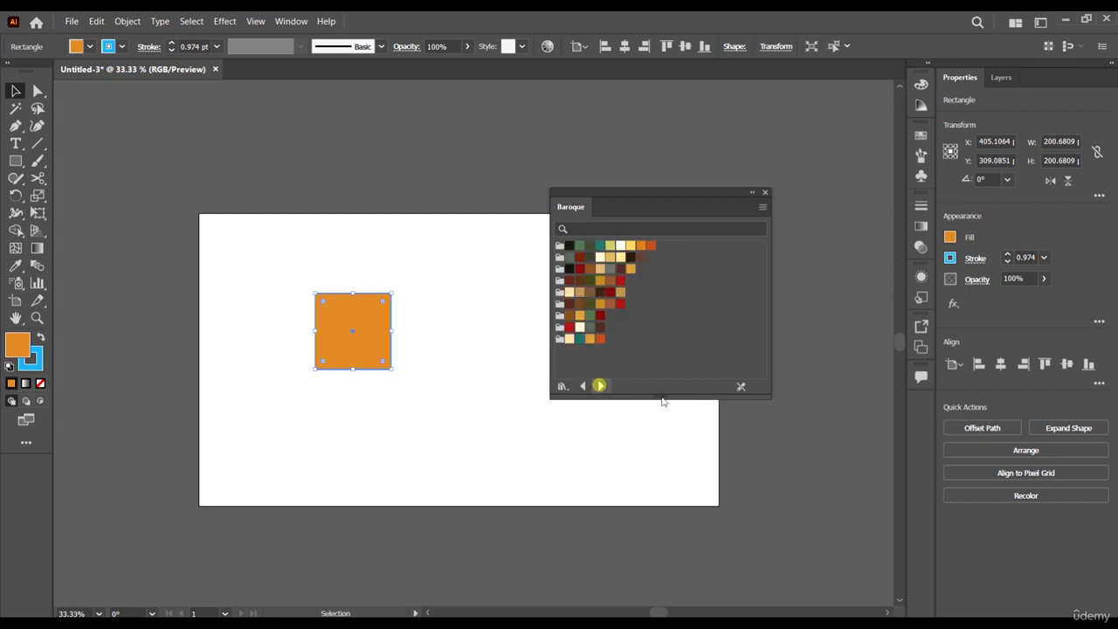
left_click(600, 386)
left_click(601, 387)
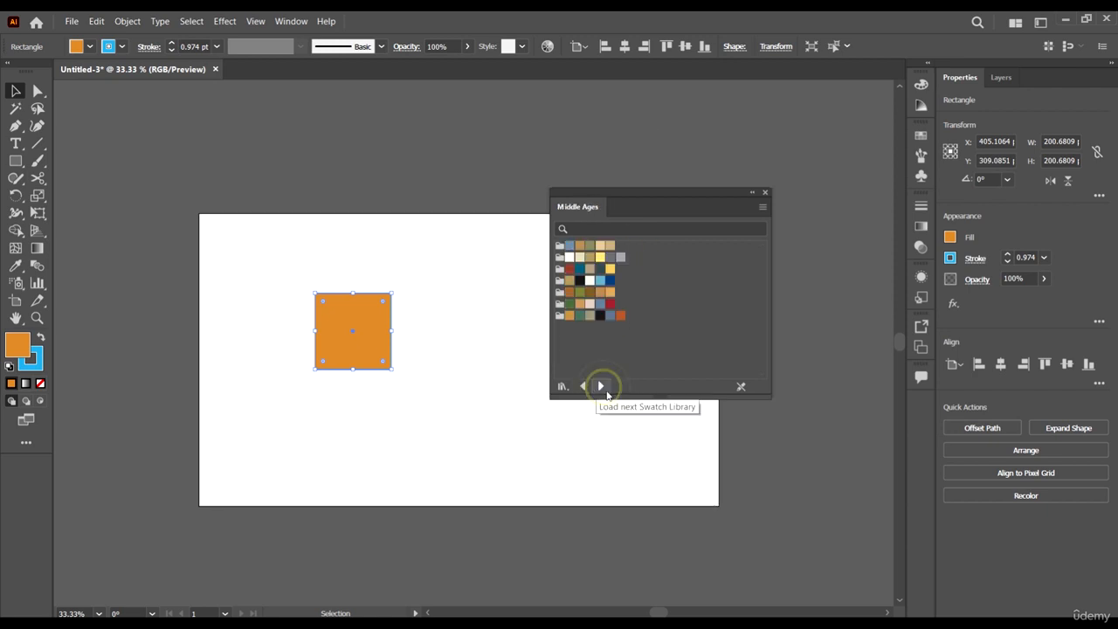
left_click(601, 386)
left_click(601, 386)
left_click(583, 386)
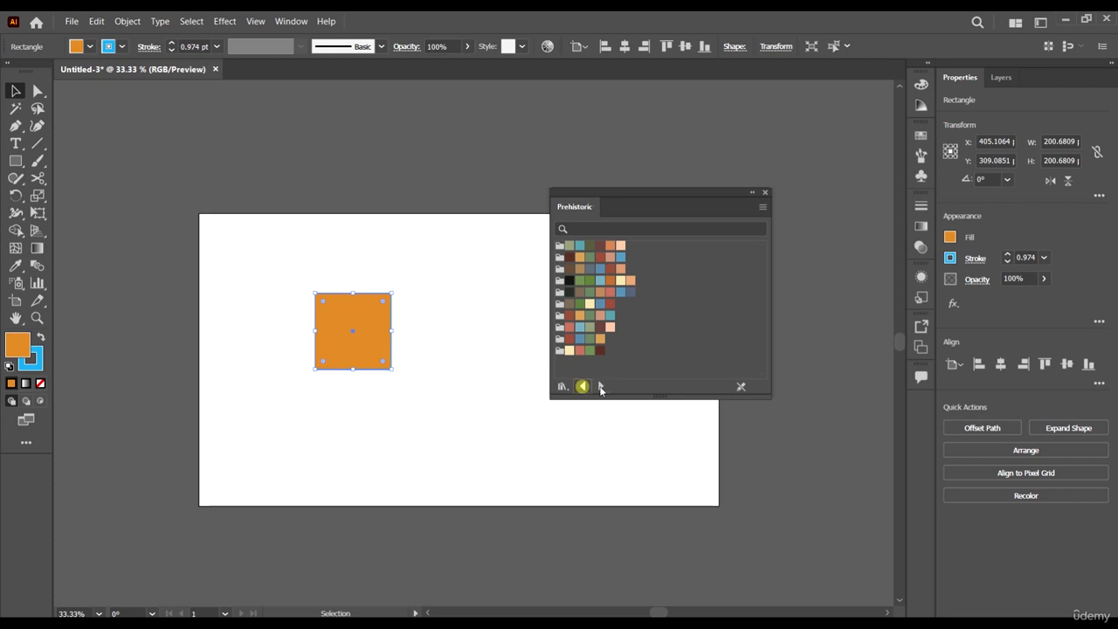
left_click(601, 386)
left_click(602, 386)
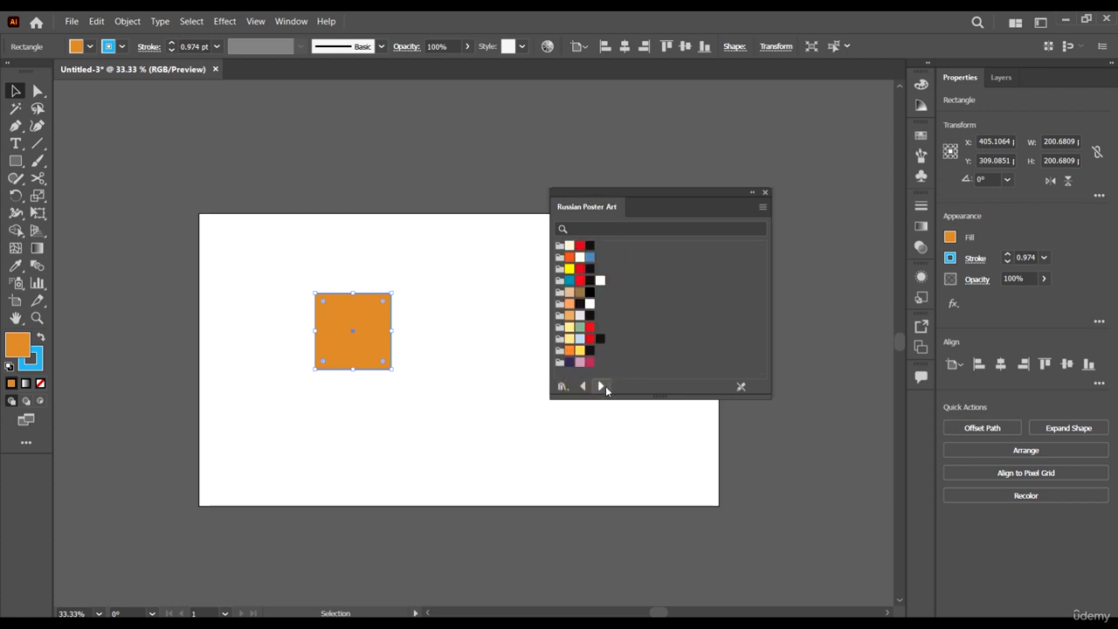
left_click(602, 386)
left_click(601, 386)
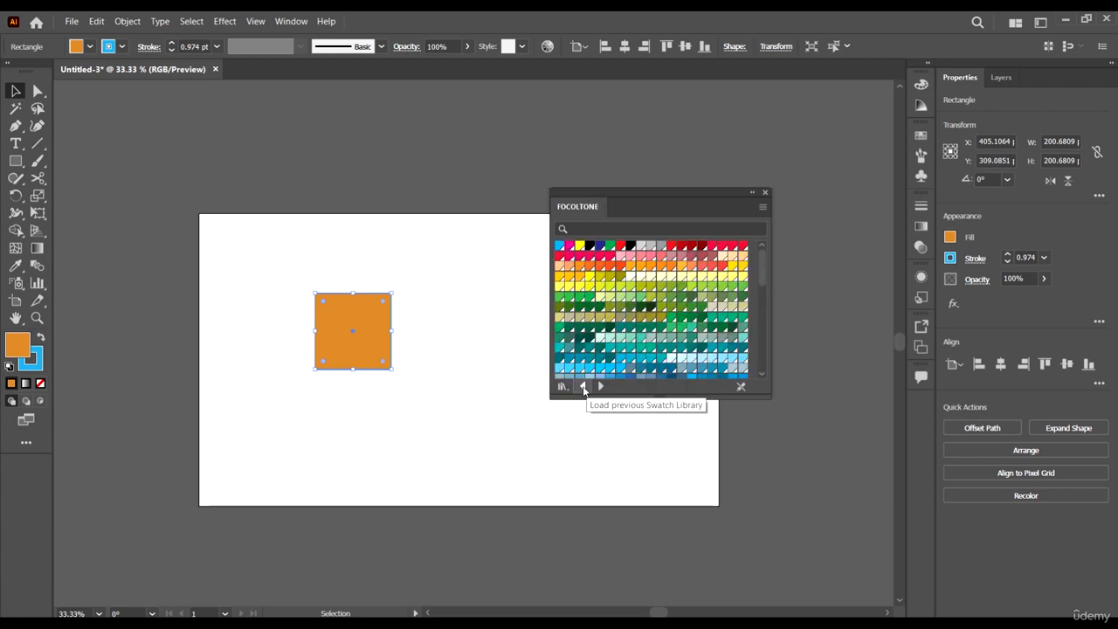
left_click(601, 387)
left_click(583, 387)
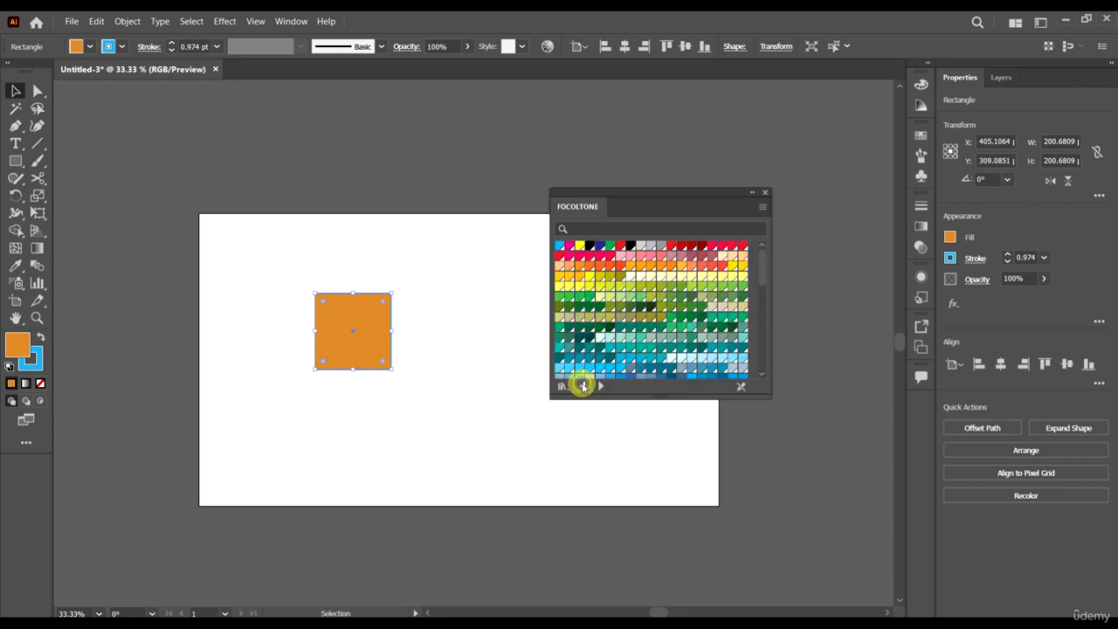
left_click(601, 386)
left_click(605, 388)
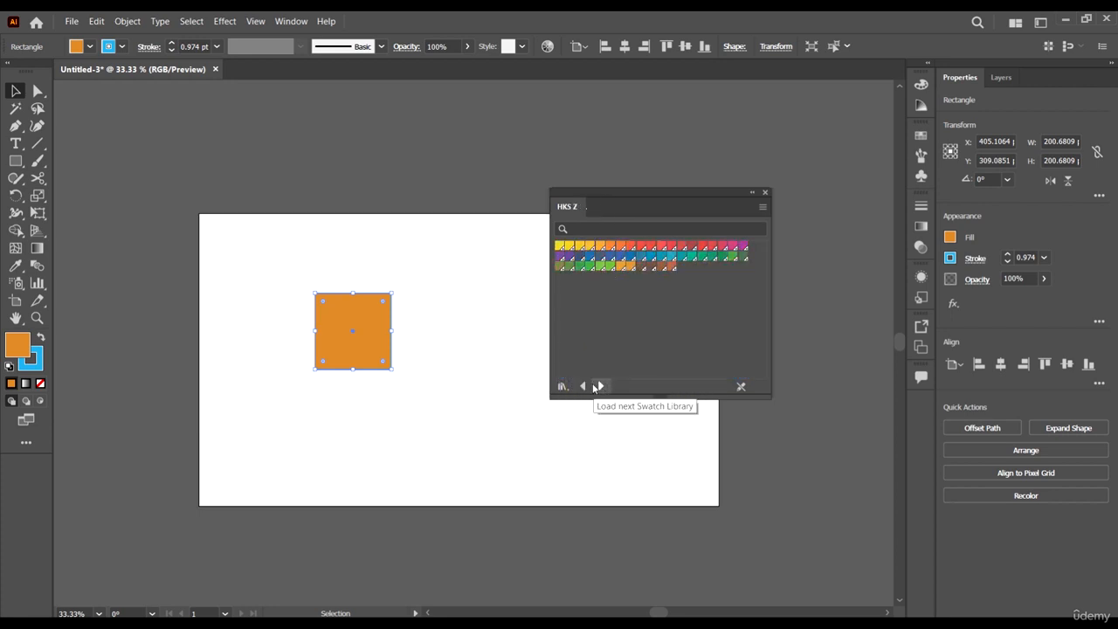
Load the Celebration swatch library, and replace it with the FOCOLTONE color book
left_click(564, 386)
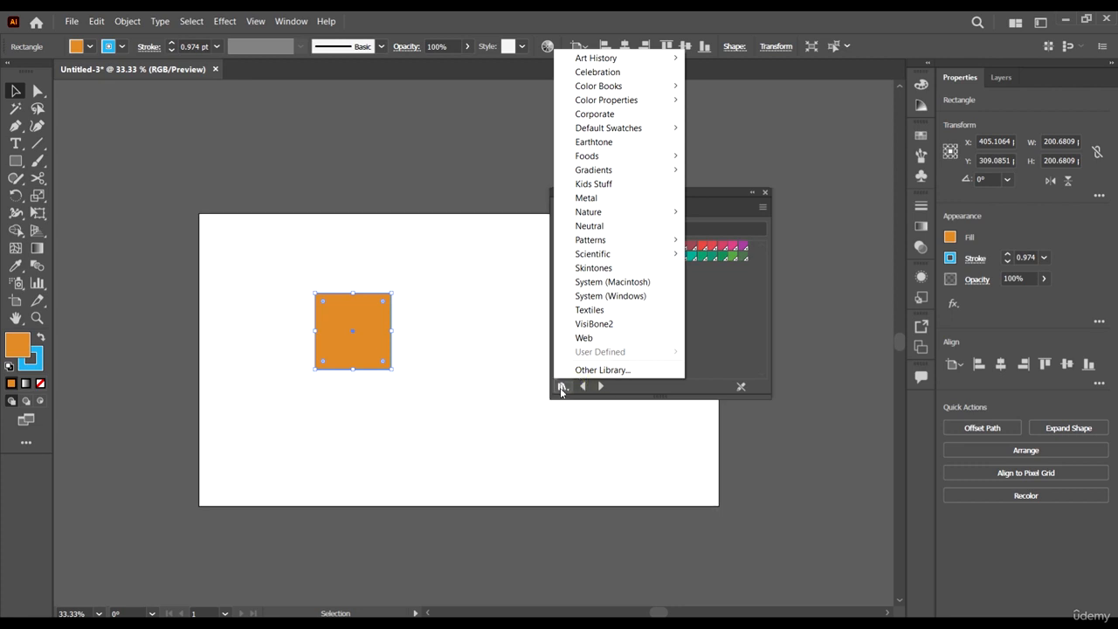
left_click(617, 72)
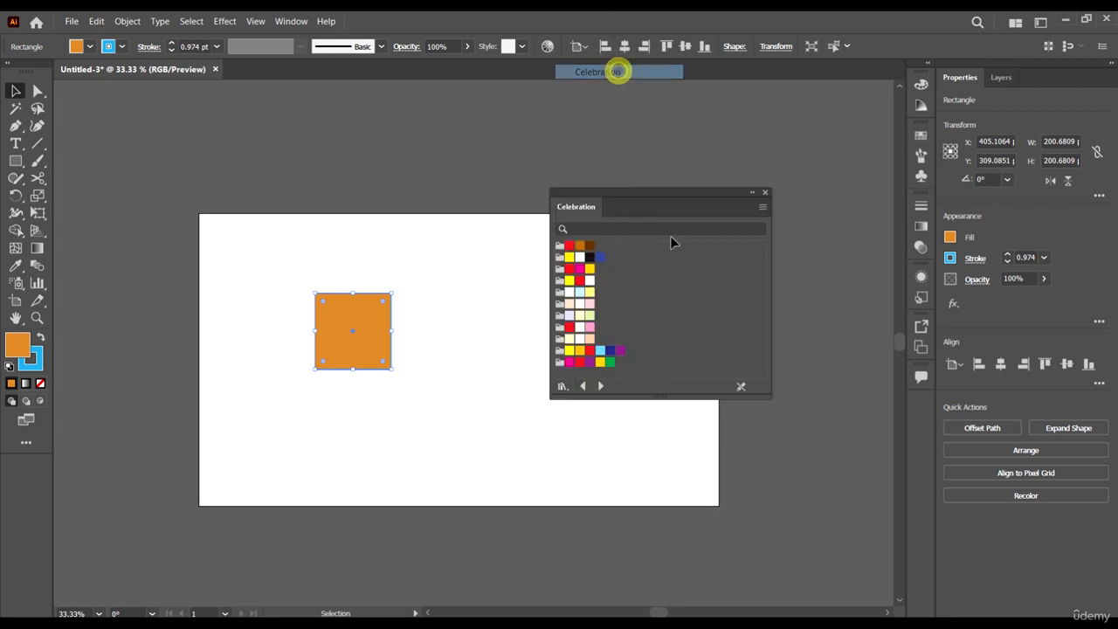
left_click(564, 386)
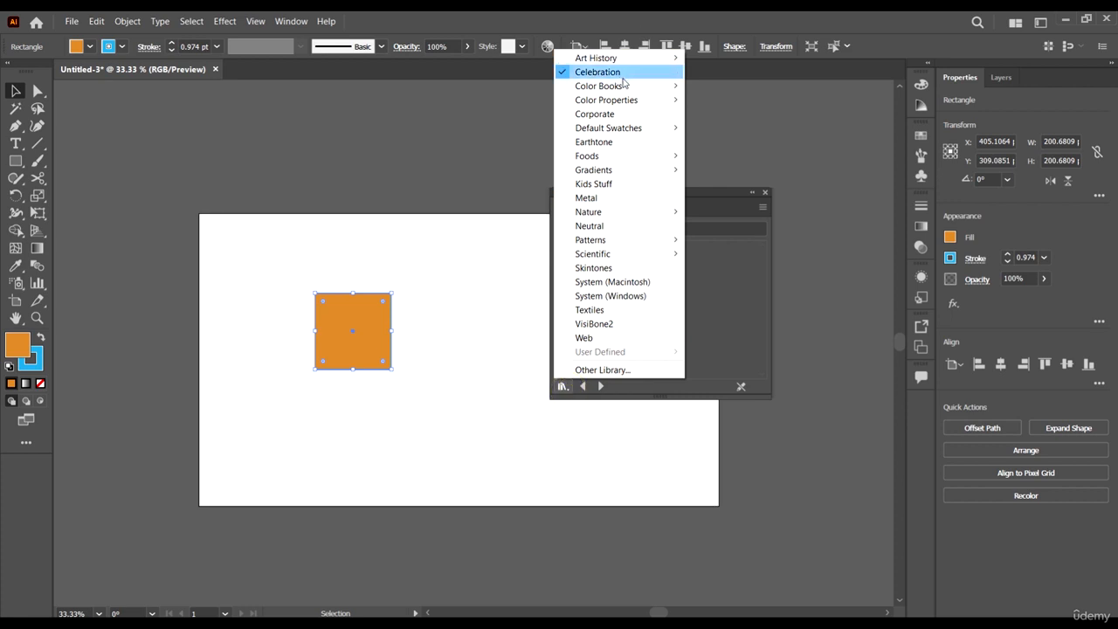
mouse_move(624, 90)
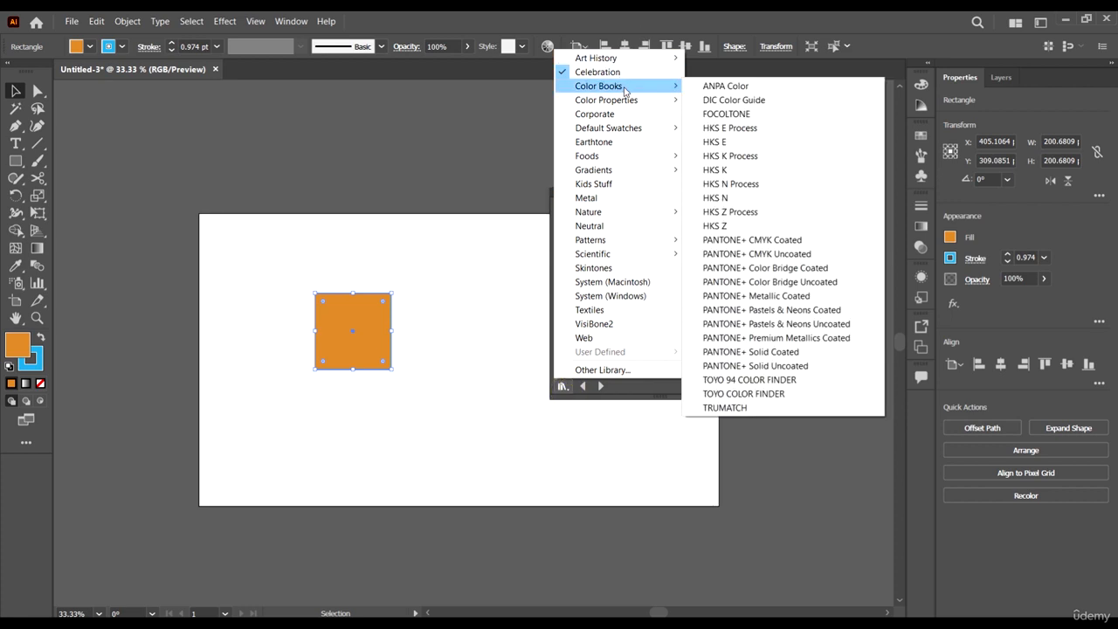
left_click(753, 112)
Fill the square with a dark maroon FOCOLTONE swatch, and change the fill to a pale lavender one
scroll(654, 338, "down", 5)
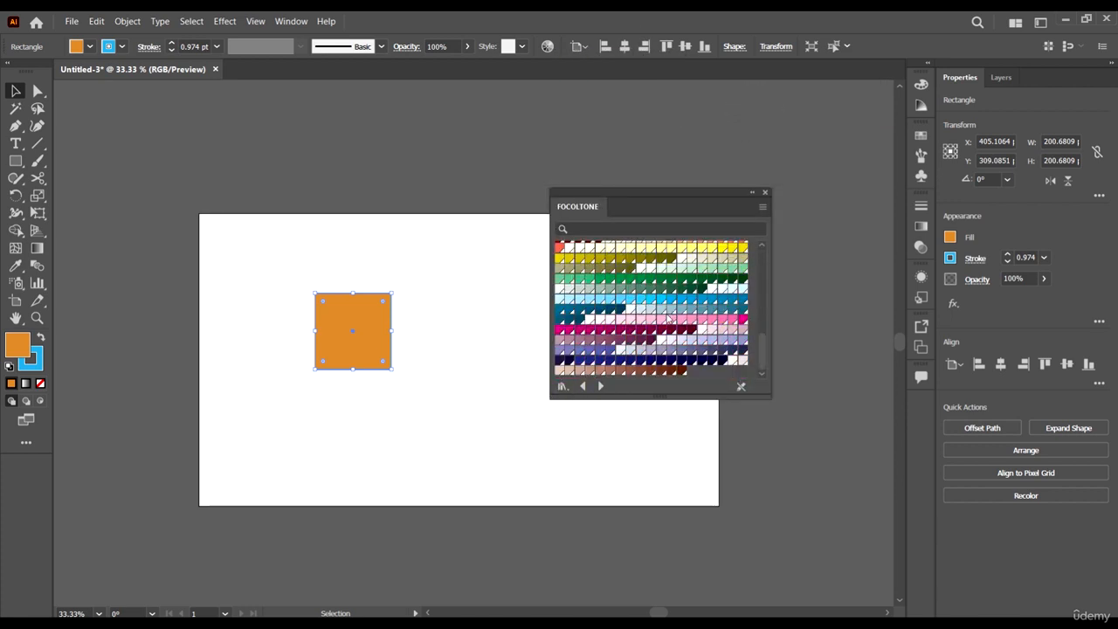
left_click(682, 336)
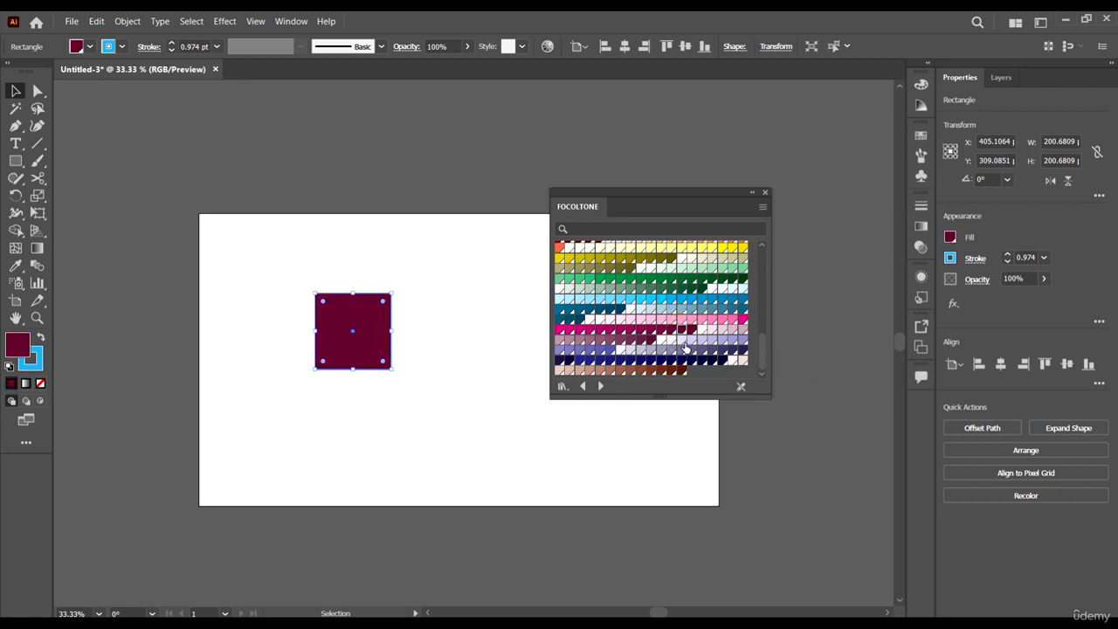
left_click(683, 341)
scroll(702, 316, "up", 8)
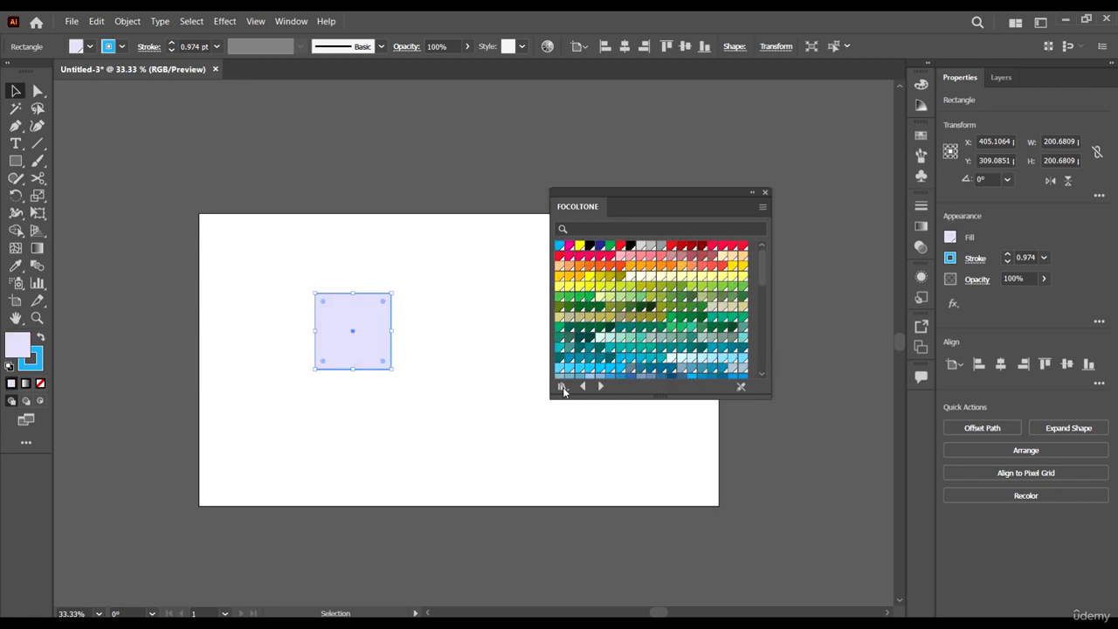
Switch the swatch library to ANPA Color and fill the square with a pale mint green swatch from it
left_click(579, 386)
left_click(581, 386)
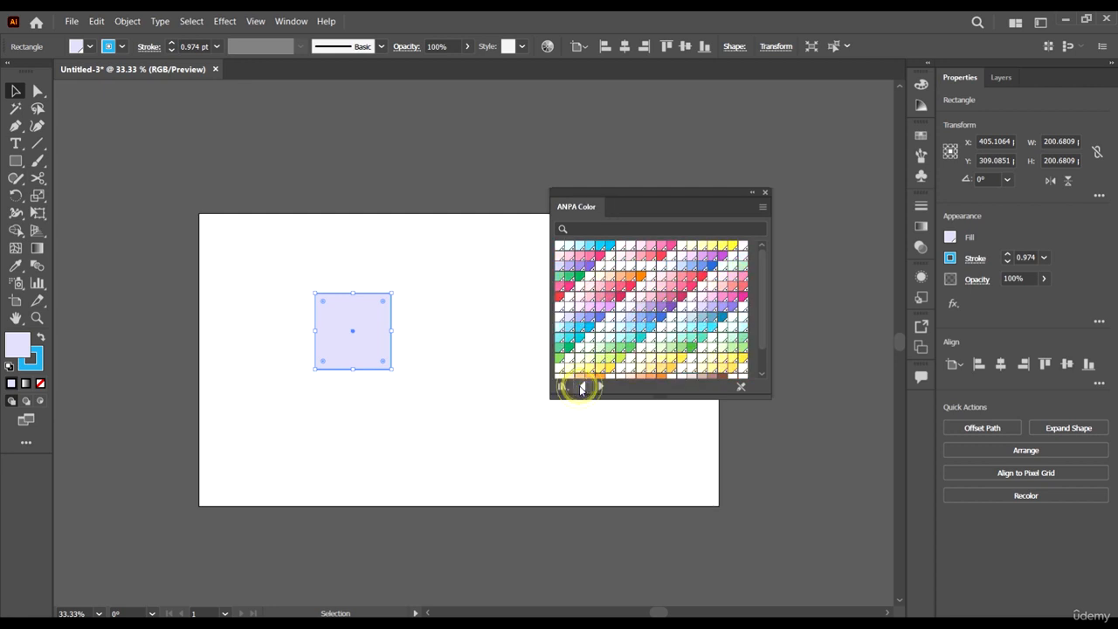
left_click(581, 387)
left_click(581, 387)
left_click(602, 386)
left_click(602, 386)
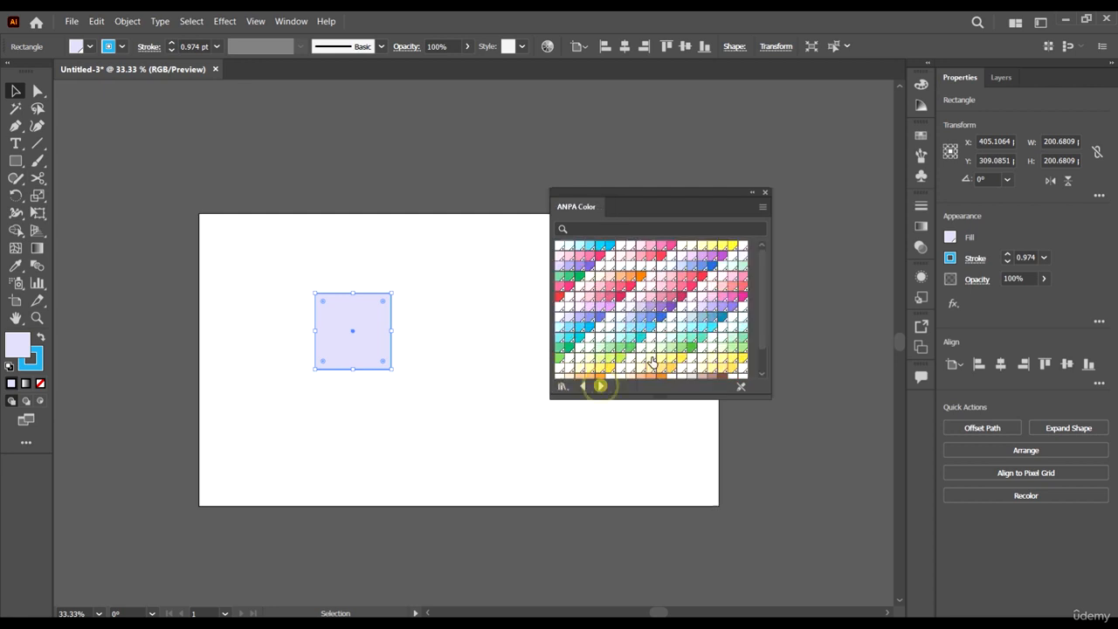
left_click(744, 265)
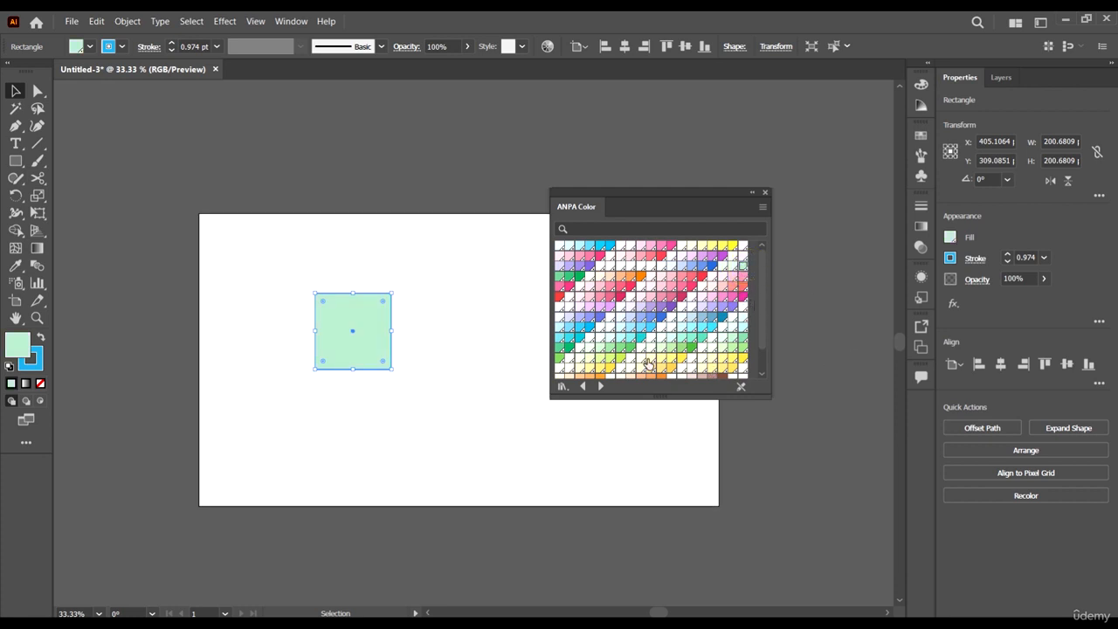
Browse the neighboring swatch libraries forward to HKS E Process and back to Russian Poster Art, and close the library
left_click(602, 387)
left_click(602, 386)
left_click(602, 387)
left_click(602, 386)
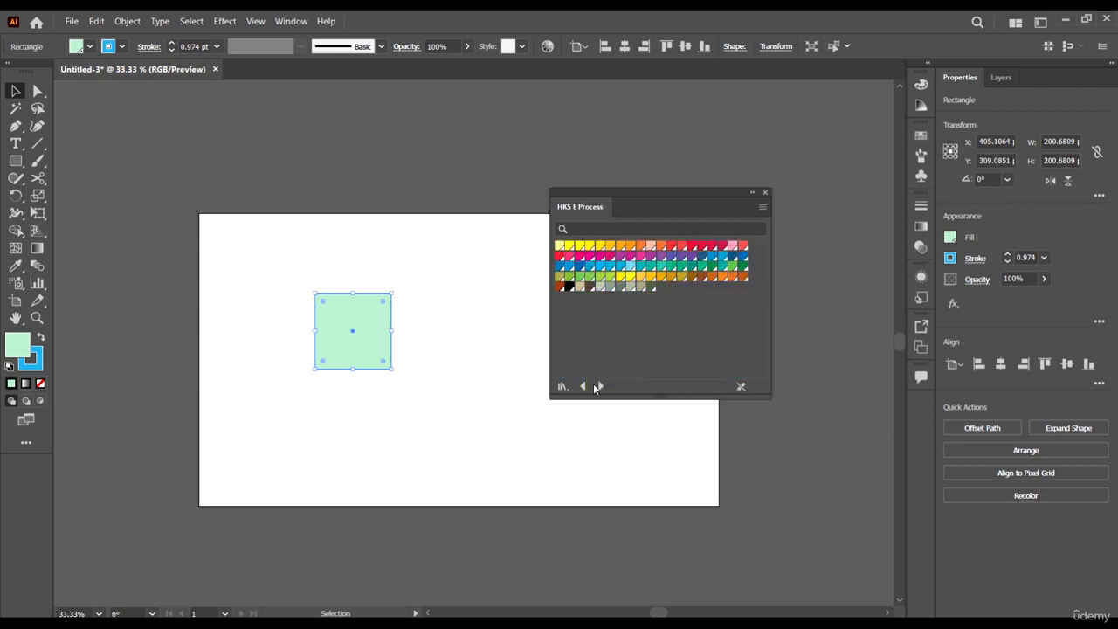
left_click(583, 386)
left_click(583, 386)
left_click(583, 387)
left_click(583, 387)
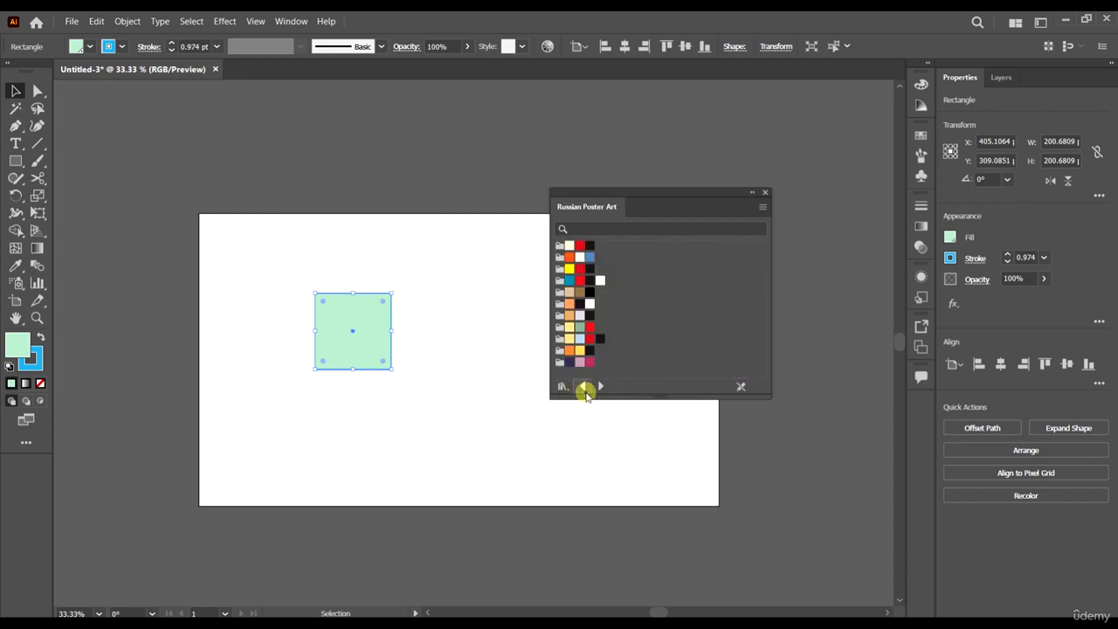
left_click(600, 386)
left_click(766, 192)
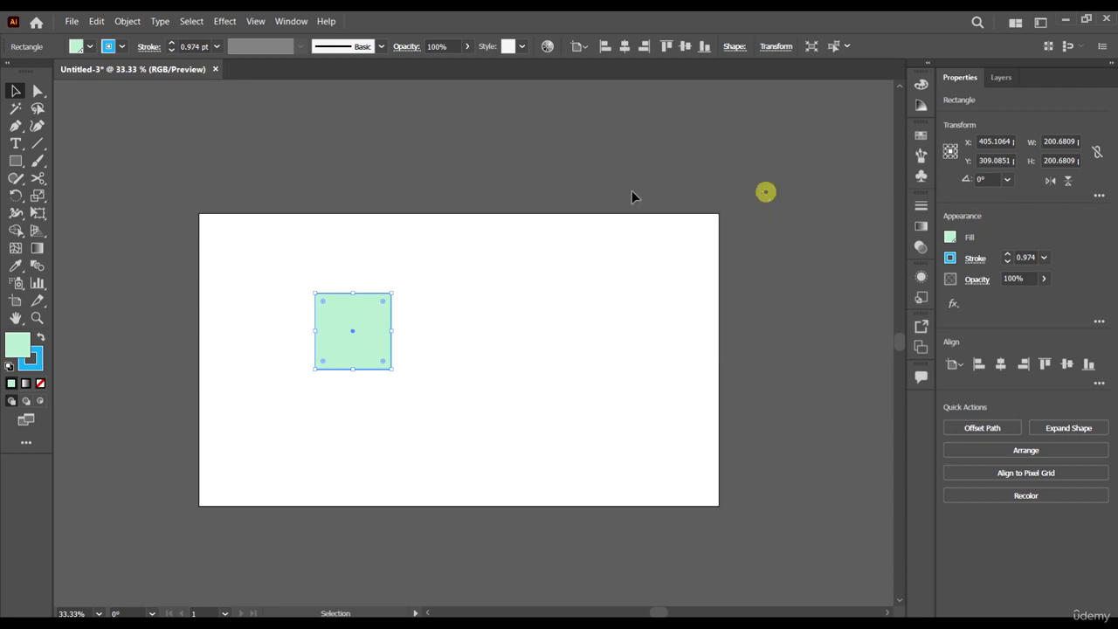
Move the green square to the artboard's upper-left area and draw a rectangle about 216 by 191 px to its right
left_click_drag(369, 347, 268, 294)
key("ctrl+z")
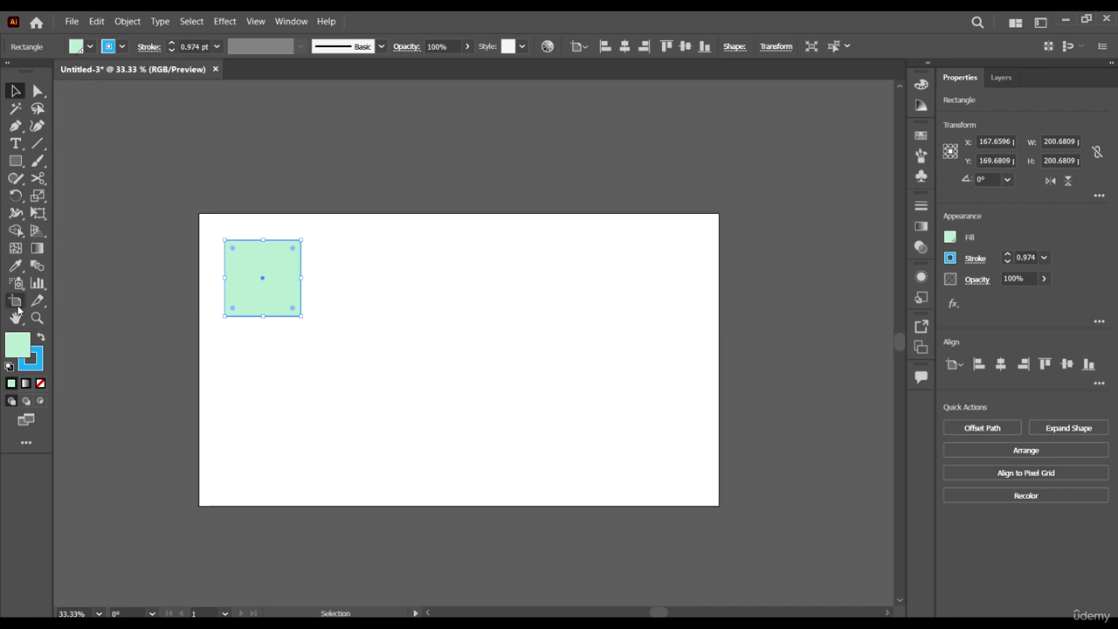
left_click(15, 161)
left_click_drag(404, 266, 487, 339)
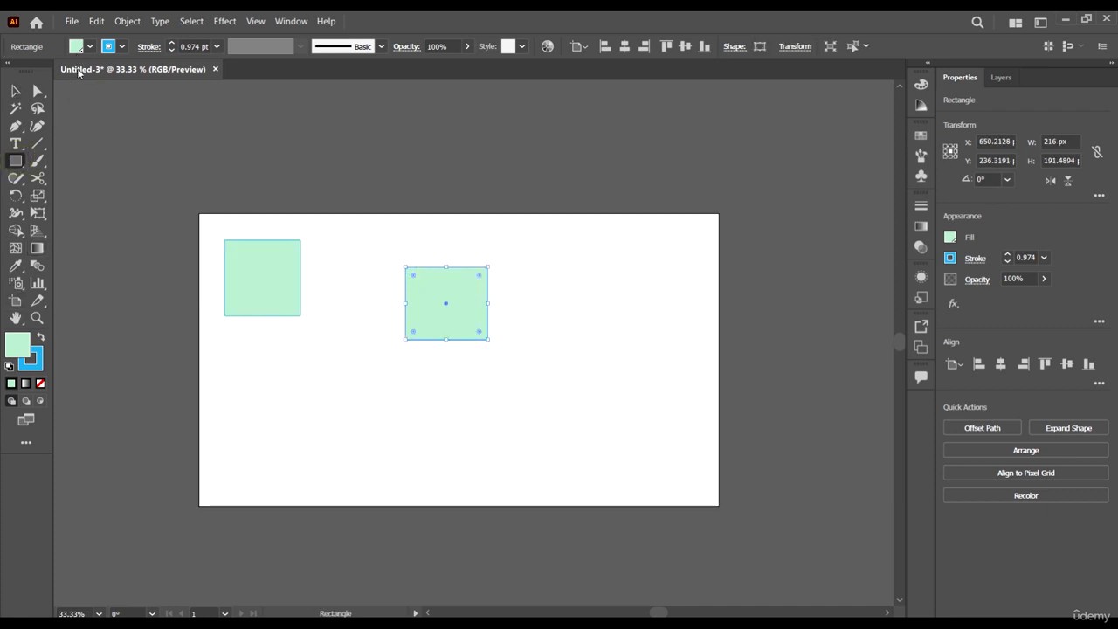
Fill the new rectangle with the dark brownish-red swatch from the document's last color group
left_click(89, 50)
left_click(72, 211)
left_click(474, 297)
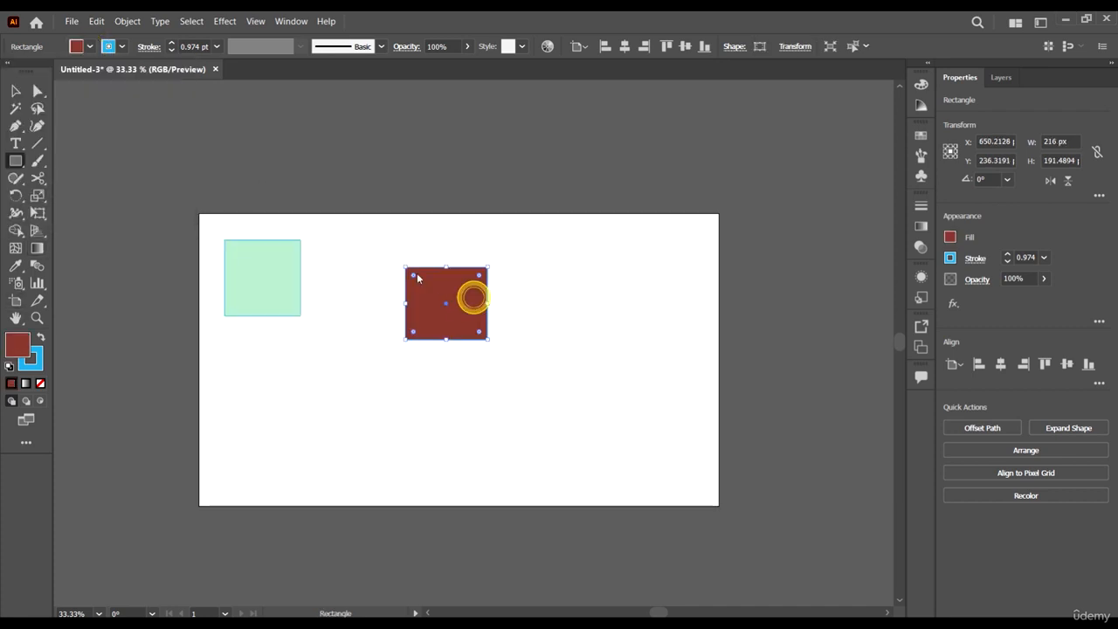
Draw a small rectangle about 149 by 43 px right of the dark red one and fill it with custom red R=255 G=47 B=31
mouse_move(418, 278)
left_mouse_down()
mouse_move(388, 271)
mouse_move(585, 284)
mouse_move(565, 286)
left_mouse_up()
left_click(15, 90)
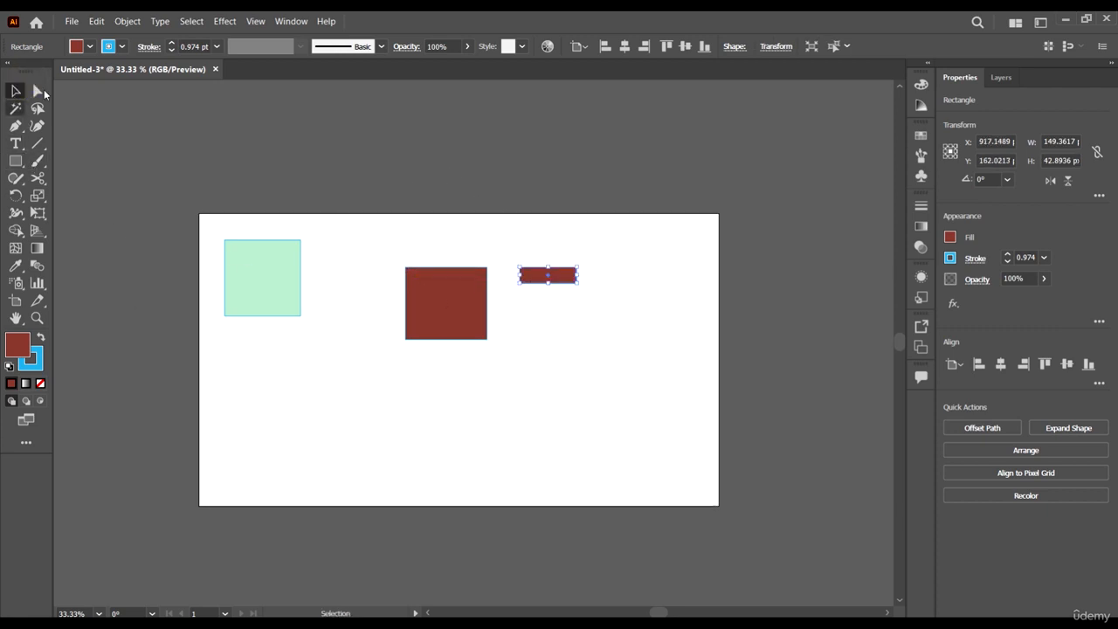
left_click(93, 48)
left_click(90, 407)
double_click(19, 345)
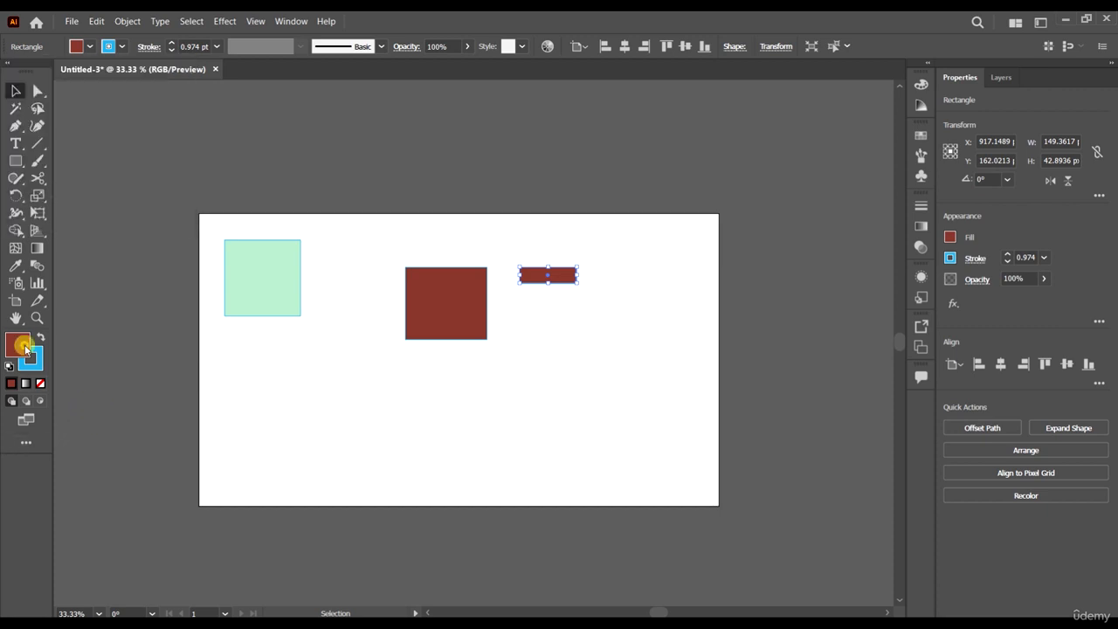
left_click(799, 262)
left_click(991, 234)
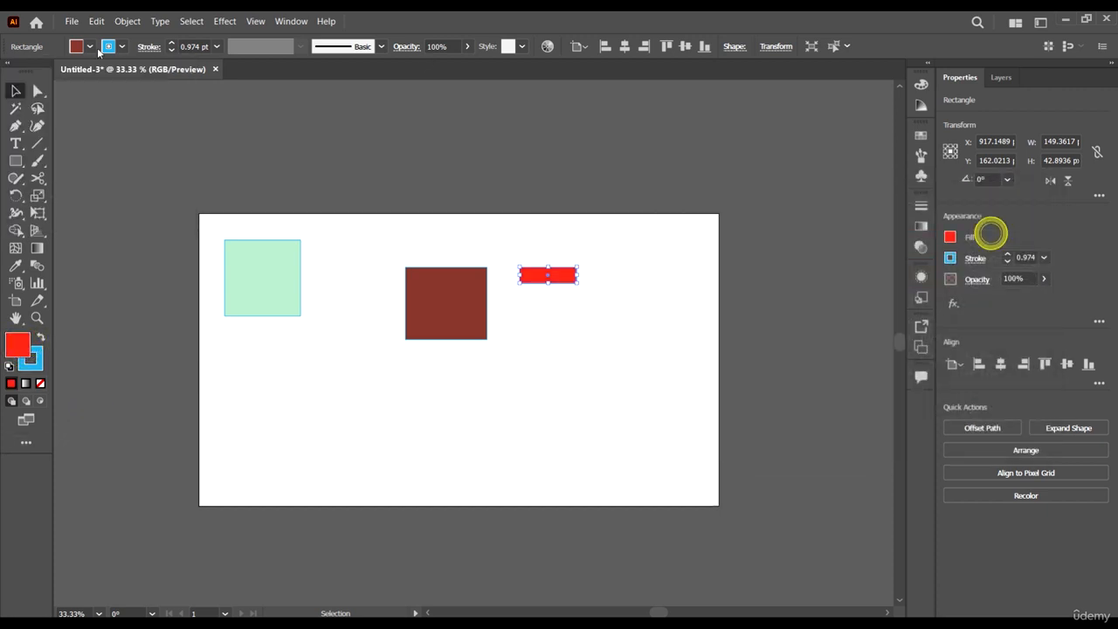
Start a new swatch from the small rectangle's fill and set its color to R 96, G 70, B 105
left_click(90, 48)
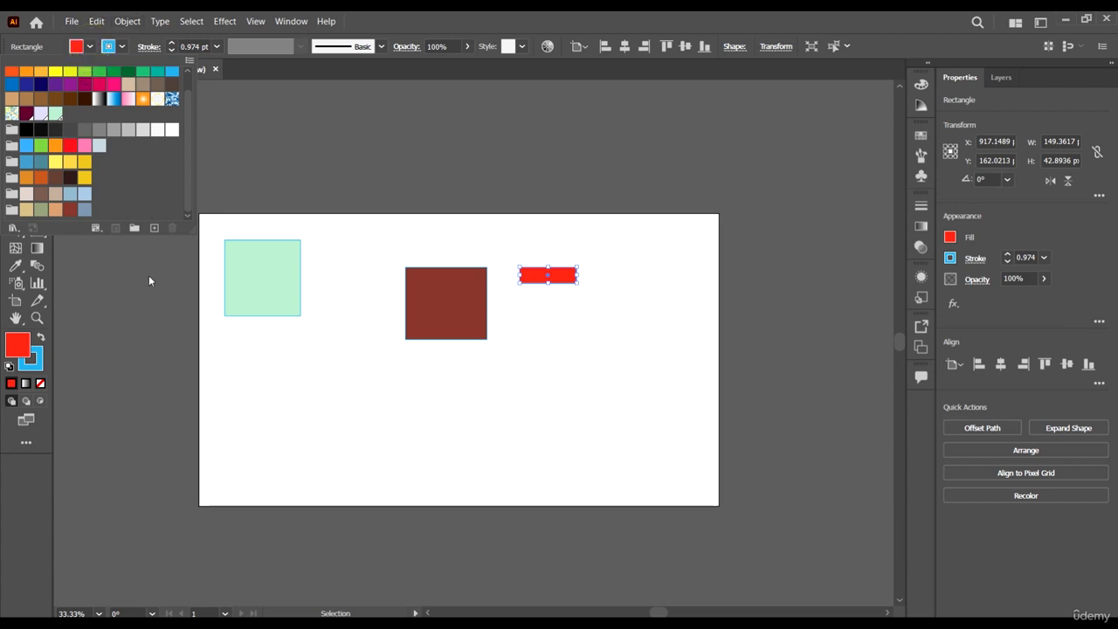
left_click(156, 228)
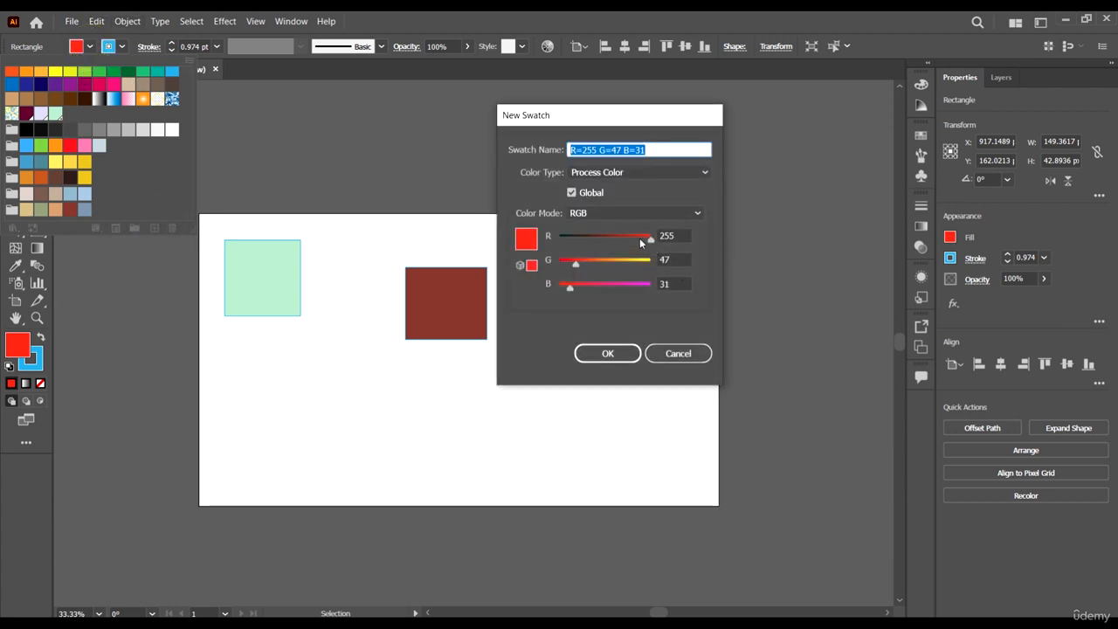
left_click_drag(640, 237, 627, 260)
left_click_drag(570, 285, 622, 284)
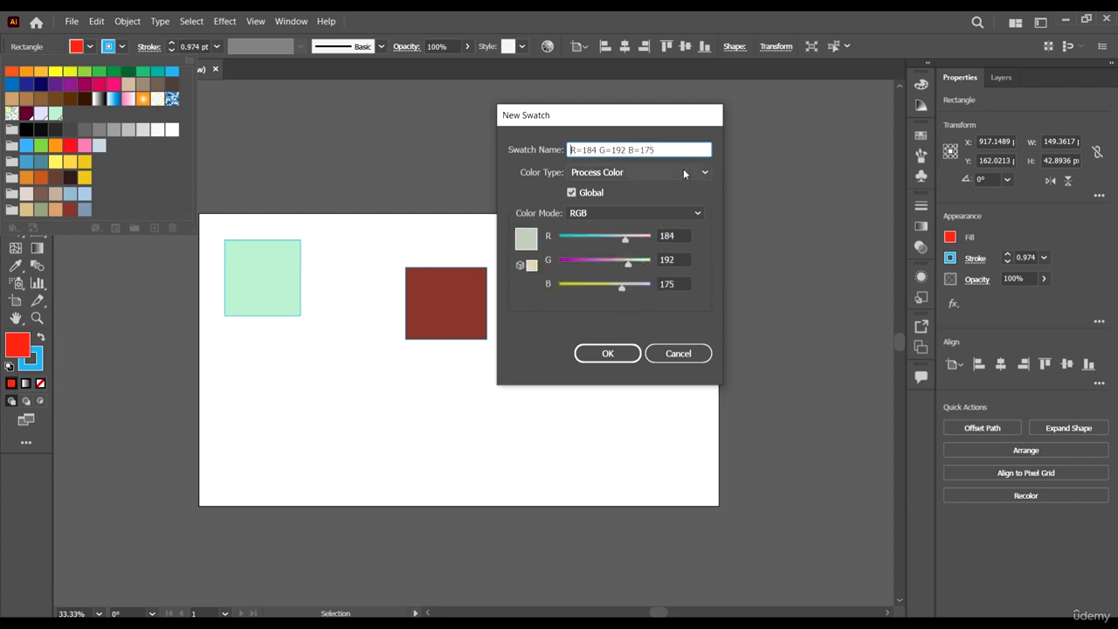
left_click_drag(607, 241, 596, 288)
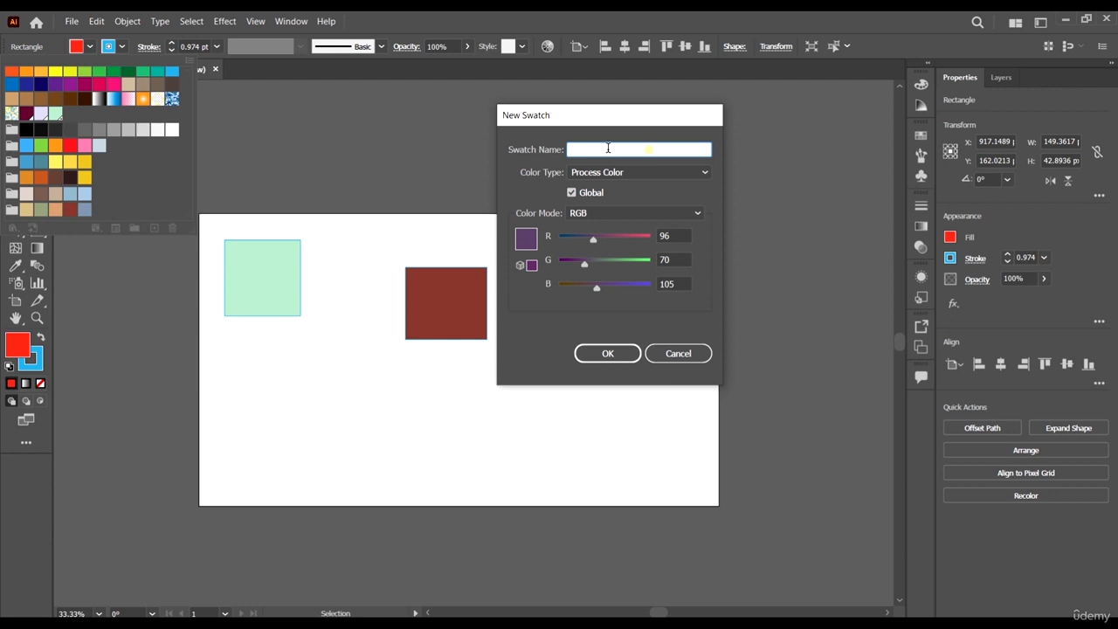
Review the swatch's name, color type and color mode choices, keep Process Color and RGB, and save the swatch
triple_click(606, 149)
left_click(612, 172)
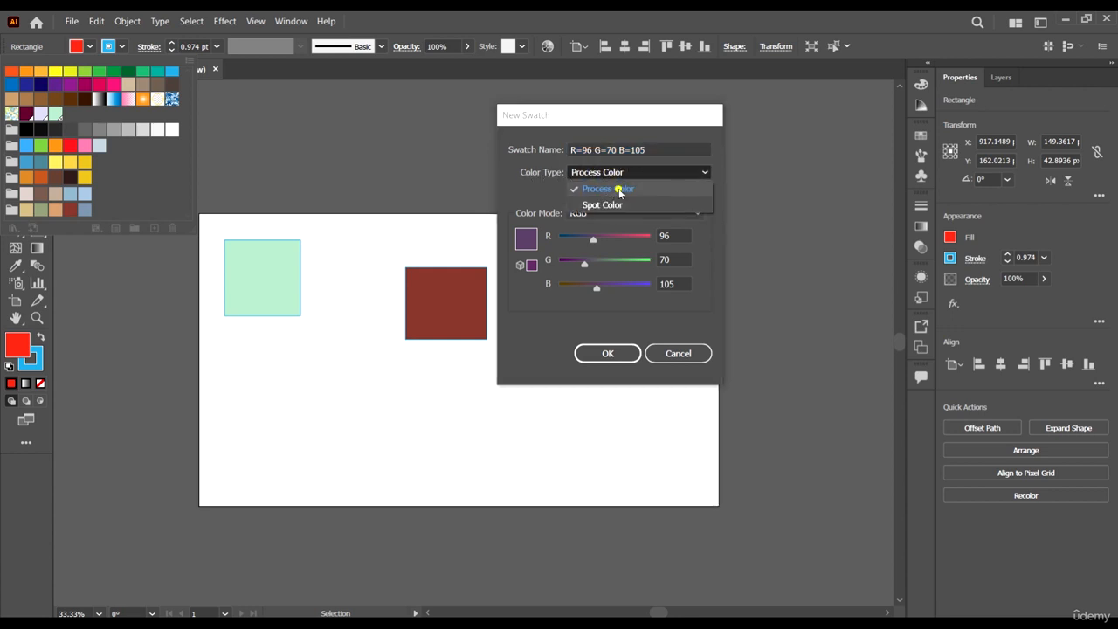
left_click(620, 190)
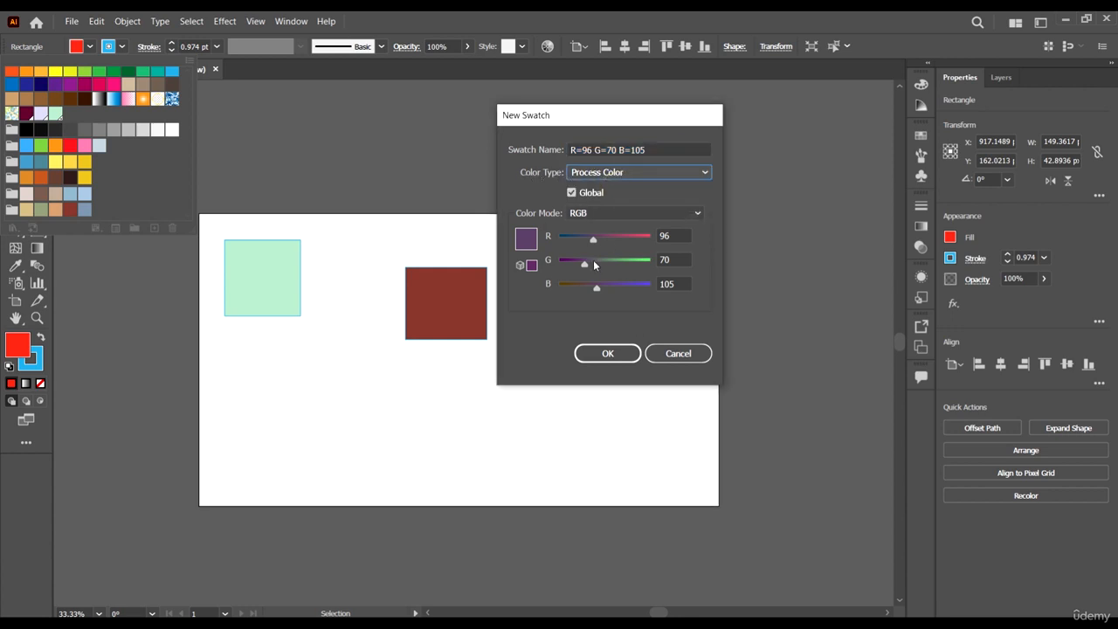
left_click(641, 215)
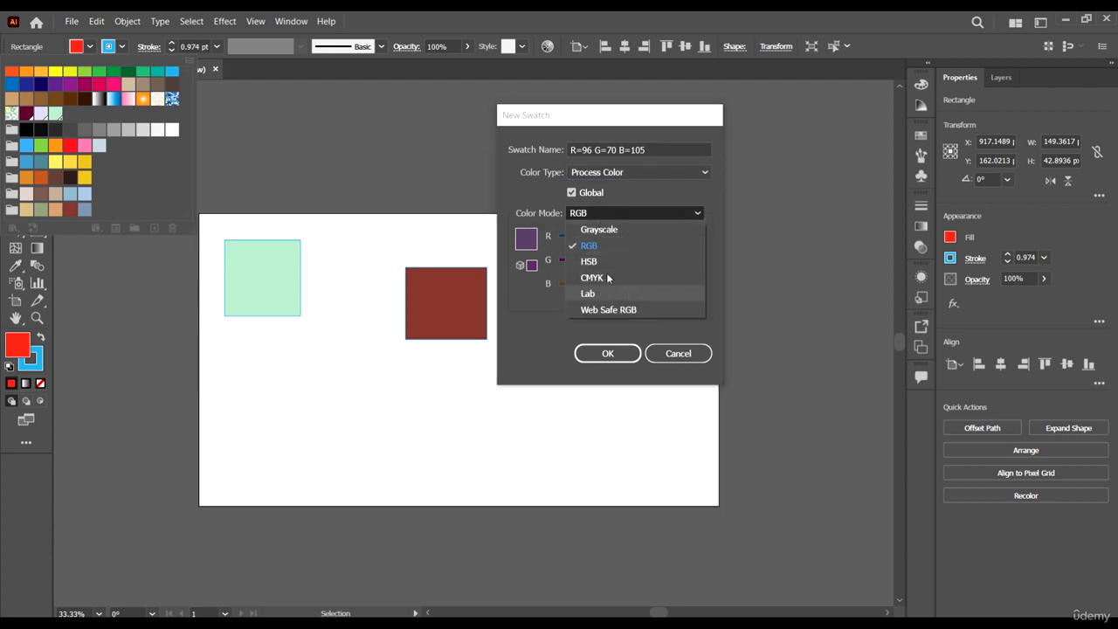
left_click(615, 244)
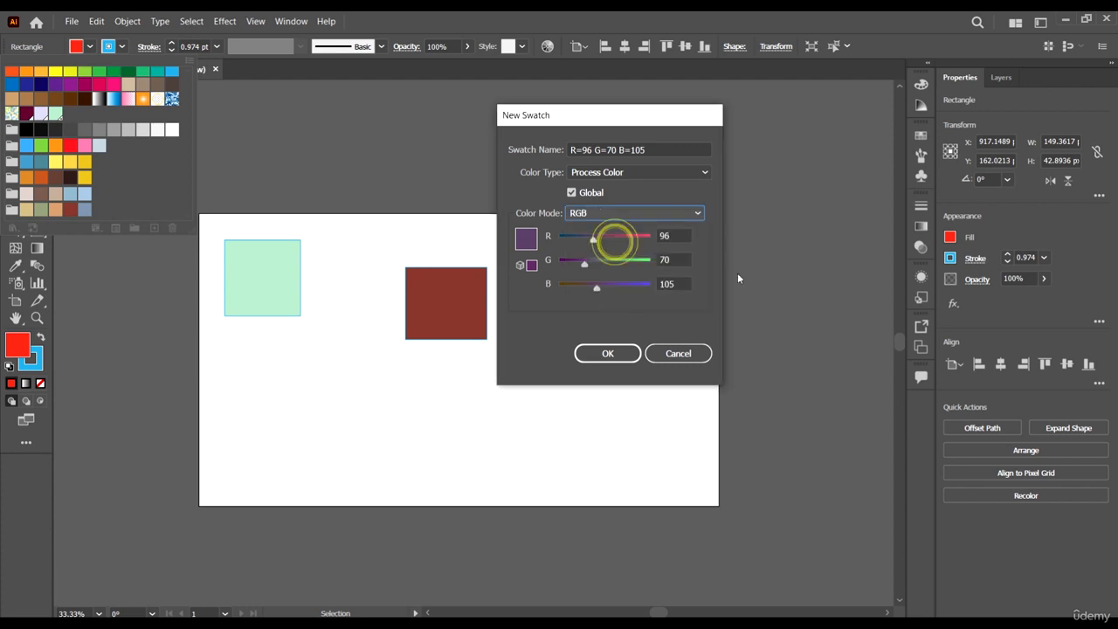
left_click(618, 355)
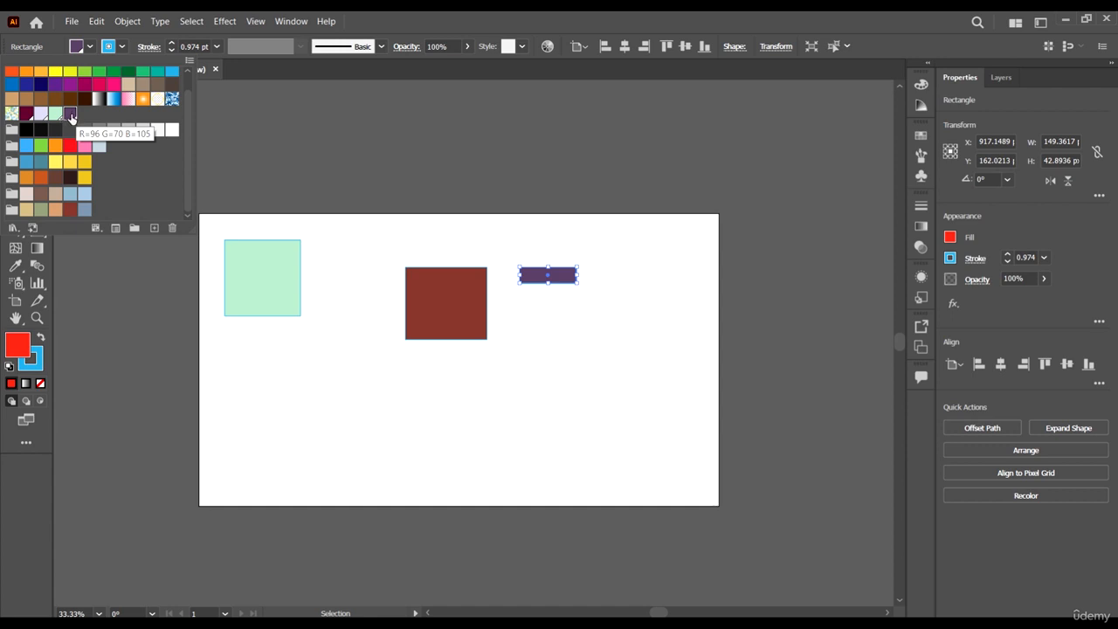
left_click(333, 421)
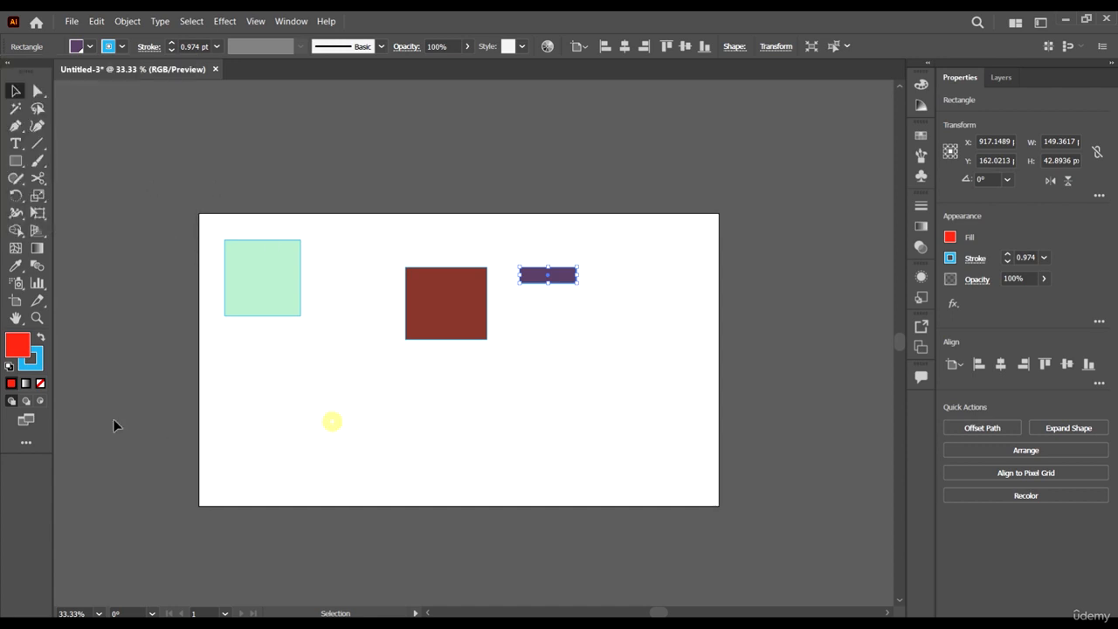
Draw a large rectangle about 395 by 274 px in the lower middle of the artboard with the purple fill
left_click(15, 161)
left_click_drag(361, 385, 512, 490)
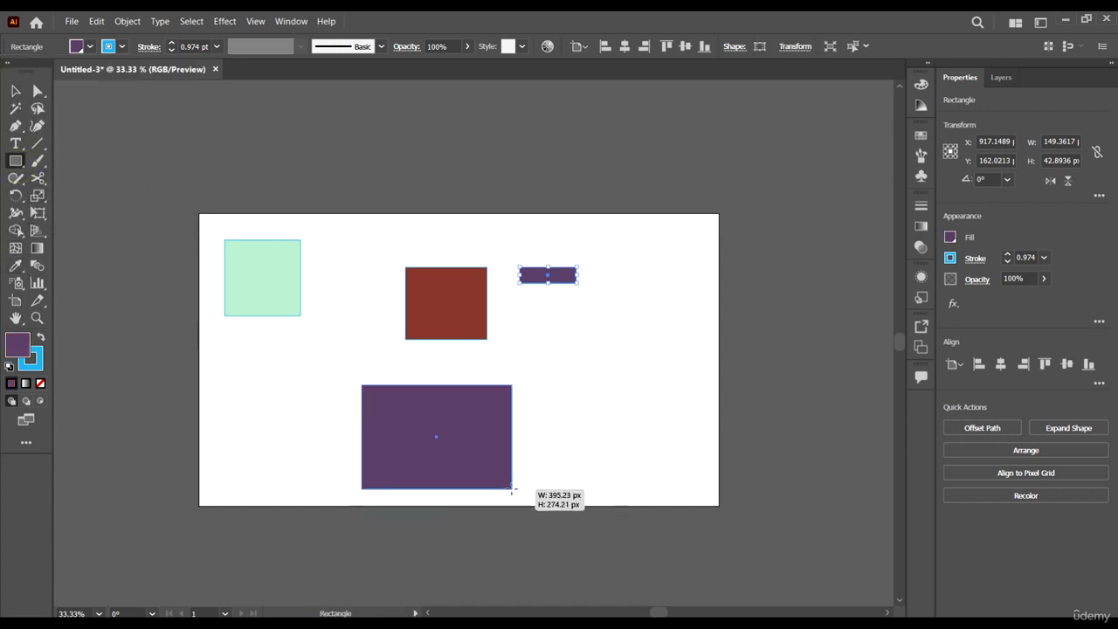
left_click(15, 90)
Load the Basic Graphics_Dots pattern swatch library
left_click(90, 46)
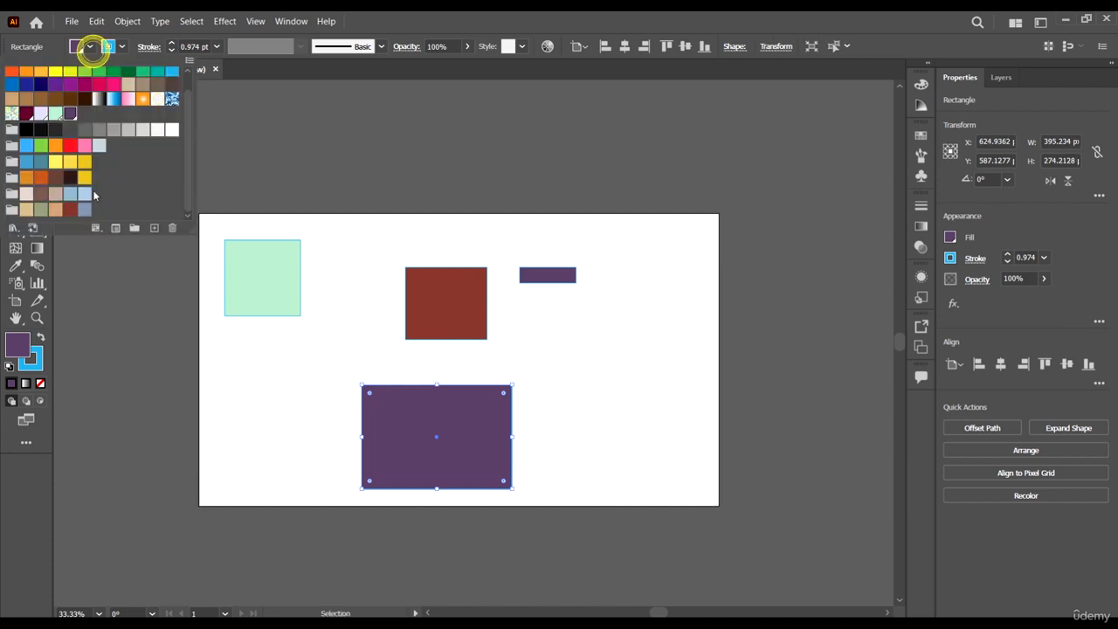
left_click(15, 228)
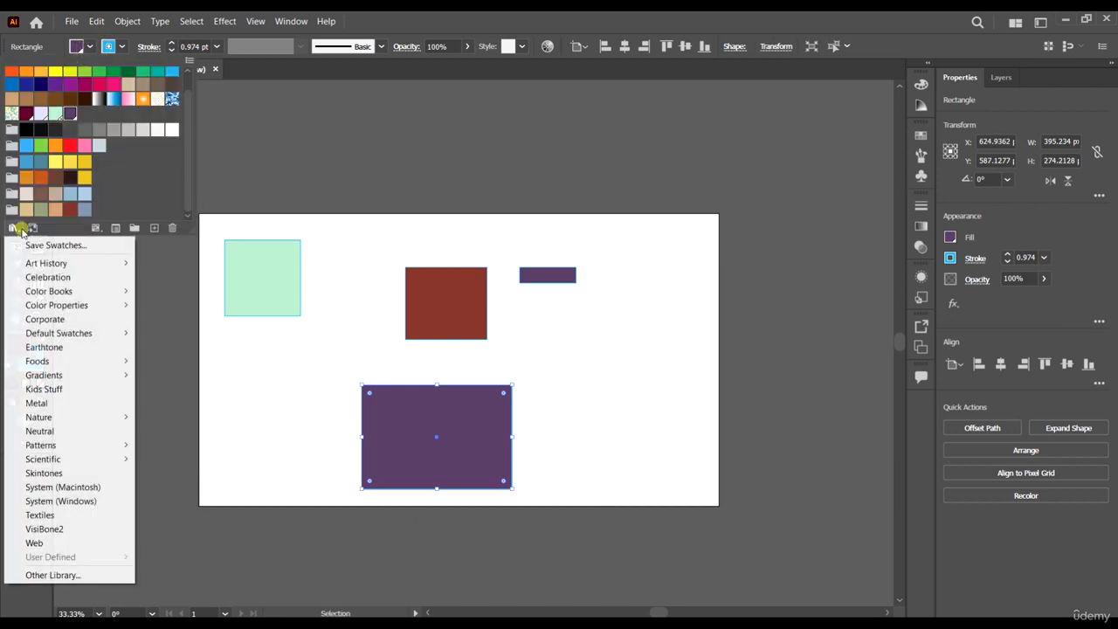
left_click(64, 447)
left_click(183, 450)
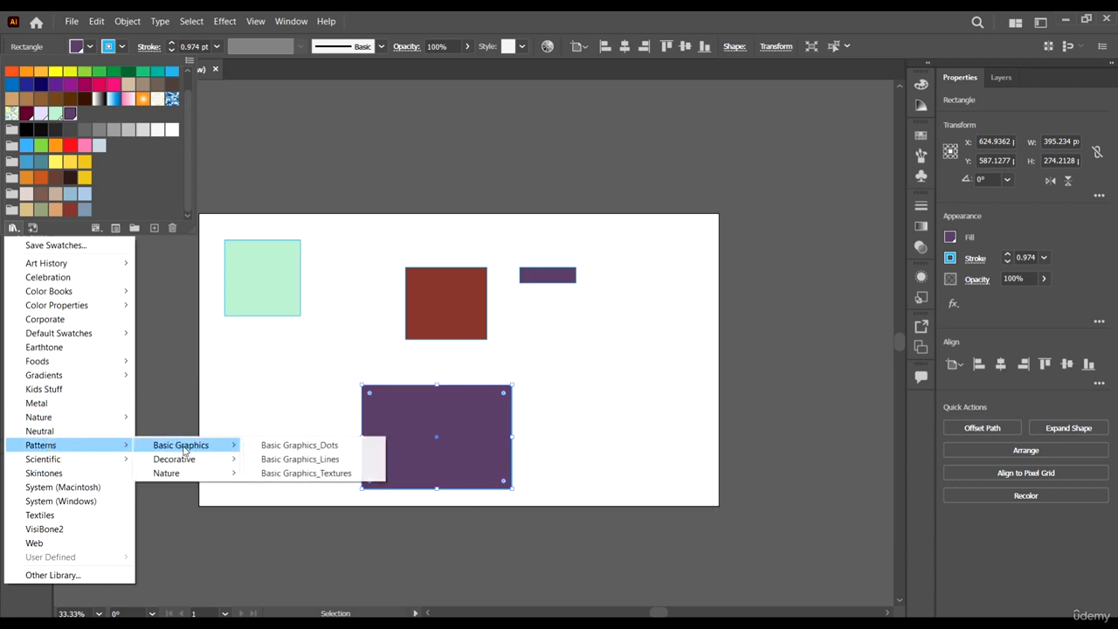
left_click(322, 445)
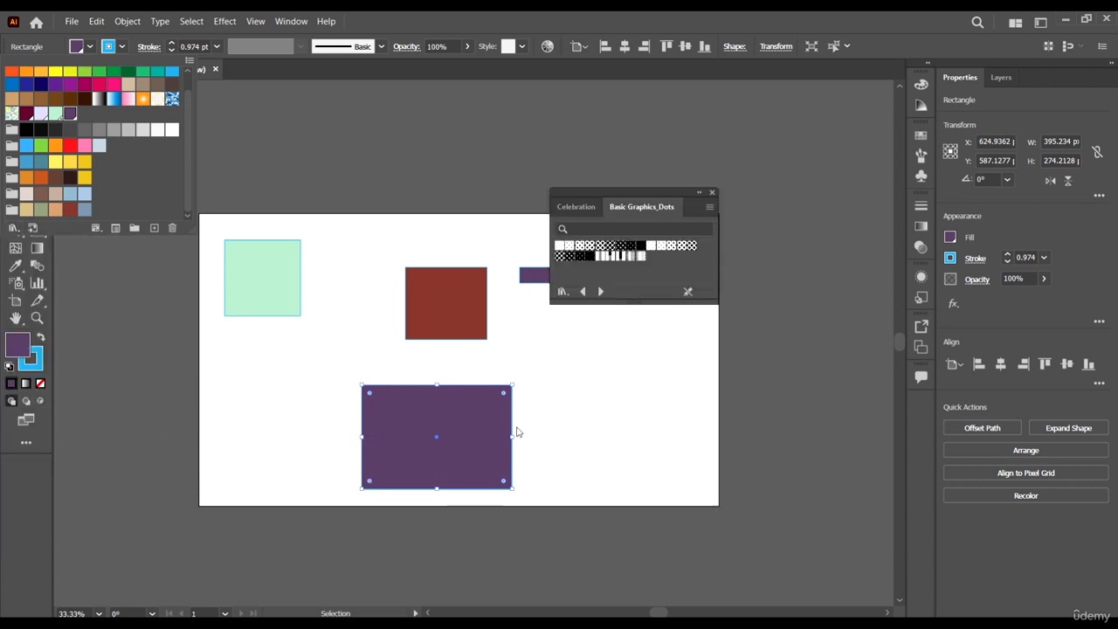
Try several dot patterns as the large rectangle's fill, ending with 6 dpi 50%, and inspect the pattern up close
left_click(455, 438)
left_click(579, 245)
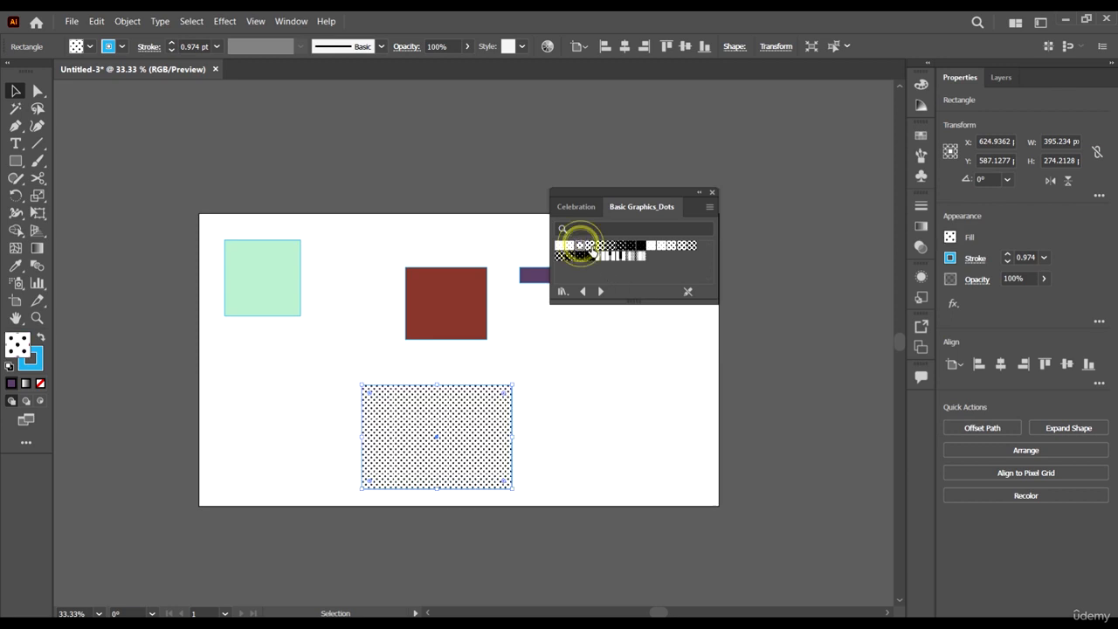
left_click(673, 246)
left_click(690, 245)
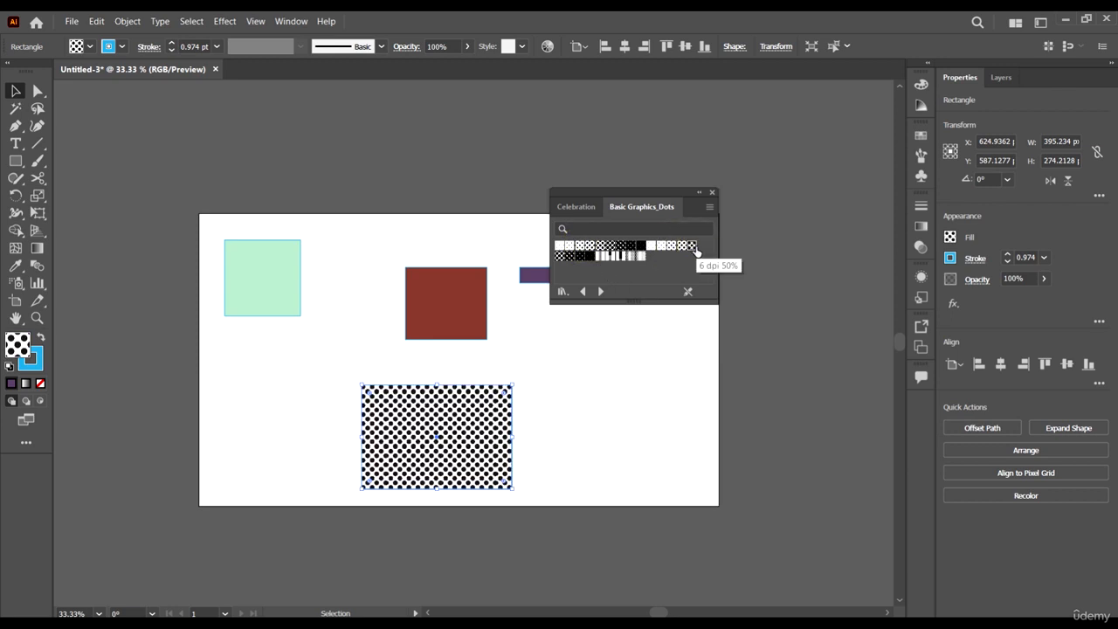
left_click(551, 418)
scroll(457, 463, "up", 5)
scroll(454, 430, "down", 4)
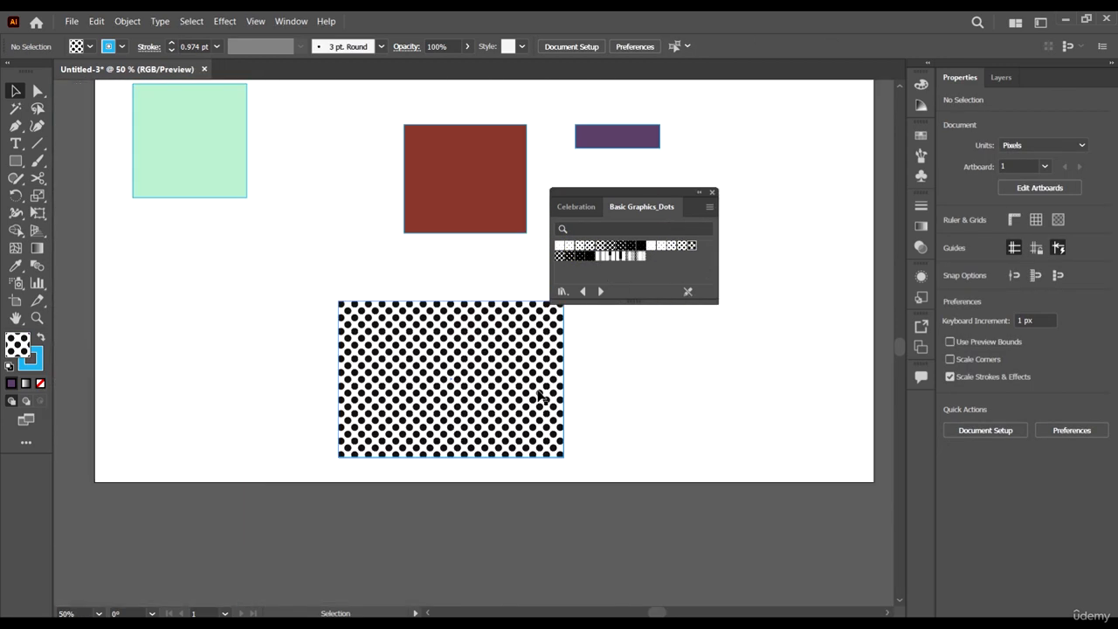
Reselect the large rectangle, try denser dot patterns from the second row of the library as its fill, and inspect them closely
left_click(630, 255)
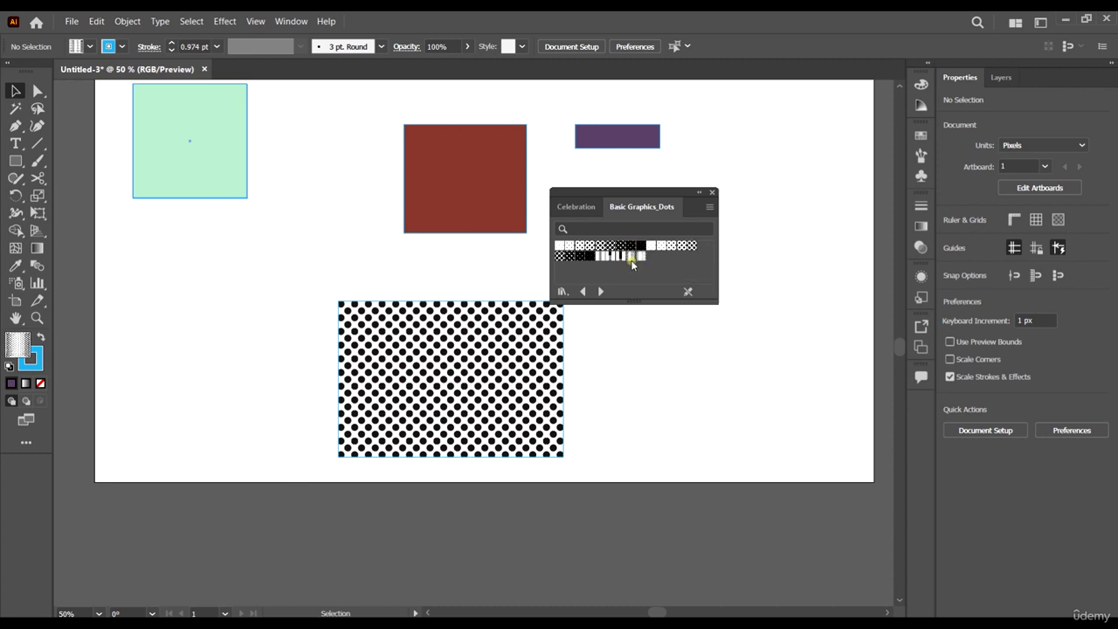
left_click(461, 369)
scroll(521, 346, "up", 1)
left_click(579, 256)
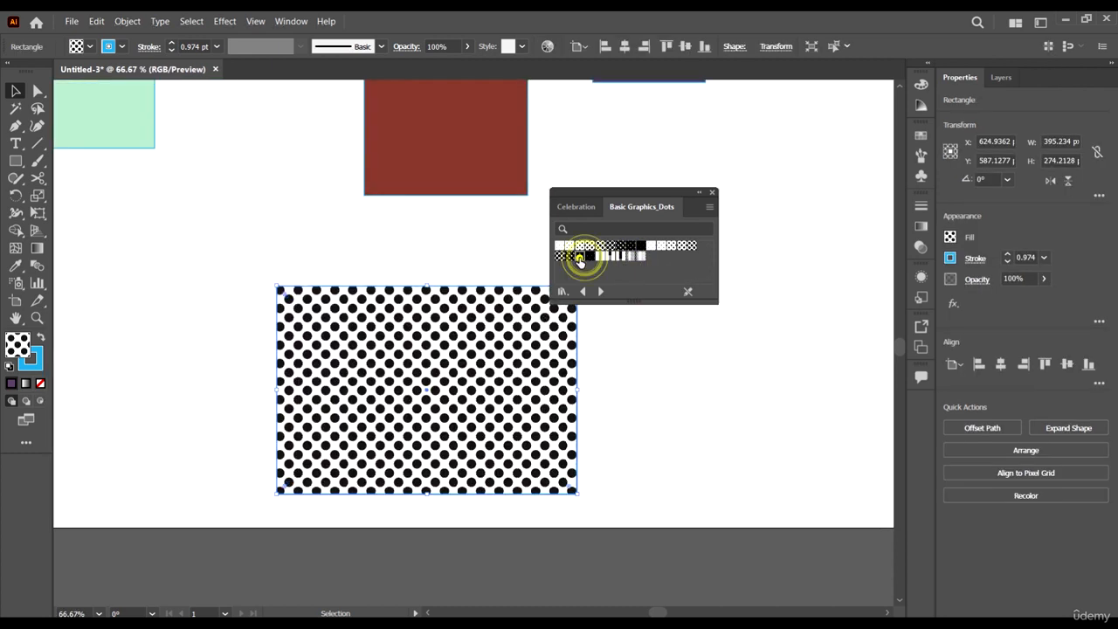
left_click(571, 256)
left_click(564, 257)
scroll(479, 338, "up", 4)
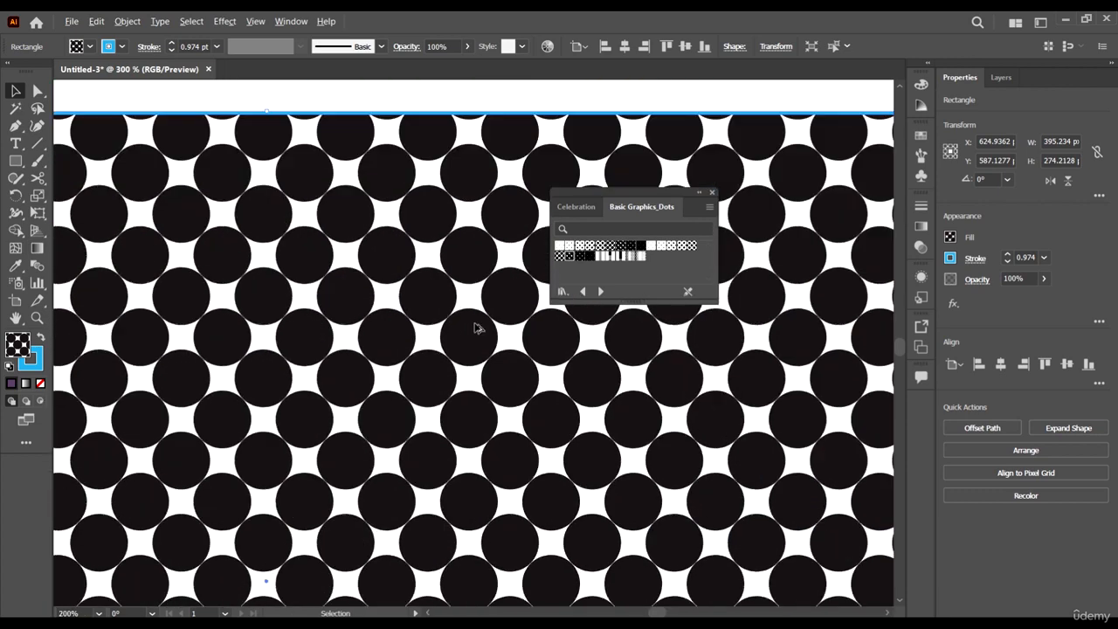
scroll(396, 301, "down", 4)
Try a black pattern with tiny white dots on the large rectangle, and change the fill to small, sparse black dots on white
left_click(640, 247)
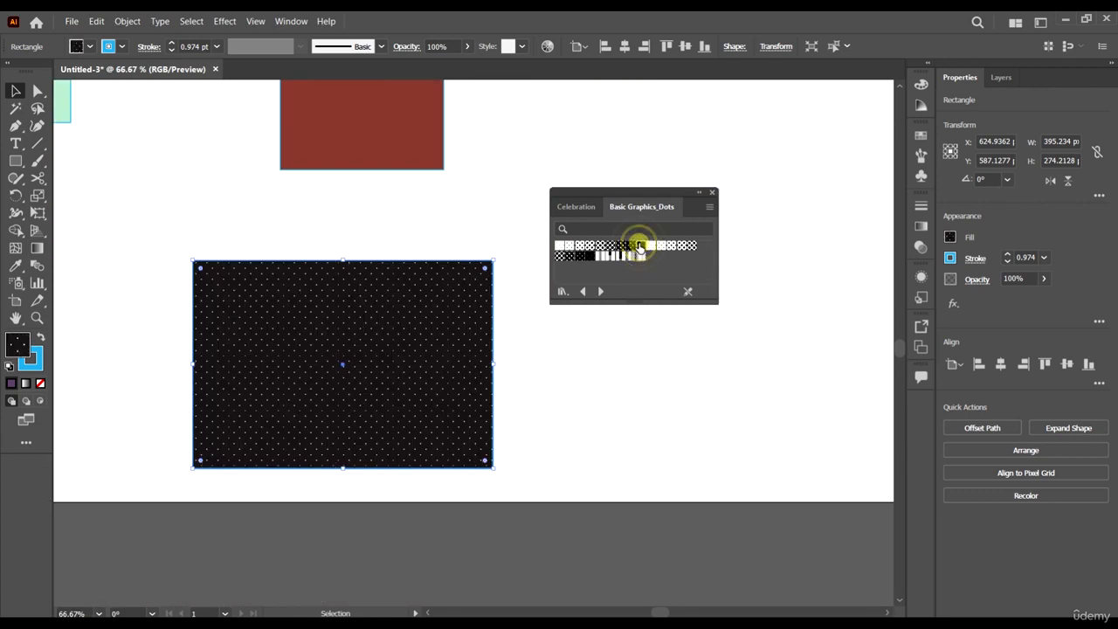
scroll(398, 301, "up", 1)
left_click(652, 247)
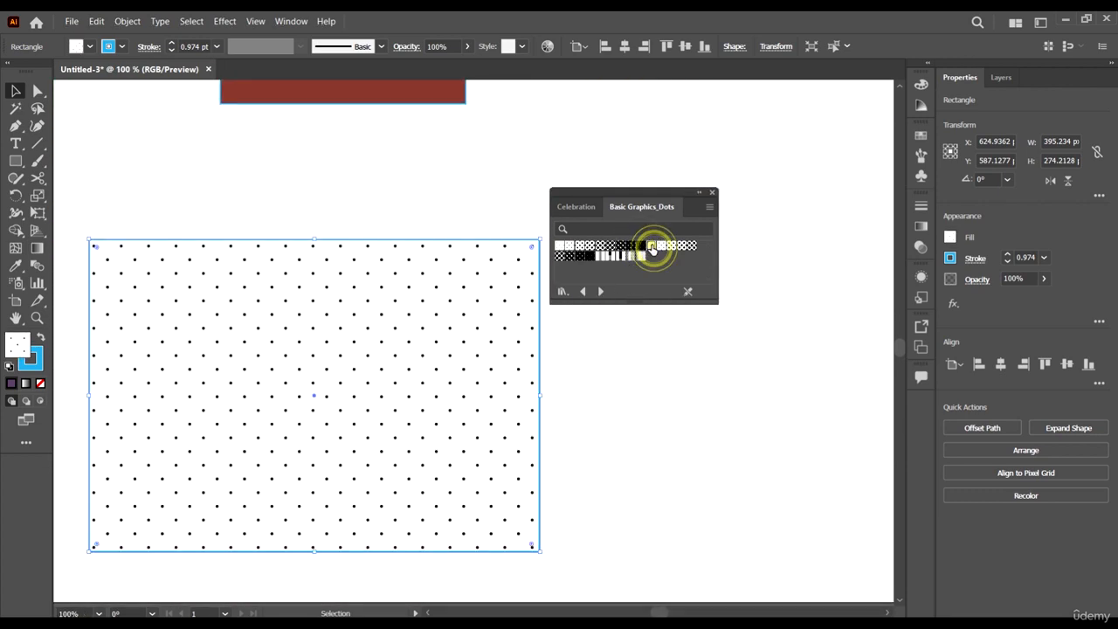
Try progressively larger black dots on white as the large rectangle's fill and inspect the last pattern up close
left_click(673, 247)
left_click(683, 247)
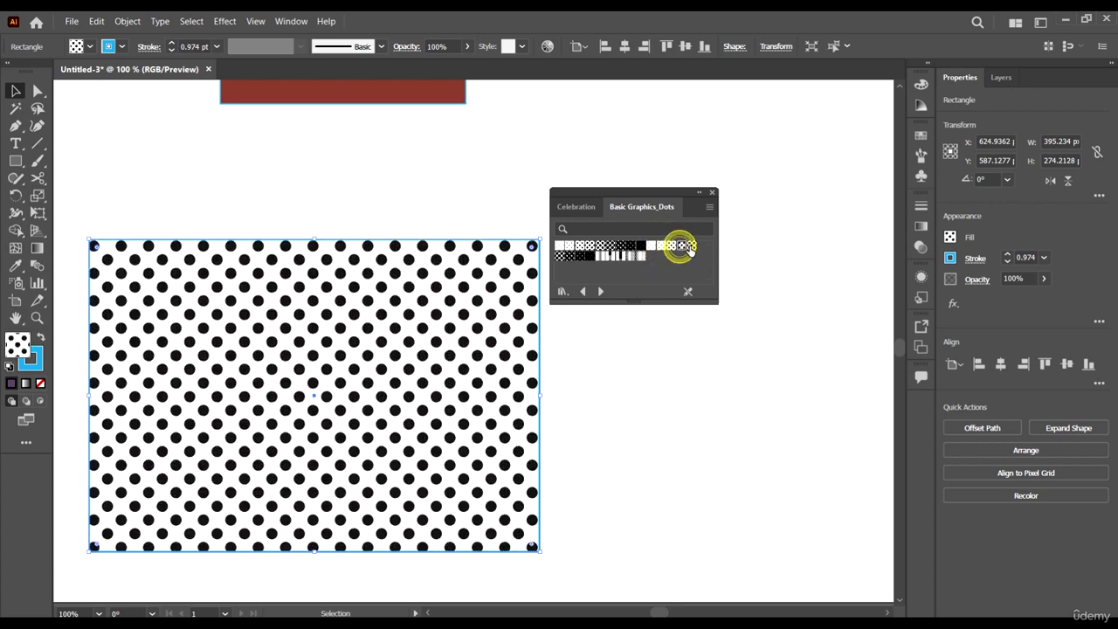
left_click(692, 247)
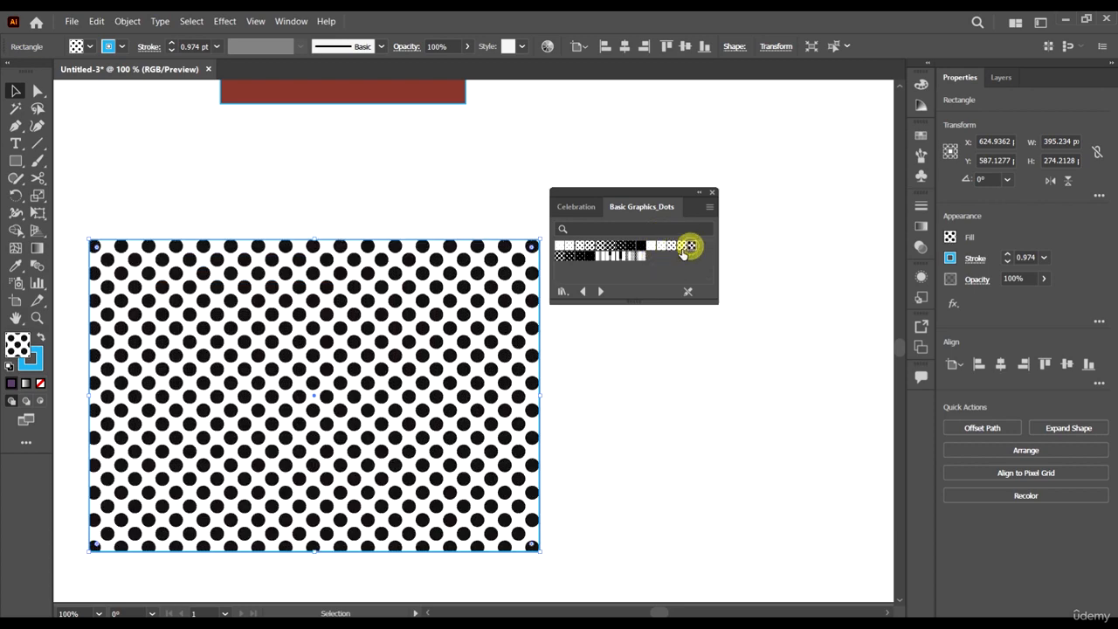
left_click(559, 257)
scroll(537, 282, "up", 4)
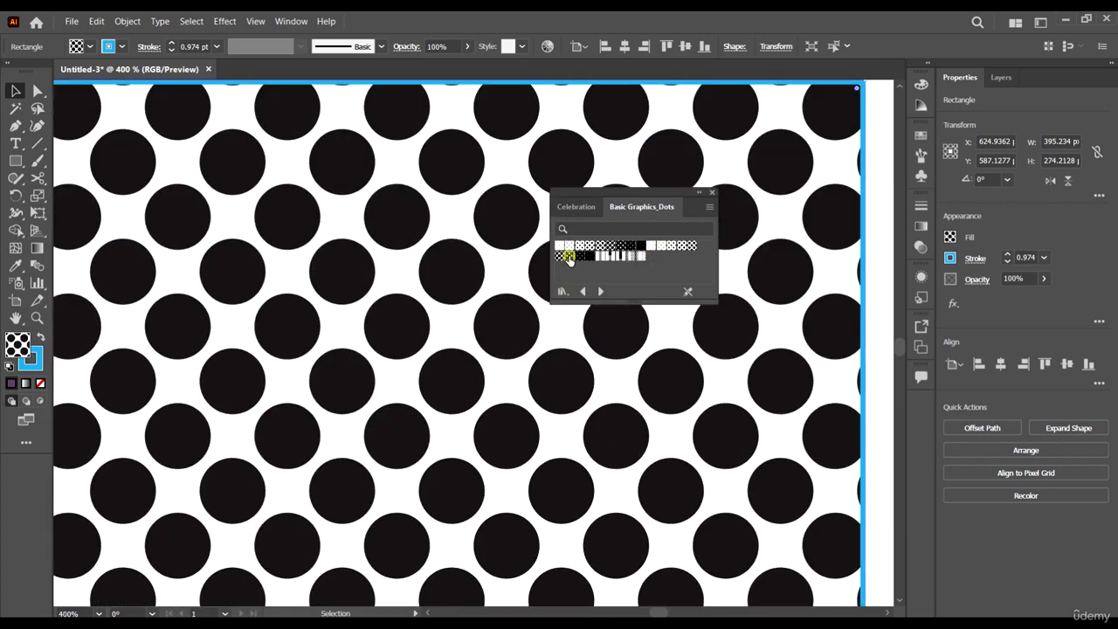
Try touching black dots as the large rectangle's fill, and change it to small white squares on black
left_click(569, 257)
scroll(302, 324, "down", 3)
scroll(437, 301, "down", 2)
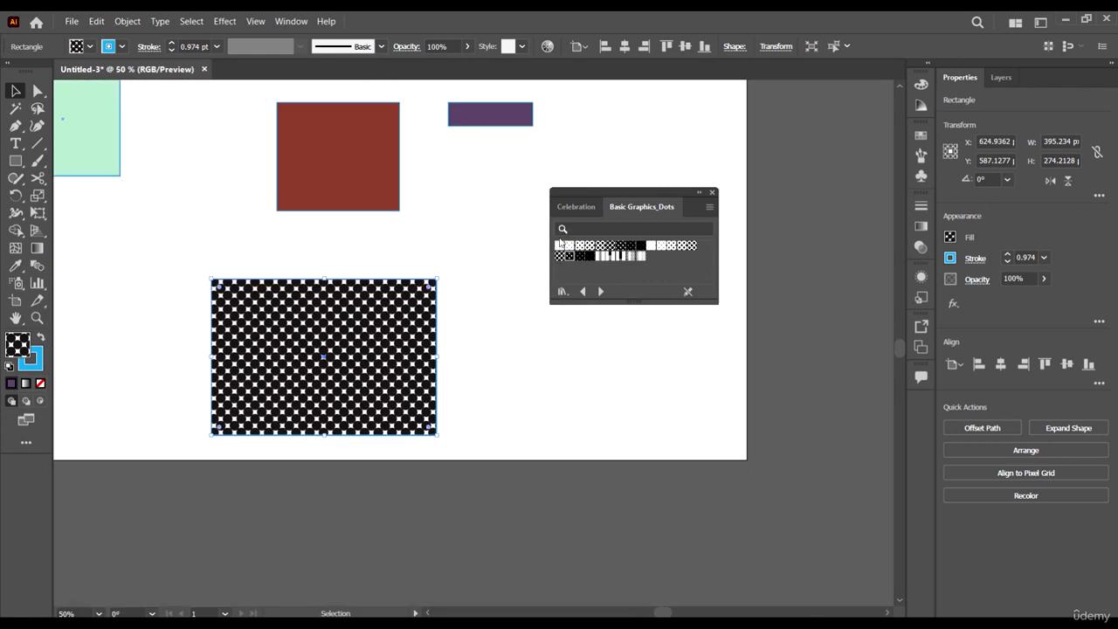
left_click(579, 257)
scroll(389, 310, "up", 2)
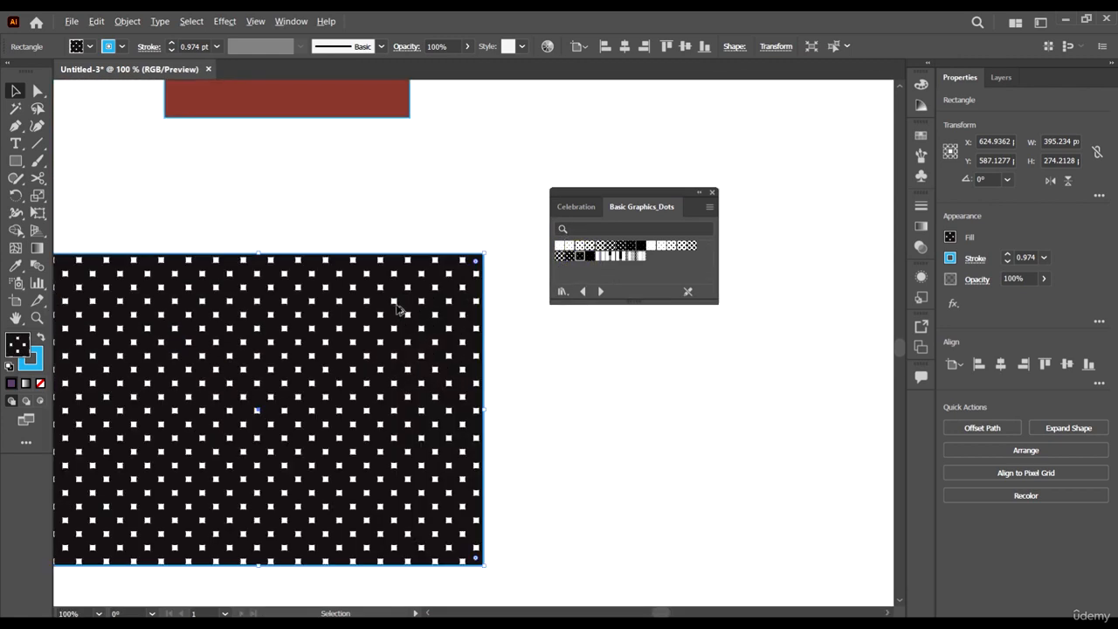
scroll(396, 307, "down", 4)
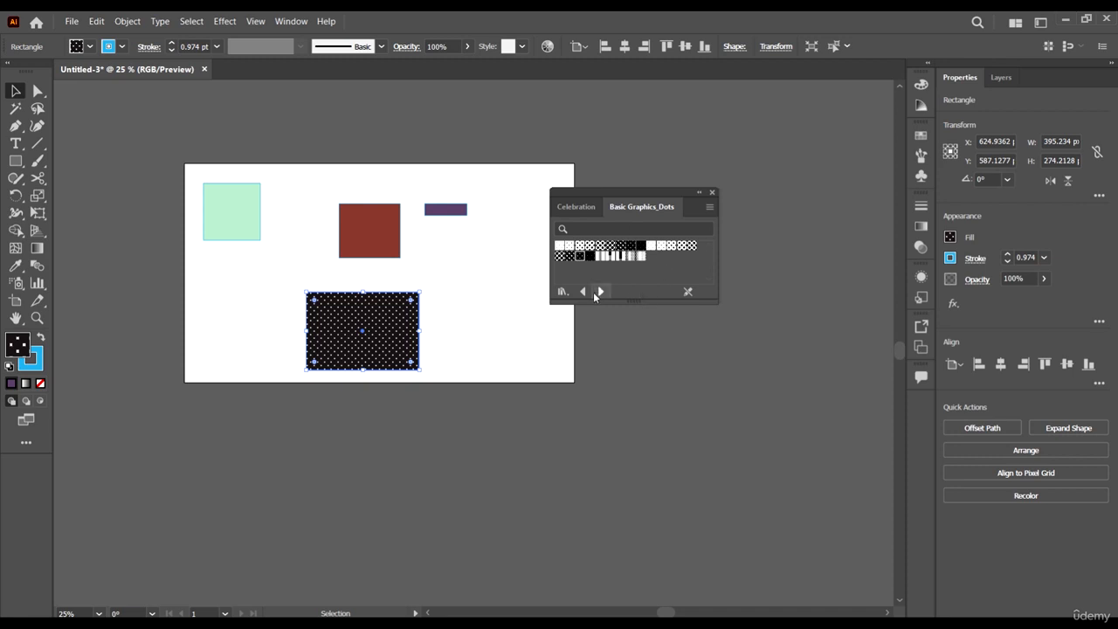
Load the Basic Graphics_Lines pattern library and try horizontal line patterns of increasing thickness as the large rectangle's fill
left_click(597, 292)
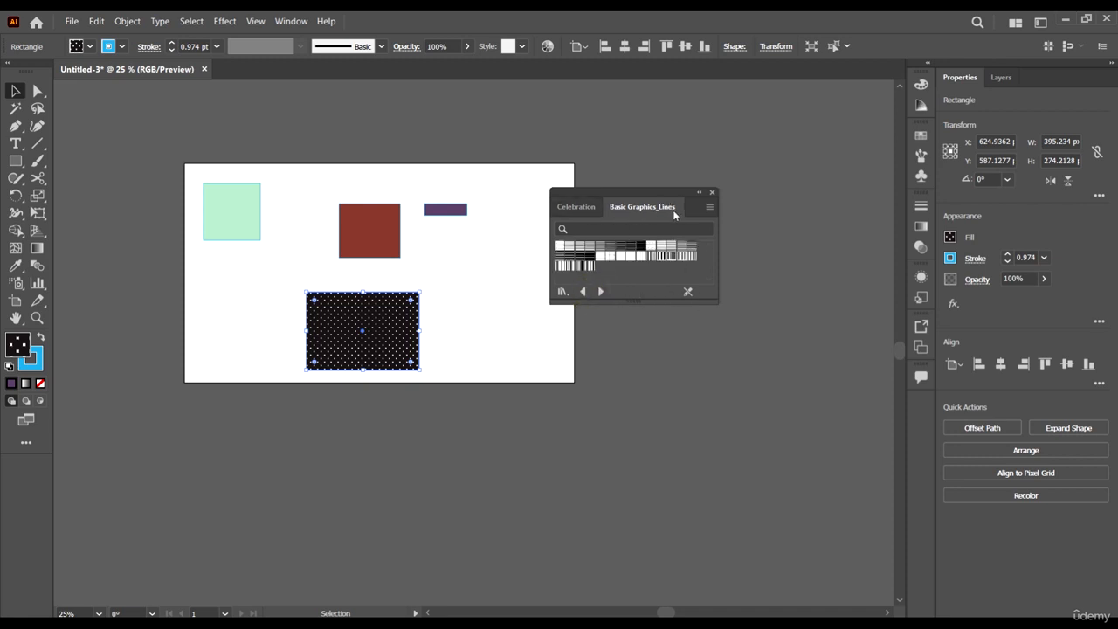
left_click(560, 246)
scroll(370, 278, "up", 3)
scroll(412, 292, "down", 1)
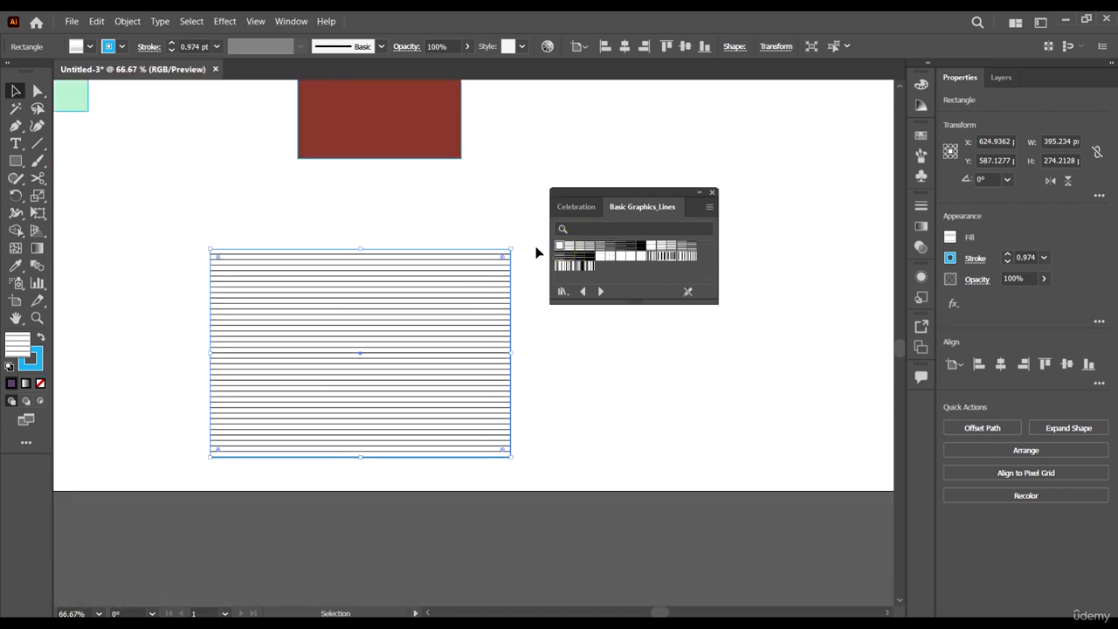
left_click(571, 248)
left_click(579, 247)
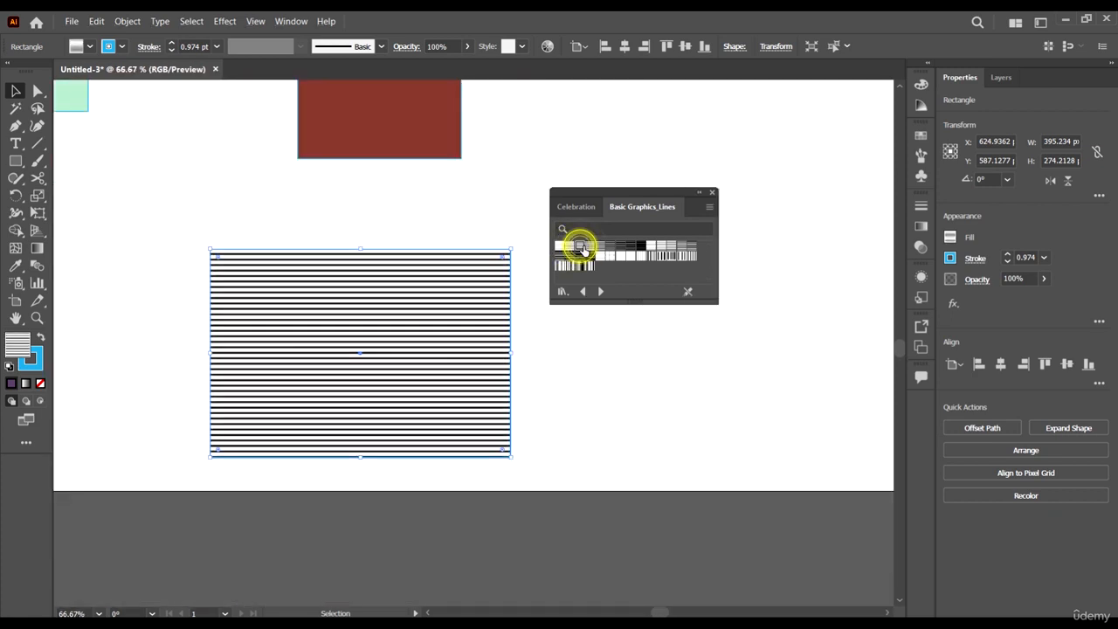
Enlarge the swatch library window and try vertical stripe patterns on the large rectangle, ending with thin white horizontal lines on black
left_click_drag(641, 301, 641, 339)
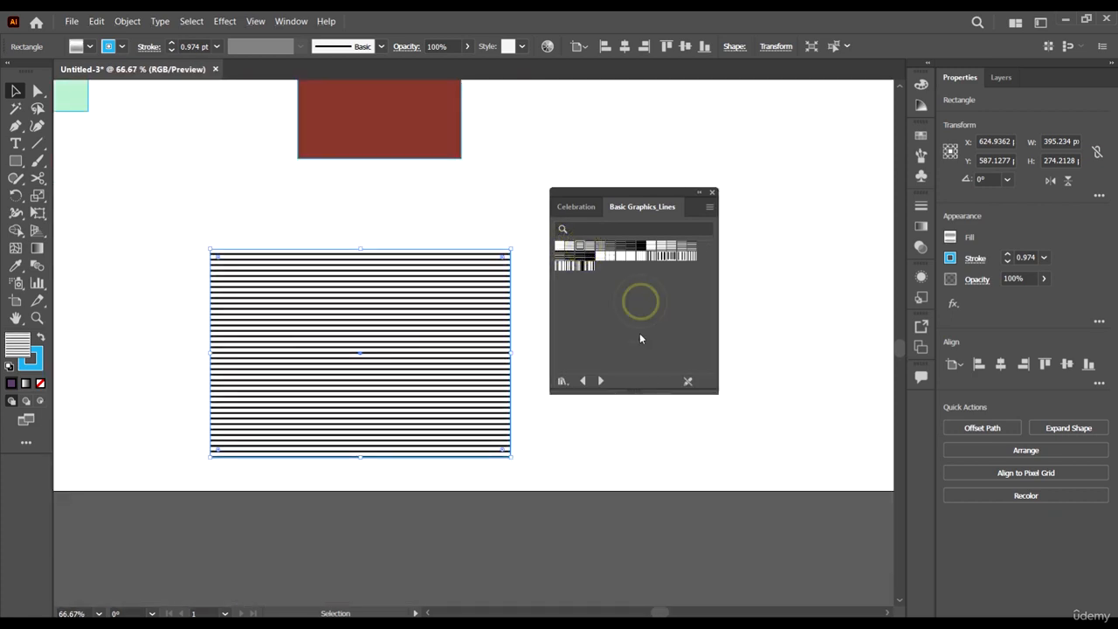
left_click(582, 266)
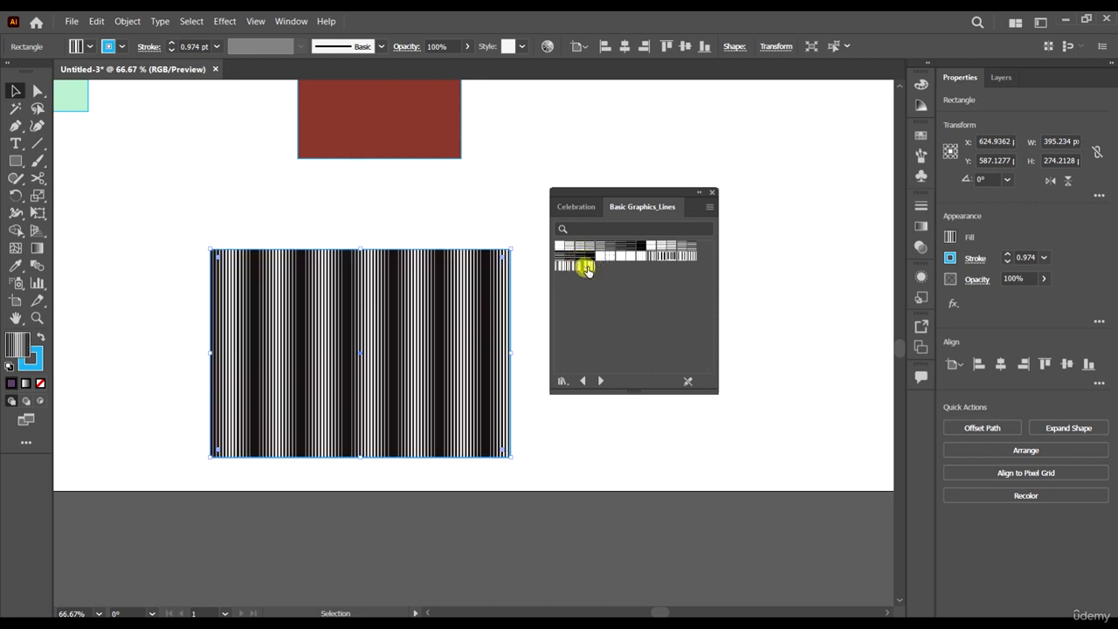
left_click(692, 259)
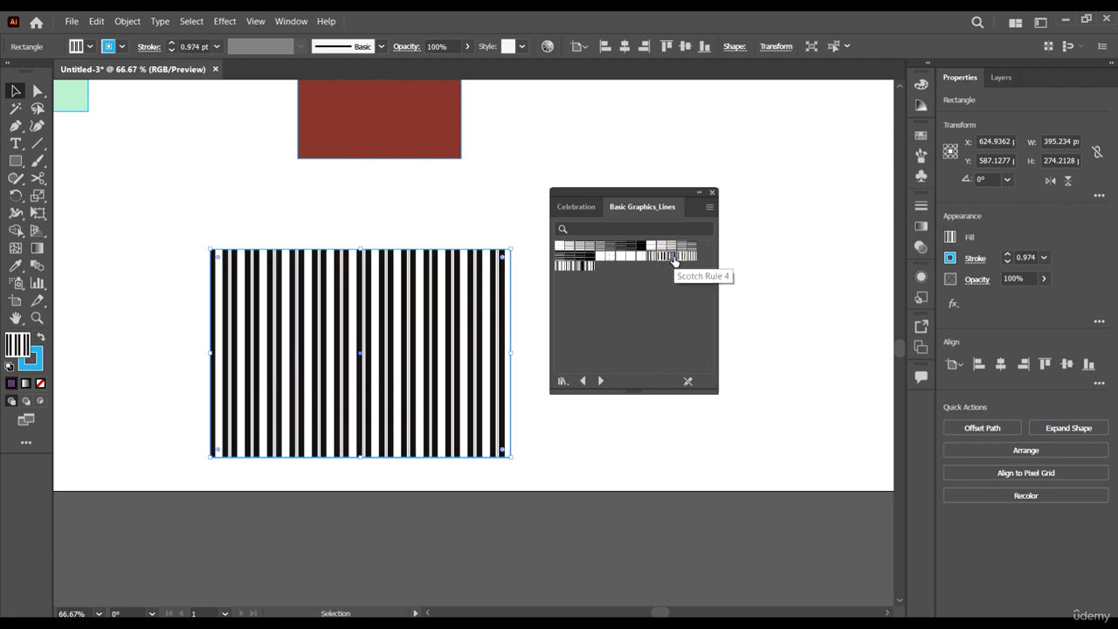
left_click(674, 255)
left_click(649, 257)
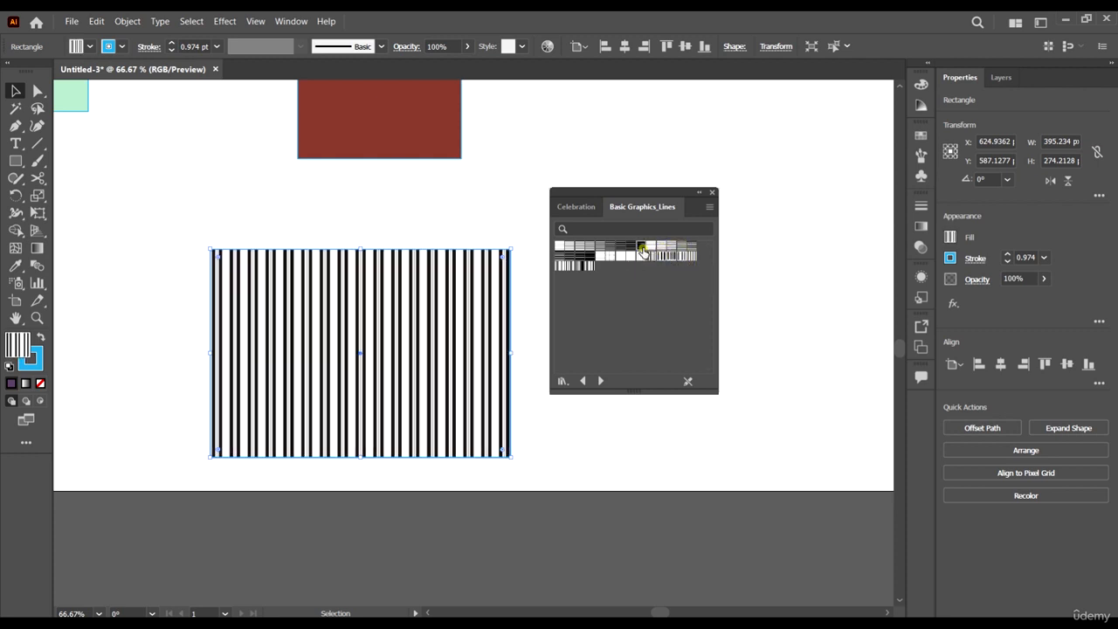
left_click(641, 247)
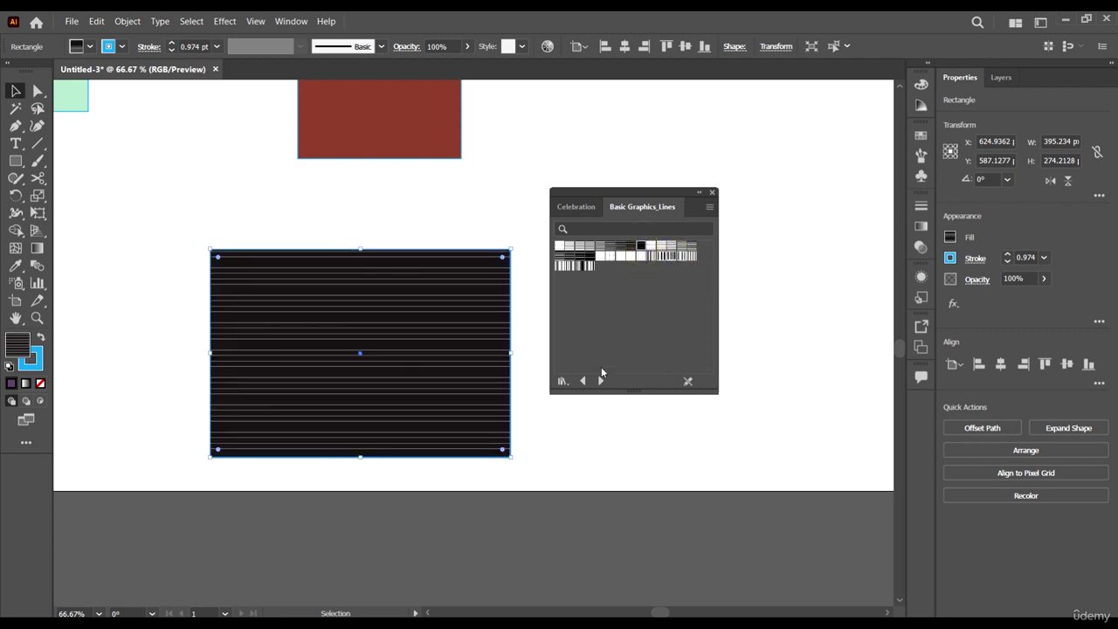
Load the Basic Graphics_Textures pattern swatch library
left_click(87, 46)
left_click(16, 228)
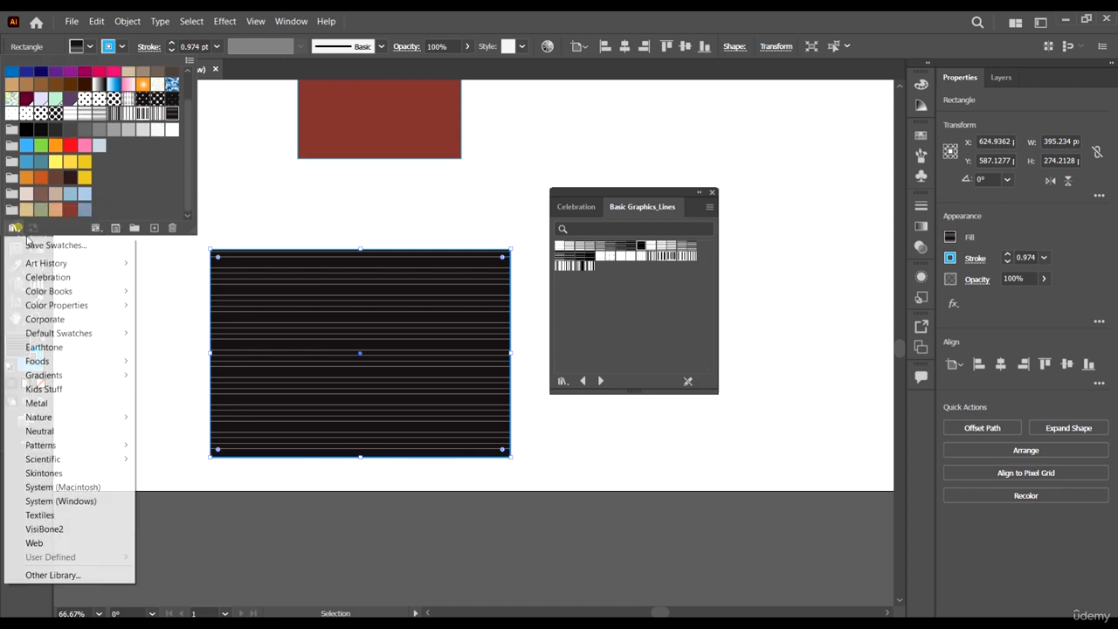
mouse_move(82, 421)
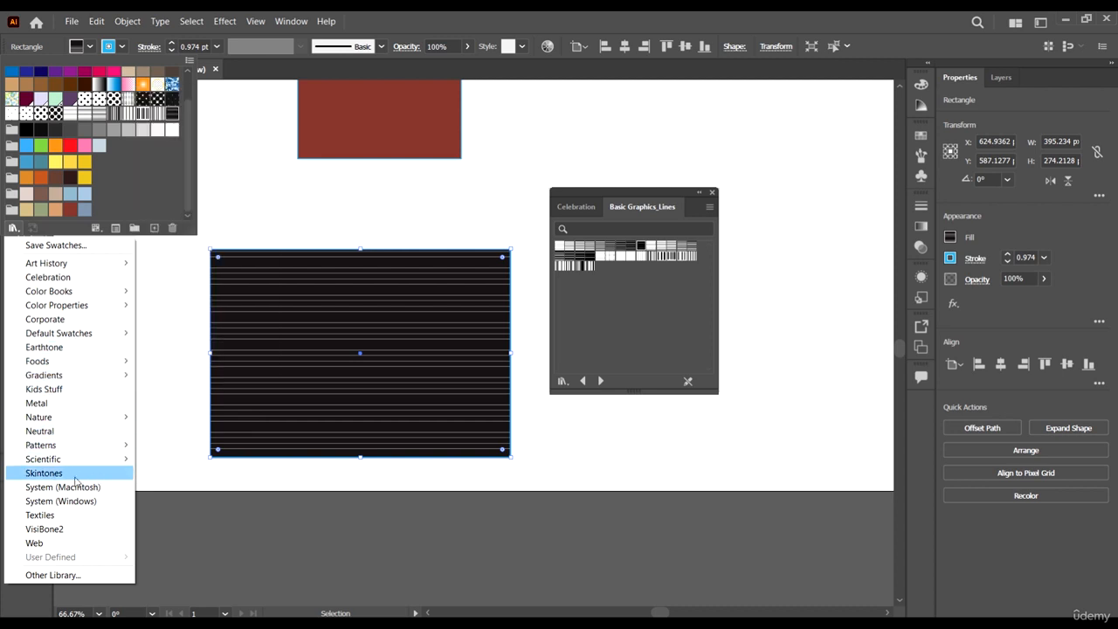
mouse_move(82, 445)
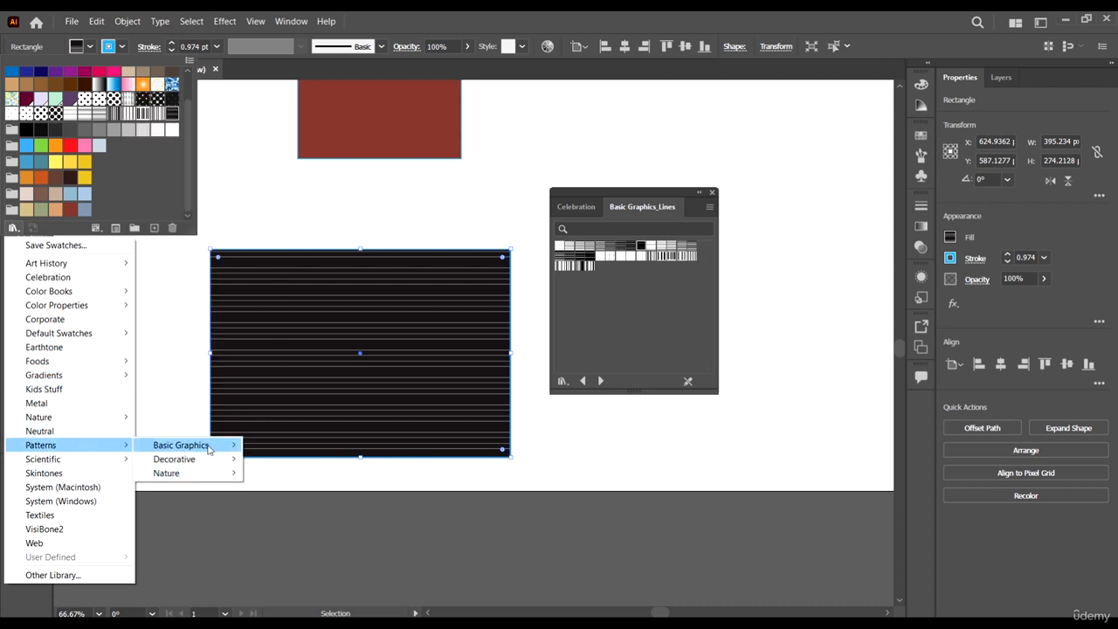
mouse_move(210, 449)
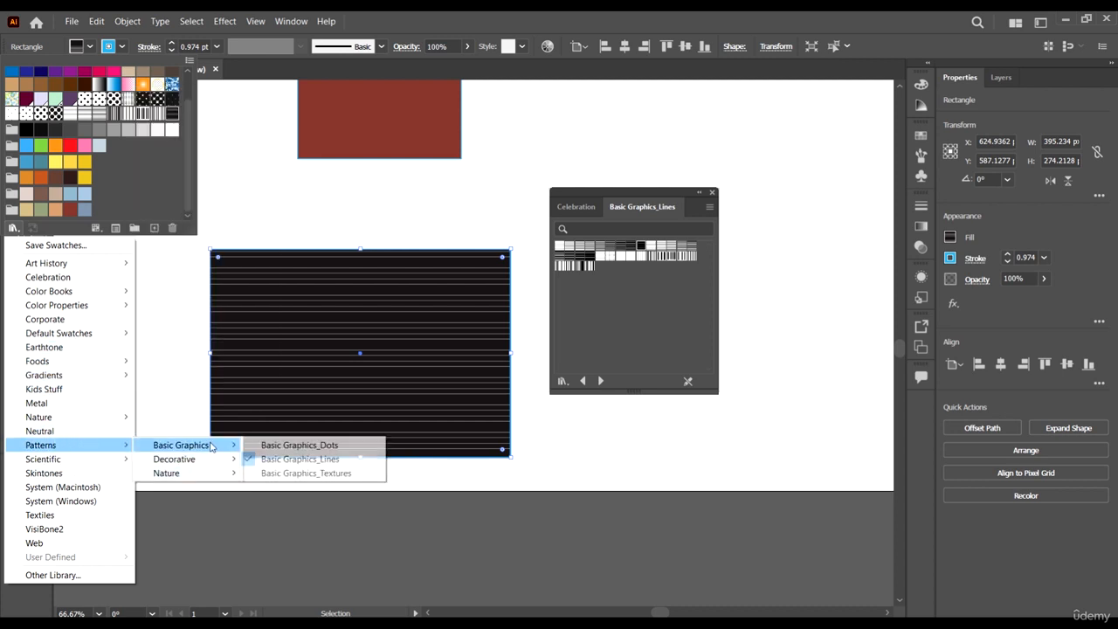
left_click(297, 473)
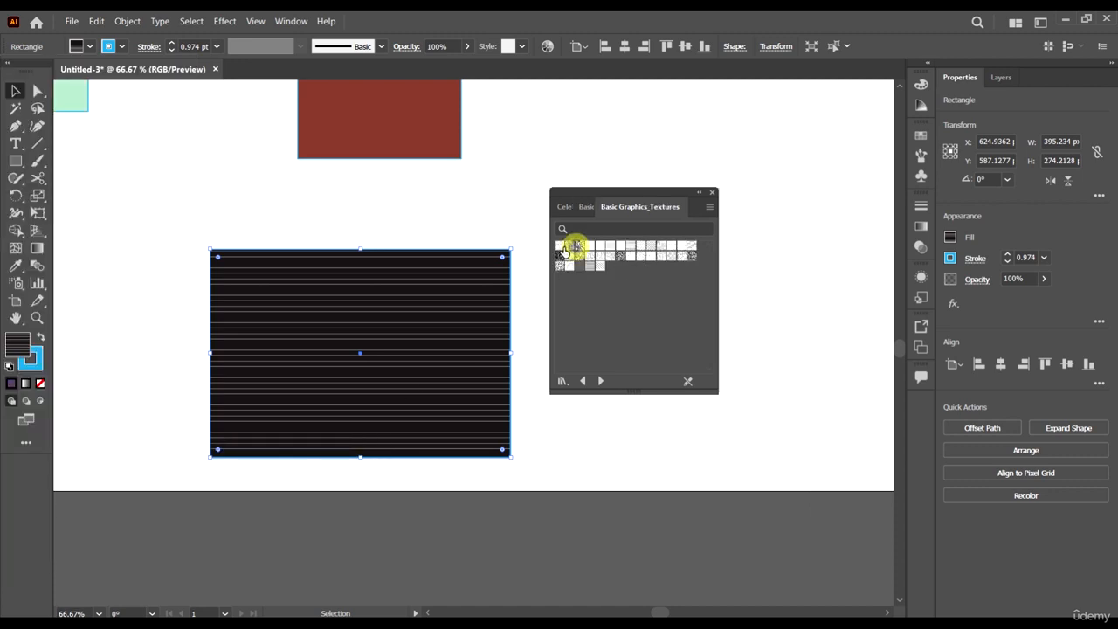
Fill the large rectangle with the woven crosshatch texture and inspect the pattern up close
left_click(569, 245)
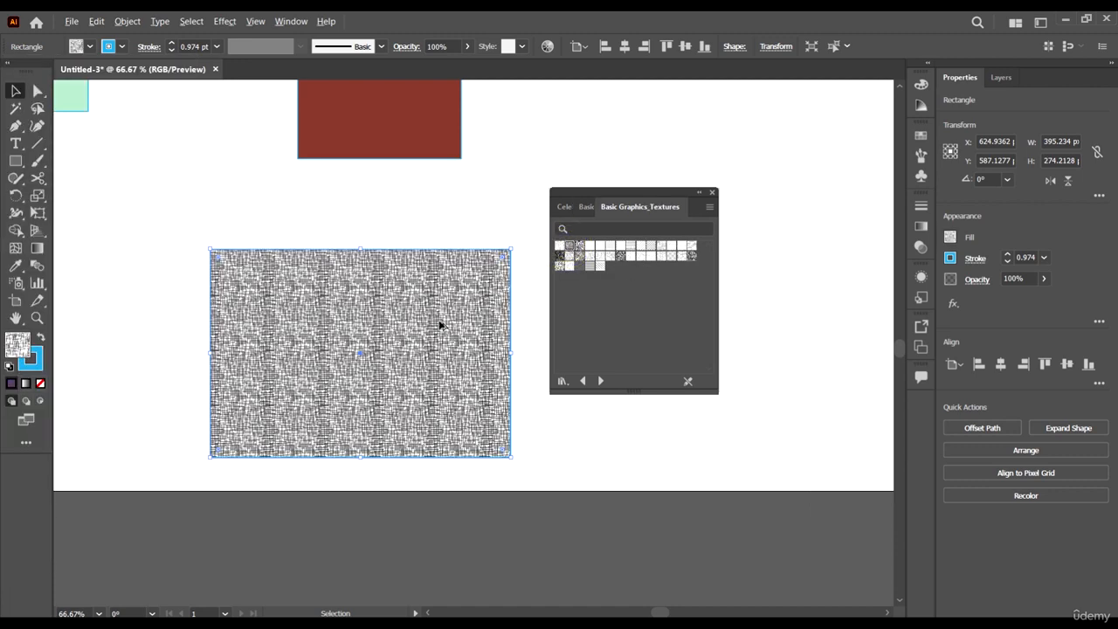
scroll(440, 323, "up", 1)
scroll(440, 324, "down", 1)
scroll(478, 204, "up", 3)
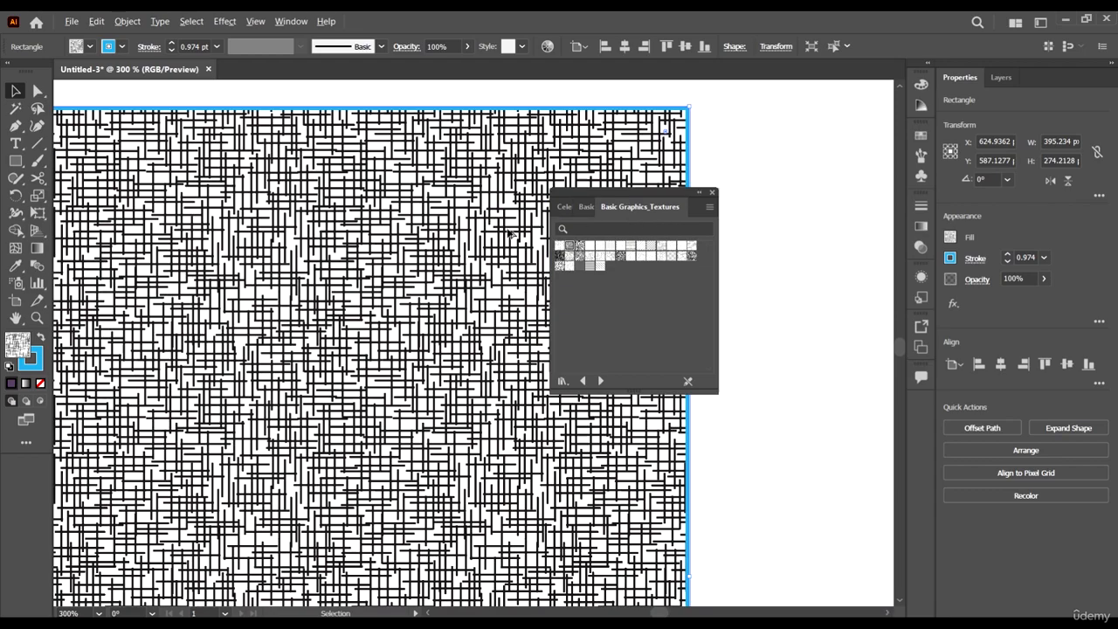
scroll(478, 219, "down", 3)
Try the scattered-line and irregular-dot textures on the large rectangle, ending with the sparse grass-like marks, and inspect the result
left_click(621, 258)
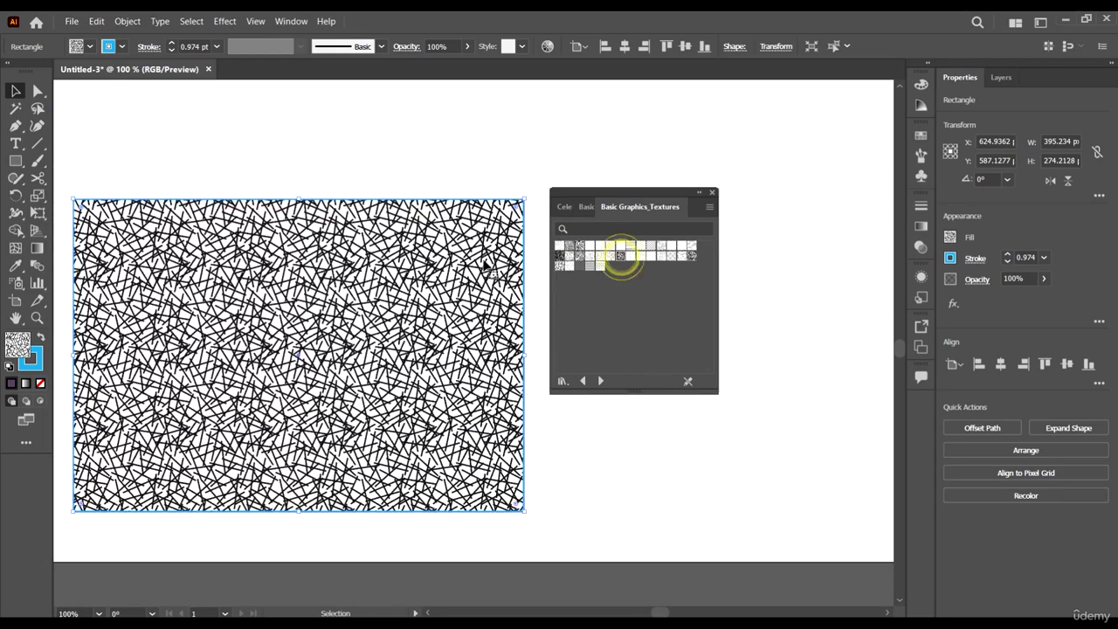
scroll(486, 250, "up", 1)
left_click(692, 258)
left_click(681, 257)
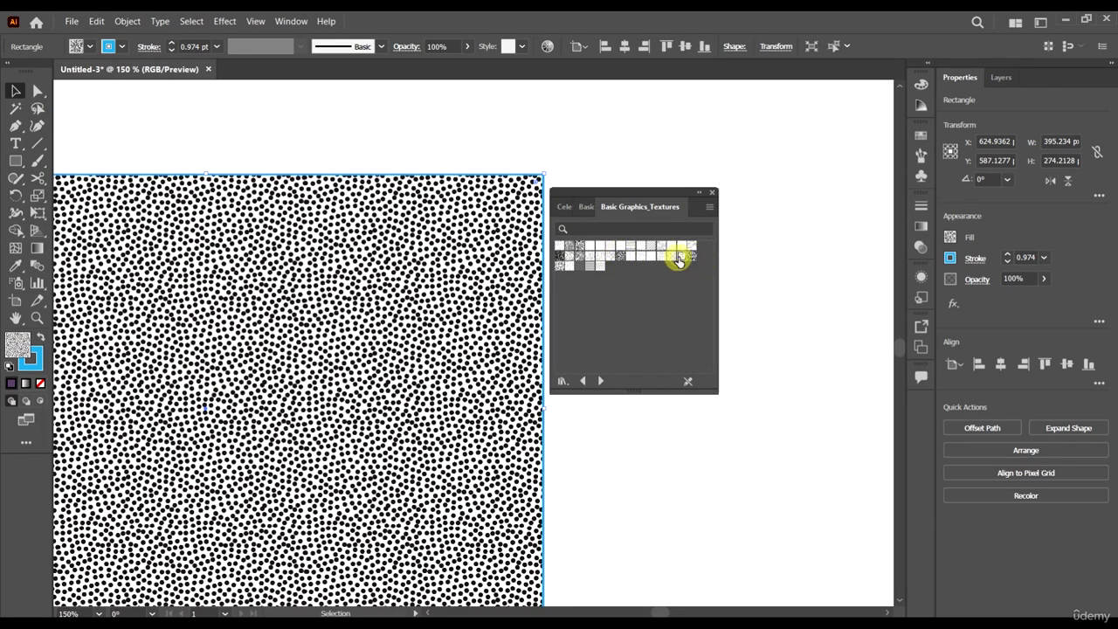
scroll(439, 257, "up", 5)
scroll(446, 270, "down", 6)
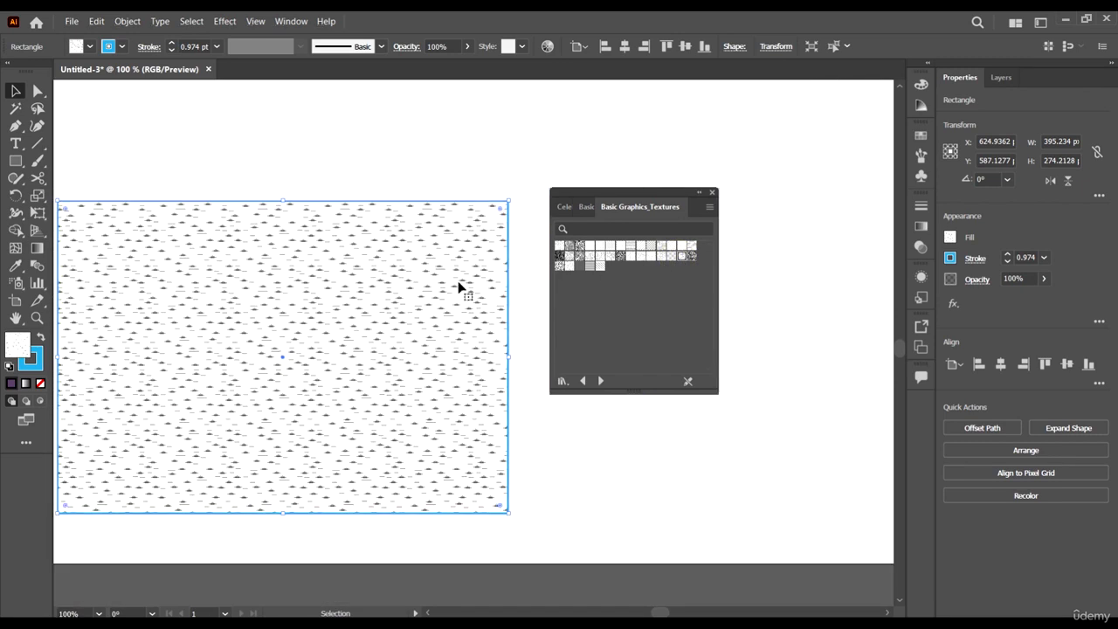
scroll(214, 186, "up", 1)
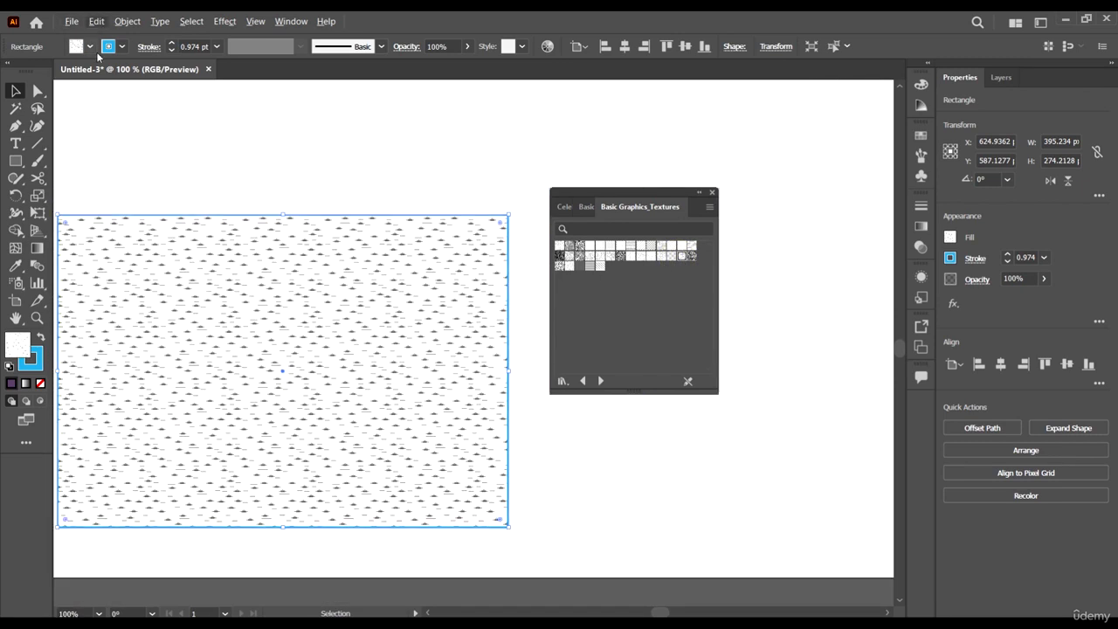
Load the Decorative Legacy pattern swatch library
left_click(562, 381)
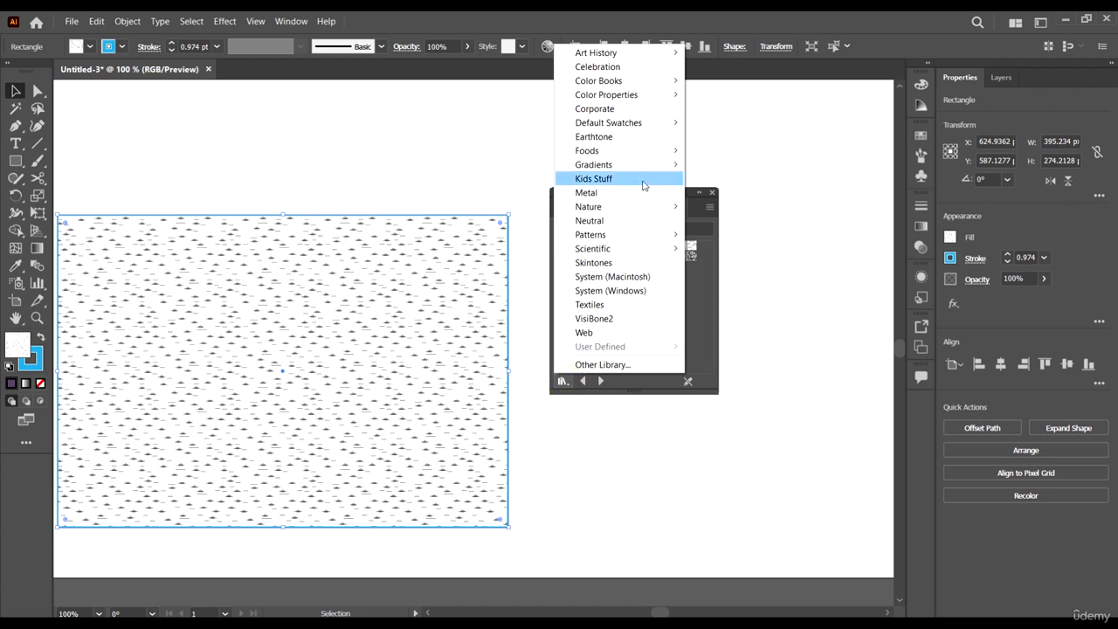
left_click(643, 234)
mouse_move(721, 249)
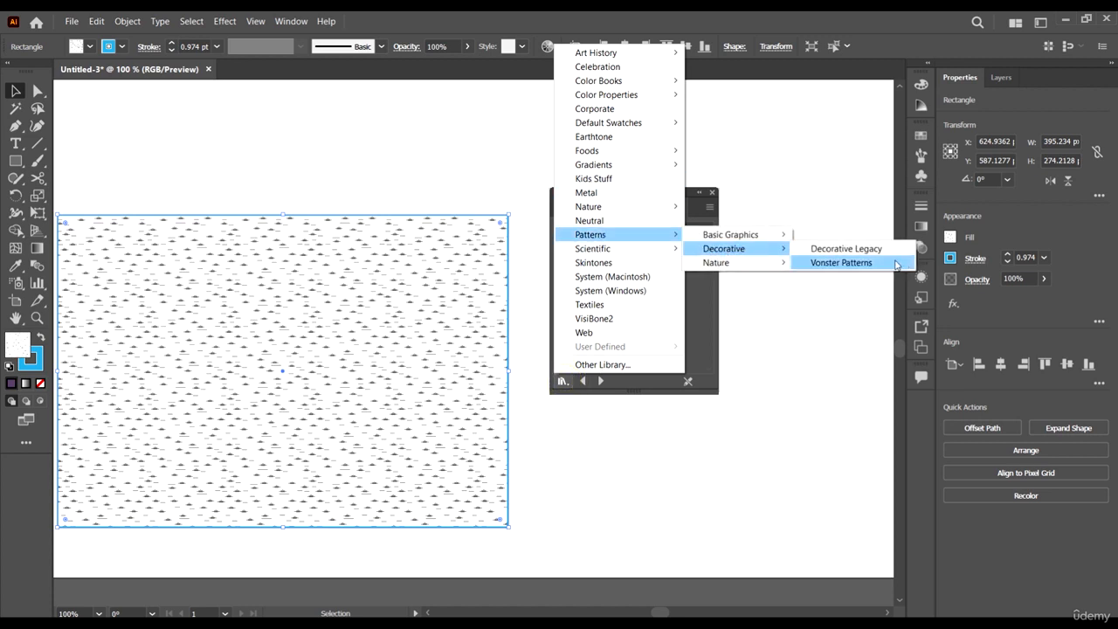
left_click(866, 254)
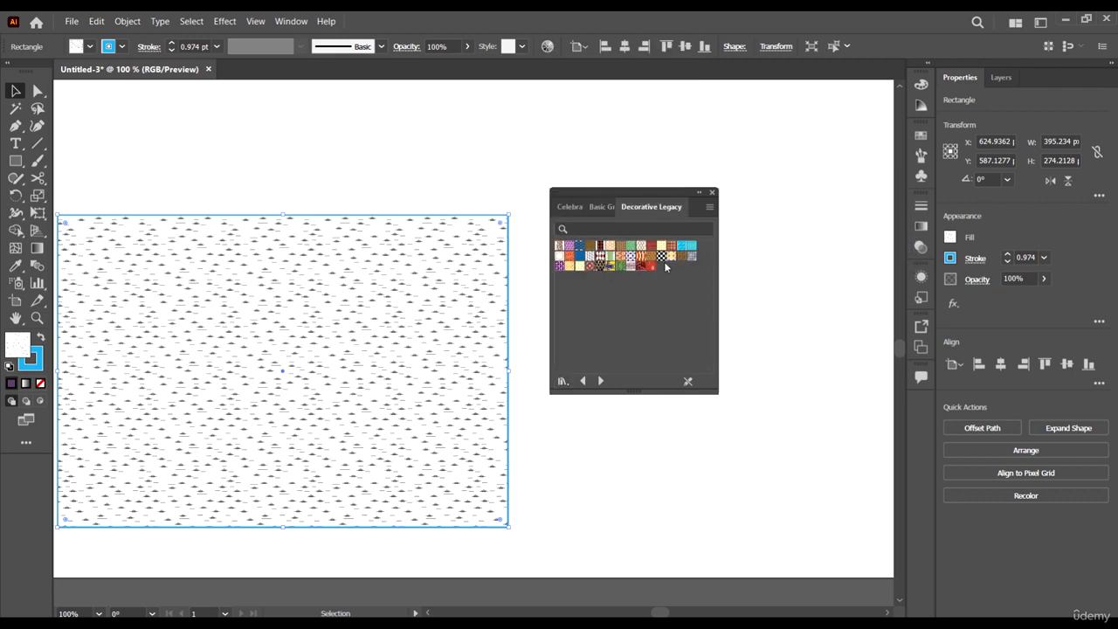
scroll(492, 257, "up", 1)
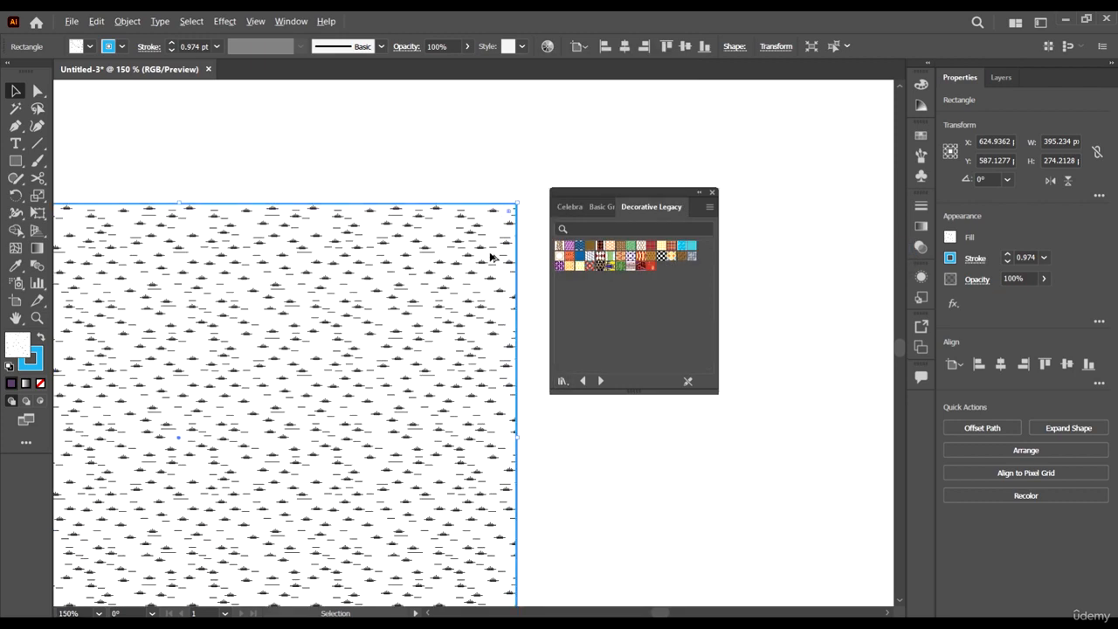
Try decorative patterns on the large rectangle, from the blue herringbone and green hexagons to the purple octagons and squares, and inspect the last
left_click(580, 245)
scroll(452, 265, "down", 2)
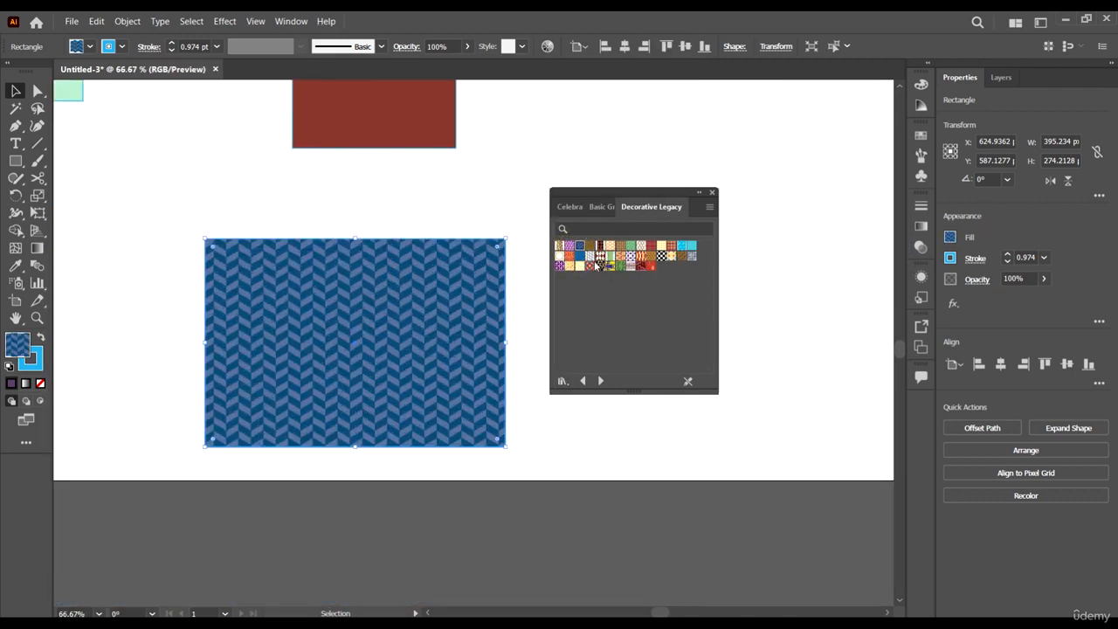
left_click(599, 256)
left_click(619, 257)
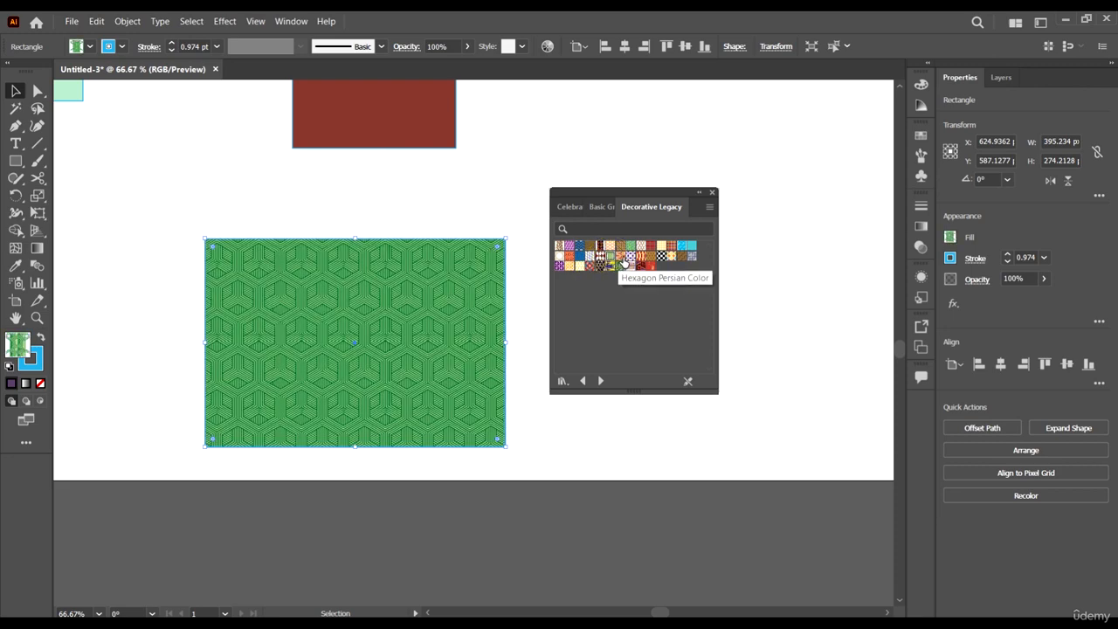
left_click(620, 256)
left_click(630, 256)
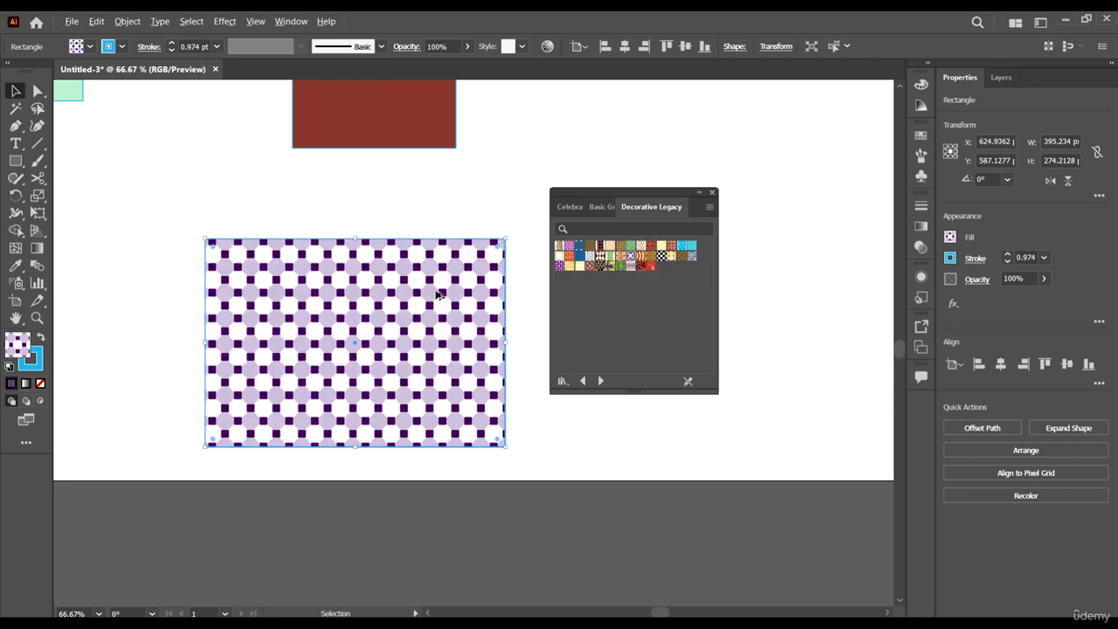
scroll(437, 295, "up", 3)
scroll(439, 280, "down", 1)
Try the red-and-yellow elongated hexagons and brown honeycomb on the large rectangle, ending with the blue-and-cream woven line pattern
left_click(641, 255)
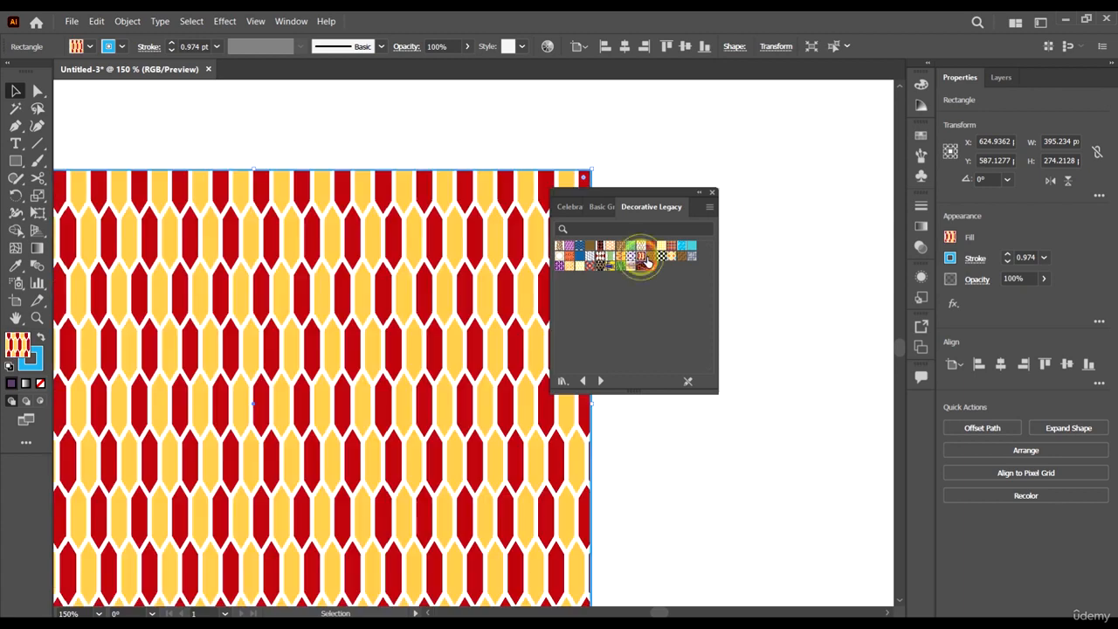
left_click(653, 256)
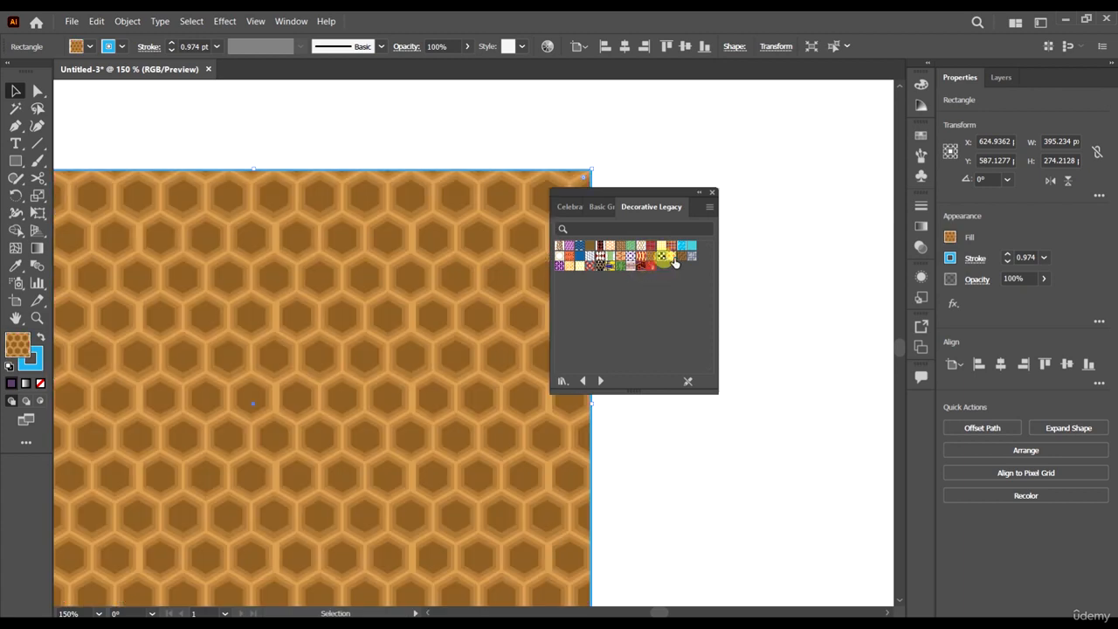
left_click(671, 256)
left_click(681, 256)
left_click(691, 256)
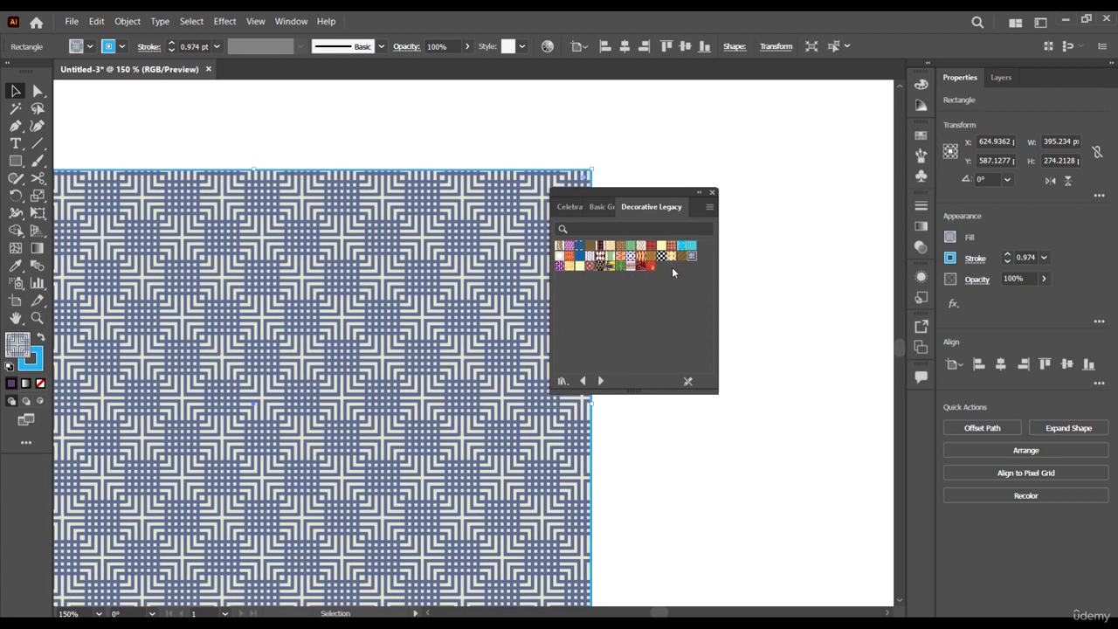
Try the red, black and blue spiral pattern on the large rectangle and inspect it up close
left_click(642, 267)
scroll(435, 224, "down", 1)
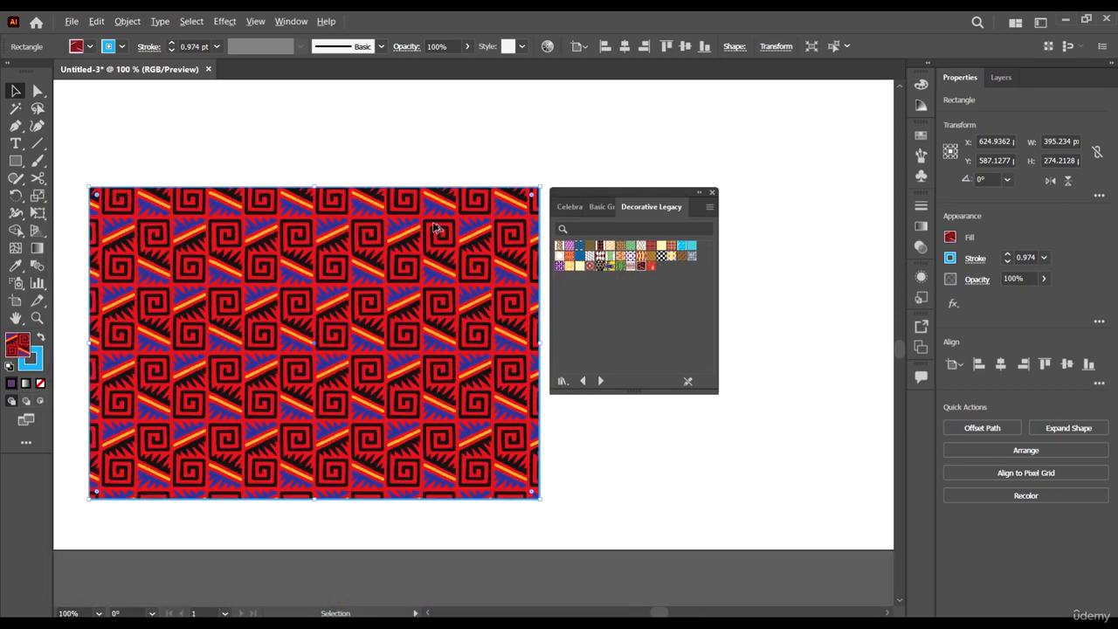
scroll(445, 244, "up", 4)
scroll(405, 179, "up", 3)
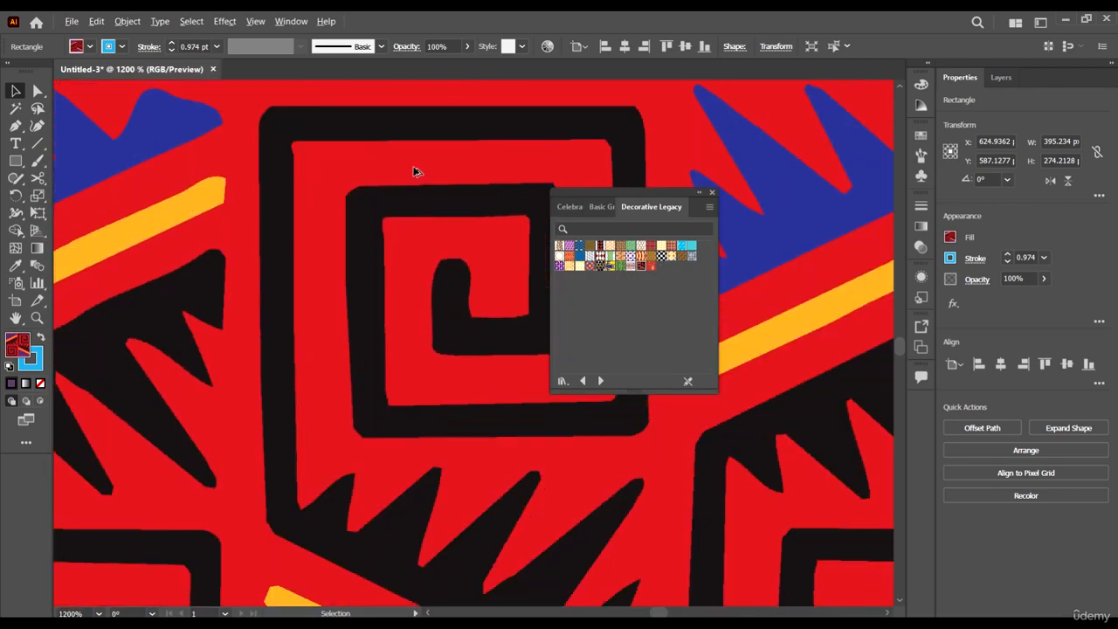
scroll(416, 187, "down", 5)
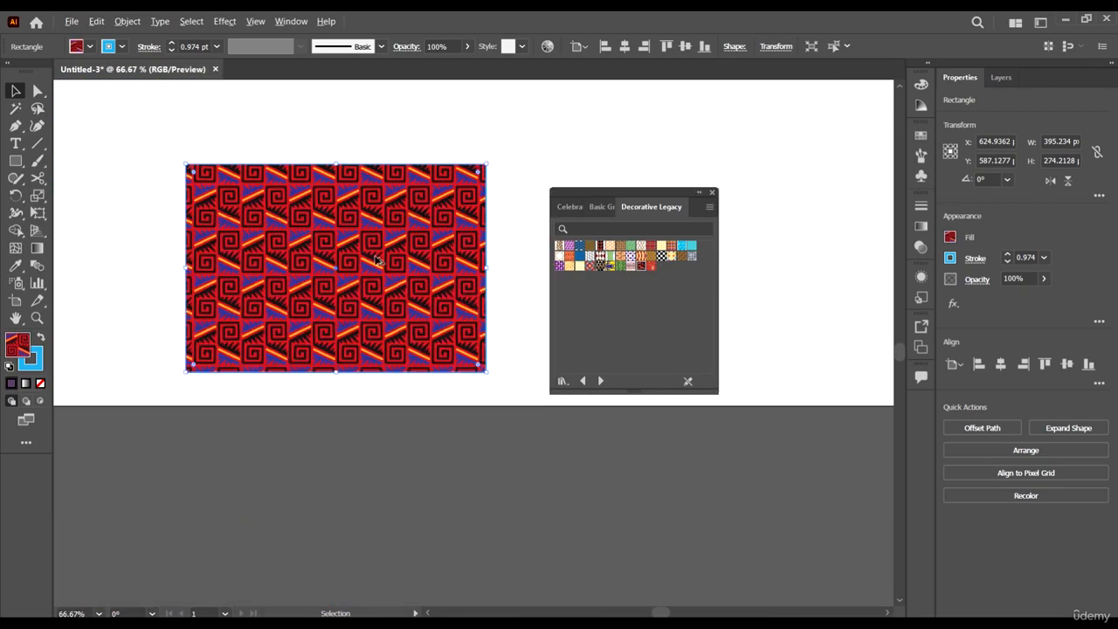
scroll(437, 237, "up", 1)
scroll(436, 237, "right", 5)
scroll(447, 244, "up", 3)
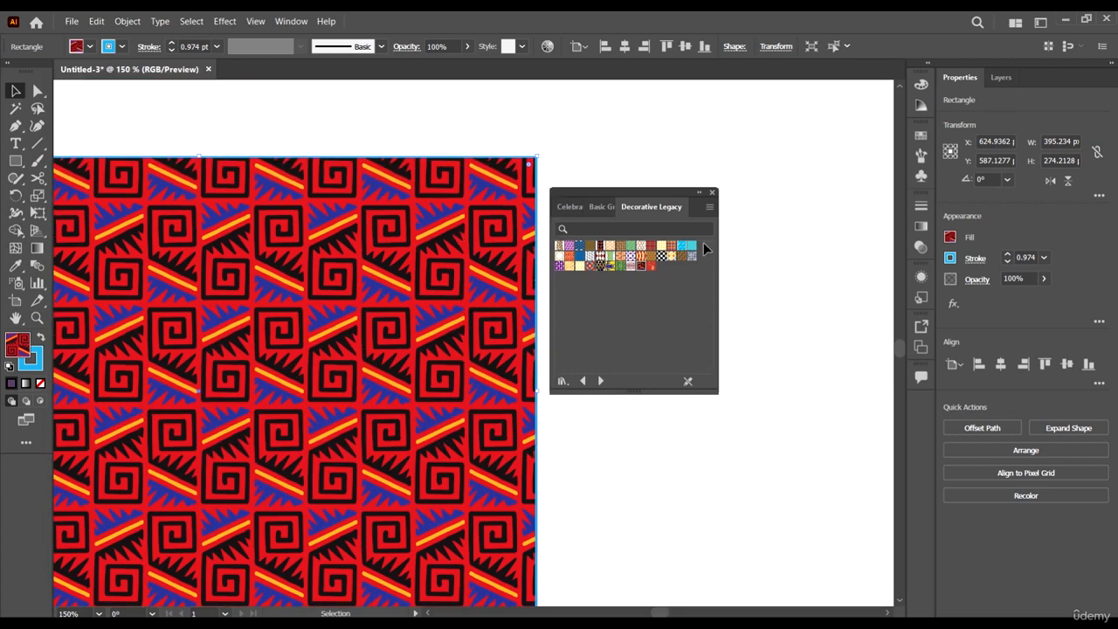
Load the Vonster Patterns decorative swatch library
left_click(563, 382)
mouse_move(649, 242)
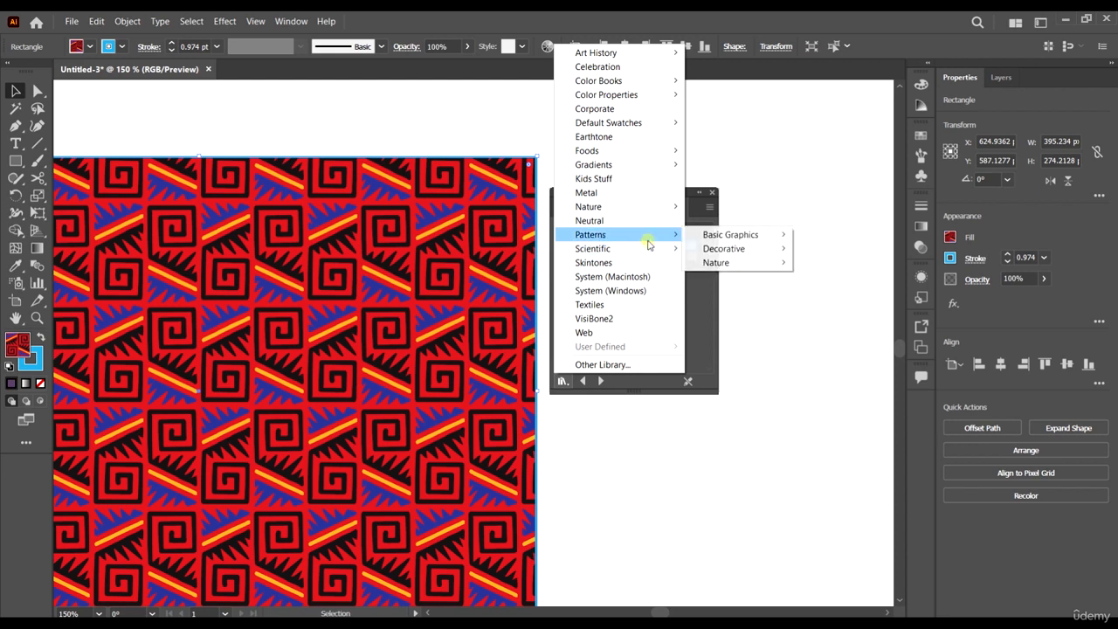
mouse_move(769, 248)
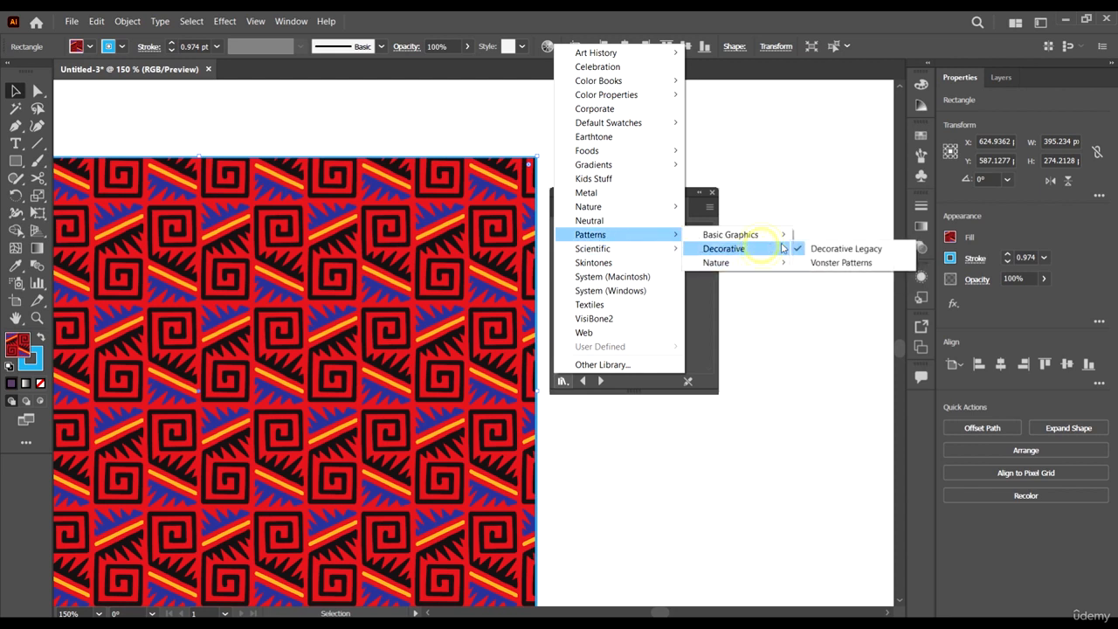
left_click(842, 263)
Try the yellow-orange flame pattern and the gold damask pattern on the large rectangle, inspecting the gold one
left_click(590, 246)
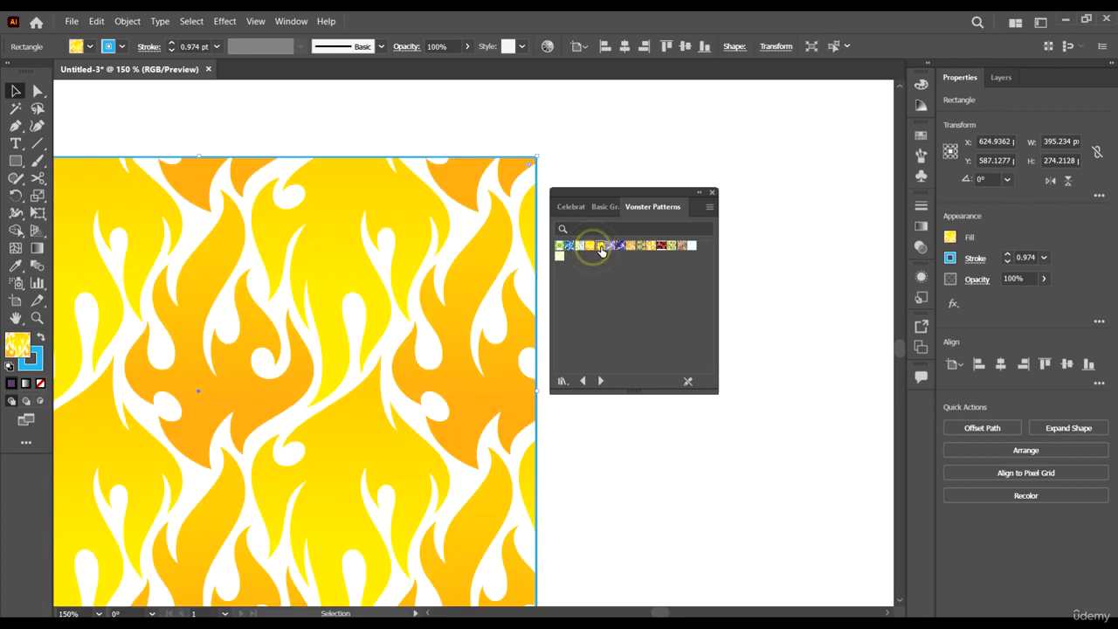
left_click(600, 245)
scroll(494, 231, "down", 3)
scroll(497, 232, "up", 2)
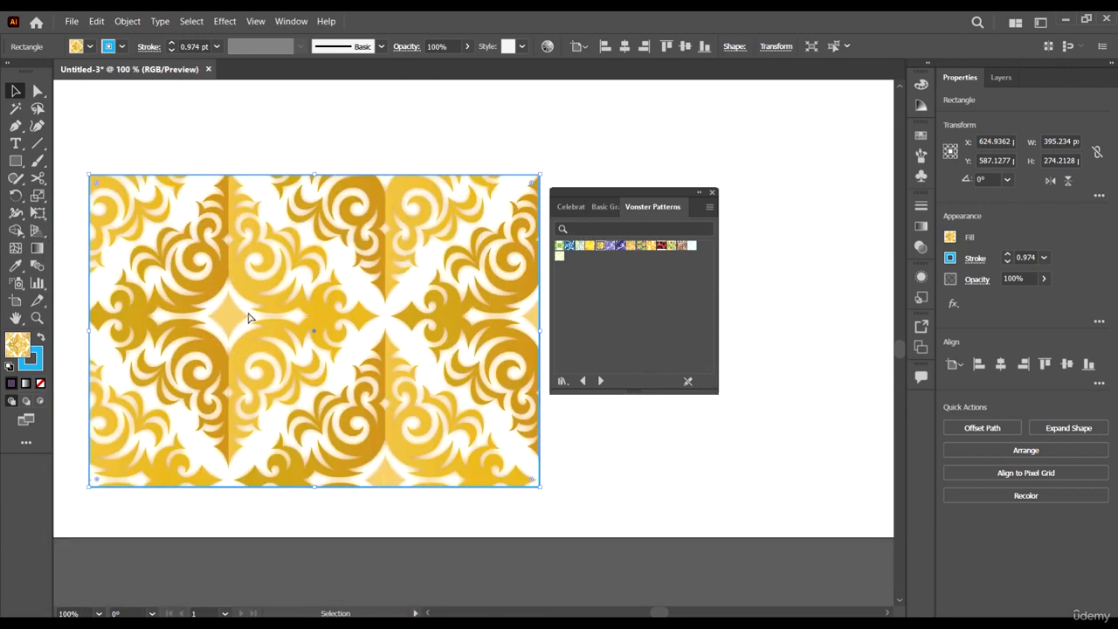
scroll(248, 313, "left", 1)
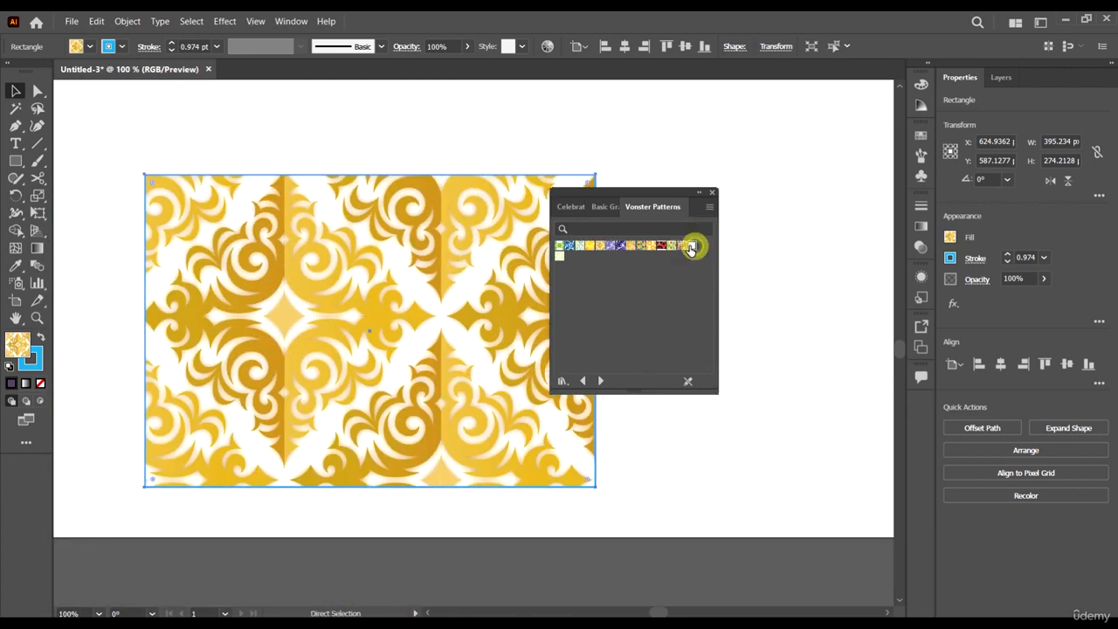
Try the brown swirl and red-and-black triangle patterns on the rectangle, moving the swatch library clear of the artwork
left_click(680, 247)
left_click(683, 248)
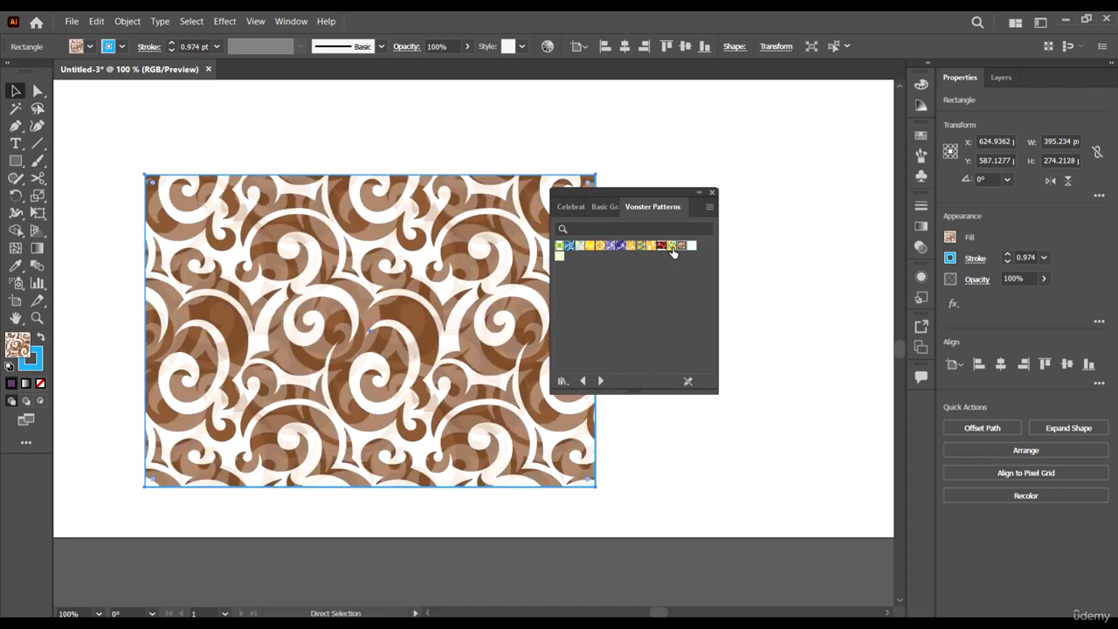
left_click(673, 248)
left_click_drag(660, 199, 768, 207)
left_click(781, 227)
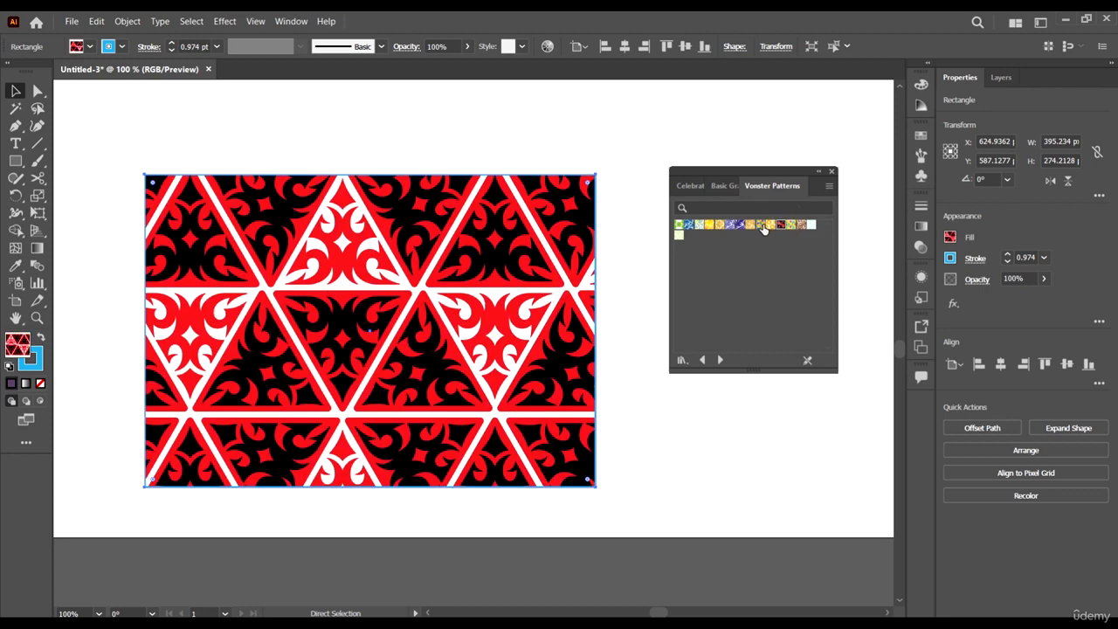
Try the green floral, blue swirl and yellow sun patterns on the rectangle, ending with the multicolored Bugaboo bursts
left_click(679, 227)
left_click(679, 229)
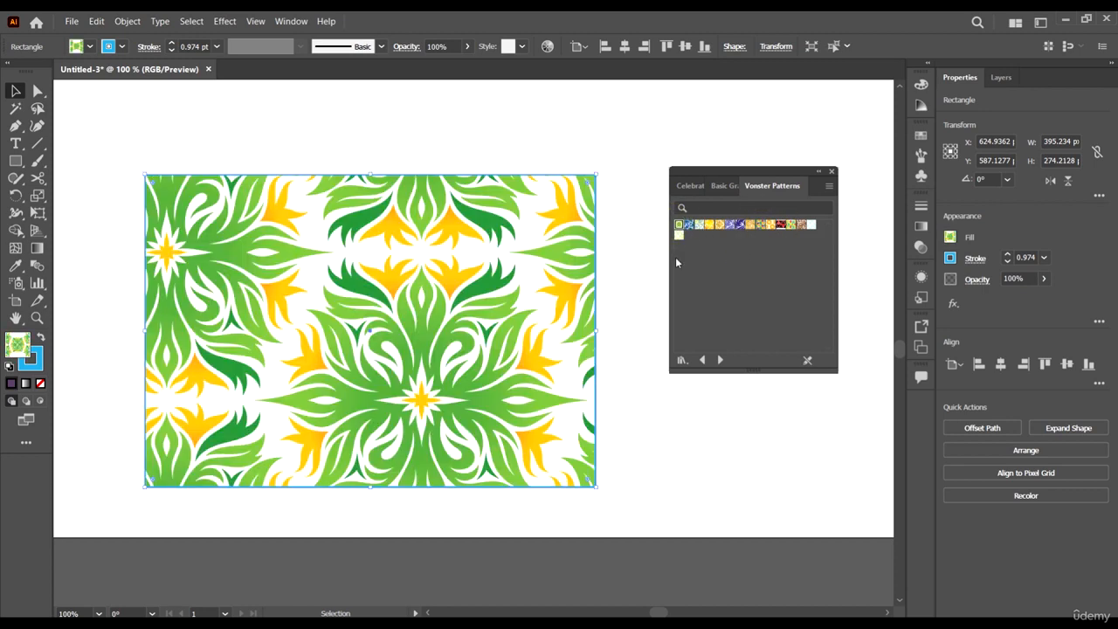
left_click(689, 226)
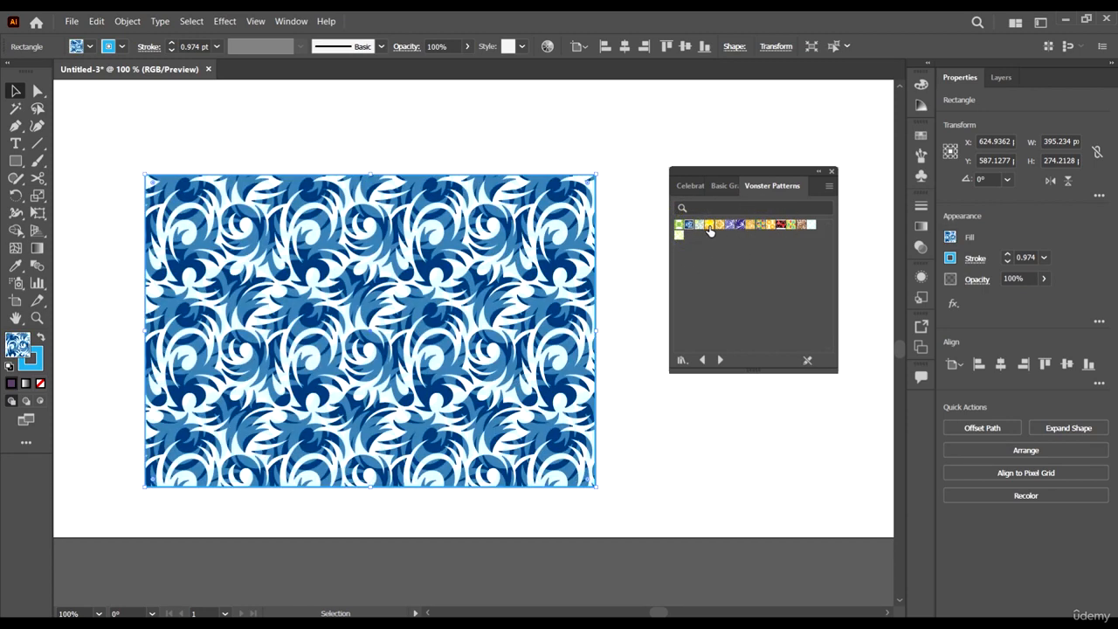
left_click(710, 226)
left_click(699, 227)
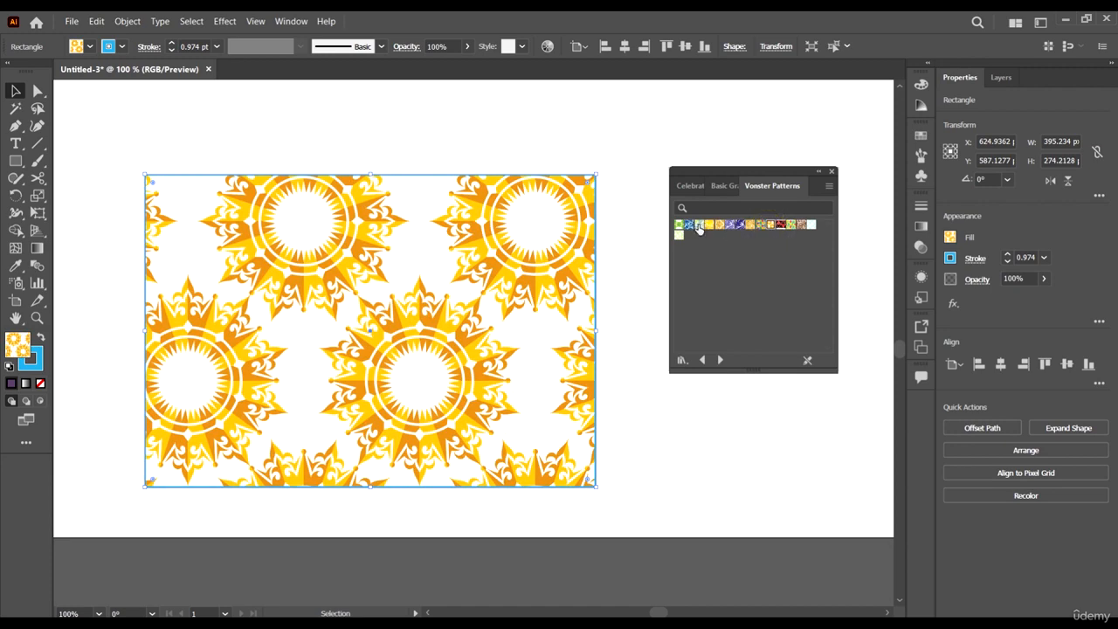
left_click(791, 226)
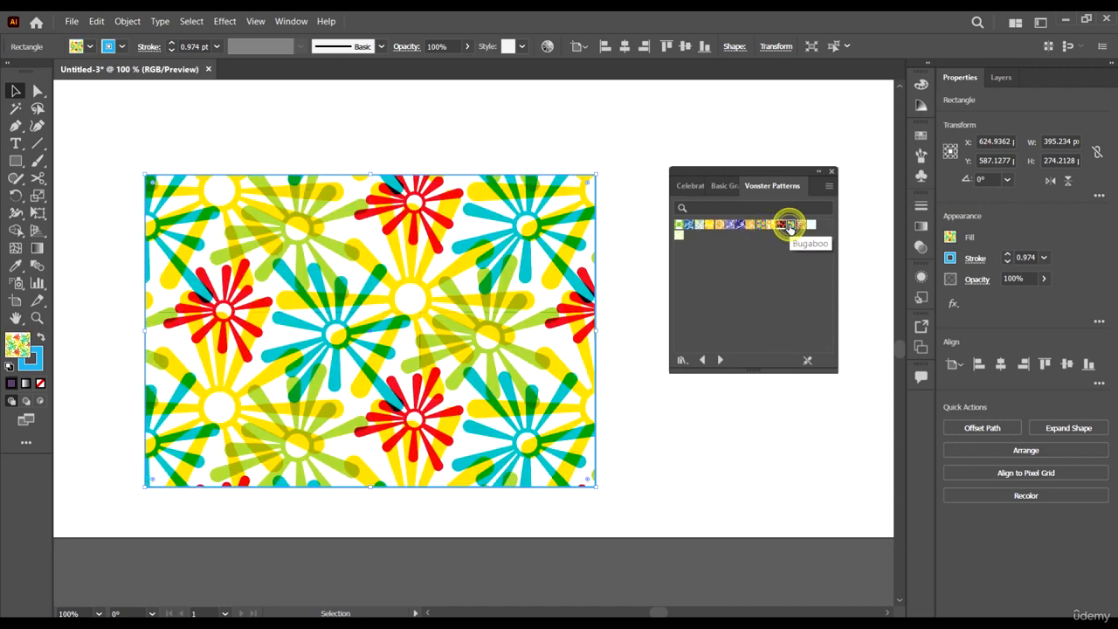
Go through the first five Vonster patterns on the rectangle, from the green floral and pastel blobs to the gold damask
left_click(678, 229)
left_click(679, 227)
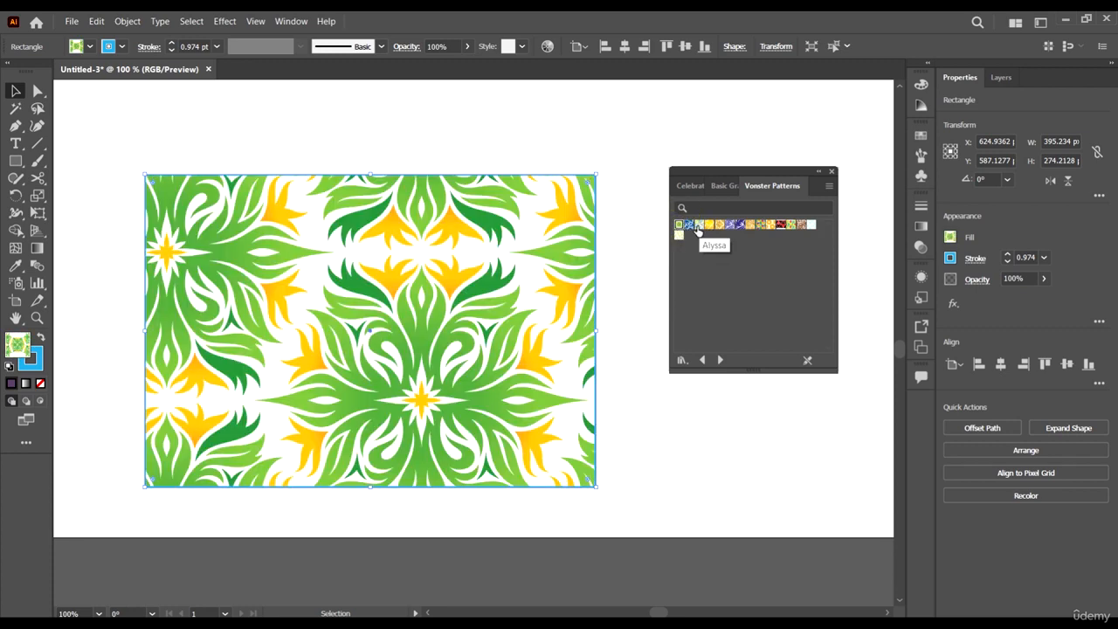
left_click(689, 226)
left_click(699, 227)
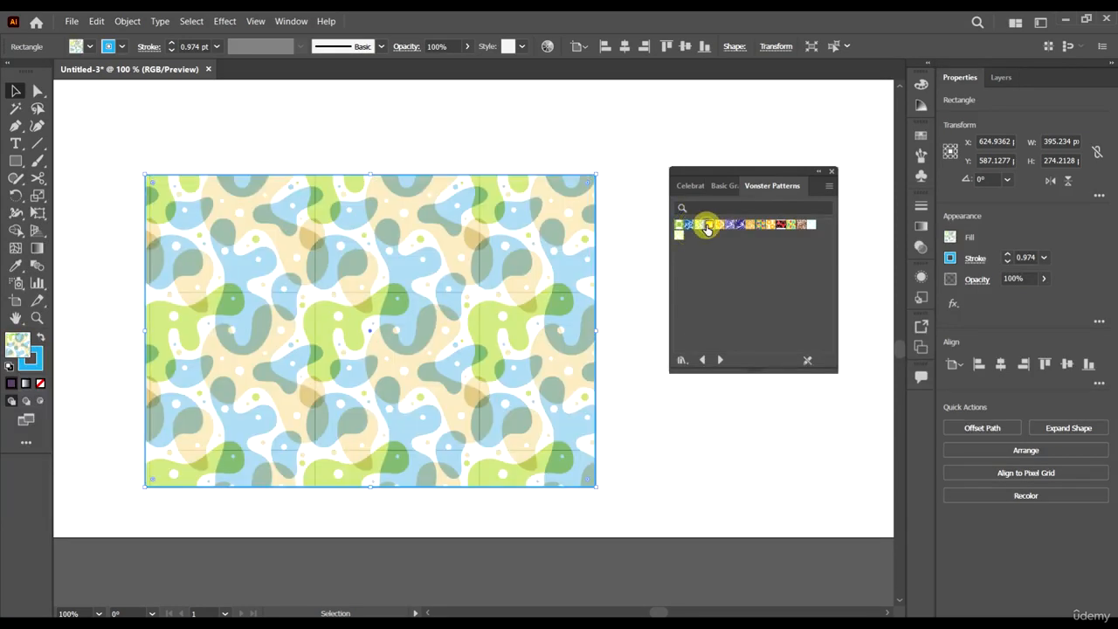
left_click(709, 227)
left_click(722, 225)
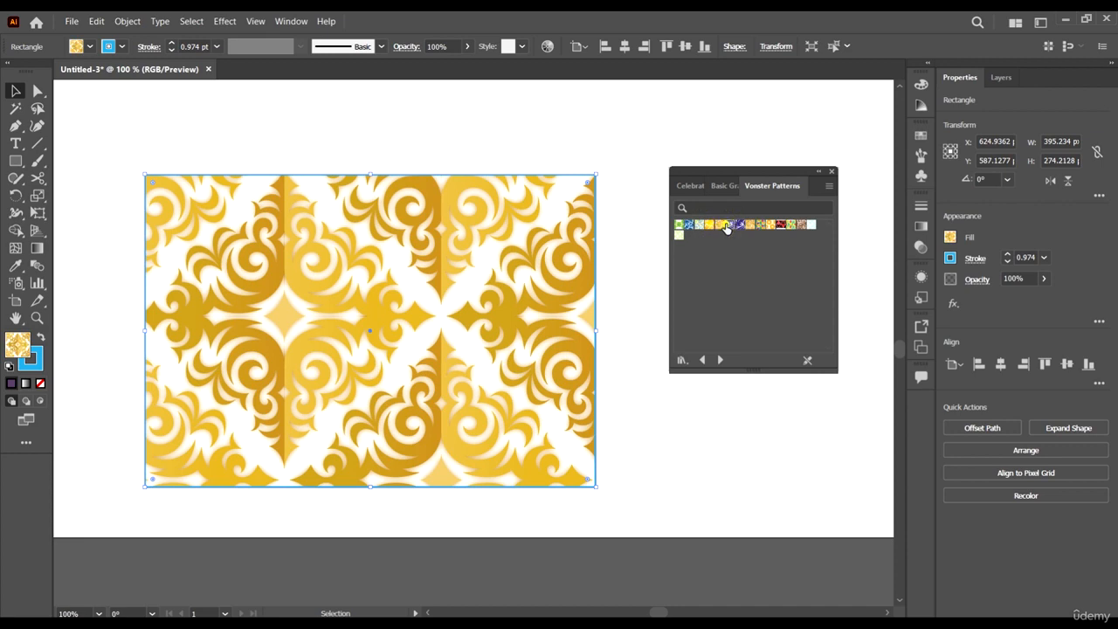
Try the purple swirl and gold scroll patterns on the rectangle, ending with the multicolored paint splatter
left_click(730, 226)
left_click(740, 225)
left_click(749, 225)
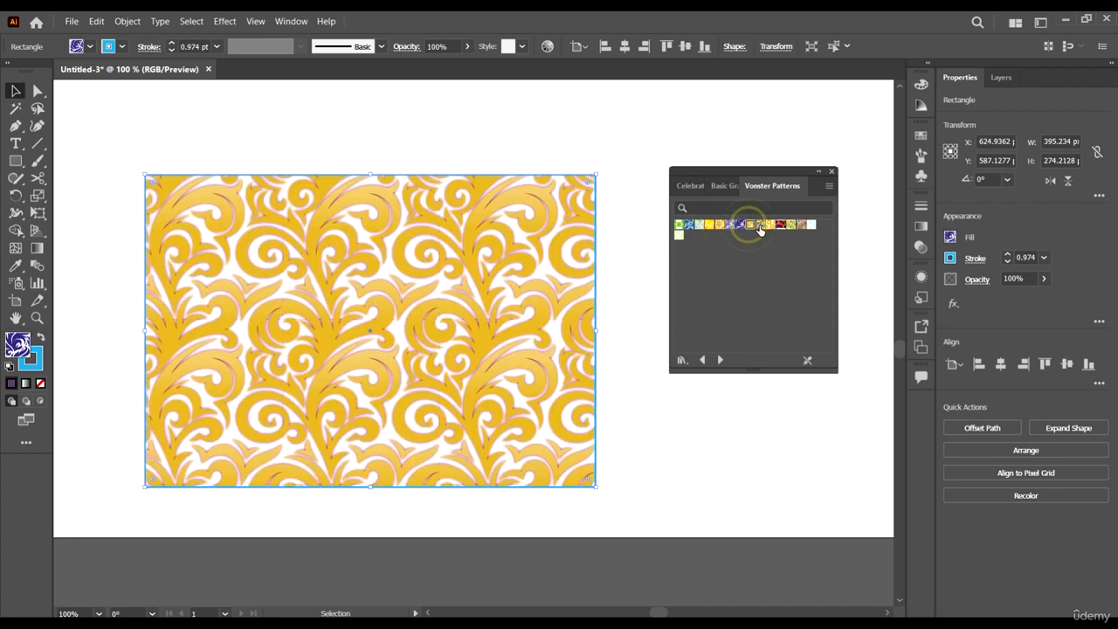
left_click(767, 229)
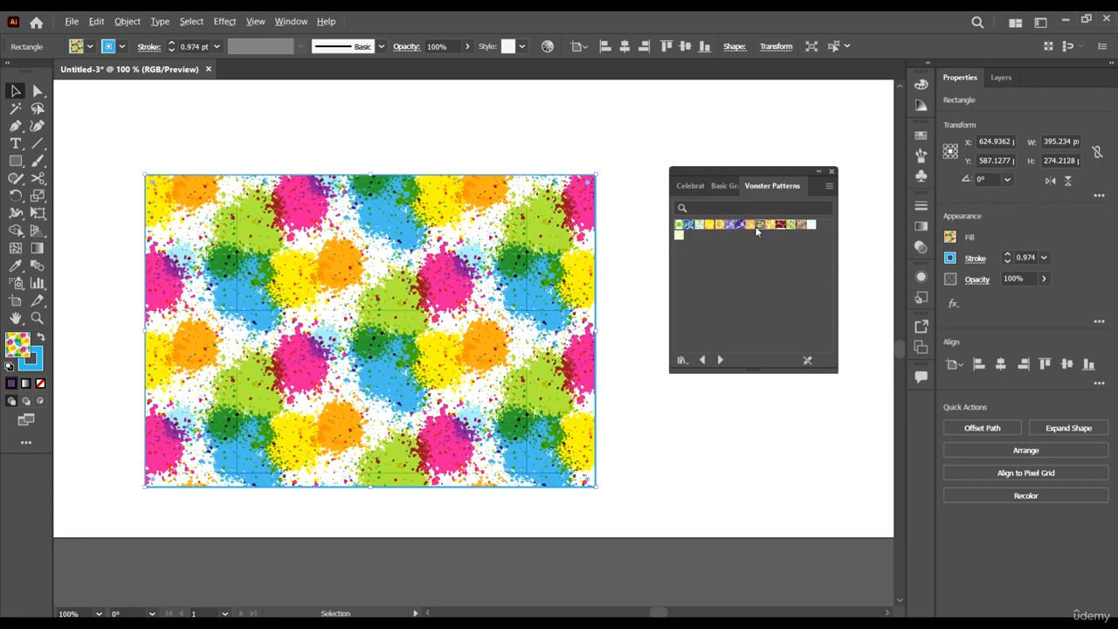
Enlarge the paint-splatter rectangle to about 436 by 303 px, move it up and slightly left, and inspect it
left_click_drag(598, 486, 645, 520)
left_click_drag(535, 374, 504, 299)
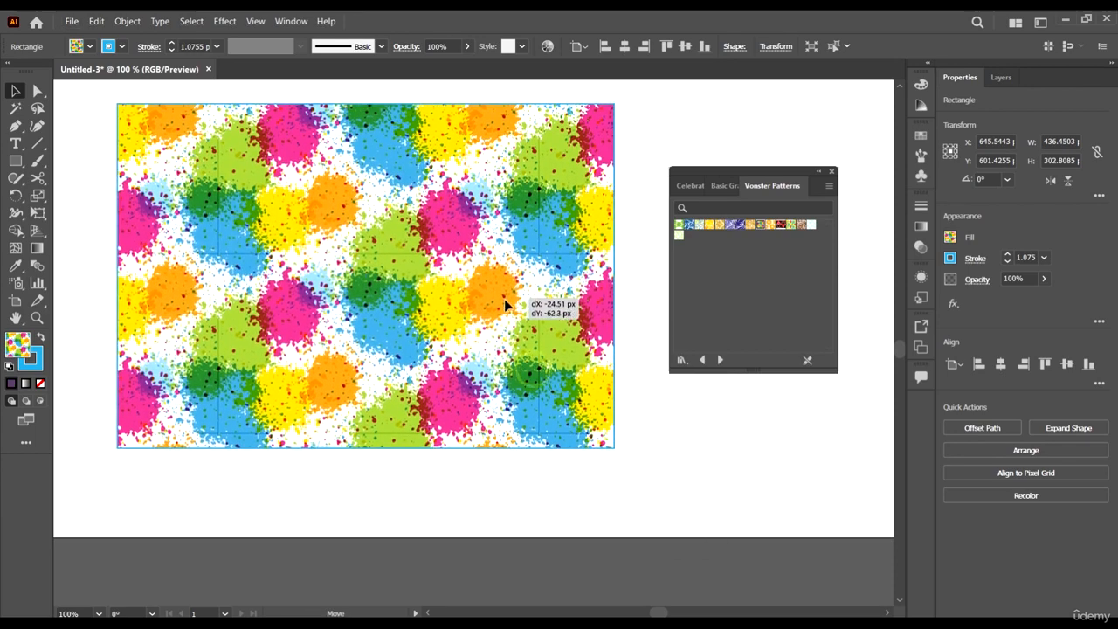
scroll(504, 299, "down", 1)
scroll(529, 275, "up", 2)
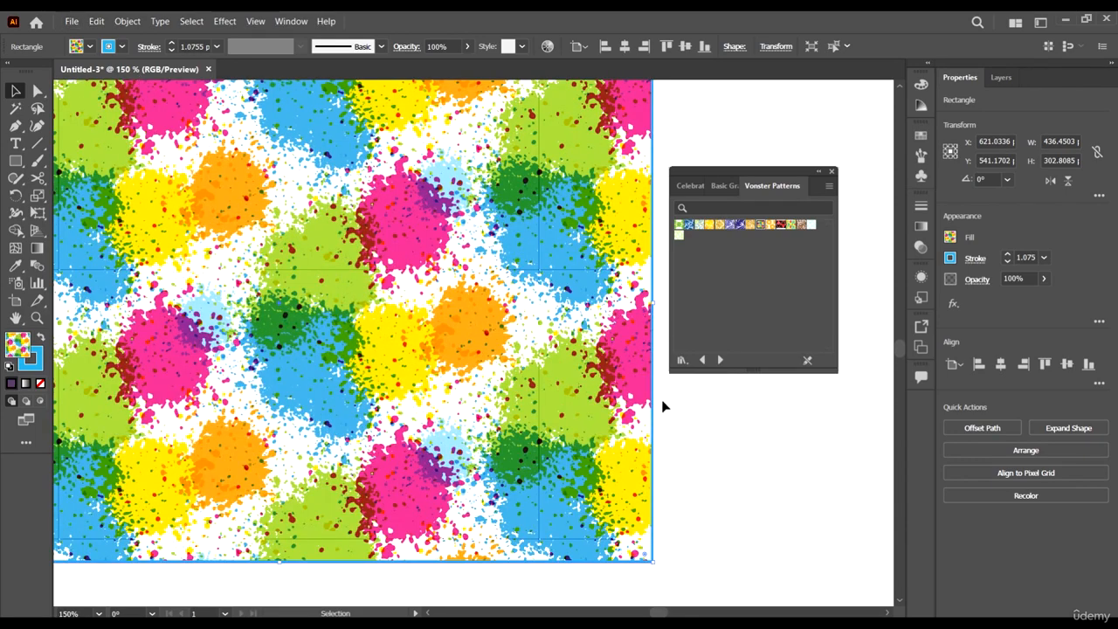
Load the Nature_Animal Skins pattern swatch library
left_click(682, 360)
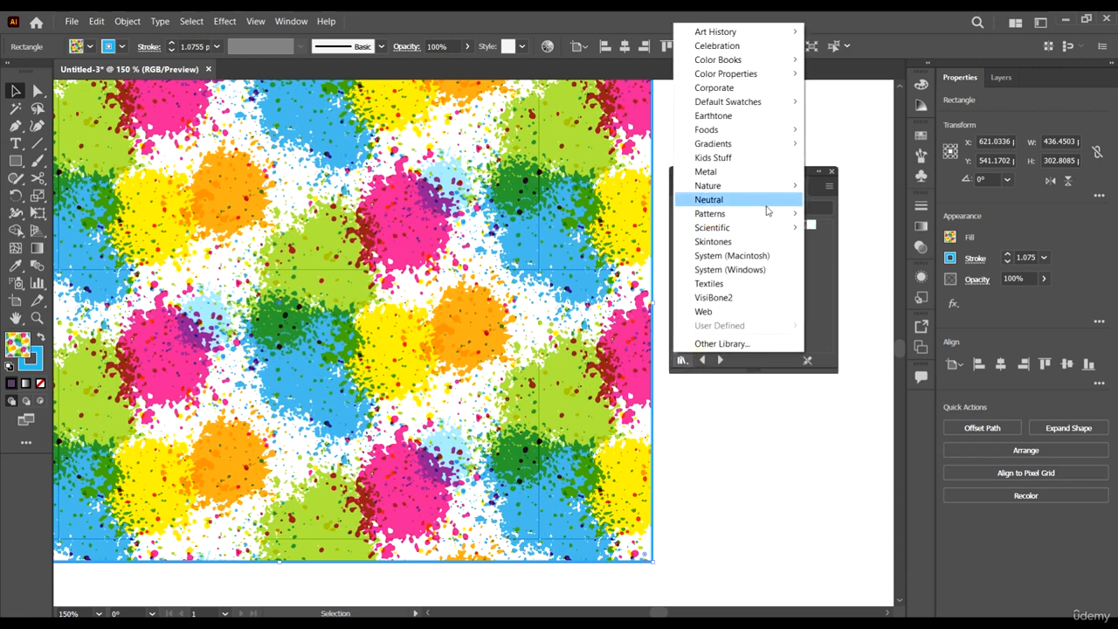
mouse_move(767, 215)
mouse_move(865, 244)
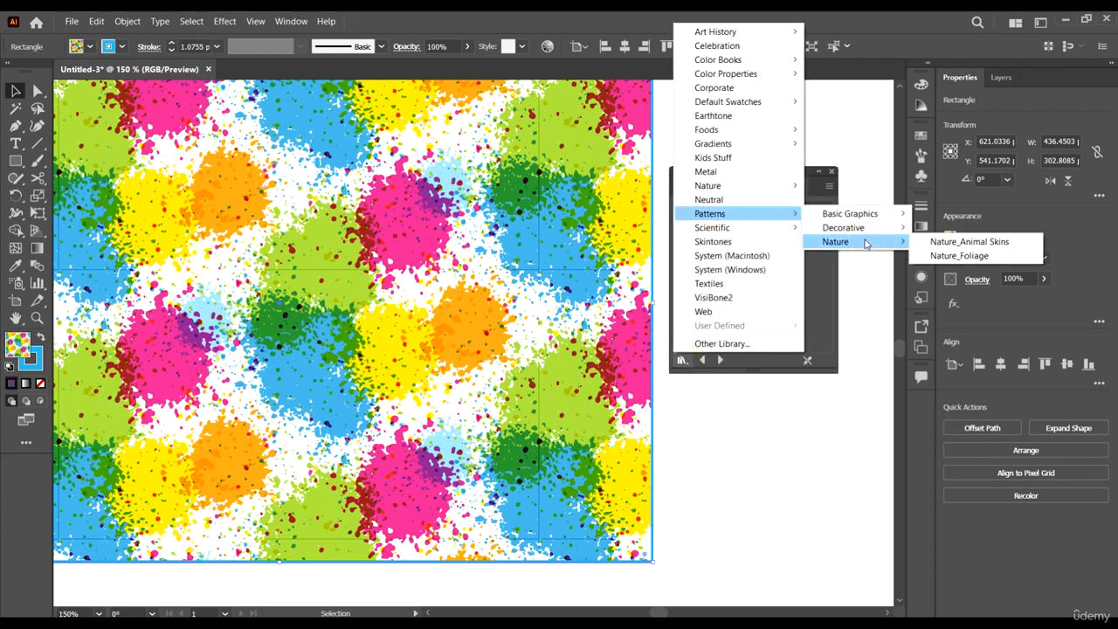
left_click(980, 245)
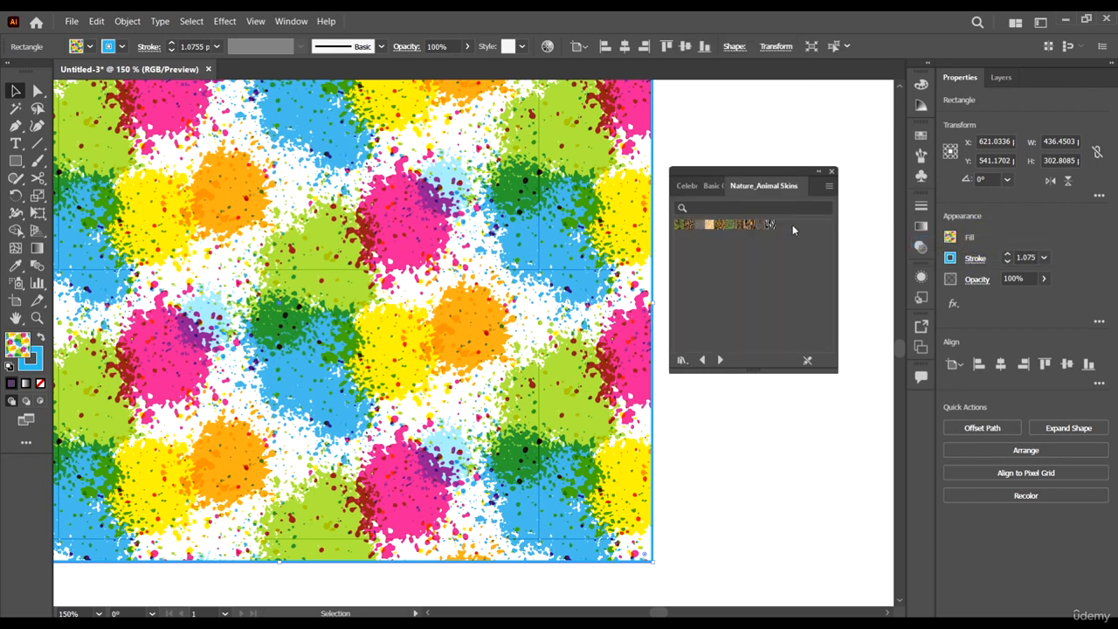
Try the black-and-white zebra stripes and the orange tiger stripes on the rectangle and inspect the result
left_click(770, 226)
key("ctrl+minus")
key("ctrl+minus")
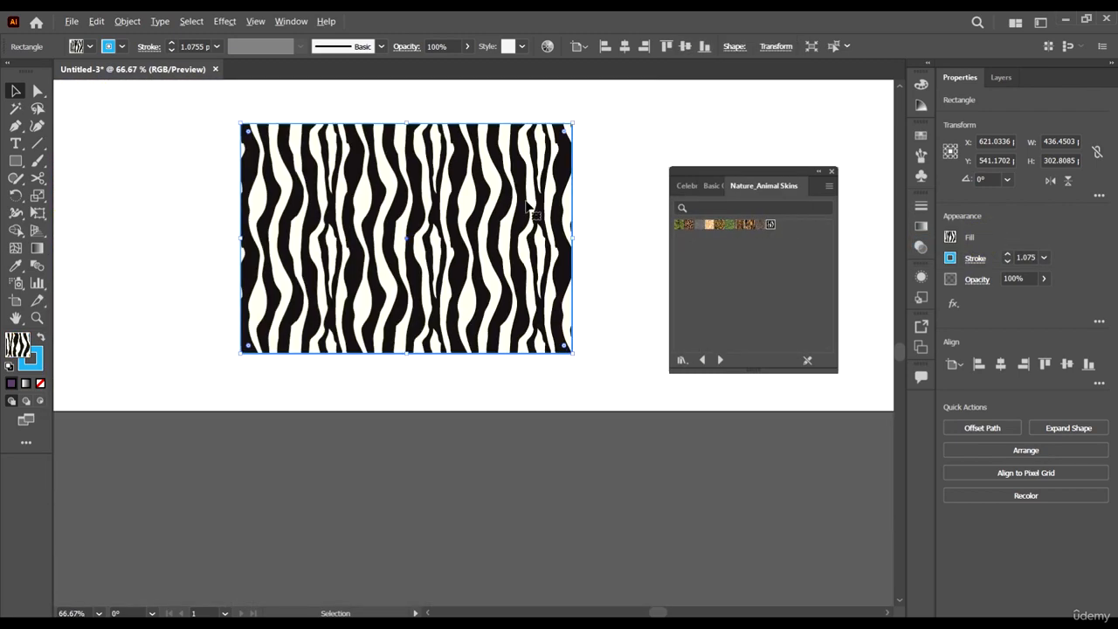
left_click(758, 227)
left_click(753, 225)
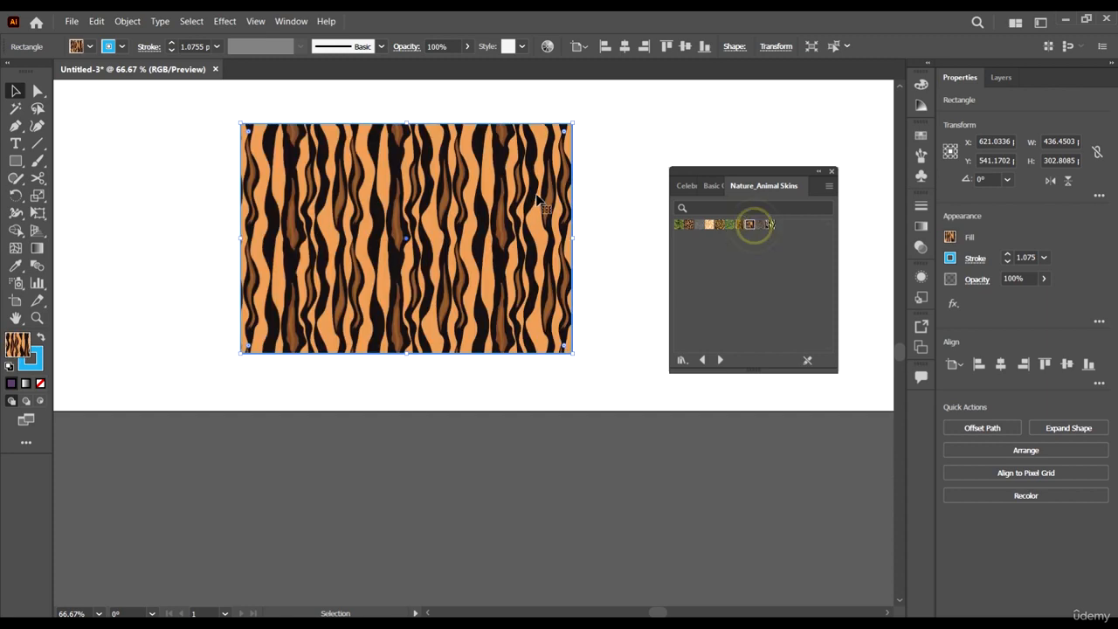
scroll(529, 158, "up", 3)
scroll(535, 213, "down", 4)
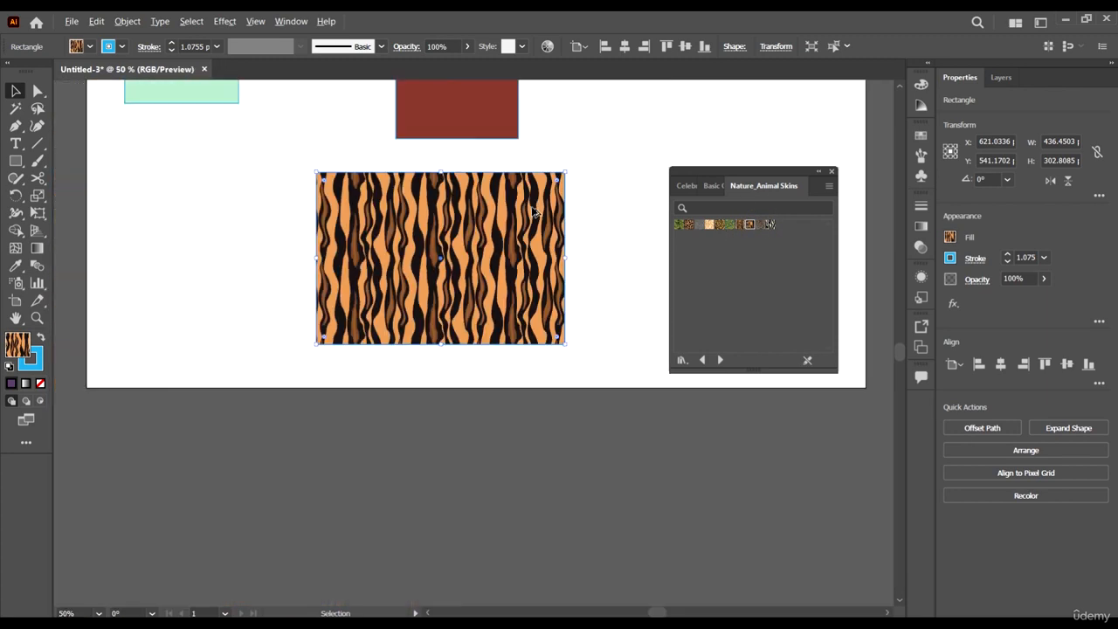
Try the spotted leopard-like skin and the tan giraffe-like patches on the rectangle, inspecting each up close
left_click(679, 225)
left_click(688, 225)
scroll(543, 205, "up", 3)
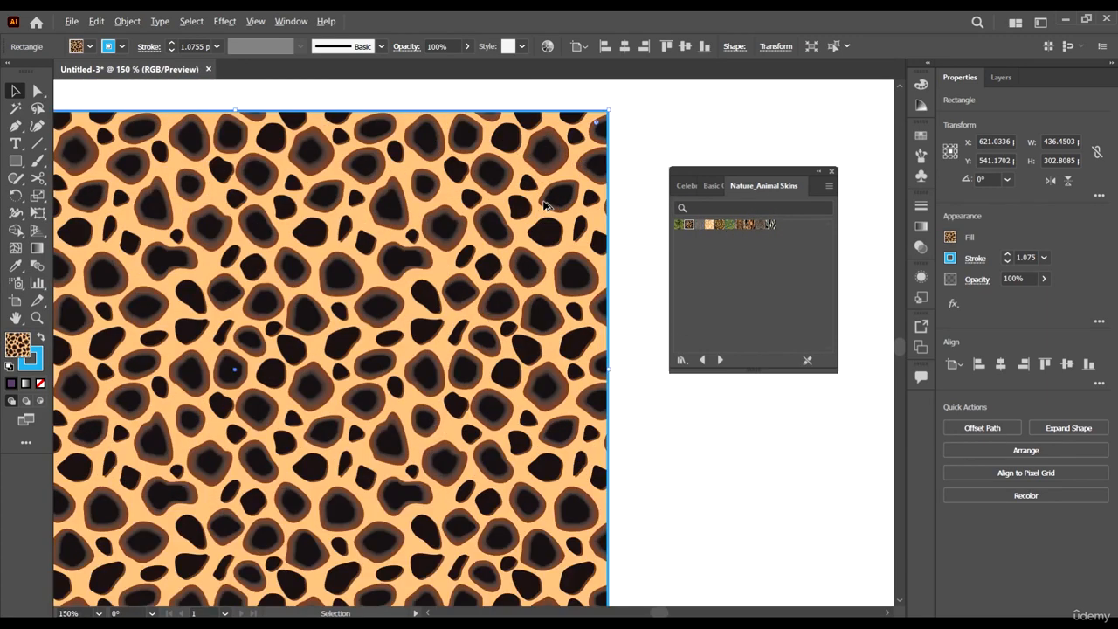
scroll(544, 205, "down", 3)
left_click(711, 226)
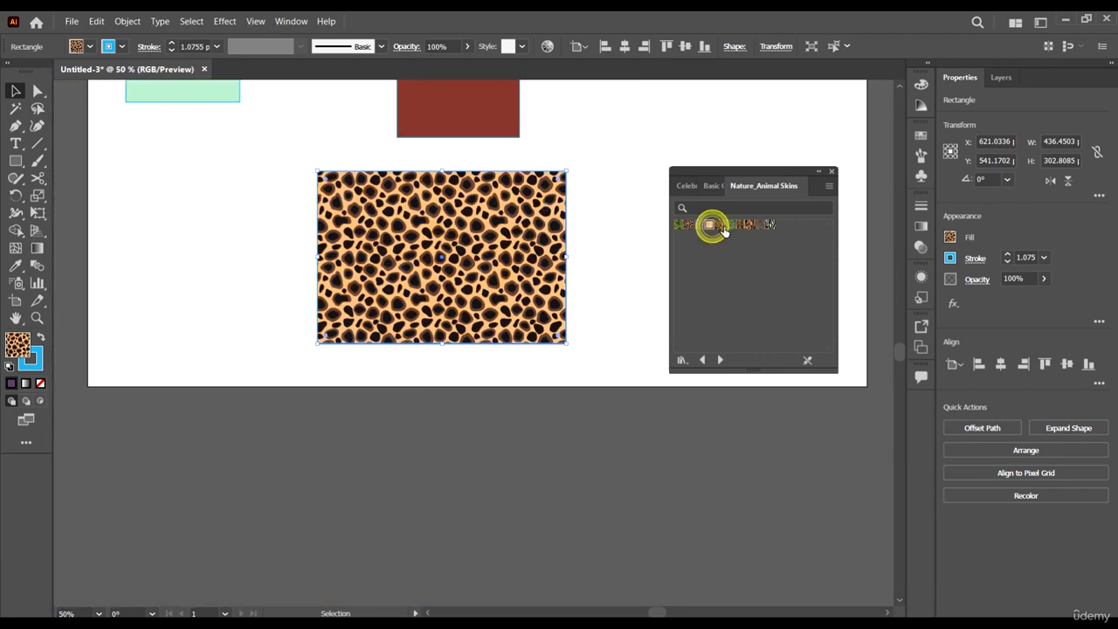
scroll(531, 221, "up", 3)
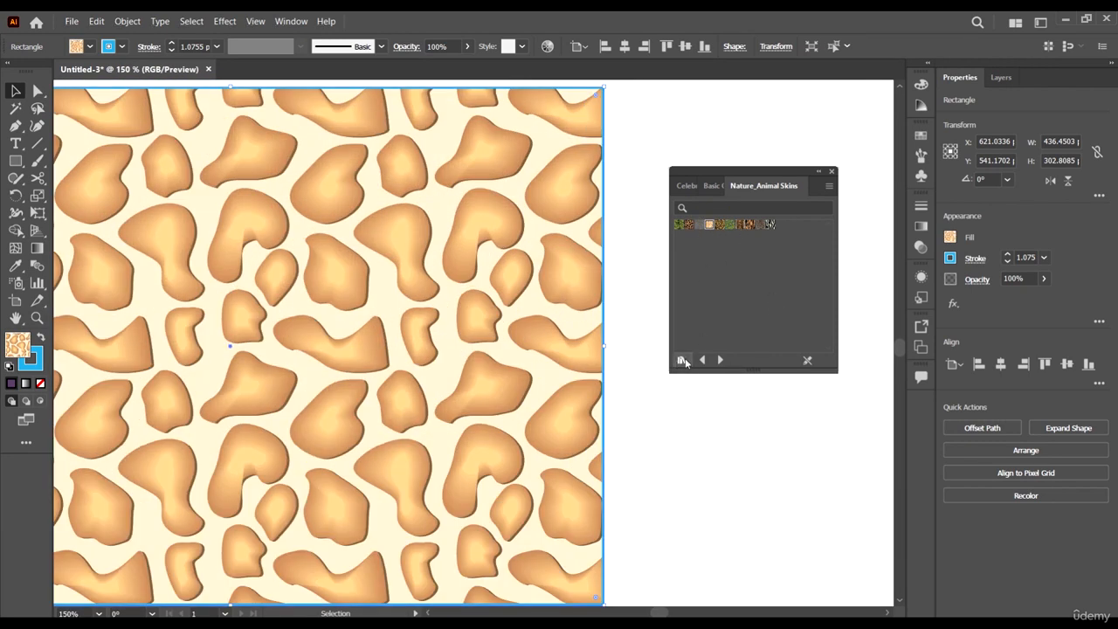
Load the Nature_Foliage pattern swatch library and bring the whole rectangle into view
left_click(683, 361)
mouse_move(774, 185)
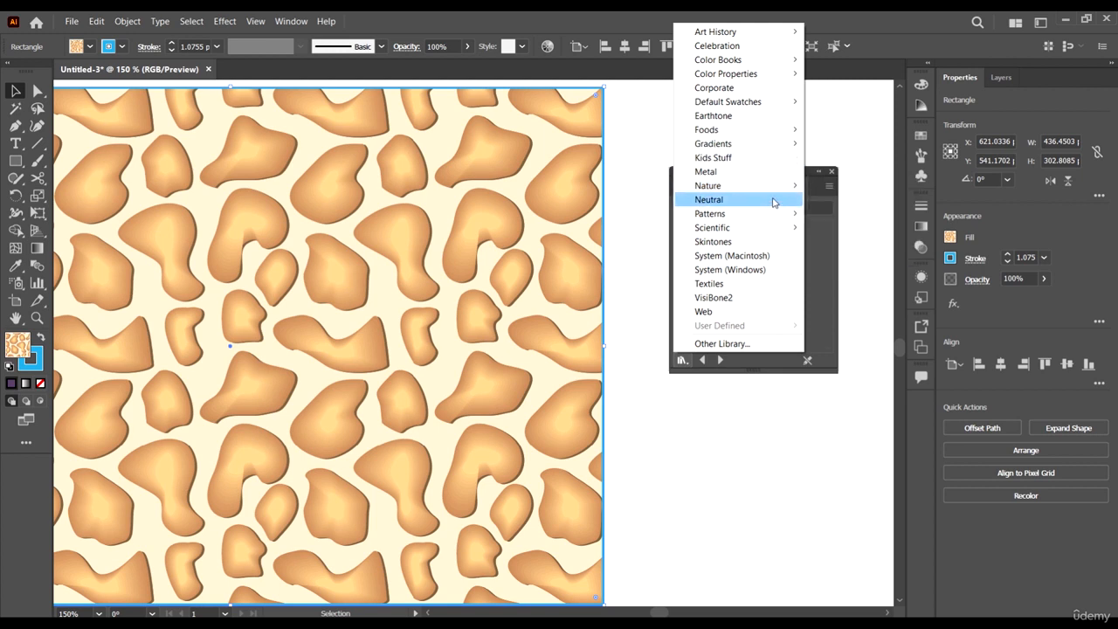
mouse_move(774, 213)
mouse_move(864, 242)
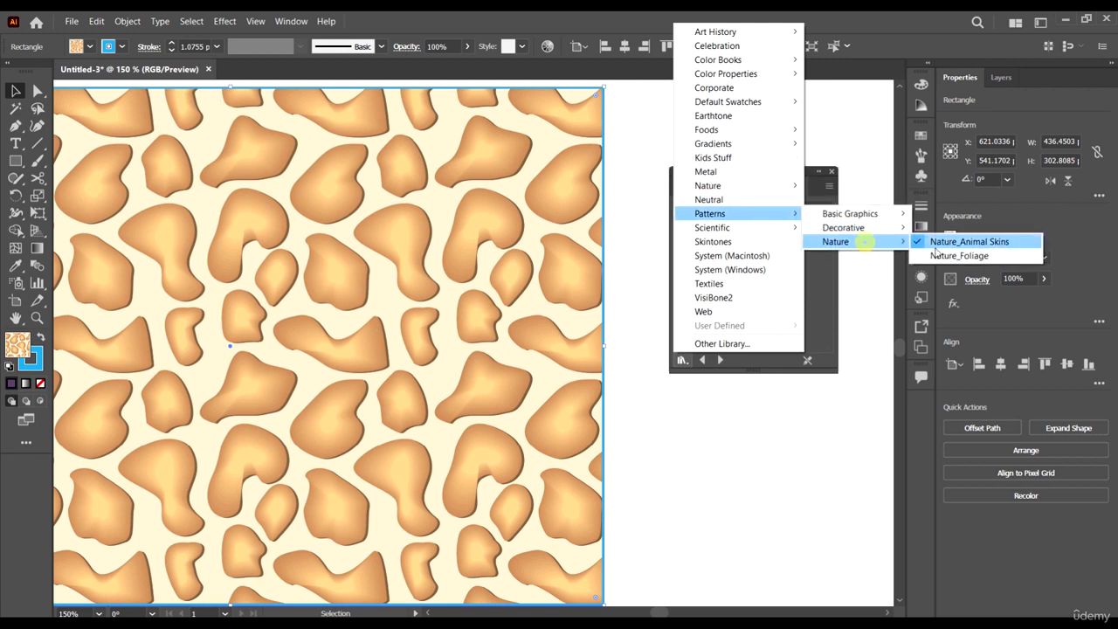
left_click(980, 258)
key("ctrl+minus")
key("ctrl+minus")
key("ctrl+minus")
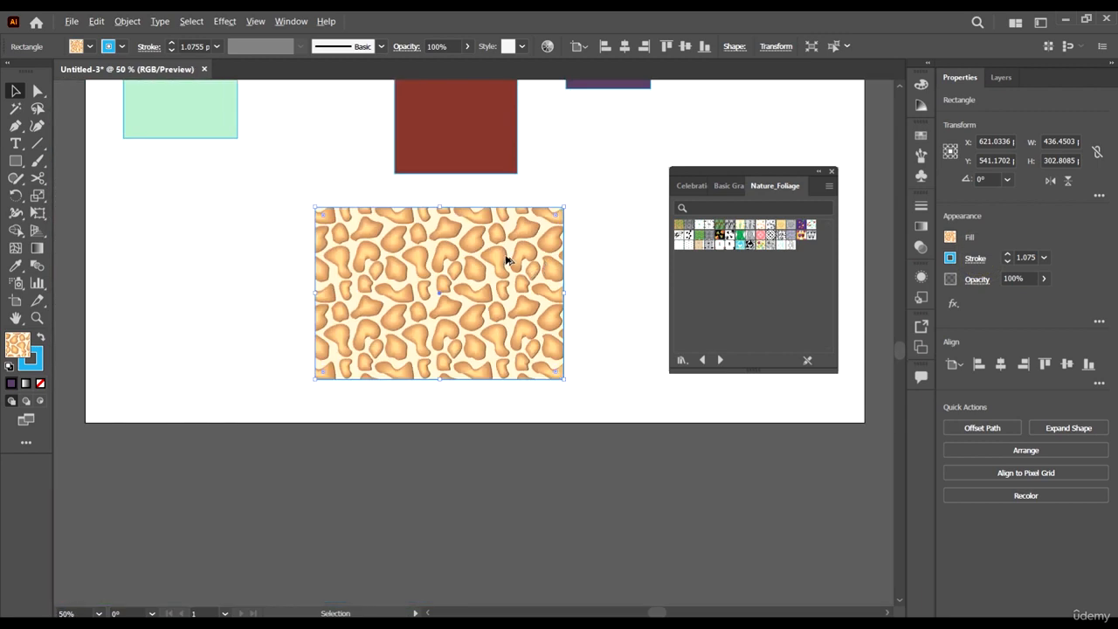
Try the first two foliage patterns on the rectangle, ending with the gray bamboo
scroll(507, 259, "up", 1)
left_click(684, 229)
left_click(690, 225)
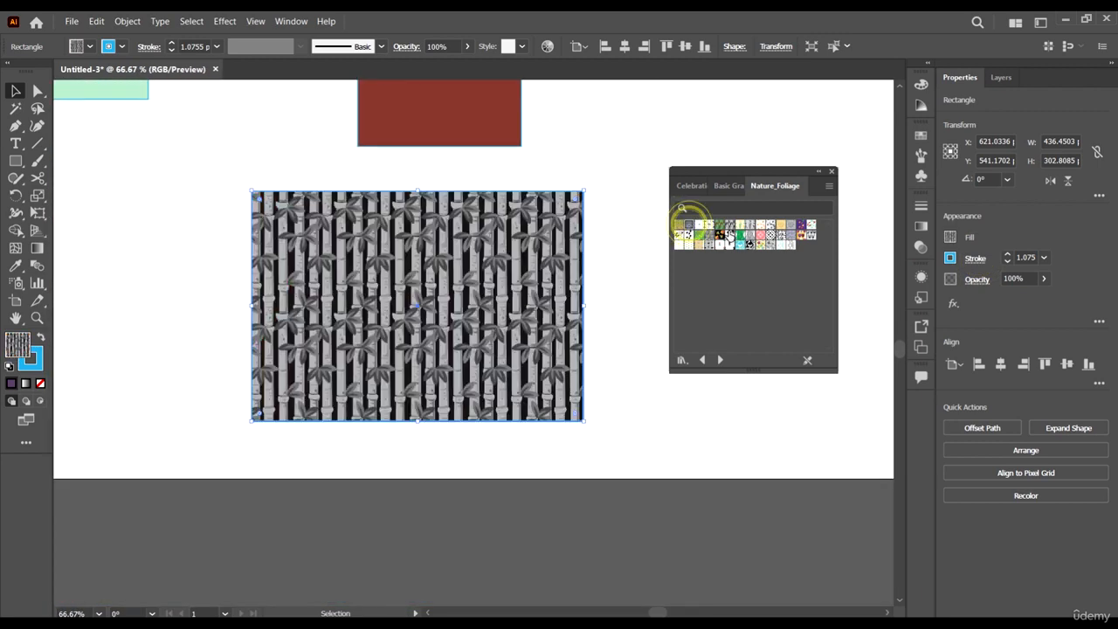
Try the black-and-white leaf and pink flower foliage patterns on the rectangle, ending with the purple morning-glory pattern, and close the pattern library
left_click(729, 237)
left_click(730, 243)
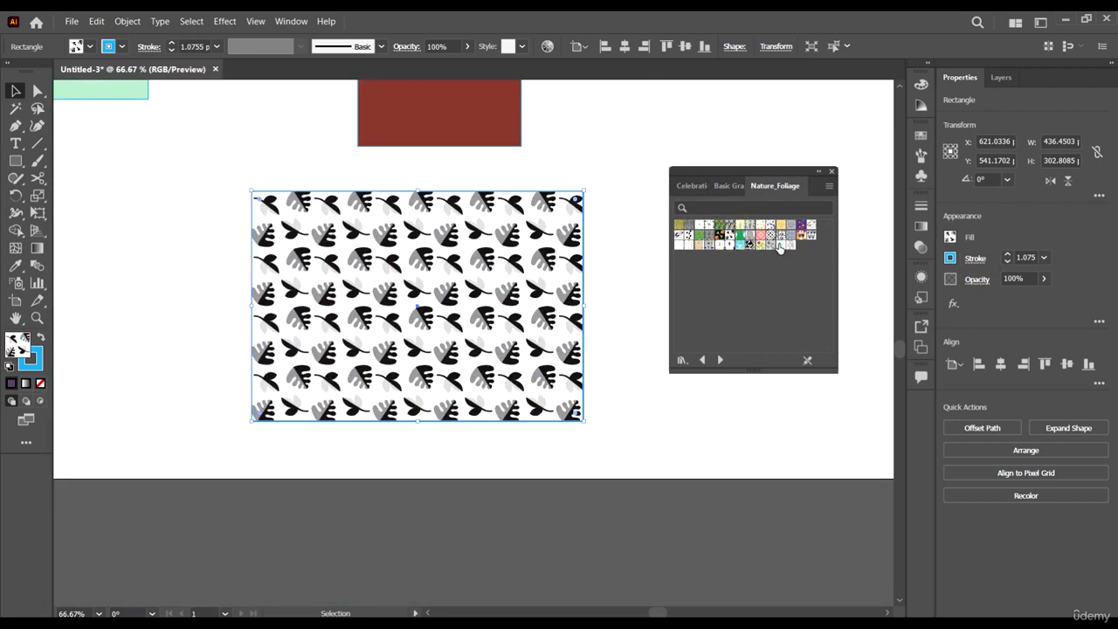
left_click(770, 244)
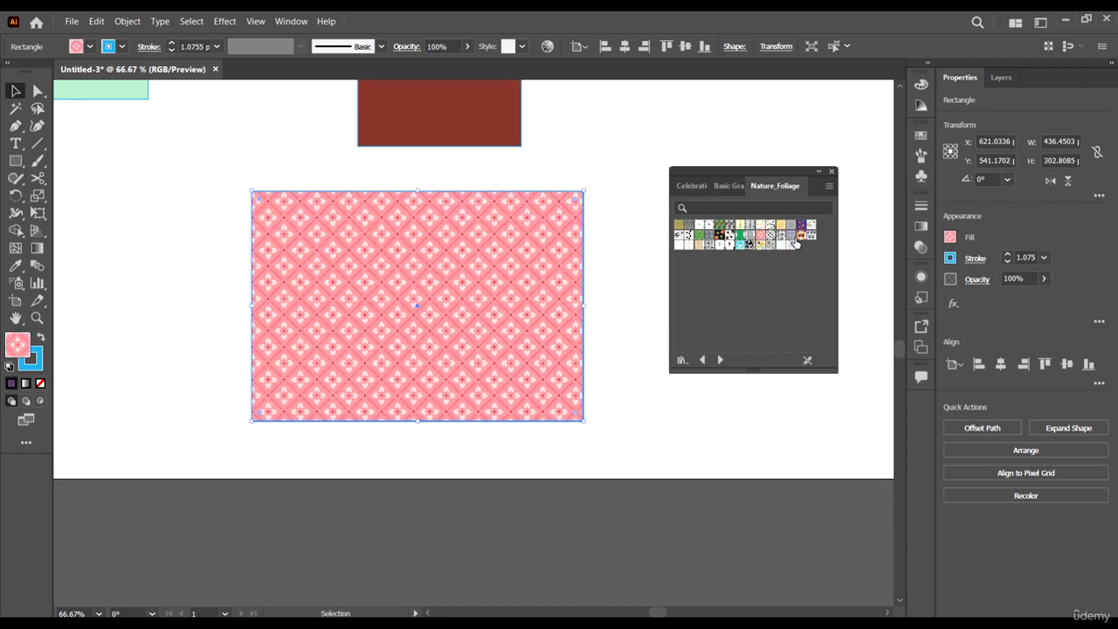
left_click(791, 236)
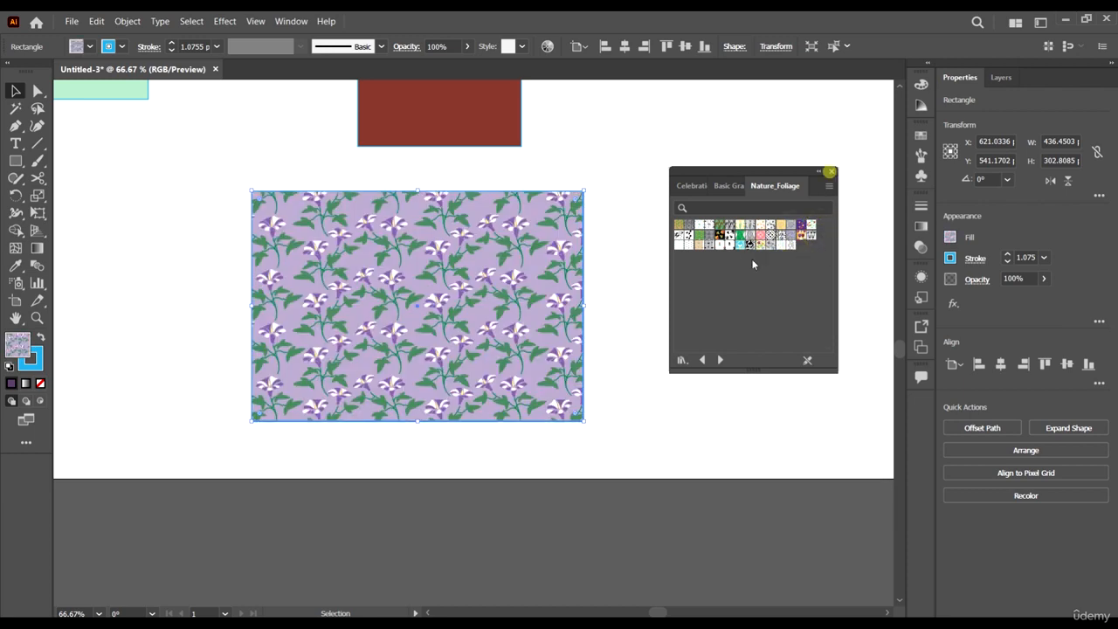
left_click(831, 172)
Delete all four shapes from the artboard and look over the available fill swatches
scroll(539, 230, "down", 2)
scroll(631, 283, "up", 1)
left_click_drag(643, 317, 220, 110)
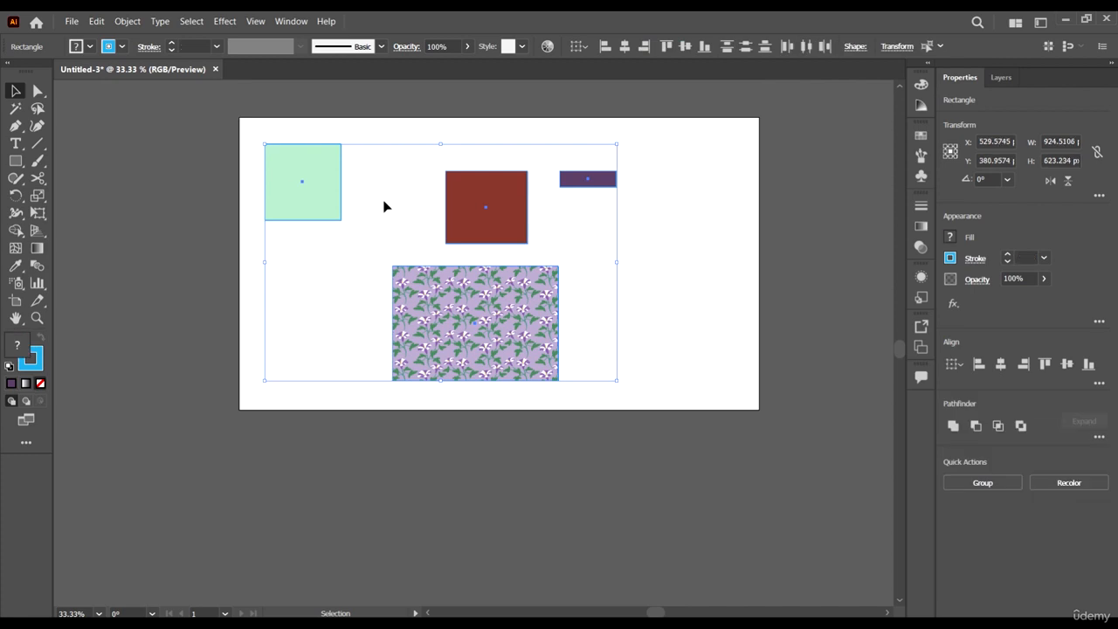
key("Delete")
left_click(87, 50)
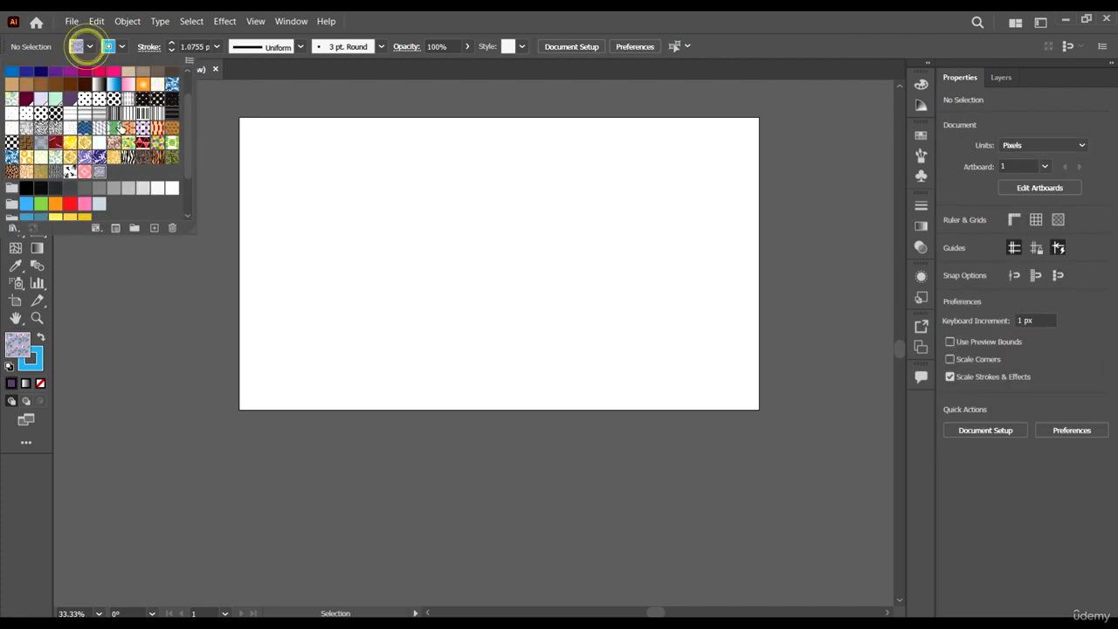
scroll(128, 185, "up", 3)
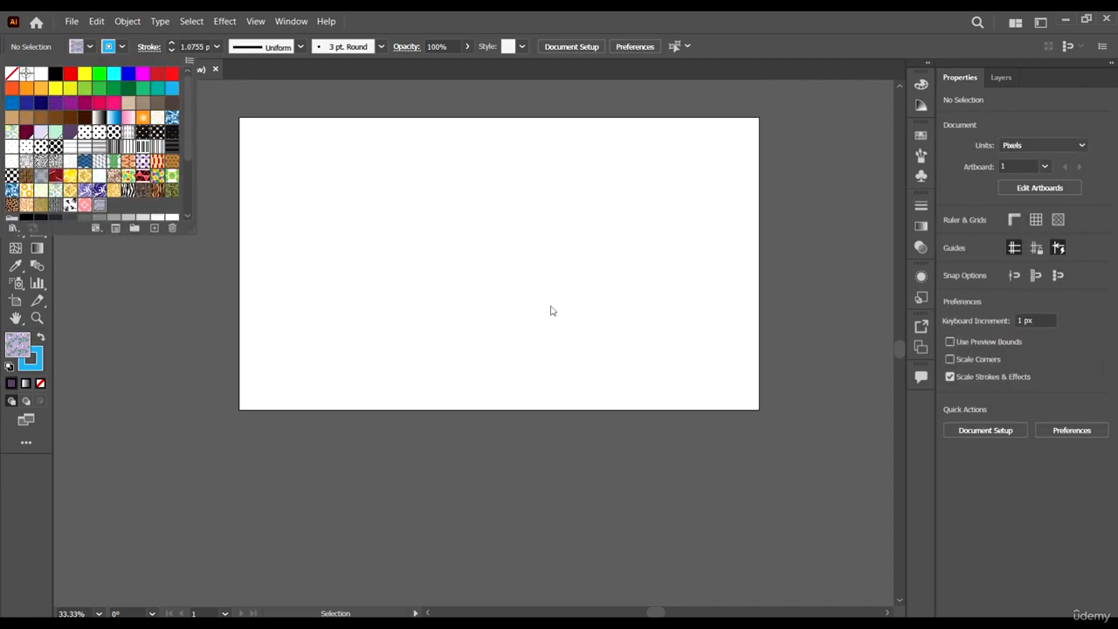
left_click(499, 295)
Draw a rectangle about 542 × 277 px with the current flower pattern fill and move it toward the artboard's horizontal center
scroll(540, 266, "down", 5)
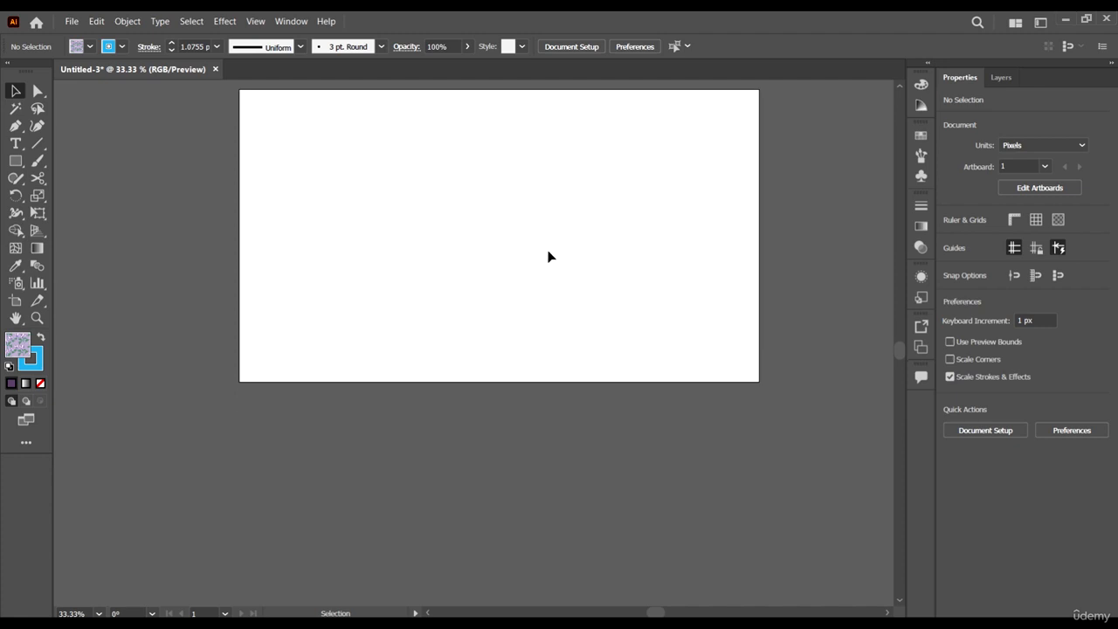
scroll(554, 222, "up", 6)
scroll(525, 215, "right", 5)
scroll(194, 190, "up", 3)
left_click(16, 161)
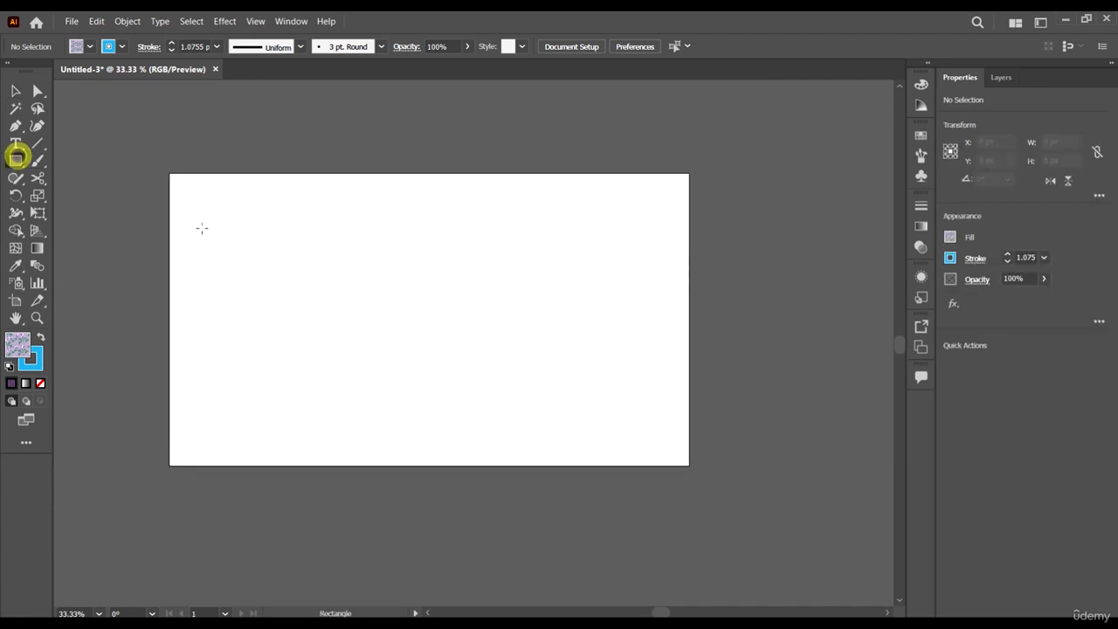
left_click_drag(280, 246, 487, 350)
left_click(16, 89)
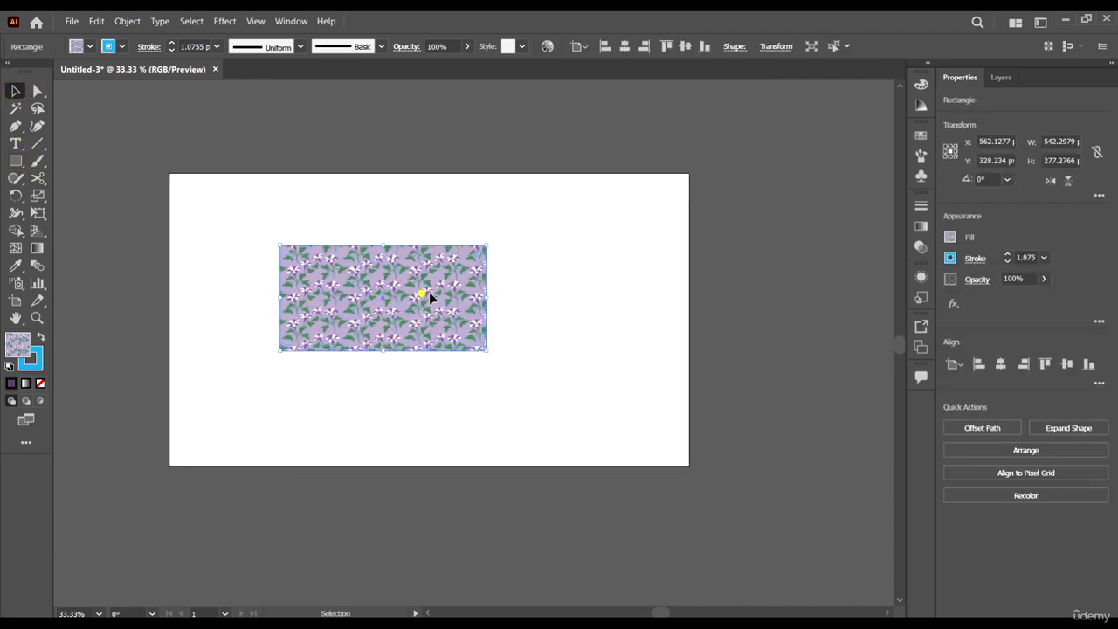
left_click_drag(425, 295, 481, 292)
Fill the rectangle with the yellow R=217 G=224 B=33 swatch and move it slightly to the right
left_click(88, 46)
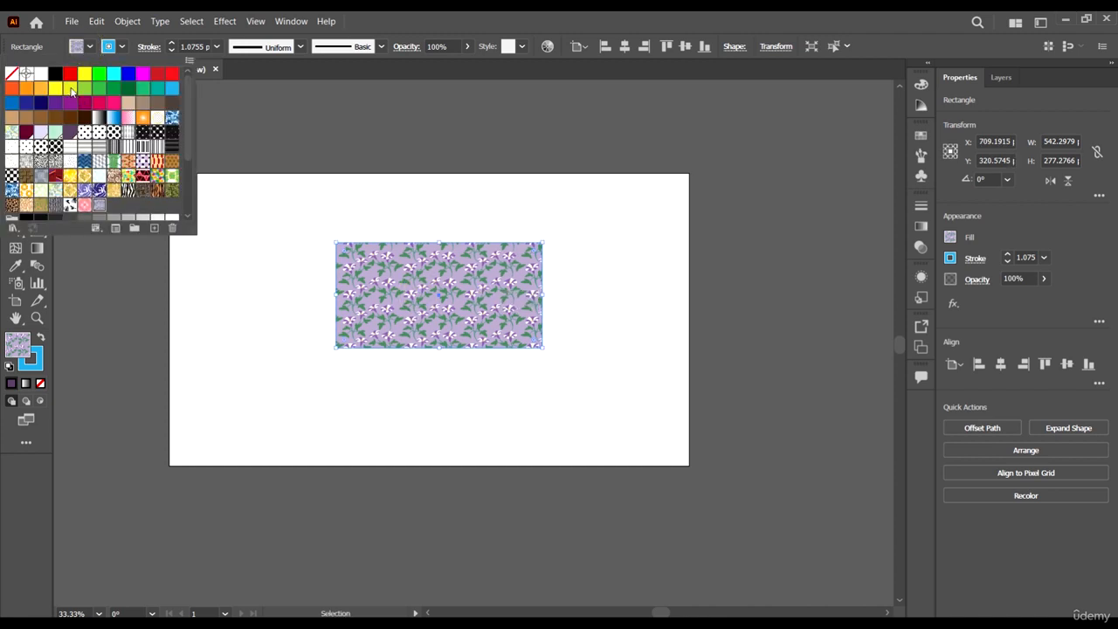
double_click(70, 87)
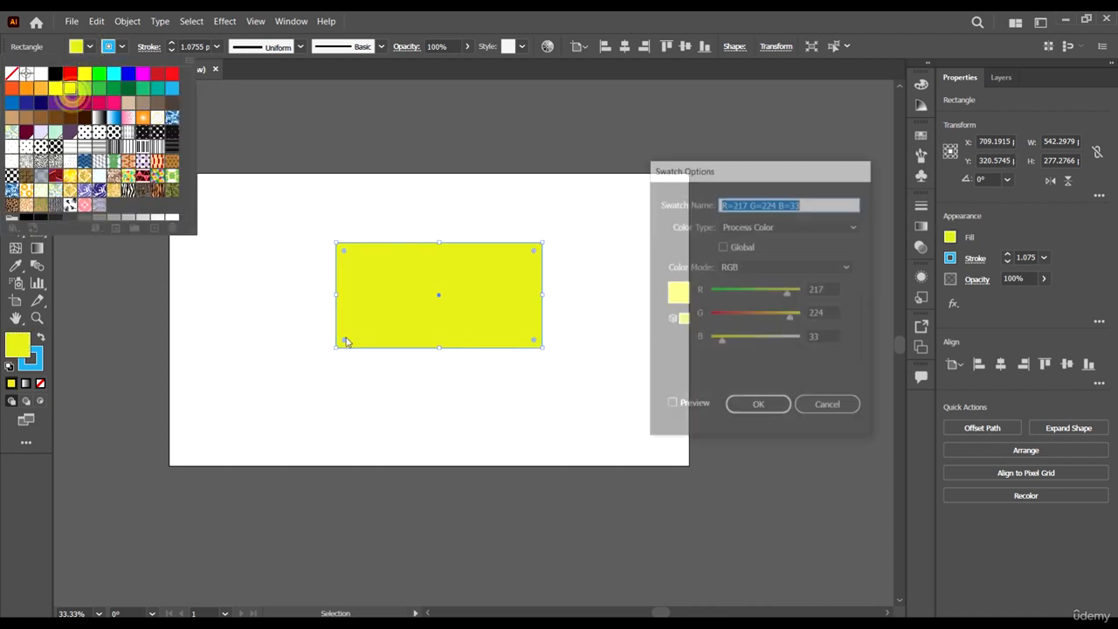
left_click(825, 407)
left_click(272, 248)
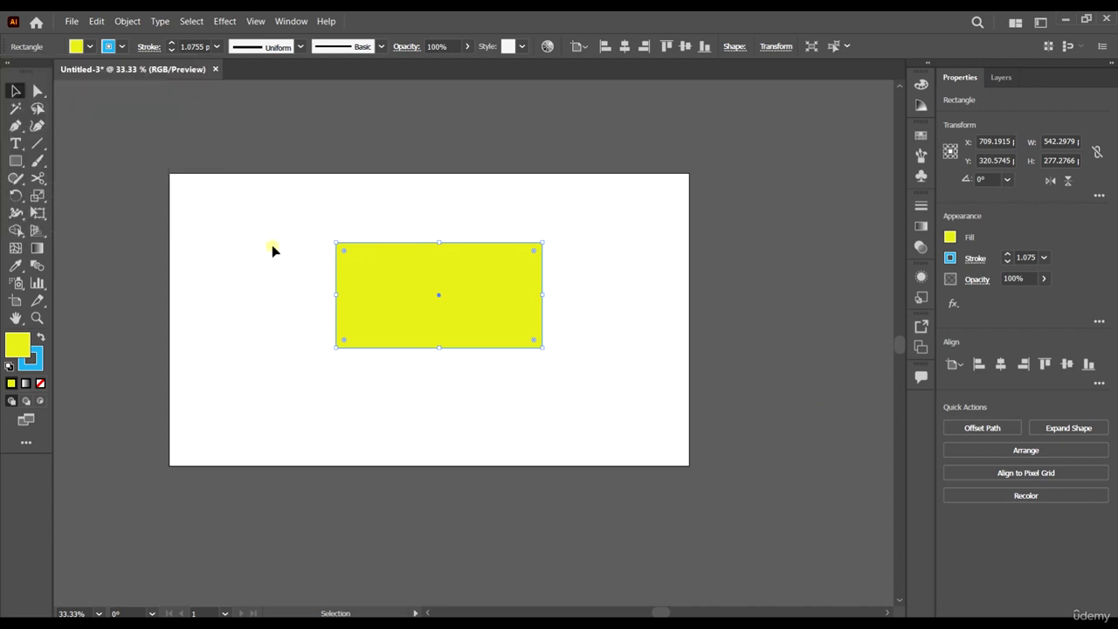
left_click_drag(421, 285, 459, 290)
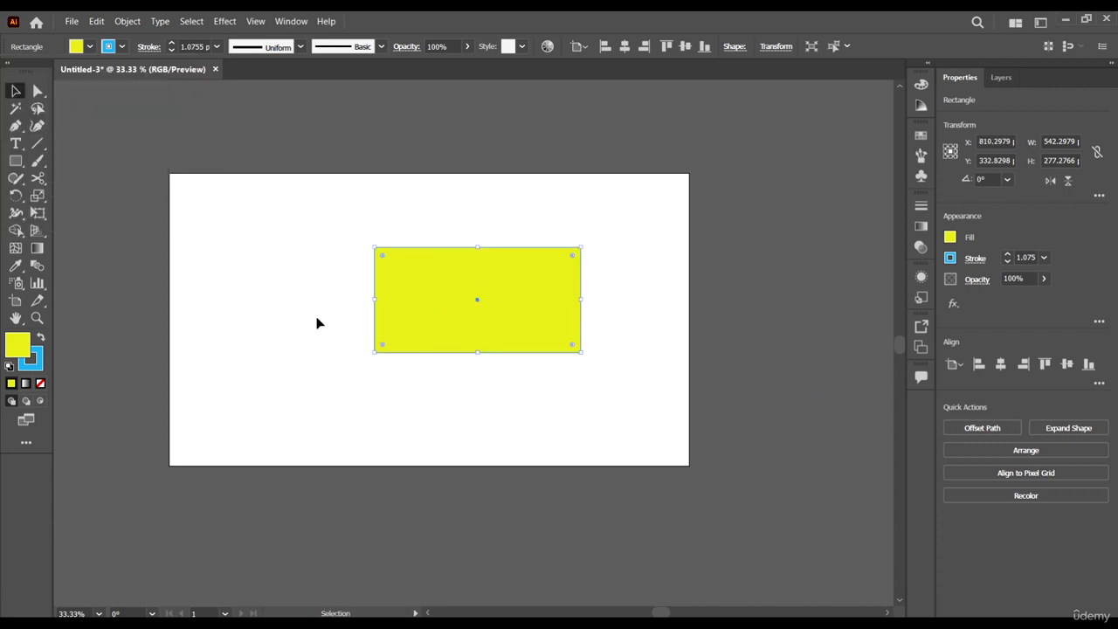
Open the Color Picker for the rectangle's fill, pick the magenta AD2193 and copy its hex code
double_click(16, 347)
left_click_drag(763, 191, 741, 161)
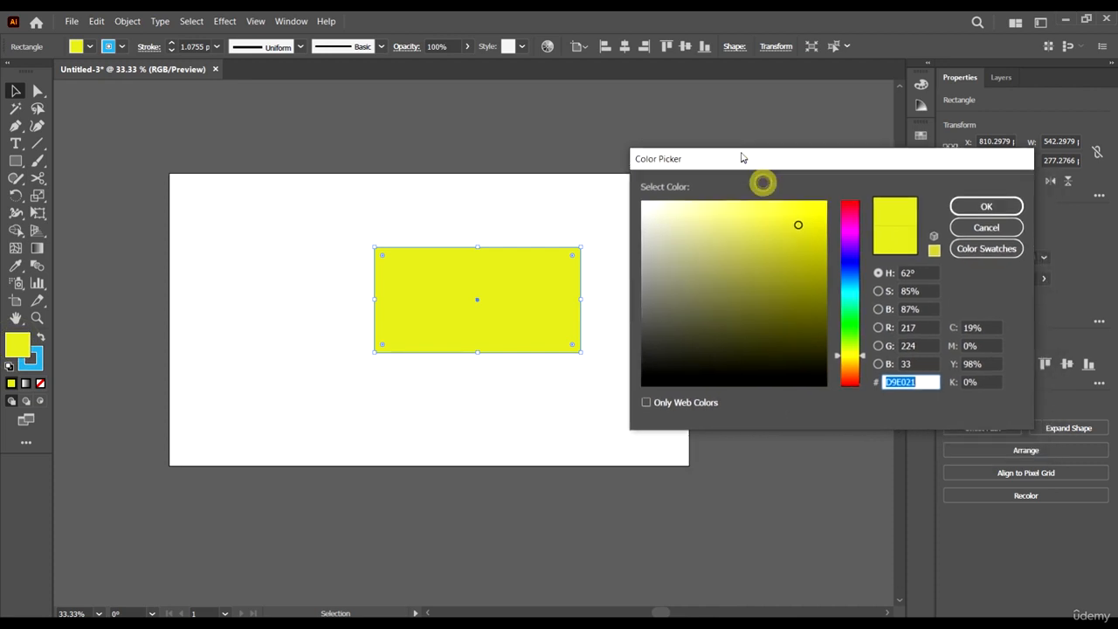
mouse_move(799, 208)
left_mouse_down()
mouse_move(779, 218)
mouse_move(771, 269)
mouse_move(716, 327)
mouse_move(709, 237)
mouse_move(726, 224)
mouse_move(816, 275)
left_mouse_up()
left_click_drag(855, 352, 852, 224)
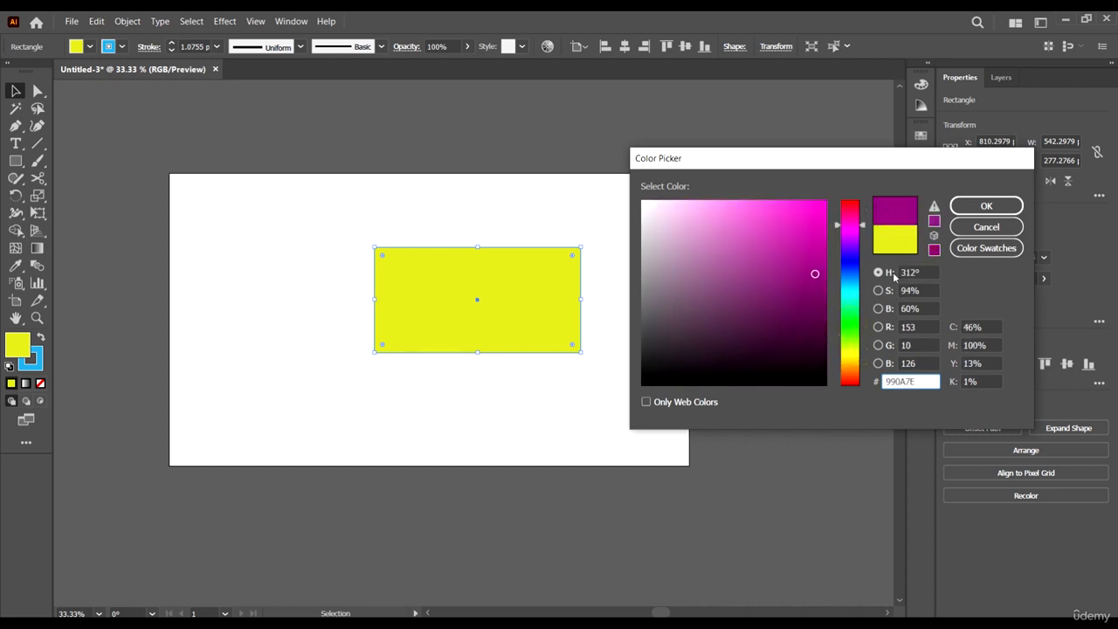
mouse_move(822, 265)
left_mouse_down()
mouse_move(817, 230)
mouse_move(791, 259)
left_mouse_up()
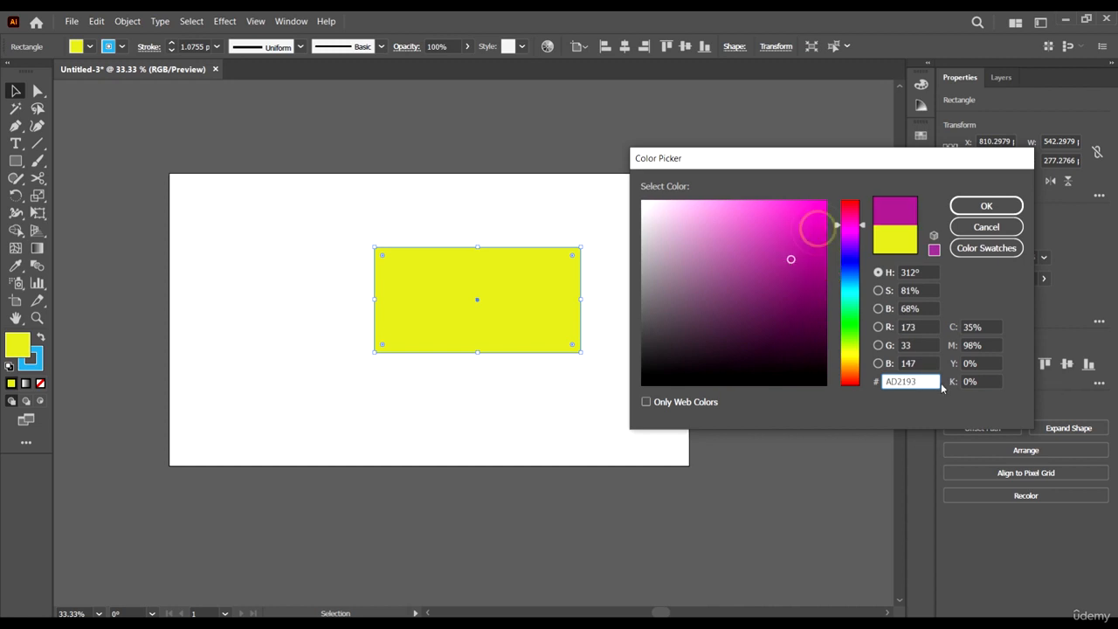
left_click_drag(927, 378, 877, 377)
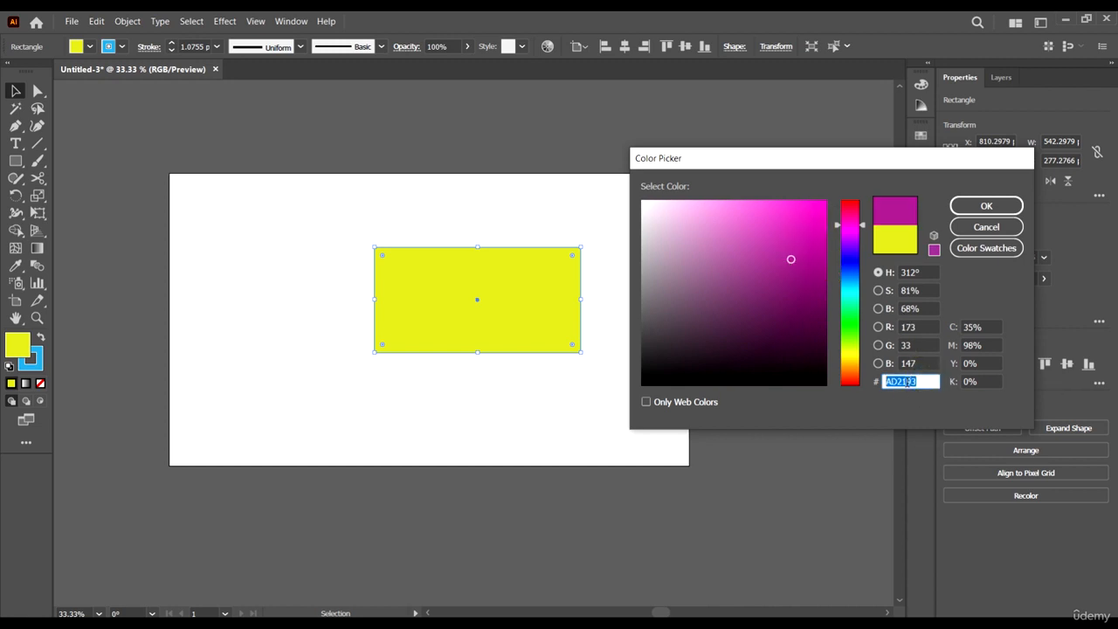
right_click(903, 381)
left_click(942, 423)
Shift the hue to orange and darken the picked color to the brown 3A2418
left_click_drag(847, 297, 850, 375)
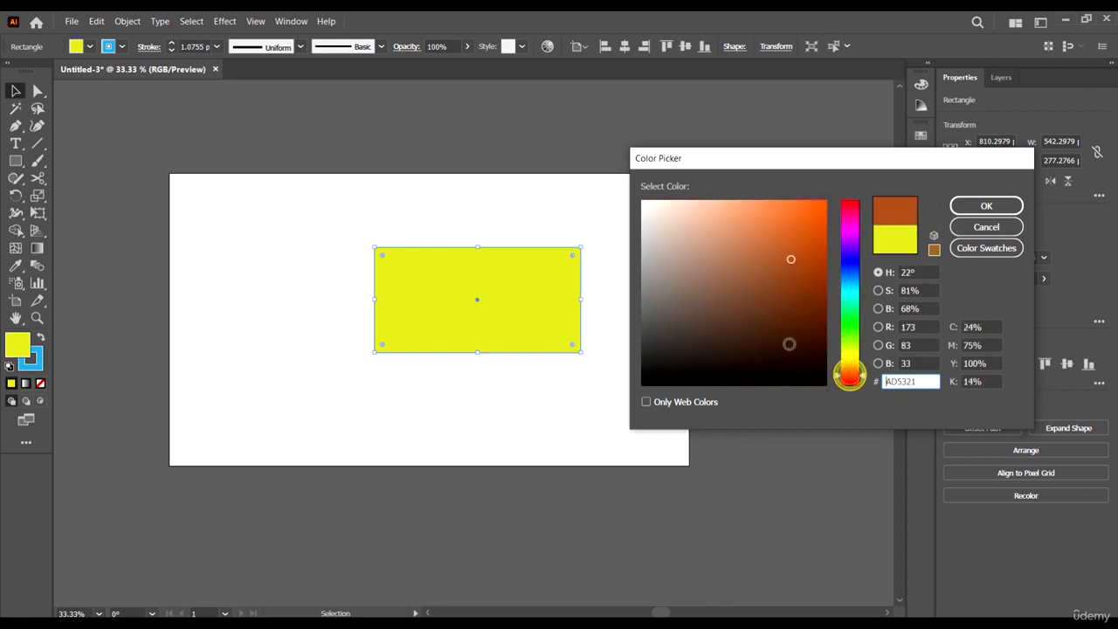
left_click(751, 344)
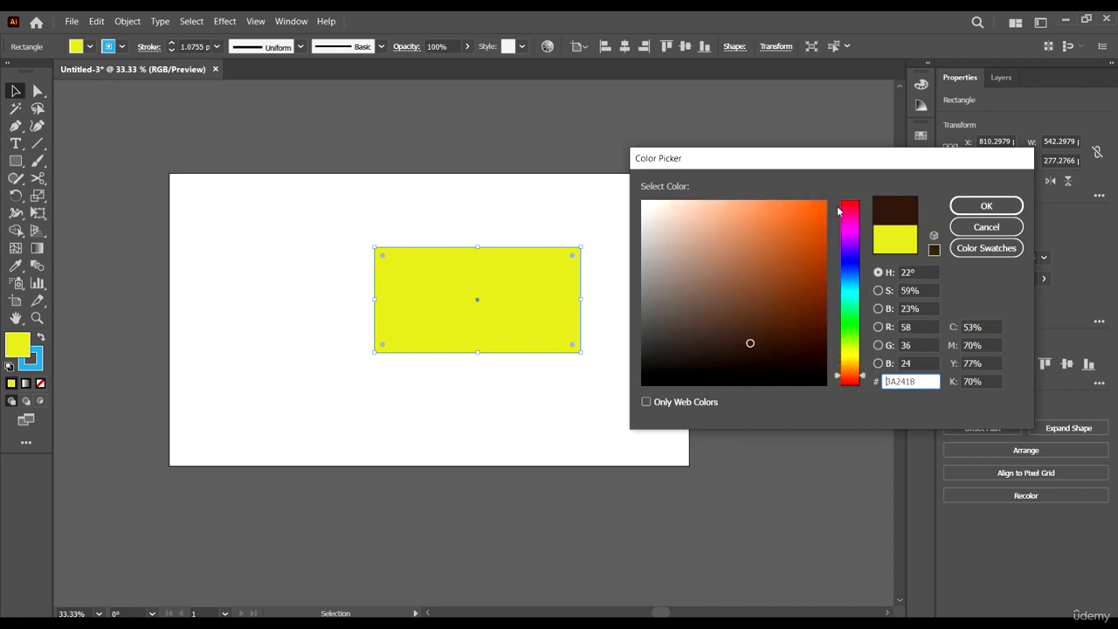
left_click_drag(732, 162, 720, 174)
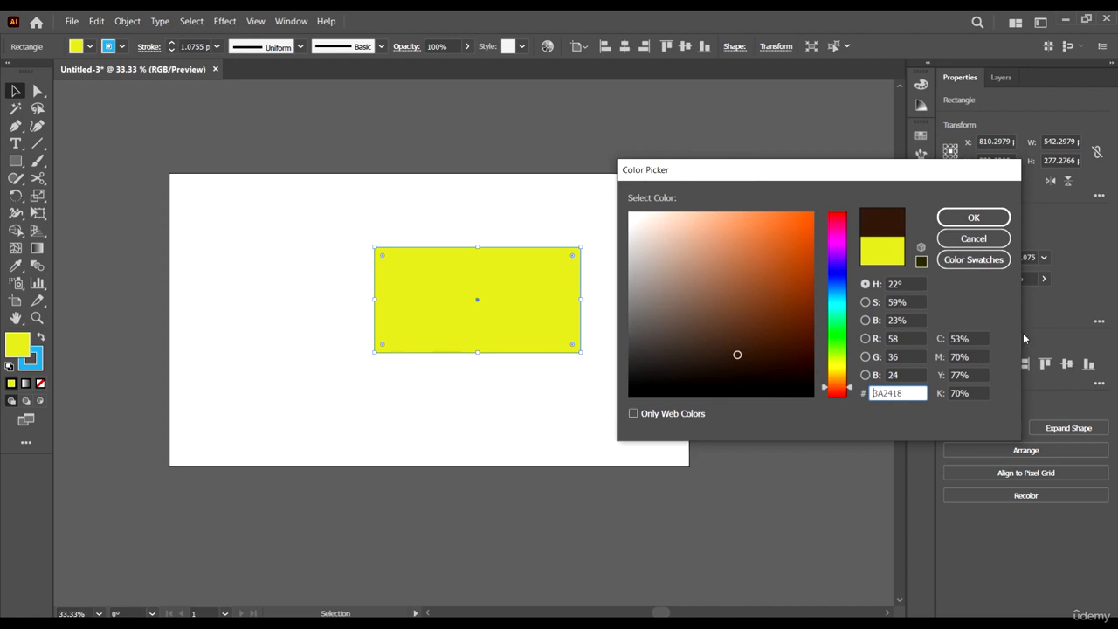
Look through the Color Picker's list of color swatches and return to the color models
left_click(978, 260)
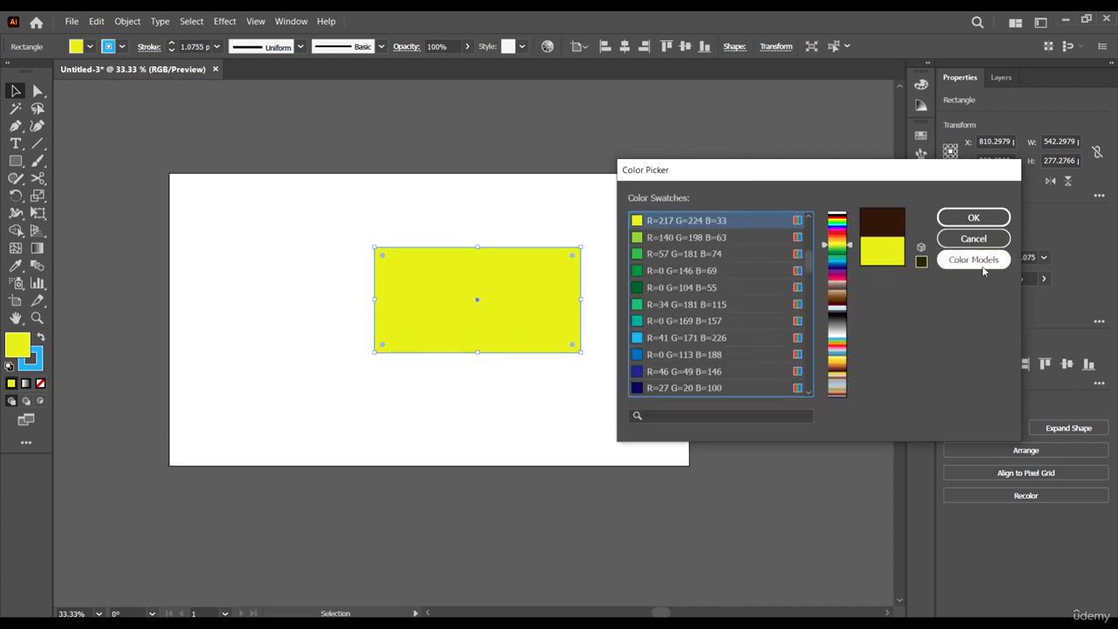
scroll(786, 248, "up", 5)
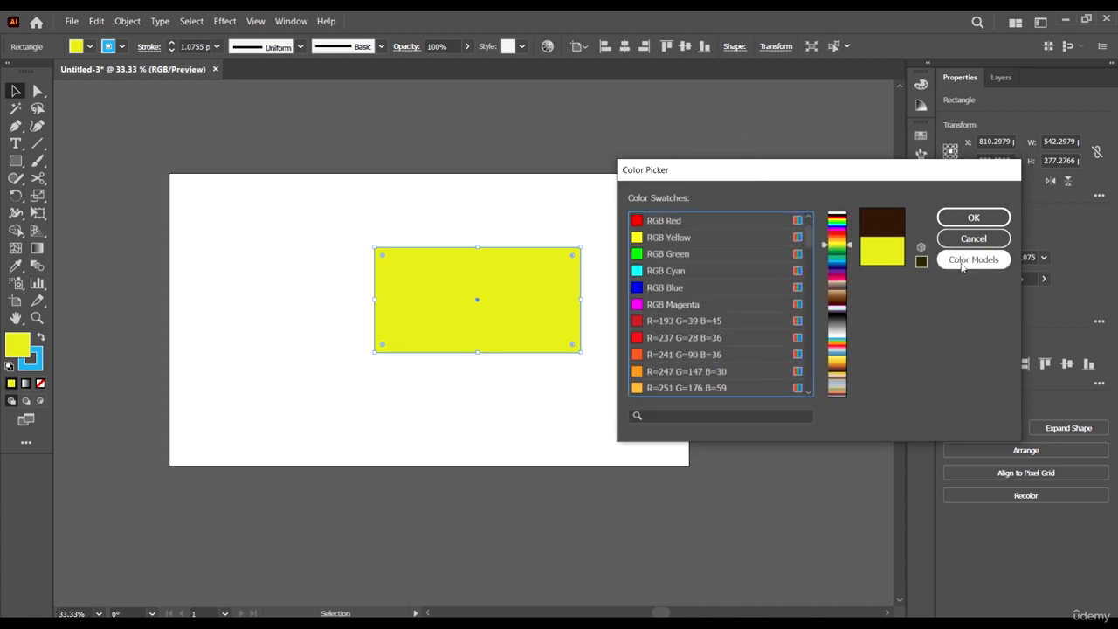
scroll(712, 249, "up", 1)
scroll(715, 249, "down", 2)
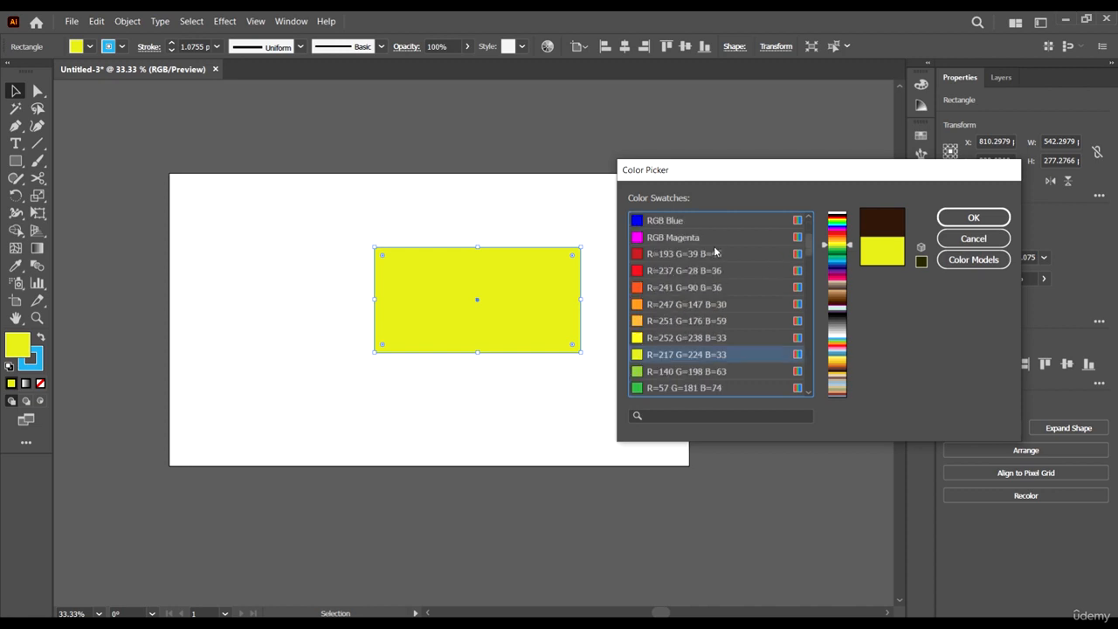
scroll(717, 250, "up", 2)
left_click(972, 266)
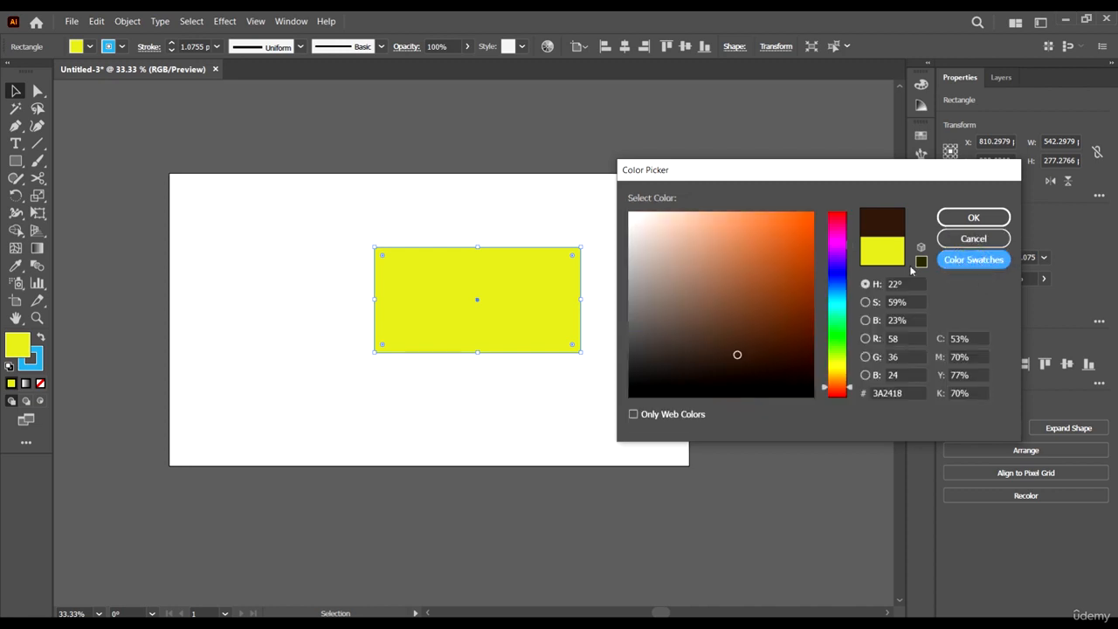
Pick the reddish brown 772F07 and switch the spectrum through saturation, brightness, red and green, ending on blue
left_click_drag(766, 280, 802, 310)
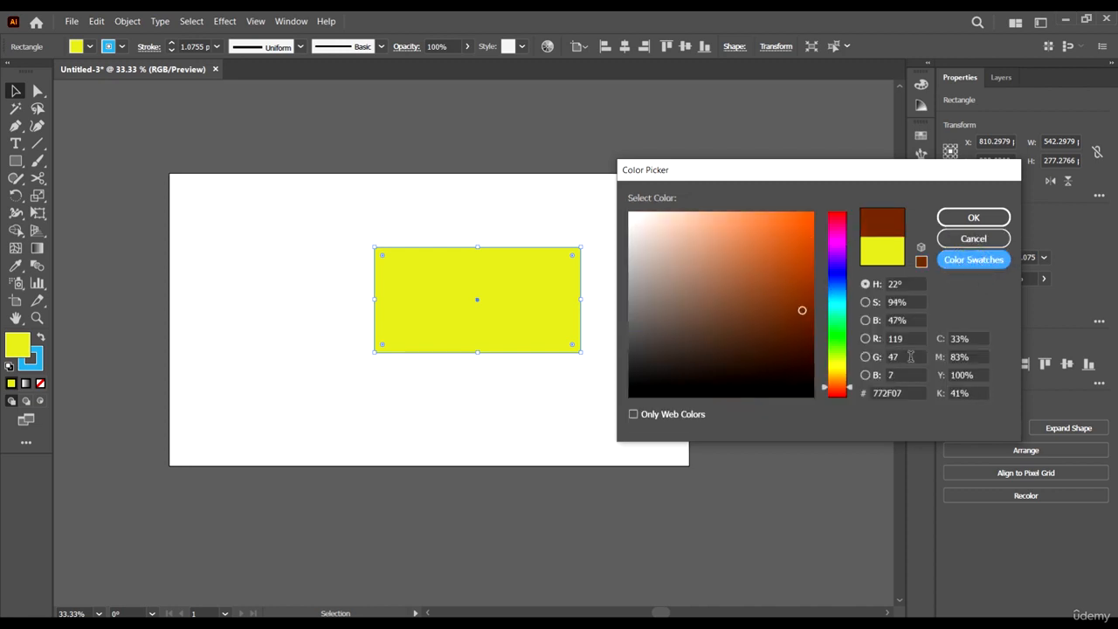
left_click(865, 302)
left_click(865, 321)
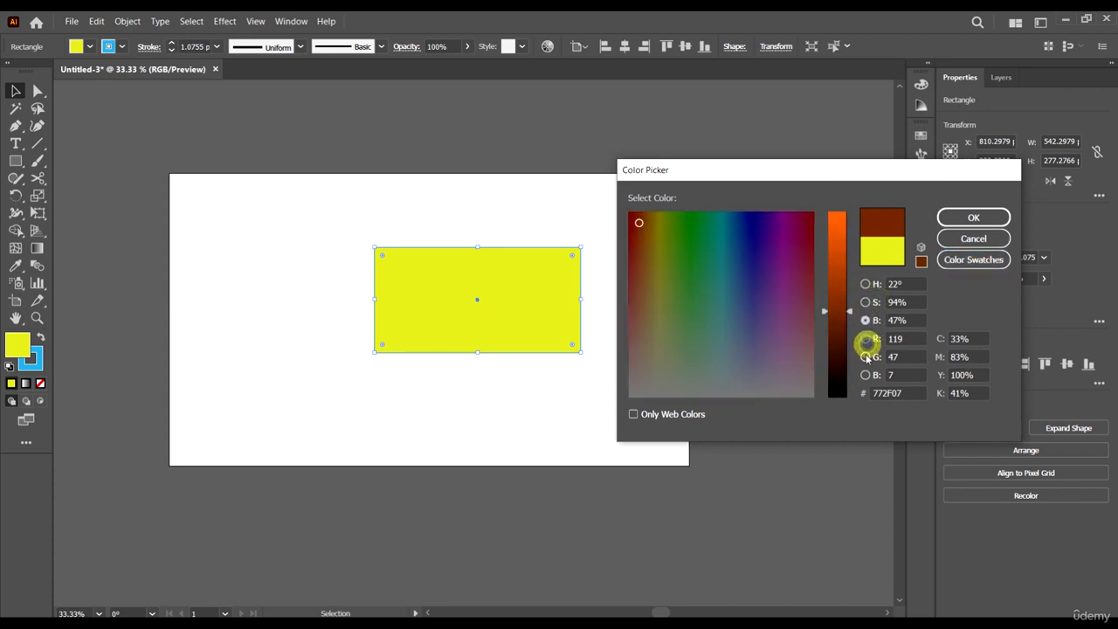
left_click(865, 338)
left_click(865, 357)
left_click(865, 375)
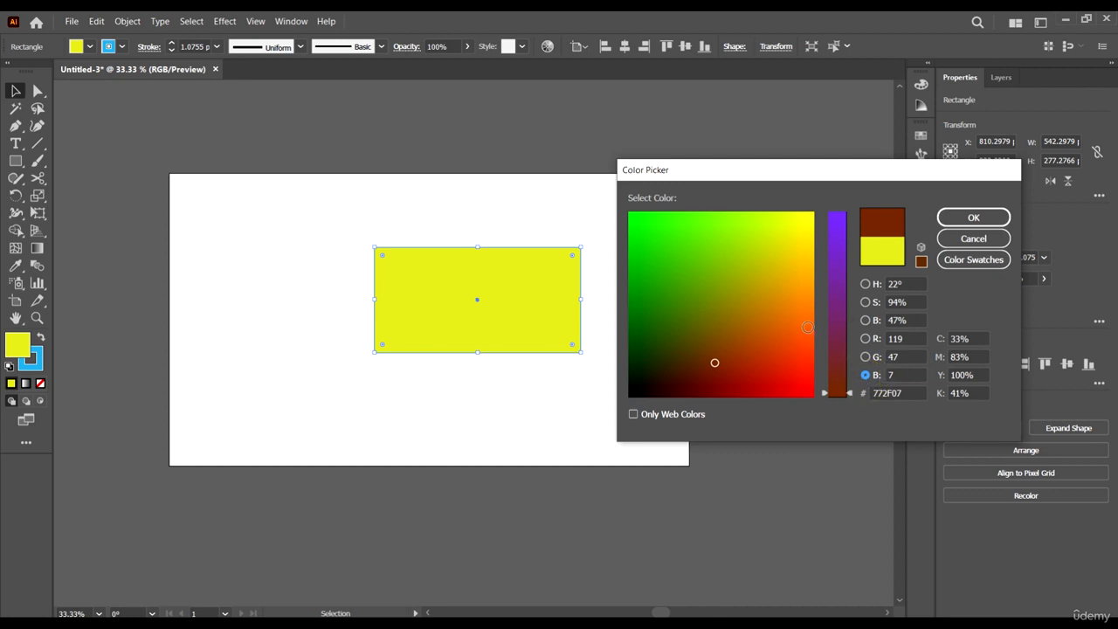
Pick the teal 3DA186 in the blue-based spectrum and apply it as the rectangle's fill
mouse_move(793, 321)
left_mouse_down()
mouse_move(804, 272)
mouse_move(781, 366)
left_mouse_up()
mouse_move(745, 298)
left_mouse_down()
mouse_move(751, 305)
mouse_move(709, 287)
mouse_move(656, 307)
mouse_move(671, 324)
mouse_move(673, 280)
left_mouse_up()
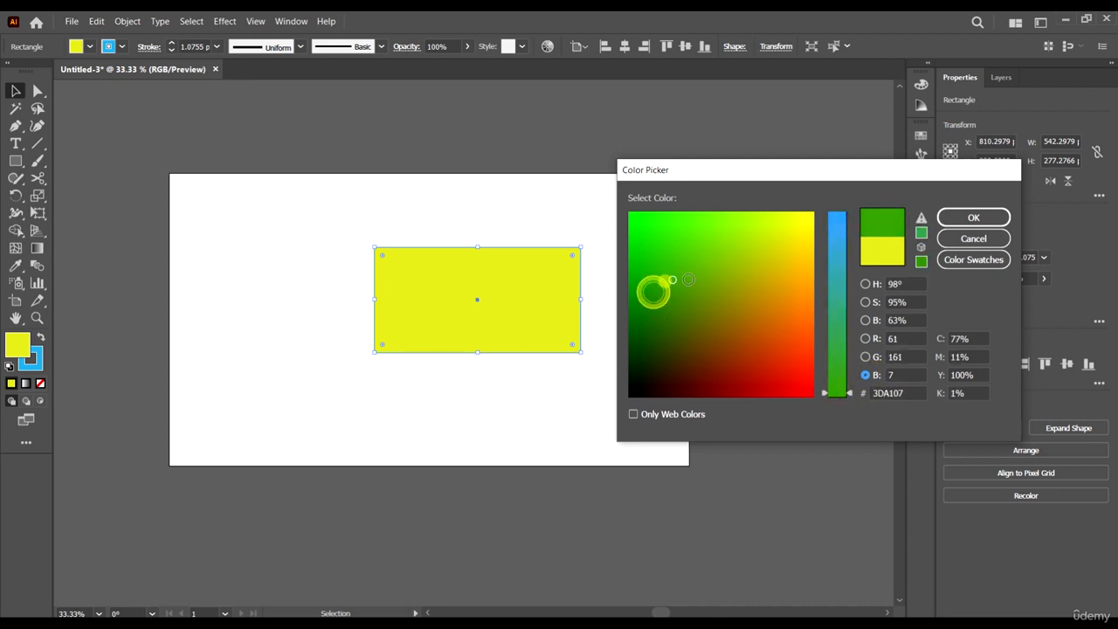
mouse_move(835, 273)
left_mouse_down()
mouse_move(836, 262)
mouse_move(839, 293)
left_mouse_up()
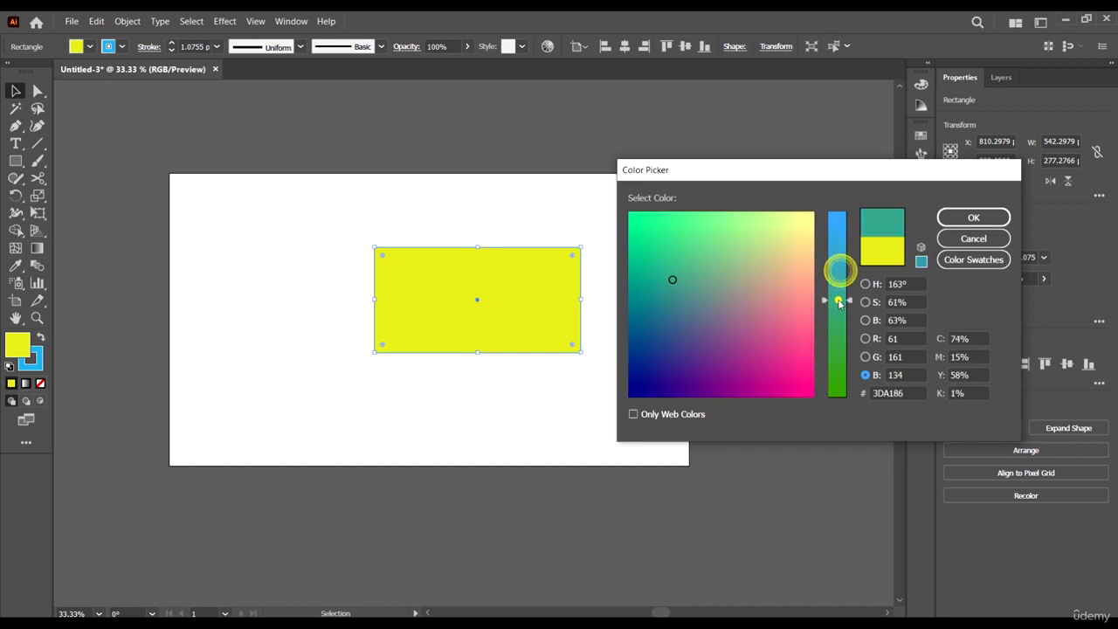
left_click(974, 217)
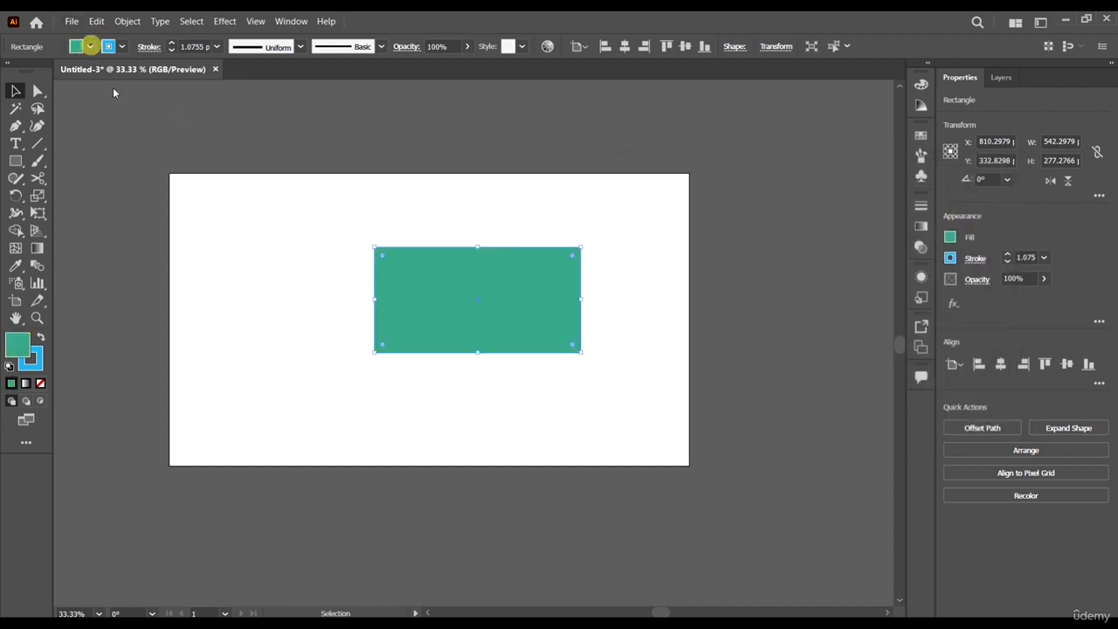
Save the teal fill as a global process-color swatch named R=61 G=161 B=134 and move the rectangle toward the artboard's left side
left_click(88, 47)
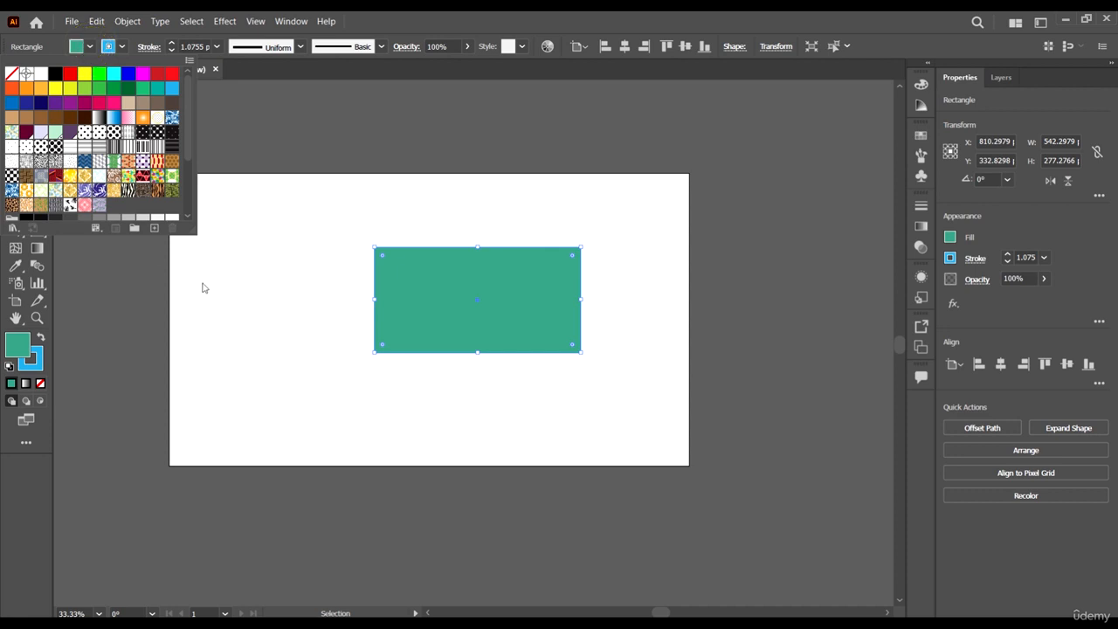
left_click(154, 228)
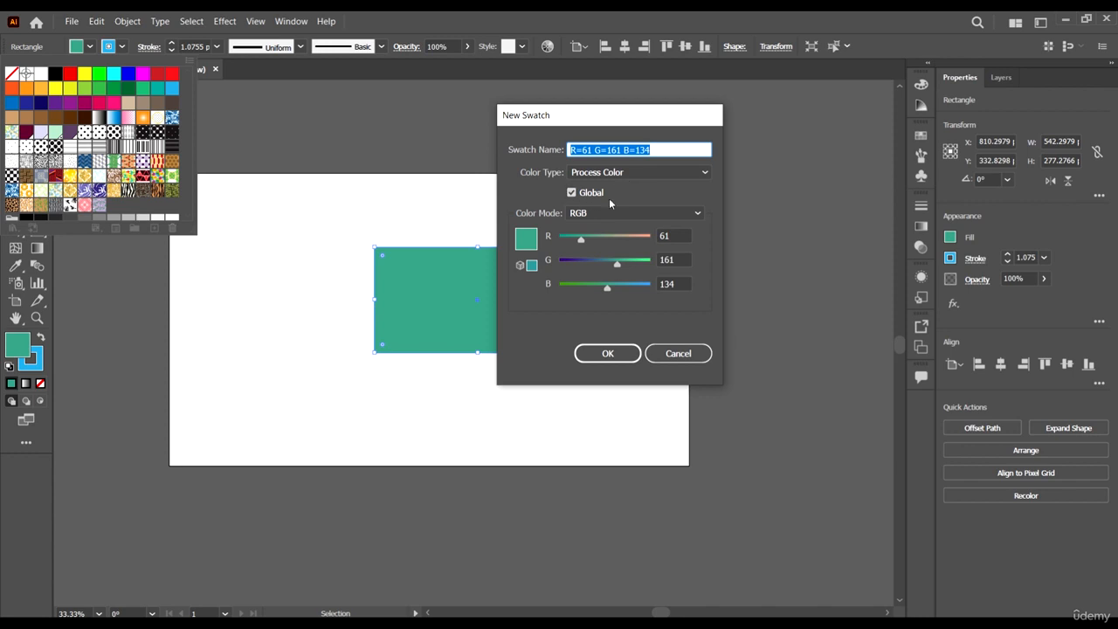
left_click(608, 354)
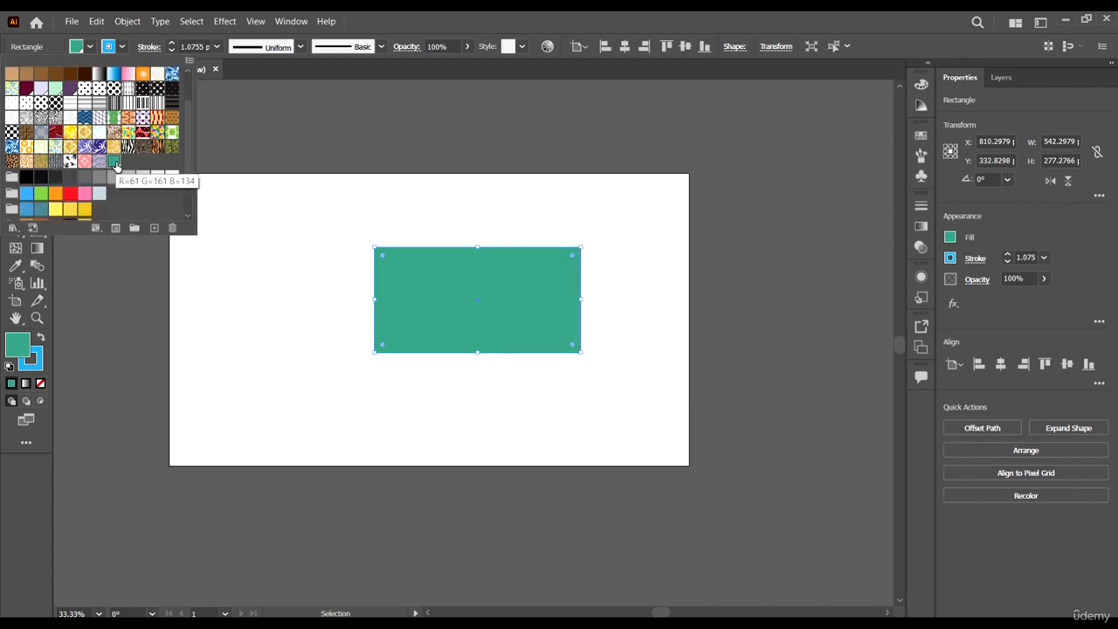
left_click(477, 327)
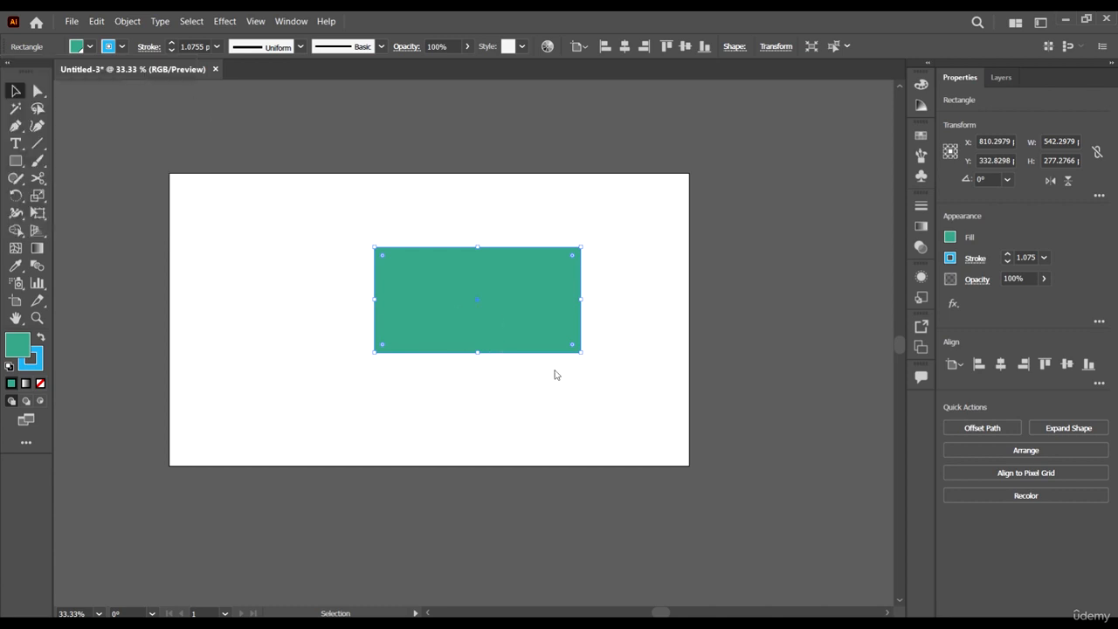
left_click_drag(519, 325, 413, 321)
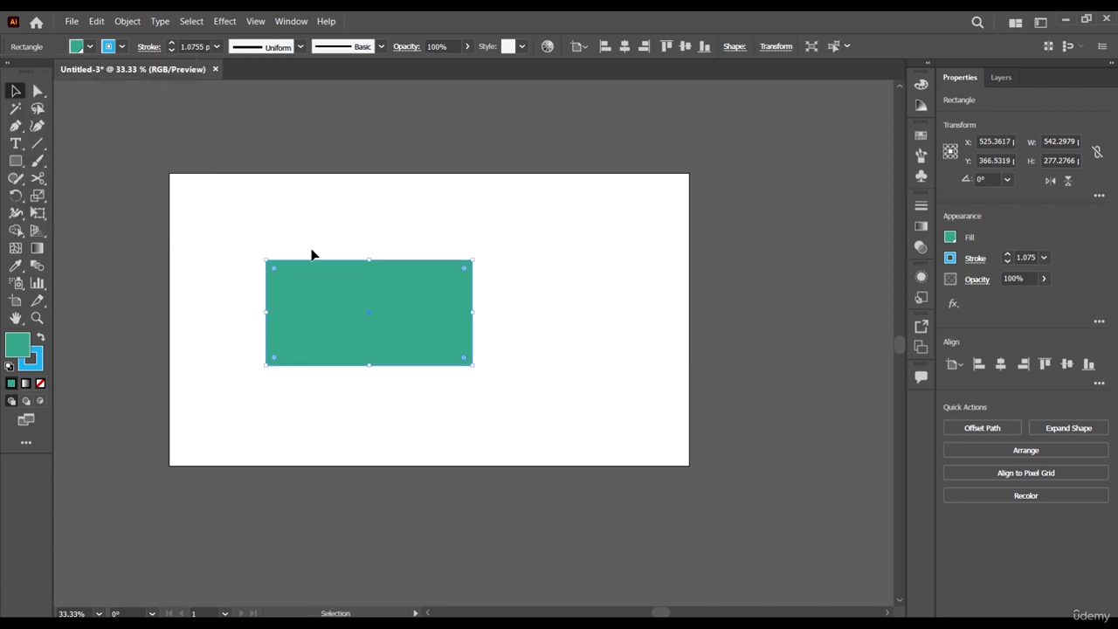
Delete the teal rectangle and display the Color panel with a taller spectrum
left_click(341, 296)
key("Delete")
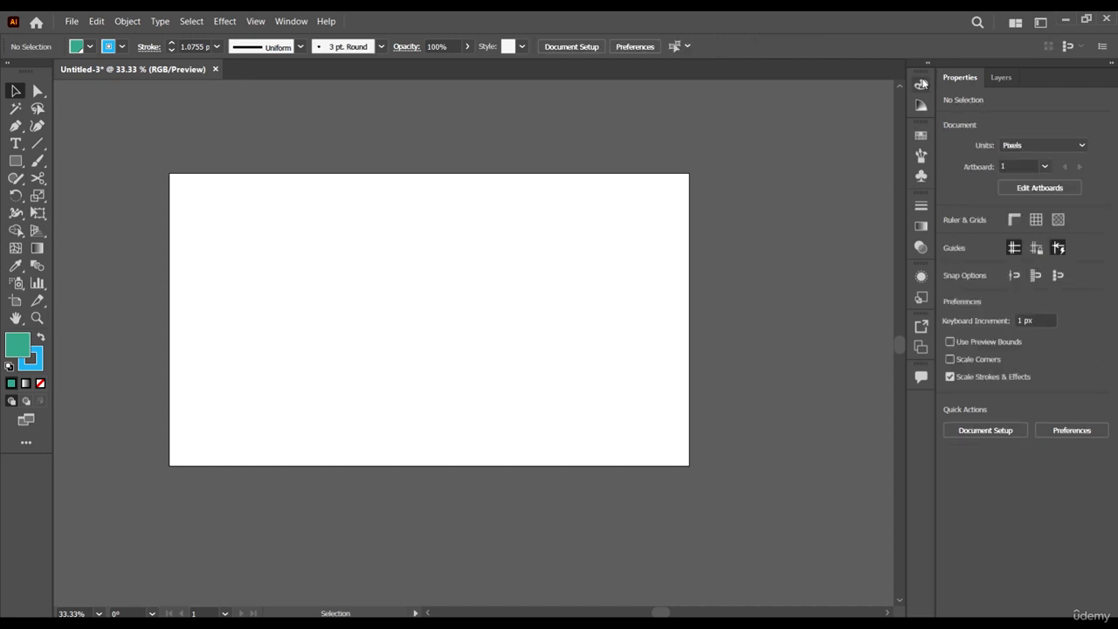
left_click(922, 84)
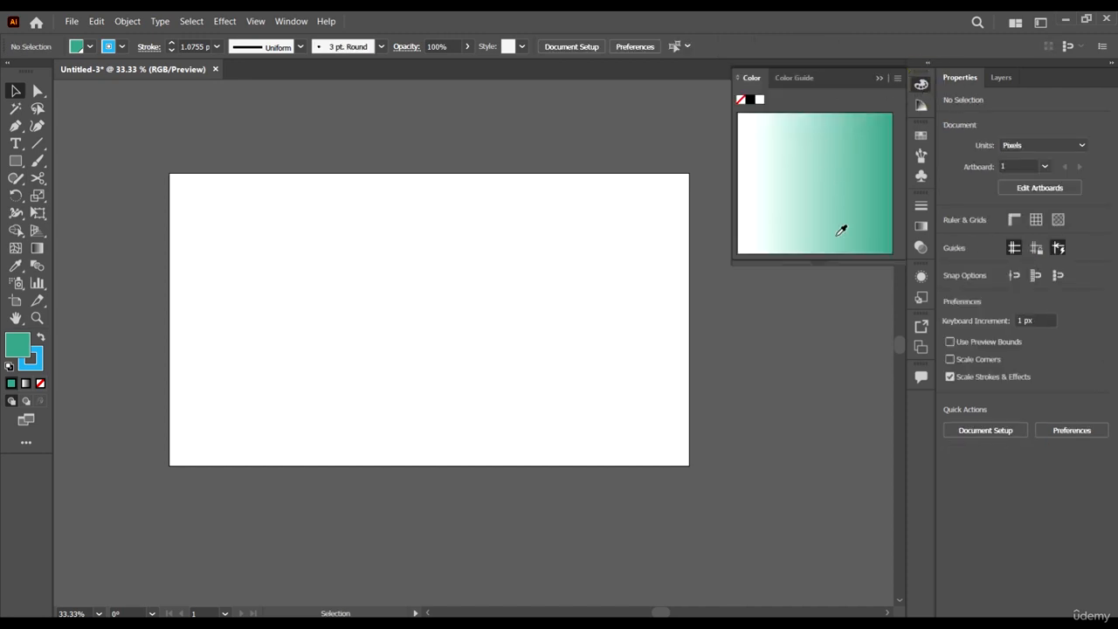
left_click_drag(829, 260, 829, 295)
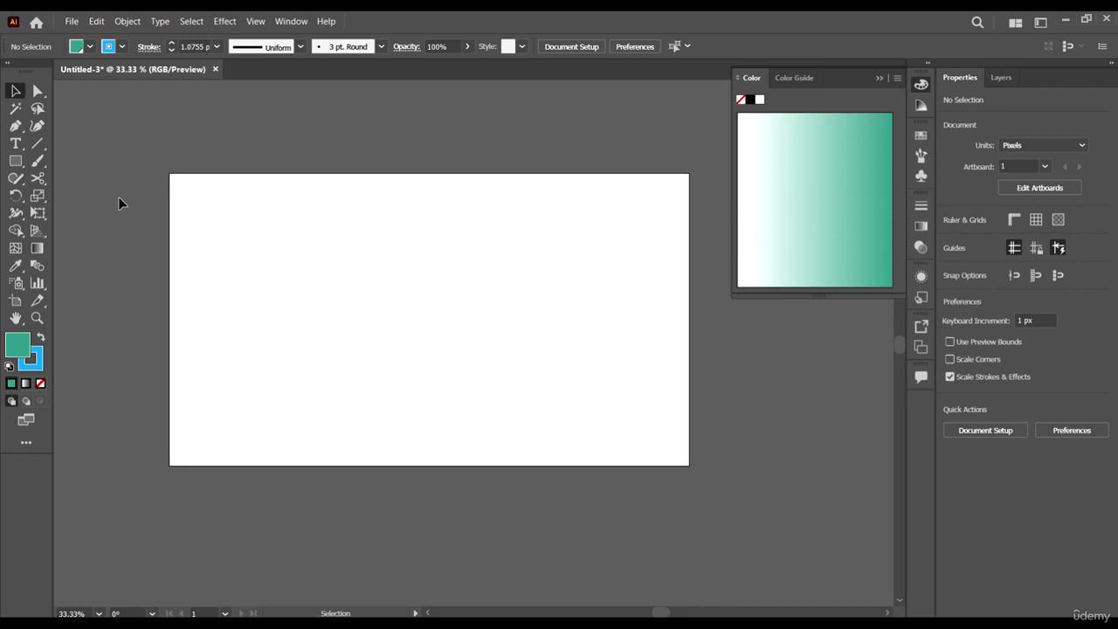
Draw a rectangle about 320 by 202 px near the middle of the artboard
left_click(16, 160)
left_click_drag(362, 257, 485, 335)
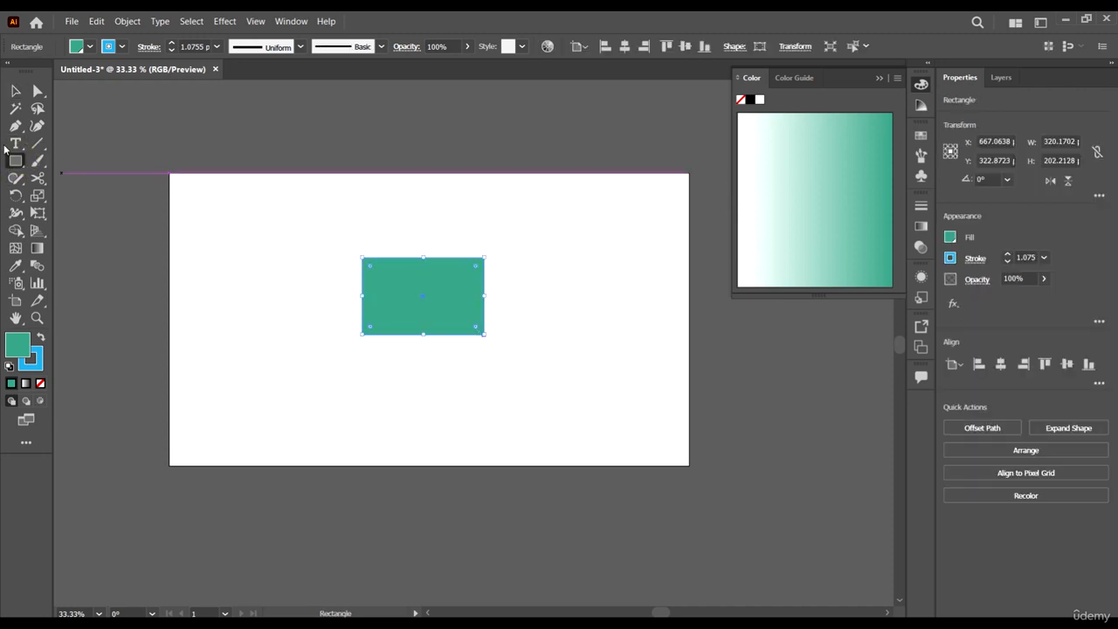
left_click(15, 90)
Fill the new rectangle with the bright green 00FF00 swatch and move it slightly up and to the right
left_click(89, 46)
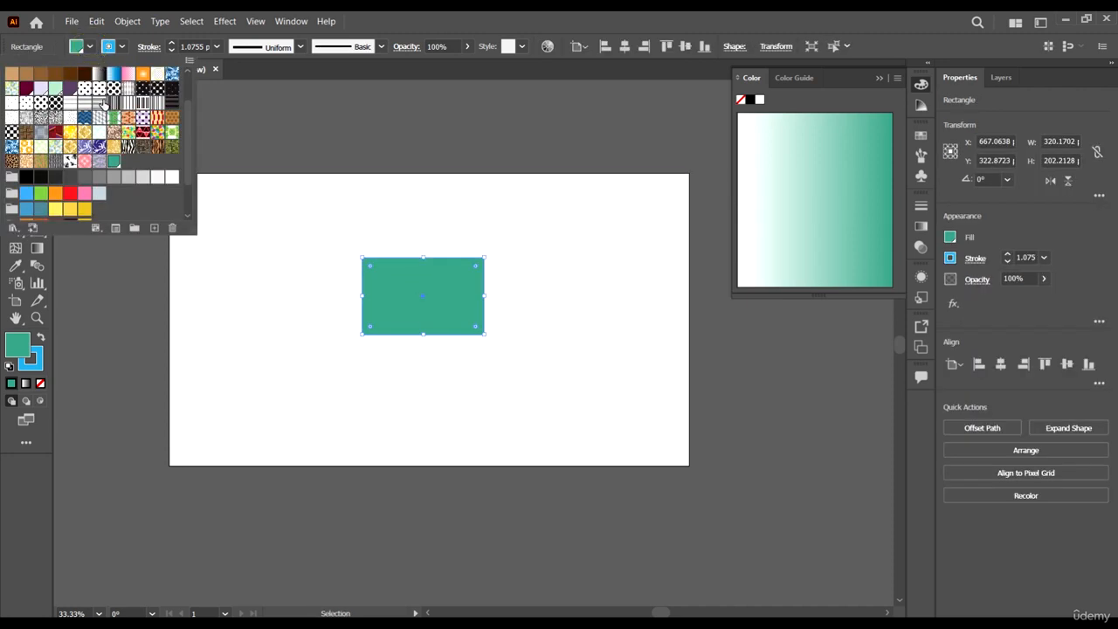
scroll(137, 97, "up", 2)
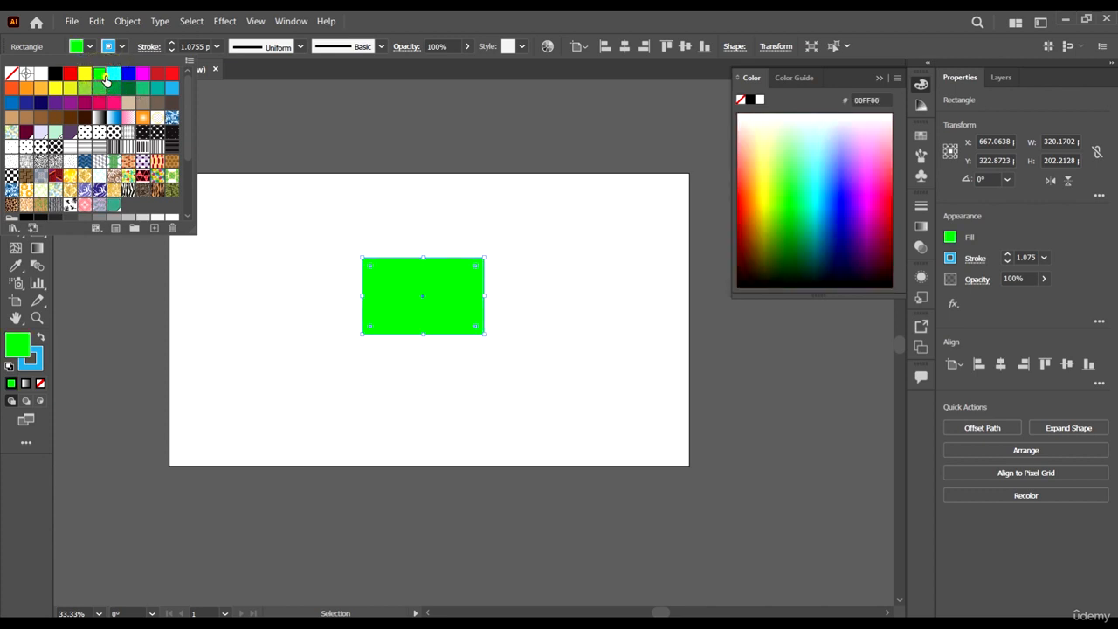
left_click(422, 312)
left_click_drag(443, 315, 464, 302)
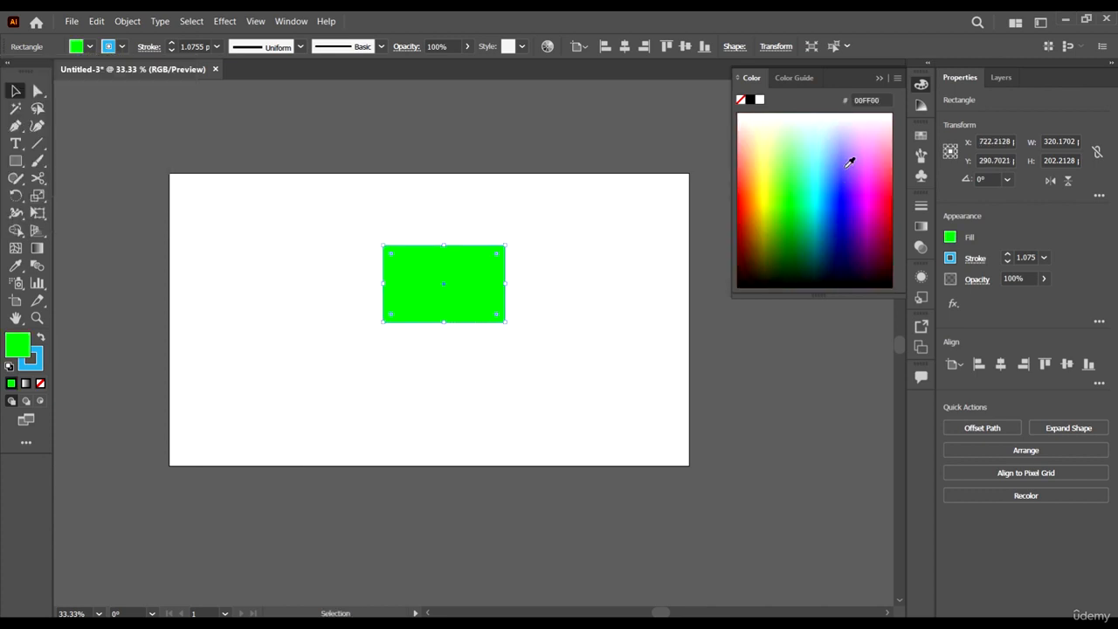
Widen the Color panel and sample spectrum fills for the rectangle, from blue 0073F4 to the orange-red FF715A
left_click_drag(732, 175, 638, 174)
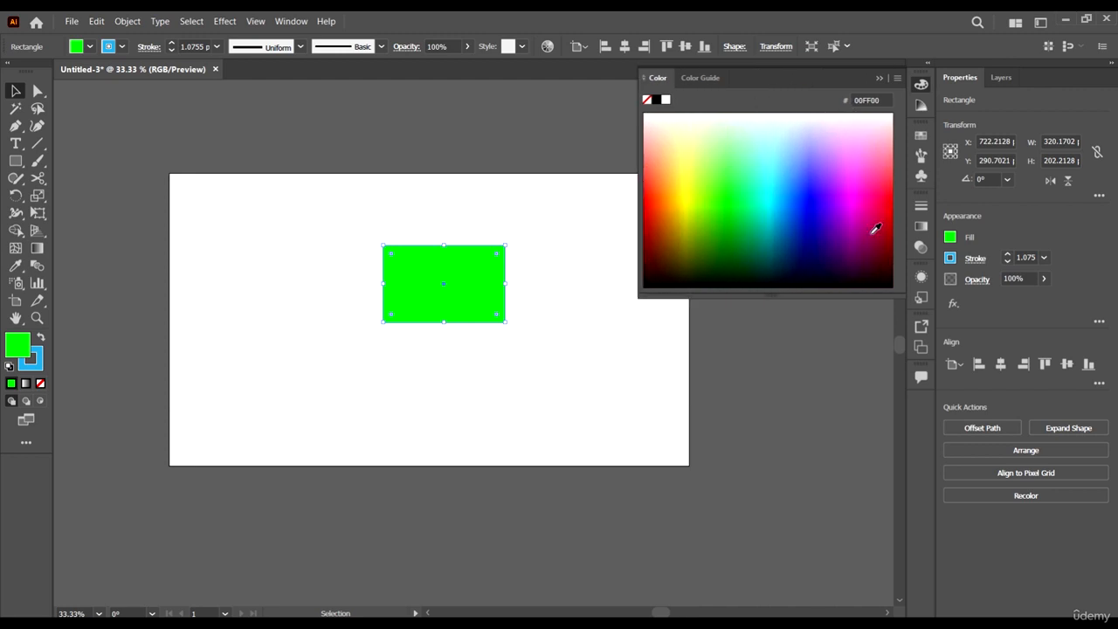
left_click(793, 203)
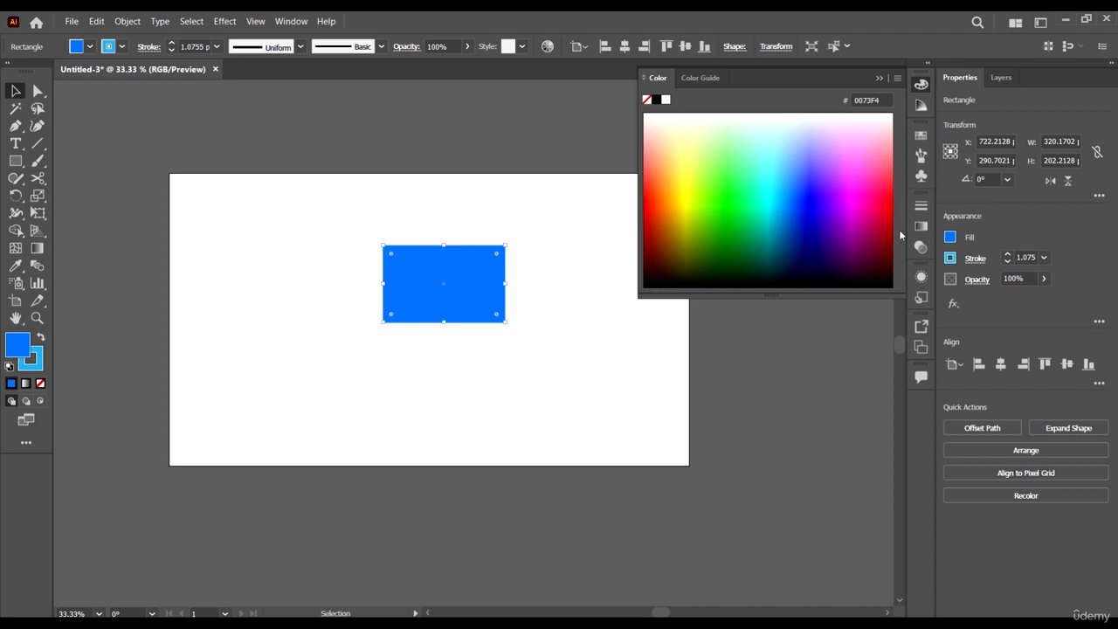
left_click(655, 180)
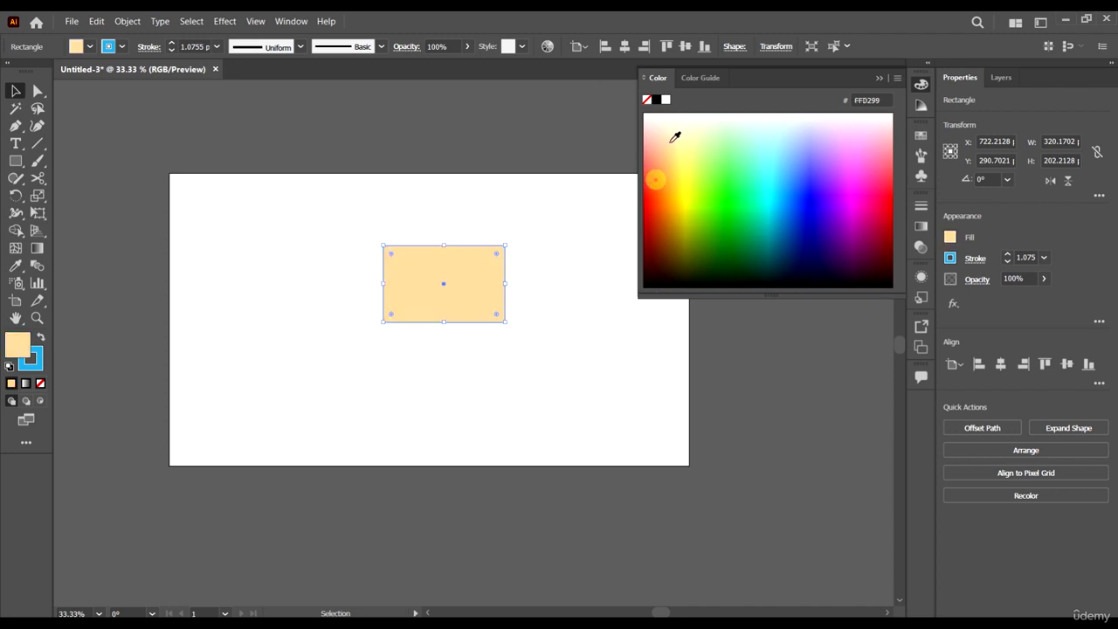
left_click(662, 176)
left_click(662, 235)
left_click(660, 144)
left_click(652, 164)
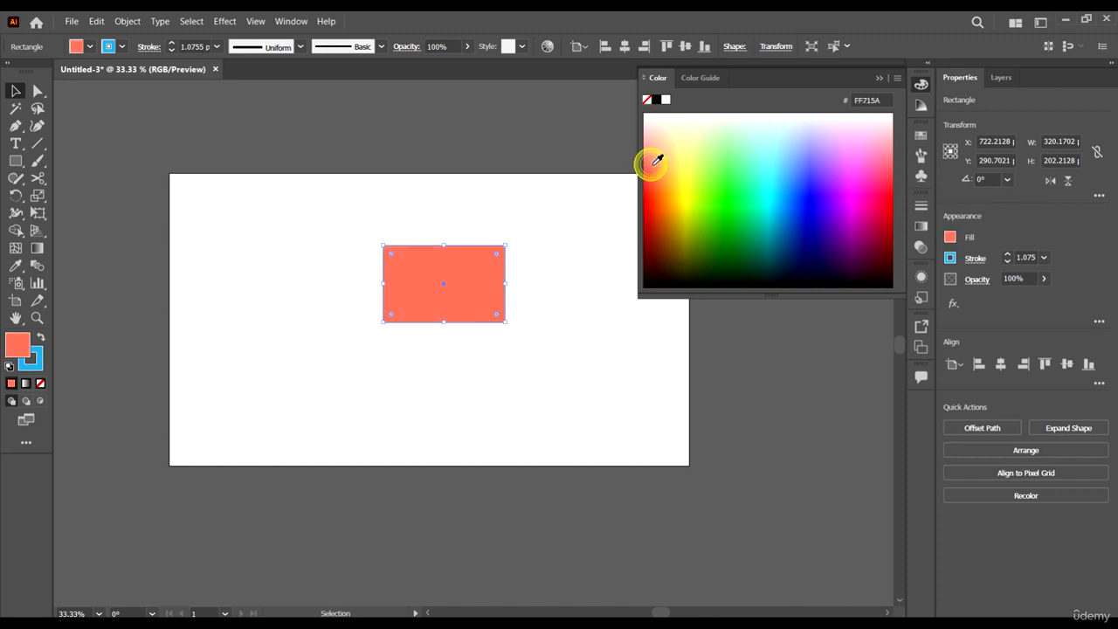
Sample more fills across the spectrum's warm, green and blue areas, ending on the light pink FF9EED
left_click(661, 159)
left_click(682, 172)
left_click(669, 192)
left_click(729, 218)
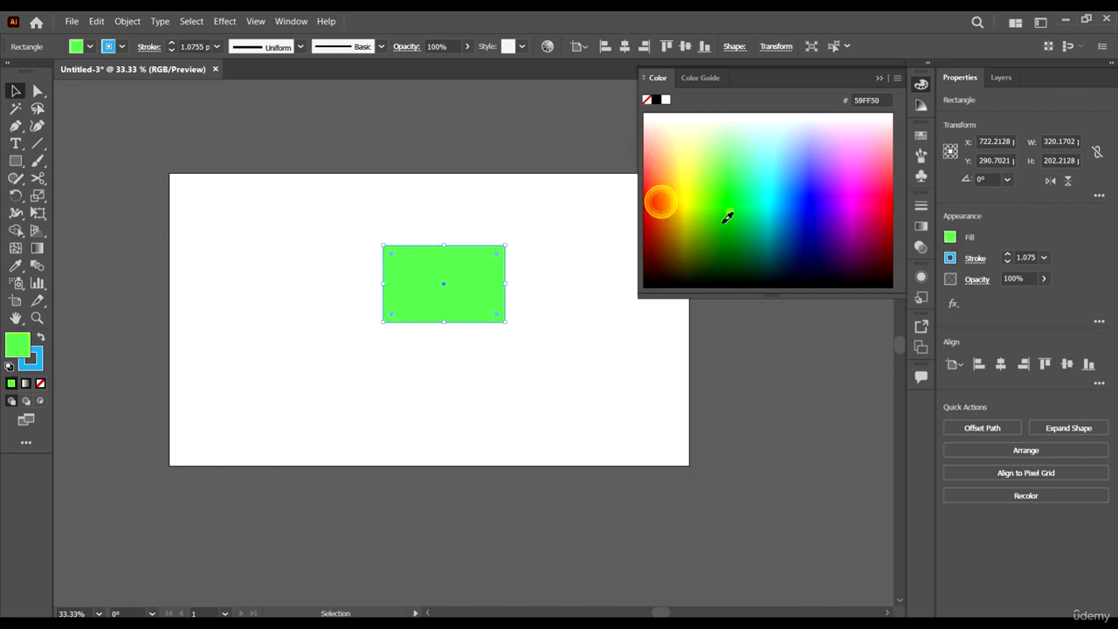
left_click(726, 234)
left_click(805, 233)
left_click(793, 200)
left_click(809, 150)
left_click(837, 146)
left_click(858, 146)
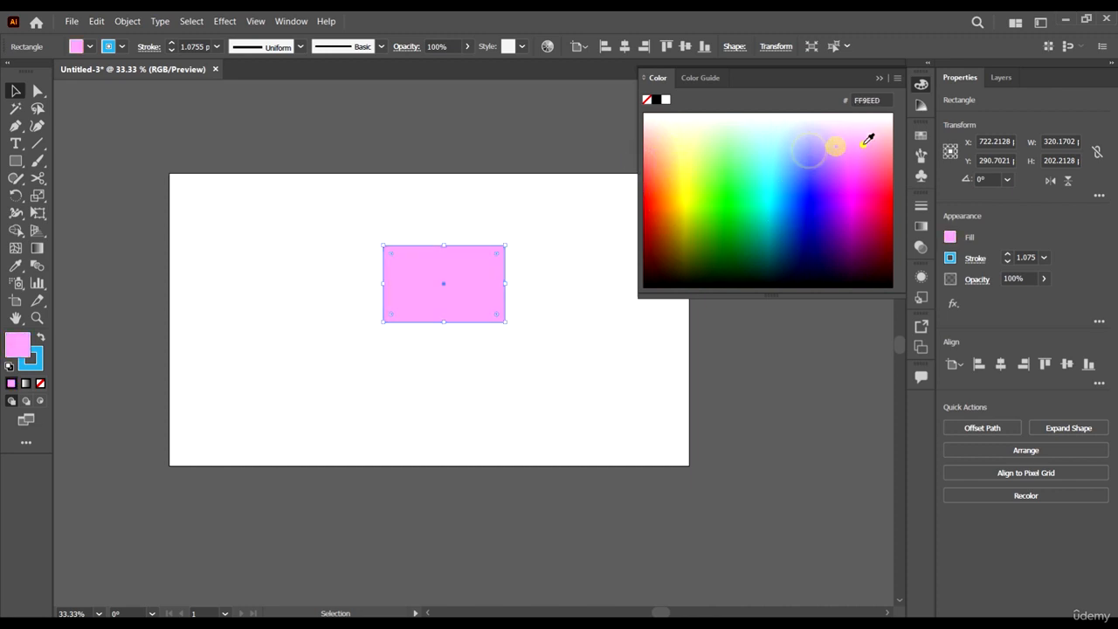
Sample pink and magenta fills in the spectrum and select the hex code, ending on the purple-magenta BD00B3
left_click(867, 195)
left_click_drag(882, 101, 874, 102)
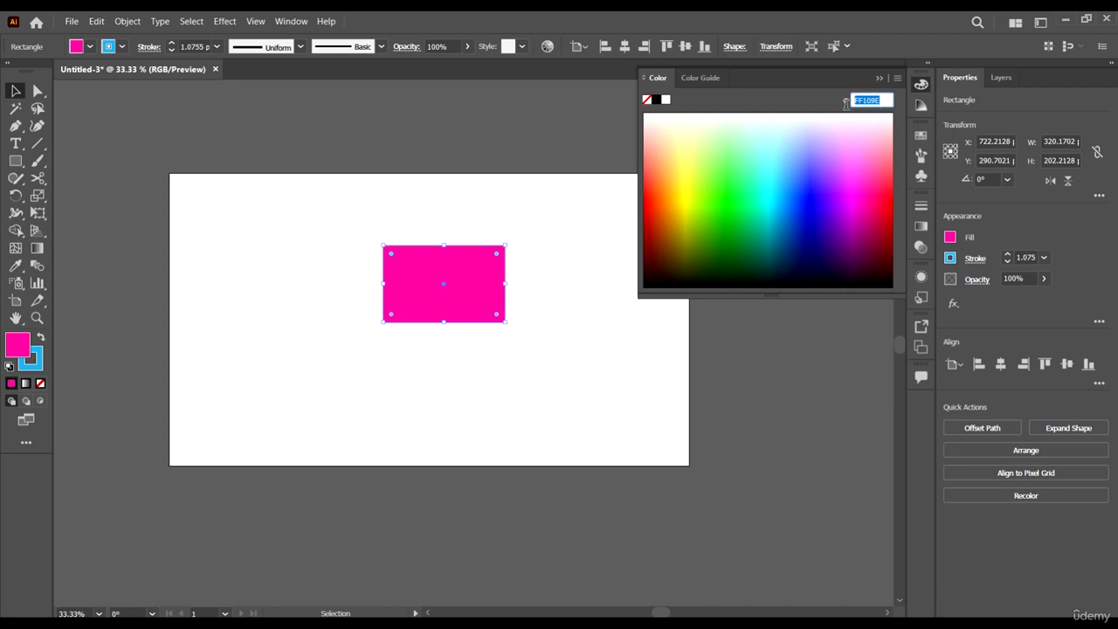
left_click(826, 159)
left_click(852, 198)
left_click(850, 179)
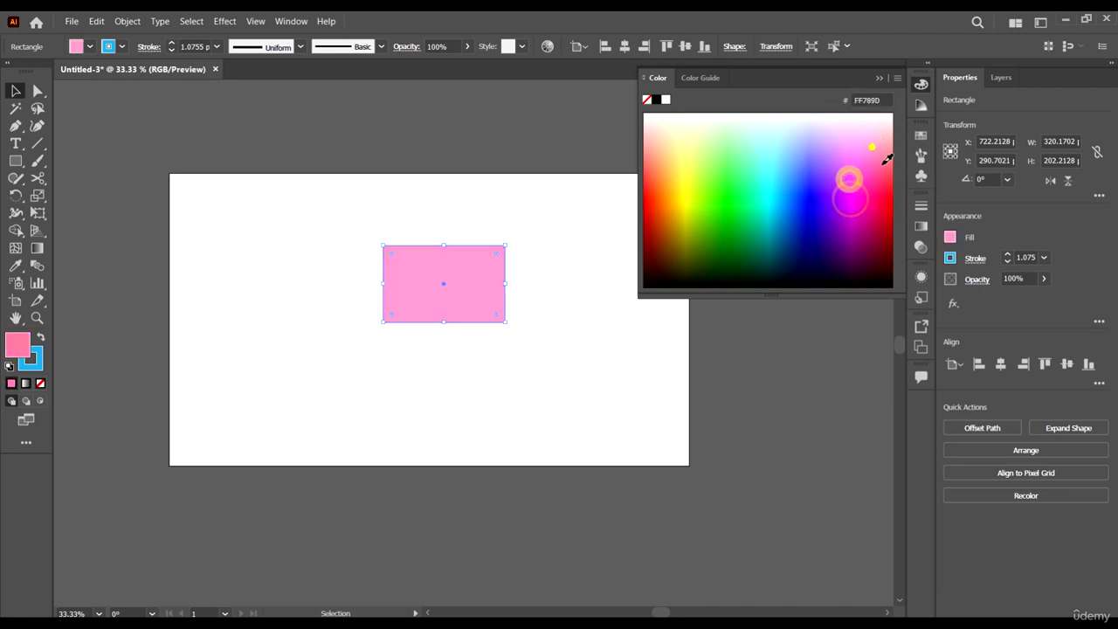
left_click(877, 187)
left_click(868, 219)
Show the Color panel's RGB options, enlarge its spectrum, and lower the fill's red value to 106
left_click(897, 77)
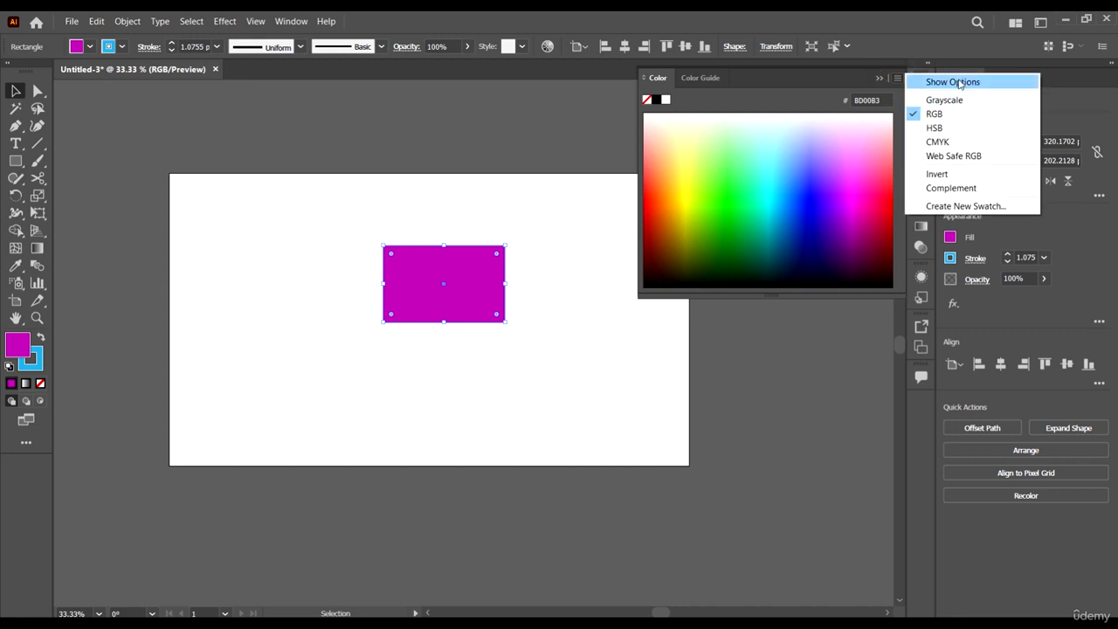
left_click(953, 82)
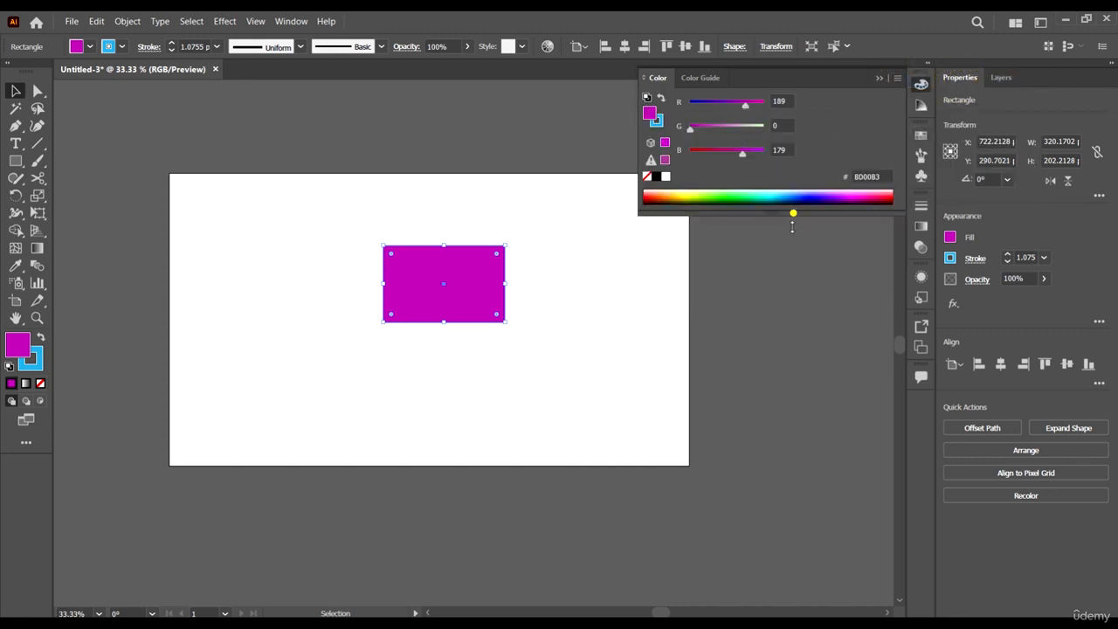
left_click_drag(794, 217, 798, 350)
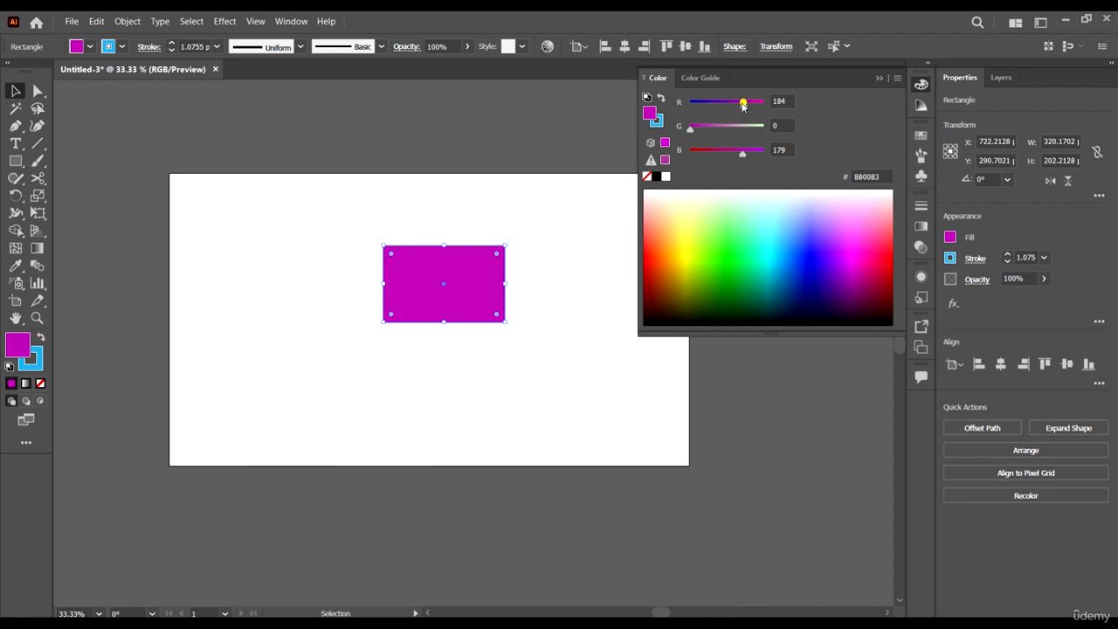
left_click_drag(743, 105, 720, 103)
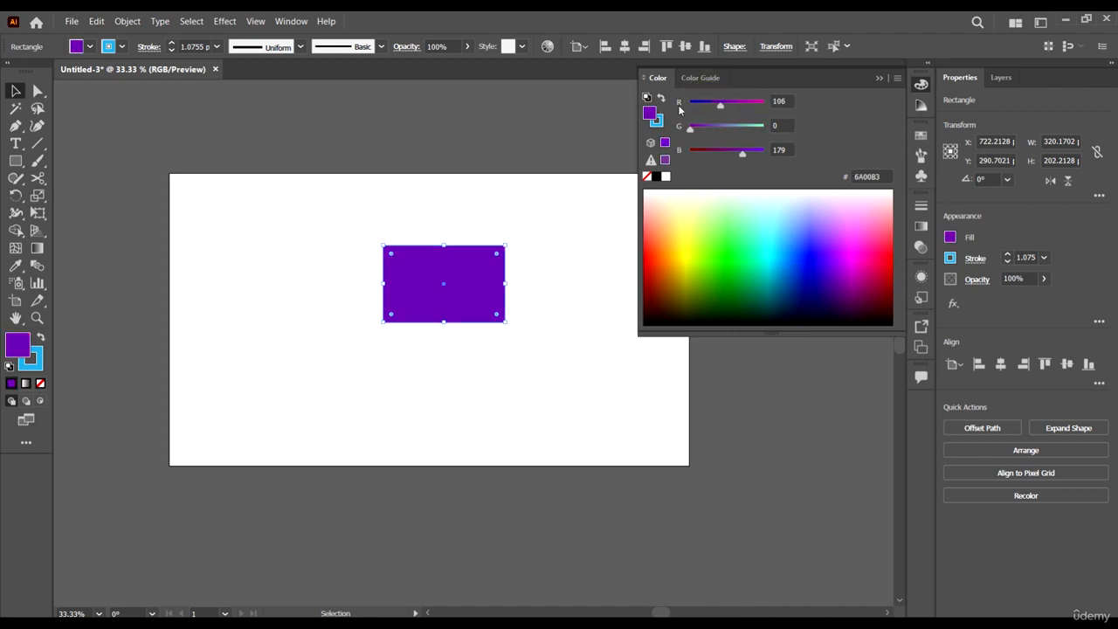
Switch the color controls between stroke and fill, and set the fill to R 116, G 200, B 16
left_click(660, 124)
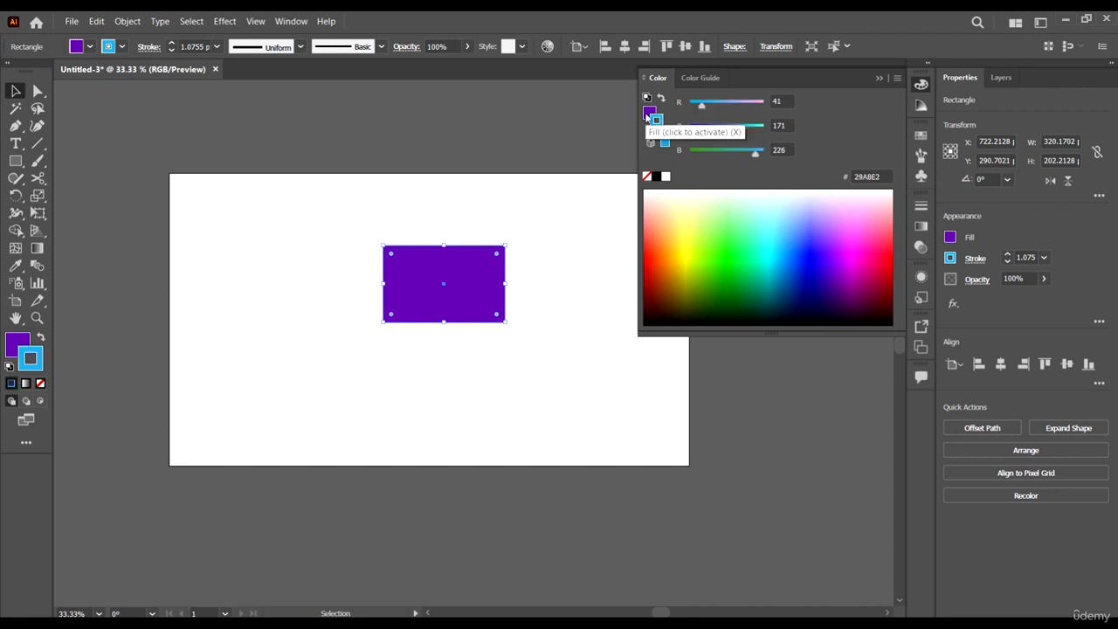
left_click(649, 113)
left_click(658, 120)
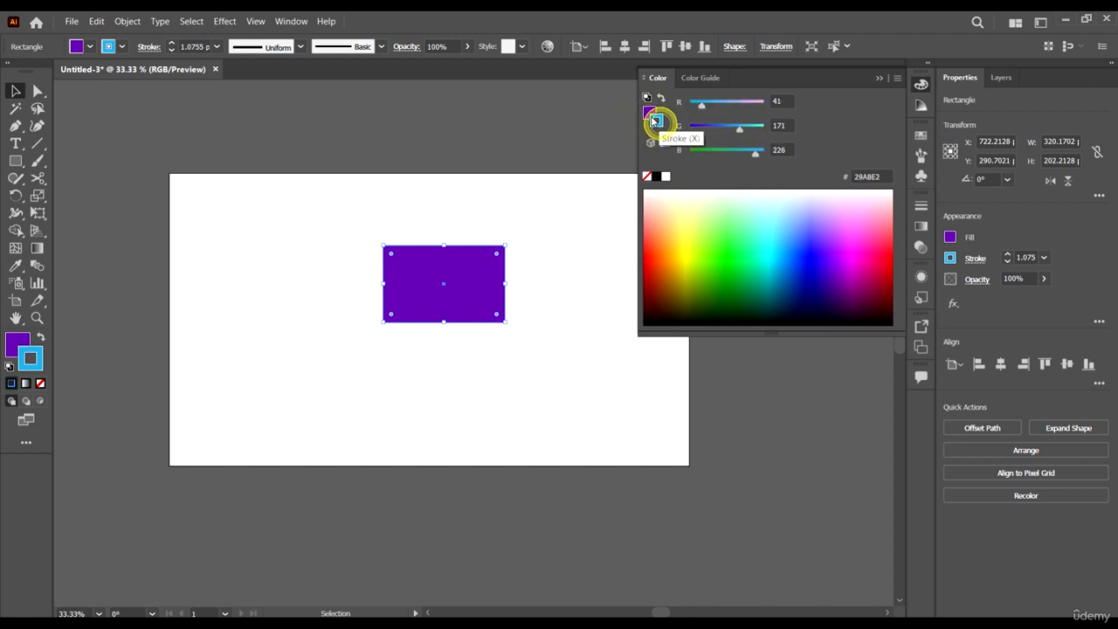
left_click(647, 113)
left_click(662, 125)
left_click(649, 112)
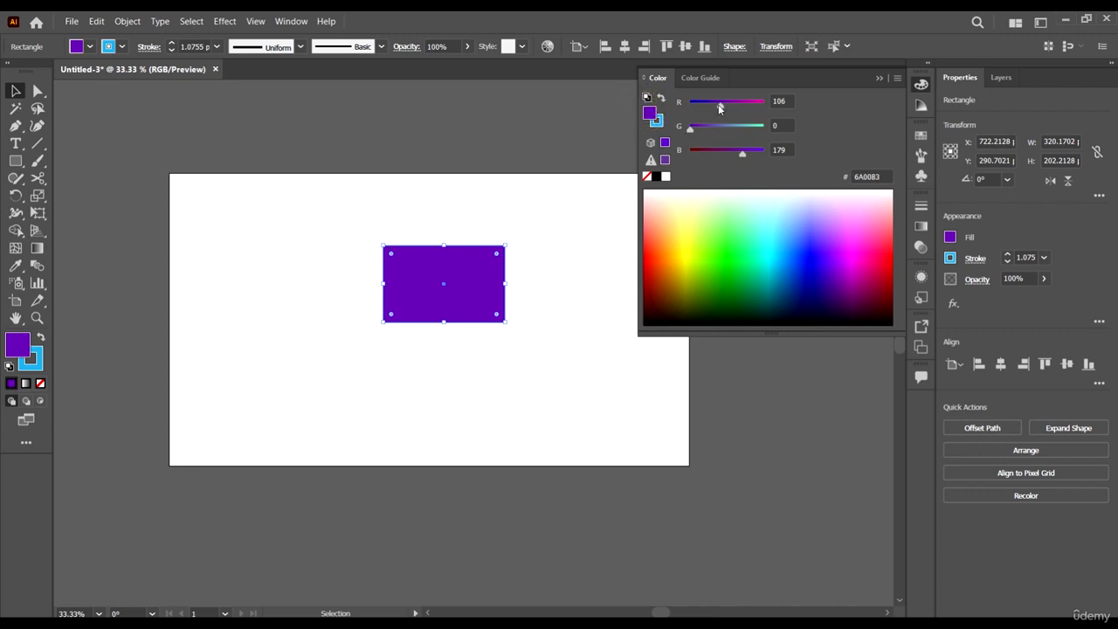
mouse_move(720, 105)
left_mouse_down()
mouse_move(691, 105)
mouse_move(731, 109)
mouse_move(723, 105)
mouse_move(748, 127)
mouse_move(694, 152)
left_mouse_up()
left_click_drag(882, 171, 856, 177)
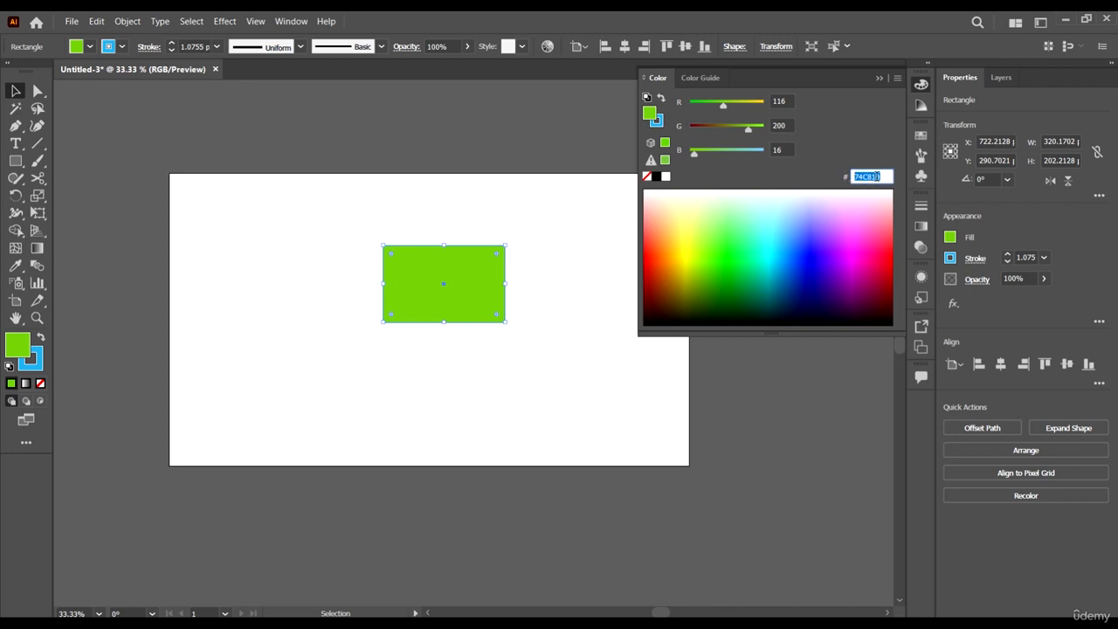
Cycle the rectangle's fill through black, white and none, and pick the magenta R 187, G 0, B 157 in the spectrum
left_click(656, 177)
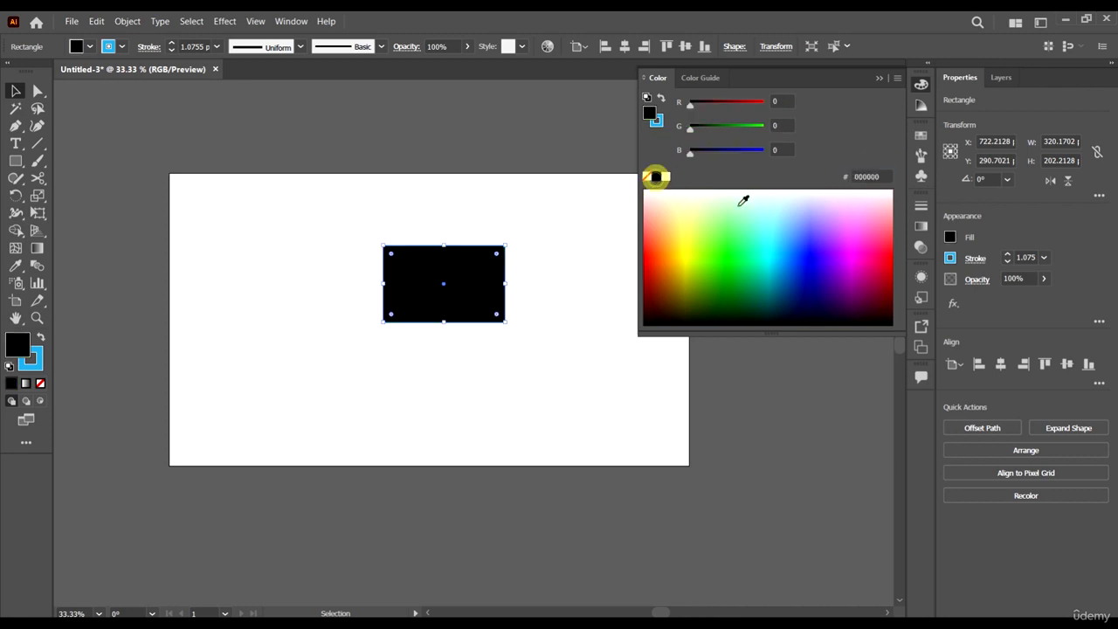
left_click(666, 177)
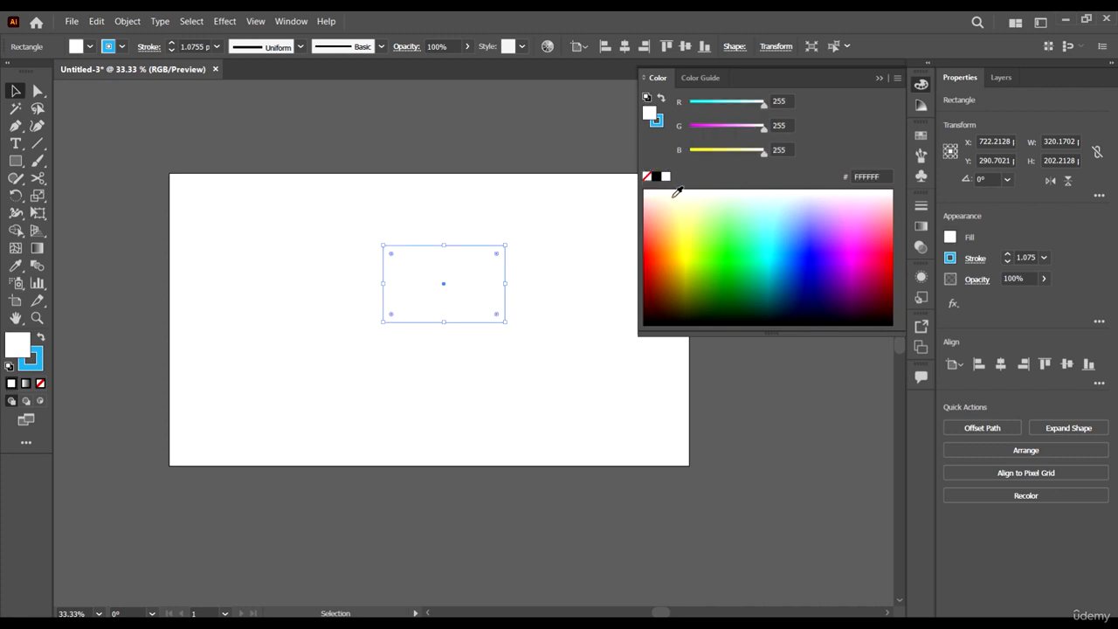
left_click(646, 177)
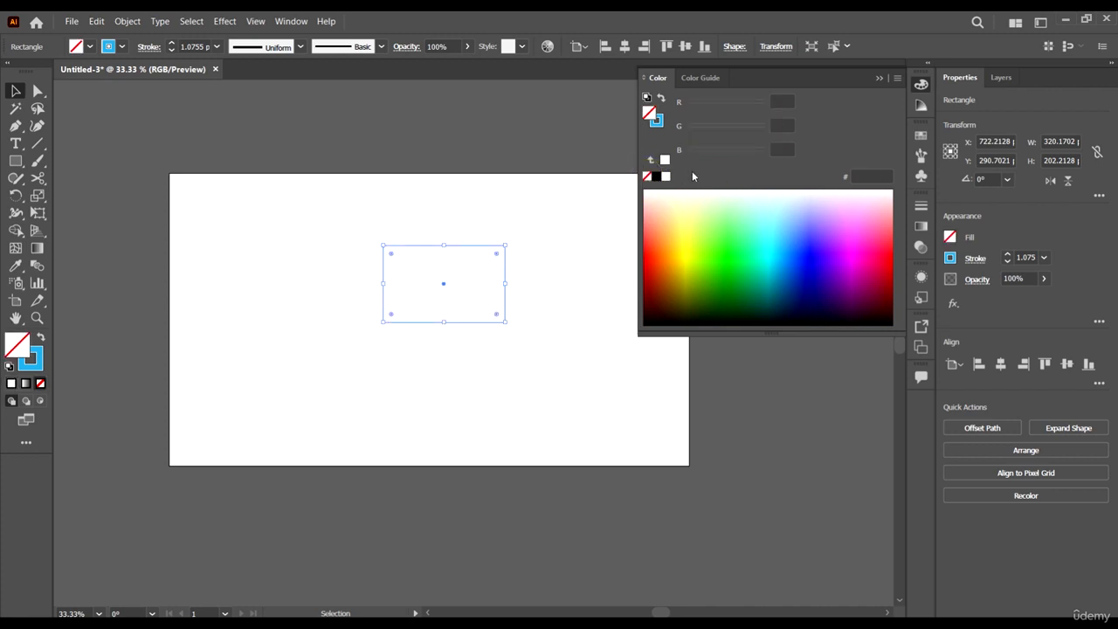
left_click(750, 231)
left_click_drag(751, 287, 854, 246)
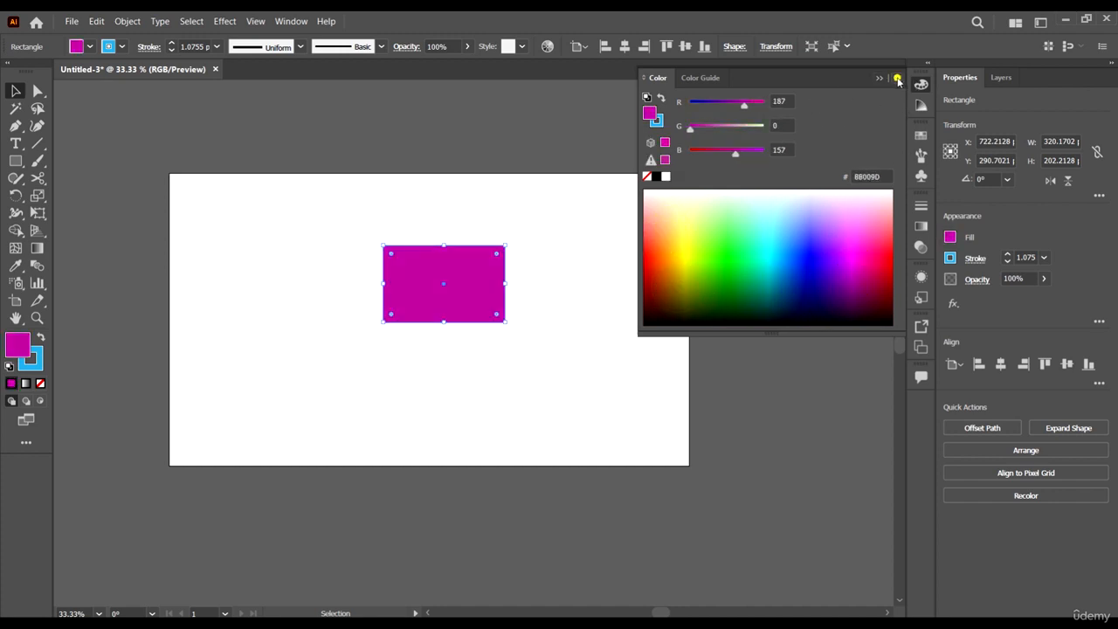
Switch the color model to Grayscale and set the fill to a near-black of K 91.37%
left_click(897, 78)
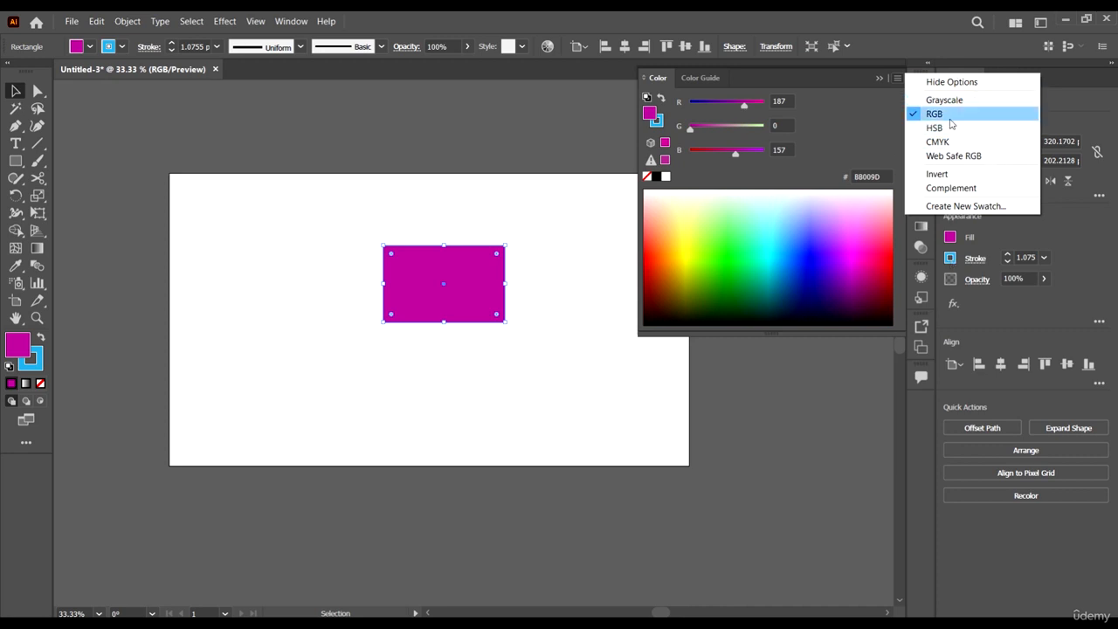
left_click(944, 108)
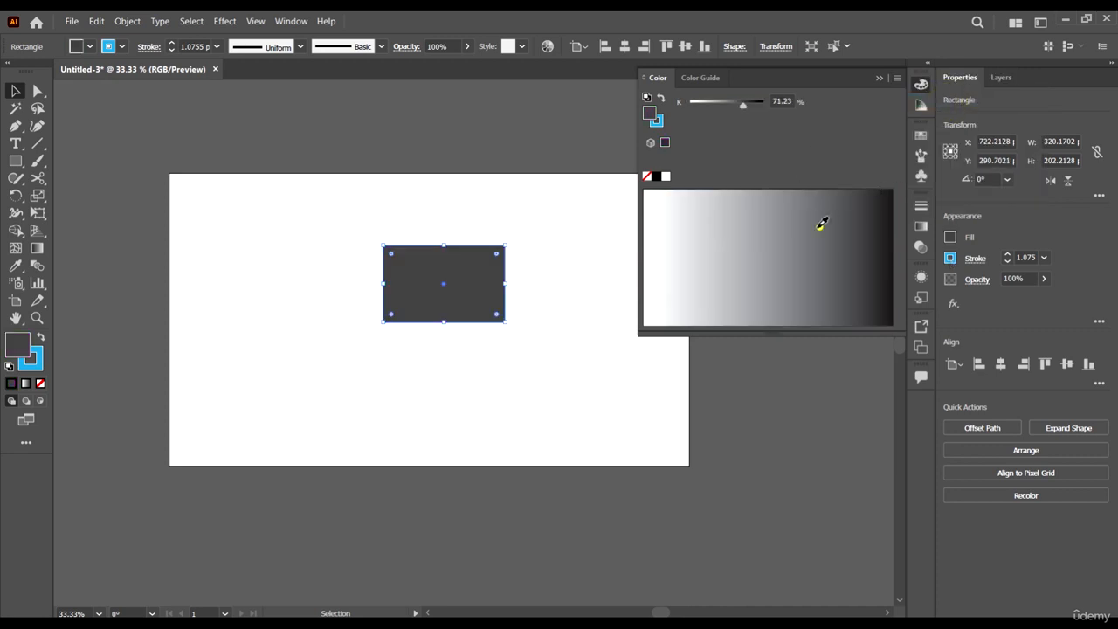
mouse_move(824, 224)
left_mouse_down()
mouse_move(844, 263)
mouse_move(777, 232)
mouse_move(630, 228)
mouse_move(841, 221)
left_mouse_up()
left_click(867, 224)
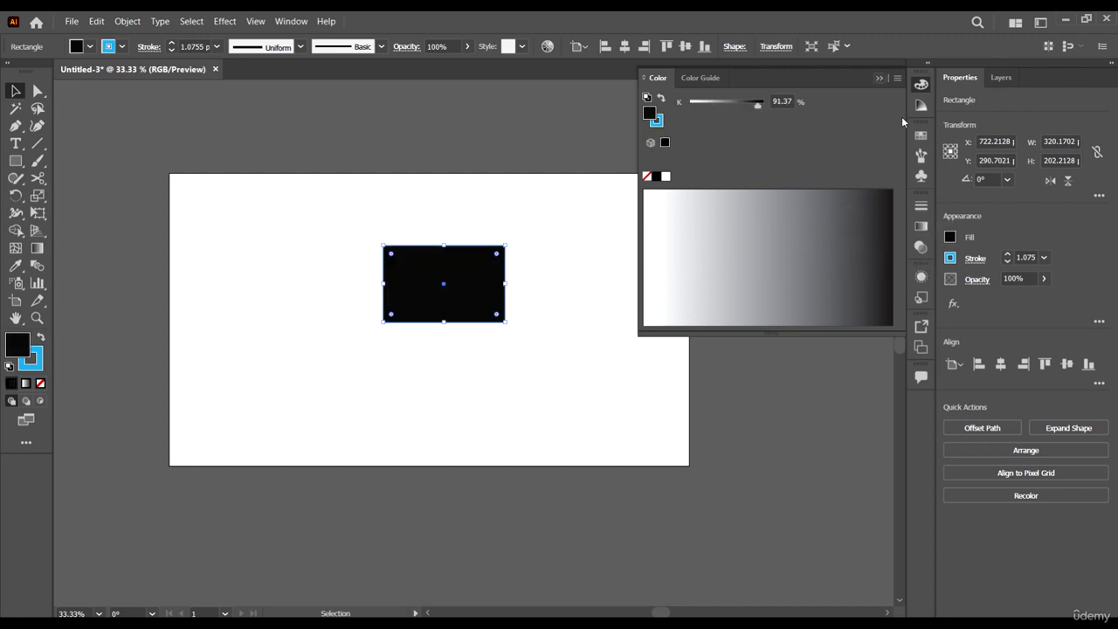
Try the RGB model, switch to HSB, and pick an aqua fill with saturation 52.16% and brightness 100%
left_click(897, 77)
left_click(933, 115)
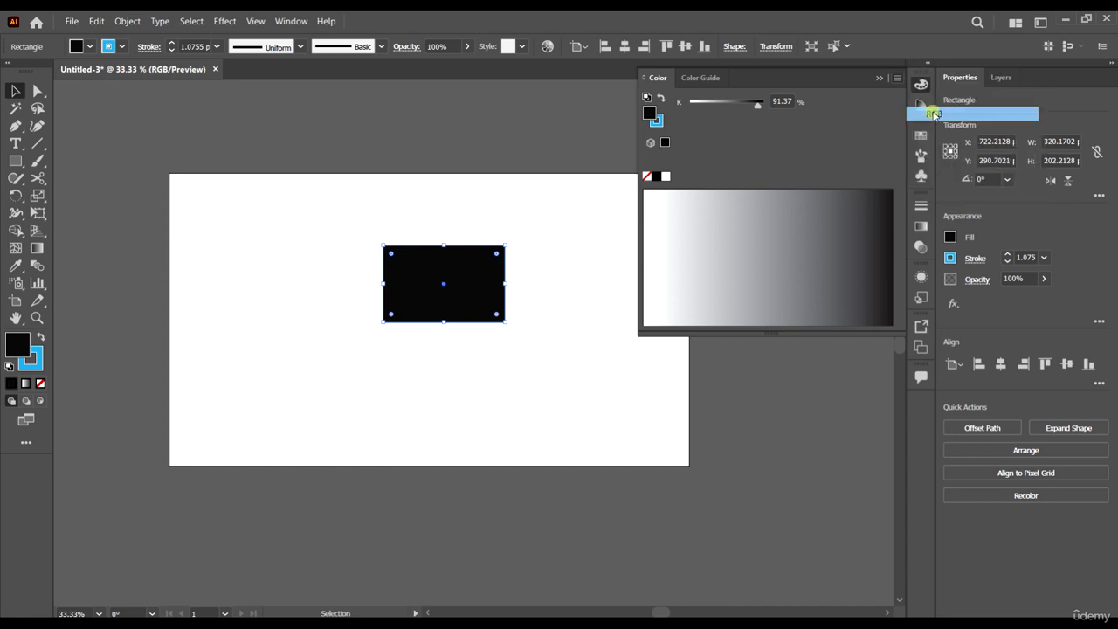
left_click(896, 79)
left_click(934, 128)
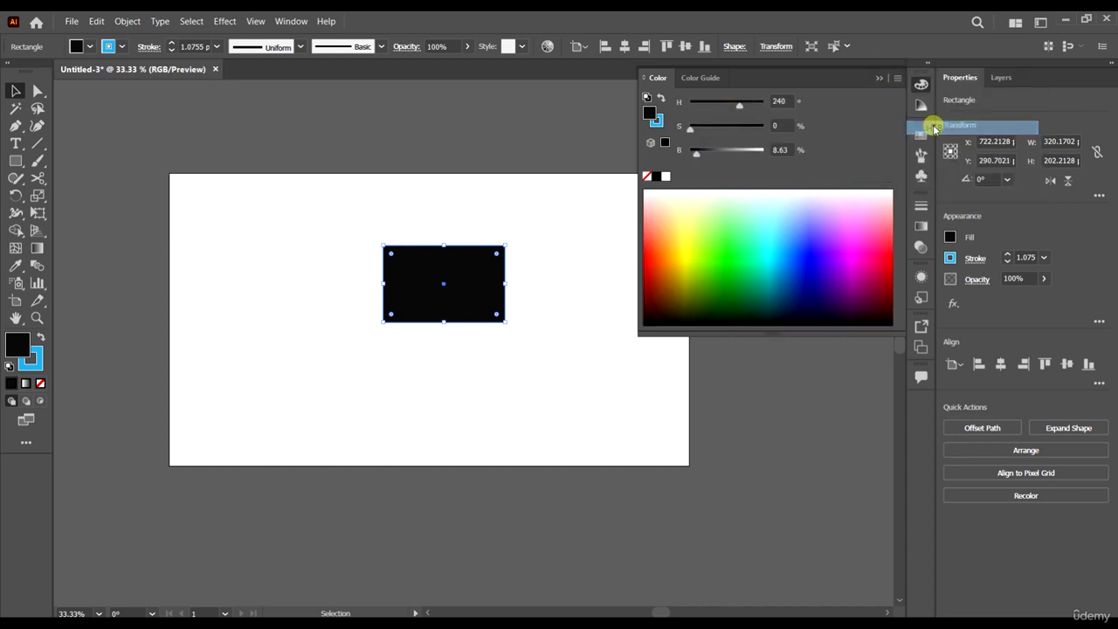
left_click_drag(824, 203, 767, 218)
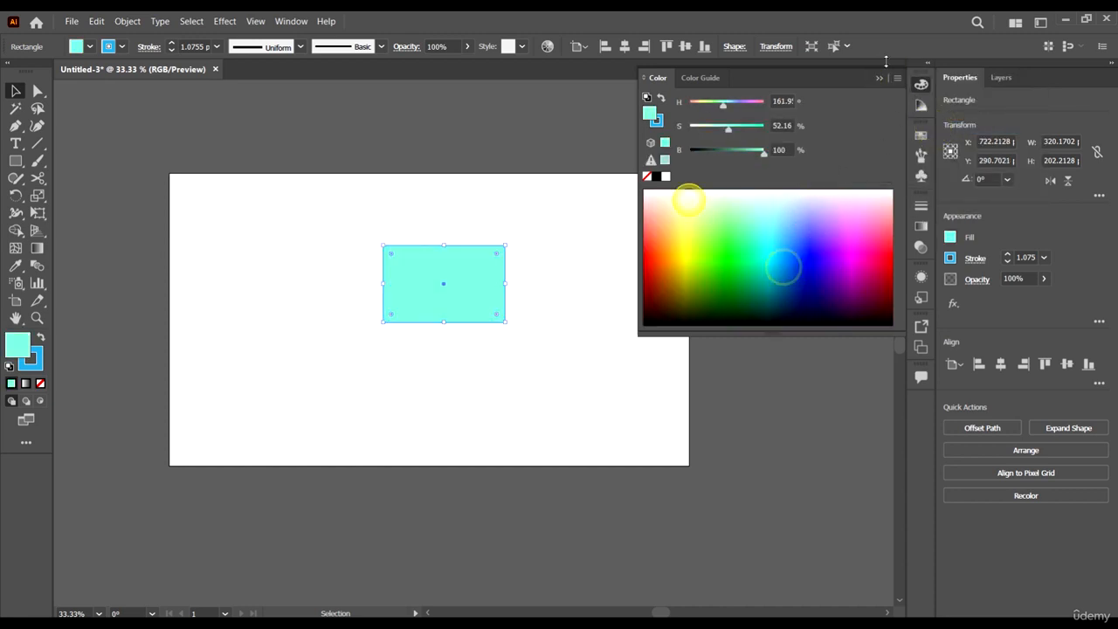
Switch the color model to CMYK and pick a green fill with C 74.51% and Y 100% from the spectrum
left_click(898, 77)
left_click(937, 141)
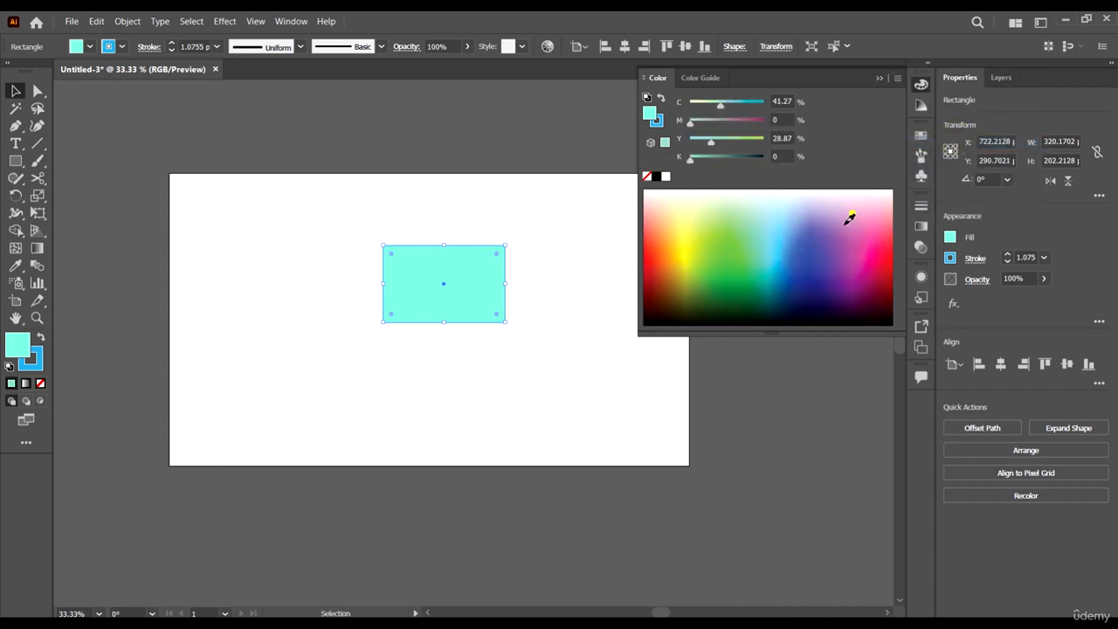
left_click_drag(857, 268, 730, 277)
Switch the color model to Web Safe RGB and pick the magenta CC00CC as the rectangle's fill
left_click(899, 79)
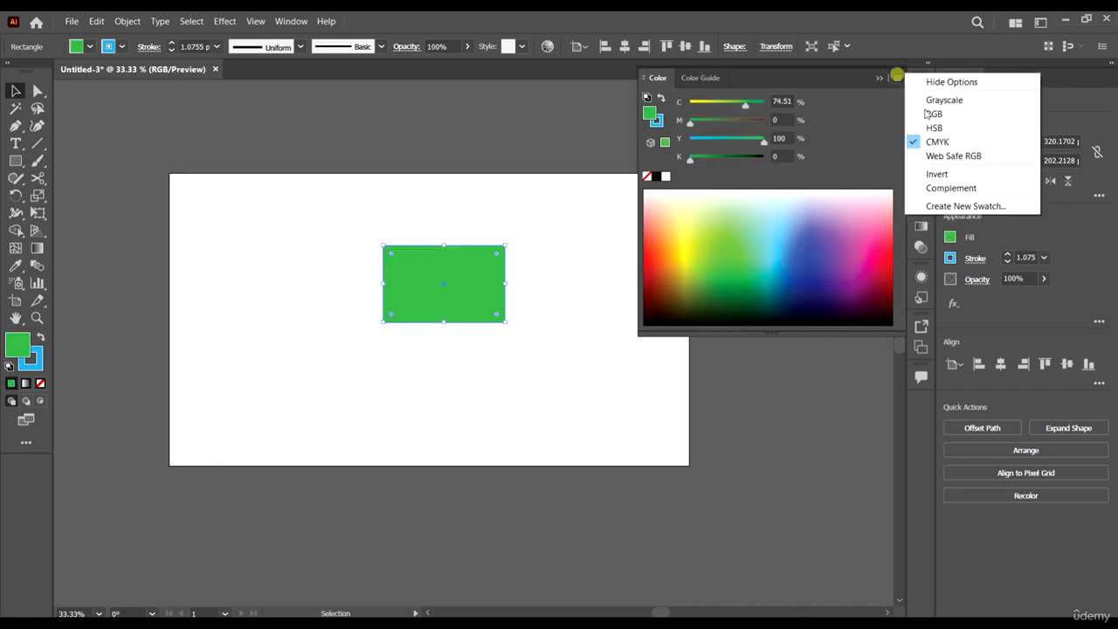
left_click(959, 158)
left_click_drag(846, 250, 841, 245)
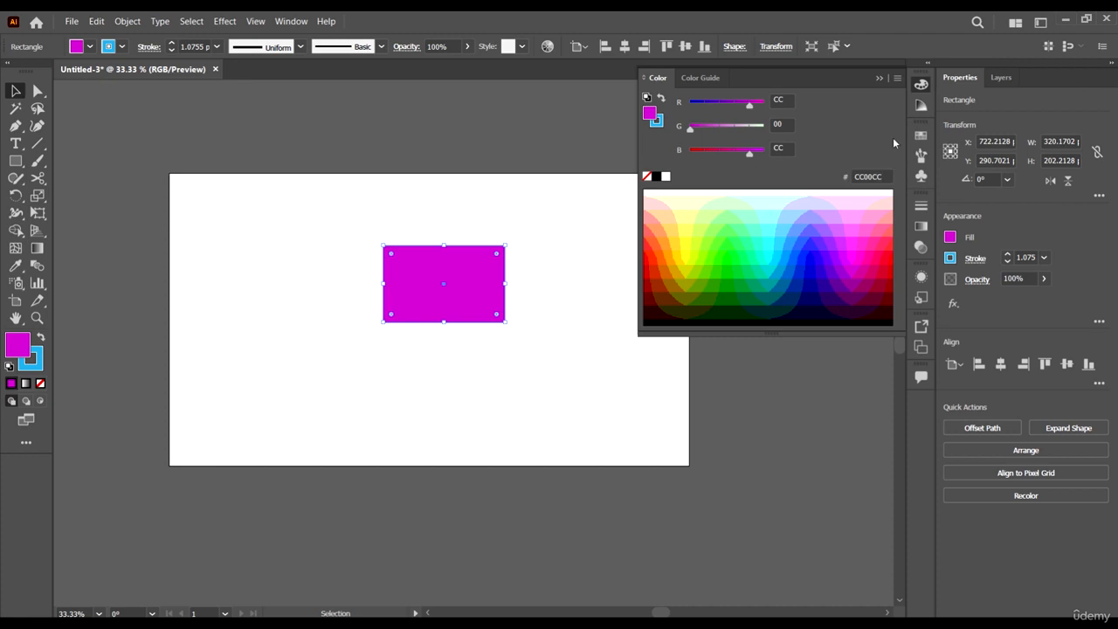
Invert the rectangle's fill color, and replace the resulting green with its complement
left_click(898, 78)
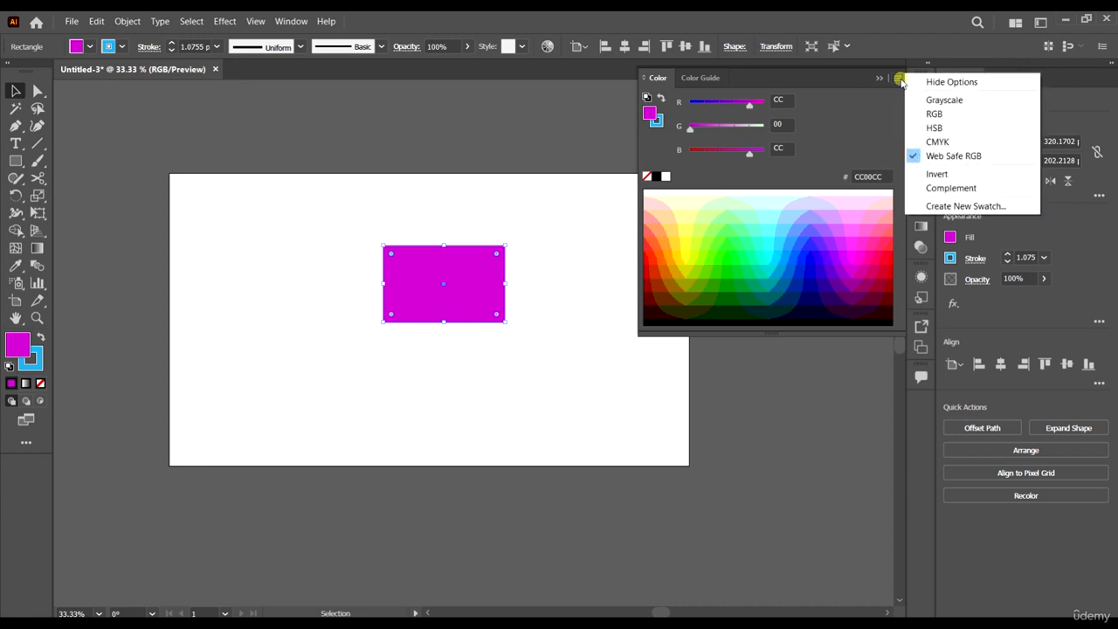
left_click(899, 21)
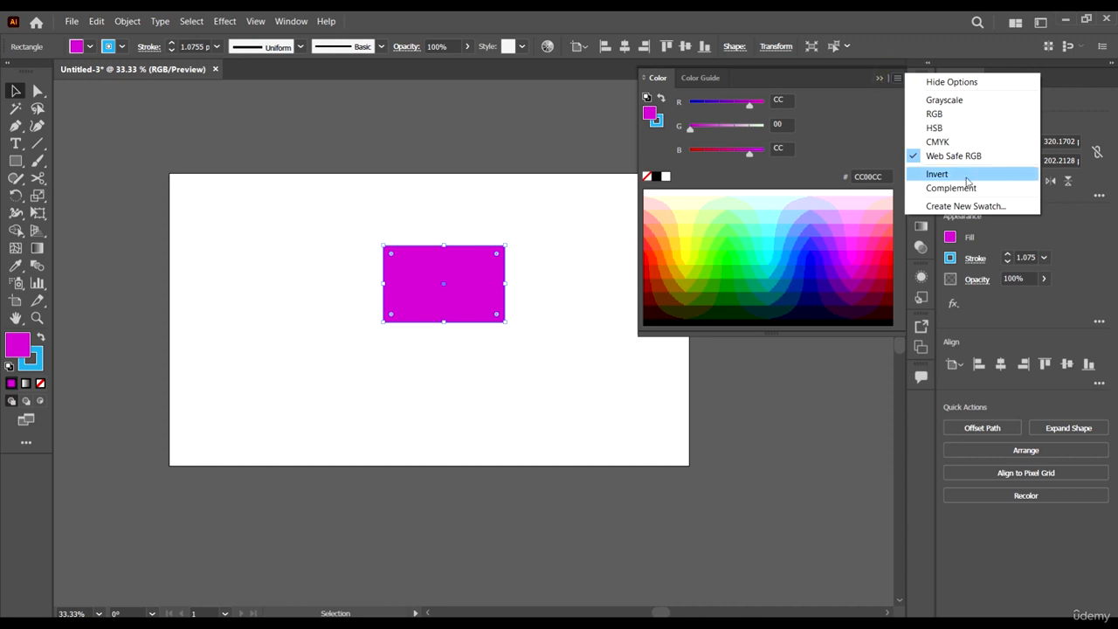
left_click(964, 175)
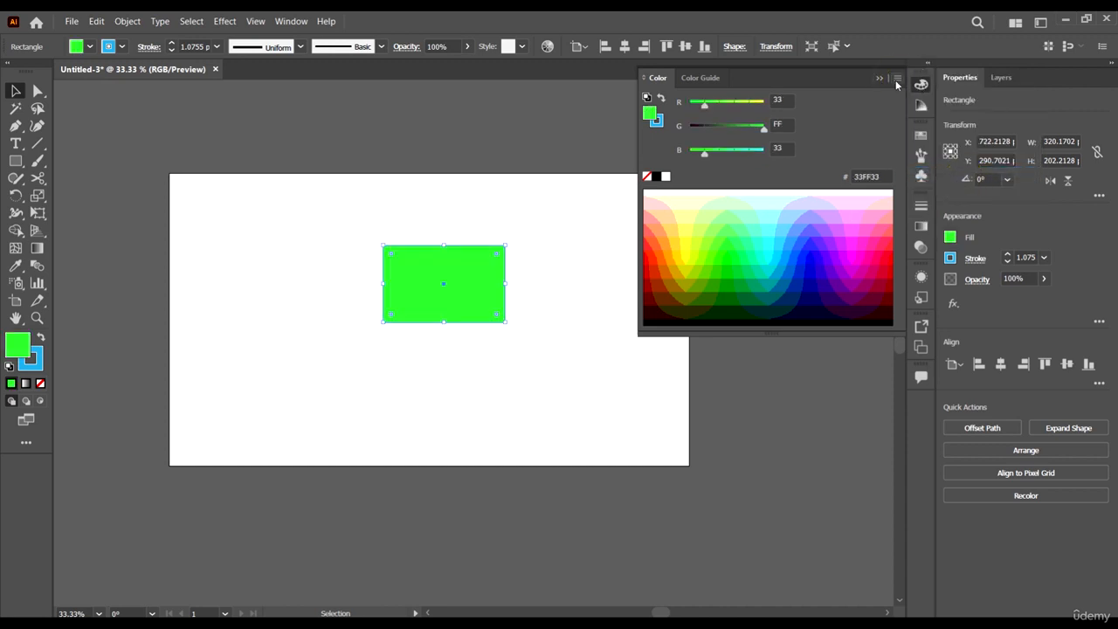
left_click(898, 79)
left_click(952, 185)
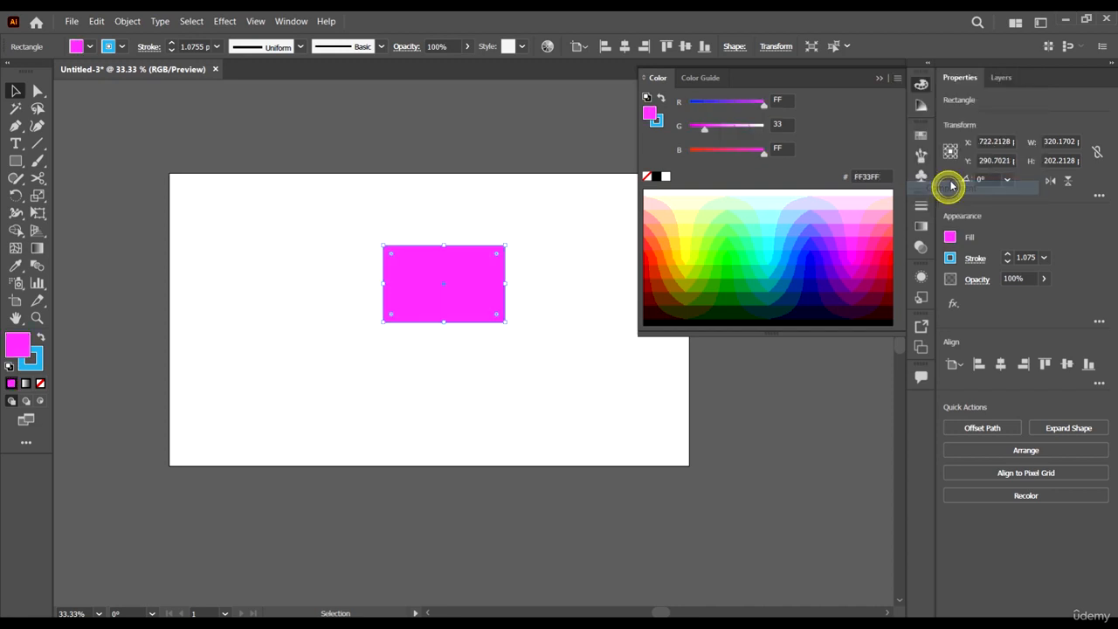
Switch the color model to RGB, and view the new swatch options for the current fill without creating a swatch
left_click(898, 79)
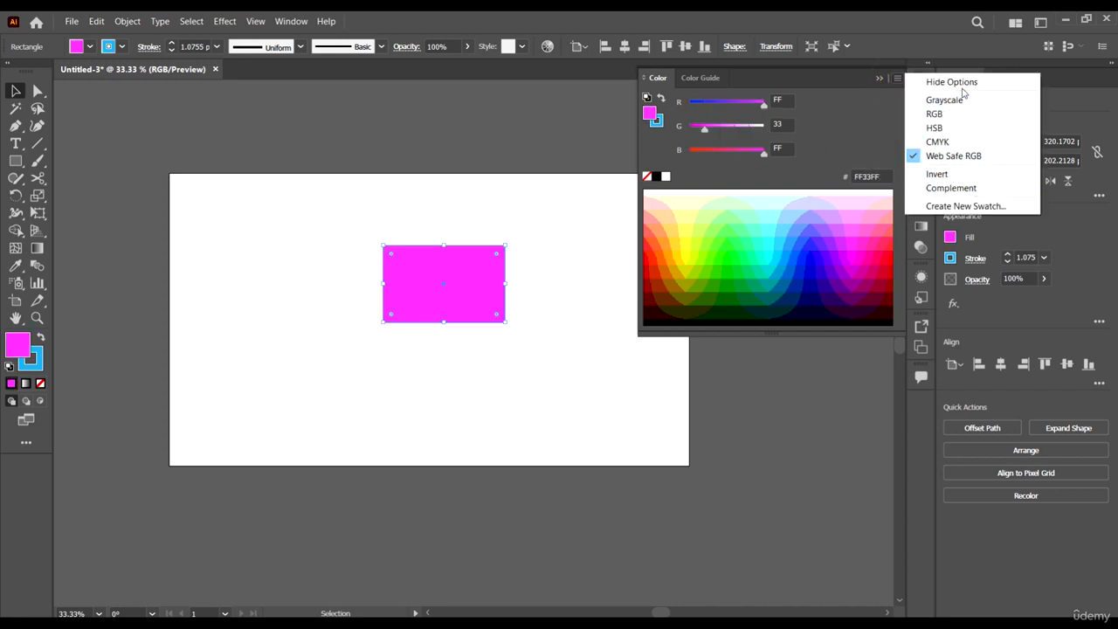
left_click(948, 114)
left_click(897, 79)
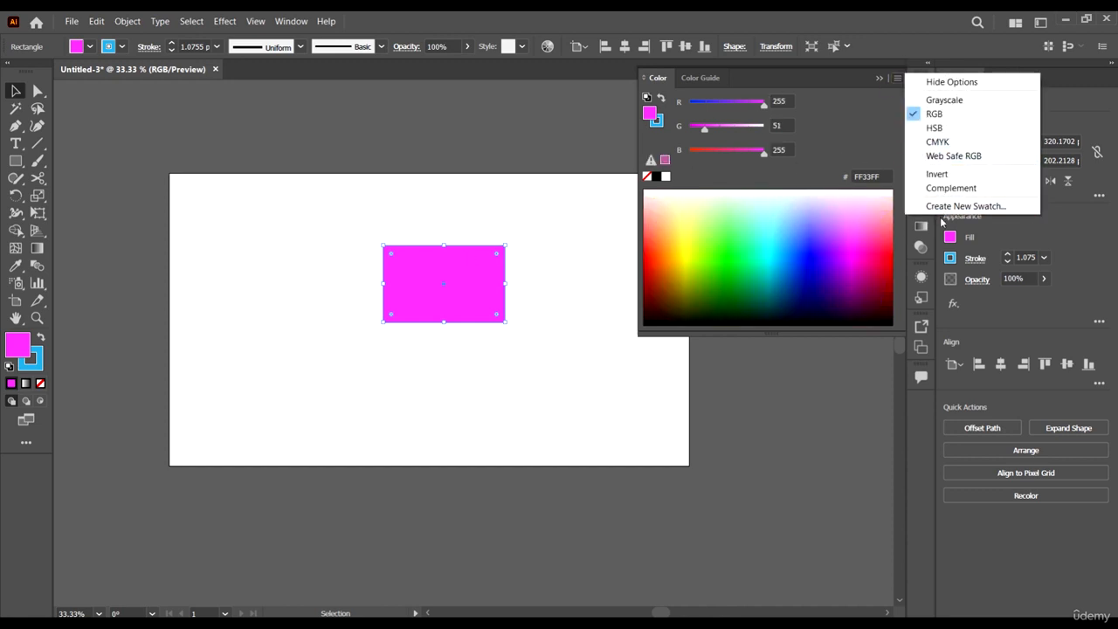
left_click(965, 207)
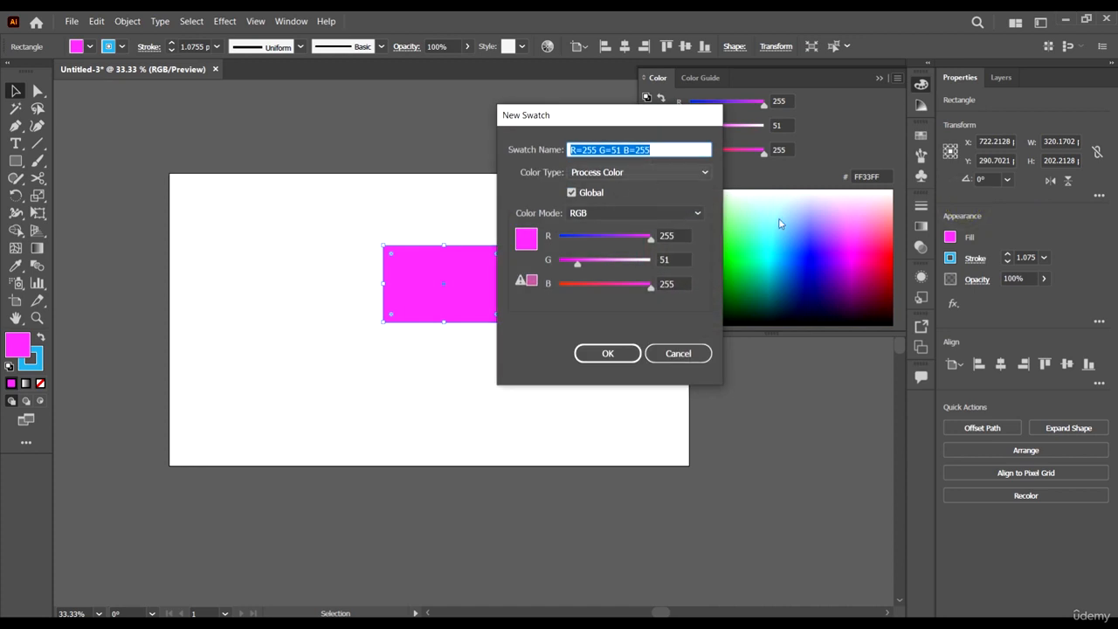
left_click(677, 354)
Move the magenta rectangle slightly lower on the artboard and delete it
left_click_drag(482, 297, 478, 325)
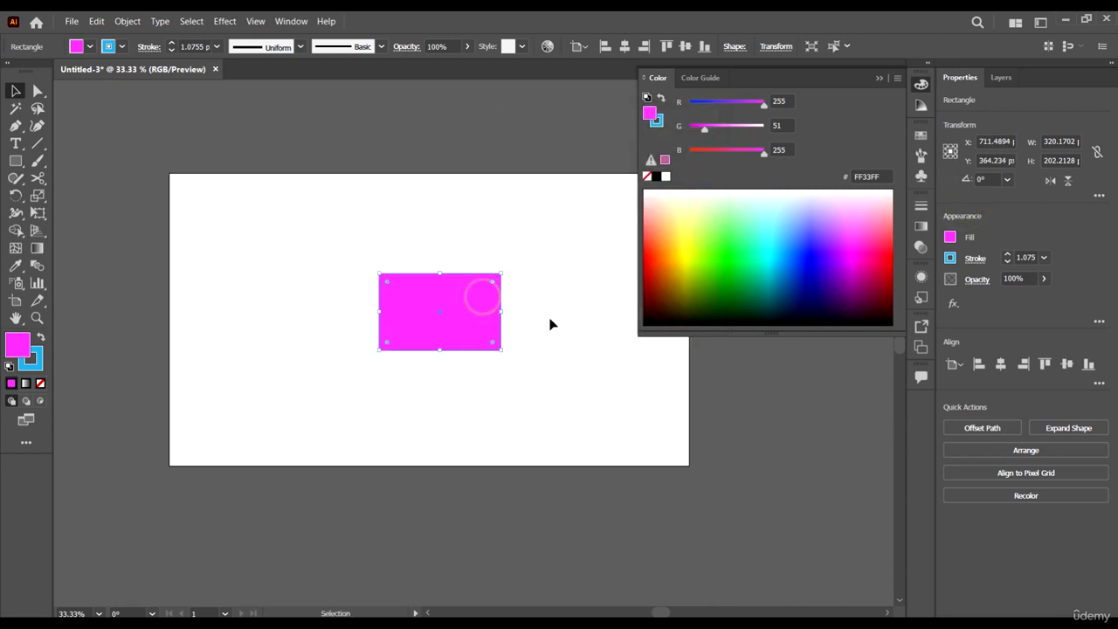
key("Delete")
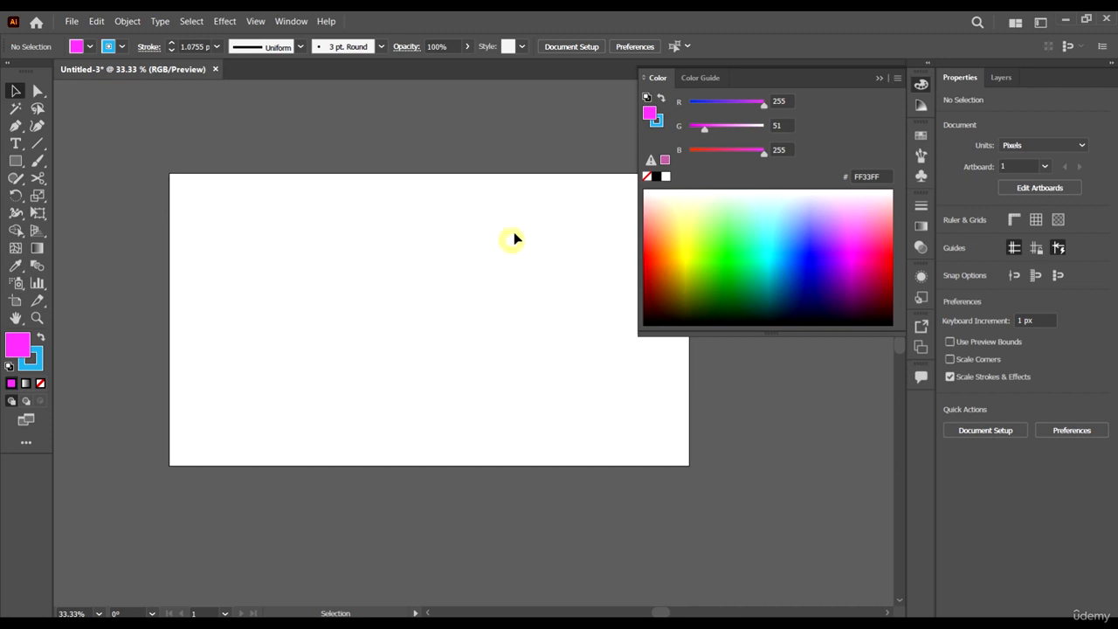
key("ctrl+minus")
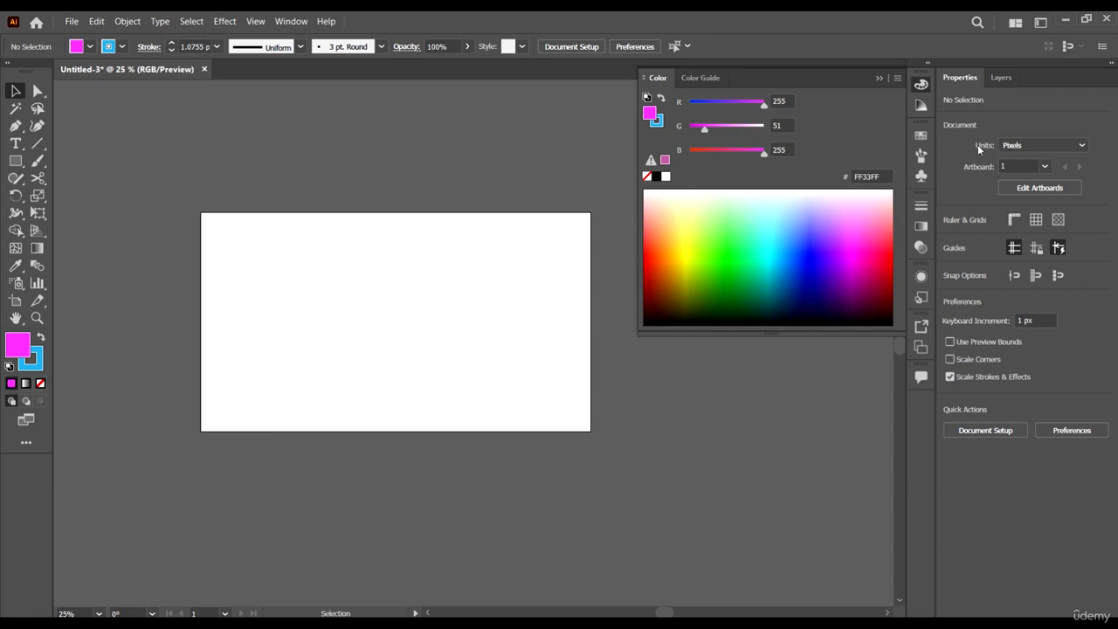
Draw a magenta rectangle about 278 by 310 px and move it near the middle of the artboard
left_click(15, 160)
left_click_drag(270, 241, 350, 329)
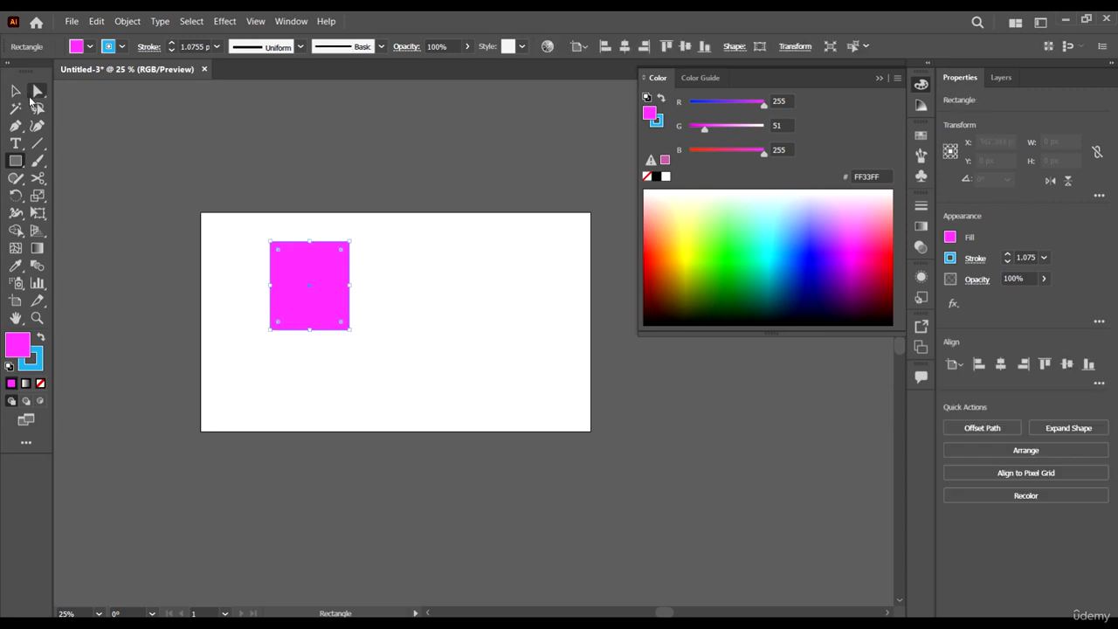
left_click(15, 91)
left_click_drag(327, 276, 421, 305)
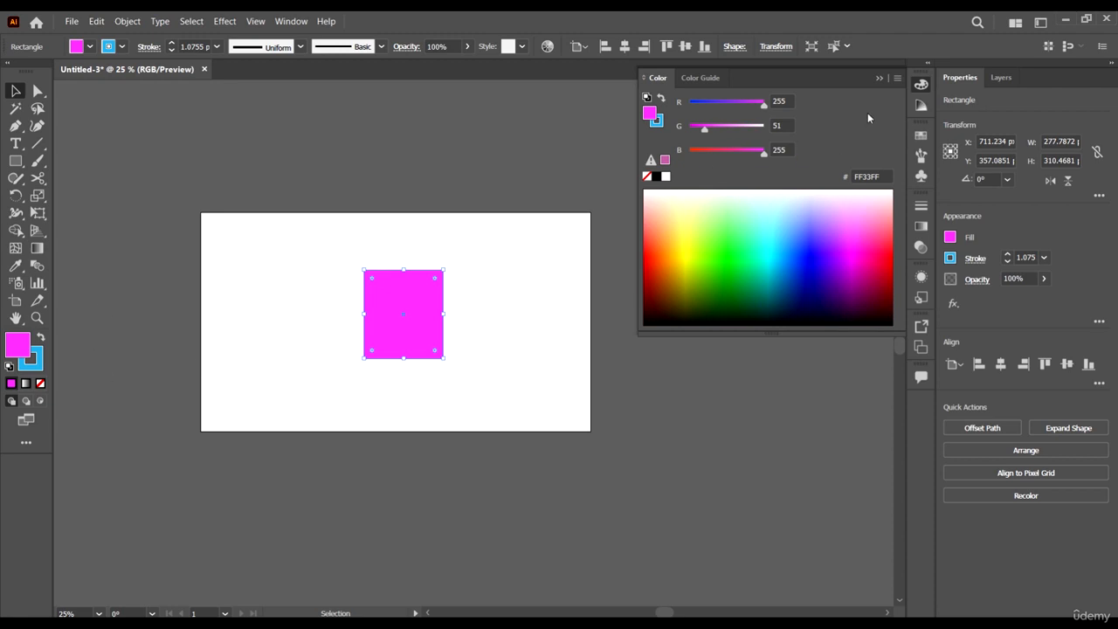
Show the Color Guide, and set the rectangle's fill to the blue 139CBC using the Color Picker's hue mode
left_click(923, 104)
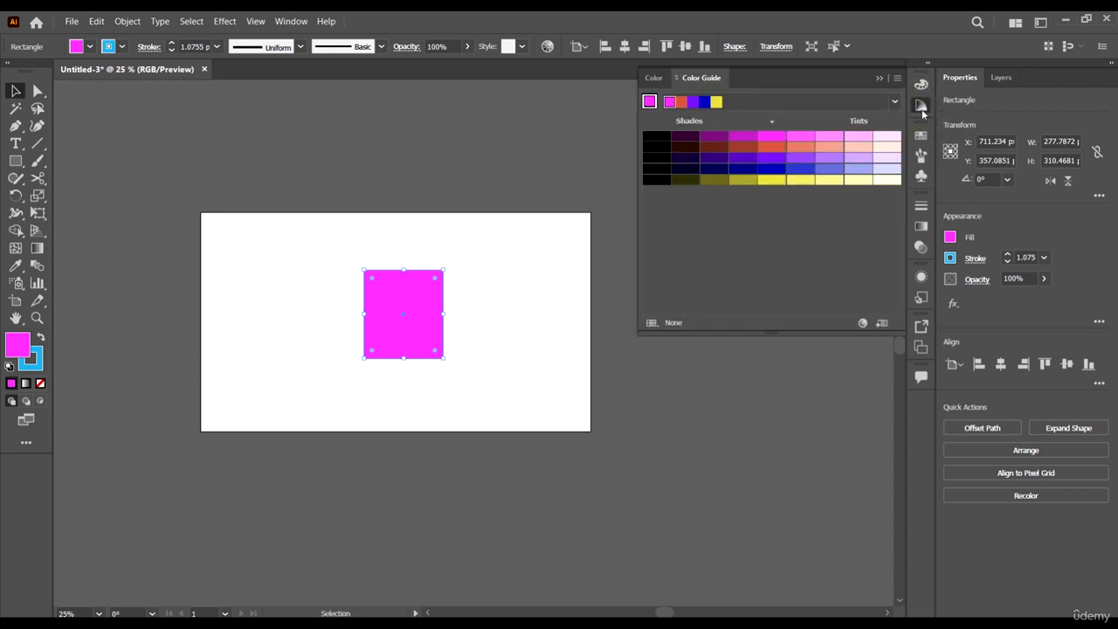
left_click_drag(419, 302, 397, 297)
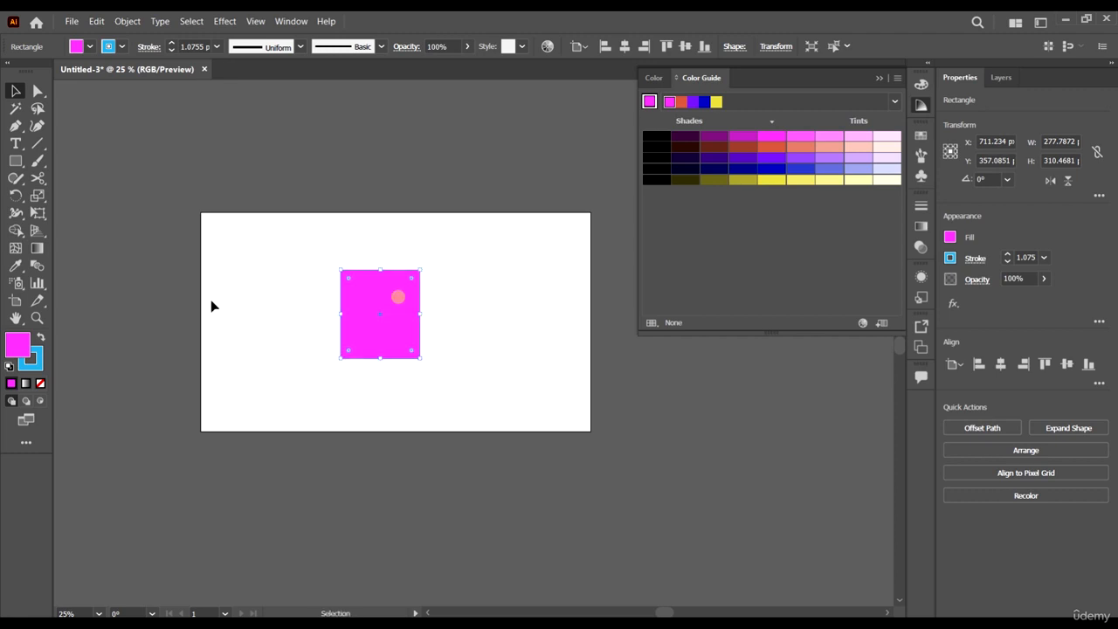
double_click(18, 344)
type("ACB4FF")
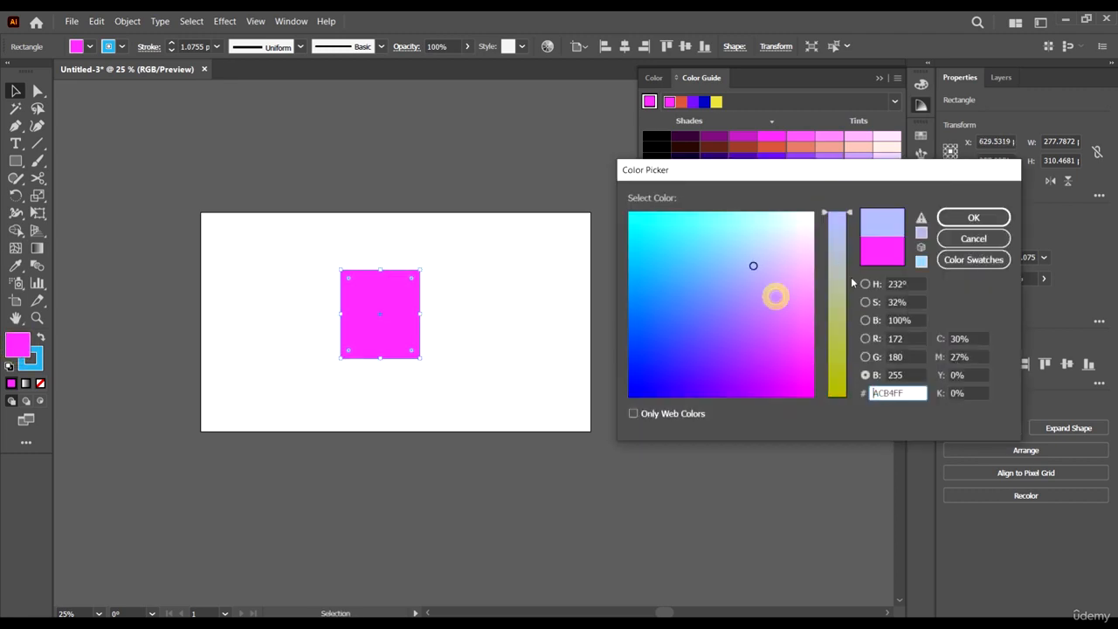
left_click(865, 284)
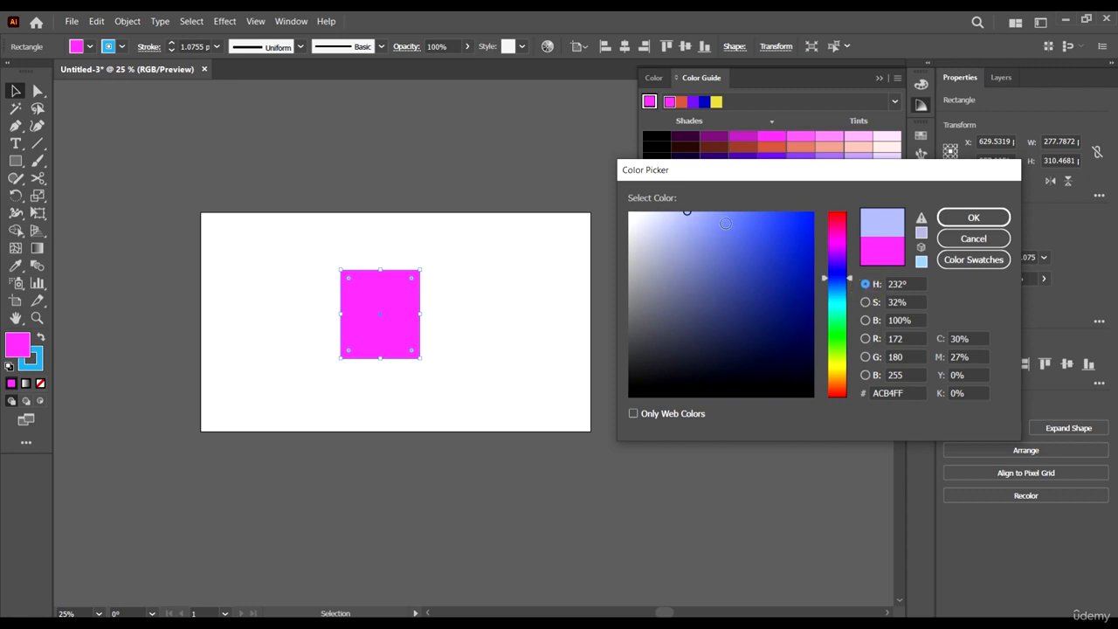
mouse_move(739, 233)
left_mouse_down()
mouse_move(798, 212)
mouse_move(796, 260)
mouse_move(844, 244)
mouse_move(836, 225)
mouse_move(839, 301)
left_mouse_up()
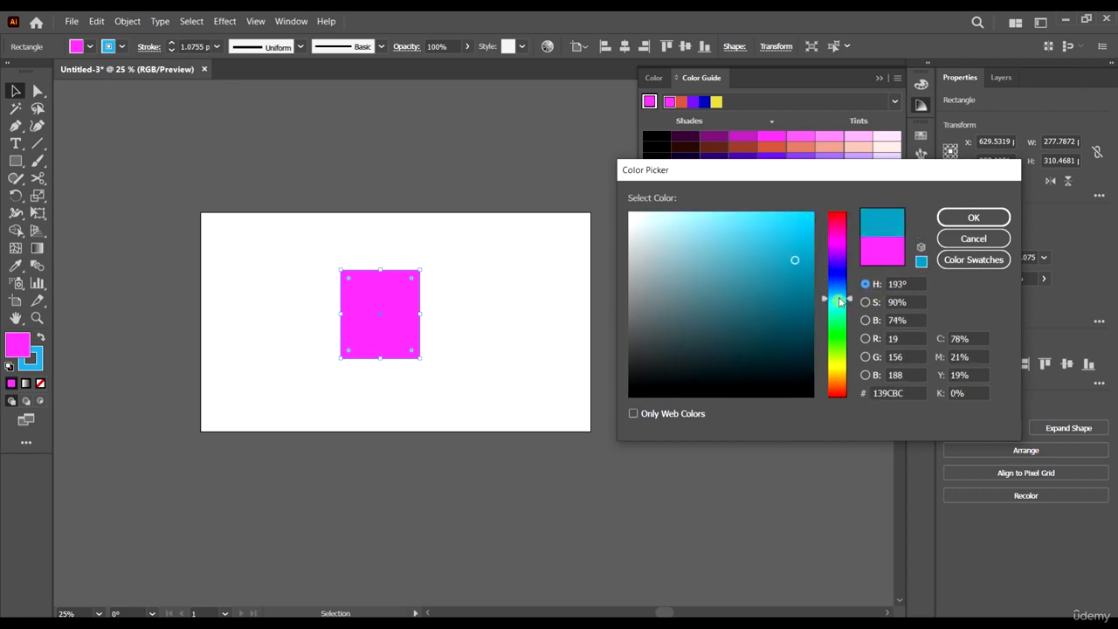
left_click(973, 220)
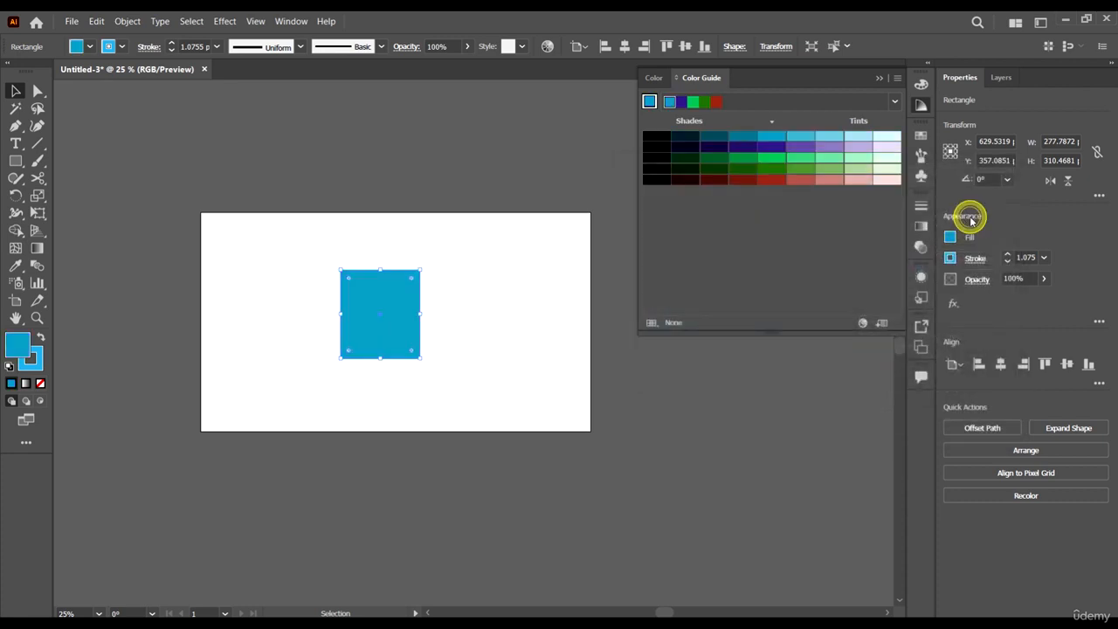
Shift the blue rectangle horizontally to about X 699 px and reselect it
key("shift+Right")
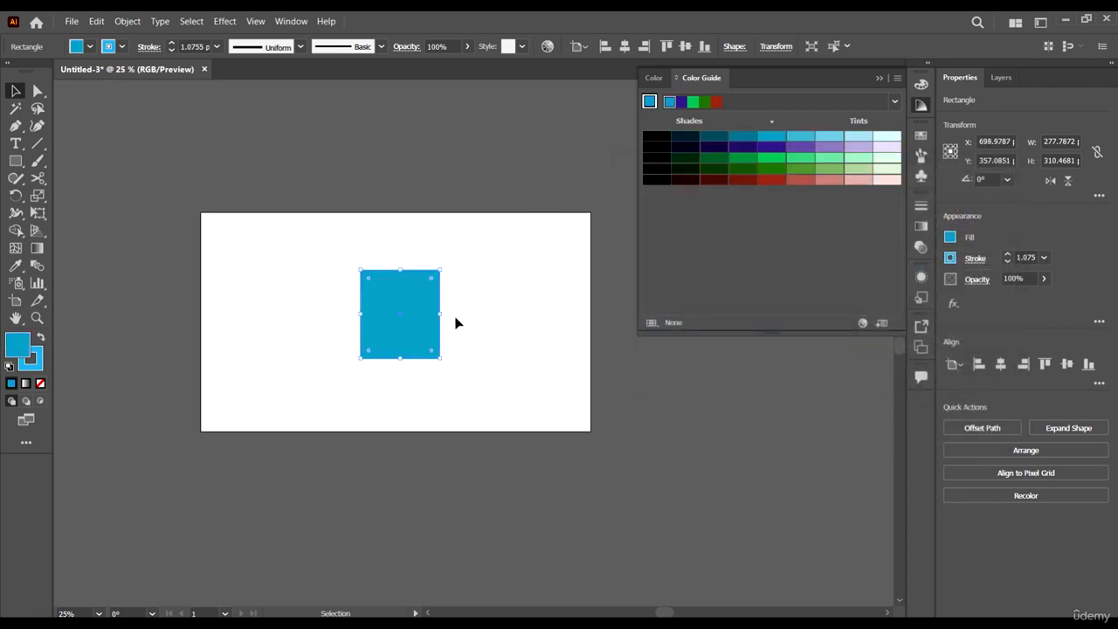
left_click(517, 304)
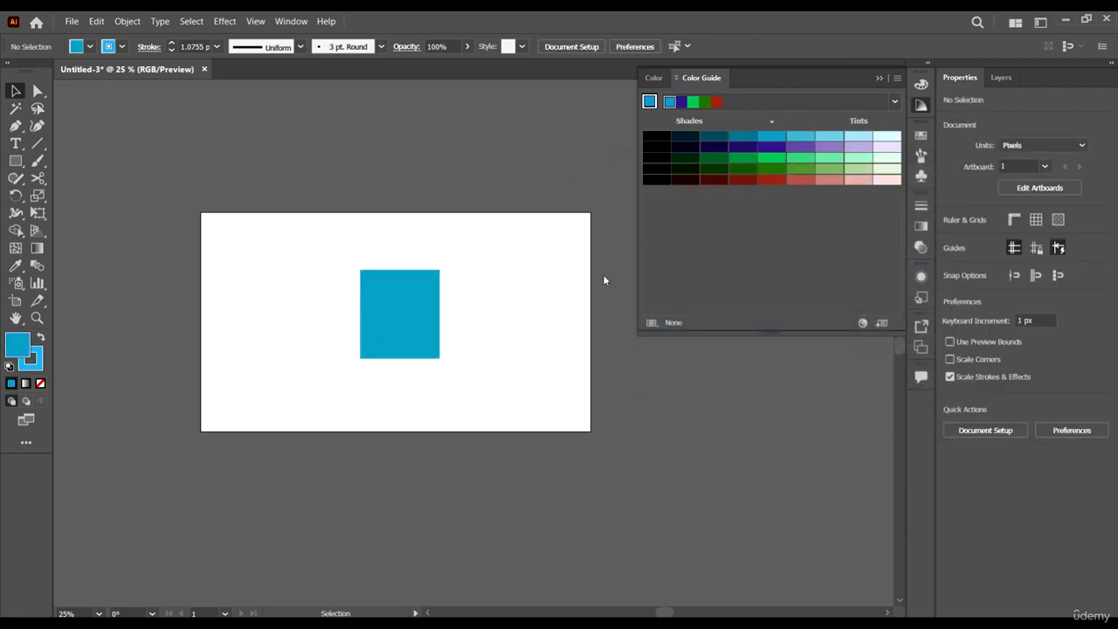
left_click(435, 299)
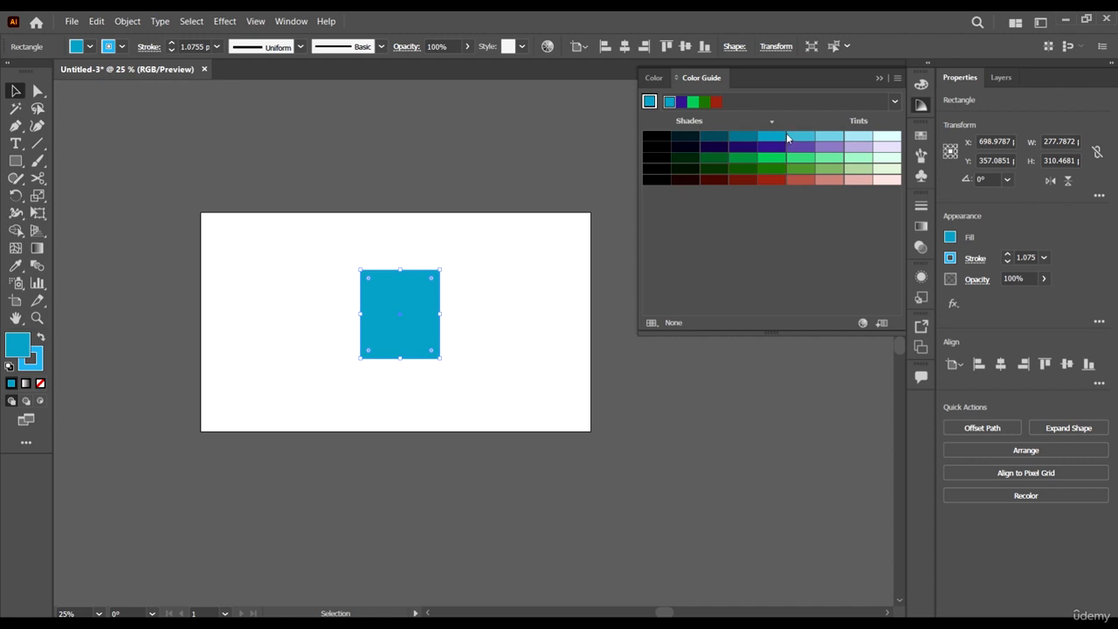
Browse the Color Guide's harmony rules from Complementary through Pentagram without applying one
left_click(894, 101)
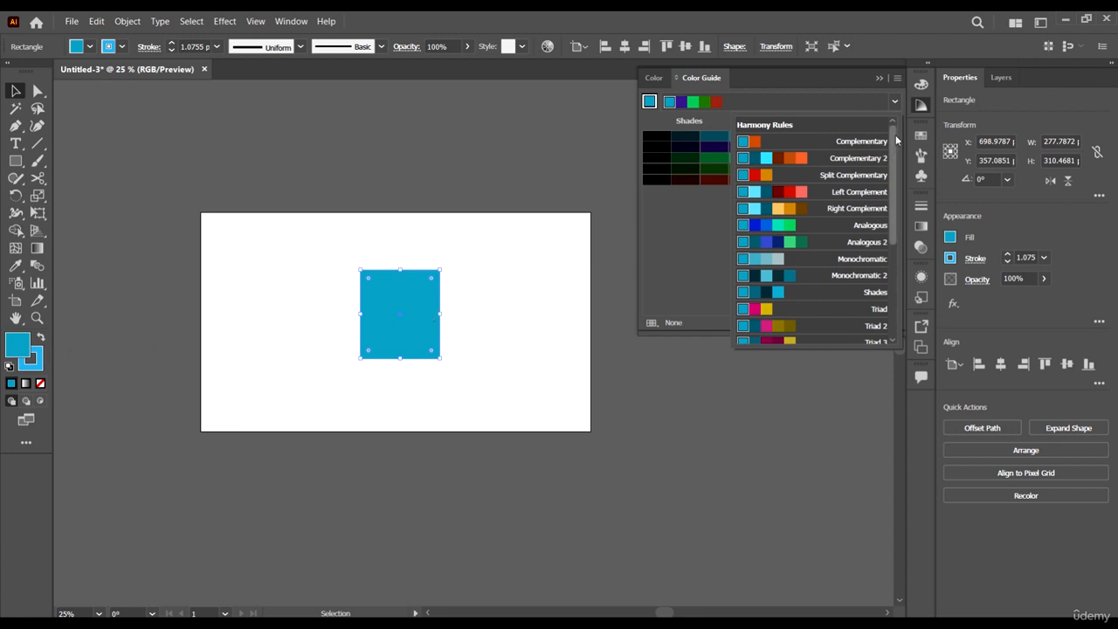
scroll(871, 166, "down", 3)
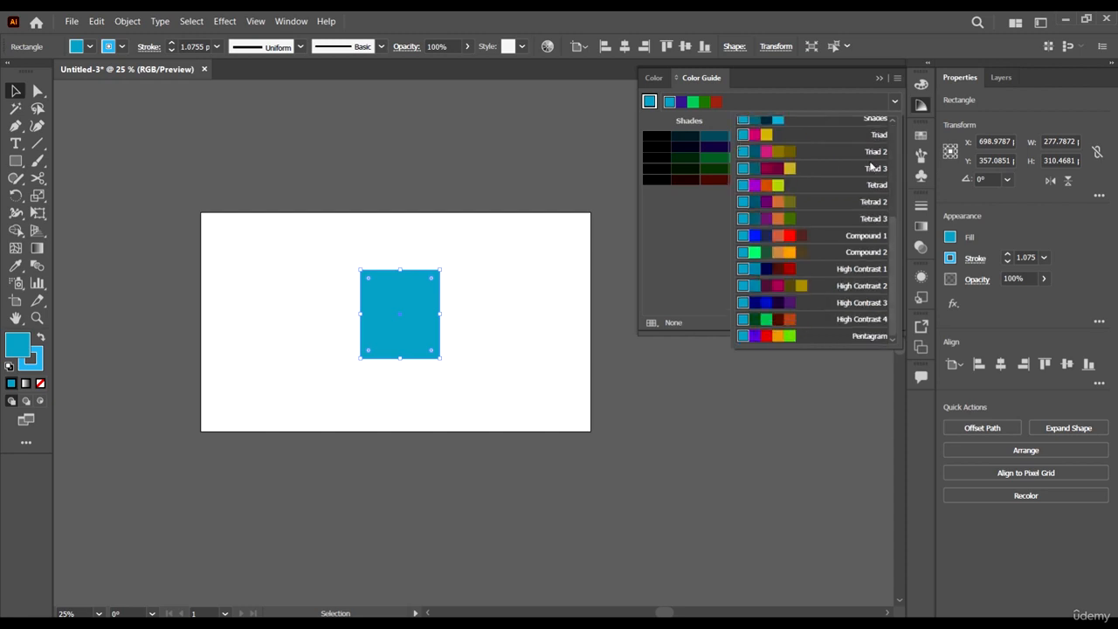
left_click(706, 251)
left_click(897, 101)
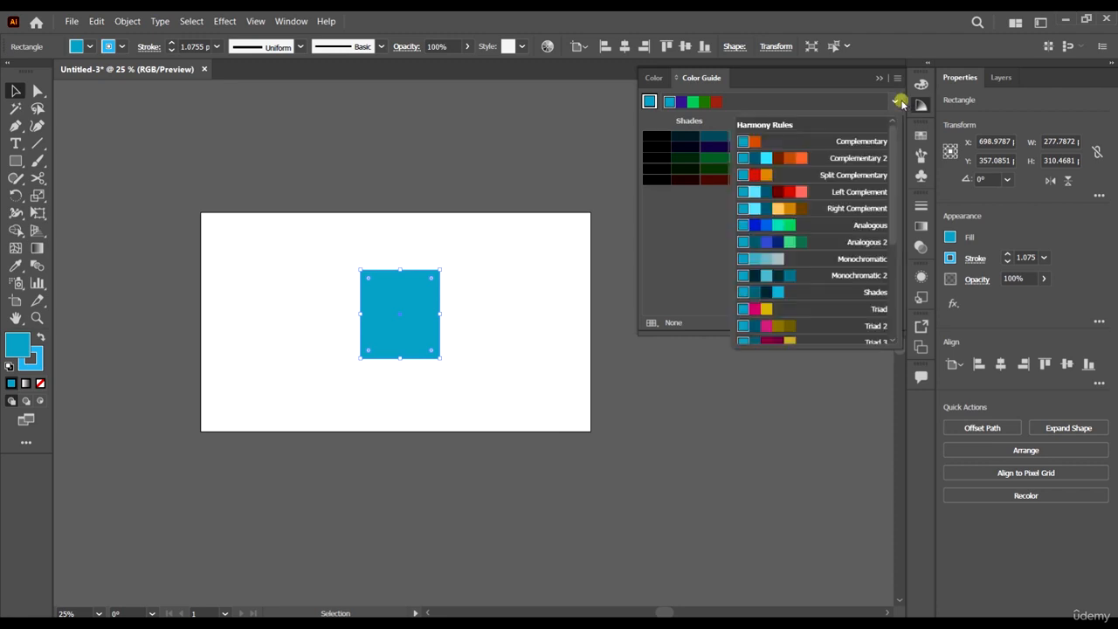
scroll(866, 267, "down", 3)
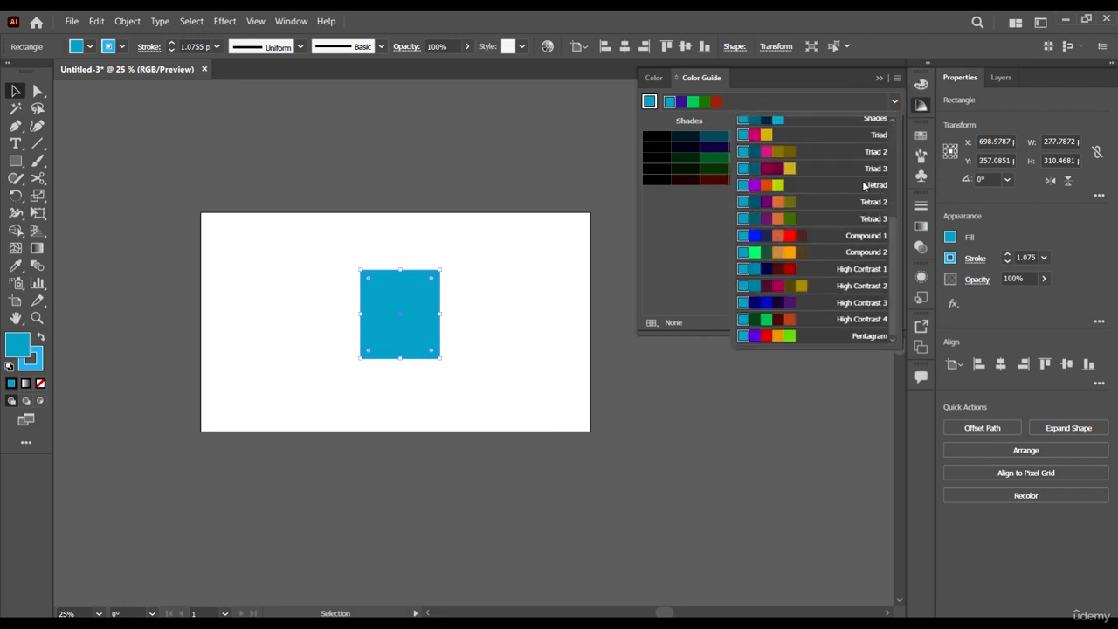
left_click(686, 260)
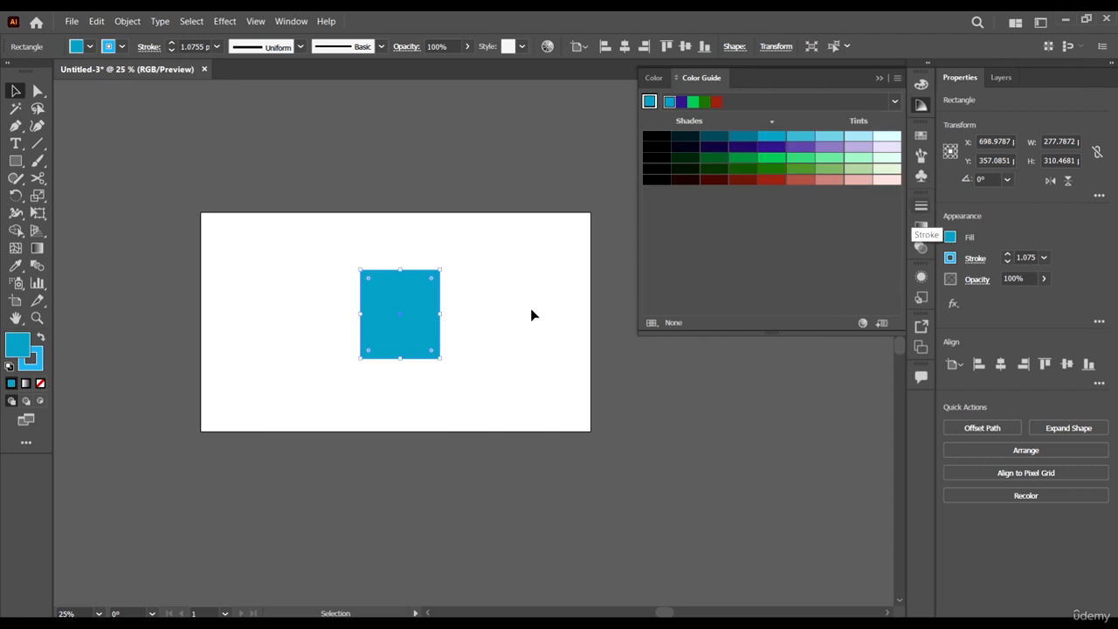
Resize the blue rectangle to 1366 by 768 px so it covers the whole artboard
left_click_drag(431, 311, 326, 431)
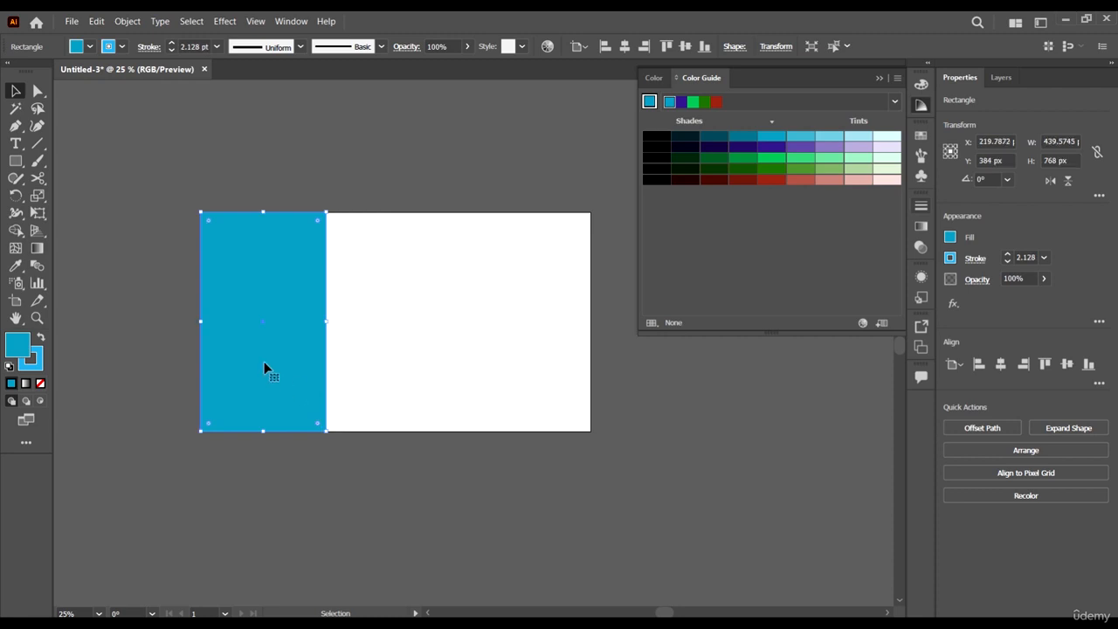
left_click(266, 362, "shift")
left_click(303, 348)
left_click_drag(325, 323, 593, 332)
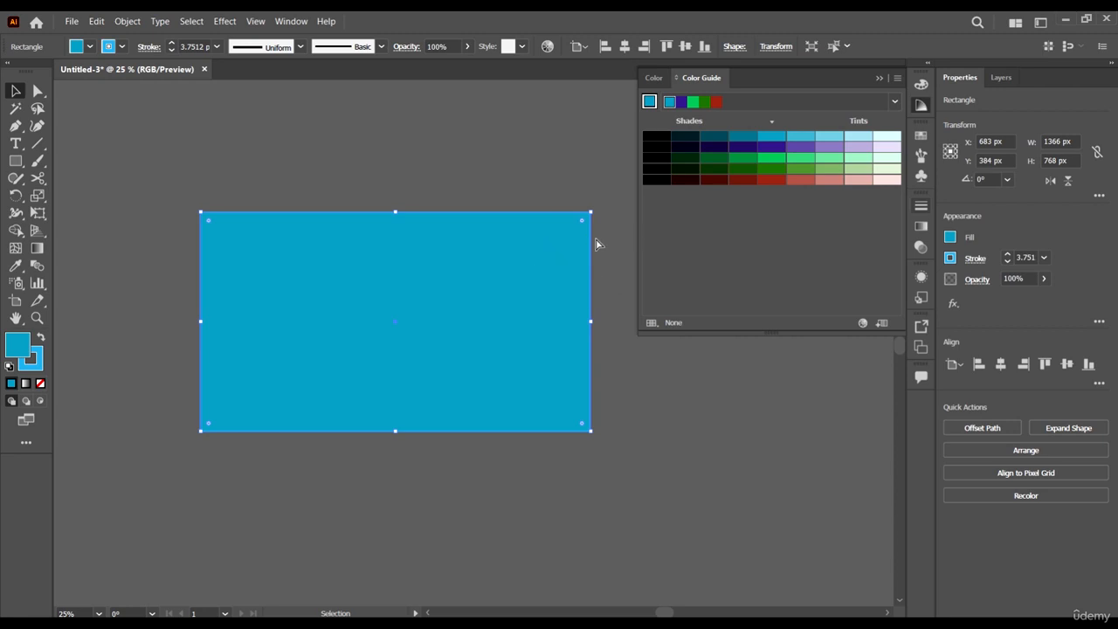
Make a copy about 624 by 312 px over the blue background, and fill it with the lightest blue tint from the Color Guide
left_click_drag(589, 211, 475, 277)
mouse_move(473, 322)
left_mouse_down()
mouse_move(495, 323)
mouse_move(486, 304)
mouse_move(448, 301)
mouse_move(467, 316)
left_mouse_up()
left_click(887, 136)
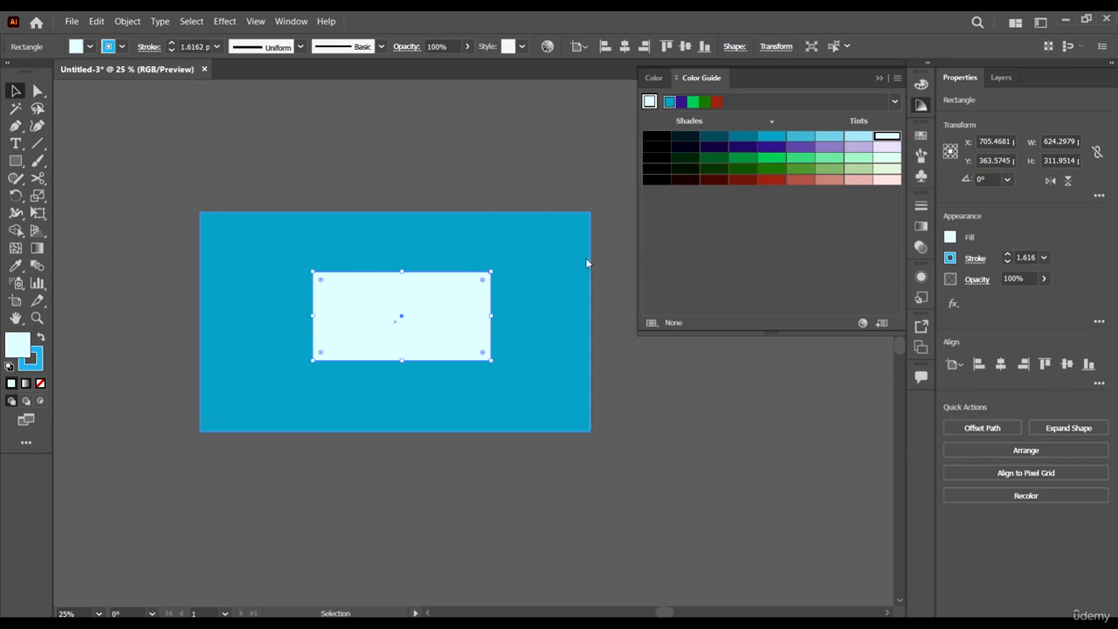
left_click(694, 272)
left_click(527, 152)
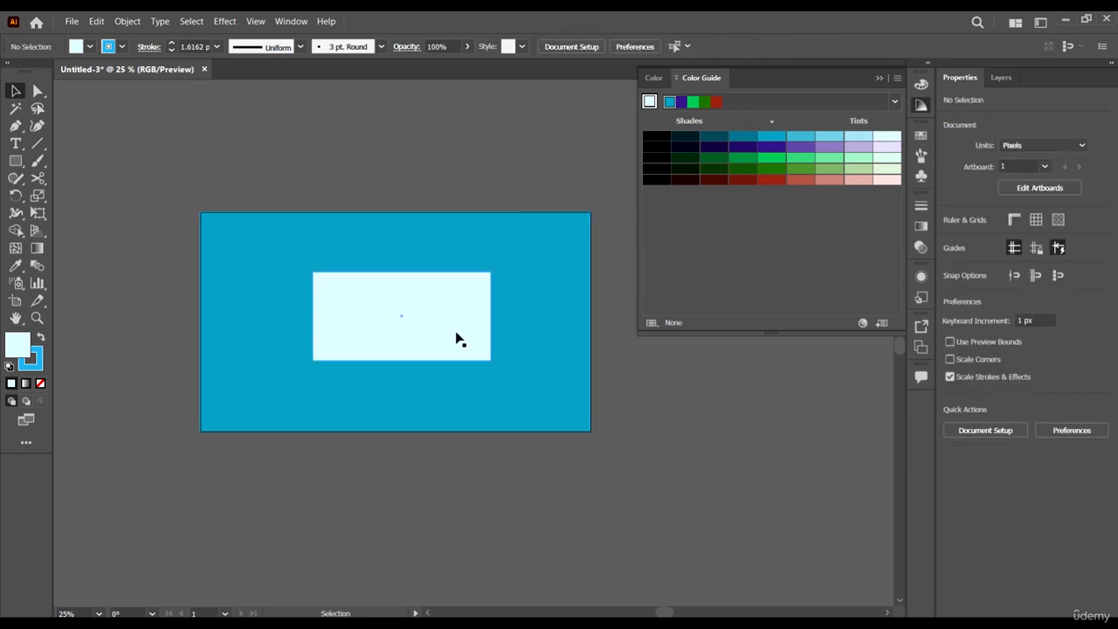
Move the pale rectangle above the artboard, and add the two-line text "ADOBE ILLUSTRATOR" over the blue background, scaled to about 141 pt
left_click_drag(457, 333, 460, 140)
left_click(17, 144)
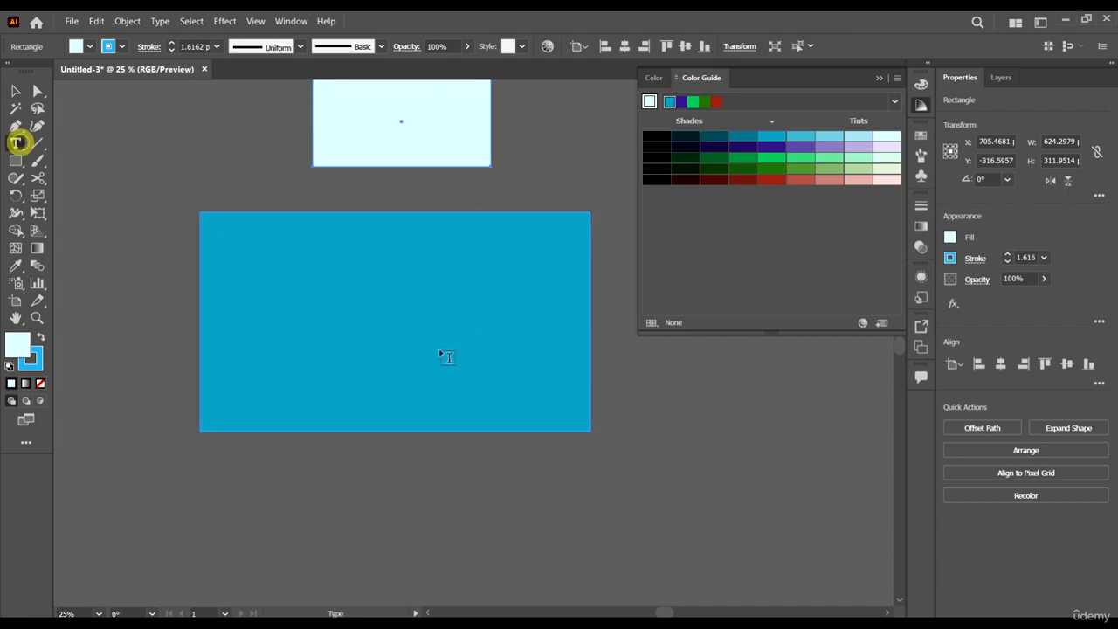
left_click(339, 302)
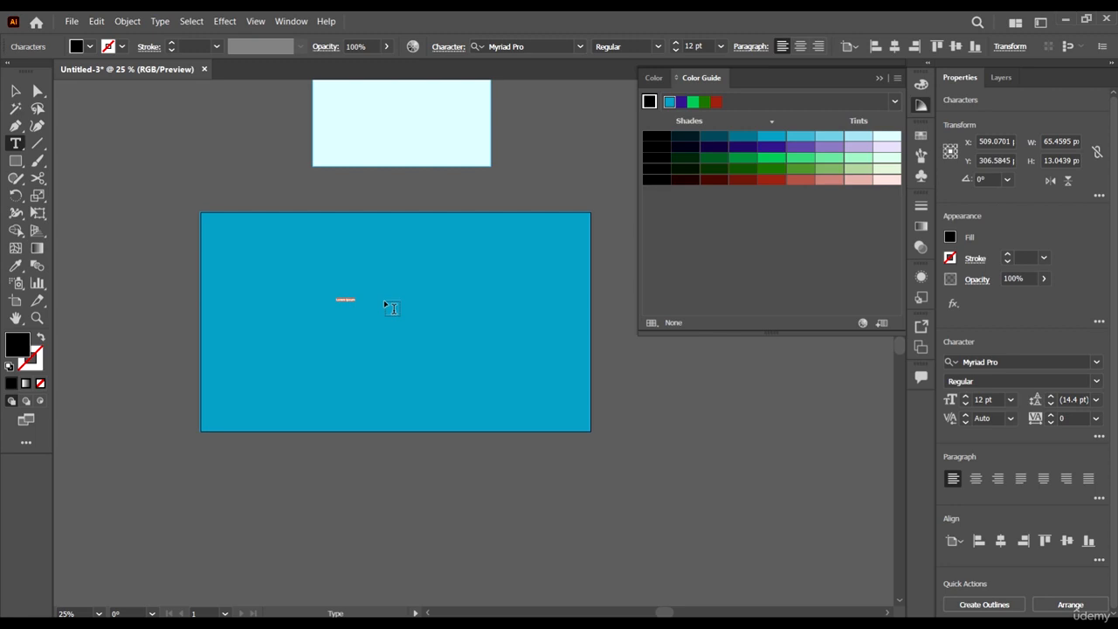
key("BackSpace")
left_click(15, 90)
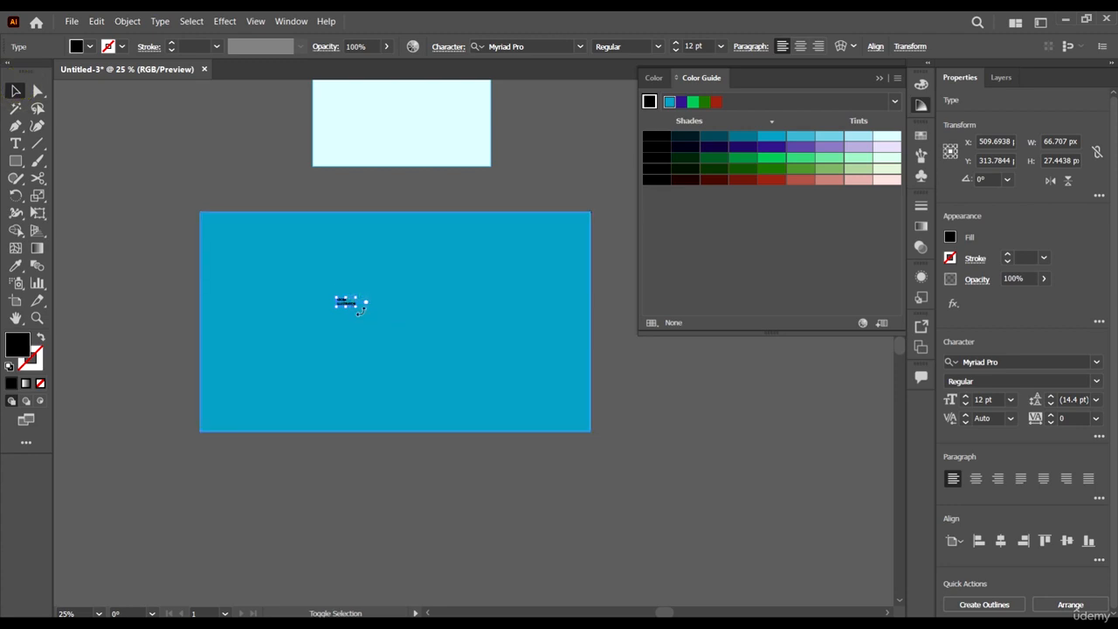
left_click_drag(358, 308, 463, 359)
Try several fonts on the "ADOBE ILLUSTRATOR" text, including orange juice, Picnic Caps and Pokemon Hollow Normal
left_click(555, 46)
key("Down")
key("Down")
key("Down")
key("Down")
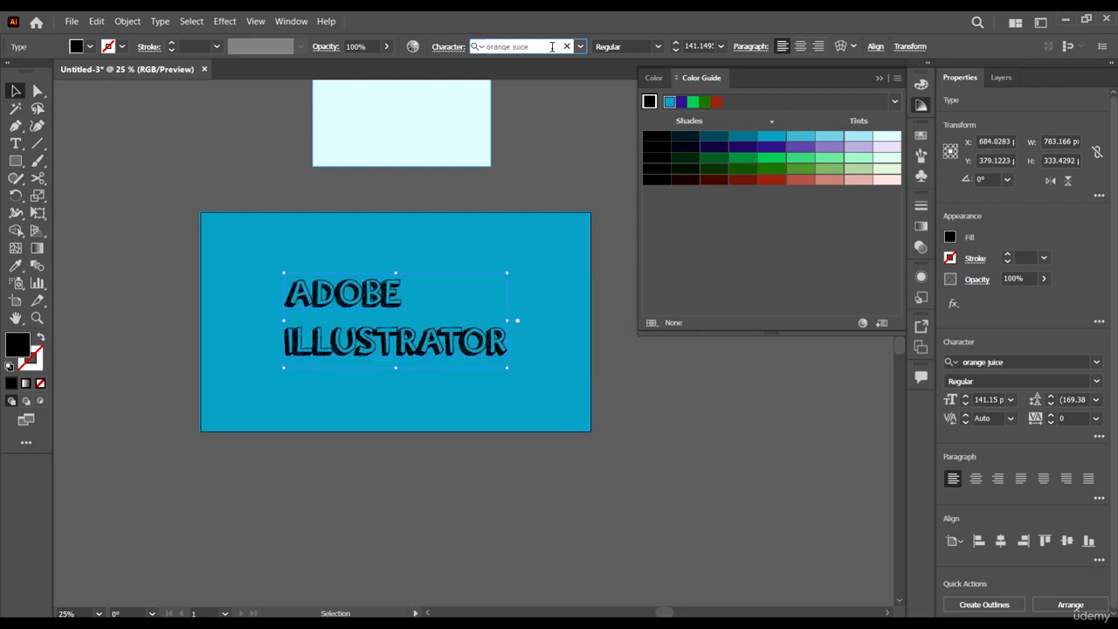
key("Down")
key("Down")
key("Down")
key("Down")
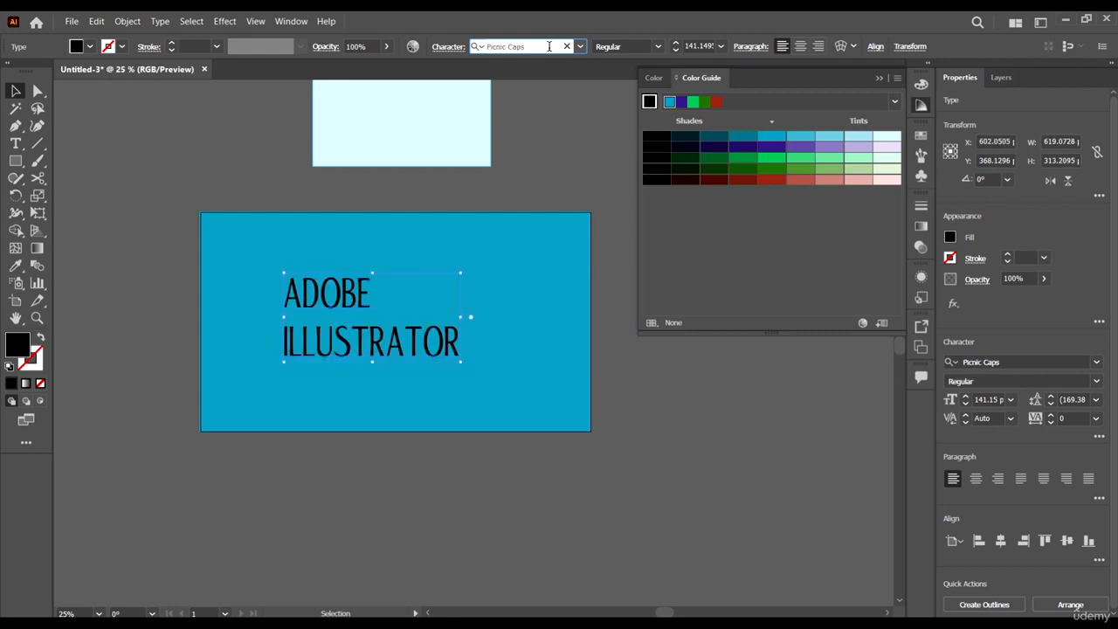
key("Down")
Set the text to Tw Cen MT Bold at 163 pt and shift it sideways to sit roughly mid-background
left_click(549, 46)
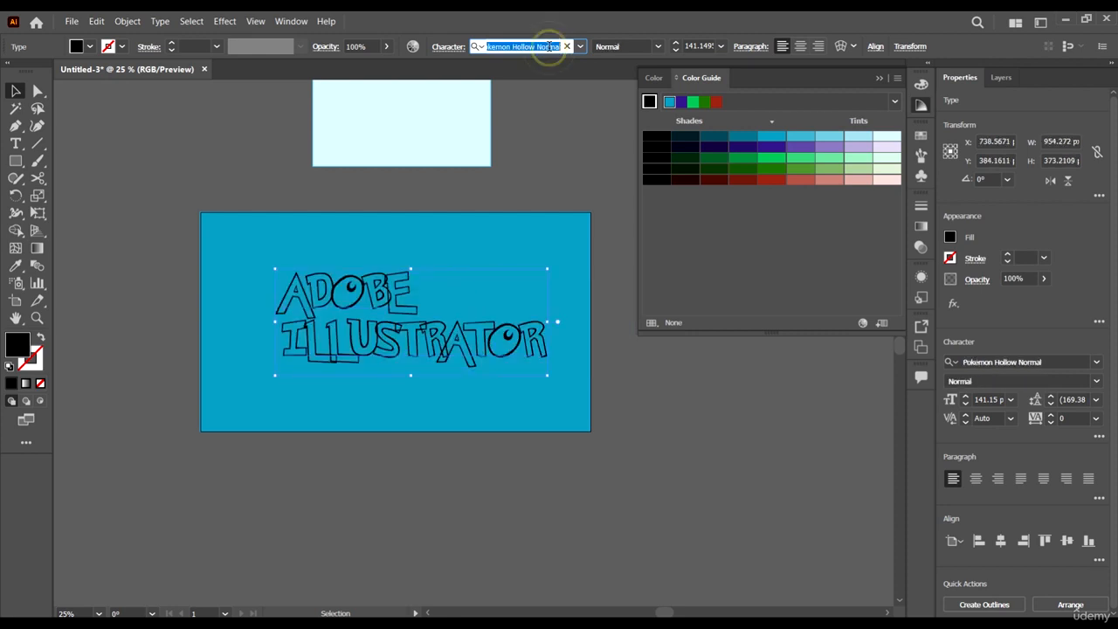
type("TW")
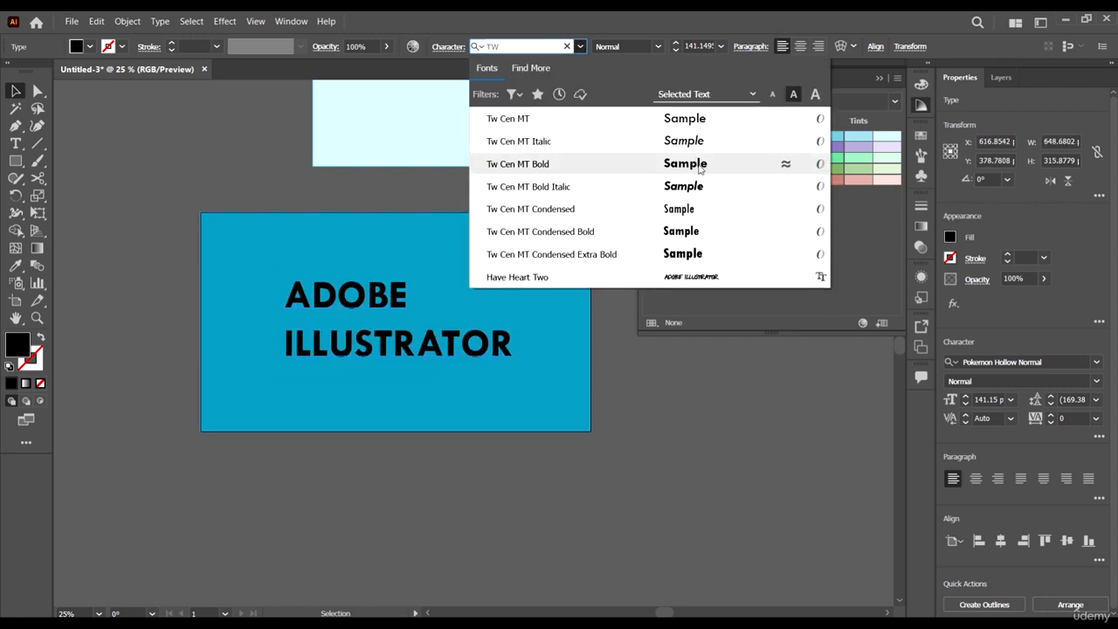
left_click(699, 166)
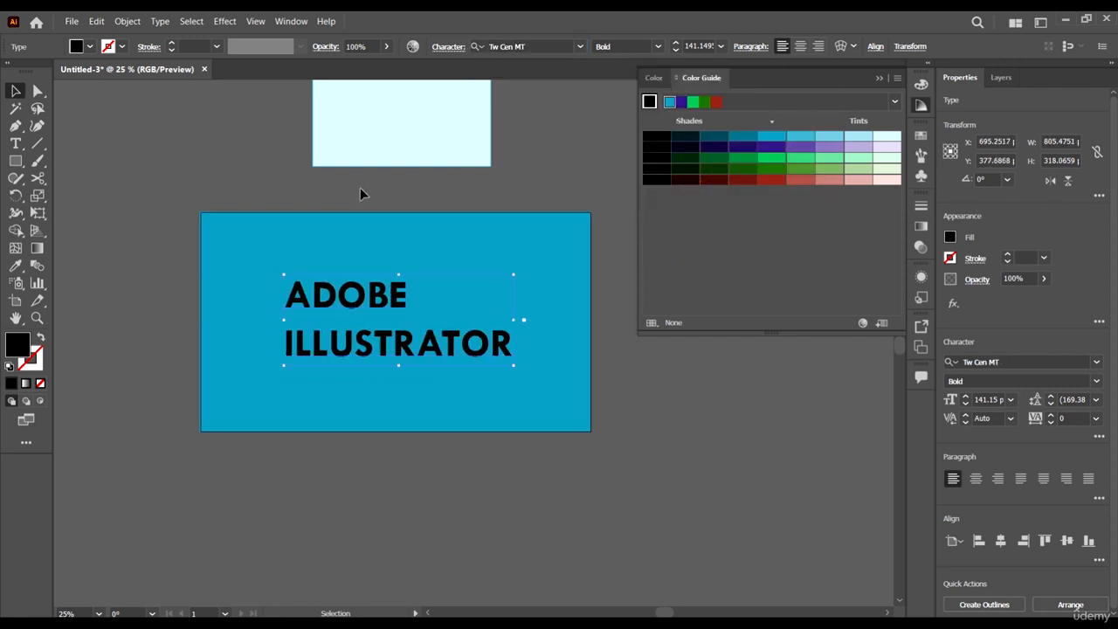
left_click(699, 43)
scroll(701, 42, "up", 20)
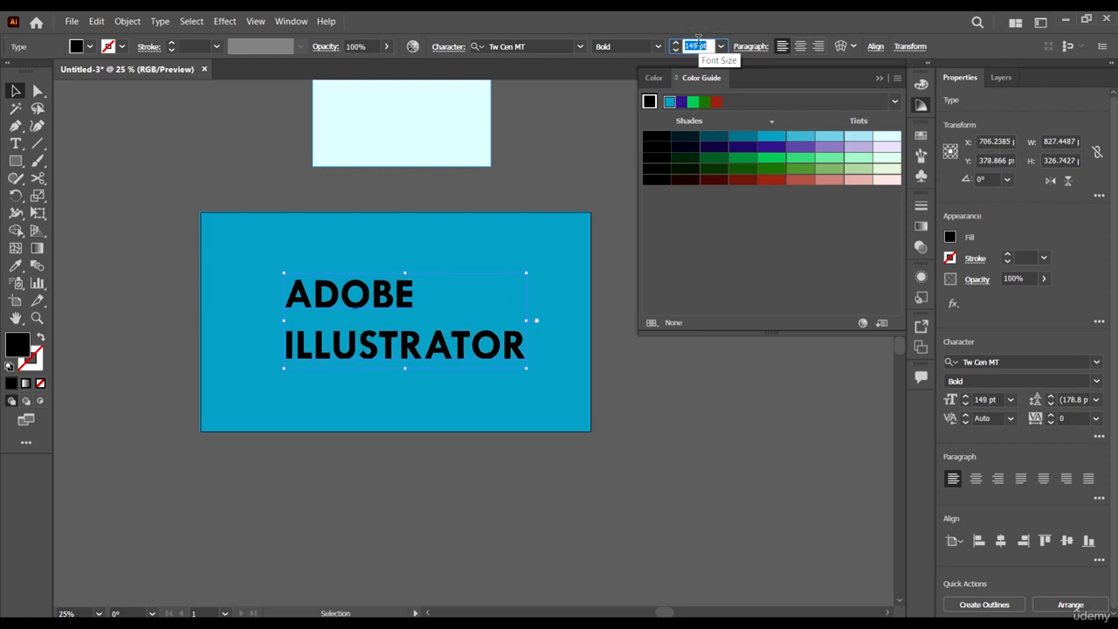
left_click_drag(478, 352, 448, 352)
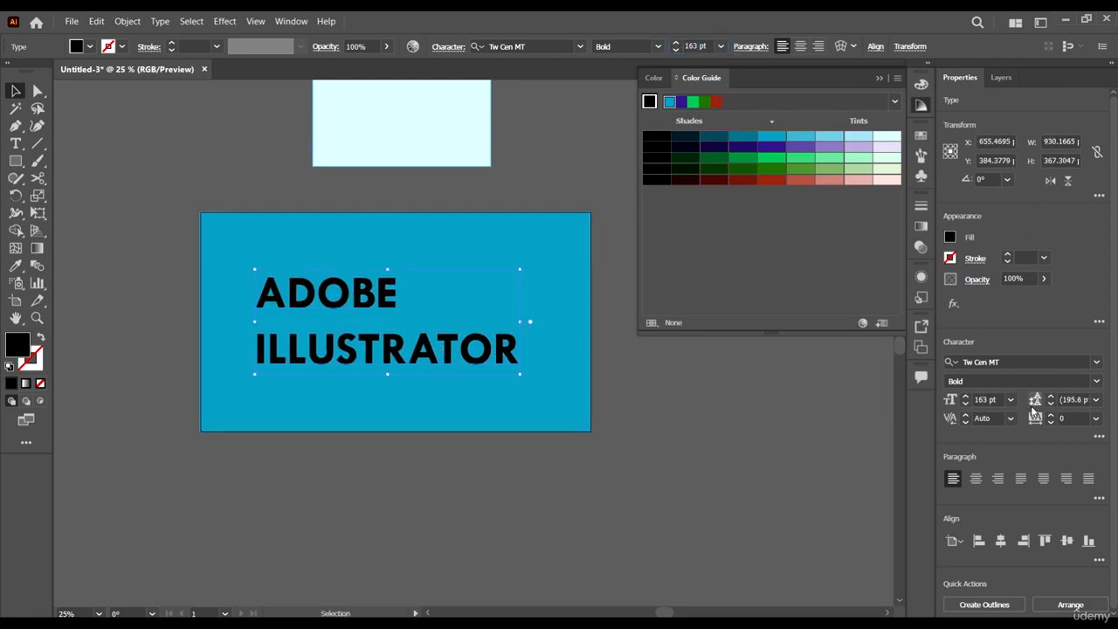
Tighten the text's leading to 165 pt
left_click(1071, 400)
scroll(1073, 398, "down", 10)
scroll(1072, 398, "down", 20)
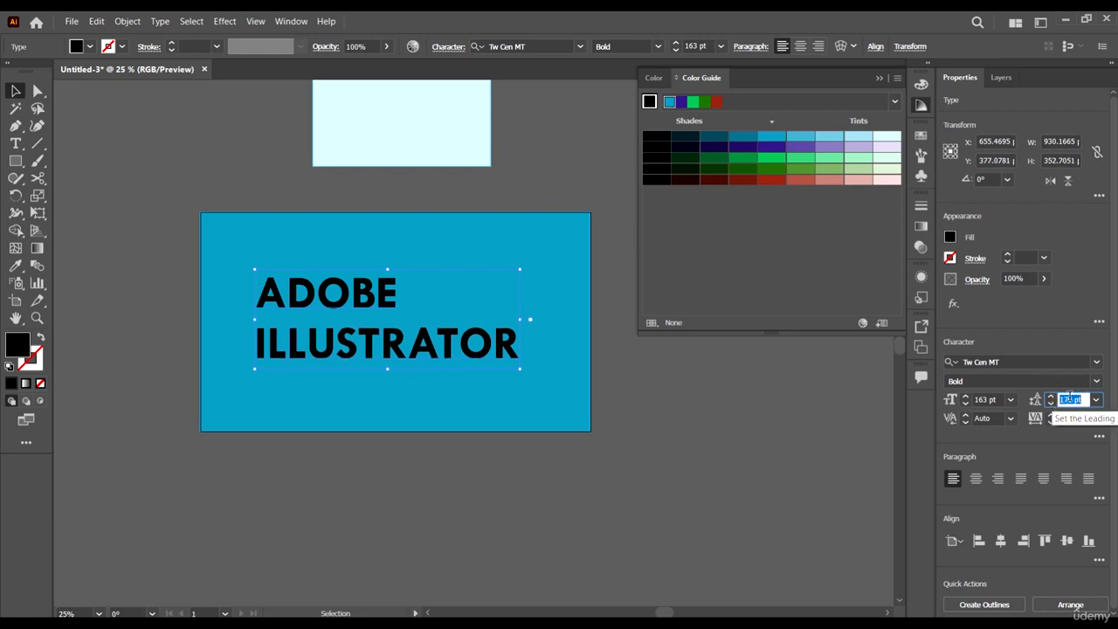
left_click(756, 460)
Center-align the text's two lines, and align the text horizontally to the artboard's center
left_click(490, 360)
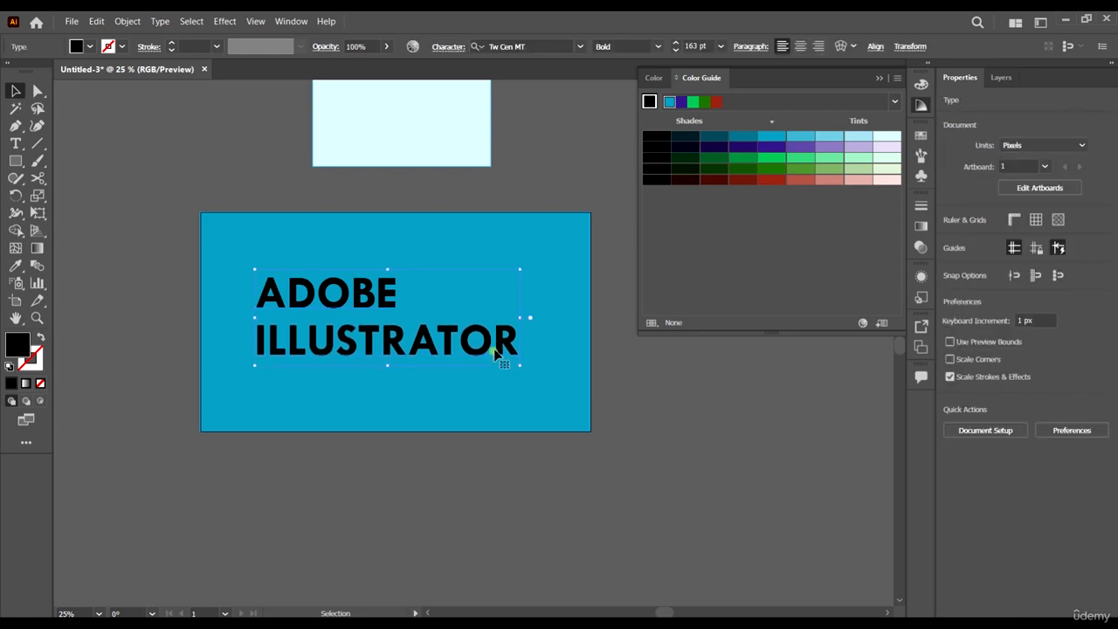
left_click(800, 46)
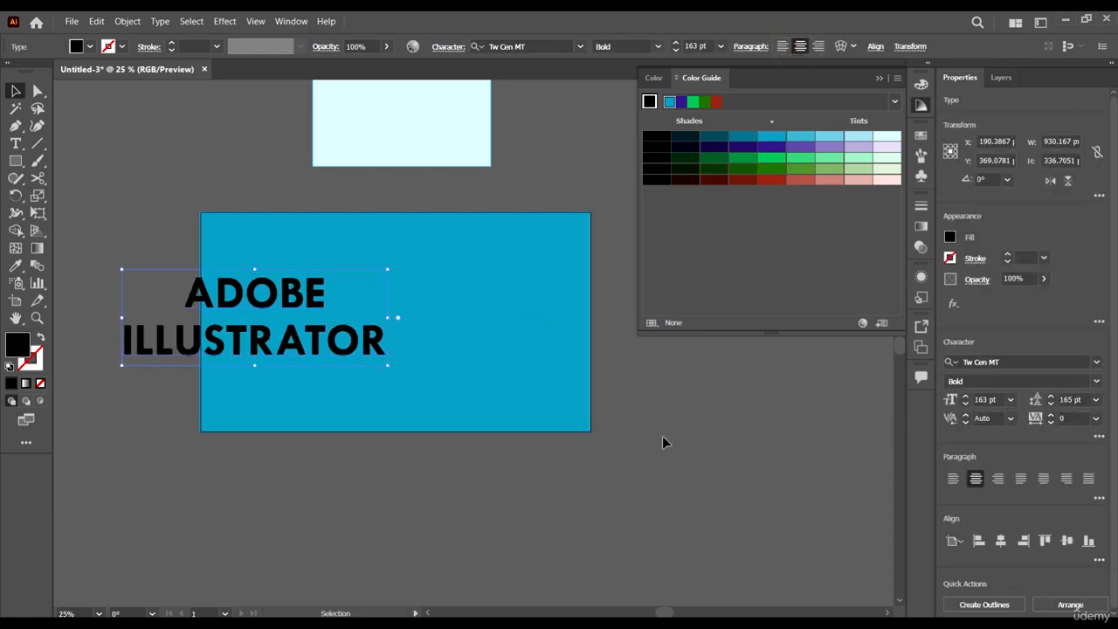
left_click(709, 437)
left_click_drag(342, 354, 489, 354)
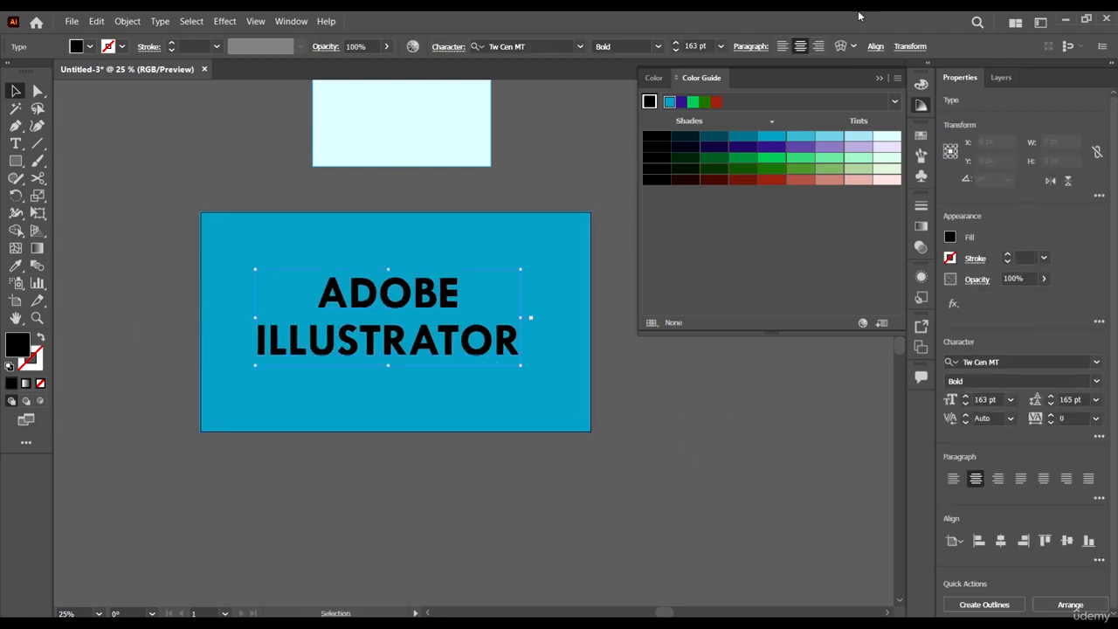
left_click(876, 47)
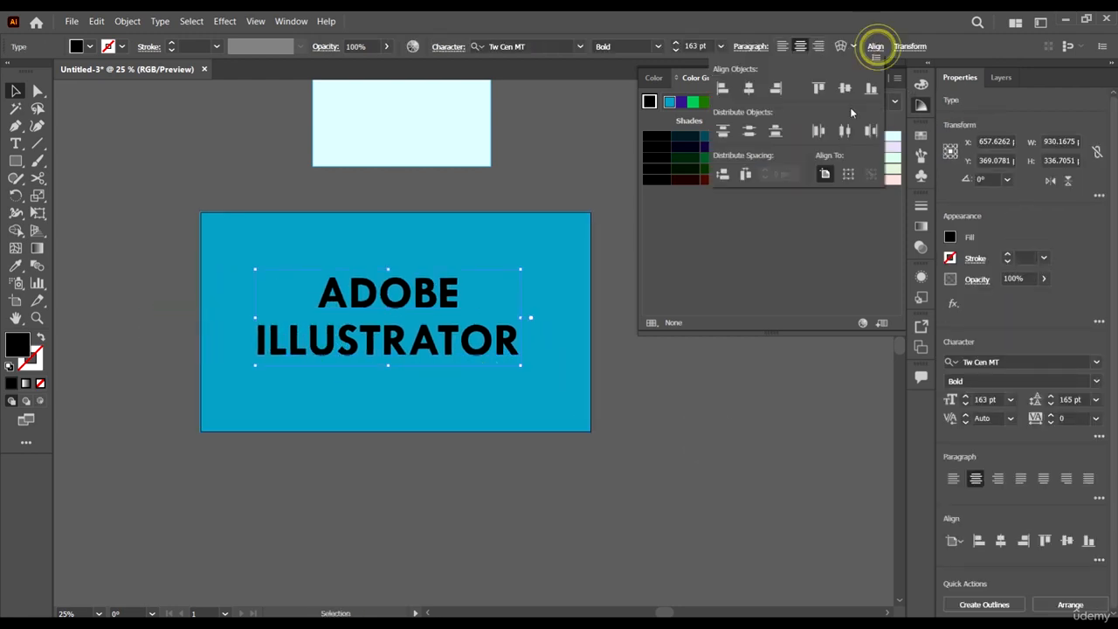
left_click(743, 90)
left_click(697, 411)
Convert the "ADOBE ILLUSTRATOR" text to outlines and ungroup it into separate letters
scroll(562, 376, "left", 1)
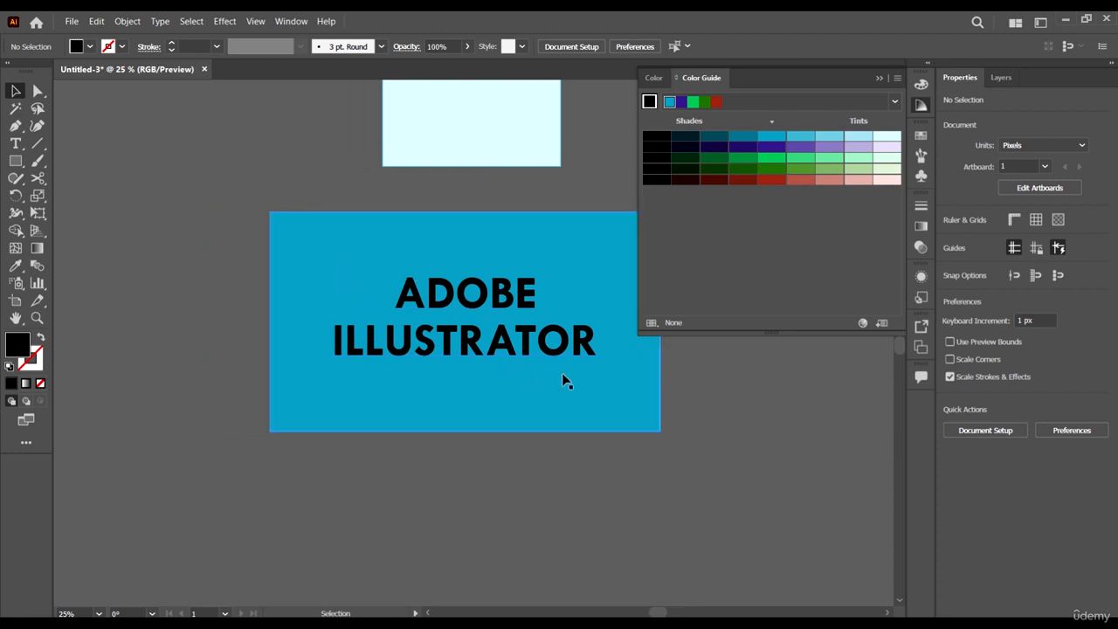
scroll(562, 375, "right", 1)
scroll(455, 317, "up", 1)
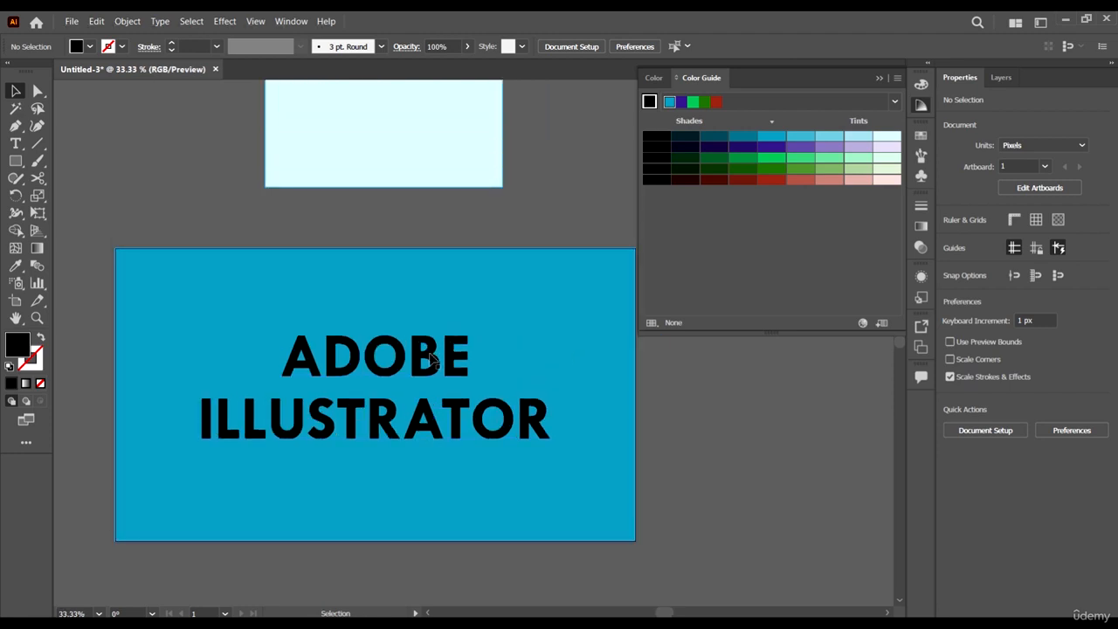
left_click(453, 325)
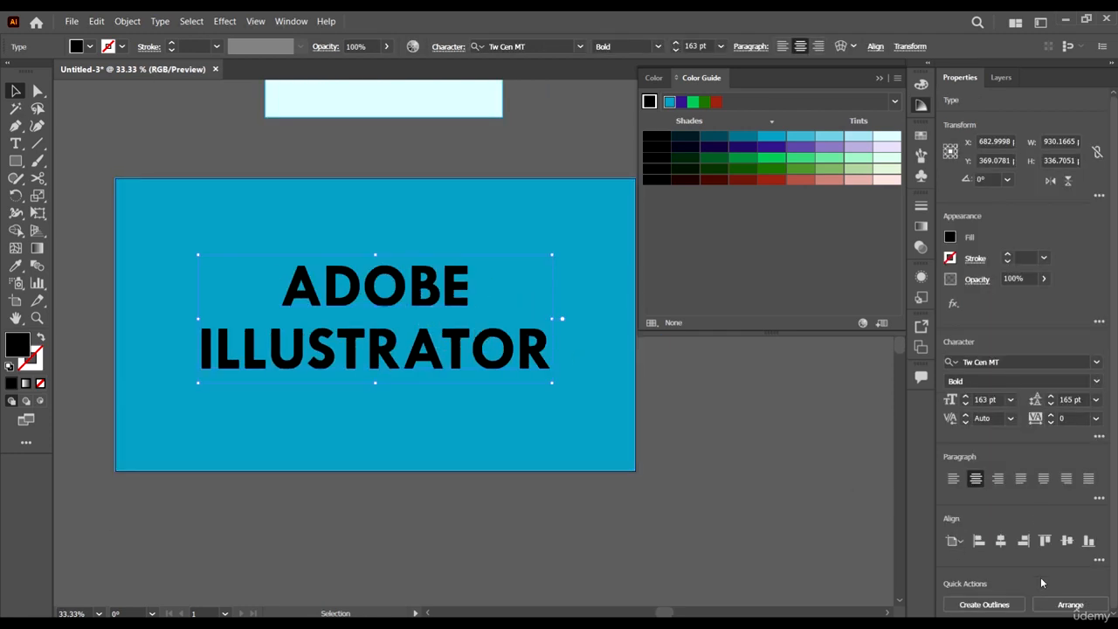
left_click(985, 605)
left_click(706, 473)
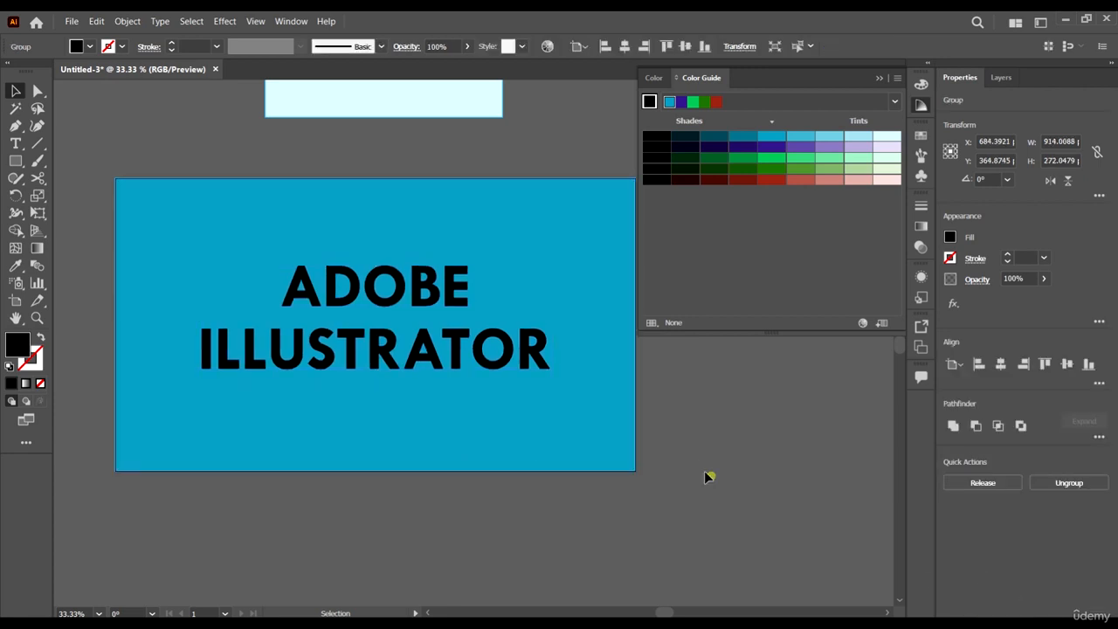
left_click(461, 350)
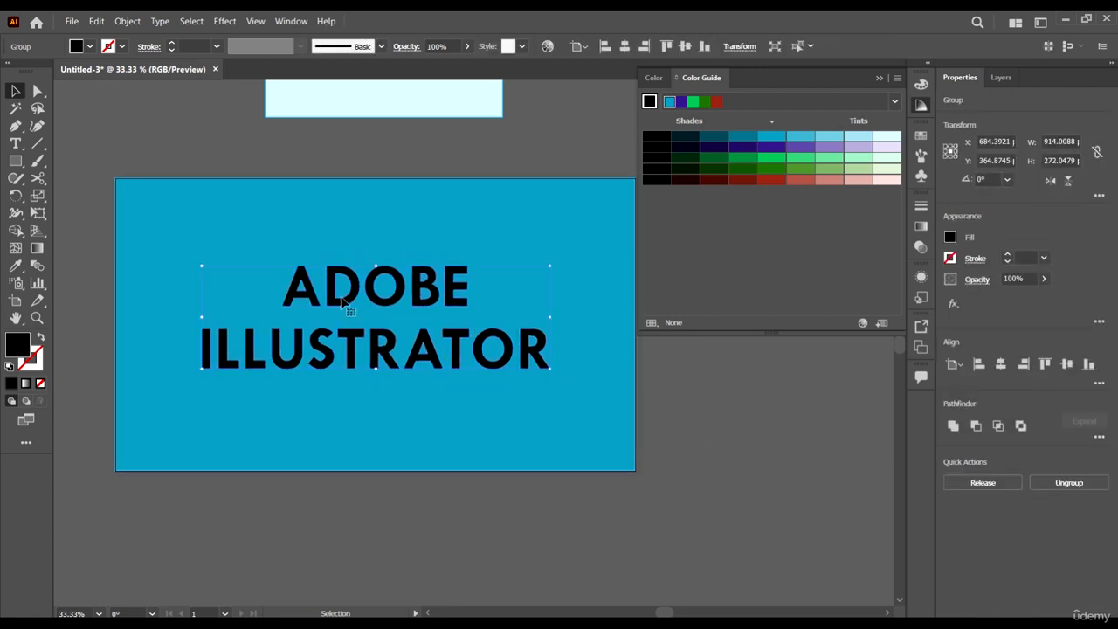
right_click(507, 365)
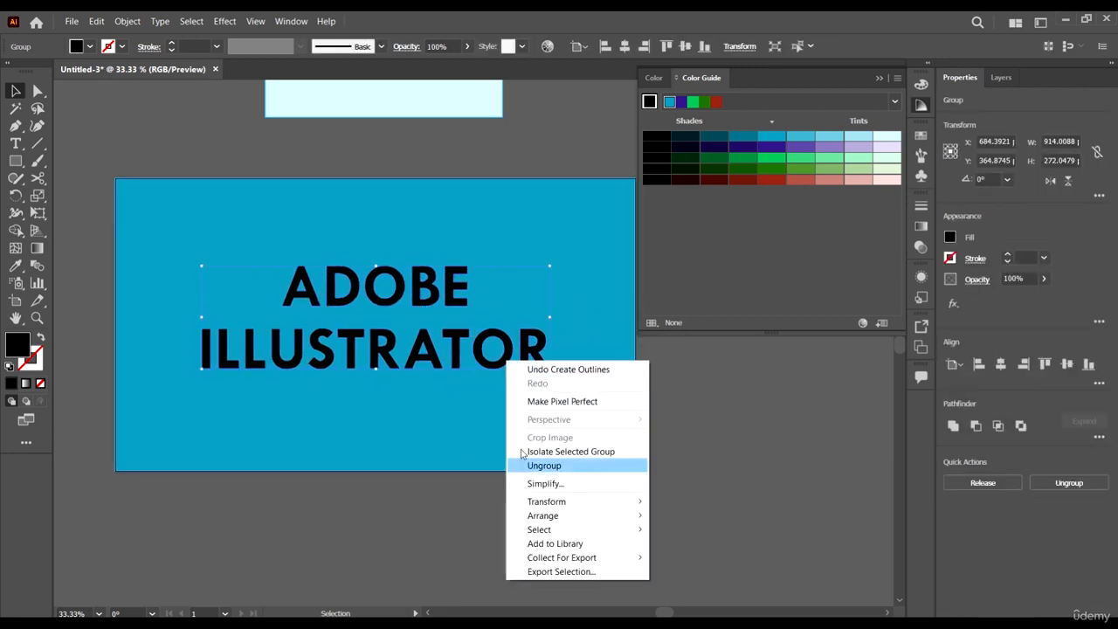
left_click(569, 470)
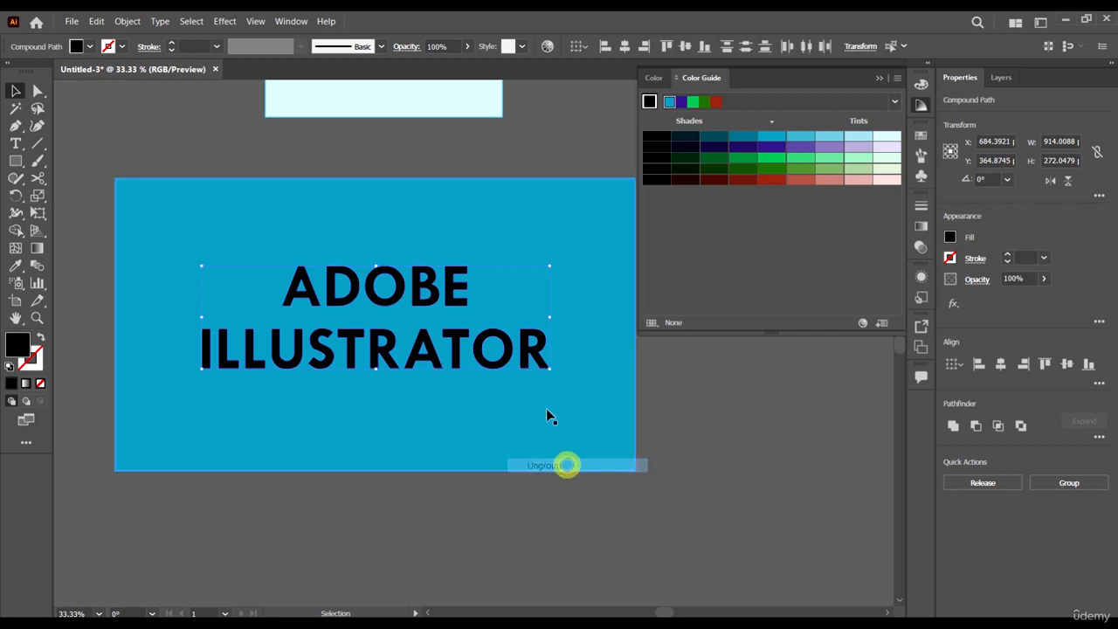
left_click(125, 23)
left_click(372, 18)
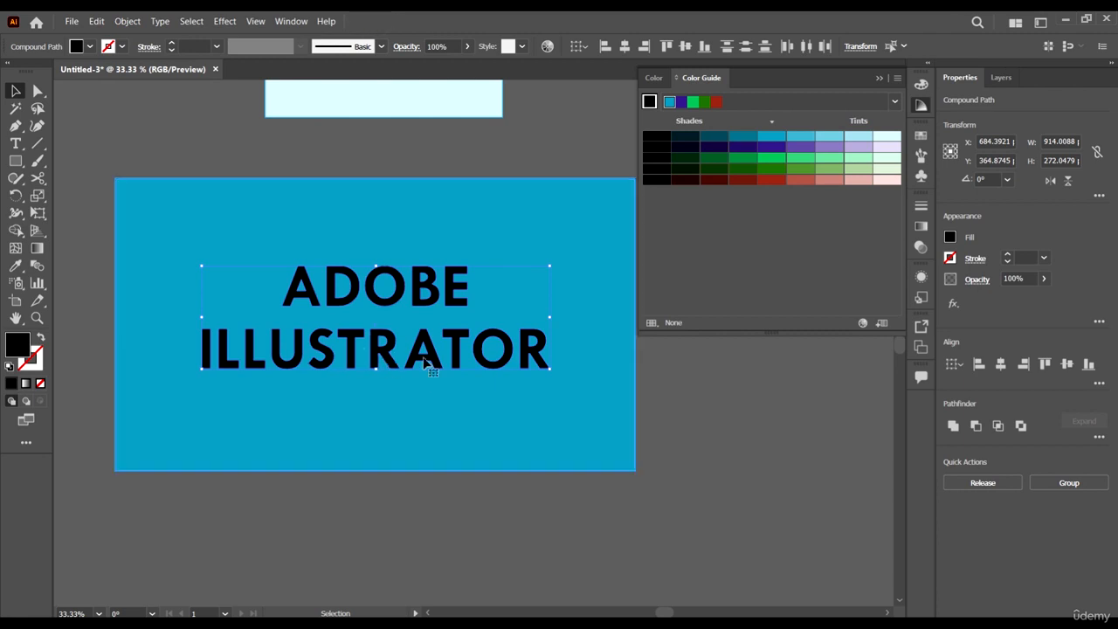
Select all the letters of "ADOBE" and fill them with the lightest tint in the Color Guide's bright green row
left_click(457, 303)
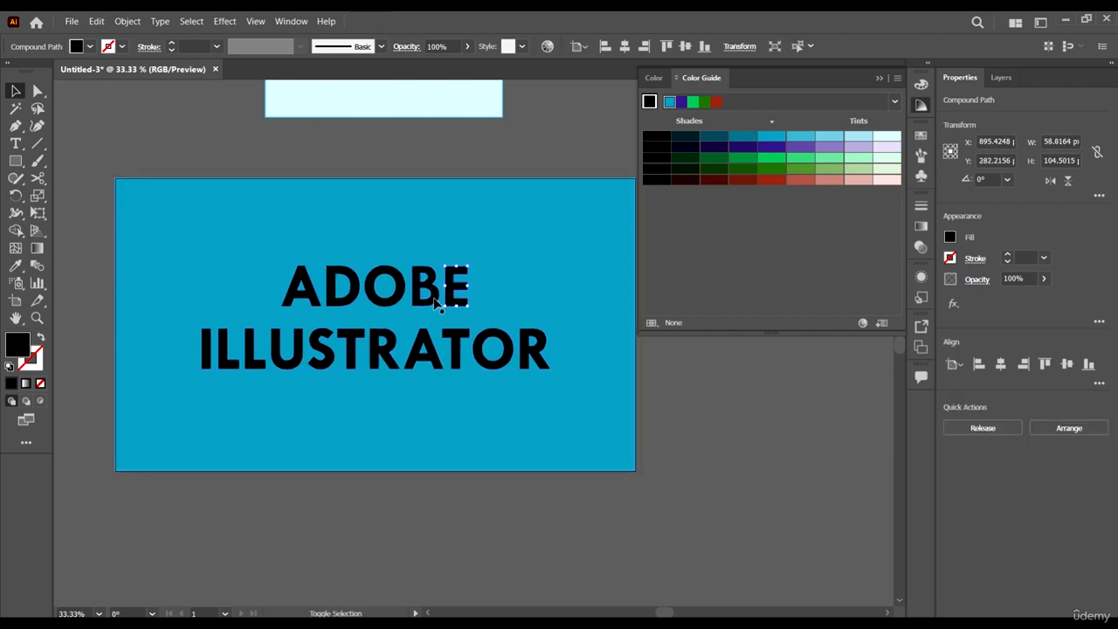
left_click(424, 293, "shift")
left_click(382, 292, "shift")
left_click(341, 292, "shift")
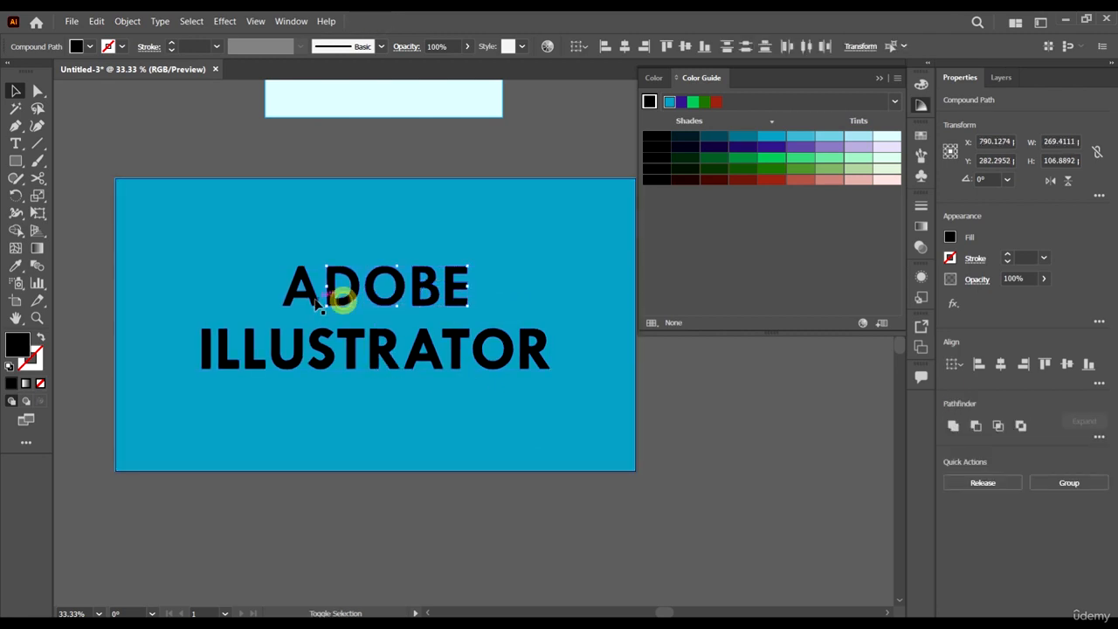
left_click(313, 302, "shift")
scroll(451, 319, "up", 2)
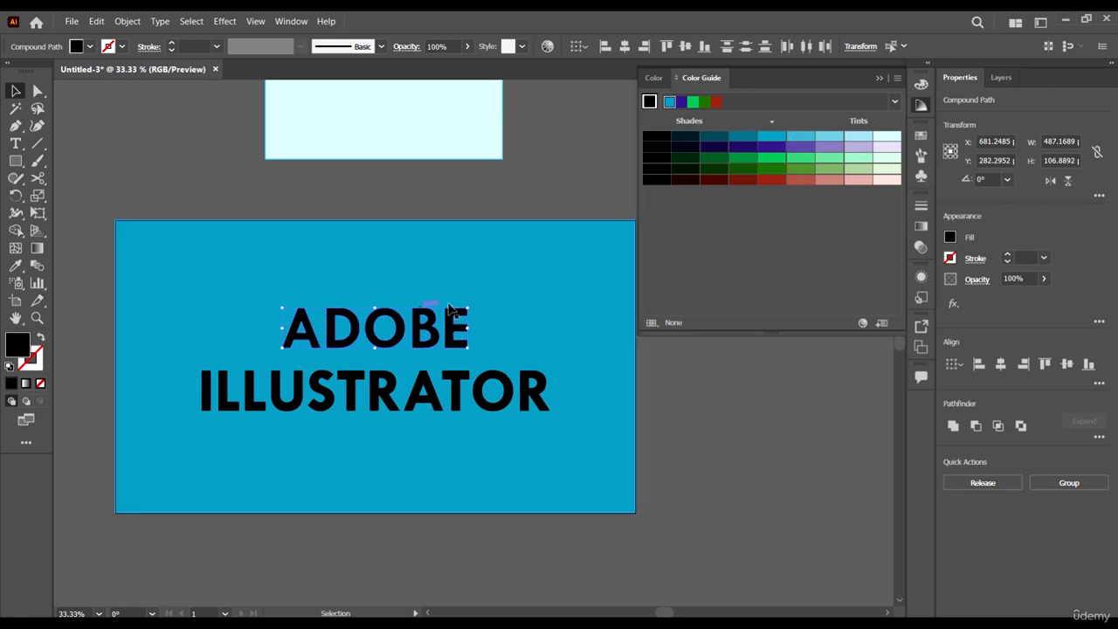
scroll(454, 311, "down", 1)
left_click(685, 137)
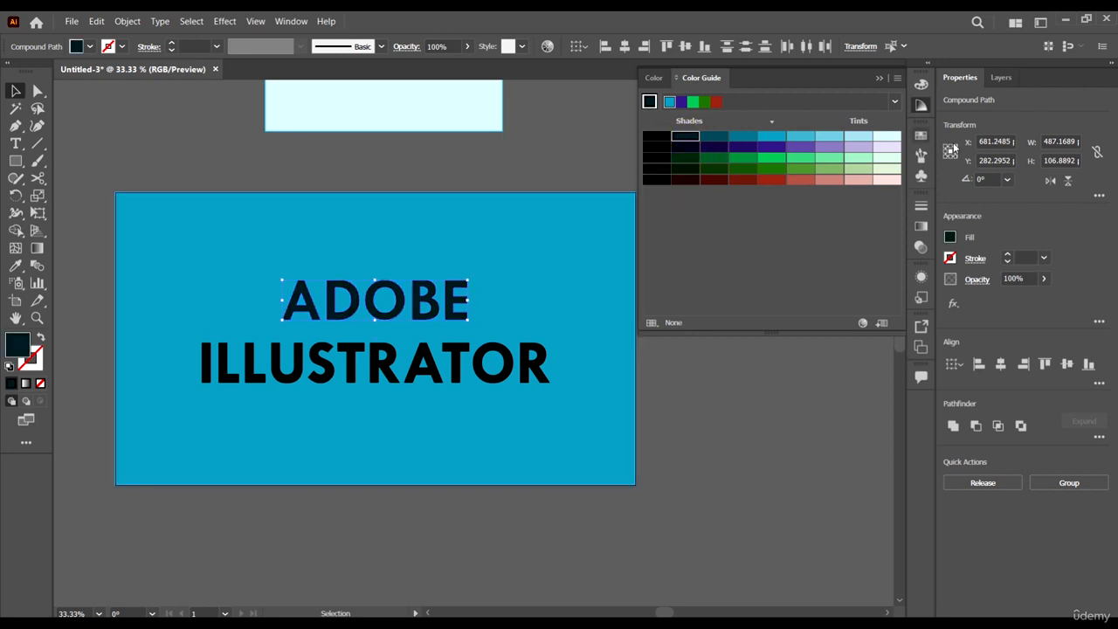
left_click(887, 147)
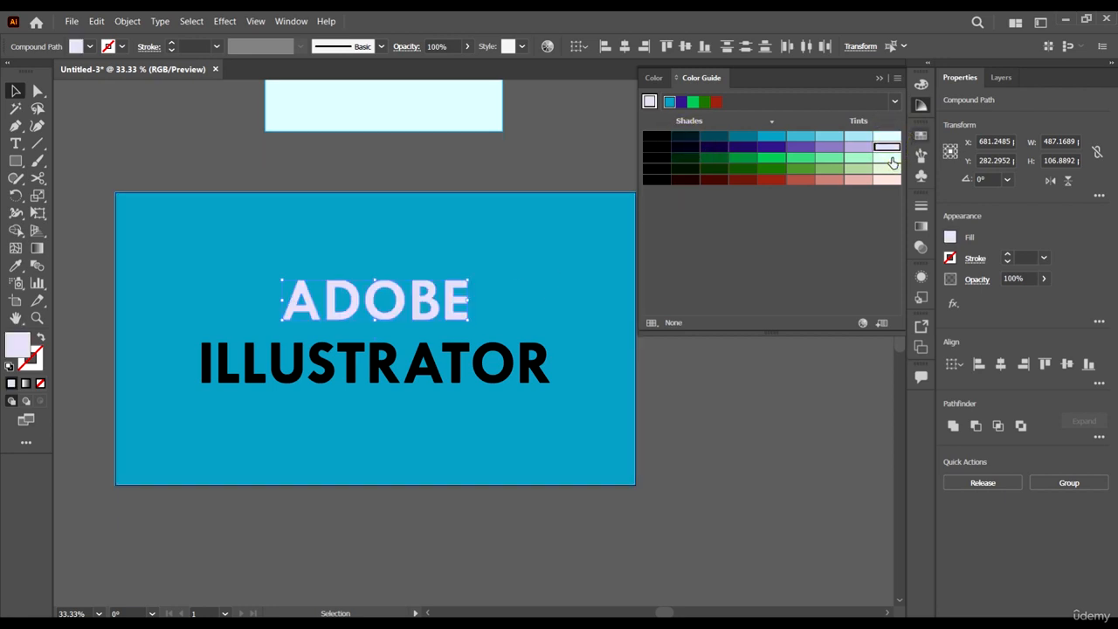
left_click(888, 168)
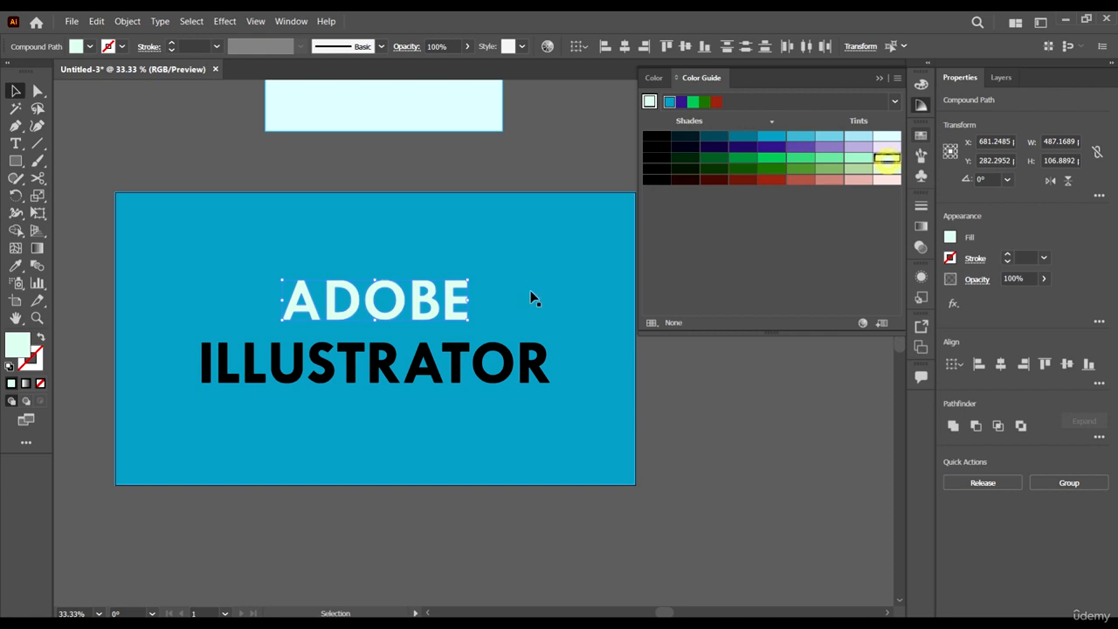
Select the letters of "ILLUSTRATOR" for recoloring
left_click(761, 454)
left_click_drag(739, 422, 200, 347)
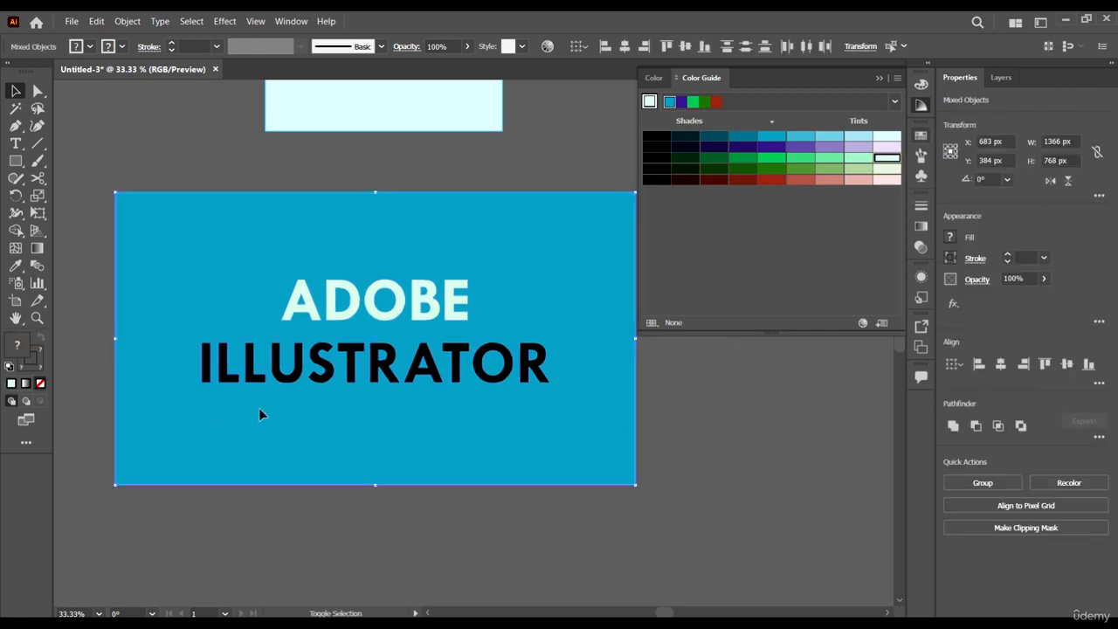
Recolor the ILLUSTRATOR lettering, sampling red, pink and pale green Color Guide swatches before settling on a very dark red shade
left_click(260, 407, "shift")
left_click(852, 180)
left_click(821, 183)
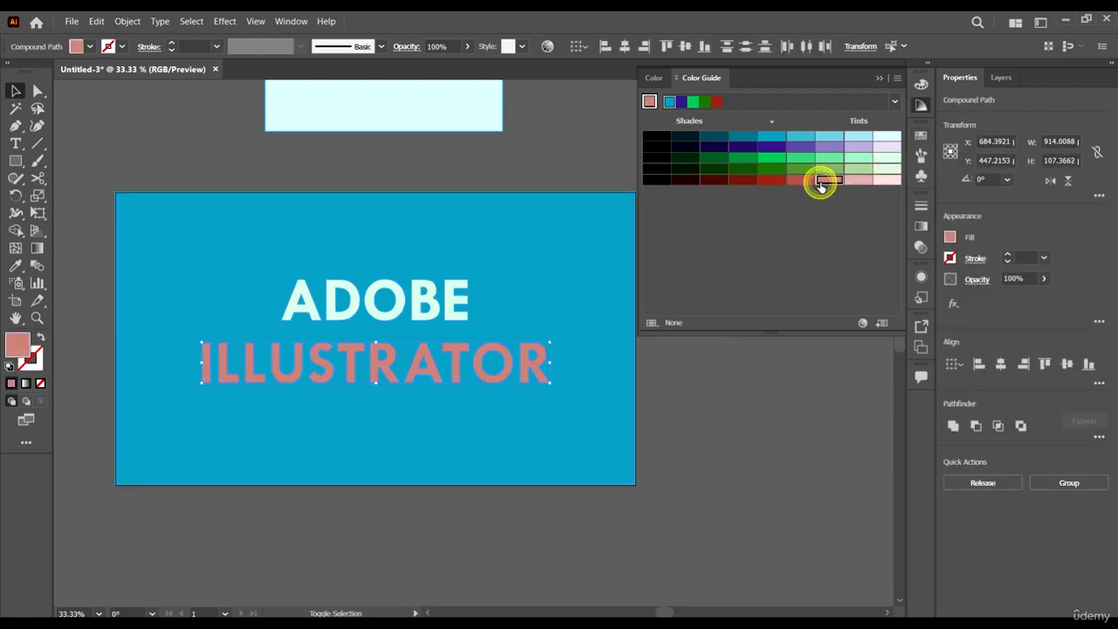
left_click(849, 181)
left_click(775, 181)
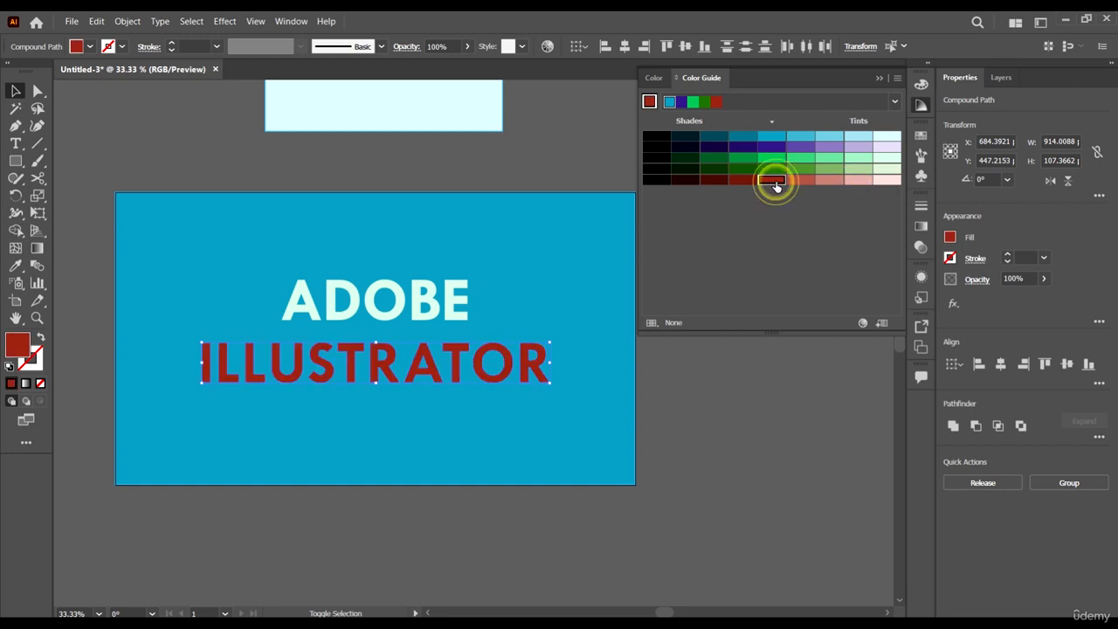
left_click(714, 180)
left_click(861, 169)
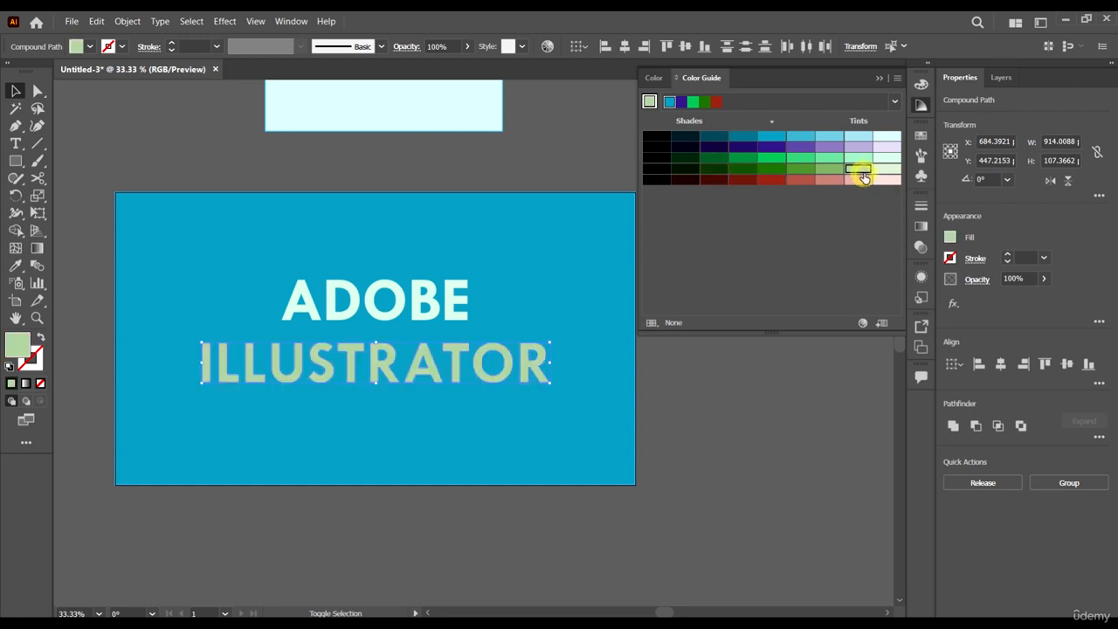
left_click(886, 181)
left_click(858, 181)
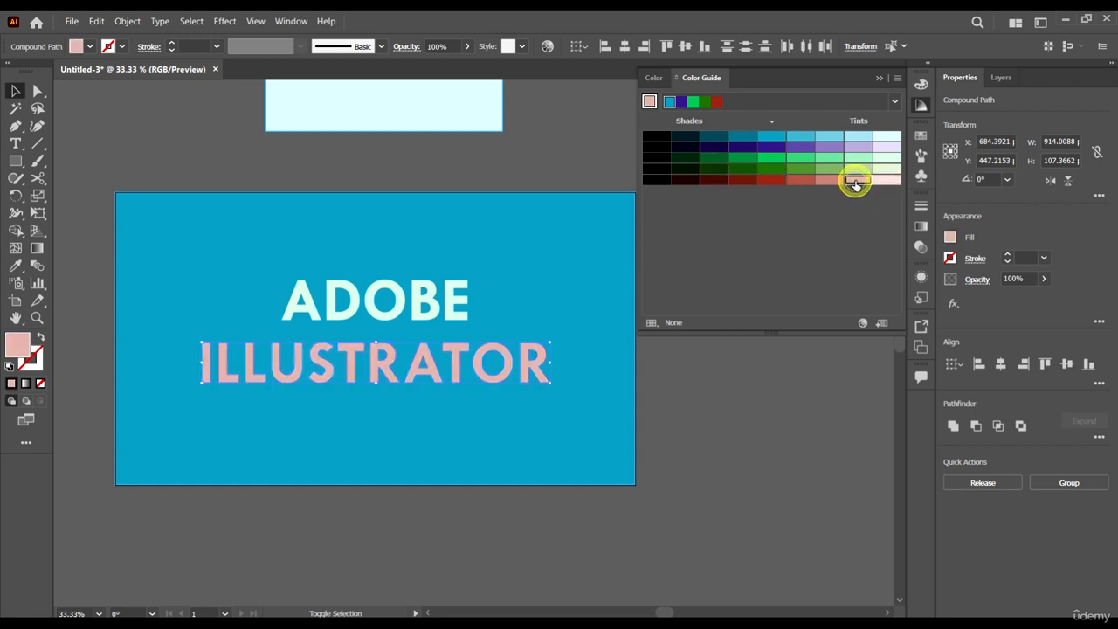
left_click(826, 181)
left_click(801, 180)
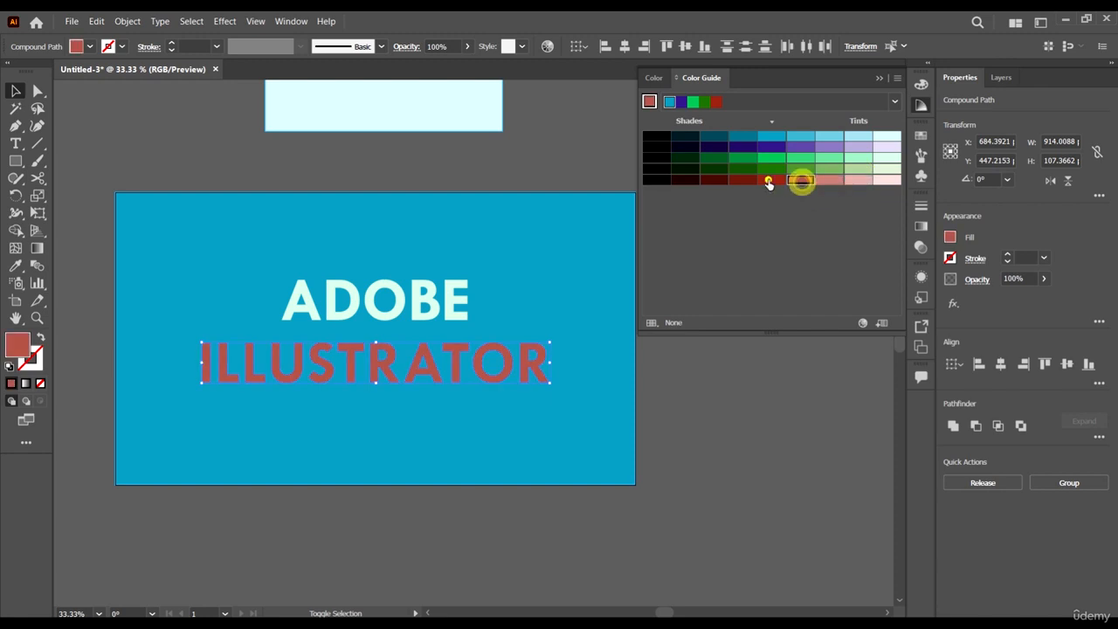
left_click(771, 180)
left_click(743, 180)
left_click(714, 180)
left_click(685, 181)
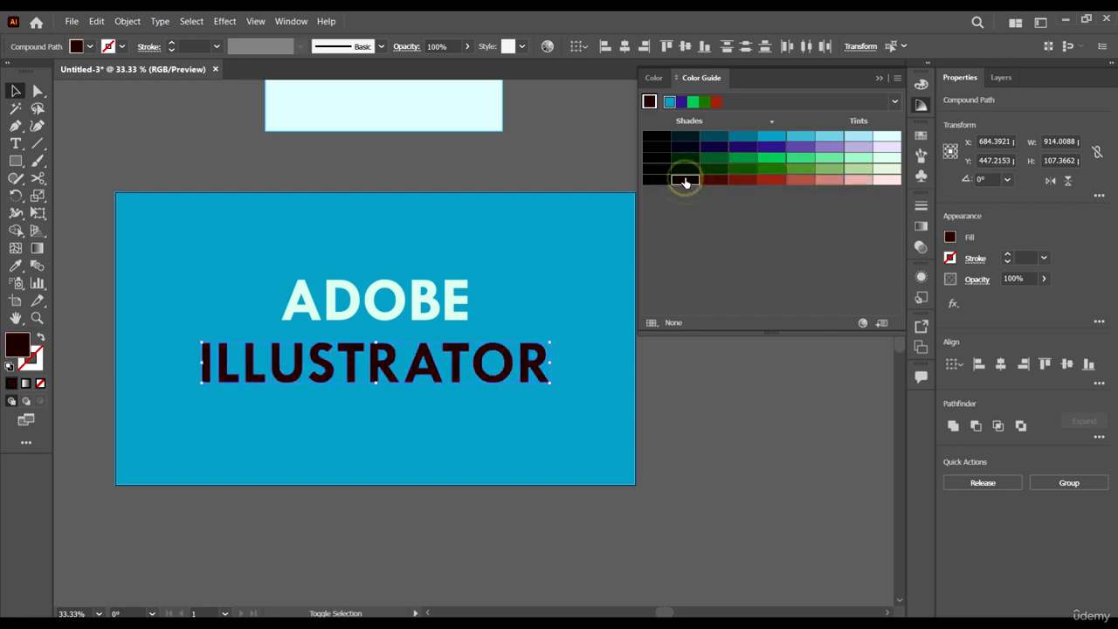
left_click(706, 180)
left_click(749, 471)
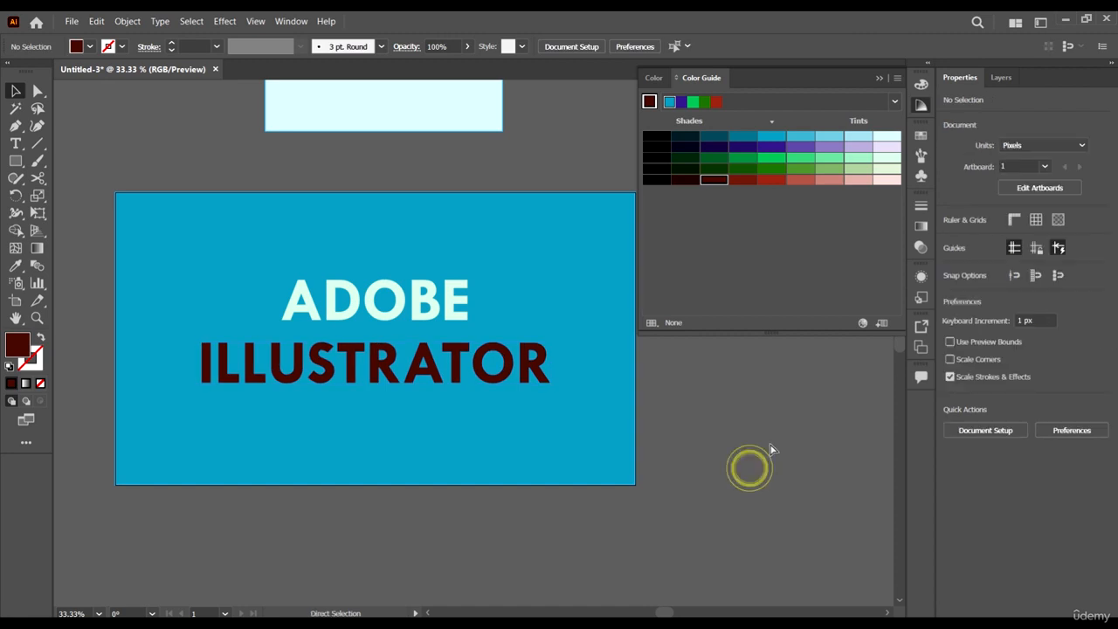
Recolor the background rectangle, sampling several blue Color Guide swatches and finishing with the second-lightest blue tint
scroll(770, 443, "left", 2)
scroll(770, 443, "up", 2)
scroll(751, 440, "right", 1)
scroll(741, 437, "right", 1)
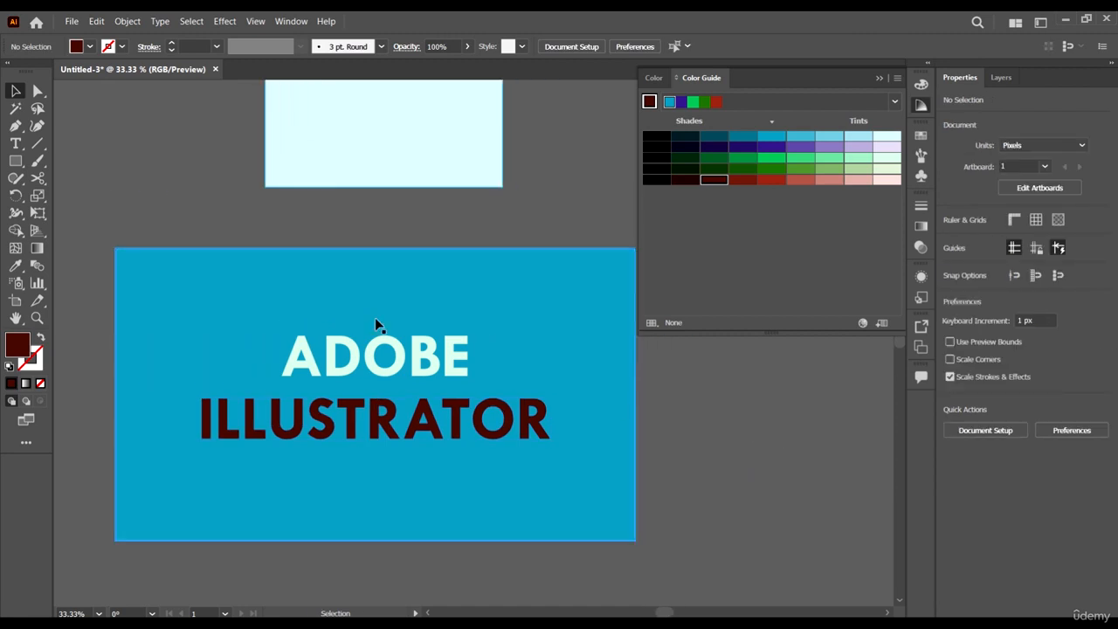
left_click(589, 322)
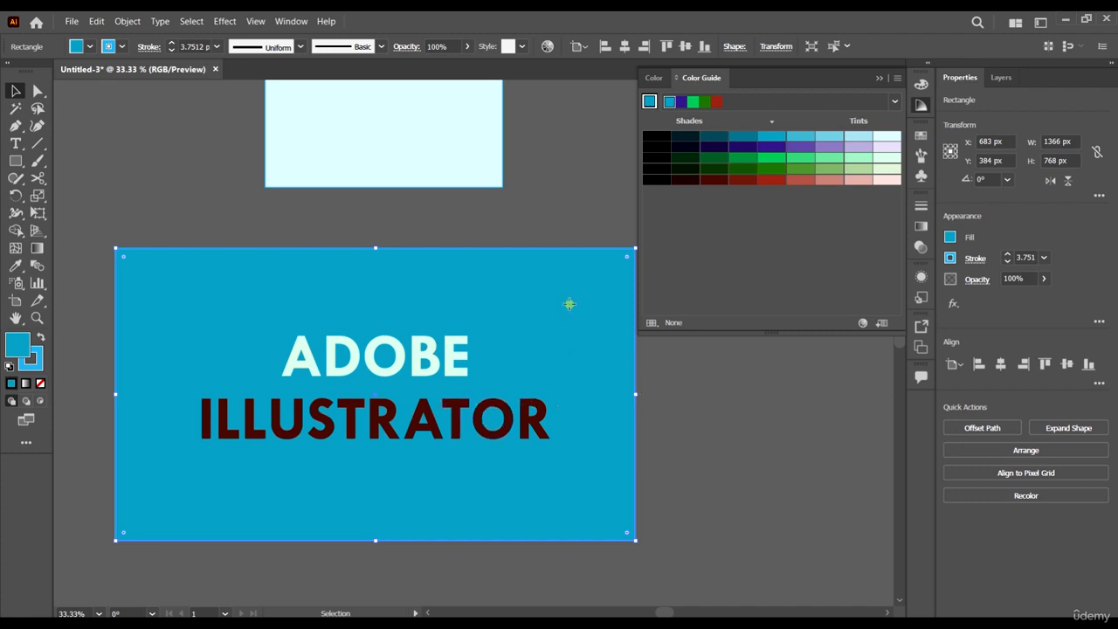
left_click(859, 137)
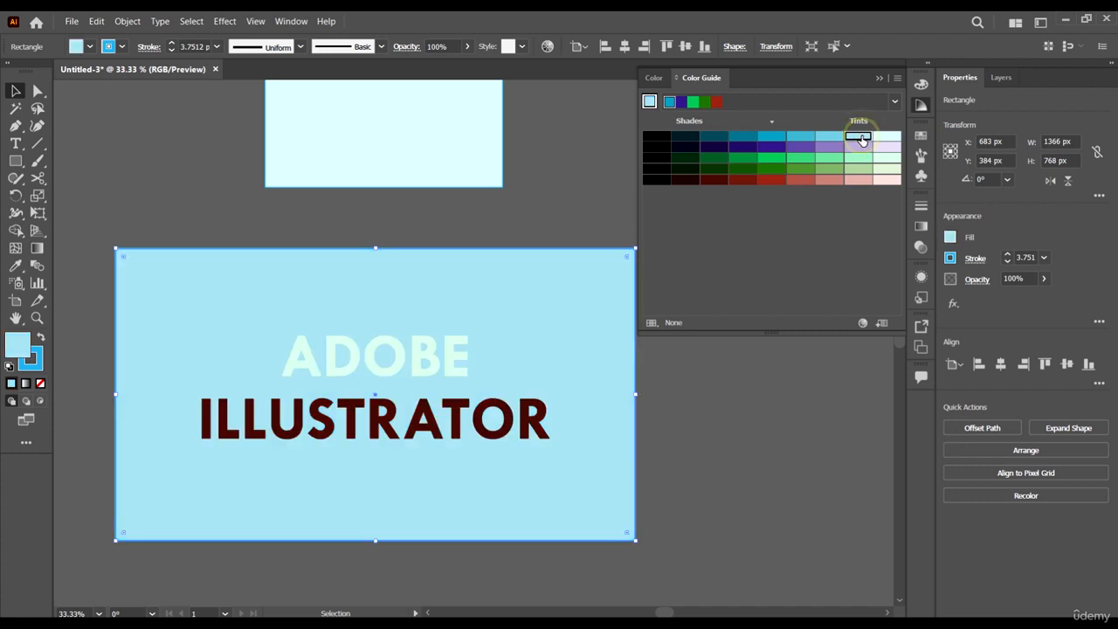
left_click(892, 137)
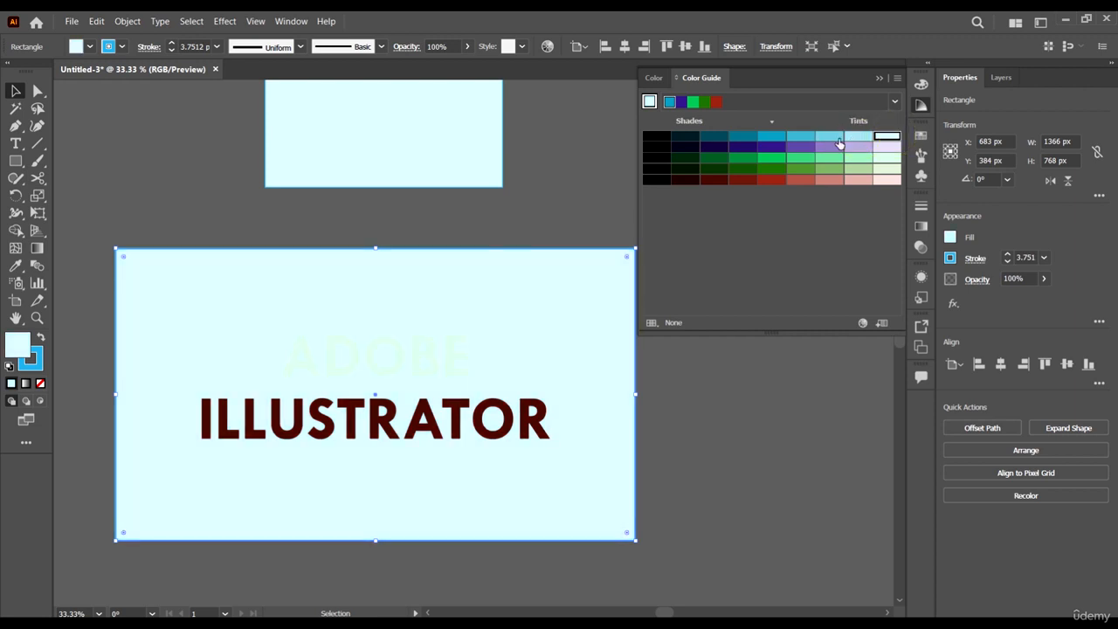
left_click(774, 140)
left_click(799, 140)
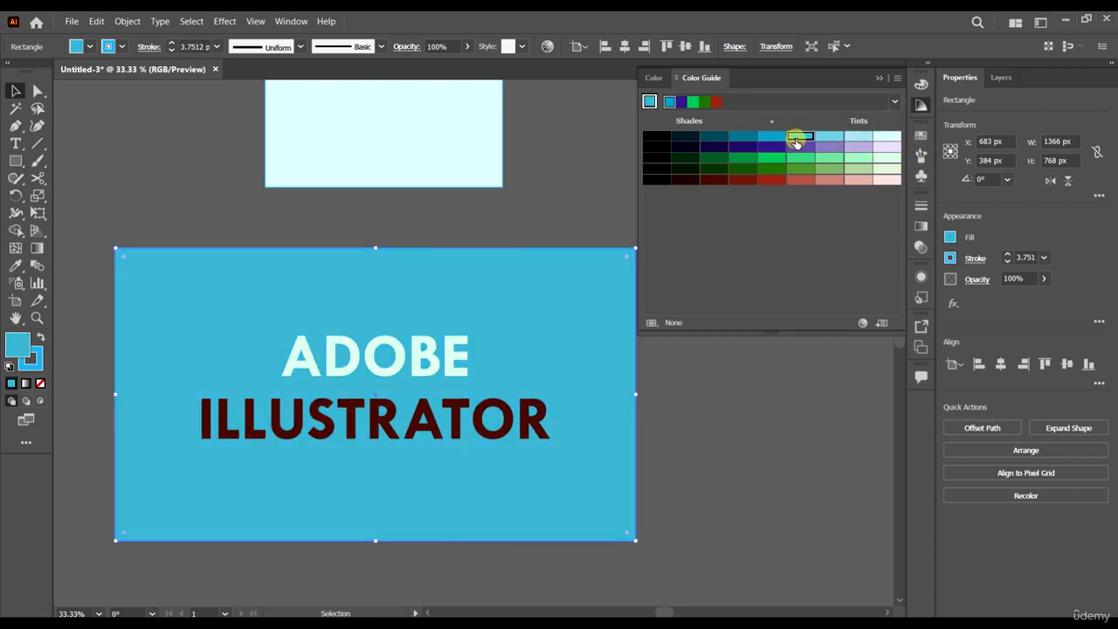
left_click(863, 140)
left_click(766, 527)
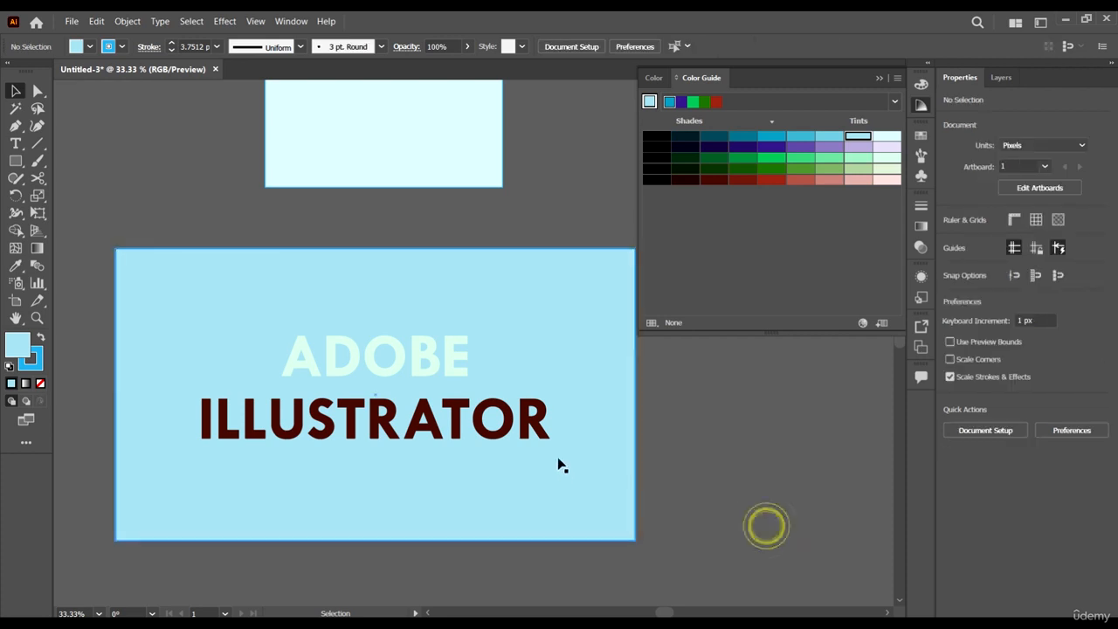
Recolor all the ADOBE letters, sampling purple shades and tints and finishing with the base deep violet-blue swatch
left_click(455, 356)
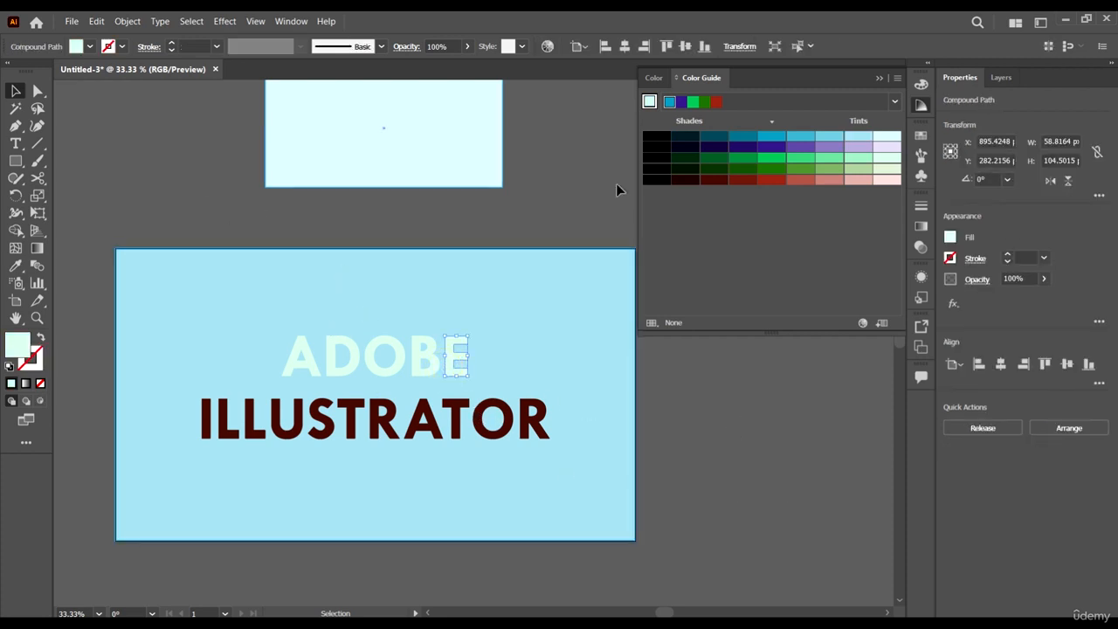
left_click_drag(240, 231, 594, 330)
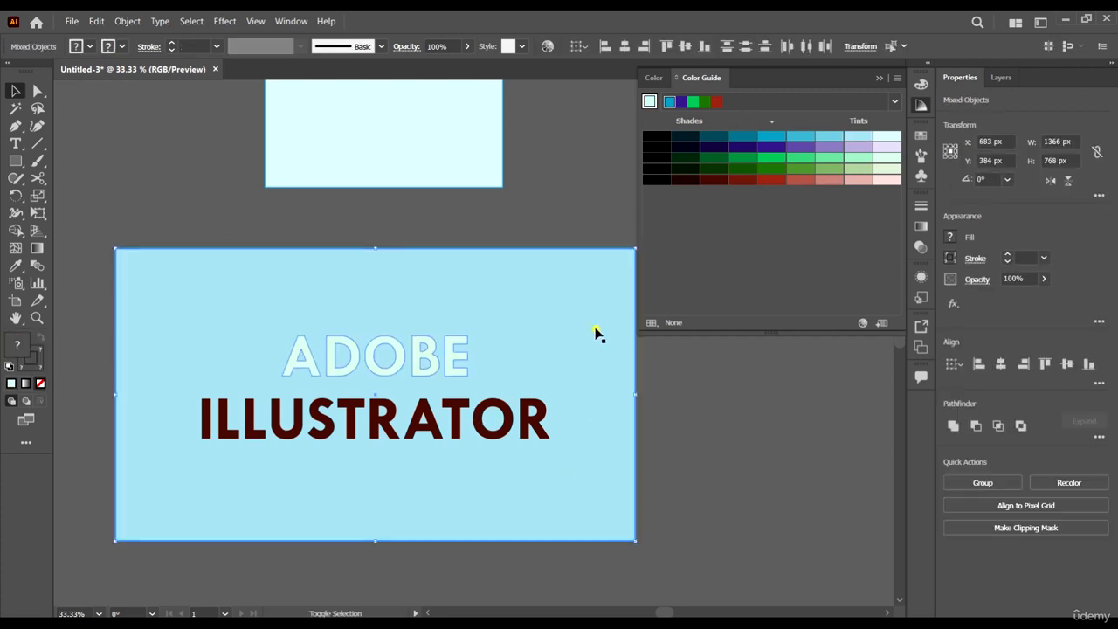
left_click(596, 328, "shift")
left_click(770, 148)
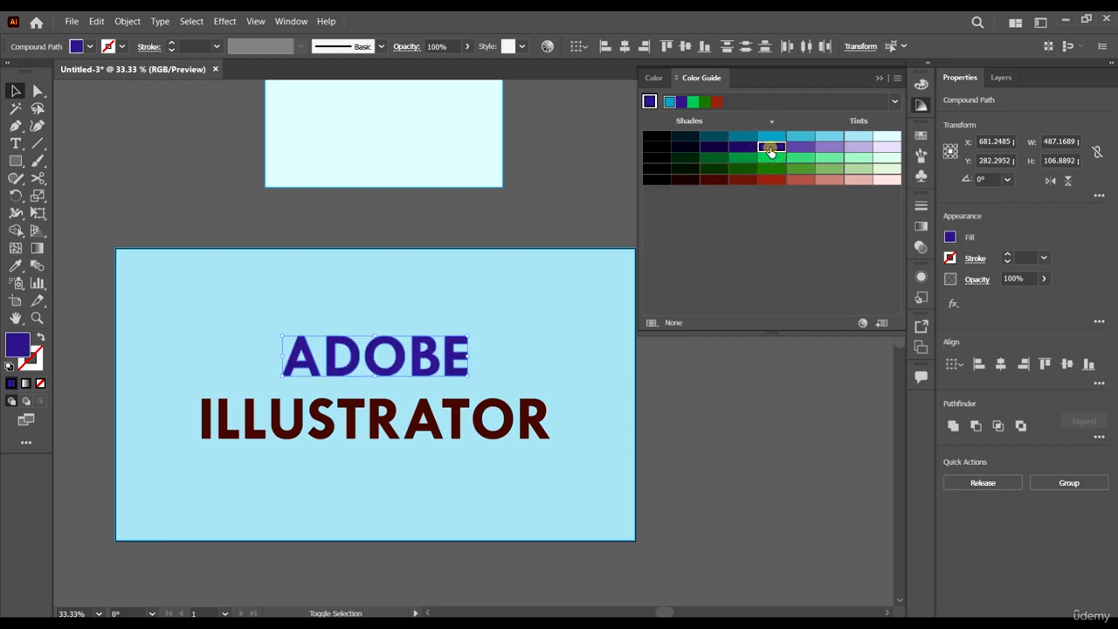
left_click(742, 149)
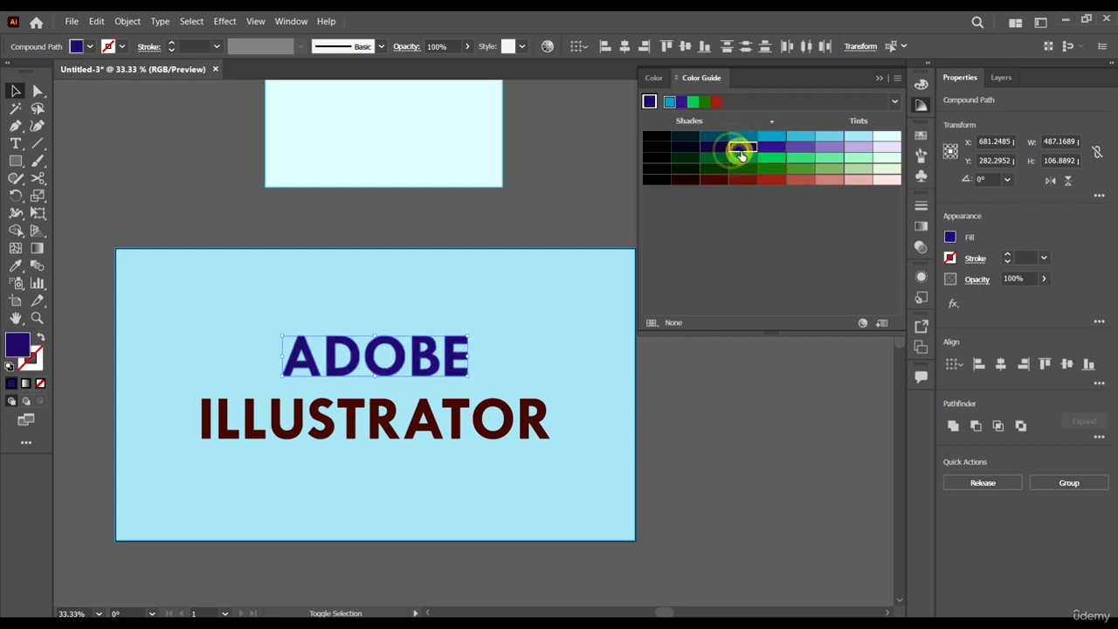
left_click(859, 147)
left_click(887, 147)
left_click(804, 148)
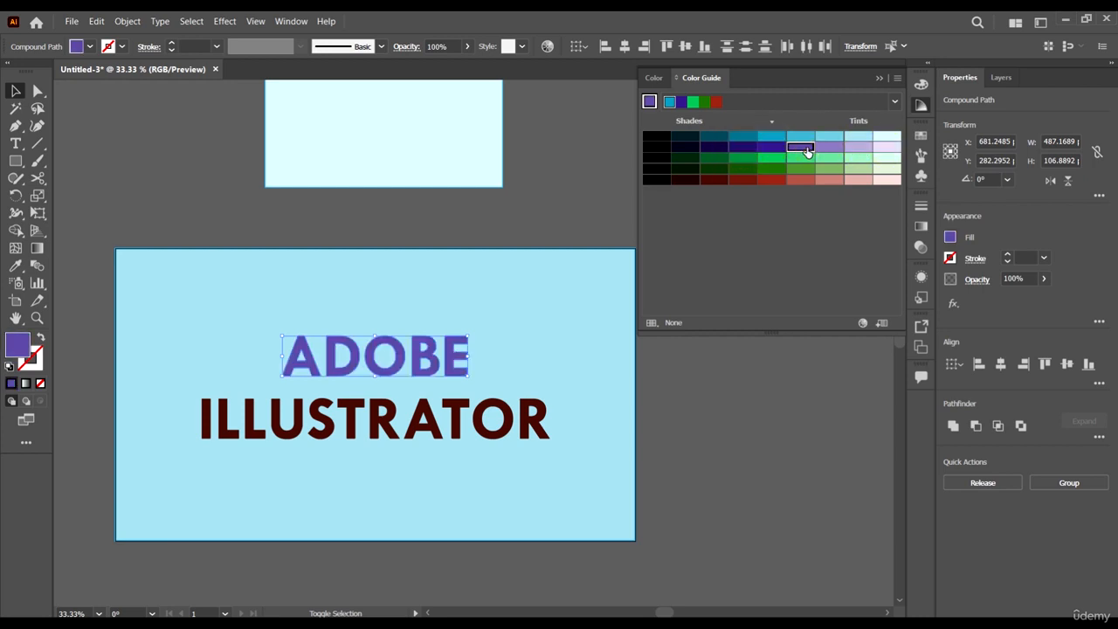
left_click(765, 148)
left_click(753, 439)
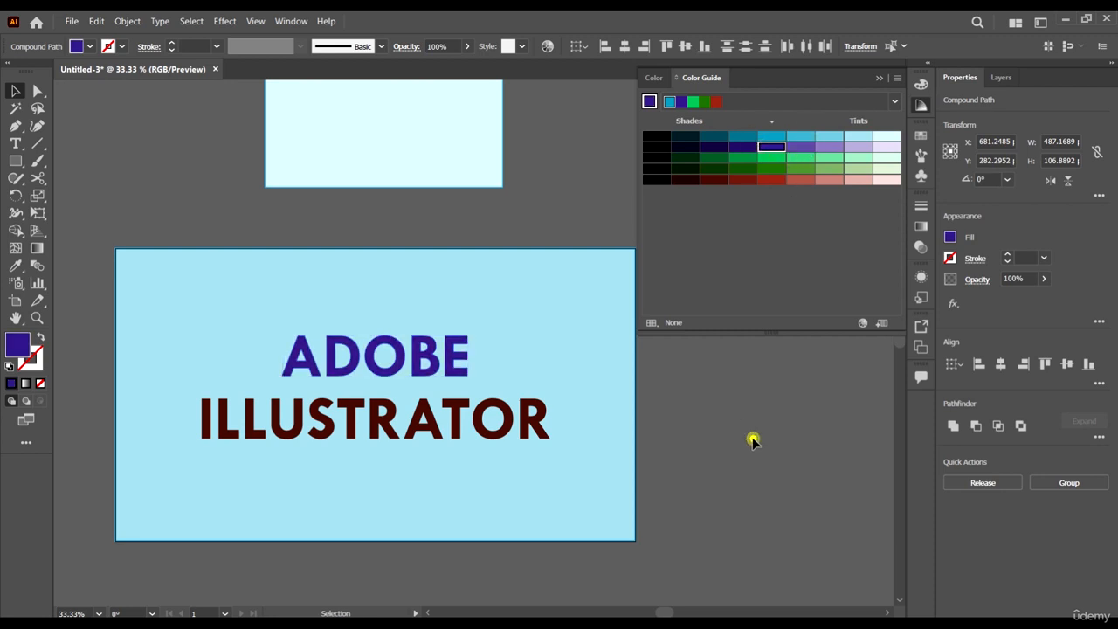
Apply the Complementary harmony rule in the Color Guide and fill the background rectangle with the lightest blue tint
scroll(592, 395, "down", 3)
scroll(576, 430, "up", 2)
scroll(609, 410, "right", 2)
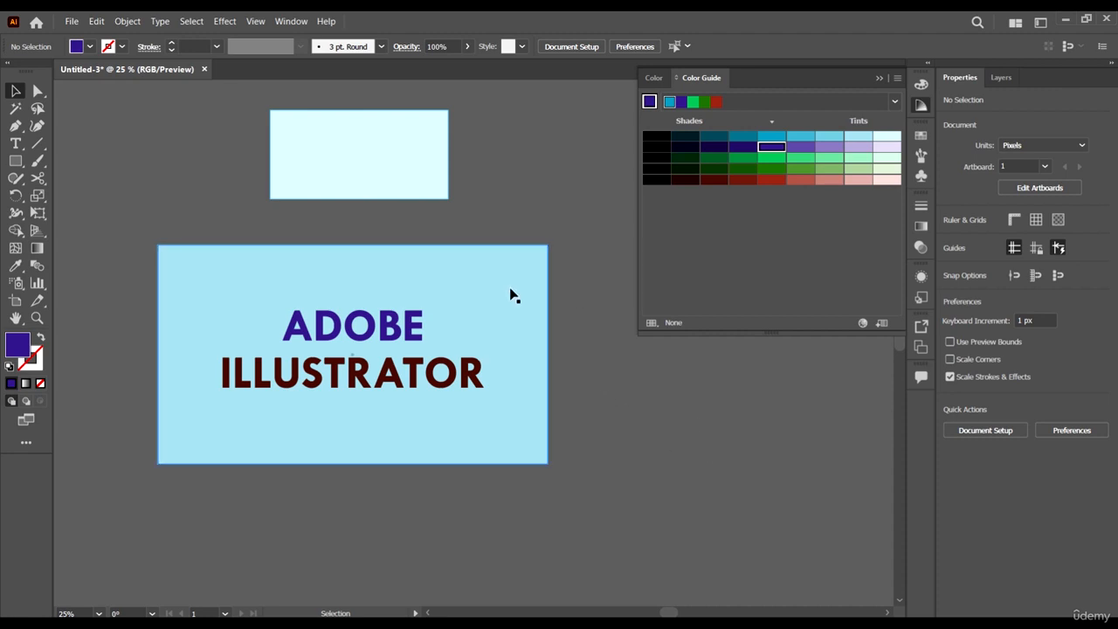
scroll(565, 290, "up", 1)
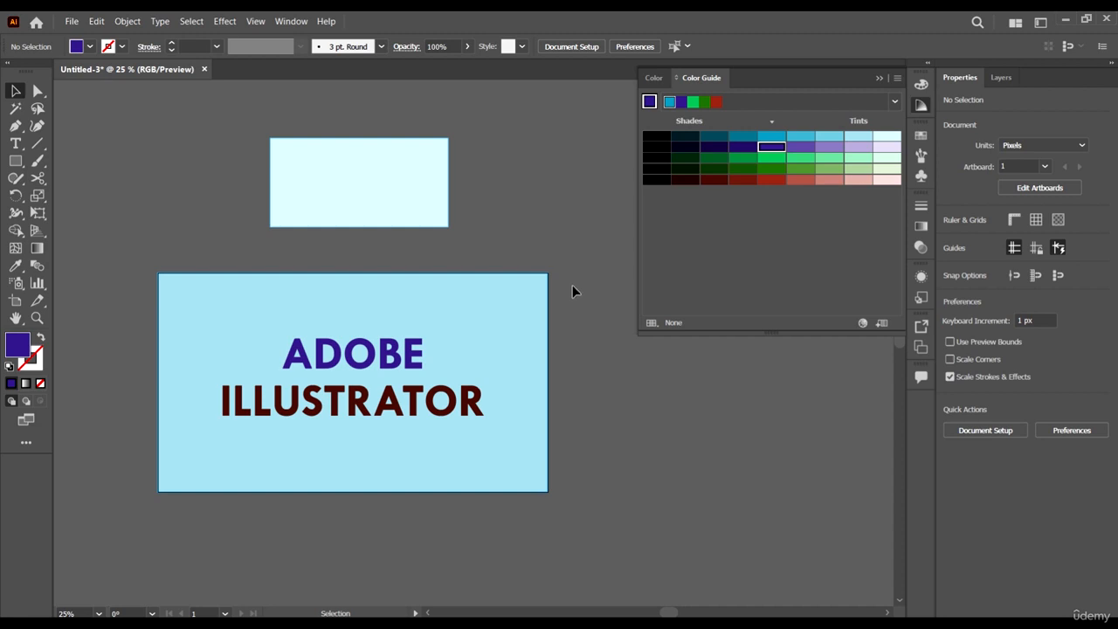
left_click(530, 307)
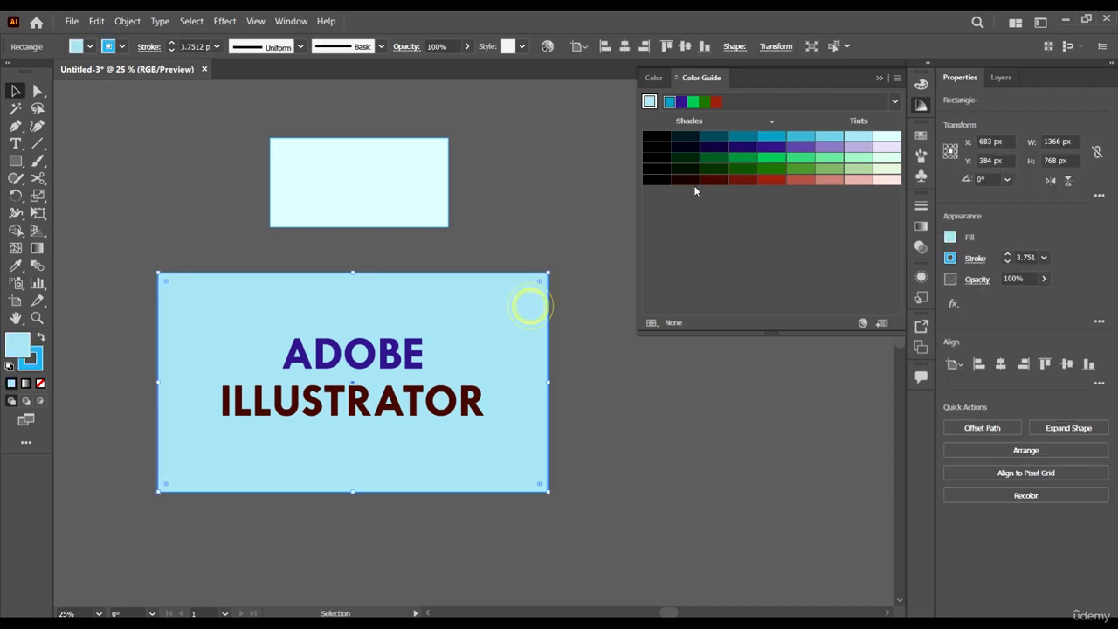
left_click(897, 104)
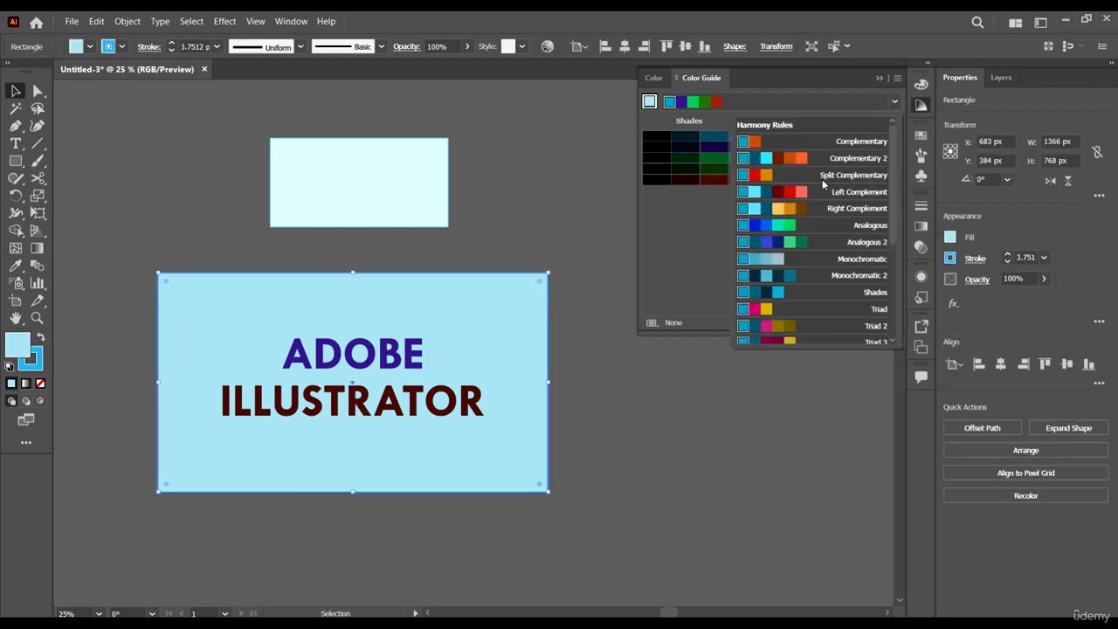
left_click(835, 143)
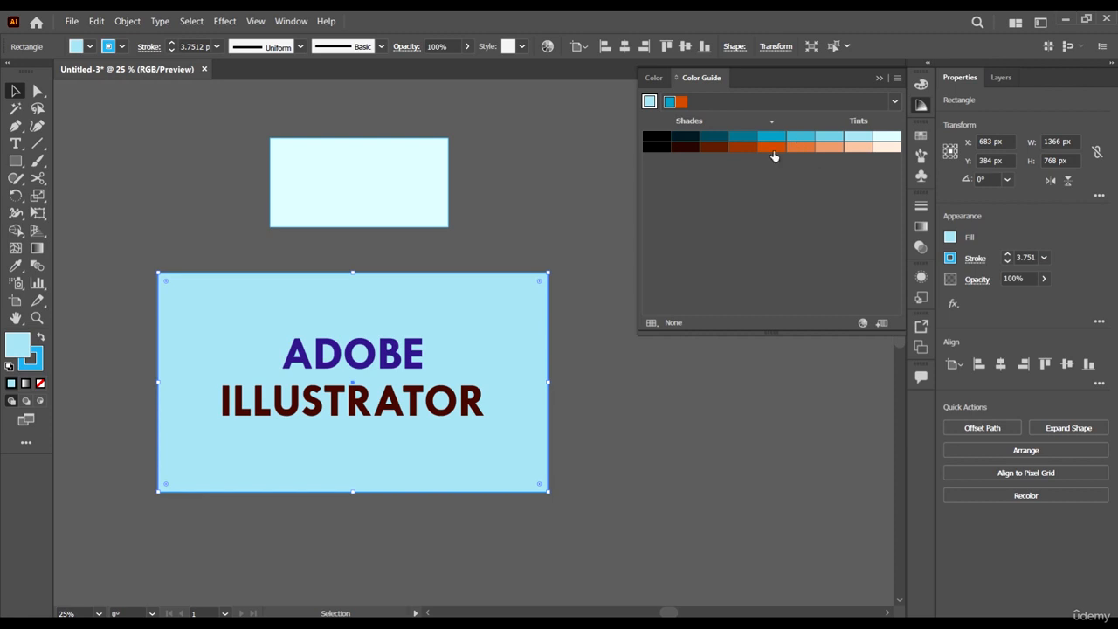
left_click(807, 138)
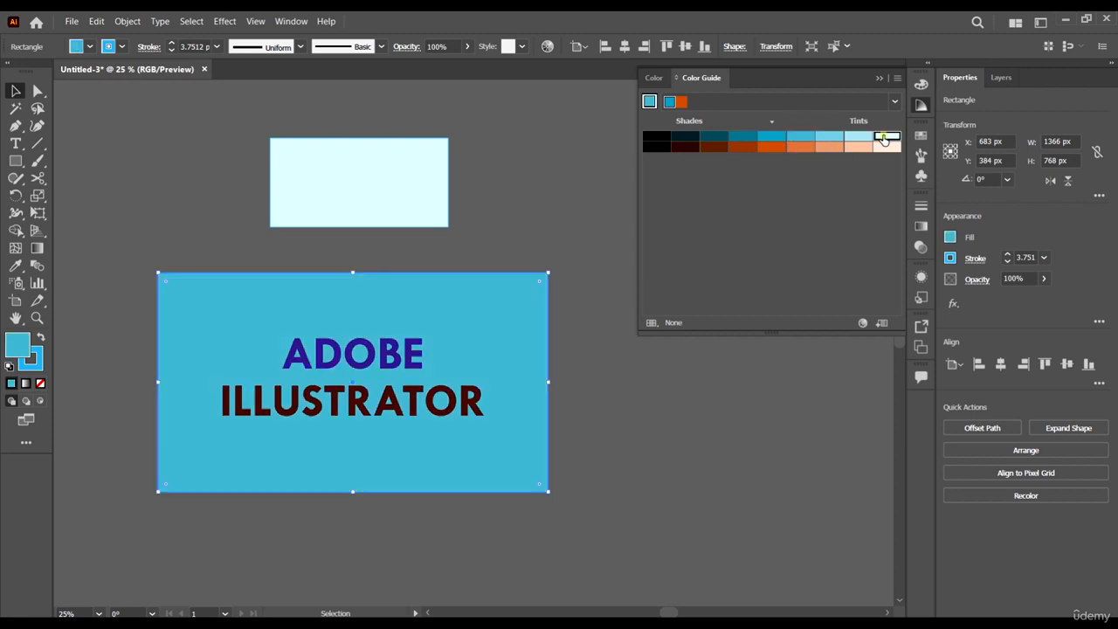
left_click(887, 138)
Group the ADOBE letters without including the background rectangle
left_click(395, 362)
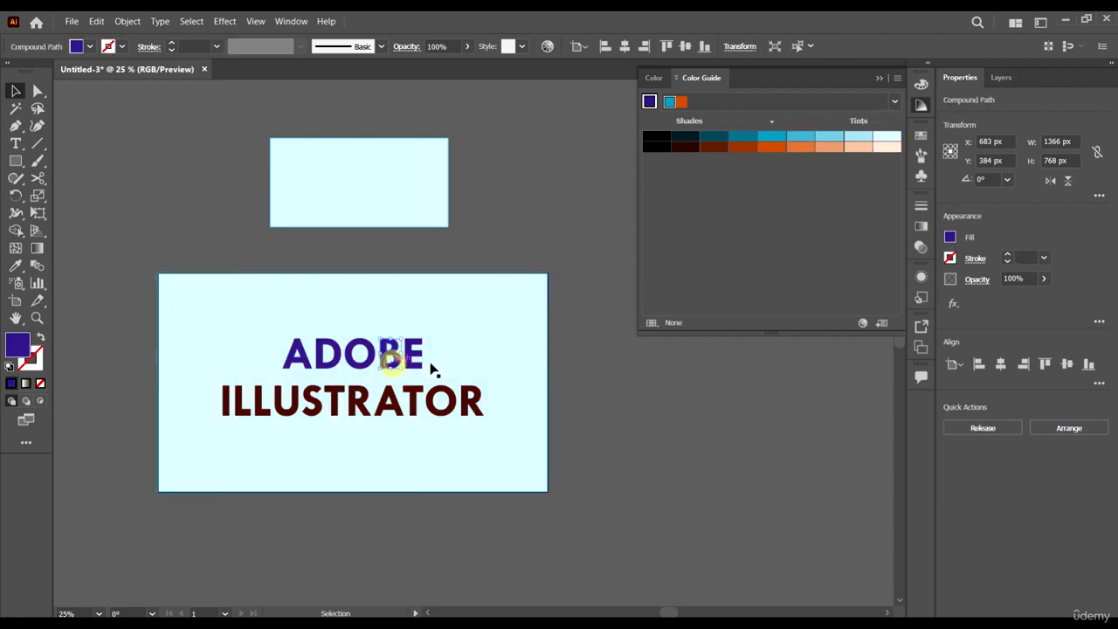
left_click_drag(270, 327, 268, 326)
left_click(318, 324, "shift")
right_click(407, 367)
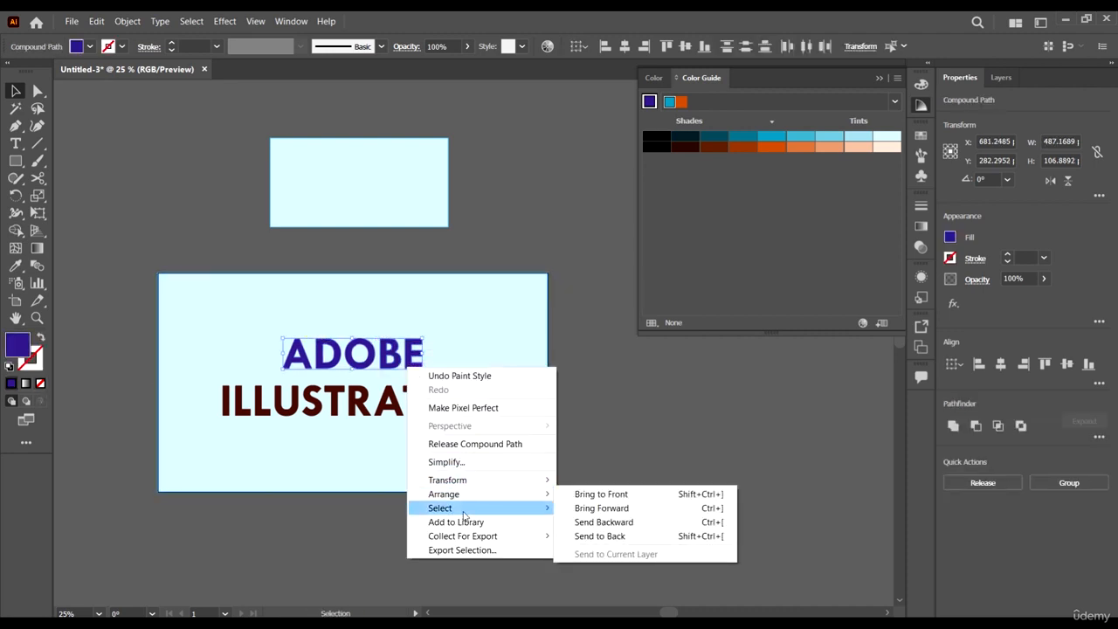
mouse_move(468, 495)
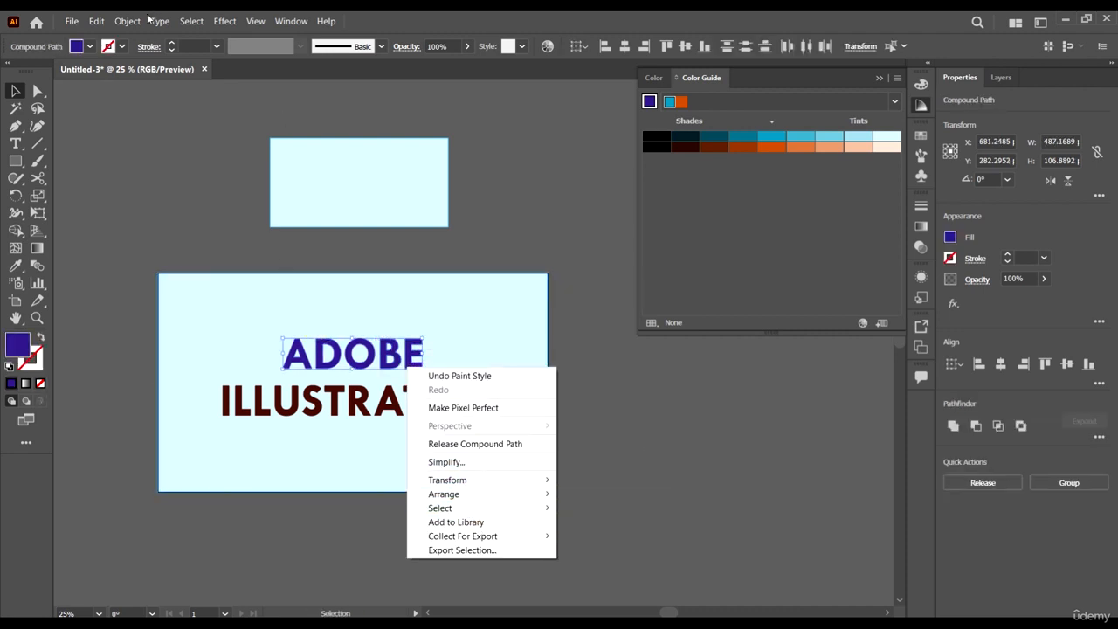
left_click(122, 21)
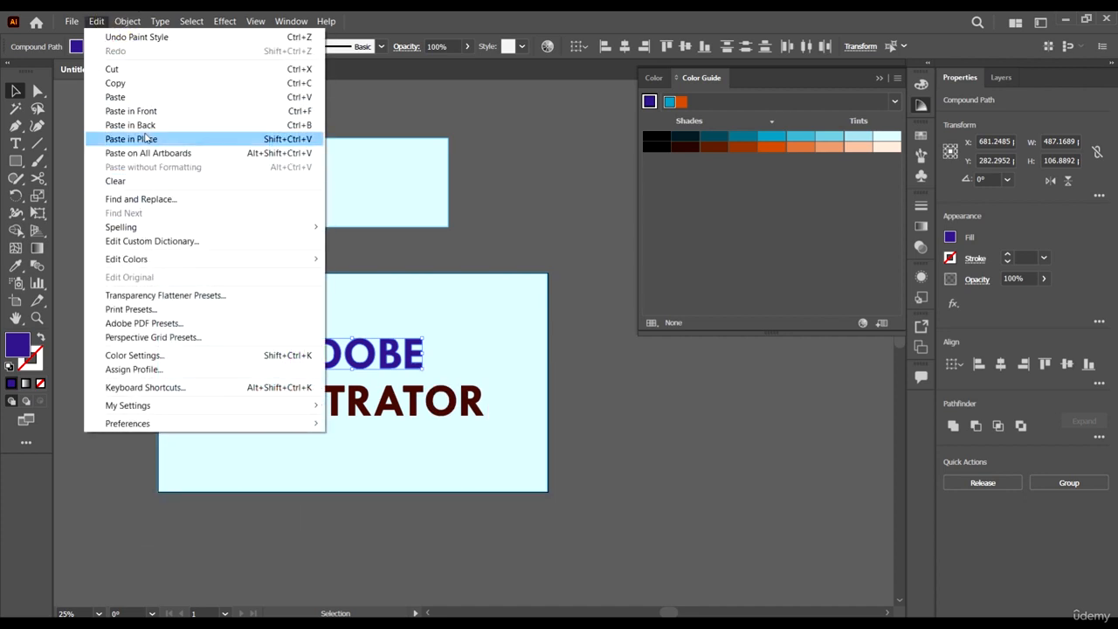
left_click(454, 15)
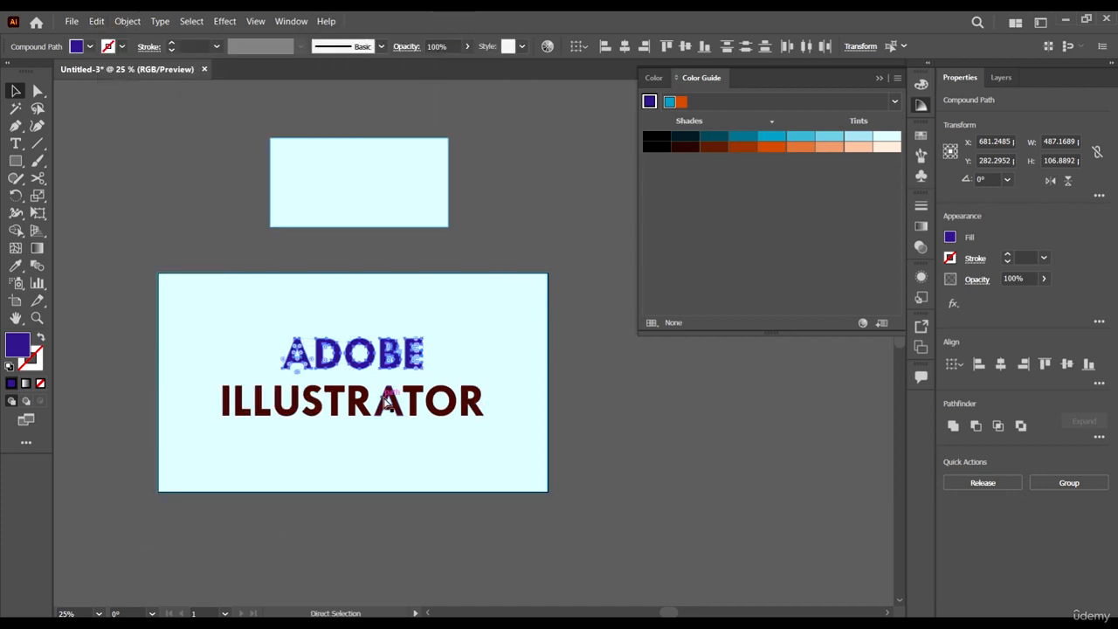
Group the ILLUSTRATOR letters, leaving the background rectangle out of the group
left_click(626, 419)
left_click_drag(595, 429, 174, 395)
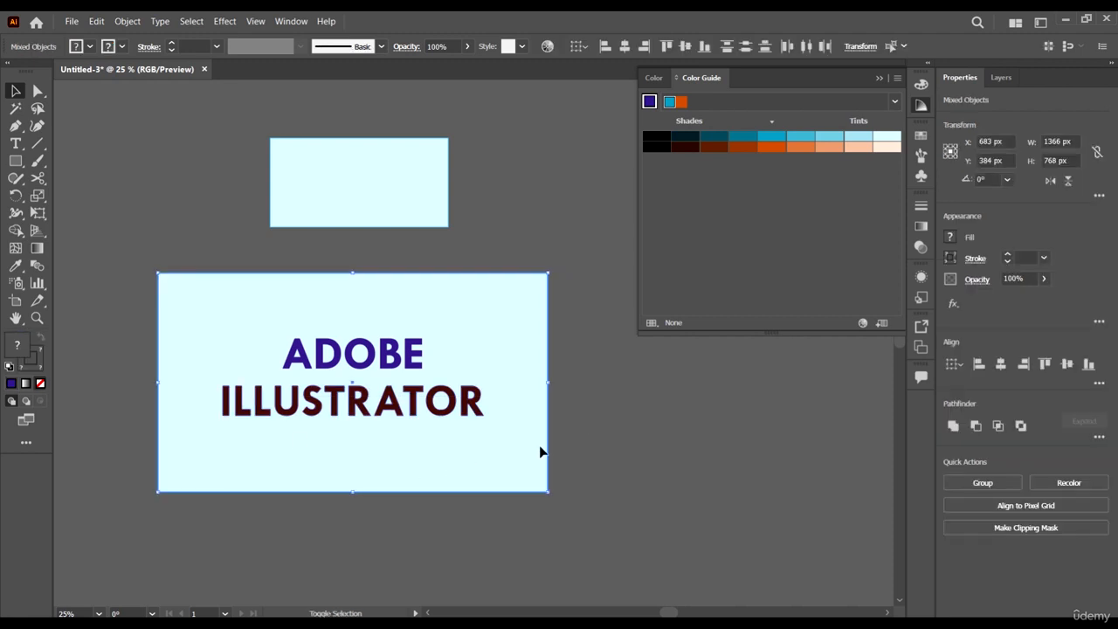
left_click(540, 447)
left_click(542, 363)
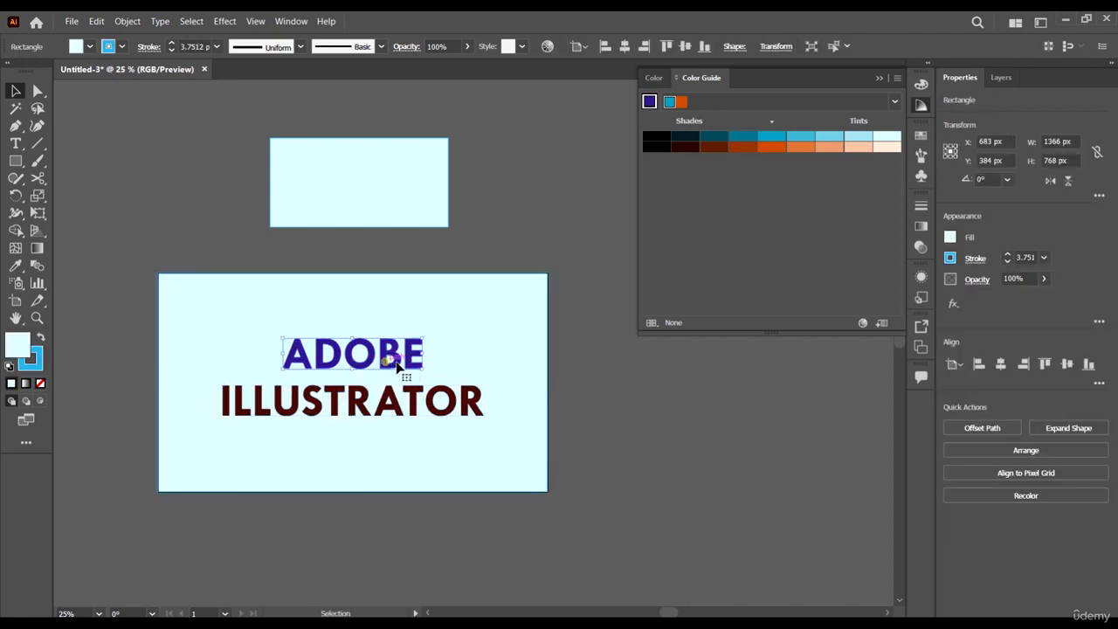
Fill the ADOBE group with the first orange tint beside the base orange of the complementary palette
left_click(397, 366)
left_click(800, 147)
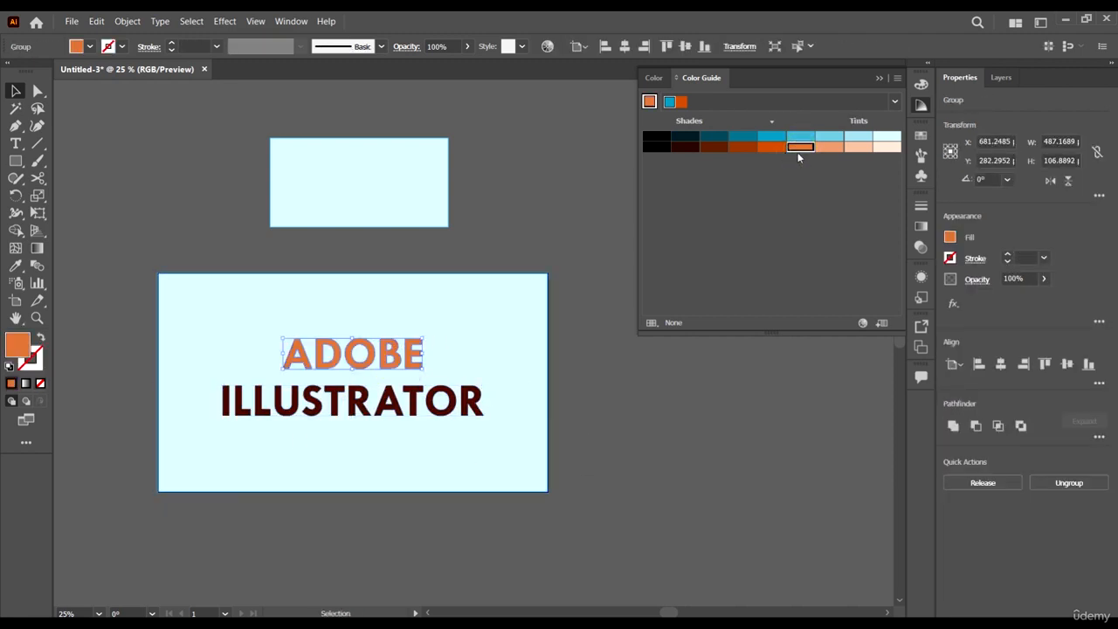
left_click(552, 417)
Fill the ILLUSTRATOR group with a dark brown shade from the orange row of the complementary palette
left_click(474, 407)
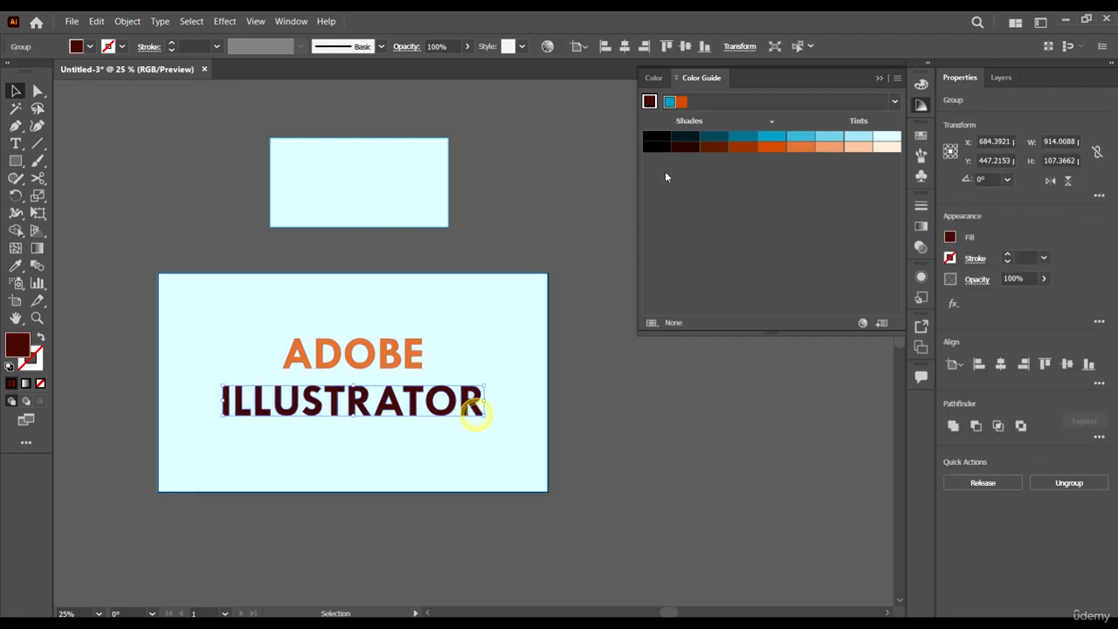
left_click(713, 146)
left_click(657, 481)
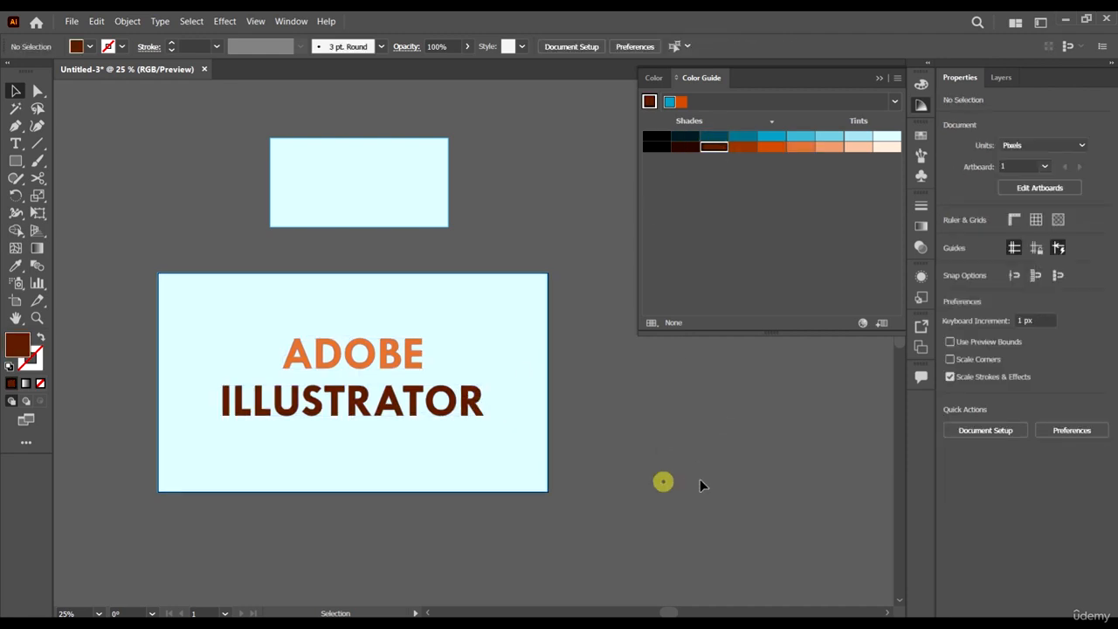
Set the Color Guide harmony rule to Left Complement with the background rectangle selected
left_click(612, 384)
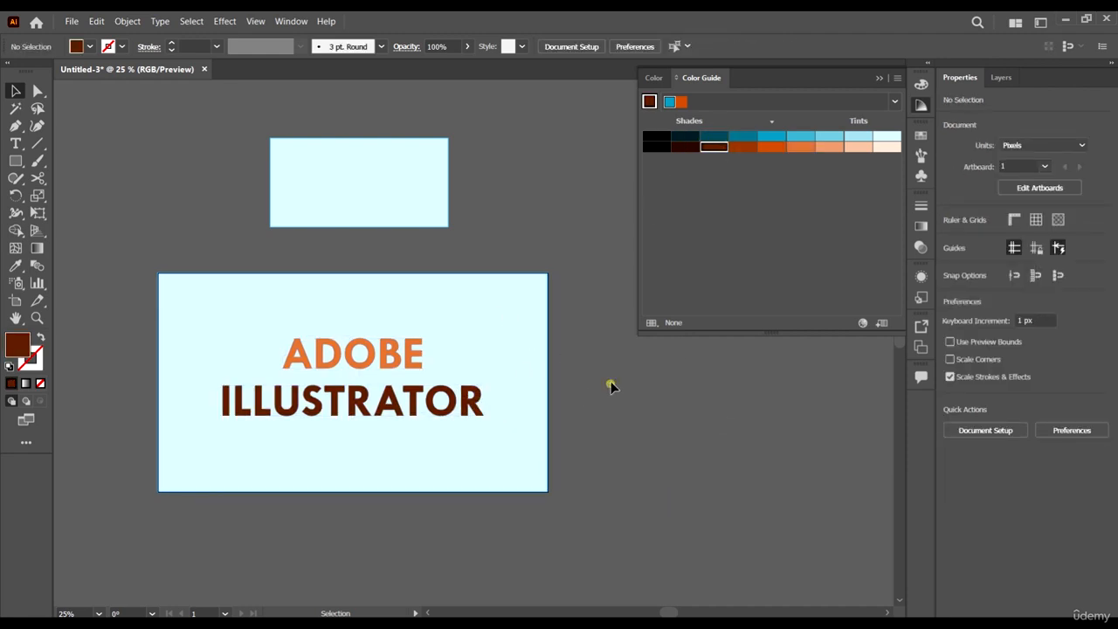
left_click(503, 322)
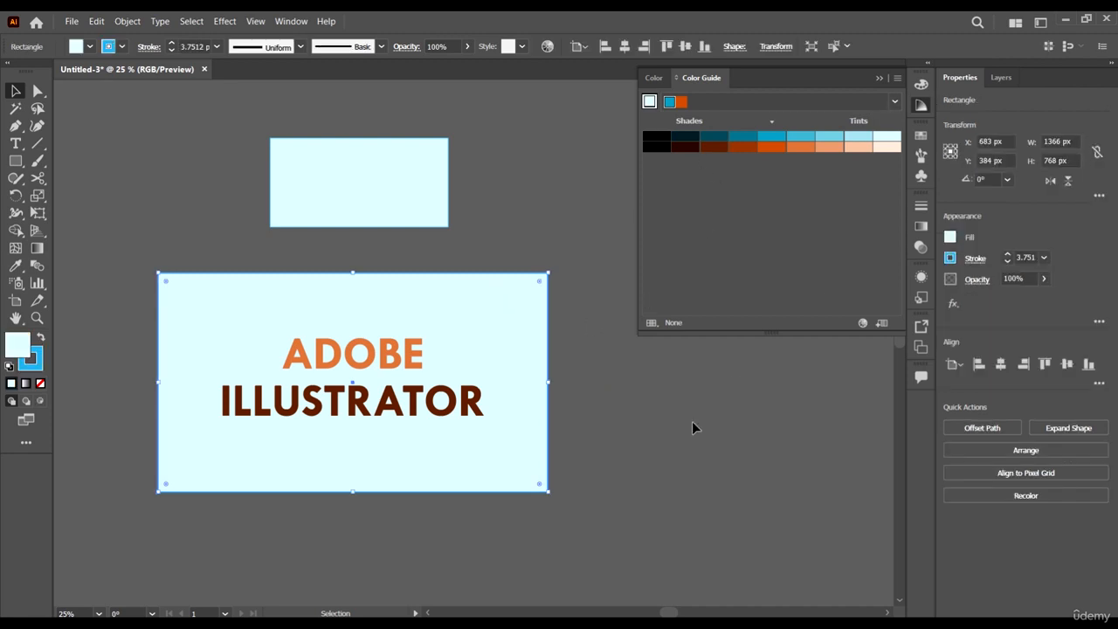
left_click(895, 102)
left_click(824, 183)
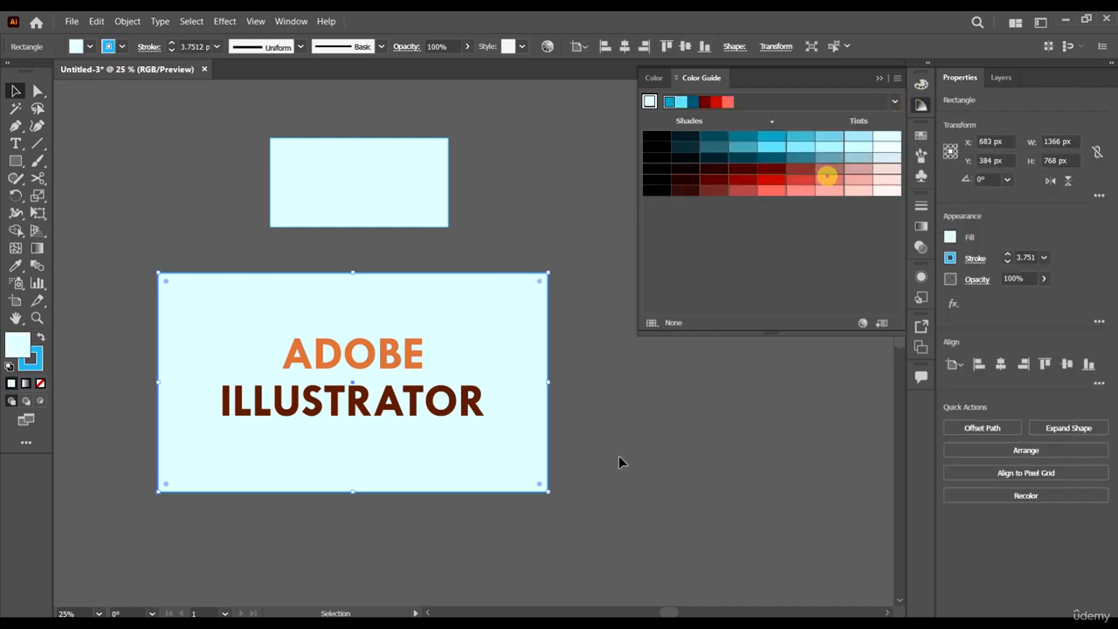
left_click(631, 448)
Fill the background rectangle with the palest pink tint of the Left Complement palette
left_click(533, 309)
left_click(893, 200)
left_click(679, 501)
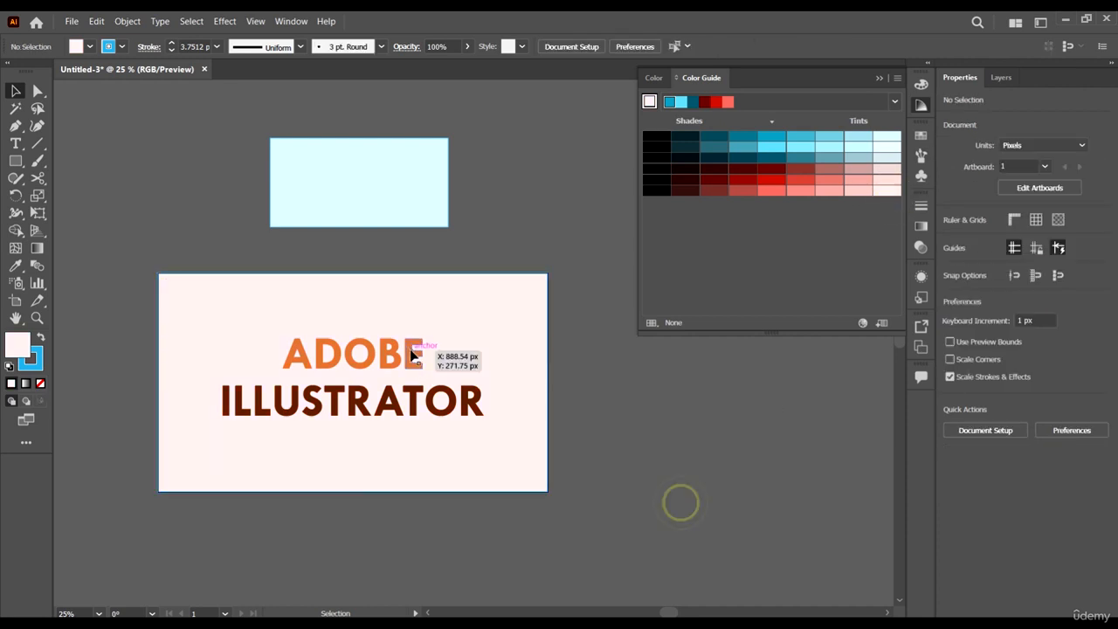
Fill the ADOBE group with the dark teal base color of the Left Complement palette
left_click(411, 351)
left_click(759, 156)
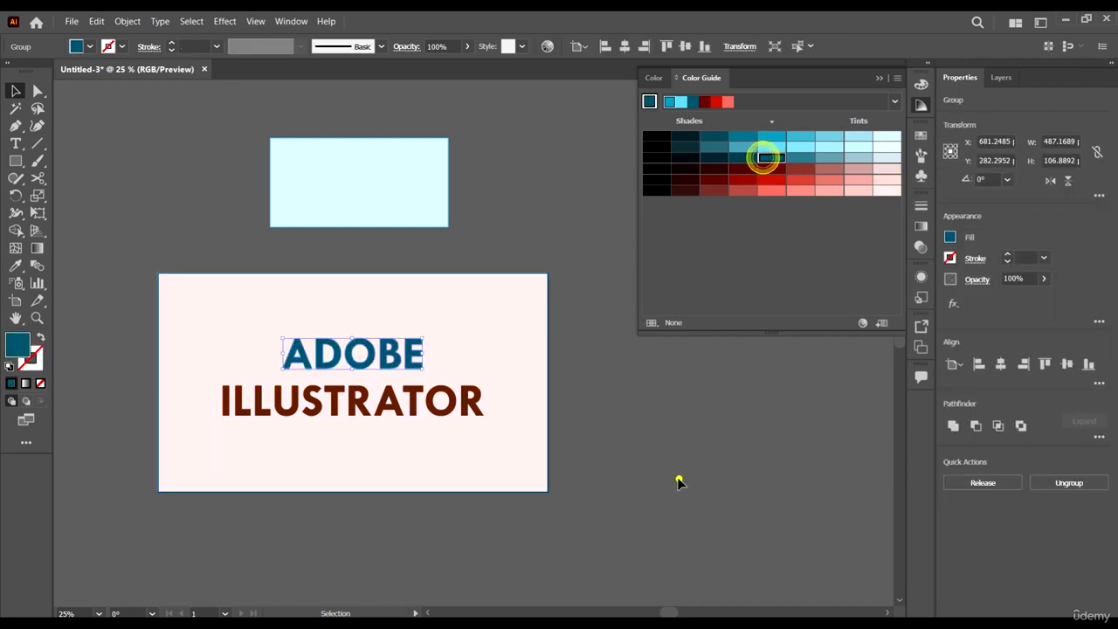
left_click(679, 479)
Try red variations on the ILLUSTRATOR group and settle on the dark red shade next to the bright red base color
left_click(467, 404)
left_click(801, 180)
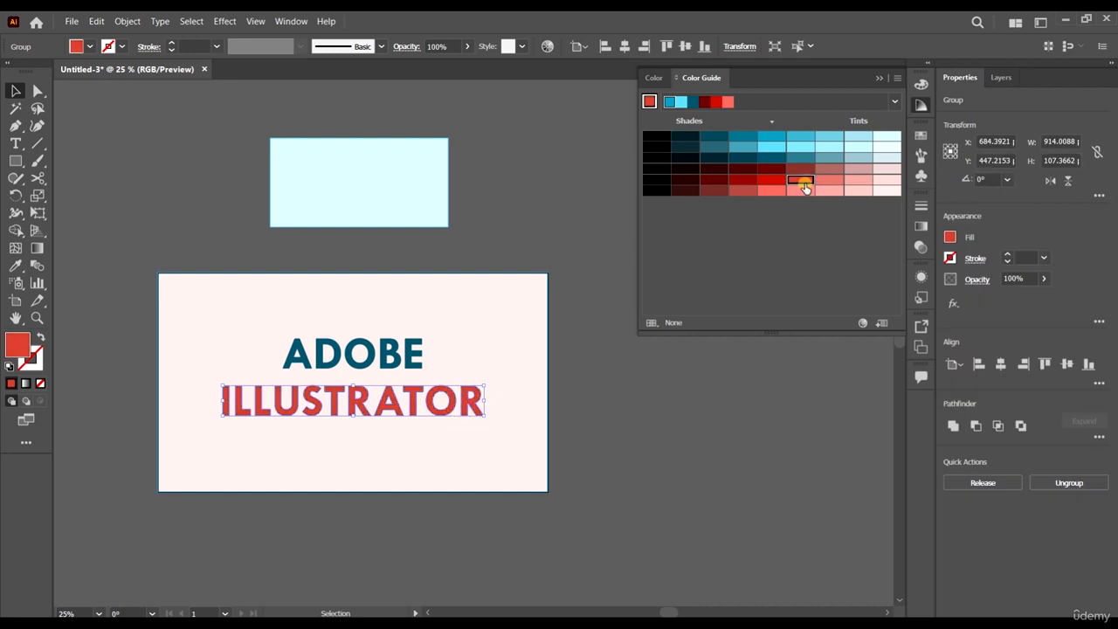
left_click(745, 184)
left_click(772, 179)
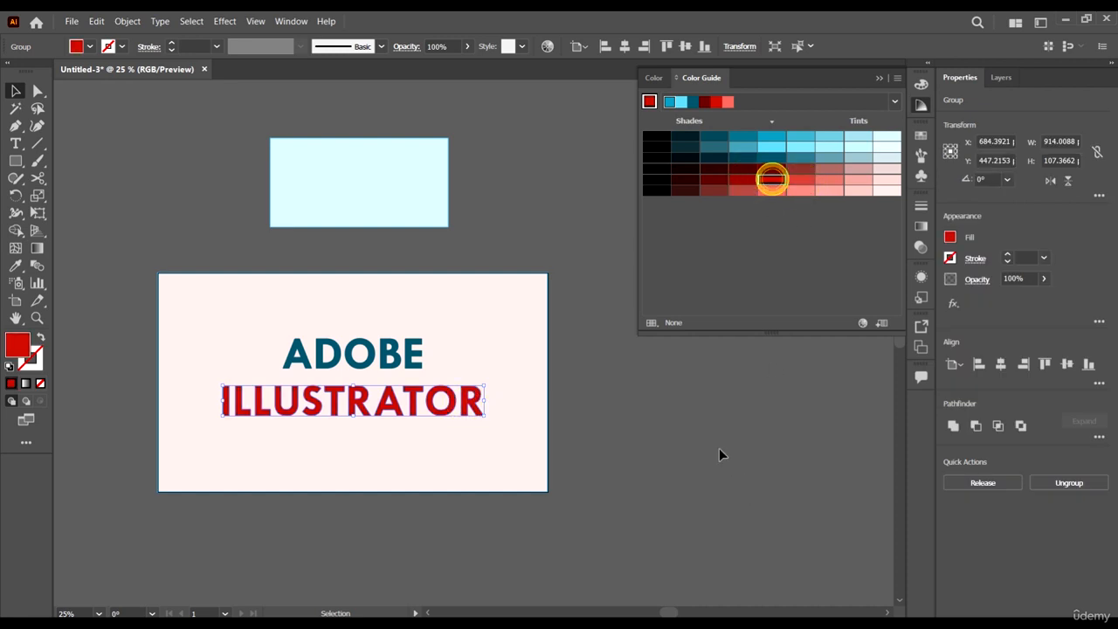
left_click(719, 448)
left_click(460, 422)
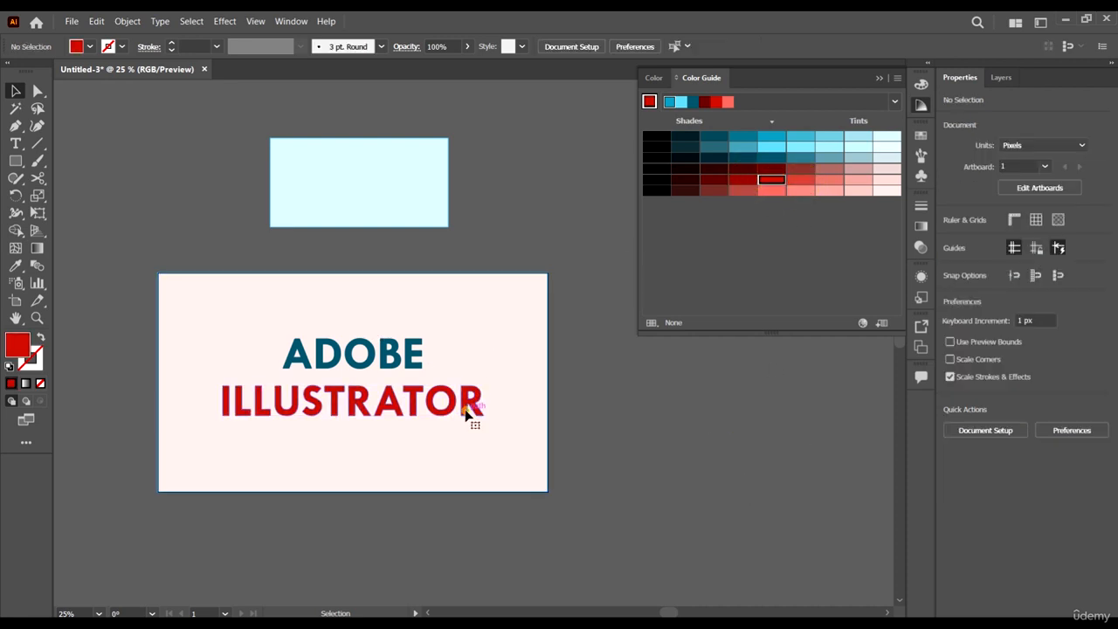
left_click(731, 180)
left_click(690, 412)
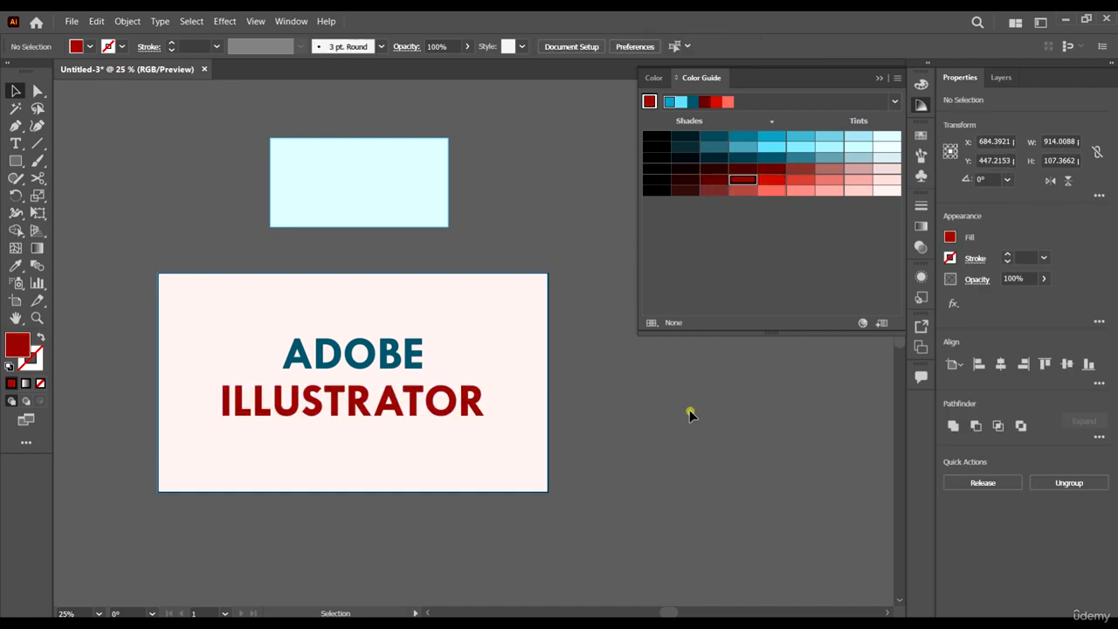
Fill the background rectangle with the palest cyan tint from the first row of the Left Complement palette
left_click(500, 304)
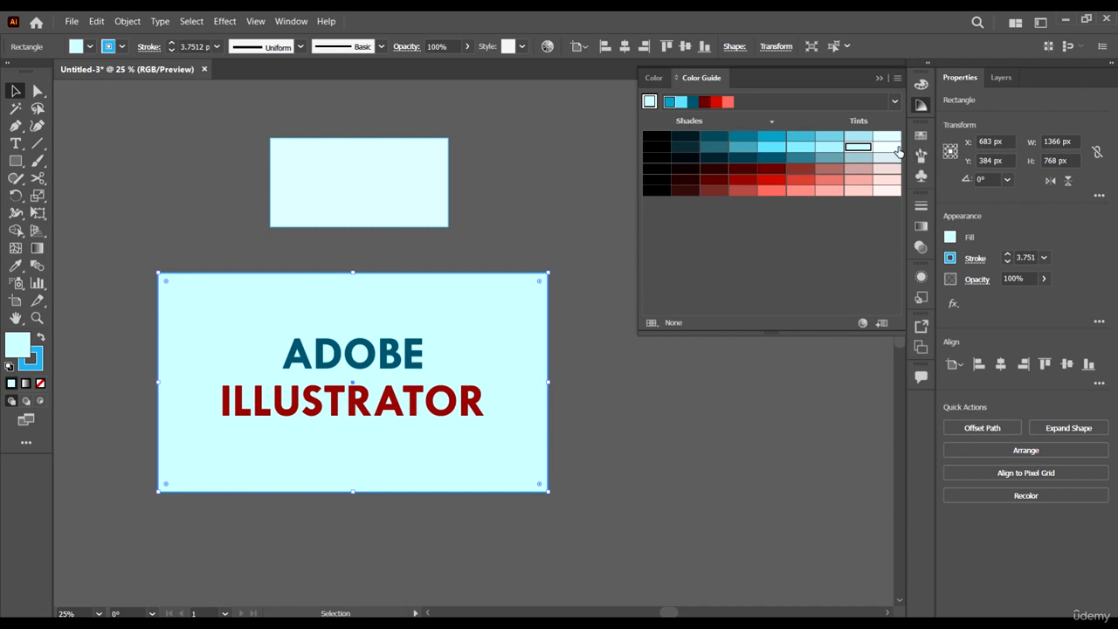
left_click(888, 137)
left_click(679, 448)
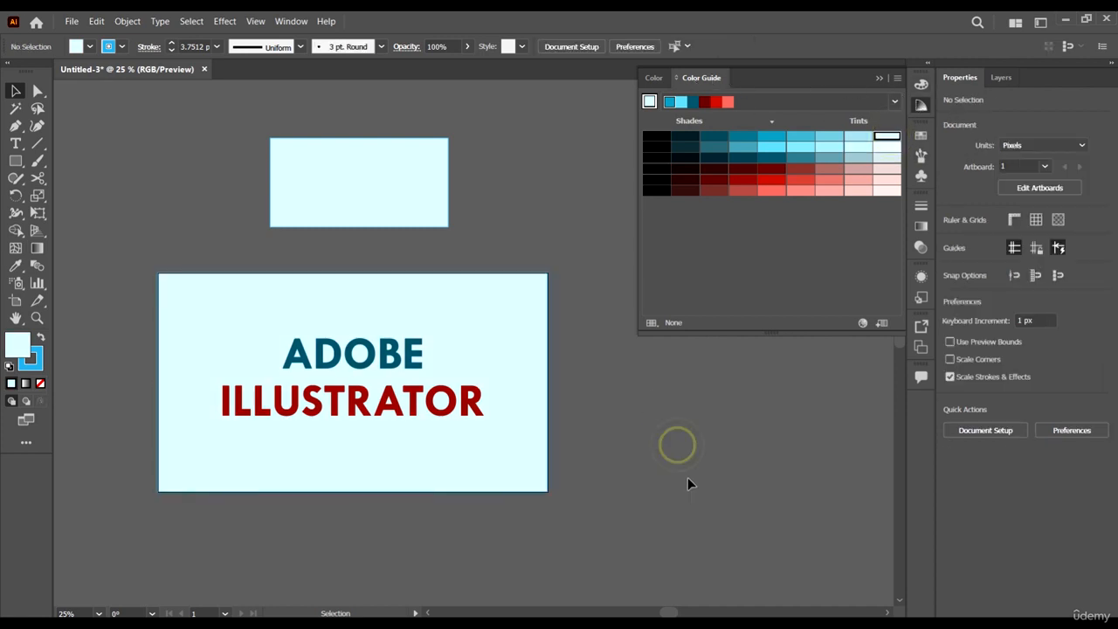
Change the Color Guide harmony rule to Triad 2 with the background rectangle selected
left_click(520, 363)
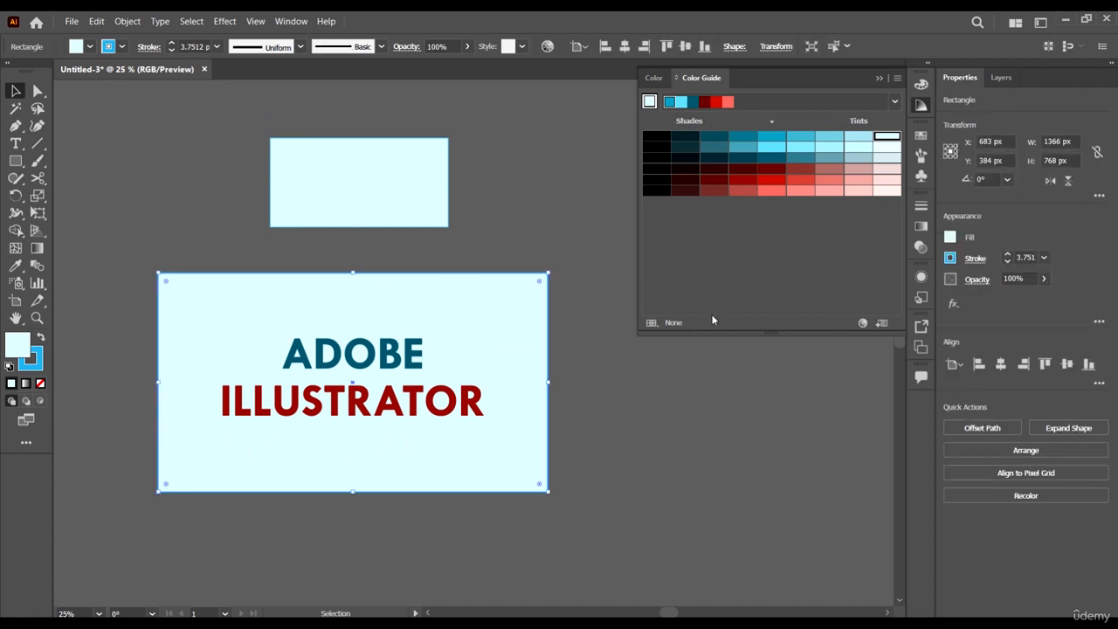
left_click(895, 102)
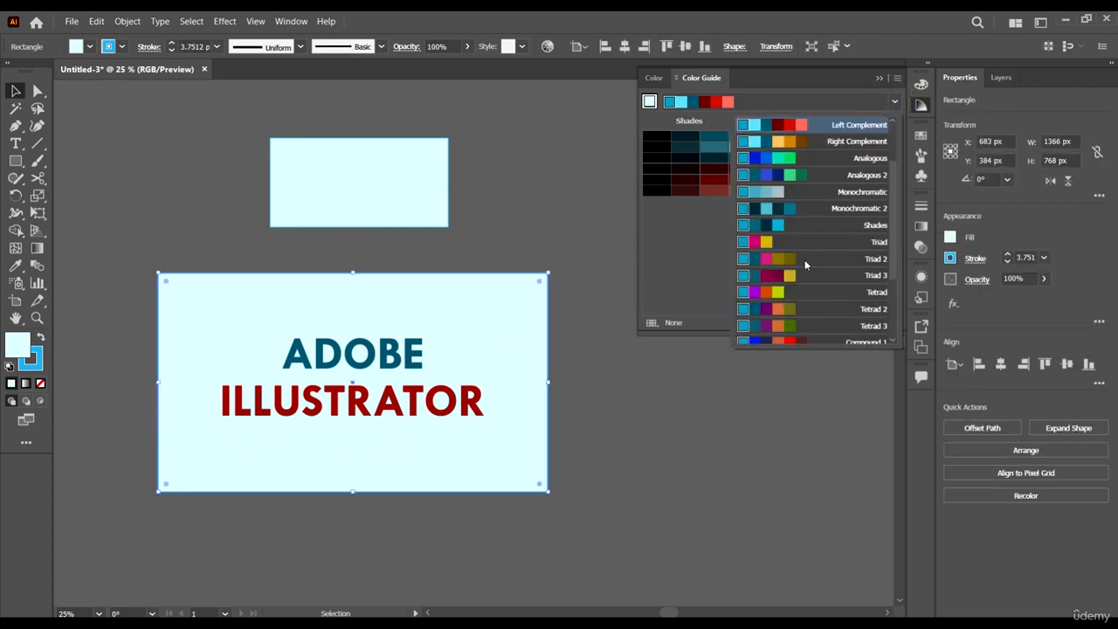
left_click(821, 234)
left_click(605, 452)
Fill the background rectangle with the palest pink tint from the magenta row of the Triad 2 palette
left_click(425, 279)
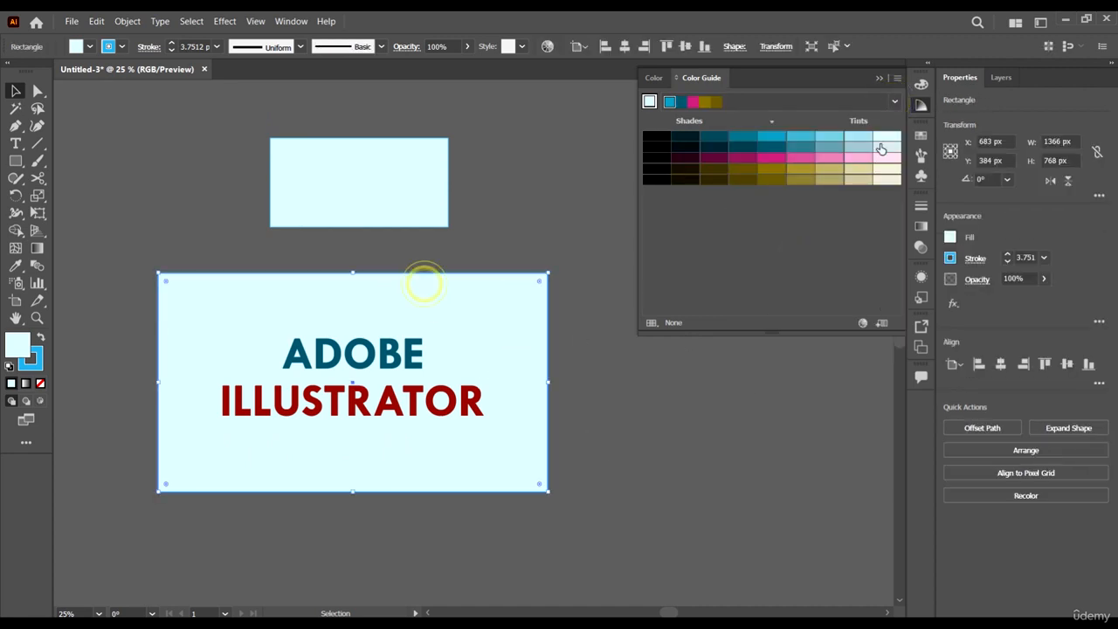
left_click(886, 147)
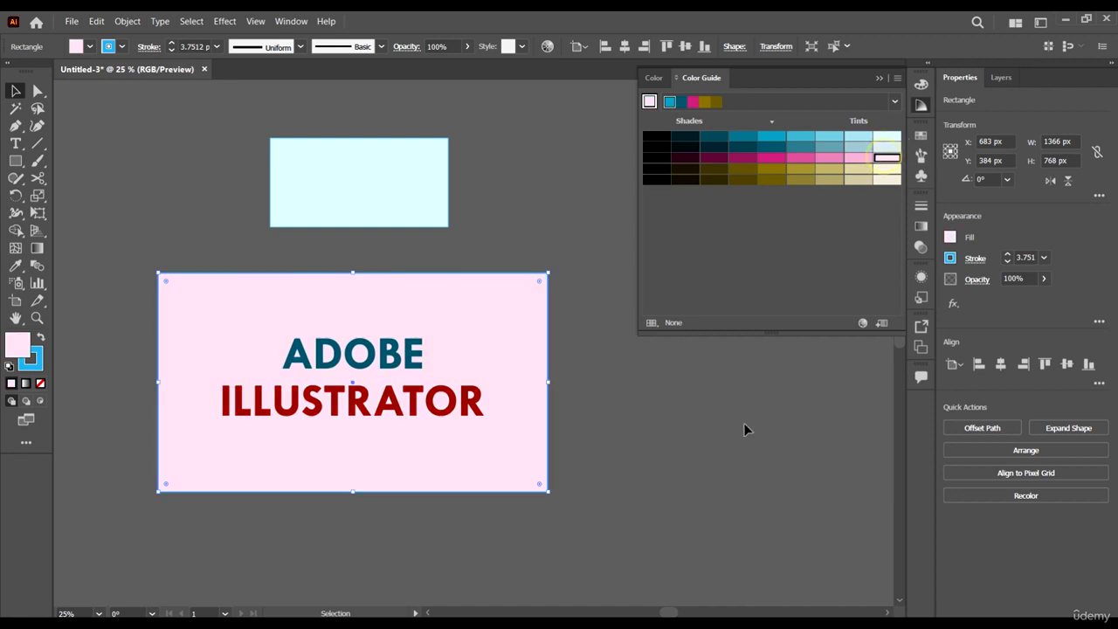
left_click(745, 429)
Fill the ADOBE group with the dark plum shade from the magenta row, two shades darker than the base
left_click(400, 355)
left_click(769, 159)
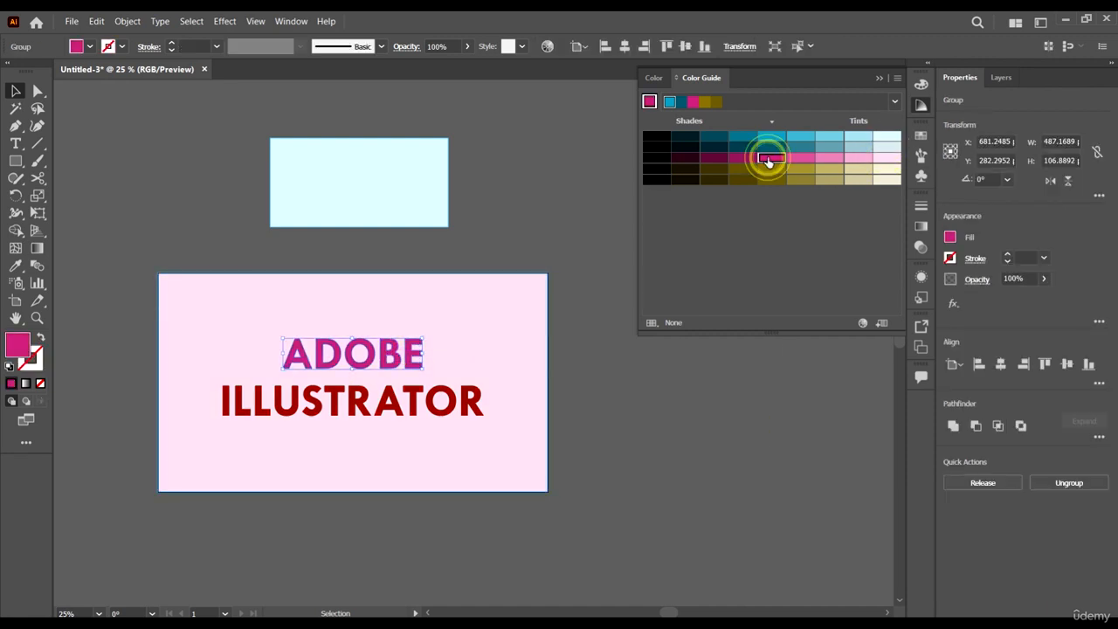
left_click(714, 157)
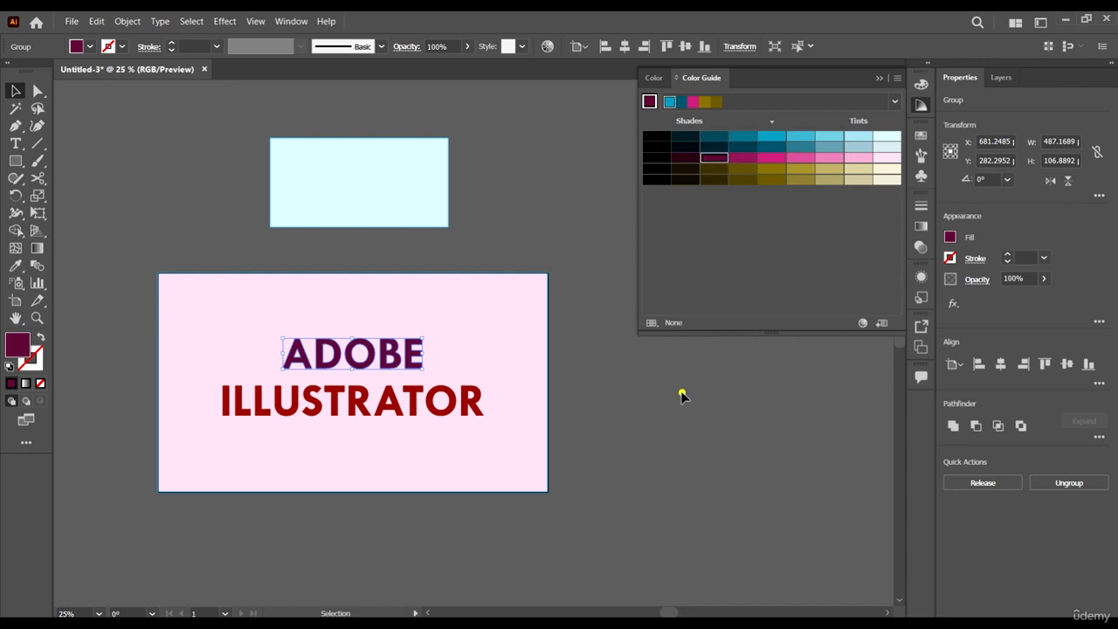
left_click(682, 396)
Fill the ILLUSTRATOR group with the medium pink tint, two tints lighter than the magenta base color
left_click(472, 400)
left_click(801, 159)
left_click(830, 158)
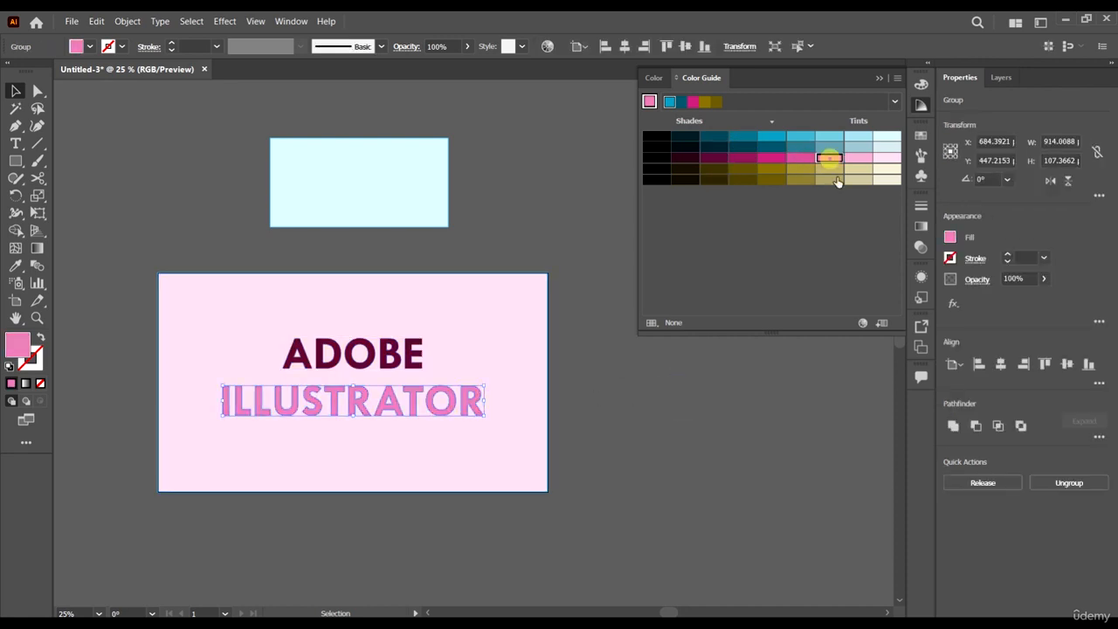
left_click(788, 395)
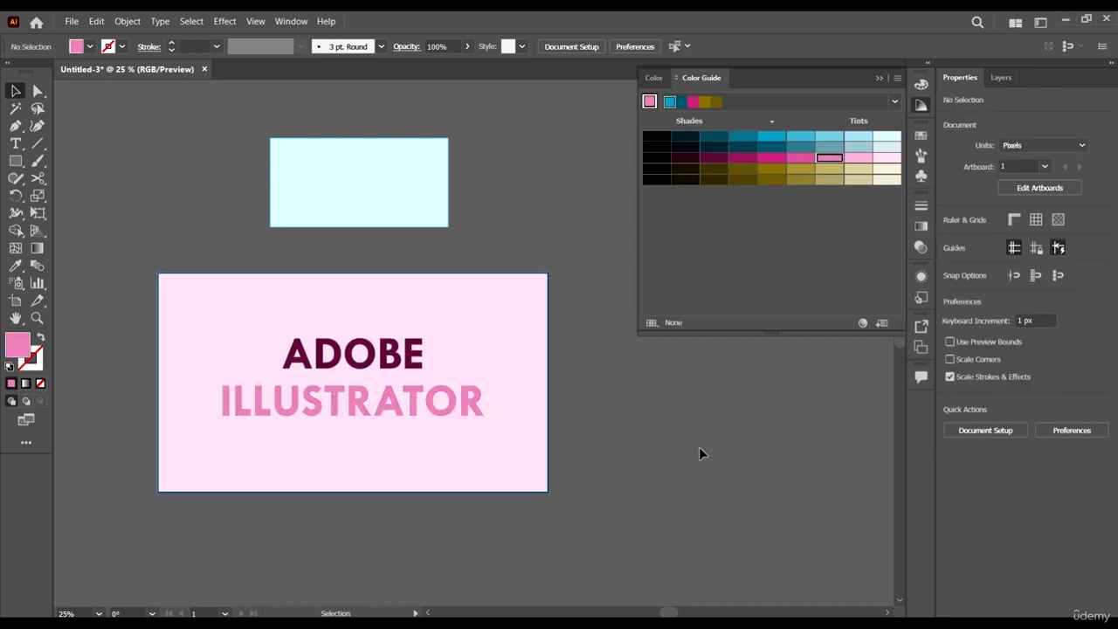
Try gold-row variations on the background rectangle and settle on the palest cream tint
left_click(546, 284)
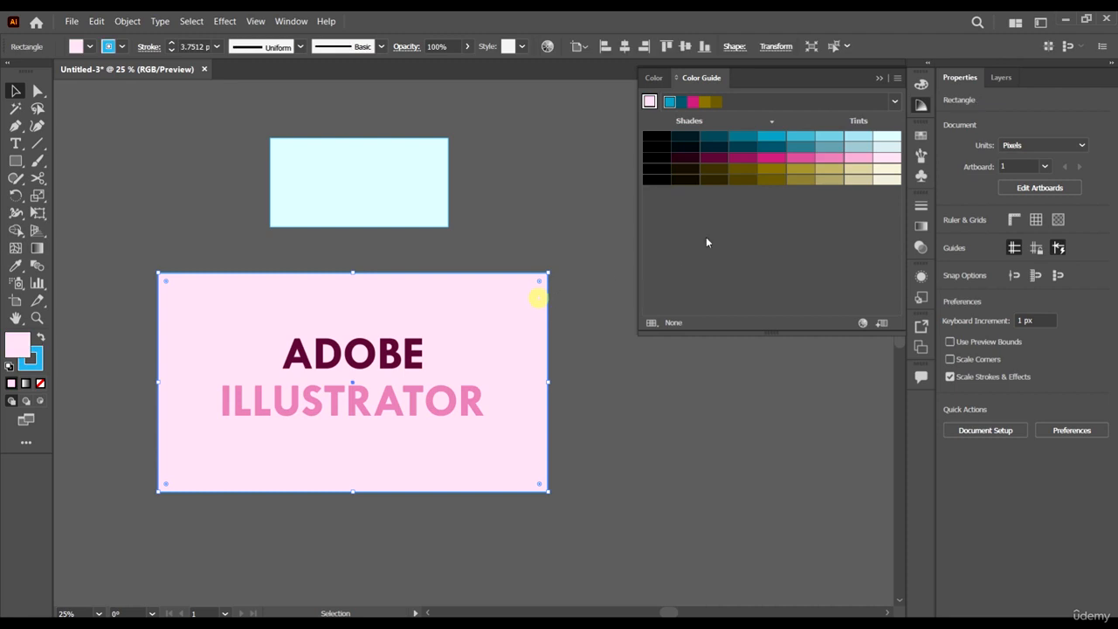
left_click(860, 170)
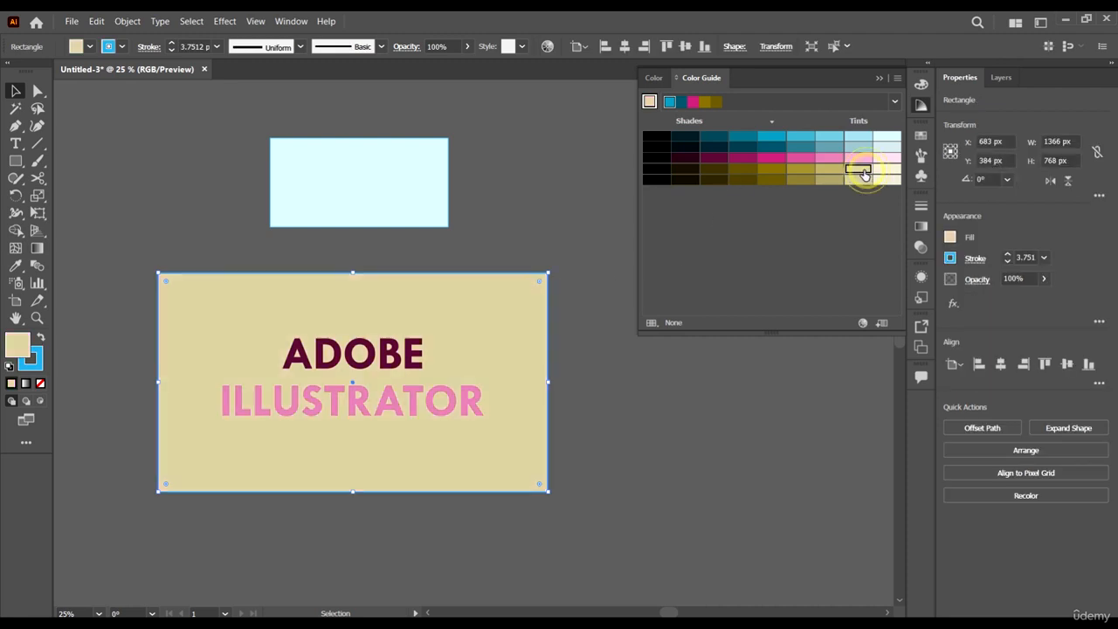
left_click(772, 174)
left_click(744, 171)
left_click(891, 172)
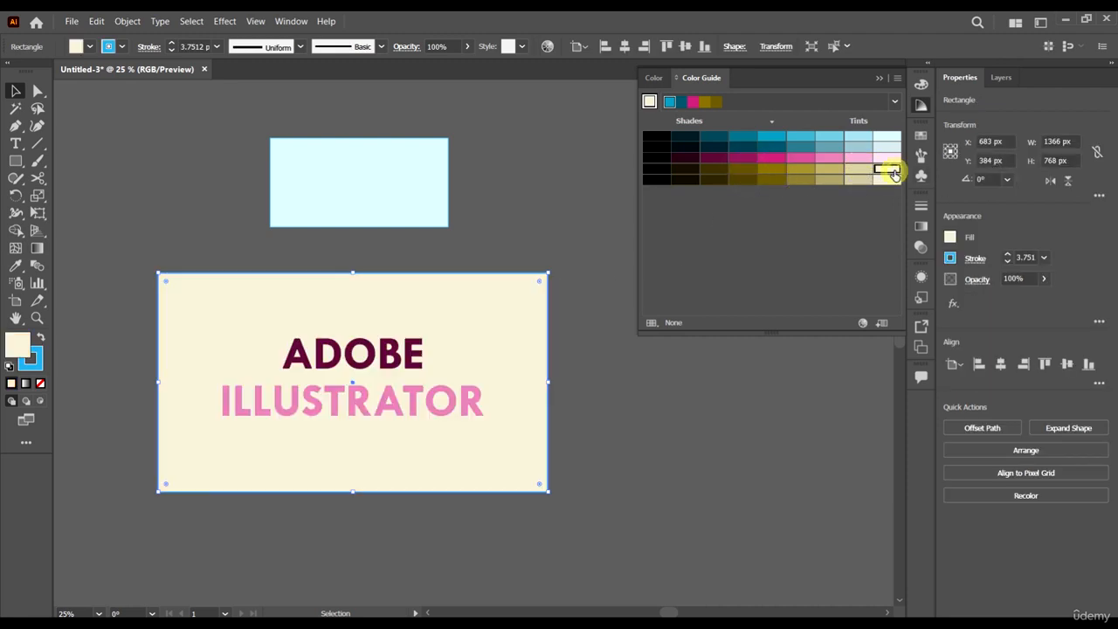
left_click(795, 435)
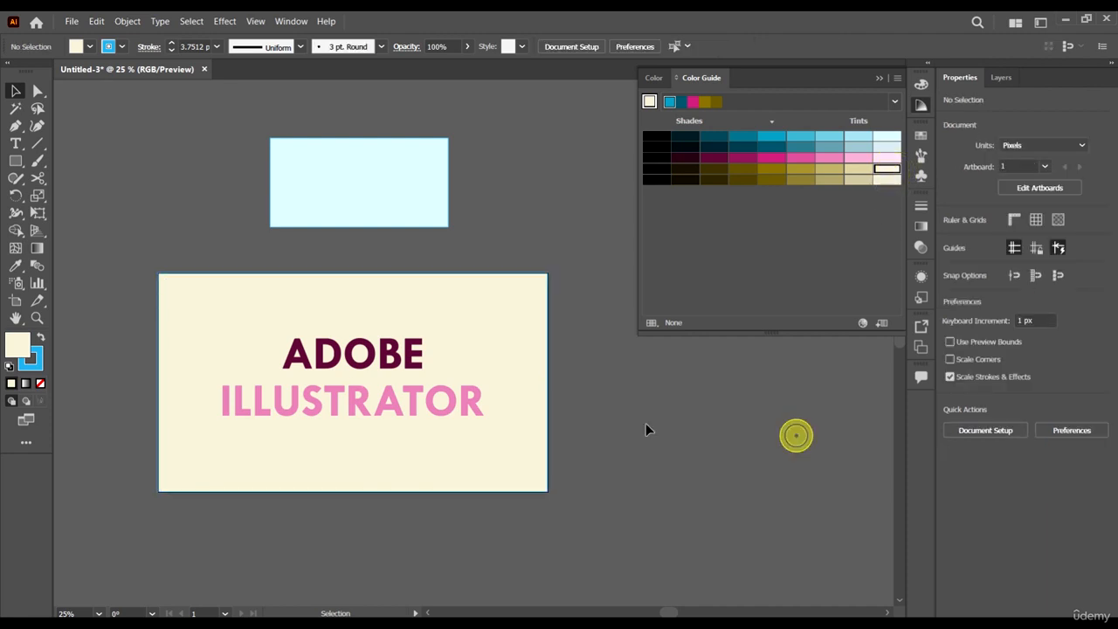
Change the harmony rule to Compound 1 and fill the background rectangle with the palest cyan tint
left_click(891, 98)
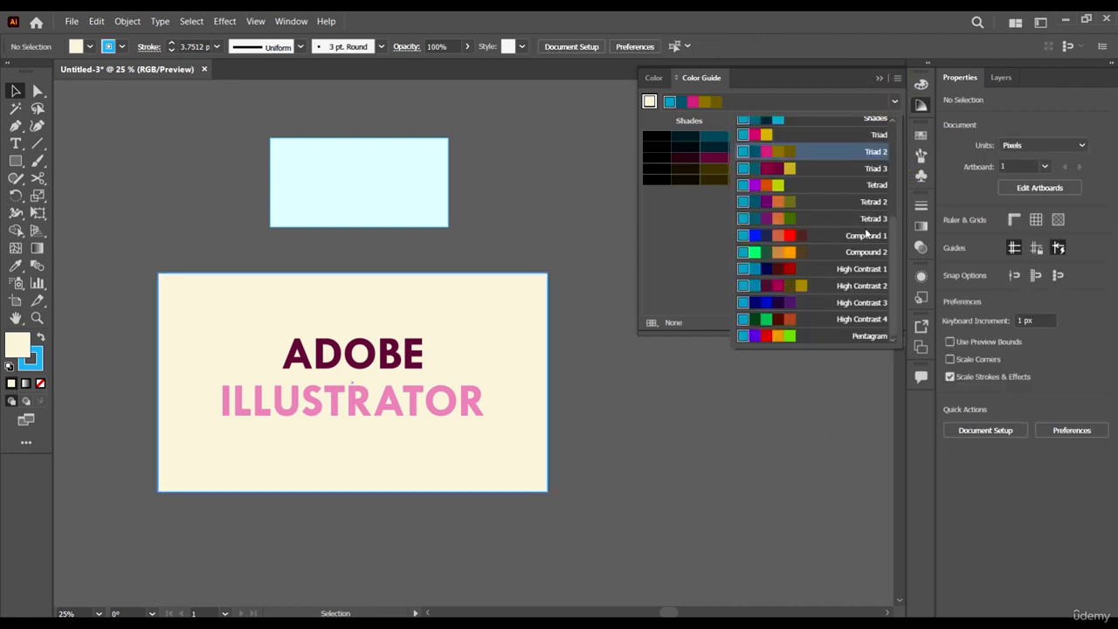
left_click(866, 235)
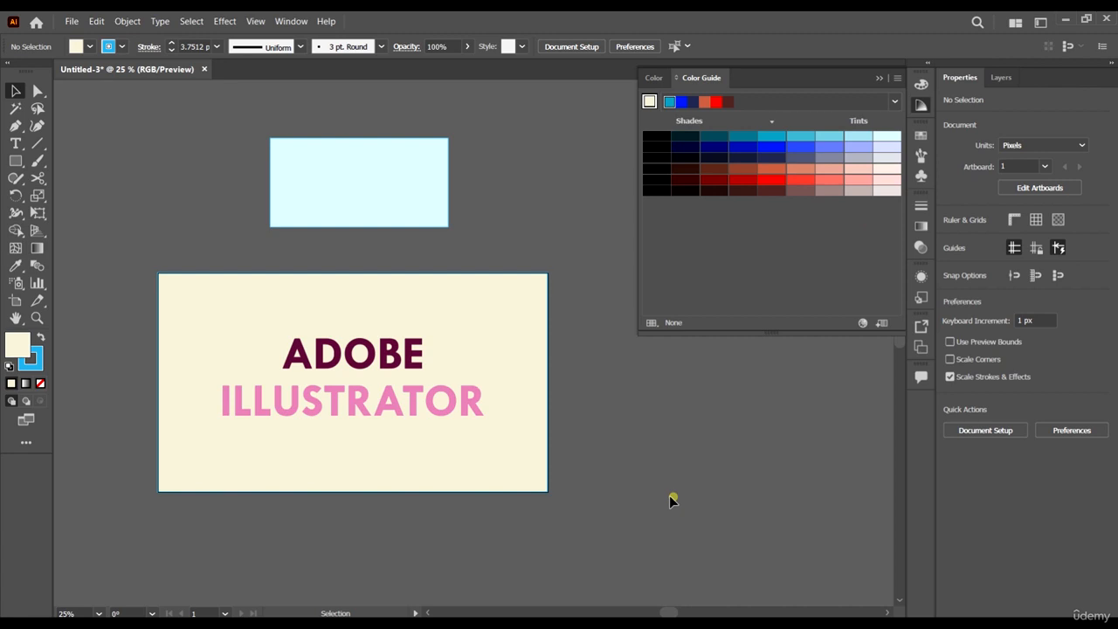
left_click(547, 317)
left_click(879, 150)
left_click(887, 137)
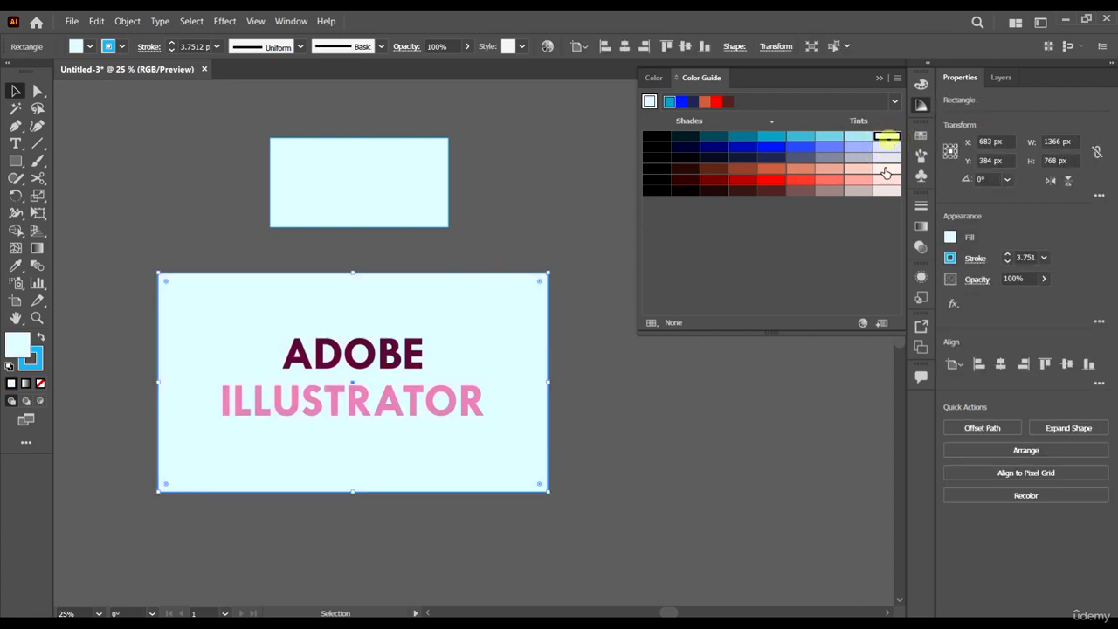
left_click(780, 402)
Fill the ADOBE group with a very dark brown shade from the last row of the Compound 1 palette
left_click(368, 358)
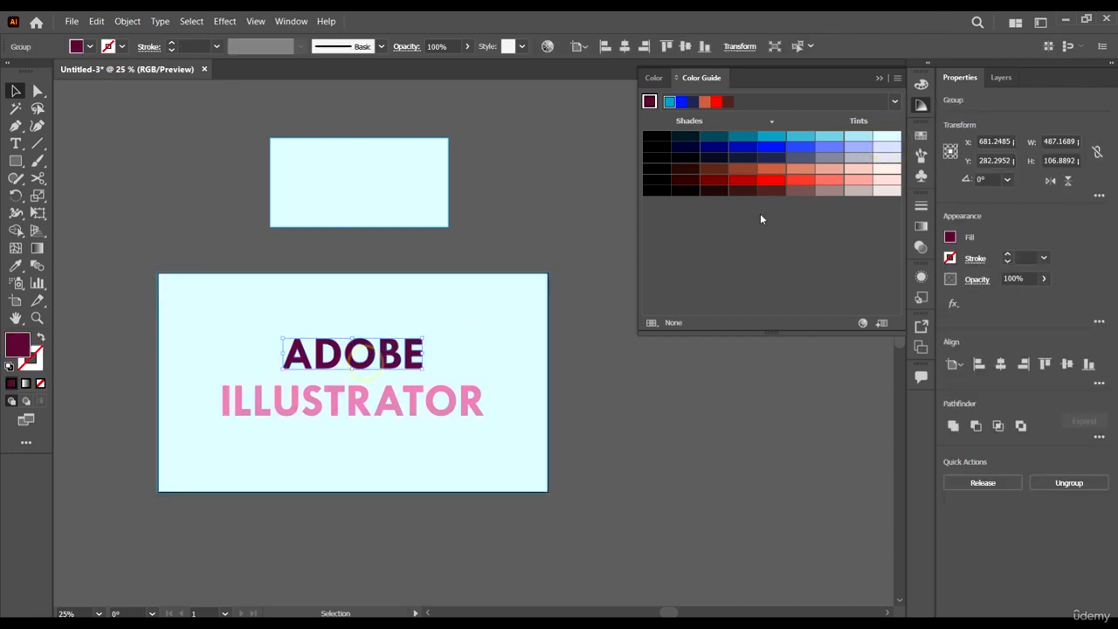
left_click(766, 192)
left_click(611, 374)
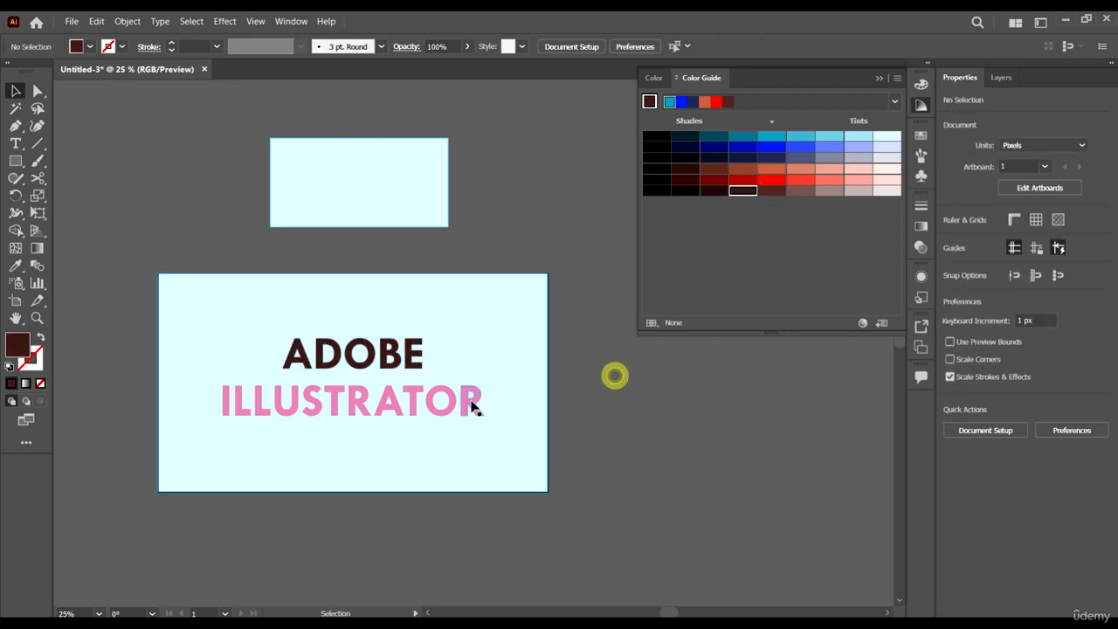
Fill the ILLUSTRATOR group with the dark navy base color of the Compound 1 palette
left_click(472, 400)
left_click(774, 158)
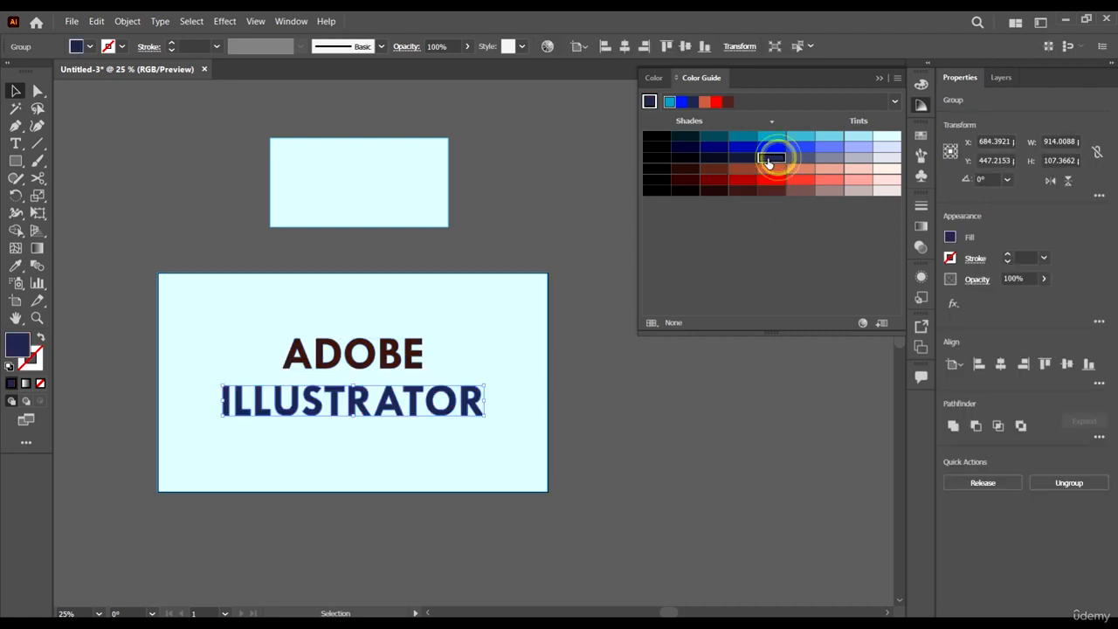
left_click(682, 502)
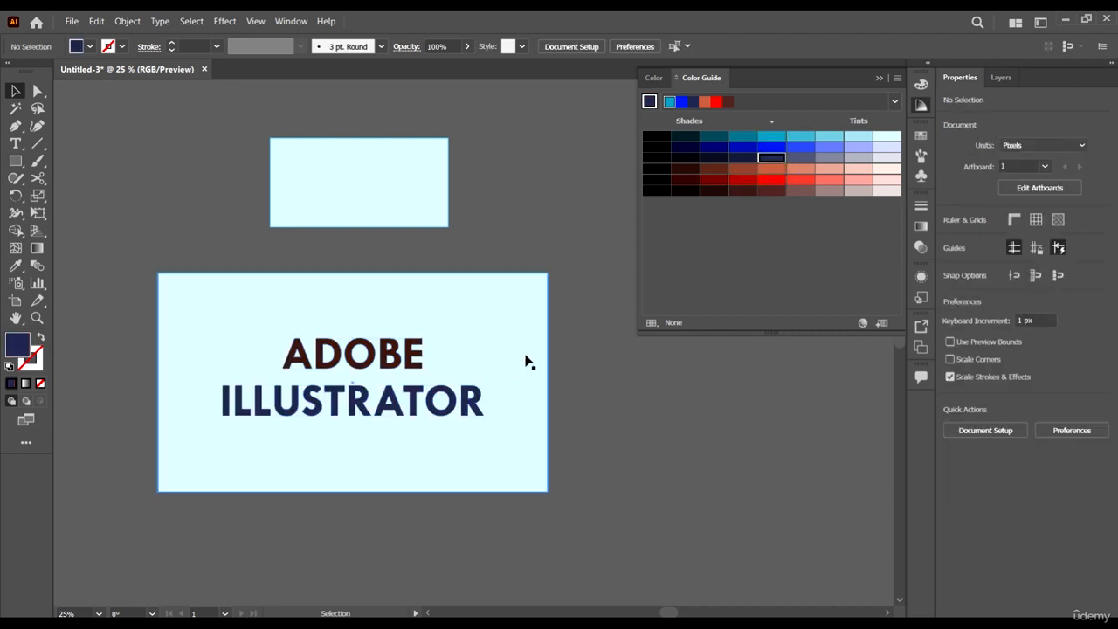
Try blue and red variations on the ADOBE group and settle on the dark red shade next to the bright red base
left_click(411, 365)
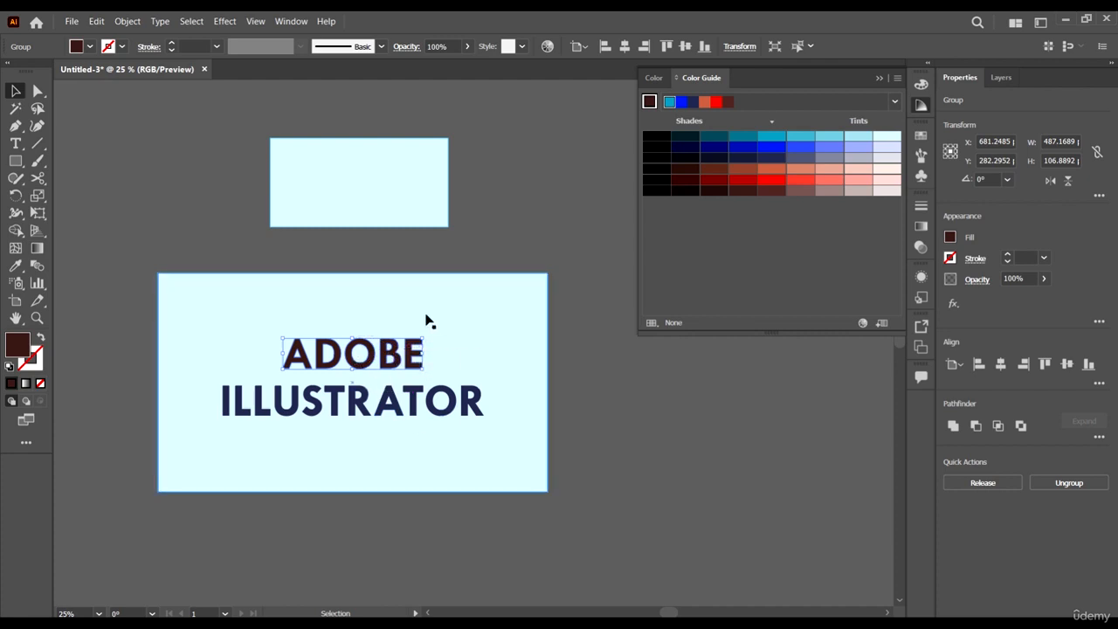
left_click(804, 148)
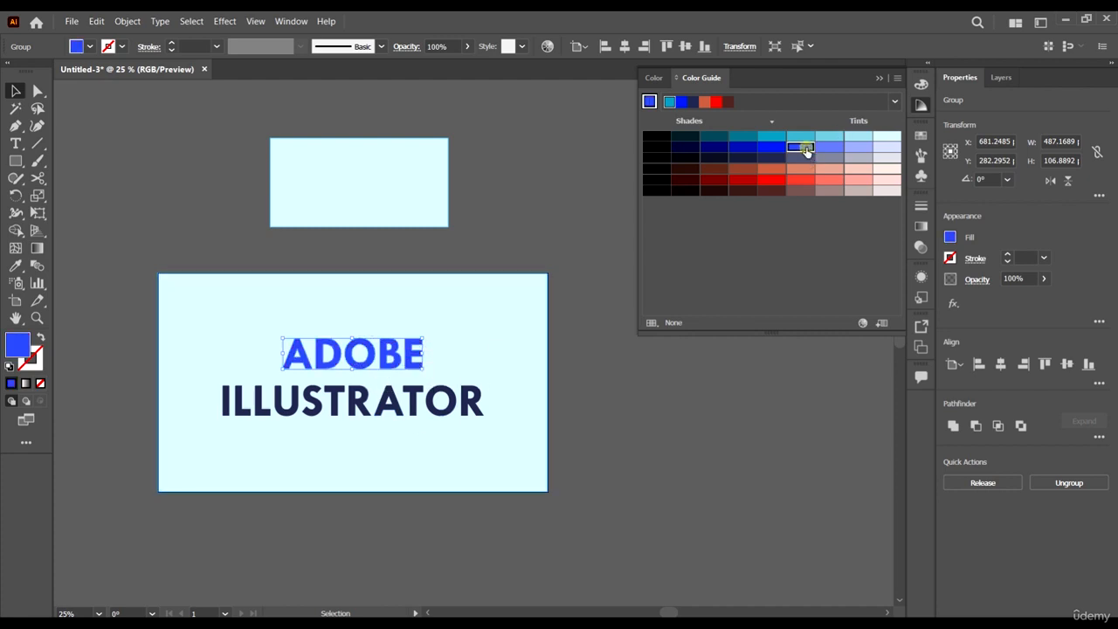
left_click(689, 150)
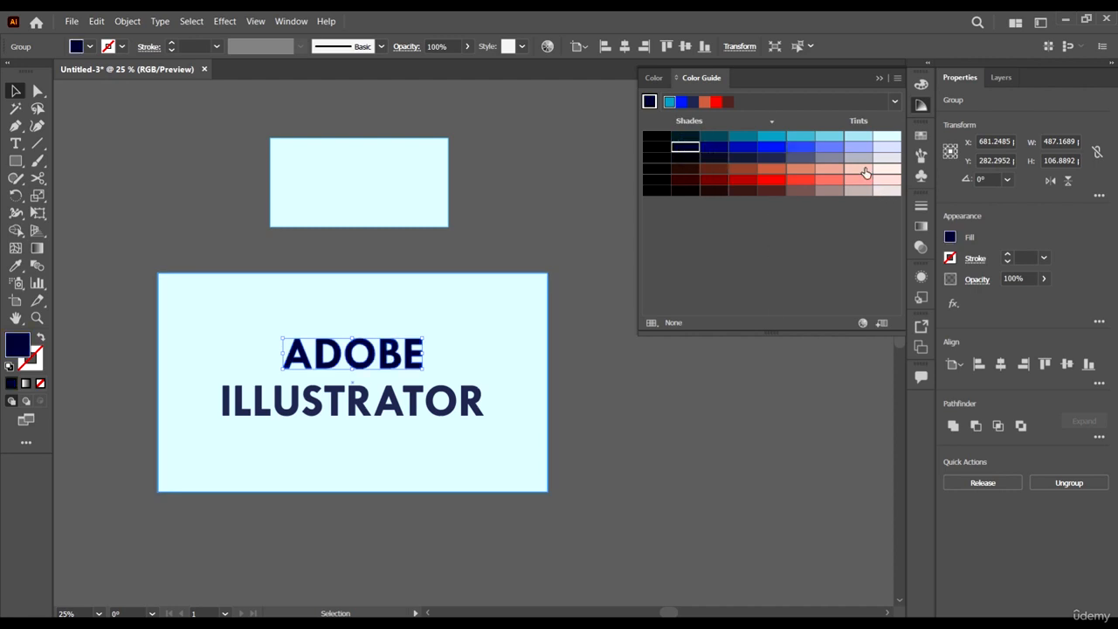
left_click(859, 180)
left_click(826, 181)
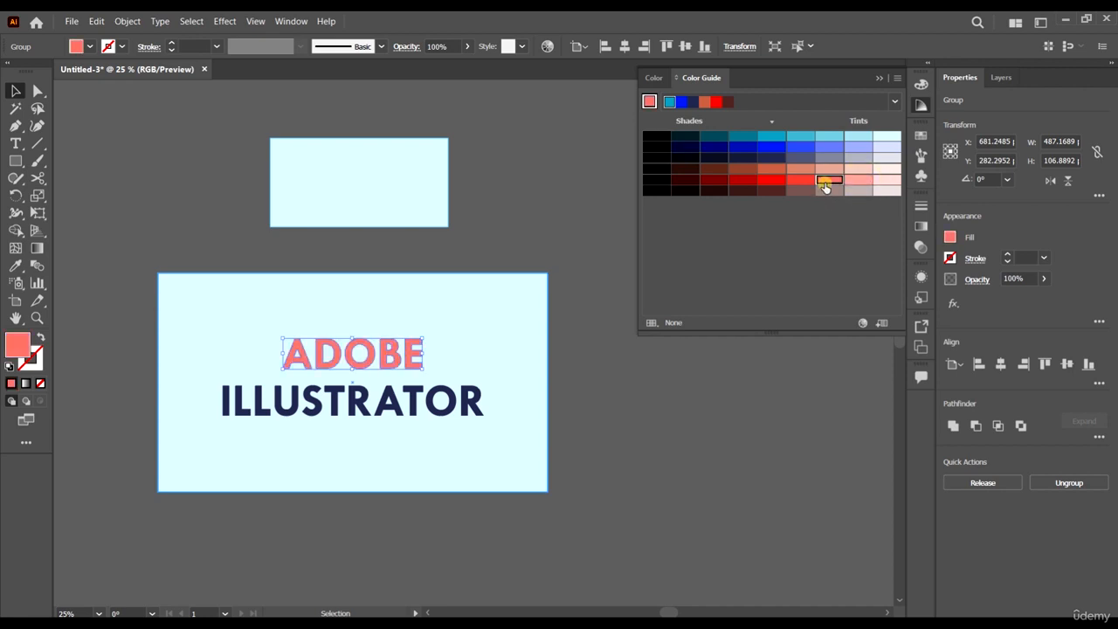
left_click(799, 181)
left_click(772, 181)
left_click(743, 180)
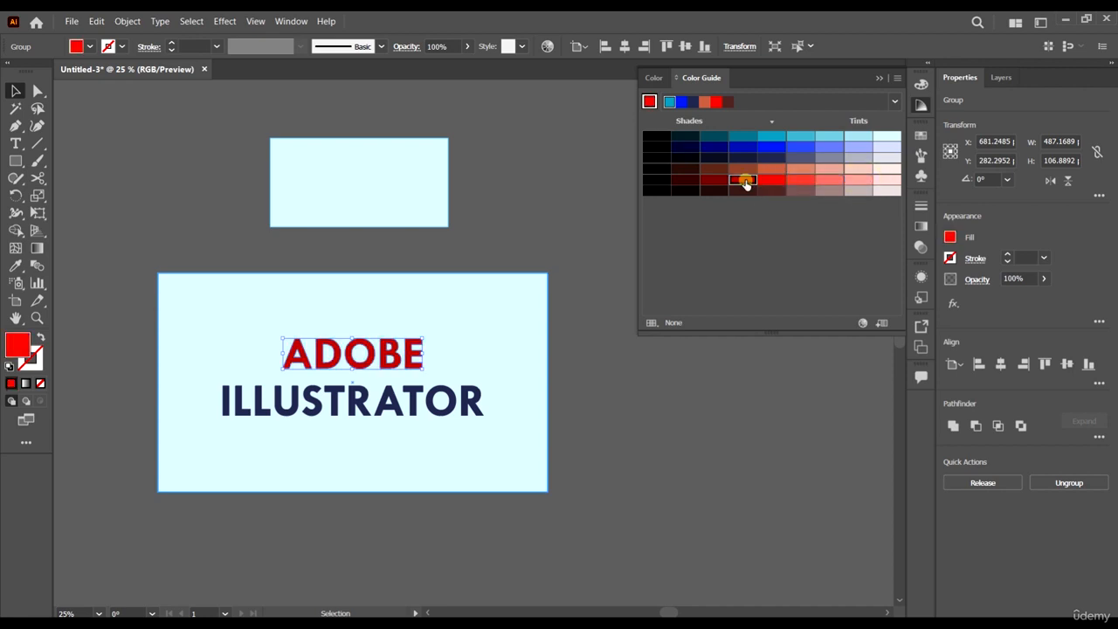
Try dark red, pale pink and cyan variations on the ADOBE group and settle on the medium cyan tint beside the base color
left_click(714, 181)
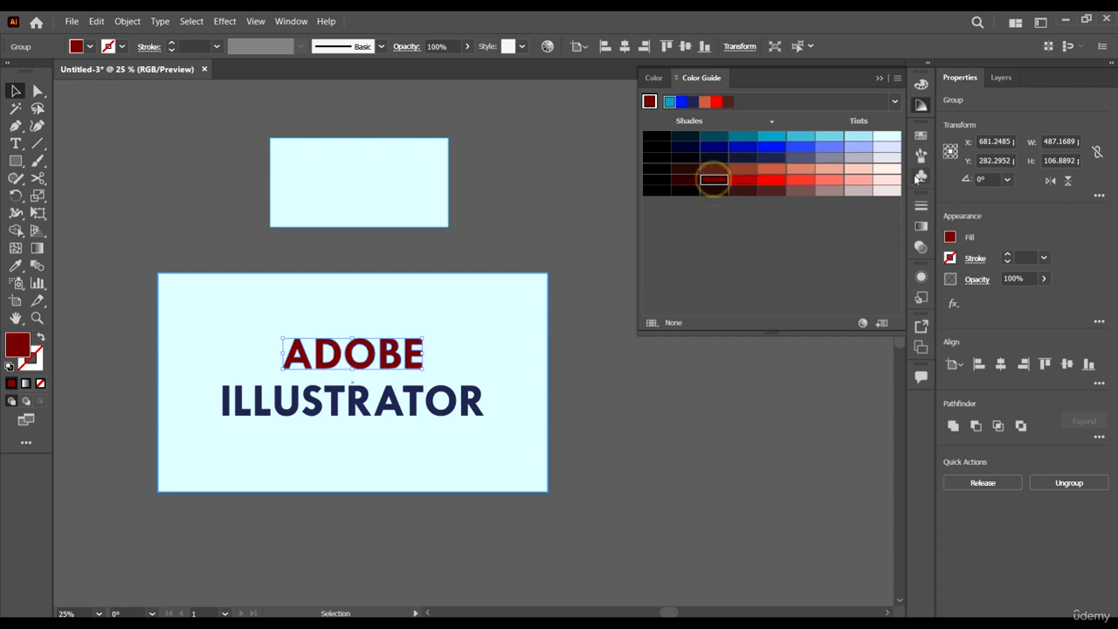
left_click(886, 180)
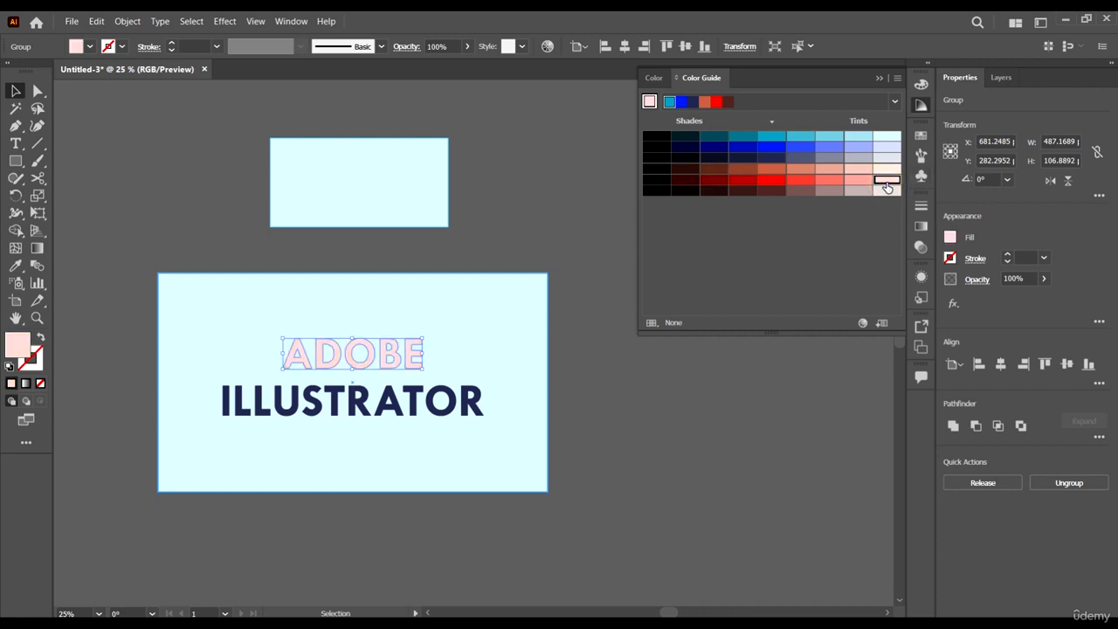
left_click(885, 192)
left_click(886, 138)
left_click(858, 138)
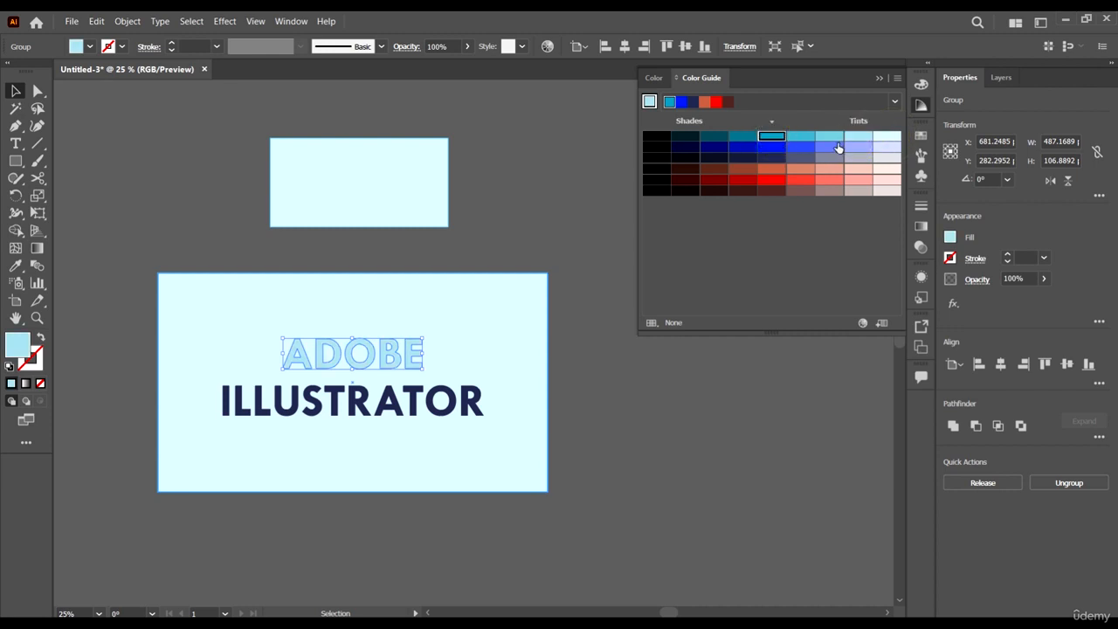
left_click(826, 138)
left_click(804, 140)
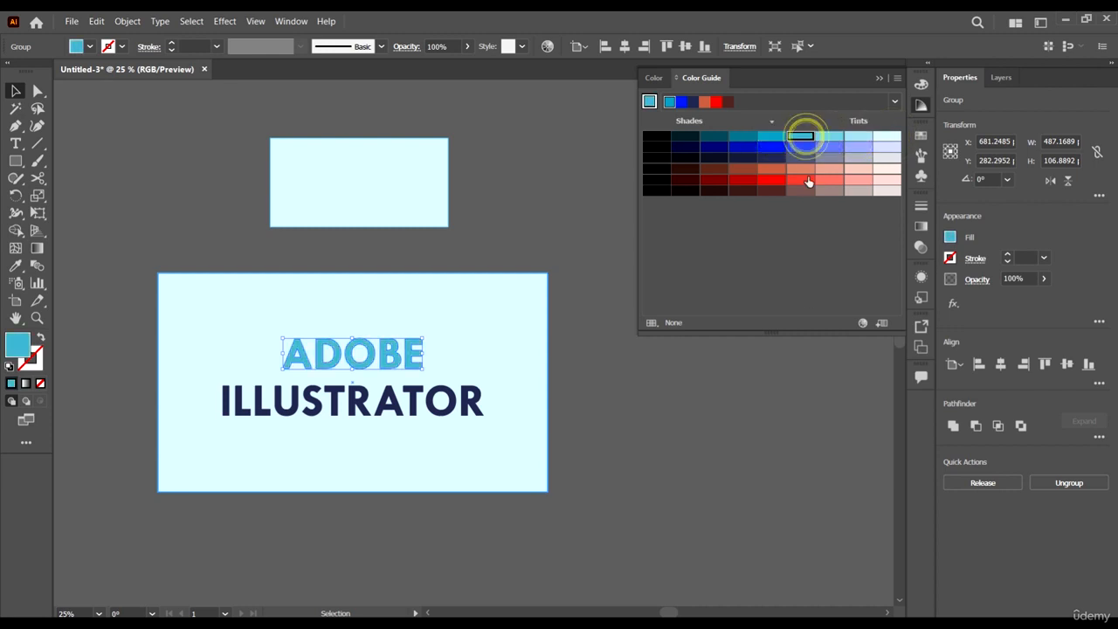
left_click(769, 453)
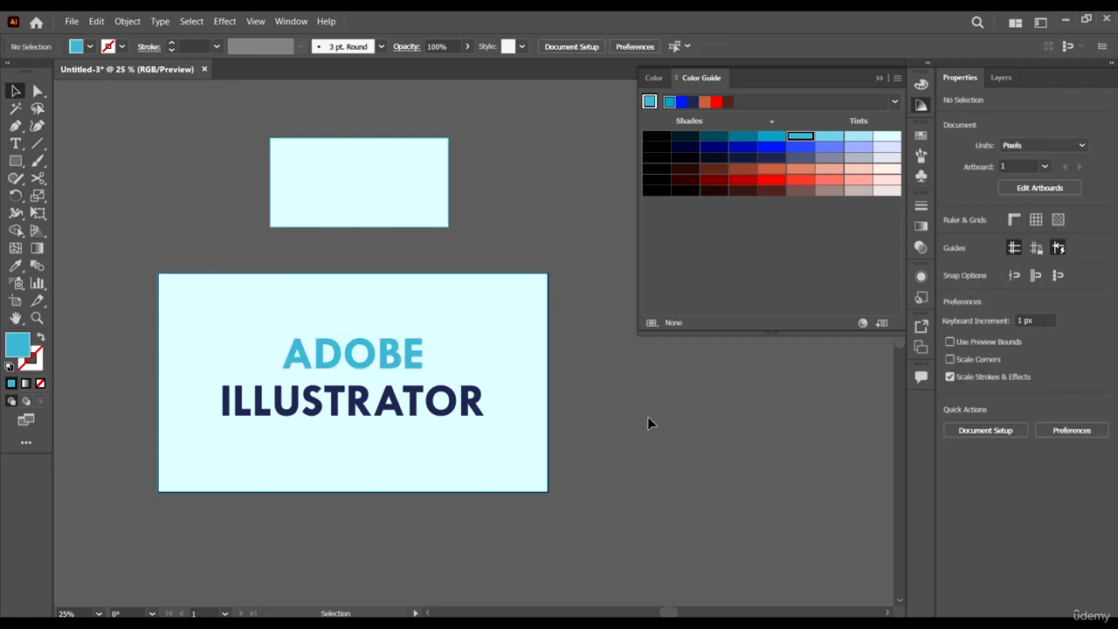
Delete the whole design, including the ADOBE ILLUSTRATOR text, the background rectangle and the small rectangle above the artboard
scroll(651, 424, "up", 1)
scroll(694, 419, "right", 2)
scroll(495, 379, "down", 1)
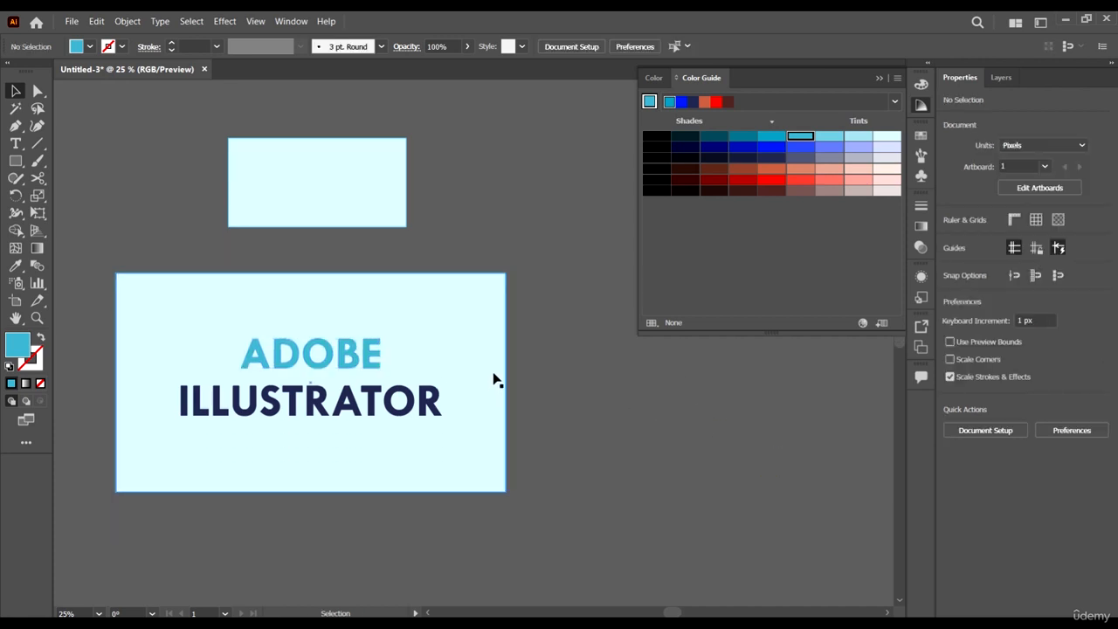
scroll(600, 456, "down", 3)
scroll(561, 435, "up", 3)
scroll(612, 498, "down", 2)
left_click_drag(634, 537, 193, 112)
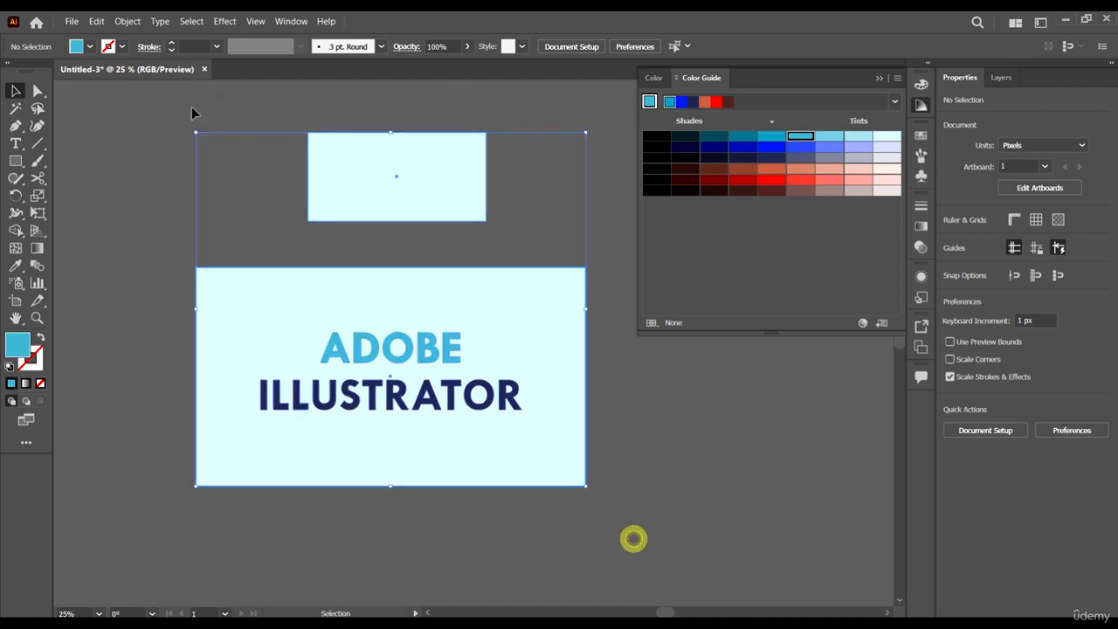
scroll(357, 239, "down", 2)
key("Delete")
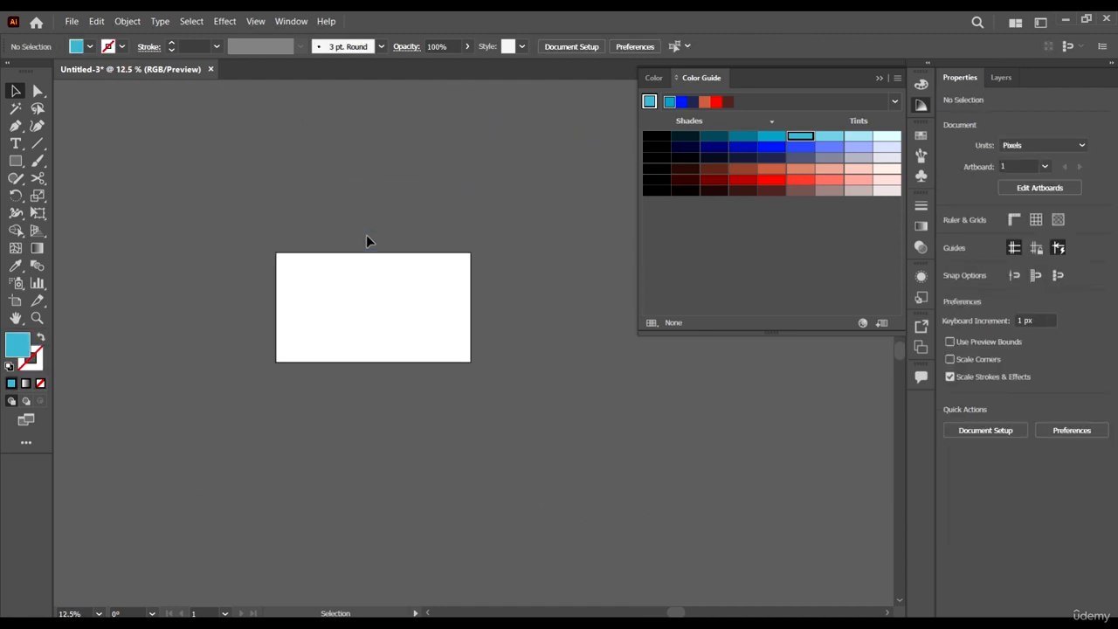
scroll(366, 234, "up", 2)
scroll(480, 312, "down", 1)
scroll(480, 312, "up", 1)
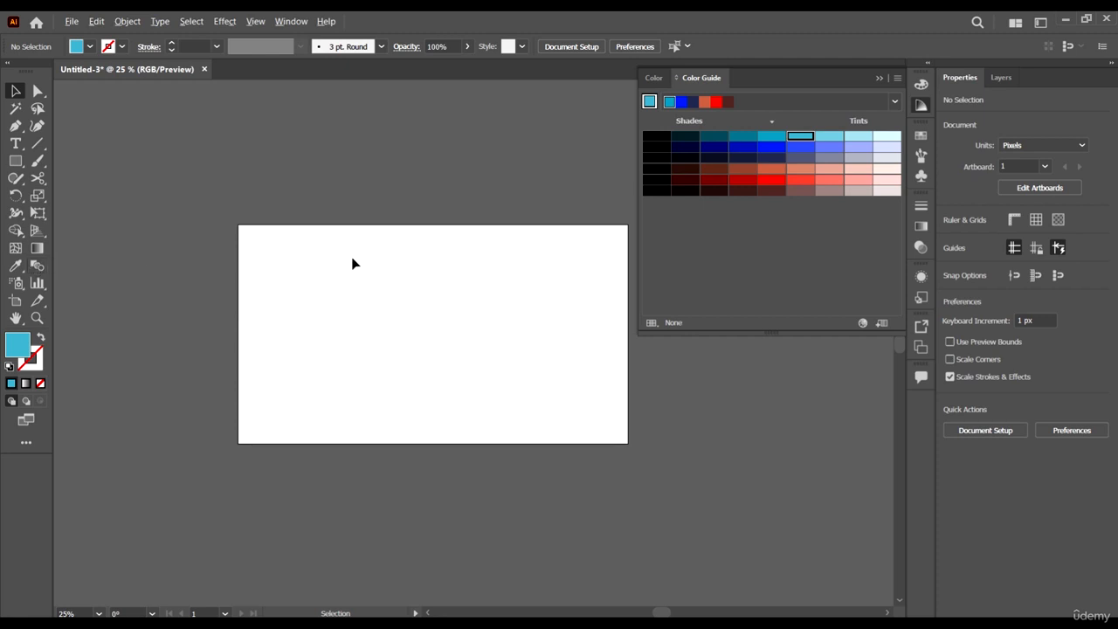
scroll(353, 264, "down", 1)
scroll(427, 252, "up", 1)
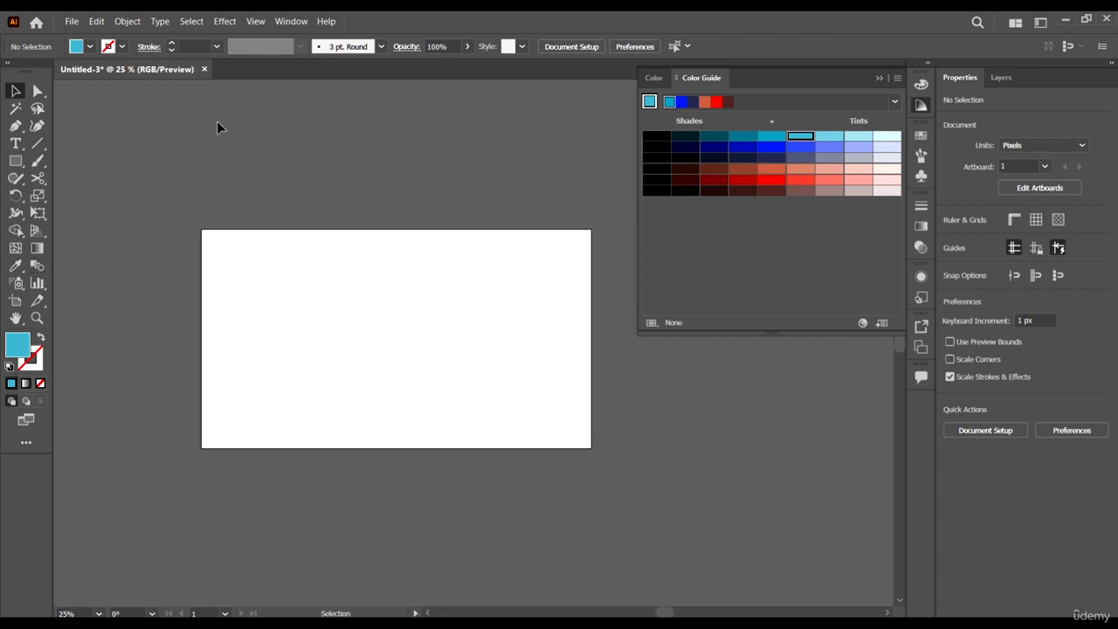
Open the Recolor Artwork file from the 5 COLORS AND PATTERNS folder
left_click(72, 21)
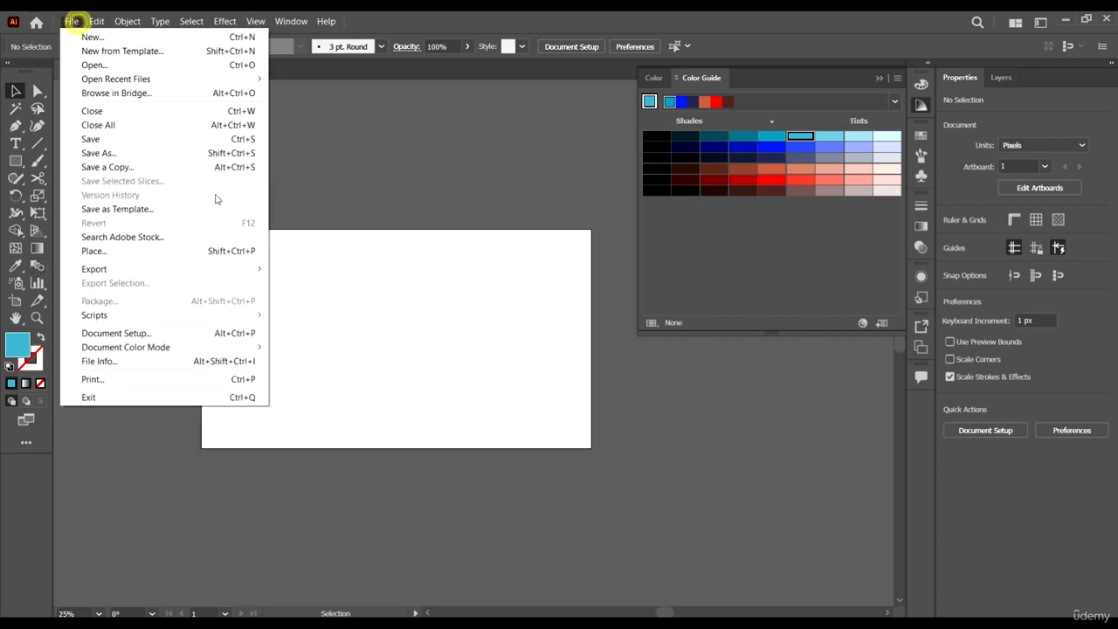
left_click(112, 66)
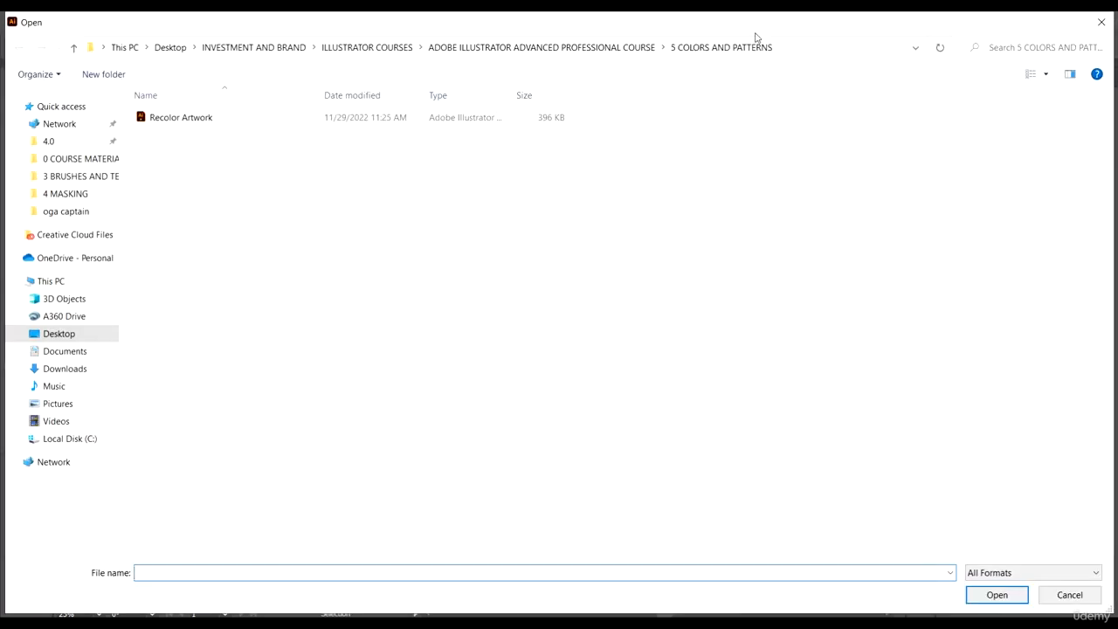
right_click(716, 149)
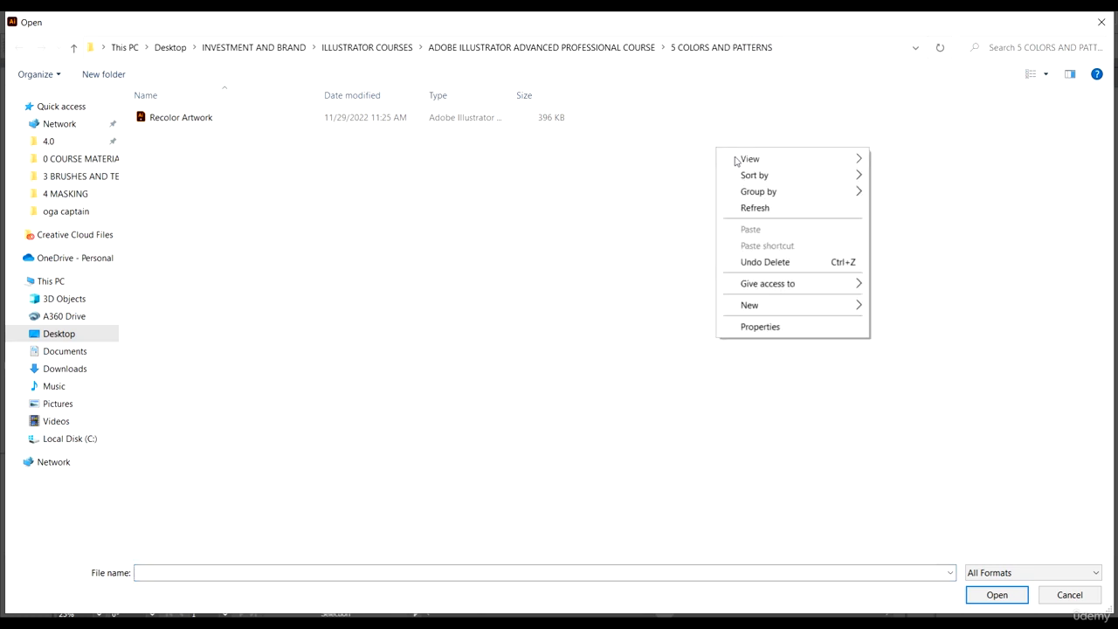
left_click(750, 159)
left_click(689, 111)
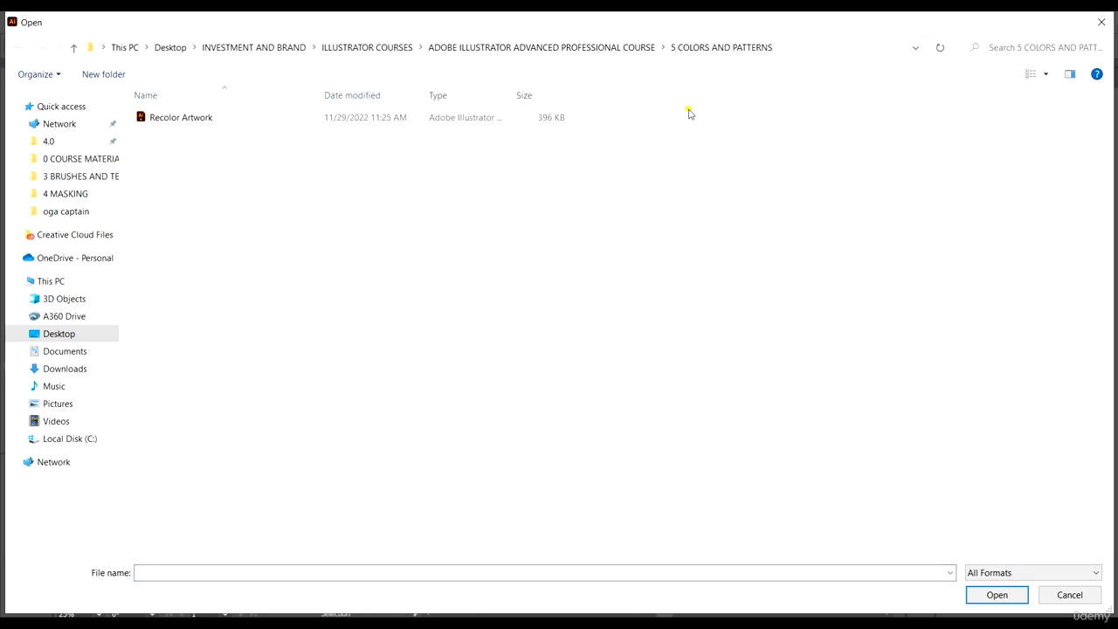
left_click(331, 123)
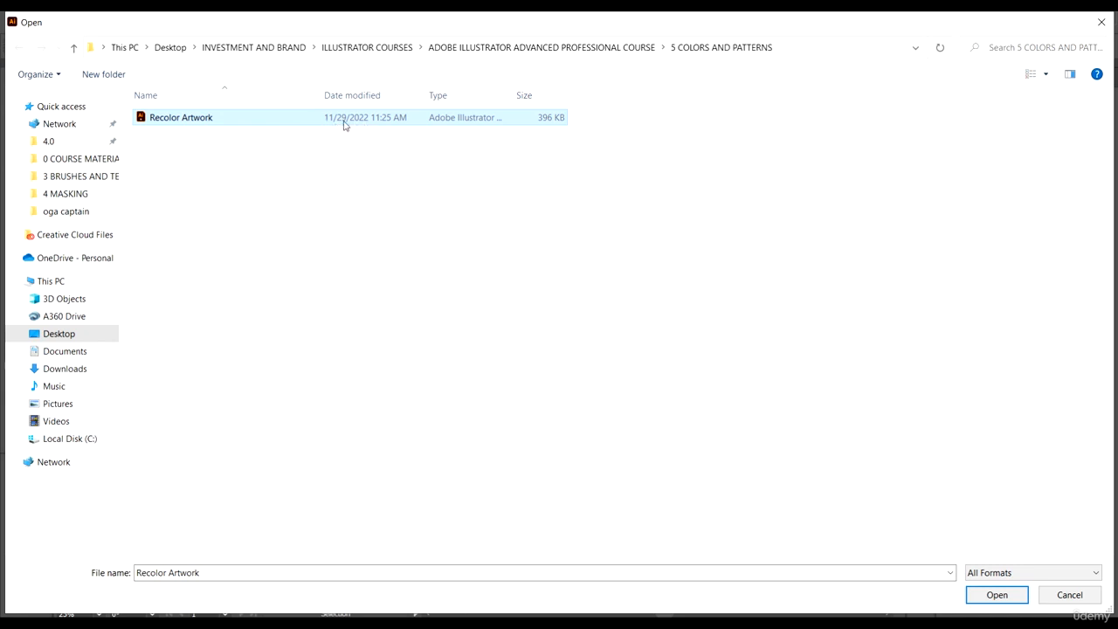
left_click(997, 594)
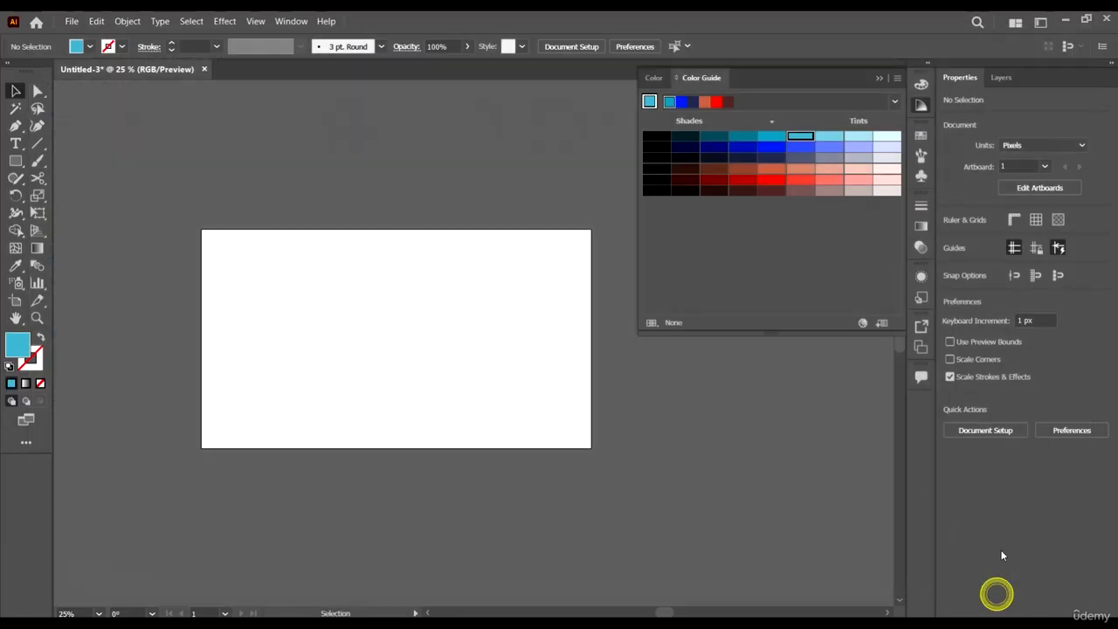
Collapse the Color Guide to clear the view around the infographic artboard
scroll(501, 342, "down", 2)
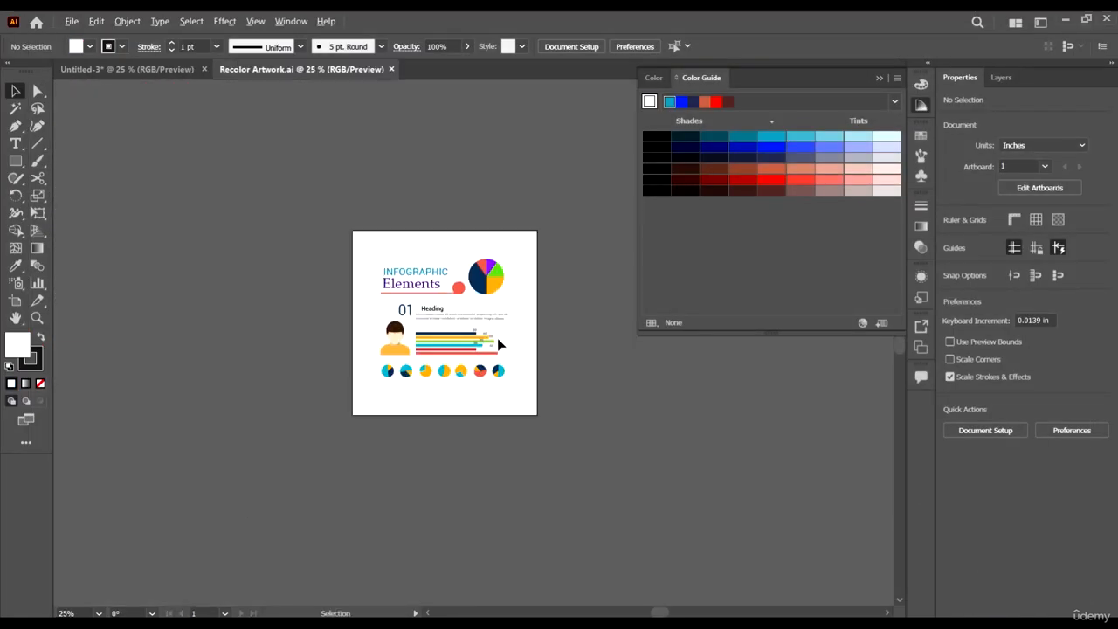
scroll(483, 344, "up", 2)
left_click_drag(299, 287, 341, 287)
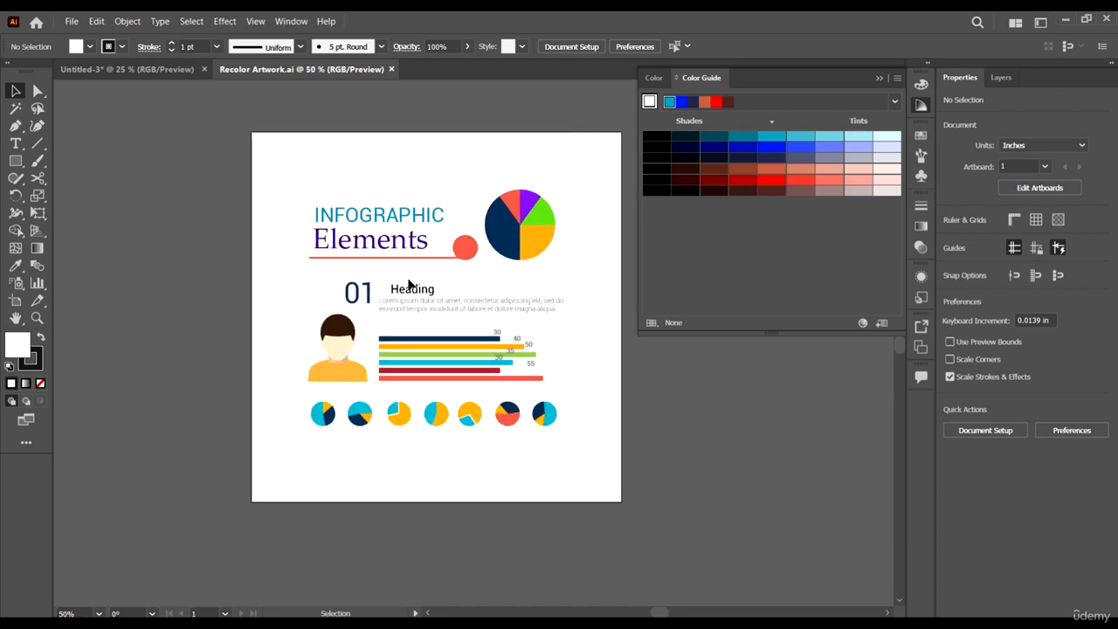
scroll(487, 280, "up", 1)
scroll(425, 330, "down", 1)
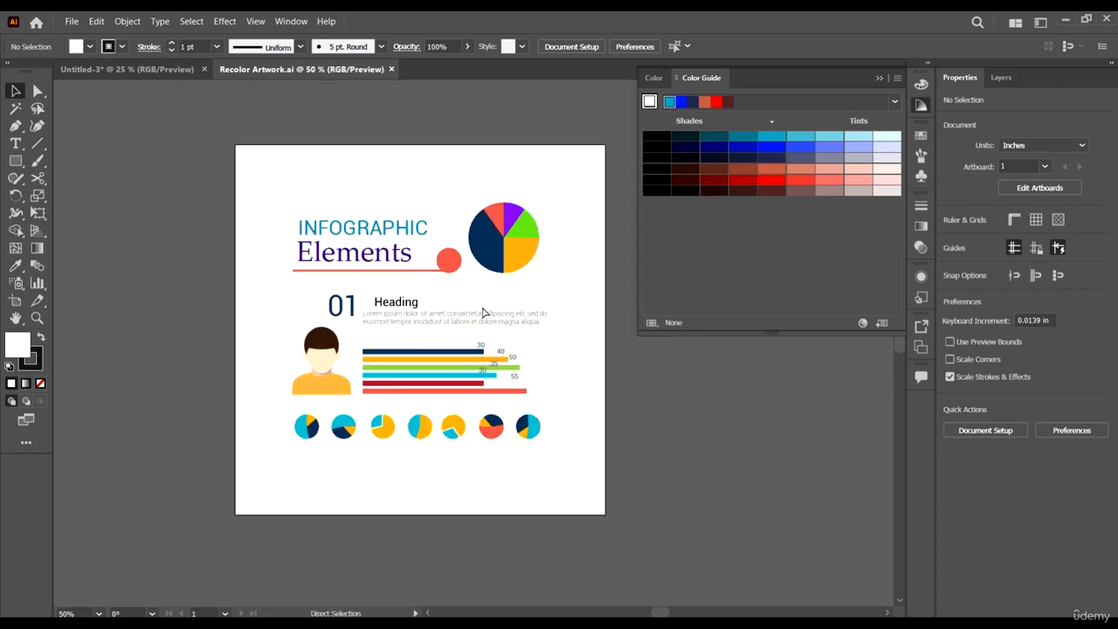
scroll(482, 312, "right", 1)
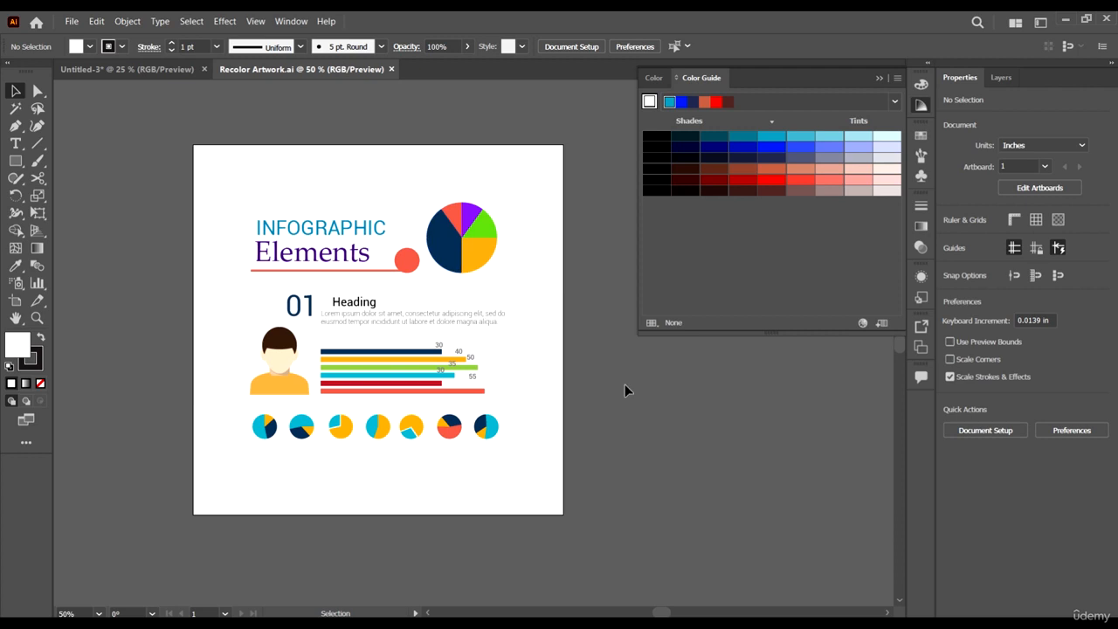
scroll(490, 446, "down", 1)
scroll(511, 430, "up", 1)
left_click(880, 78)
Examine the colors used in the infographic's title, pie charts, bars and portrait figure
scroll(306, 262, "up", 1)
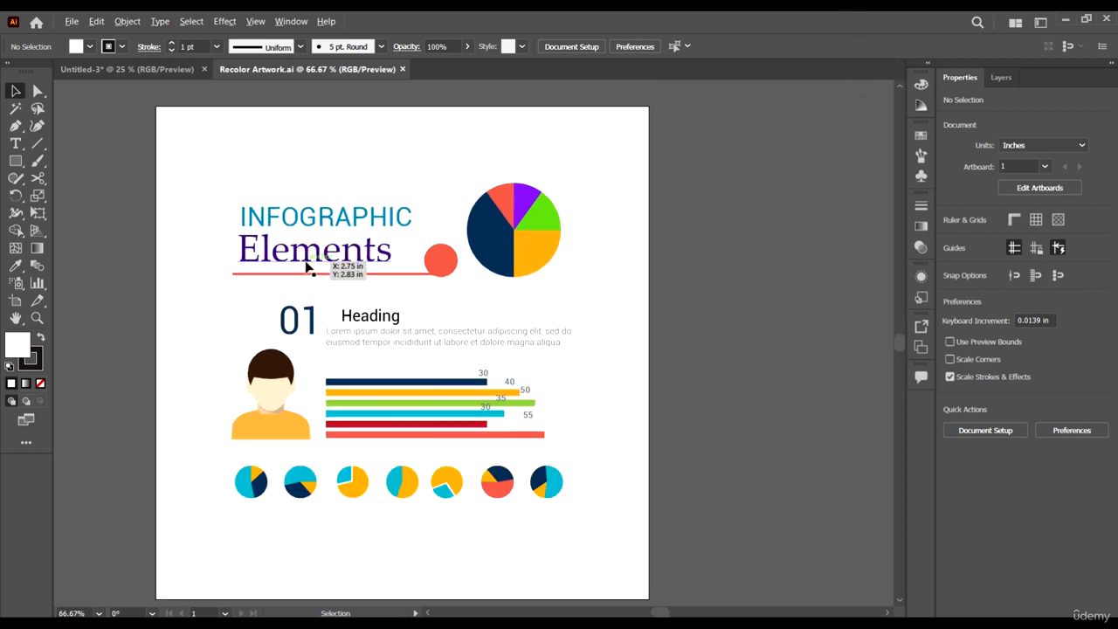
scroll(524, 246, "down", 1)
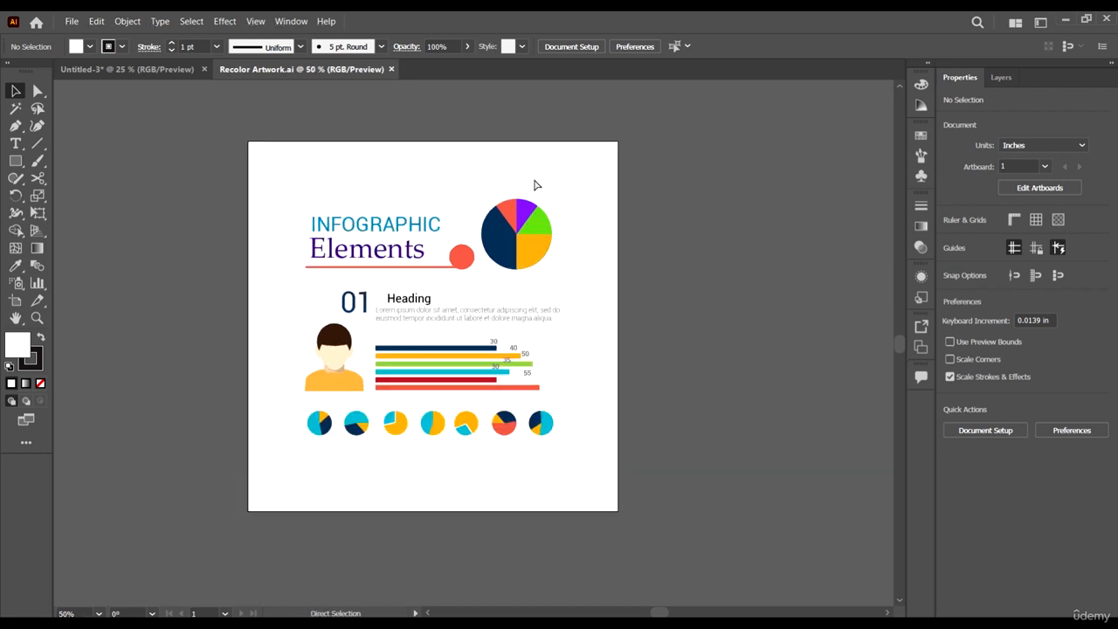
scroll(535, 206, "right", 1)
scroll(484, 270, "up", 1)
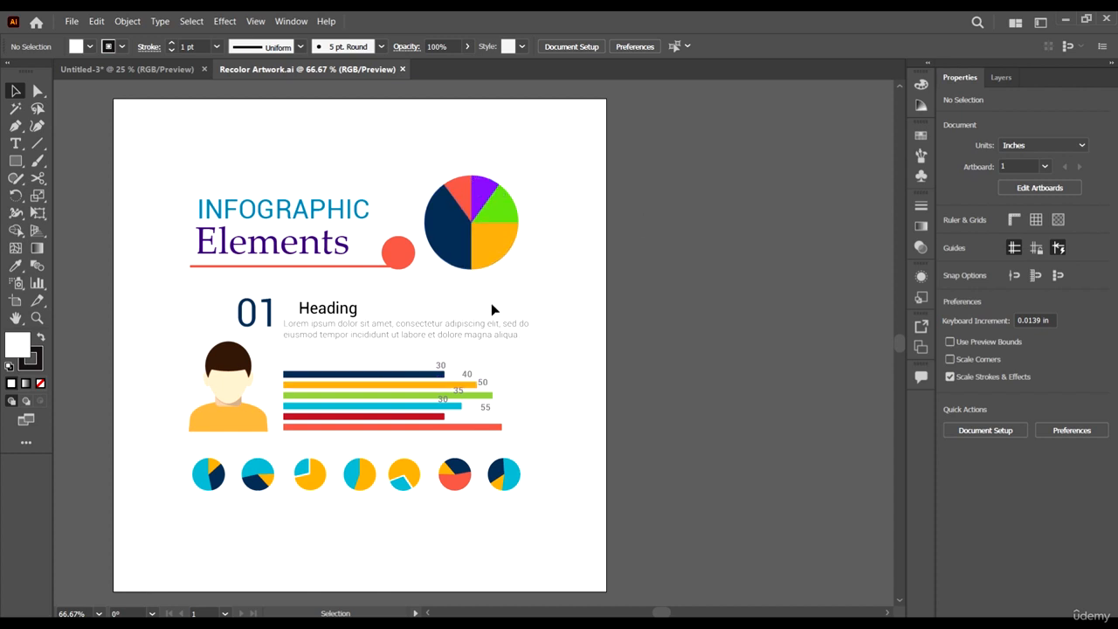
scroll(520, 278, "down", 1)
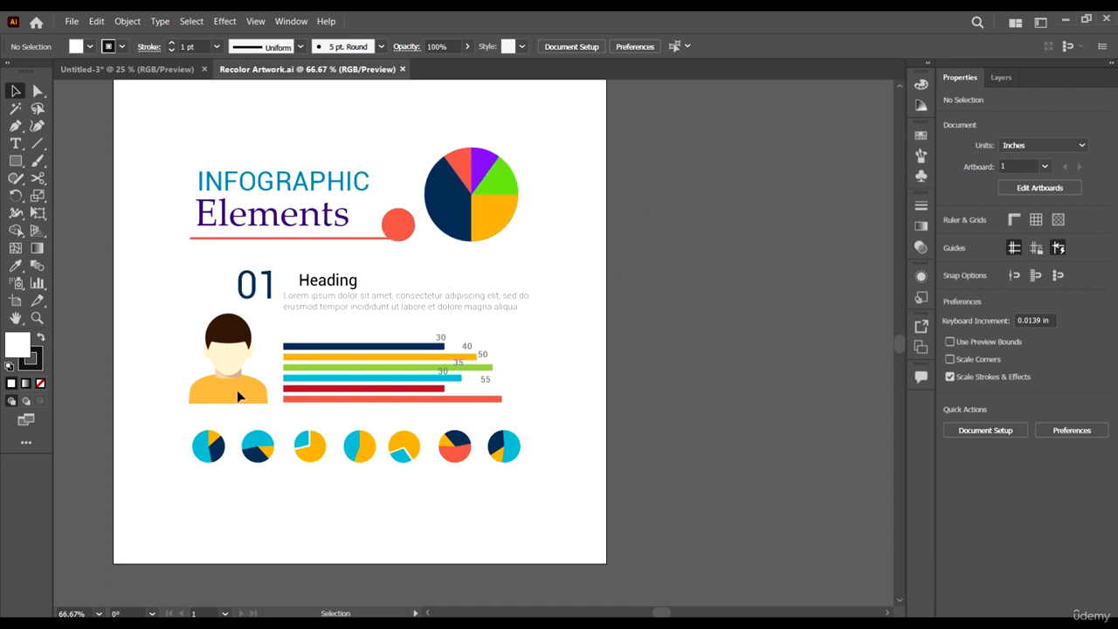
scroll(249, 371, "up", 1)
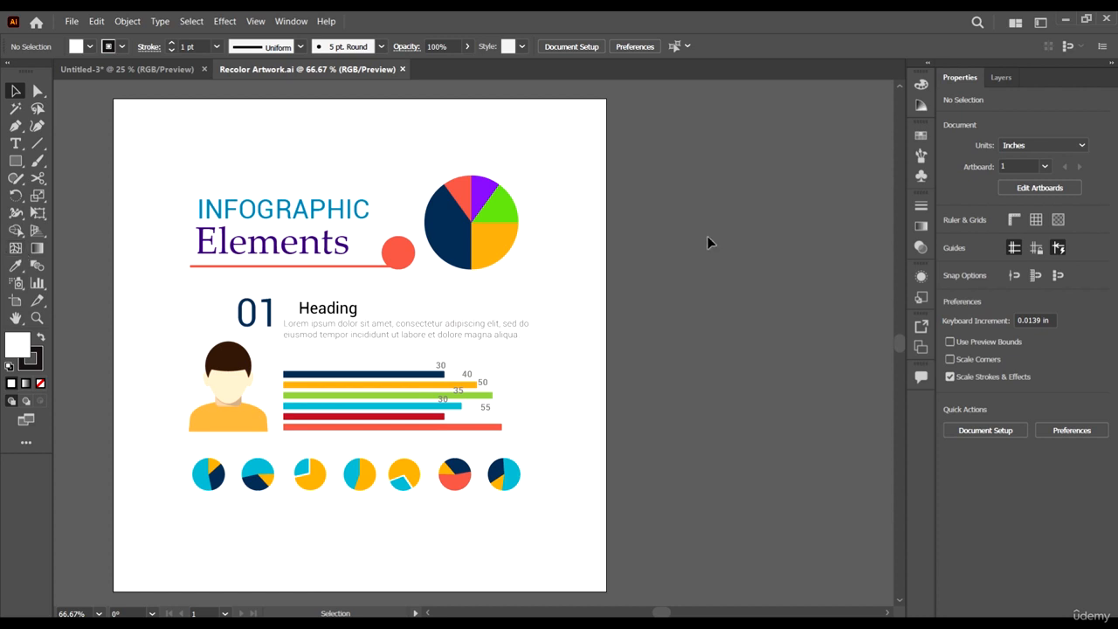
scroll(704, 243, "down", 1)
scroll(669, 388, "up", 1)
scroll(586, 380, "up", 1)
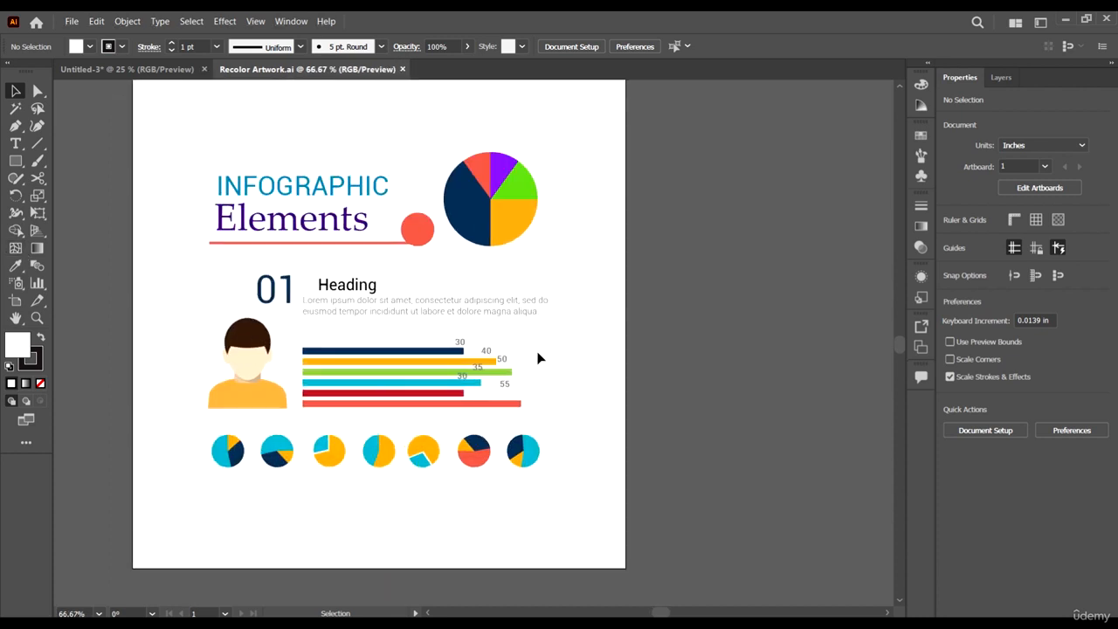
scroll(611, 360, "down", 1)
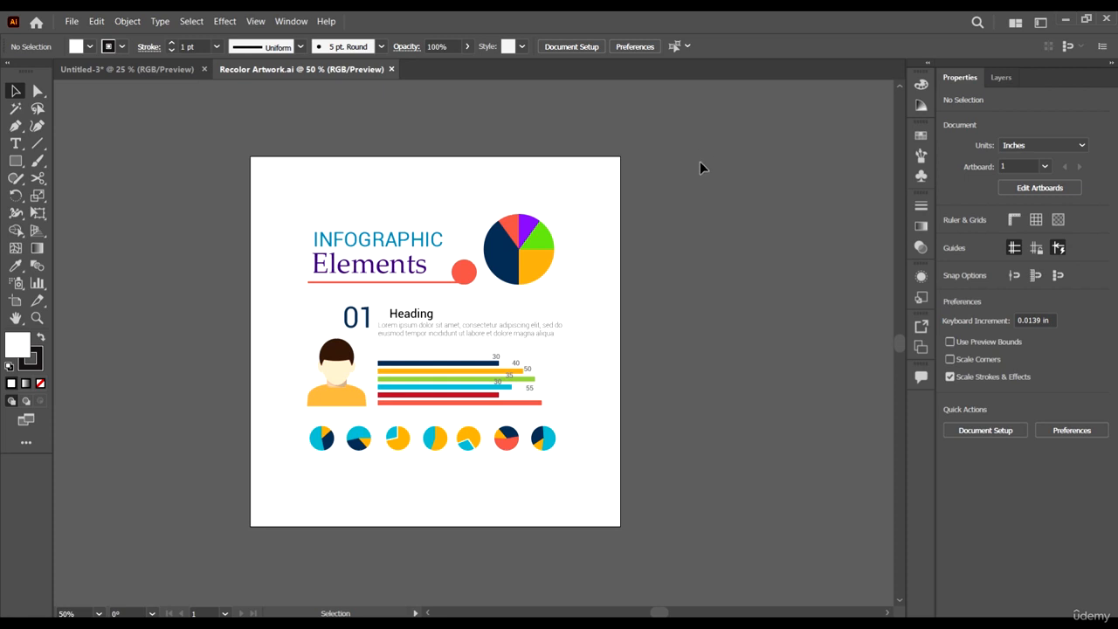
Select all the infographic artwork and show the Color Guide again
left_click_drag(696, 167, 216, 515)
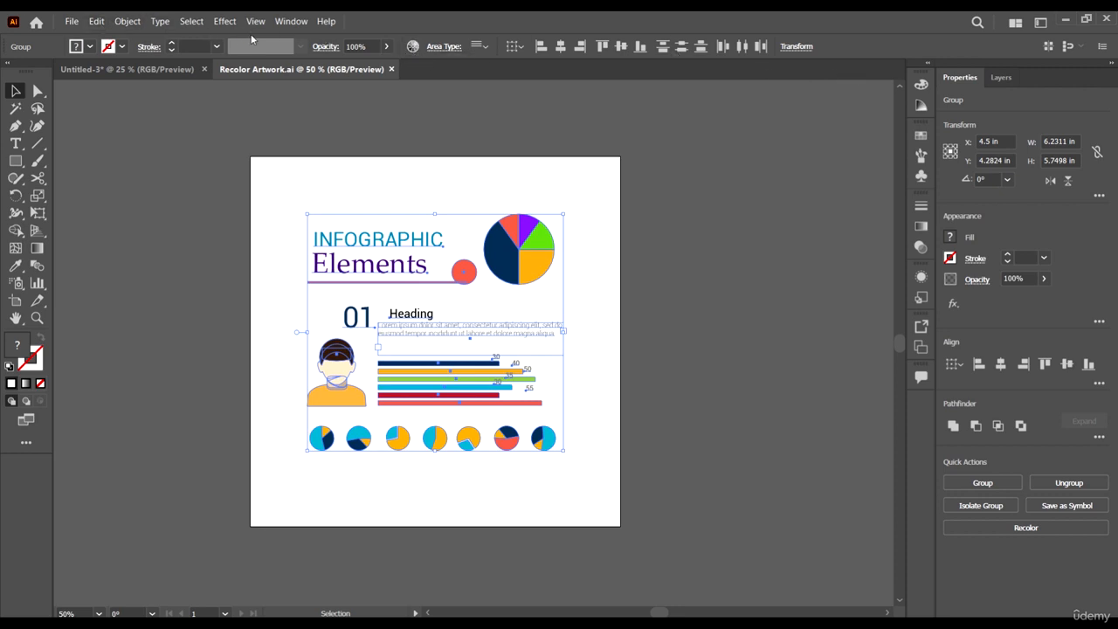
left_click(920, 86)
left_click(921, 105)
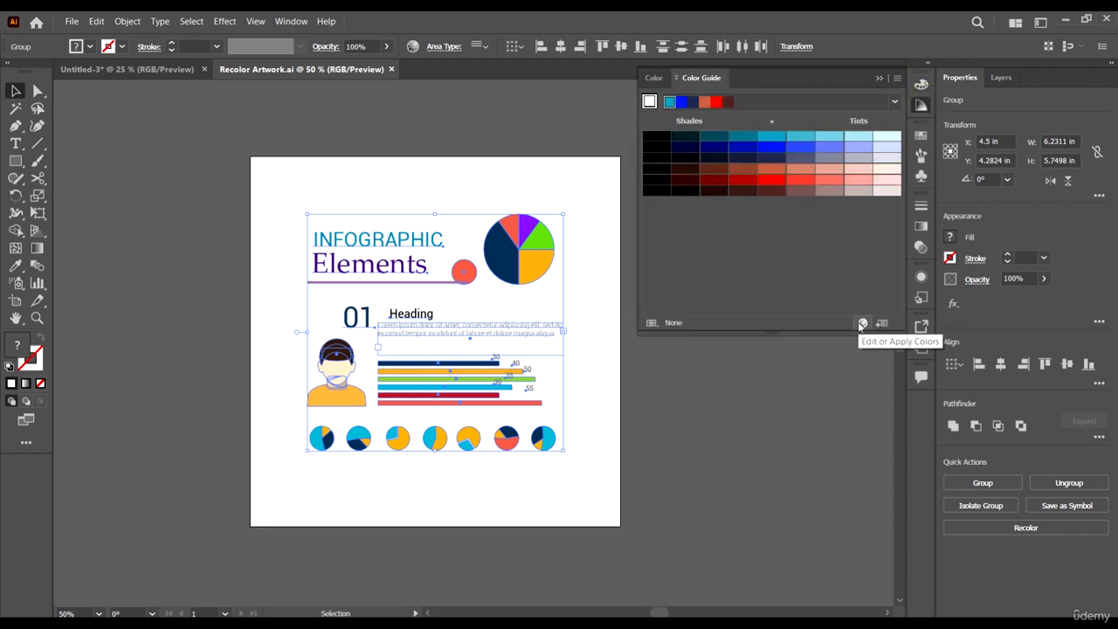
Review the selected artwork's current colors with the Recolor Artwork command, keeping the artwork in view, and cancel without applying changes
left_click(96, 21)
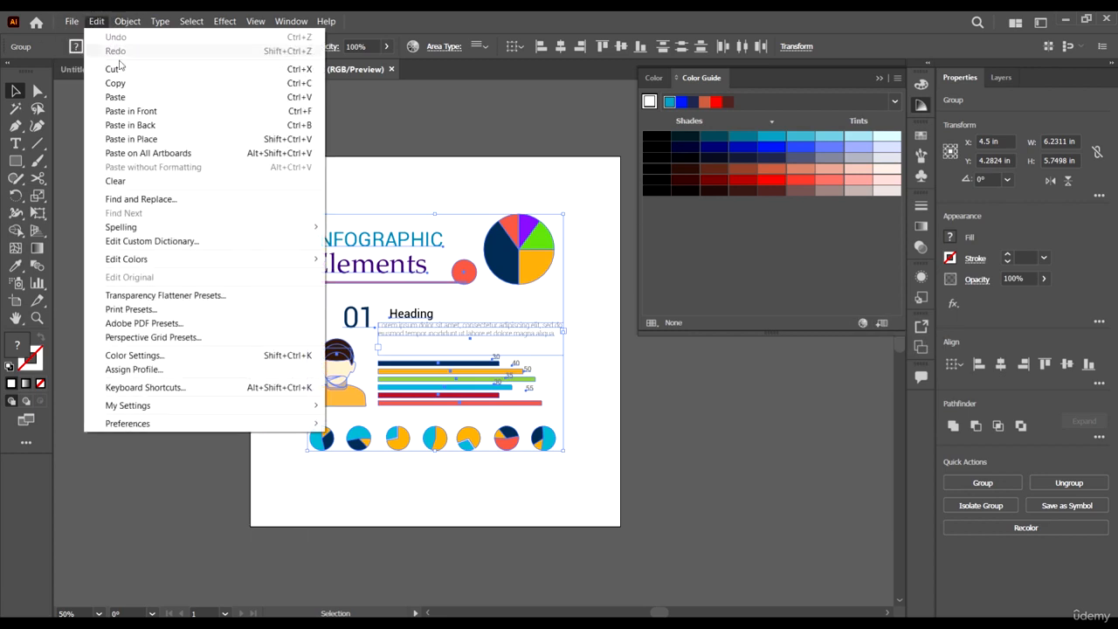
mouse_move(164, 258)
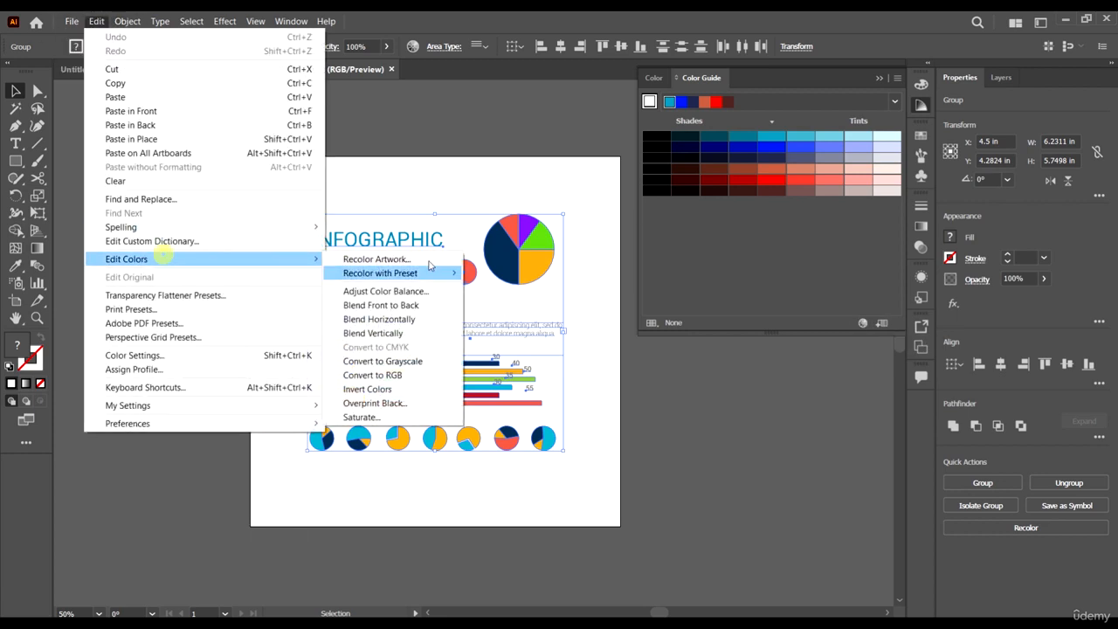
left_click(378, 259)
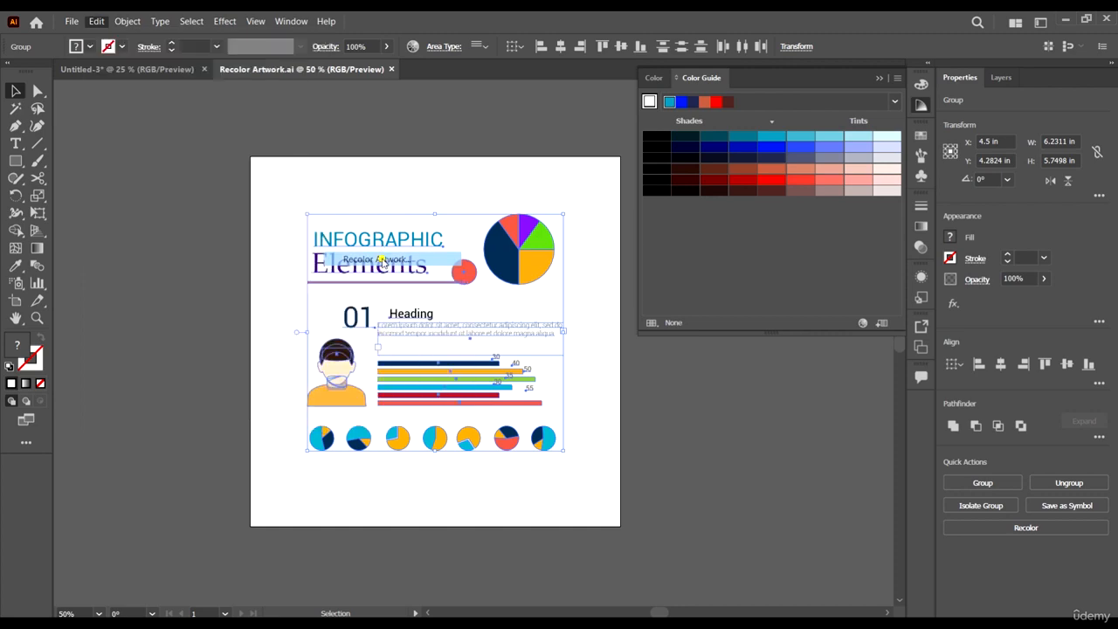
left_click_drag(803, 90, 602, 87)
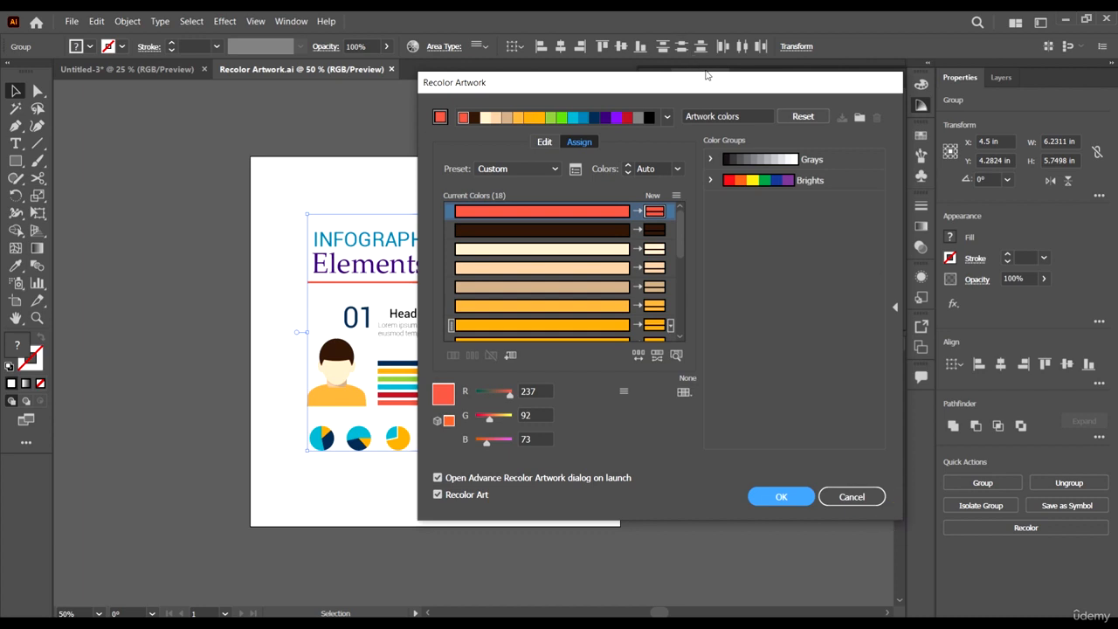
left_click_drag(708, 83, 639, 94)
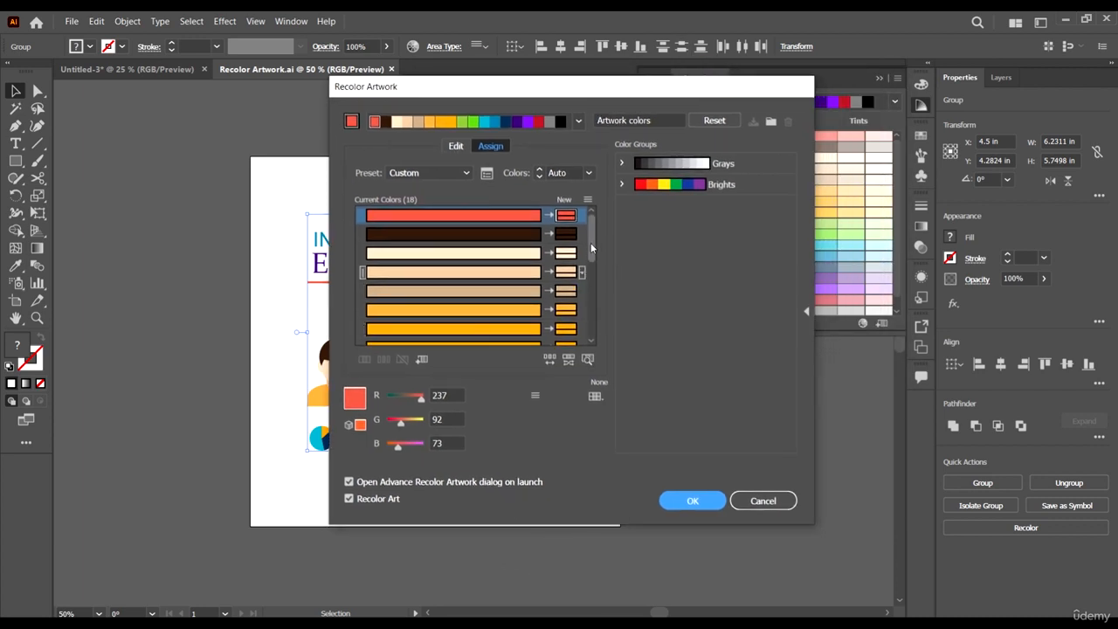
left_click_drag(592, 239, 598, 214)
left_click_drag(573, 90, 718, 121)
left_click(900, 532)
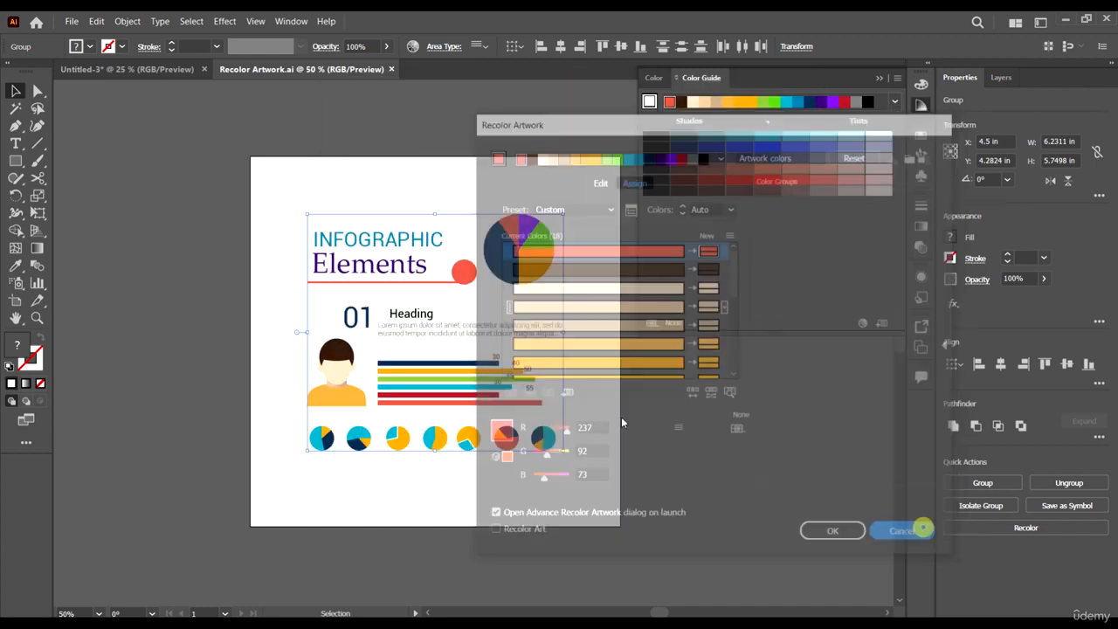
Duplicate the infographic artboard together with its artwork, placing the copy beside the original, and leave artboard editing
scroll(489, 352, "right", 1)
scroll(276, 350, "right", 1)
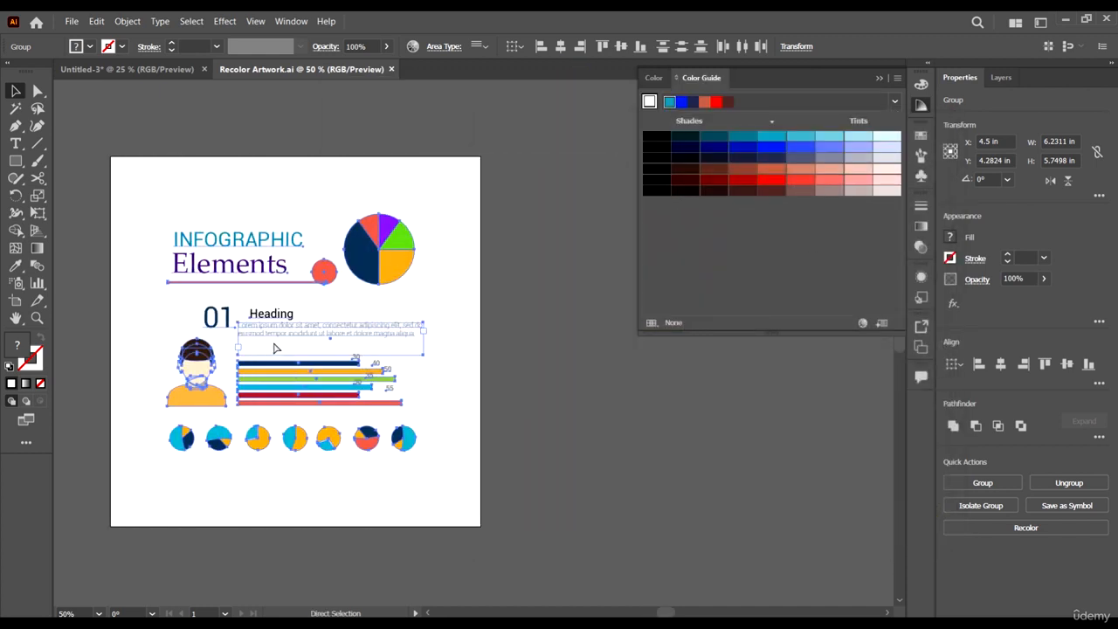
scroll(241, 302, "down", 1)
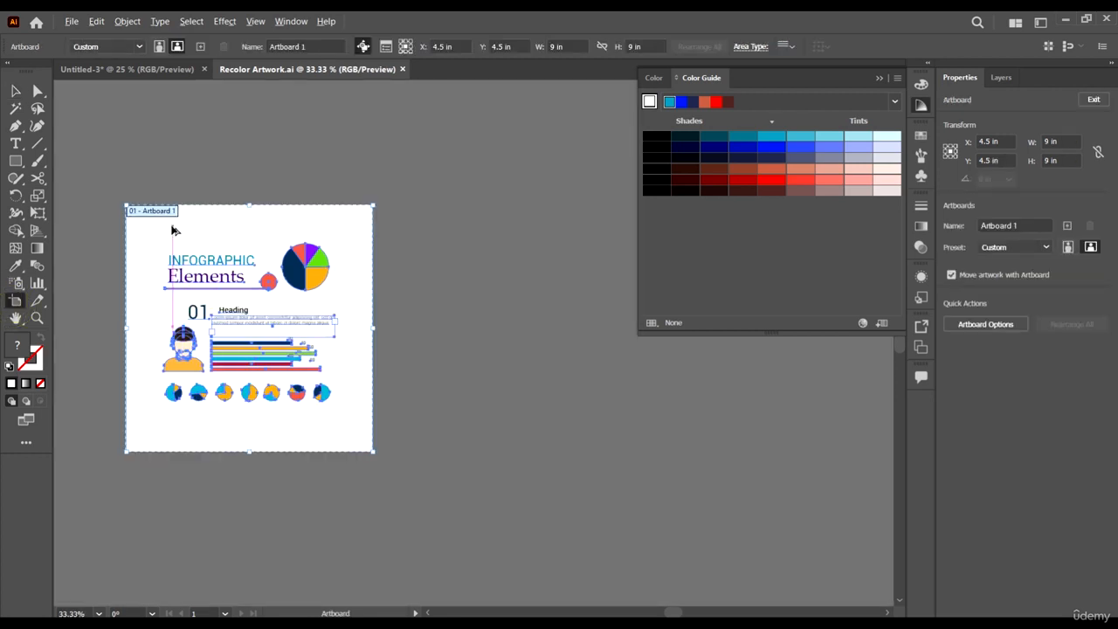
left_click_drag(172, 225, 400, 253)
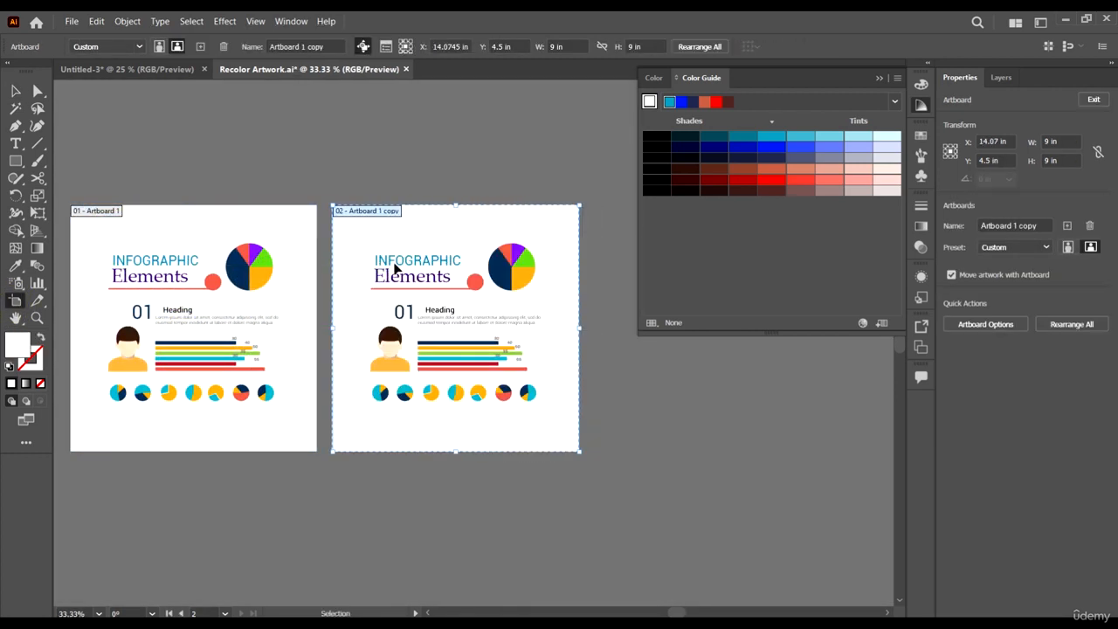
left_click(15, 90)
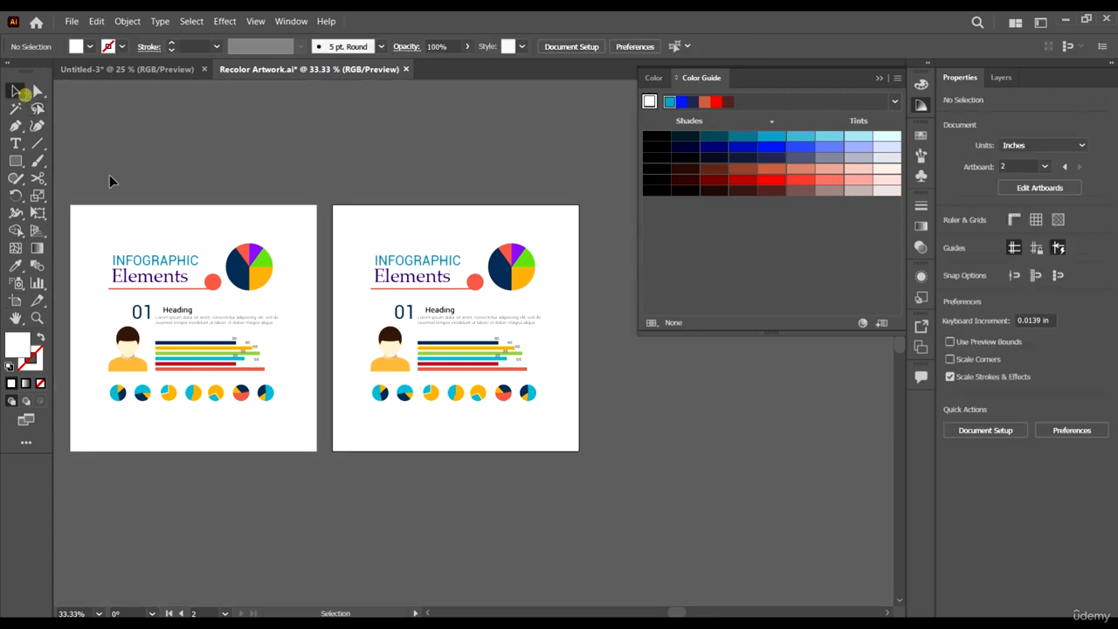
left_click(89, 218)
left_click_drag(287, 452, 291, 452)
left_click_drag(559, 457, 344, 198)
left_click(514, 312)
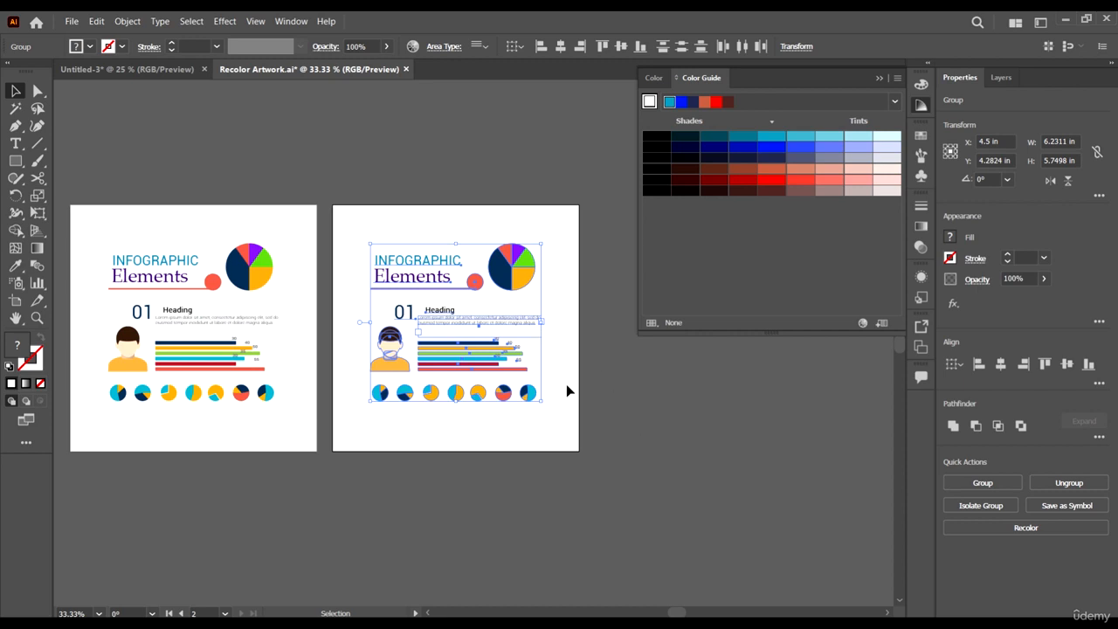
scroll(259, 454, "down", 4)
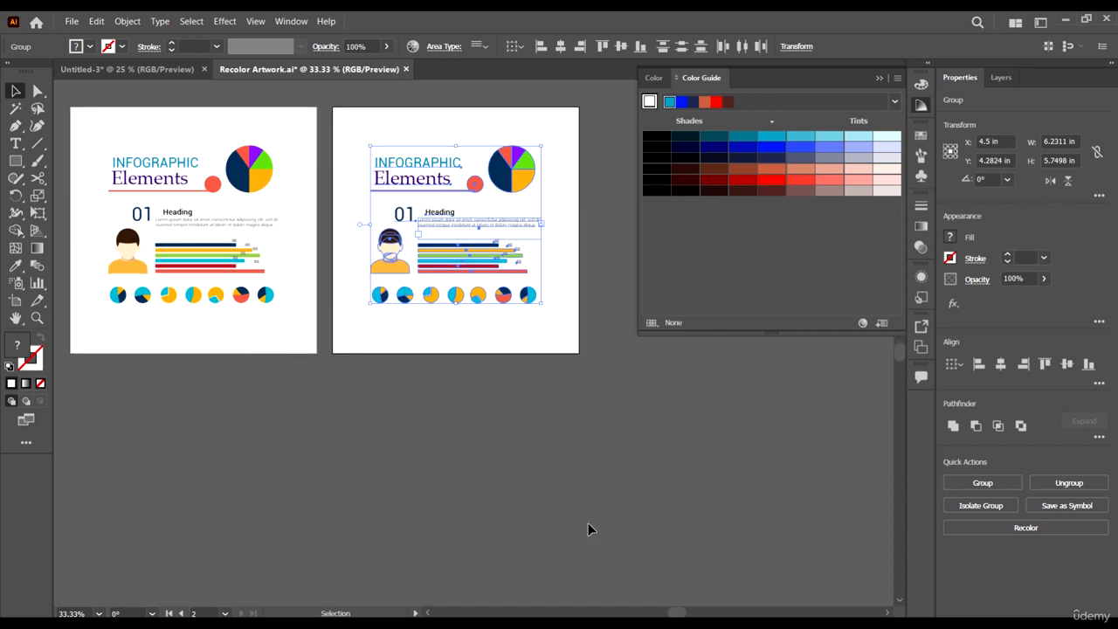
scroll(531, 337, "up", 1)
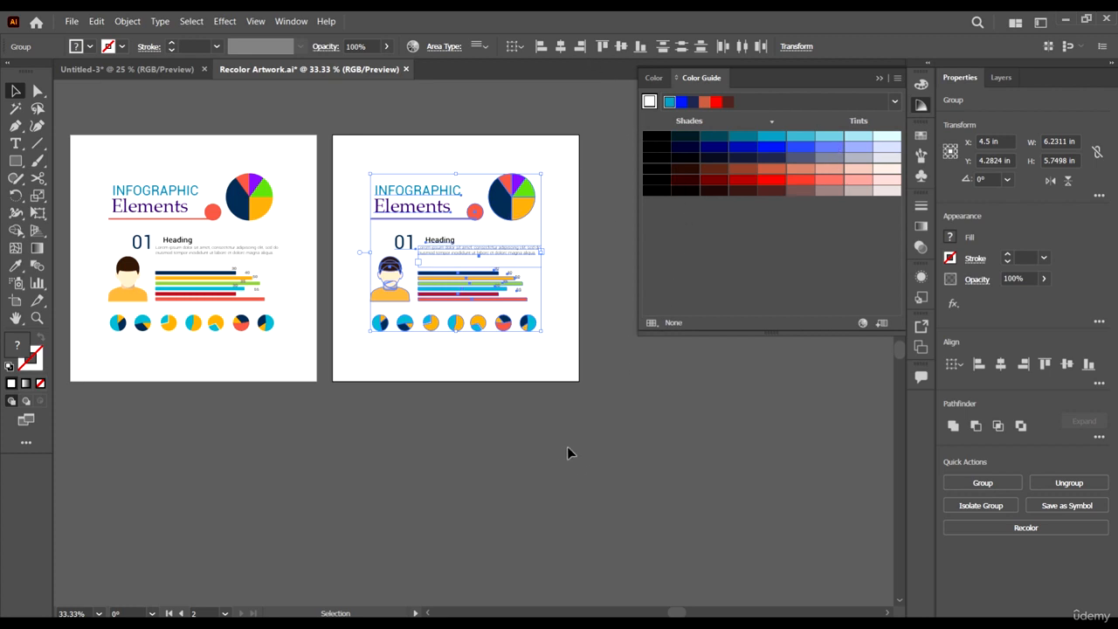
left_click(569, 241)
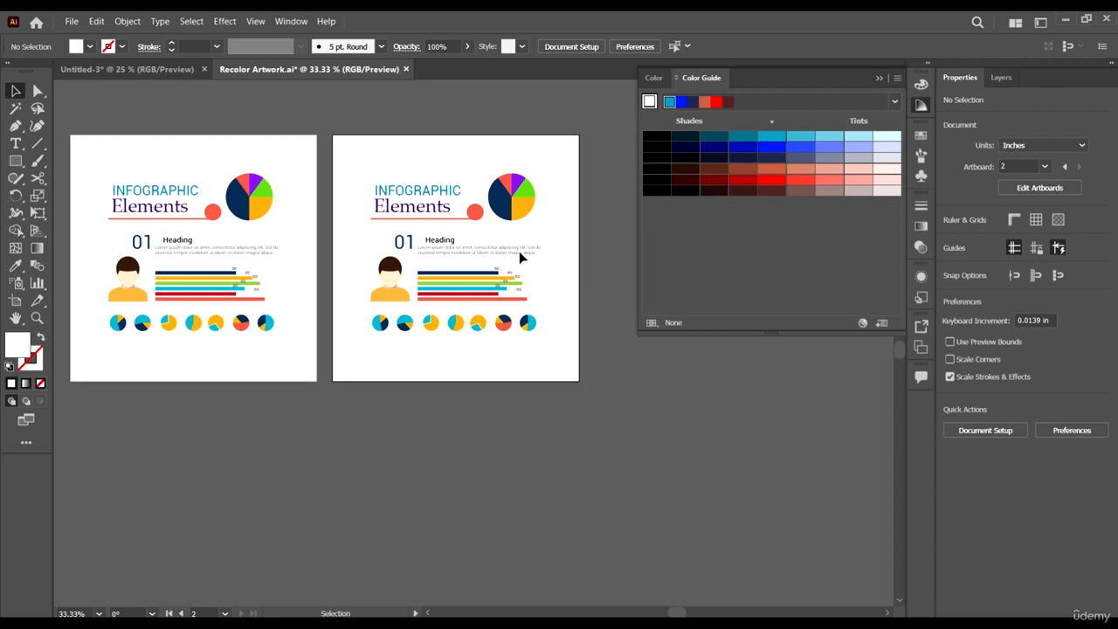
scroll(444, 228, "up", 1)
scroll(376, 240, "left", 1)
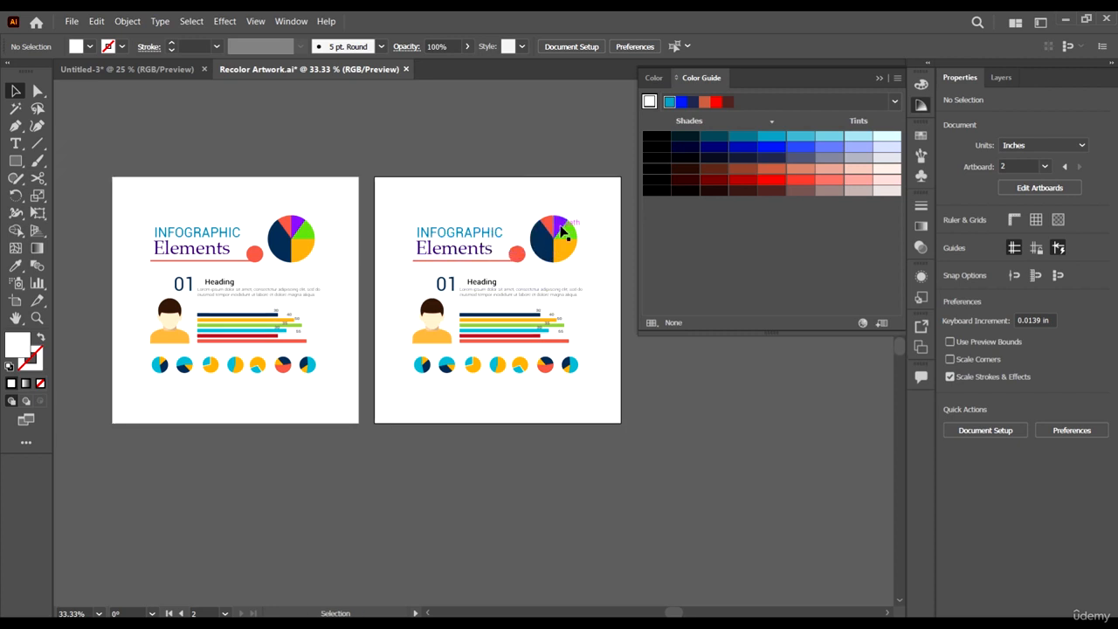
Select all the infographic artwork on the duplicated artboard, keeping it enlarged and clear of the Color Guide
left_click_drag(600, 409, 369, 160)
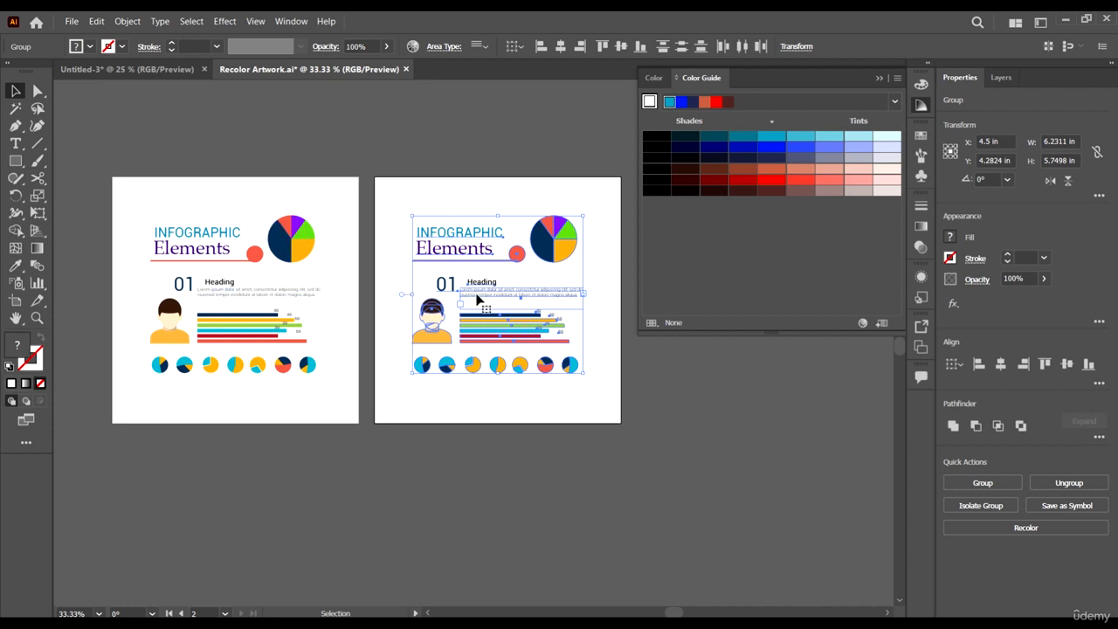
key("ctrl+plus")
key("ctrl+plus")
key("ctrl+minus")
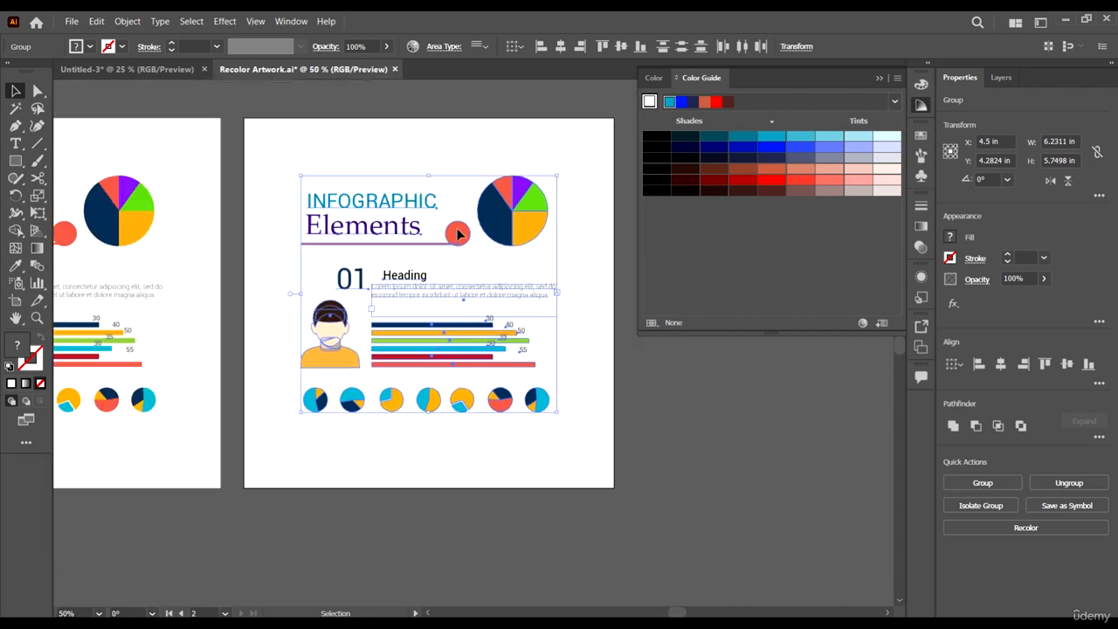
scroll(629, 349, "right", 1)
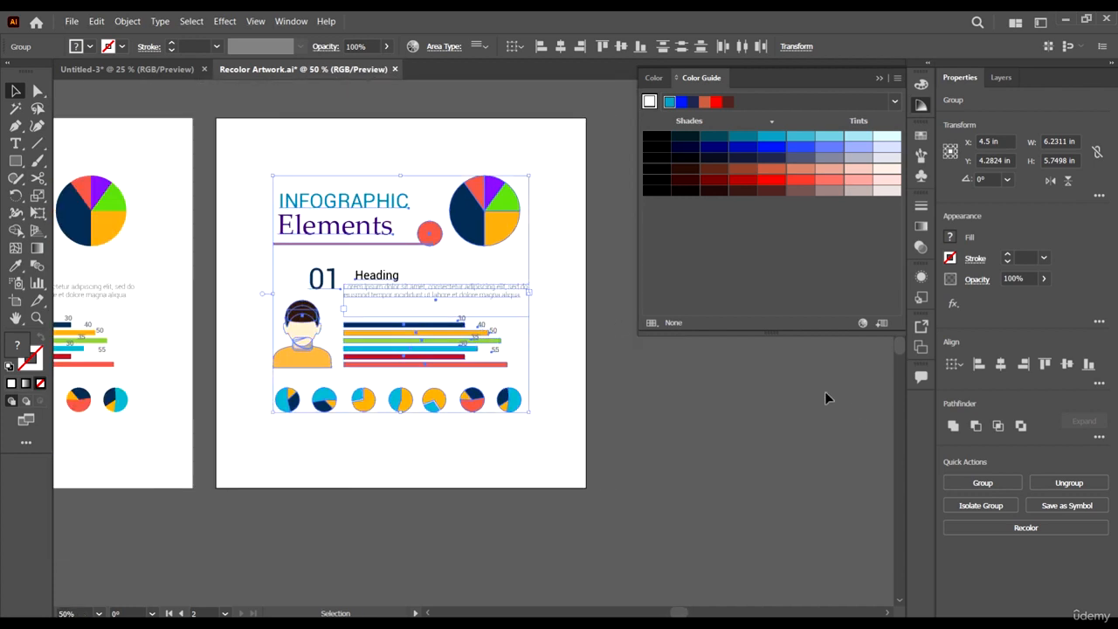
Open Recolor Artwork for the copied infographic and compare the Edit color wheel with the Assign color rows
left_click(862, 328)
left_click_drag(712, 115, 829, 84)
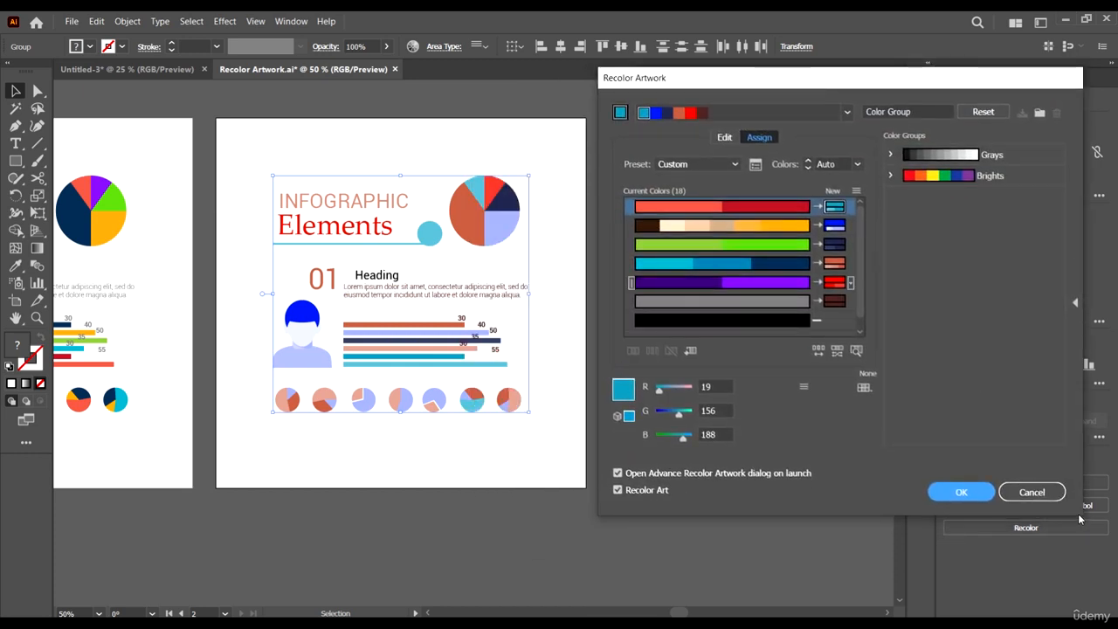
left_click_drag(837, 87, 842, 93)
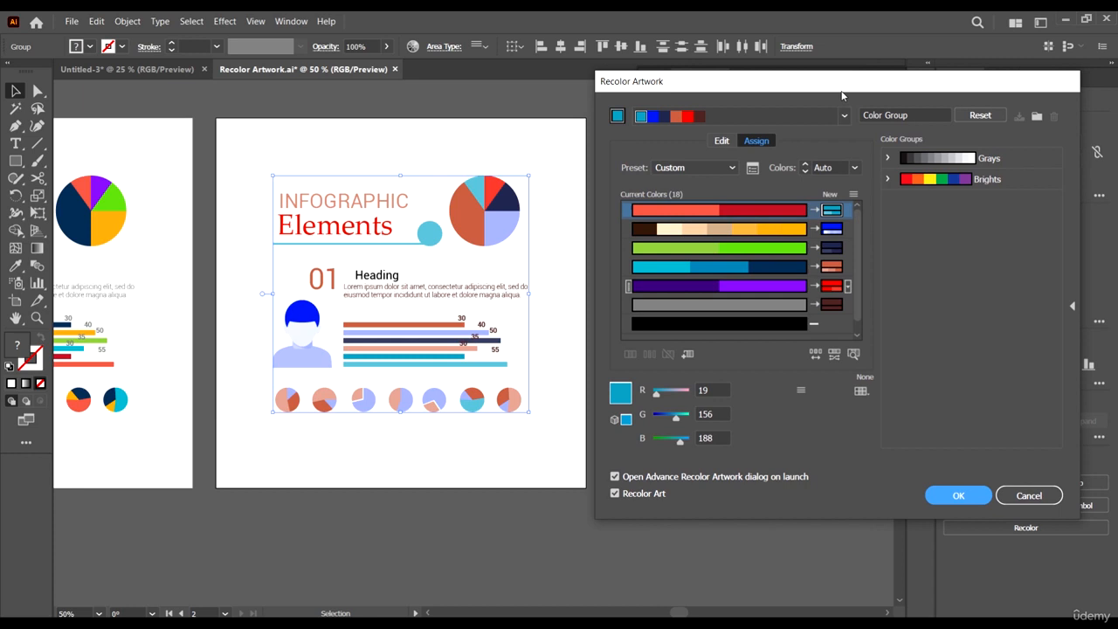
left_click(757, 142)
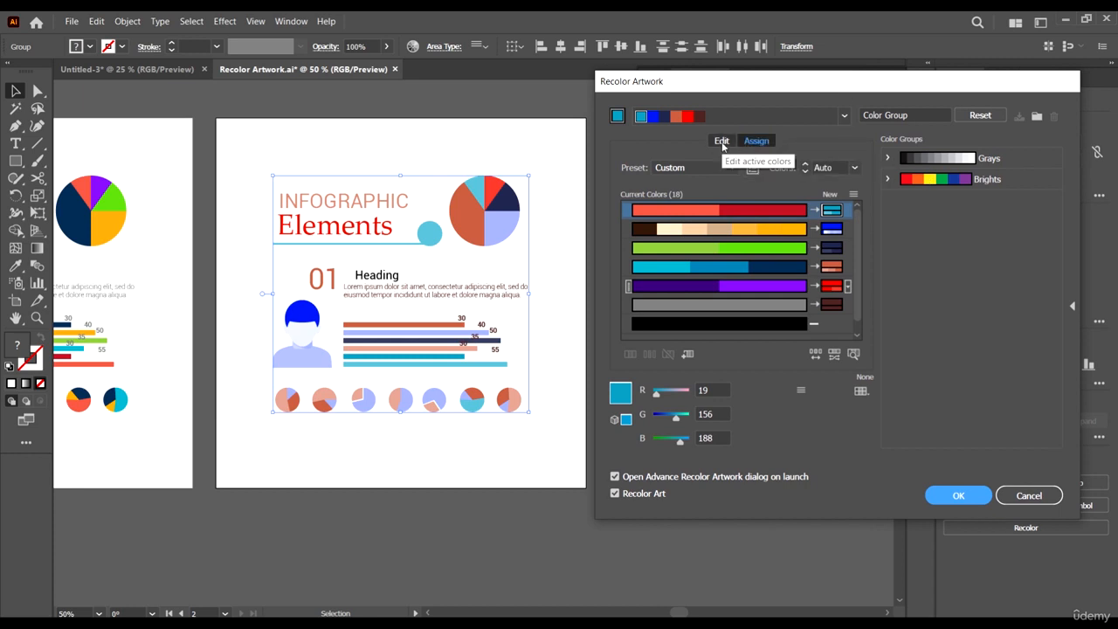
left_click(722, 142)
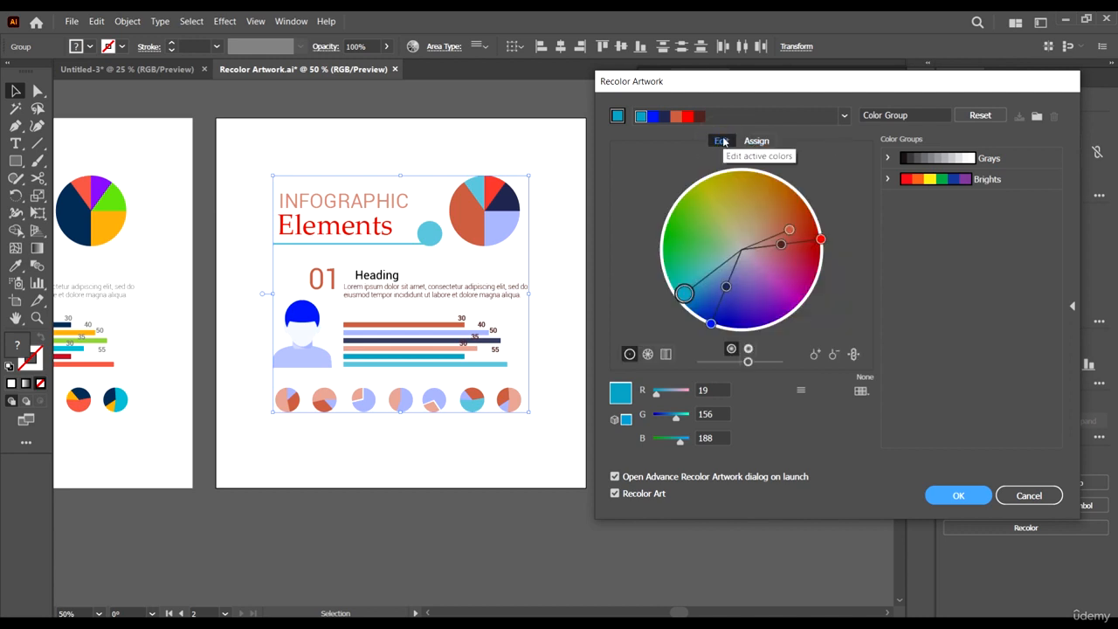
left_click(755, 142)
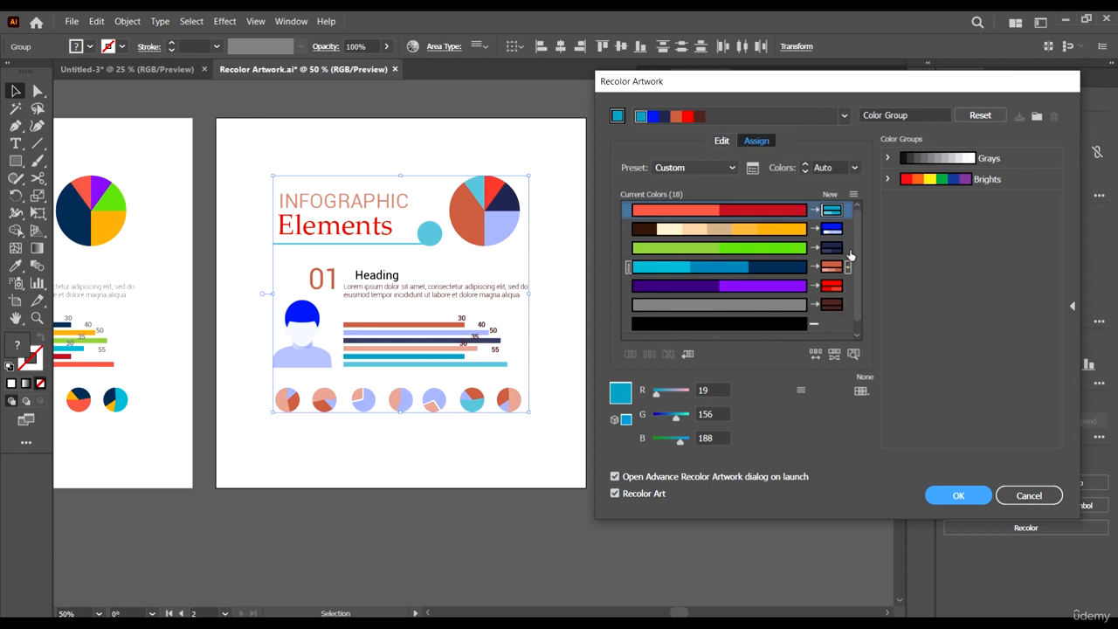
left_click_drag(858, 221, 856, 248)
Try shifting the linked harmony colors around the color wheel to a soft purple and tan palette, and cancel the recoloring
left_click(722, 141)
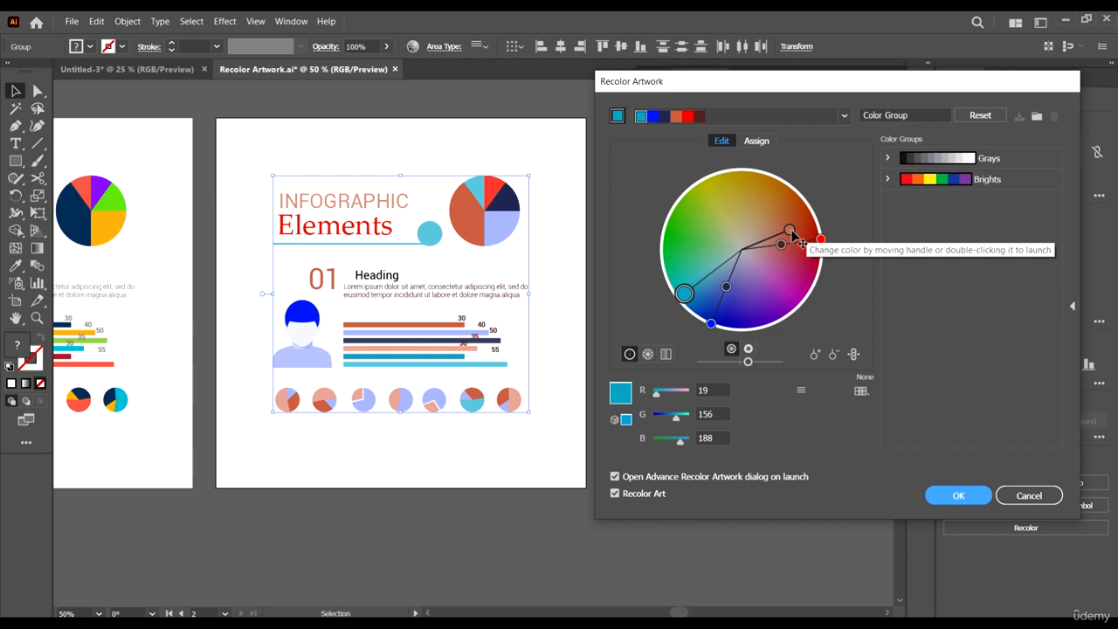
left_click_drag(791, 234, 744, 273)
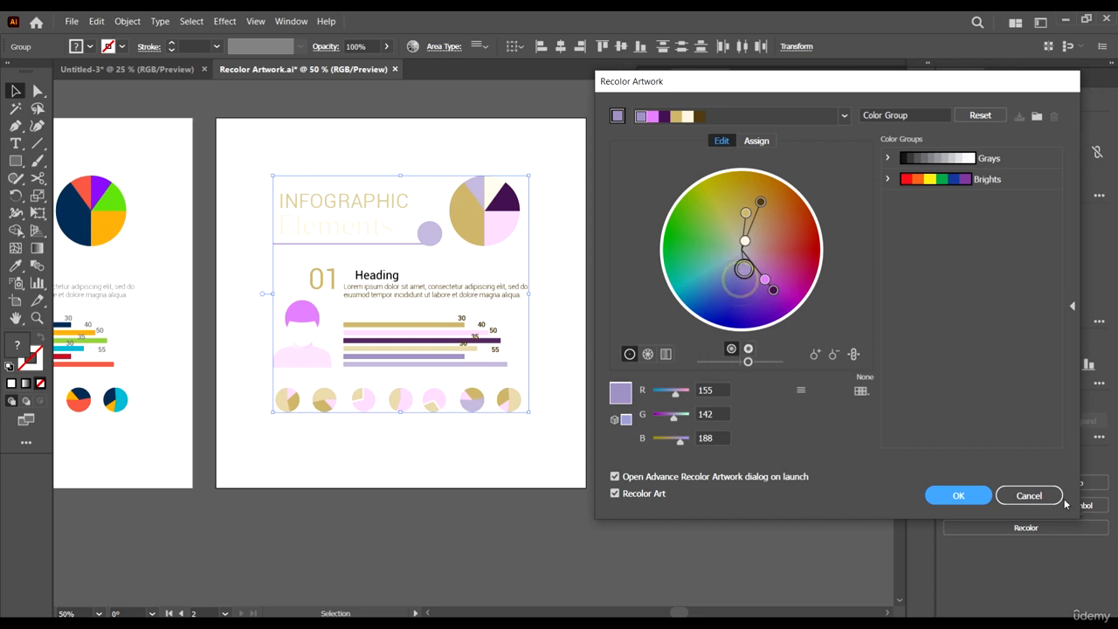
left_click(1031, 496)
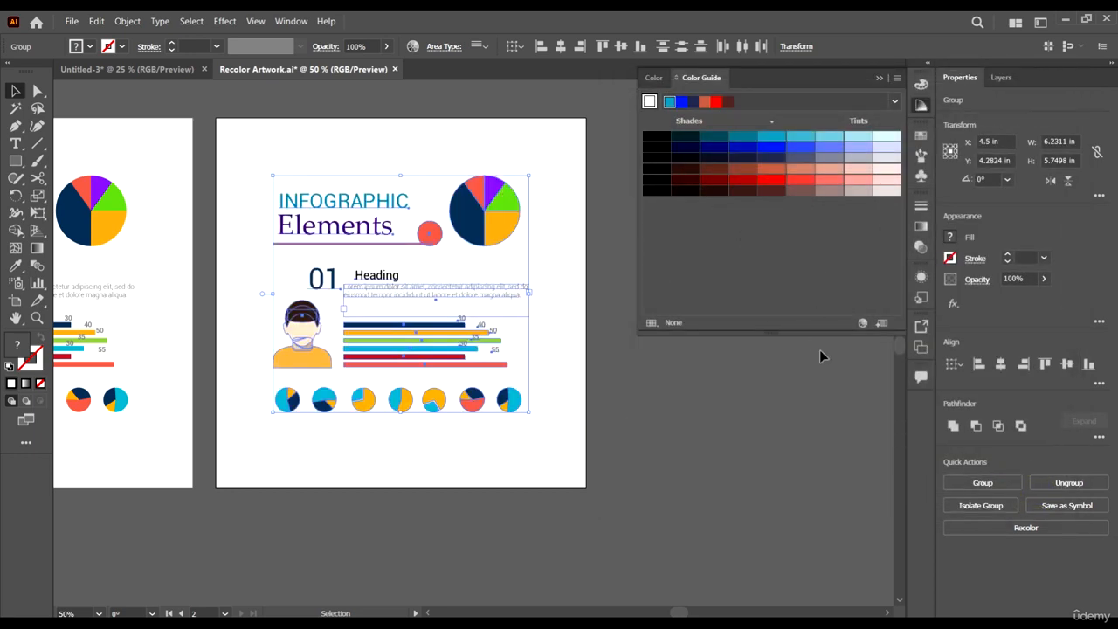
Reopen Recolor Artwork for the copied infographic, review the color assignments, and reset them to the original artwork colors
left_click(863, 322)
mouse_move(797, 87)
left_mouse_down()
mouse_move(810, 85)
mouse_move(800, 83)
left_mouse_up()
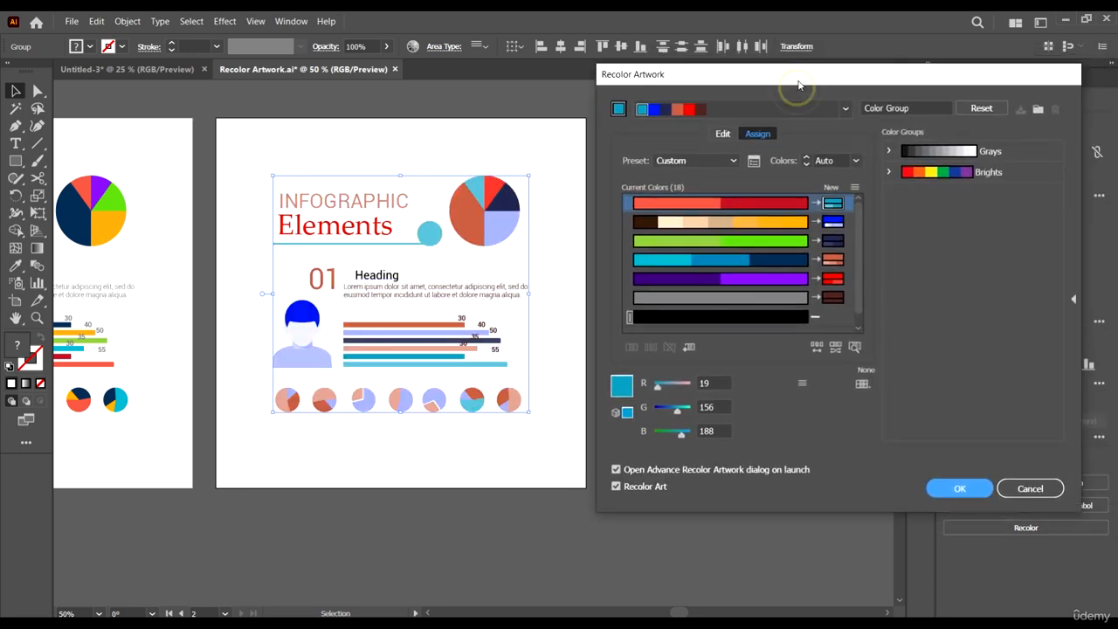
left_click_drag(868, 75, 854, 69)
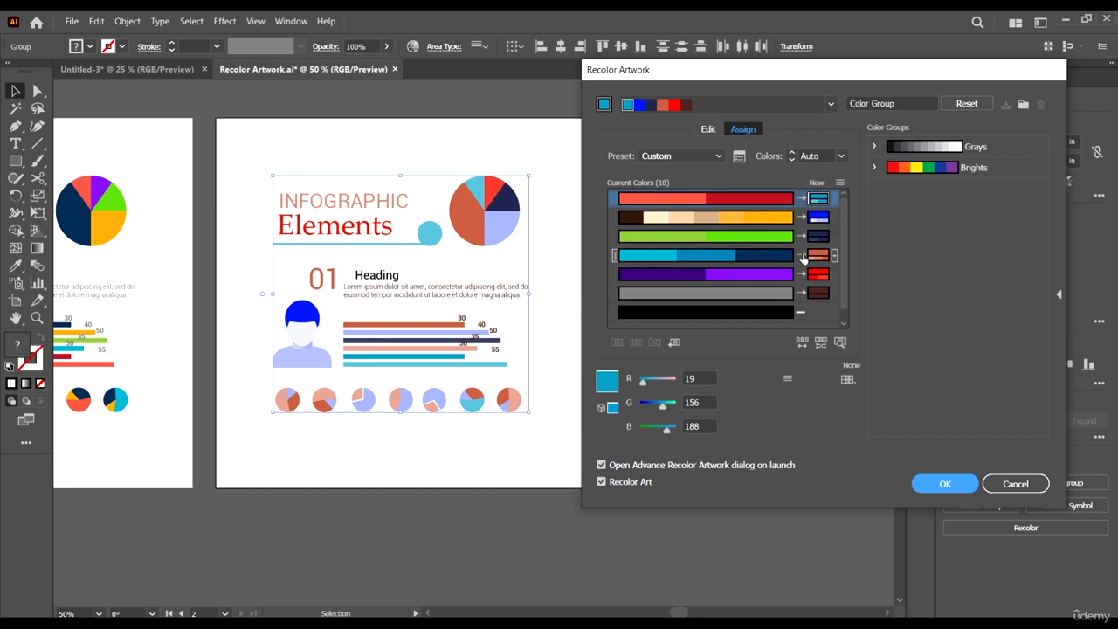
scroll(776, 288, "down", 1)
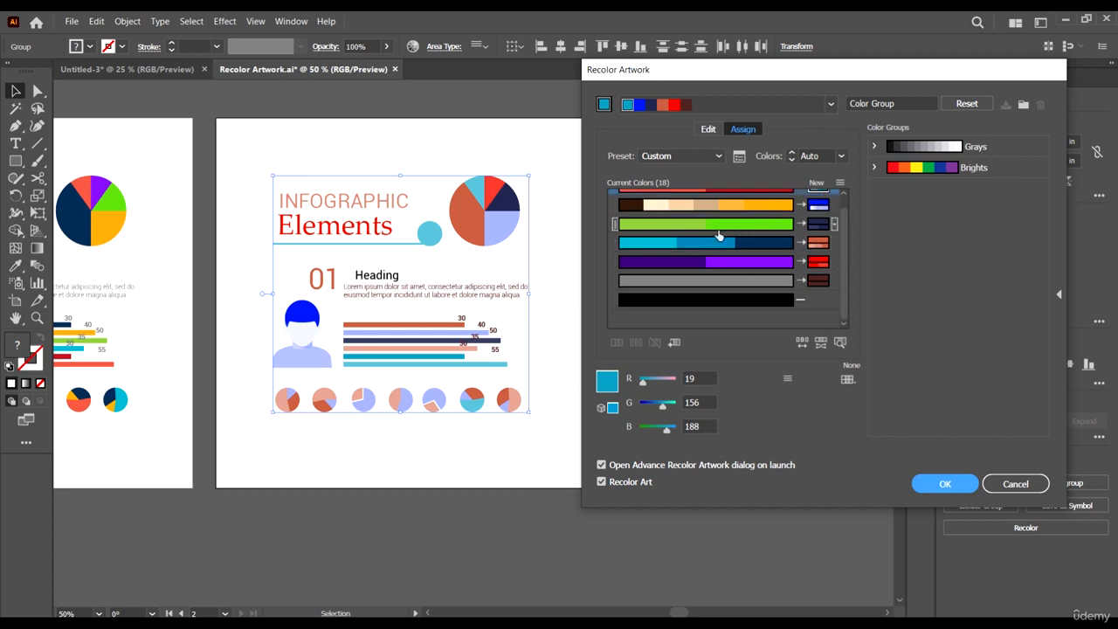
scroll(722, 237, "up", 1)
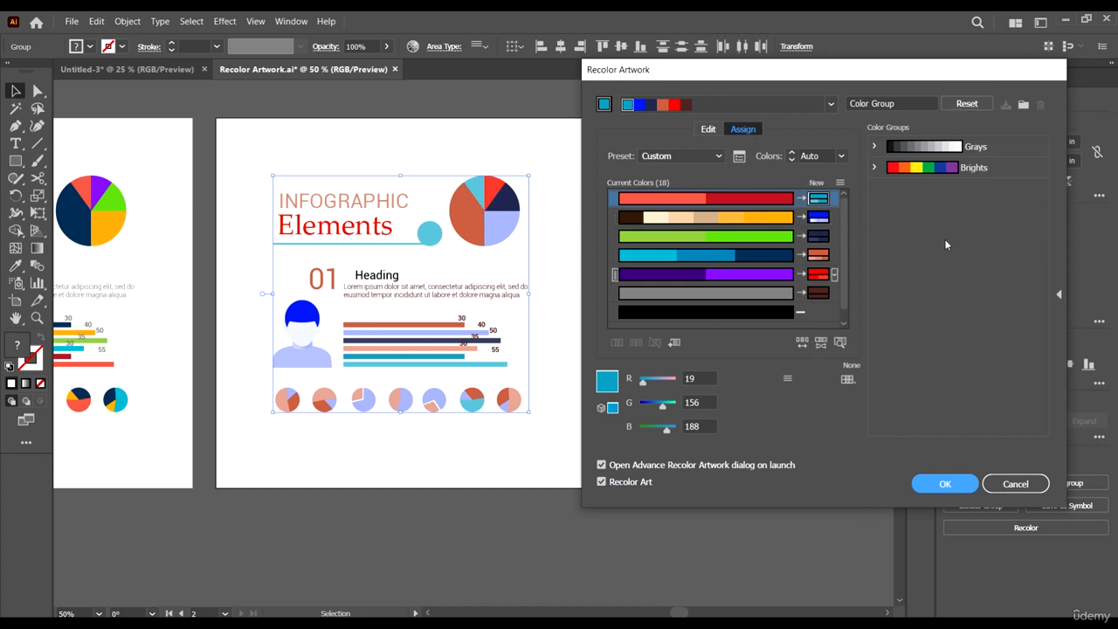
left_click(977, 104)
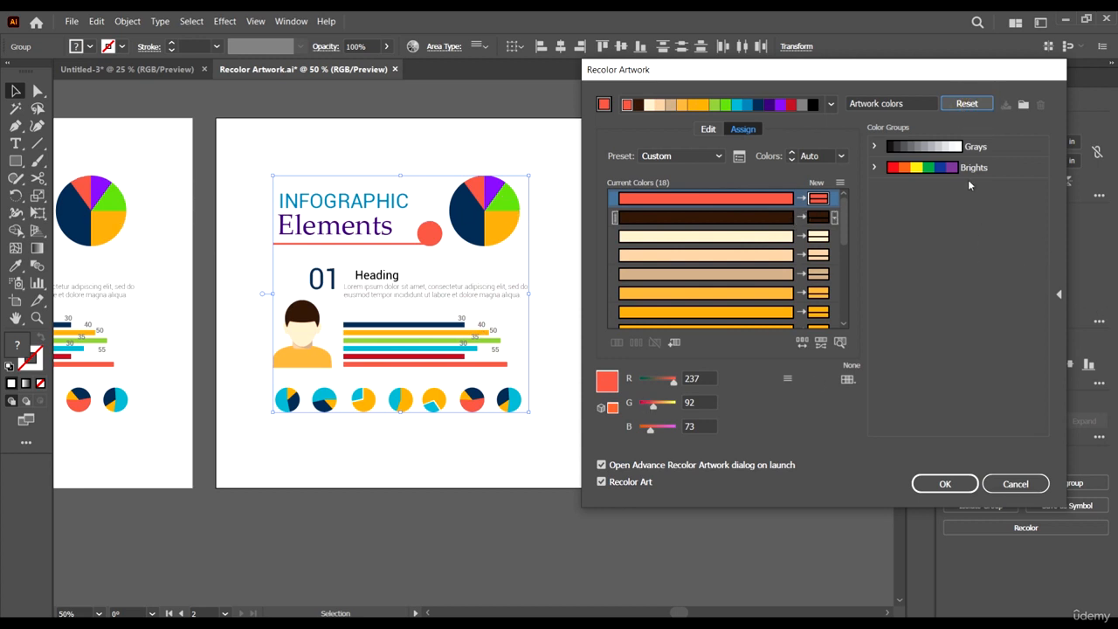
Save the original artwork colors as a new color group, keeping the name Artwork colors
left_click(1023, 104)
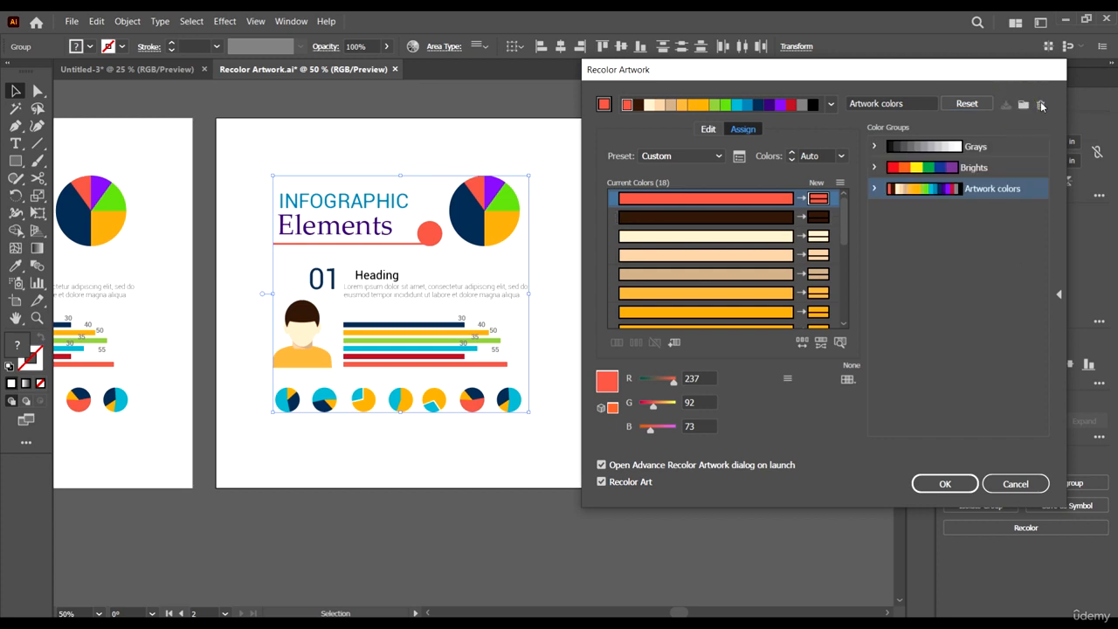
double_click(997, 189)
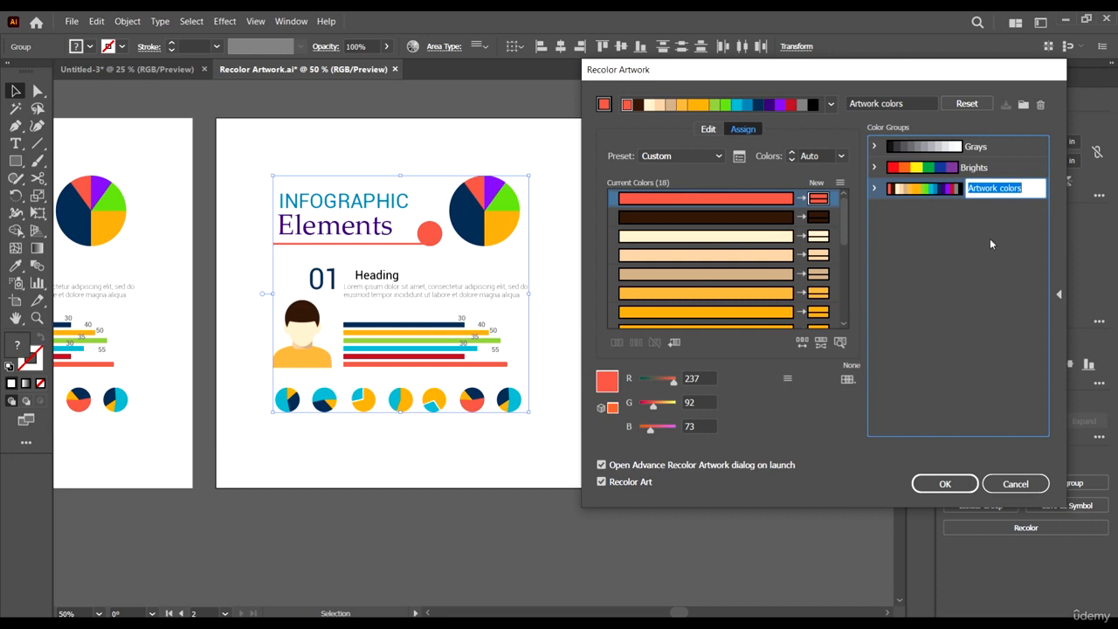
key("Return")
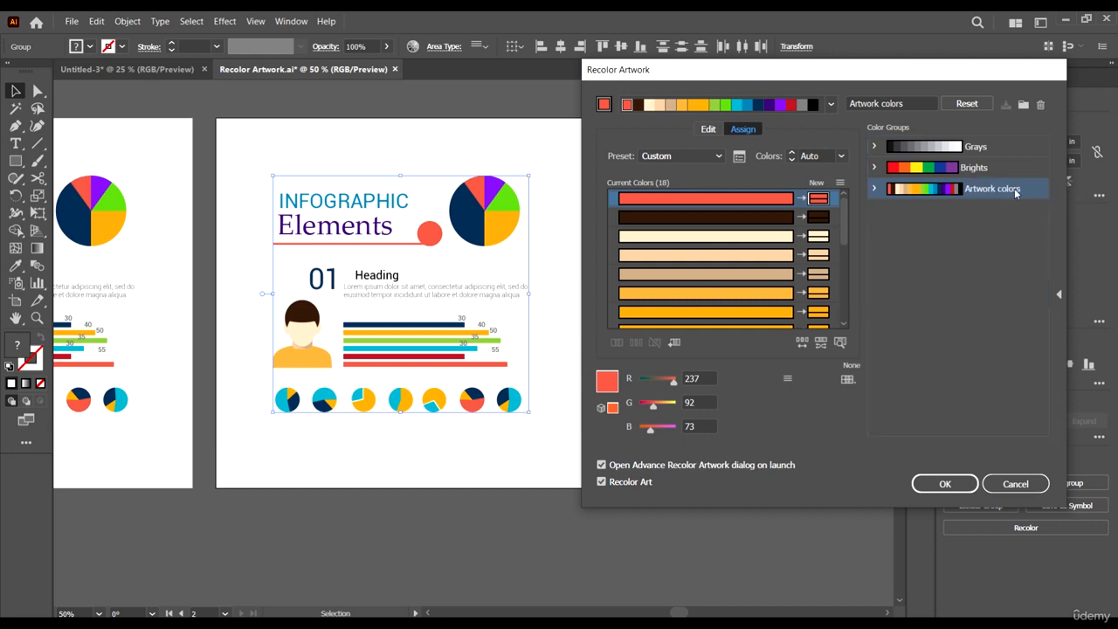
left_click(1006, 268)
left_click(1007, 192)
Try several random color orders on the infographic, and restore the original colors from the saved Artwork colors group
left_click(802, 342)
left_click(802, 343)
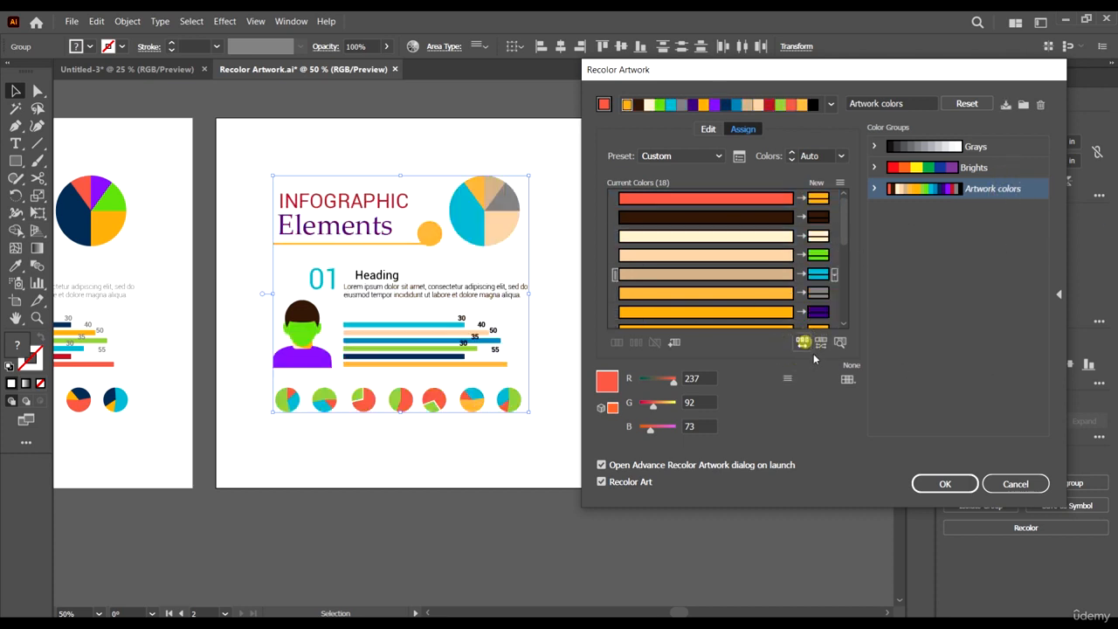
left_click(803, 342)
left_click(802, 343)
left_click(801, 342)
left_click(800, 343)
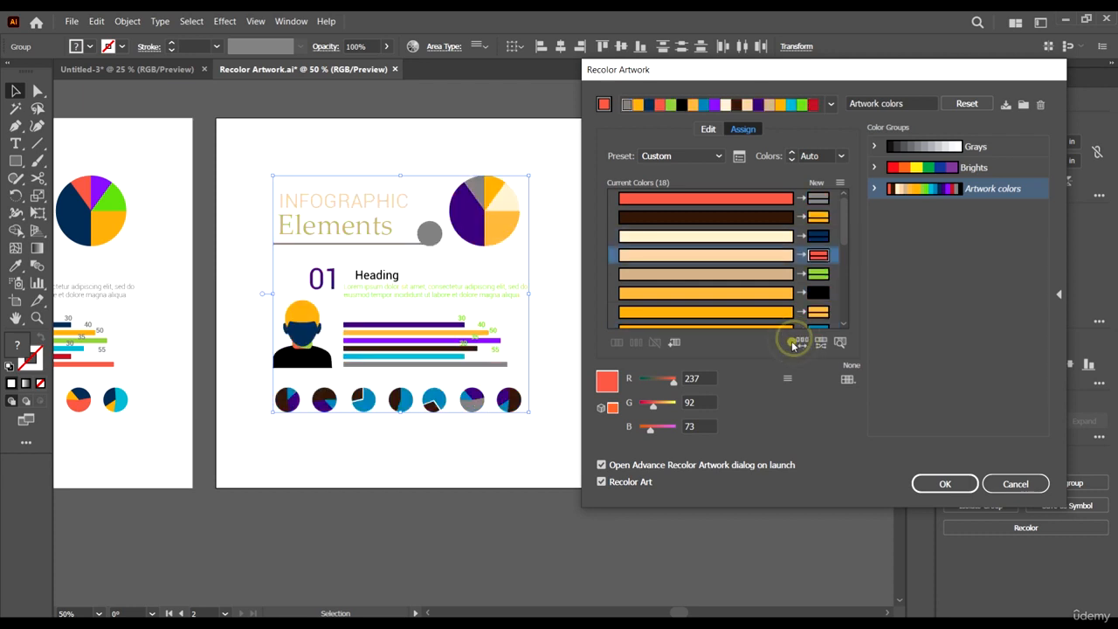
left_click(797, 343)
left_click(795, 341)
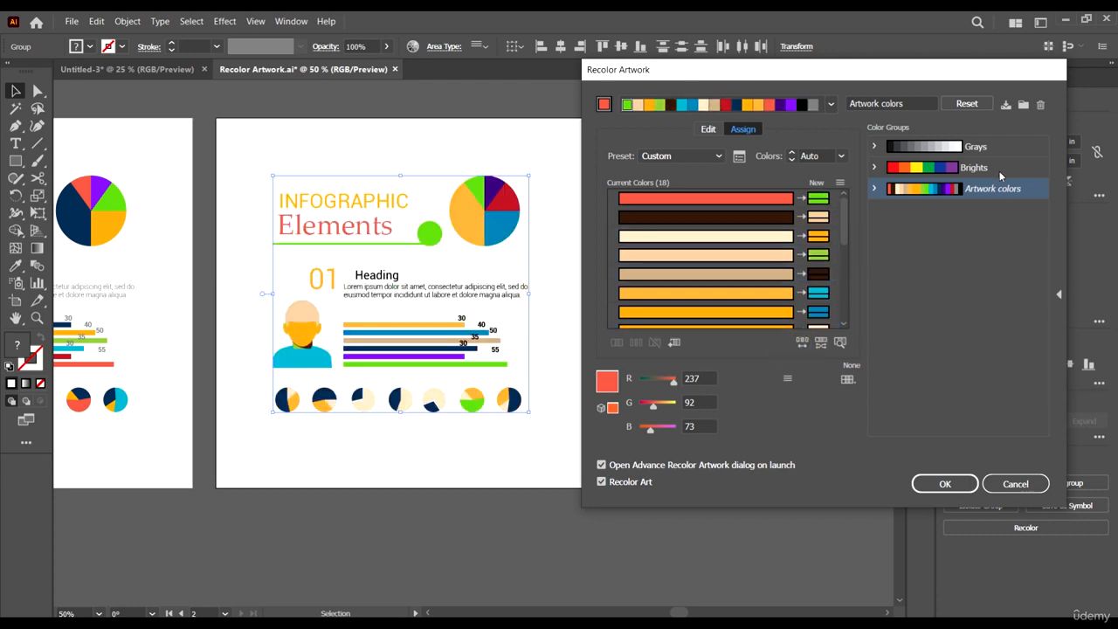
left_click(795, 341)
left_click(999, 168)
left_click(1006, 191)
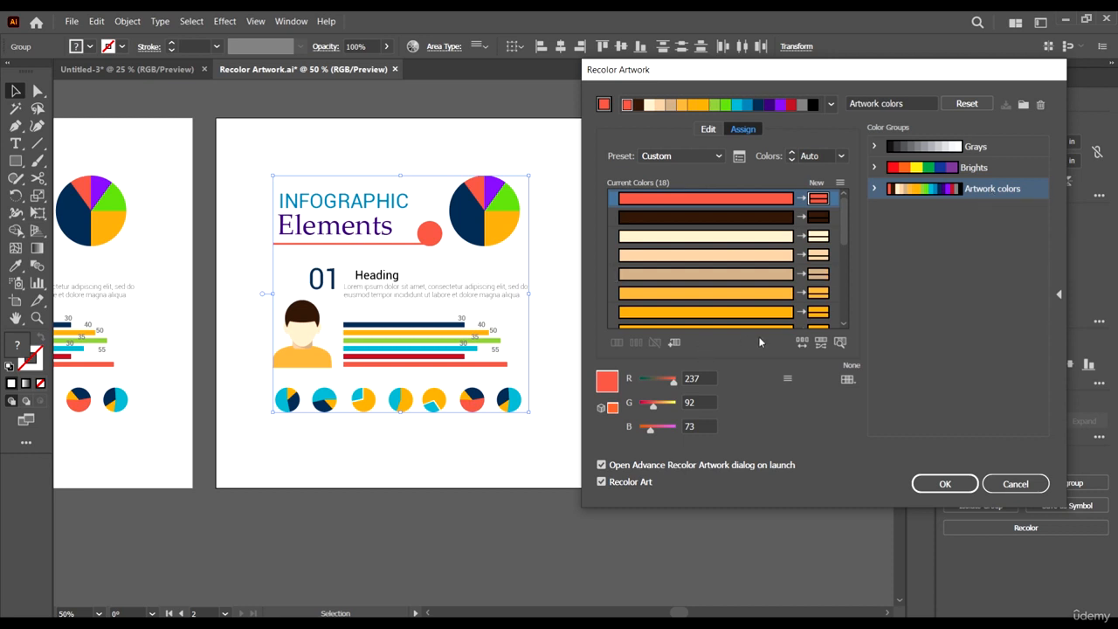
Randomize the infographic's color order until the portrait has cyan hair and a black face, and save it as another color group
left_click(800, 344)
left_click(800, 343)
left_click(802, 343)
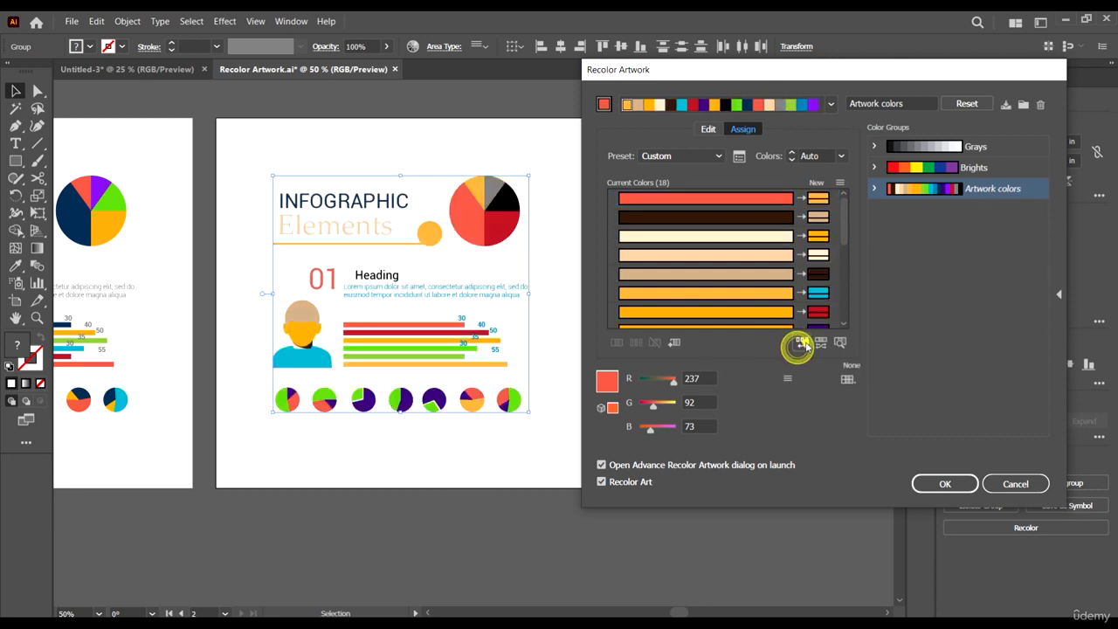
left_click(802, 344)
left_click(803, 343)
left_click(803, 344)
left_click(803, 344)
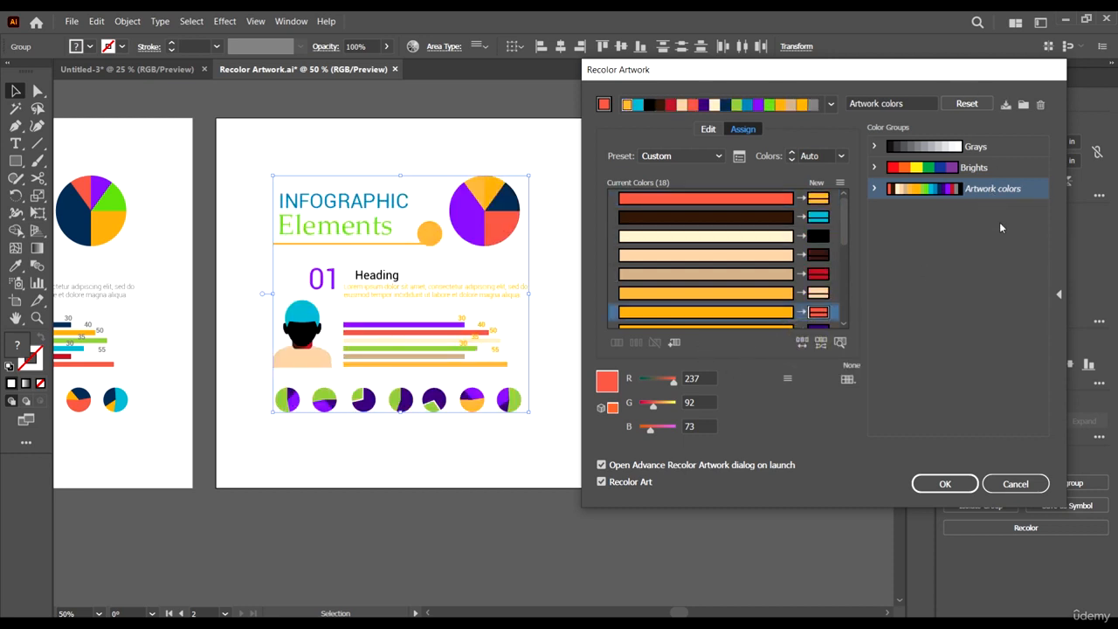
left_click(1010, 107)
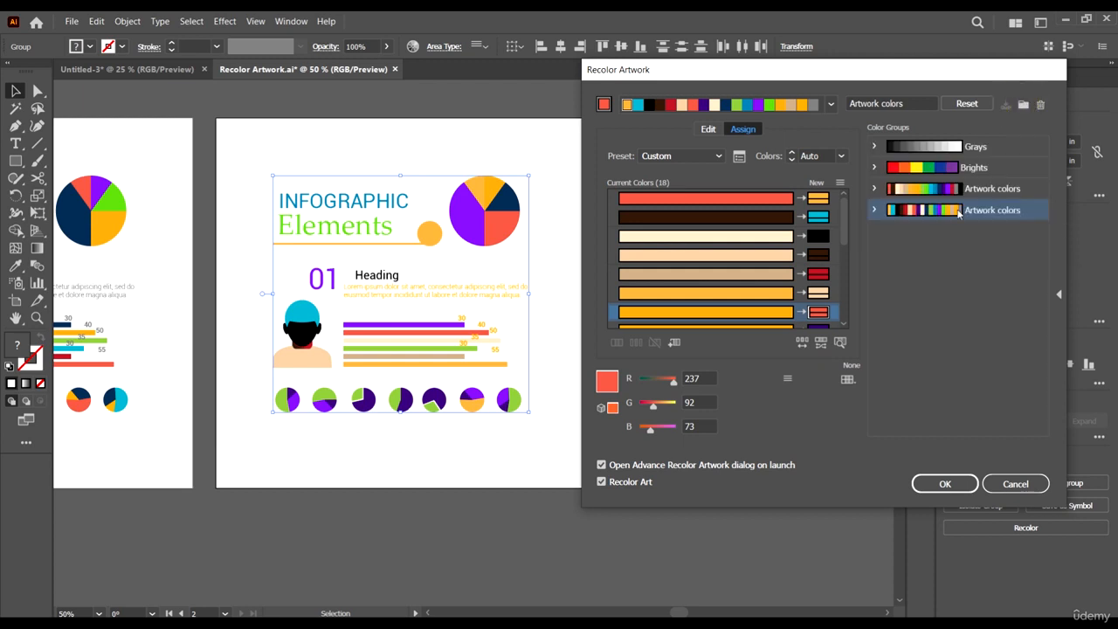
Rename the newly saved color group as NEW
double_click(988, 218)
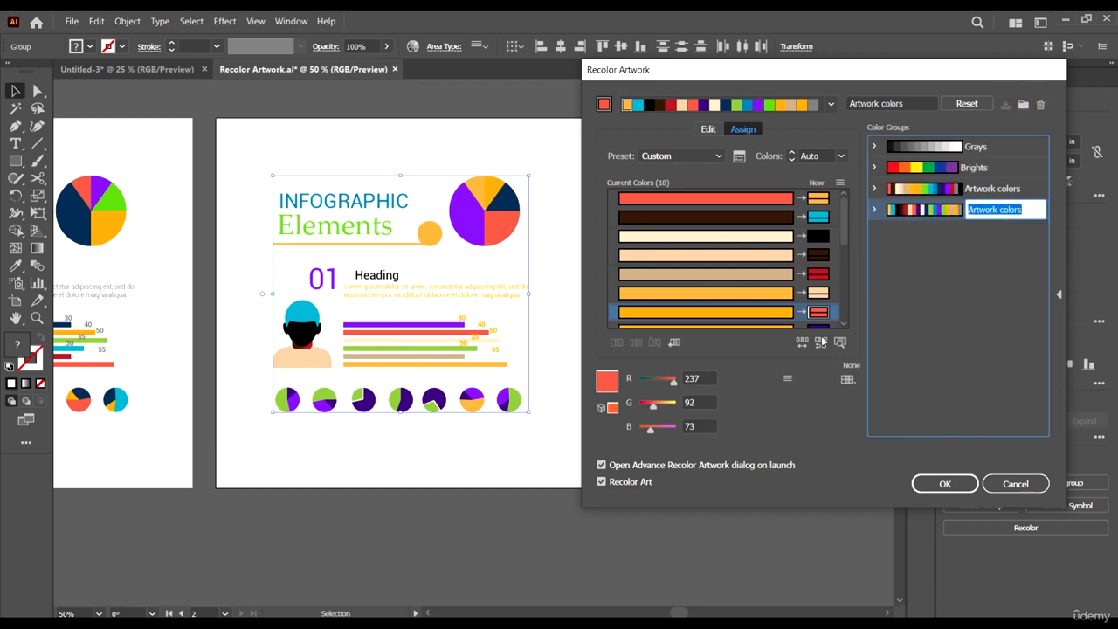
type("NEW")
left_click(983, 378)
Compare the infographic's palettes by alternately applying the Artwork colors and NEW groups, ending with NEW
left_click(1011, 190)
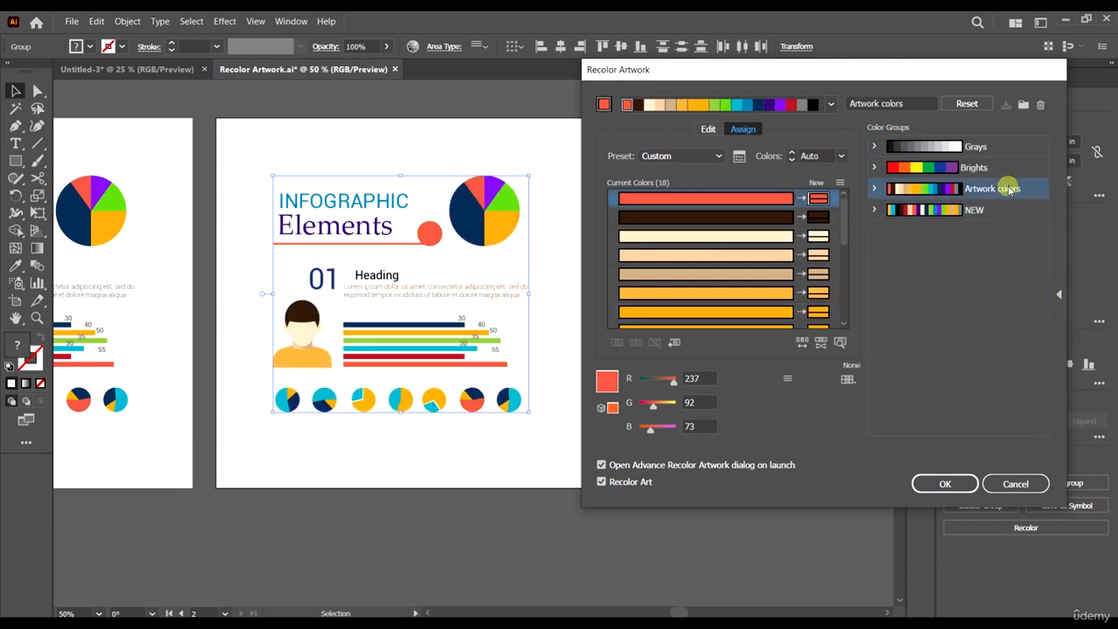
left_click(1009, 210)
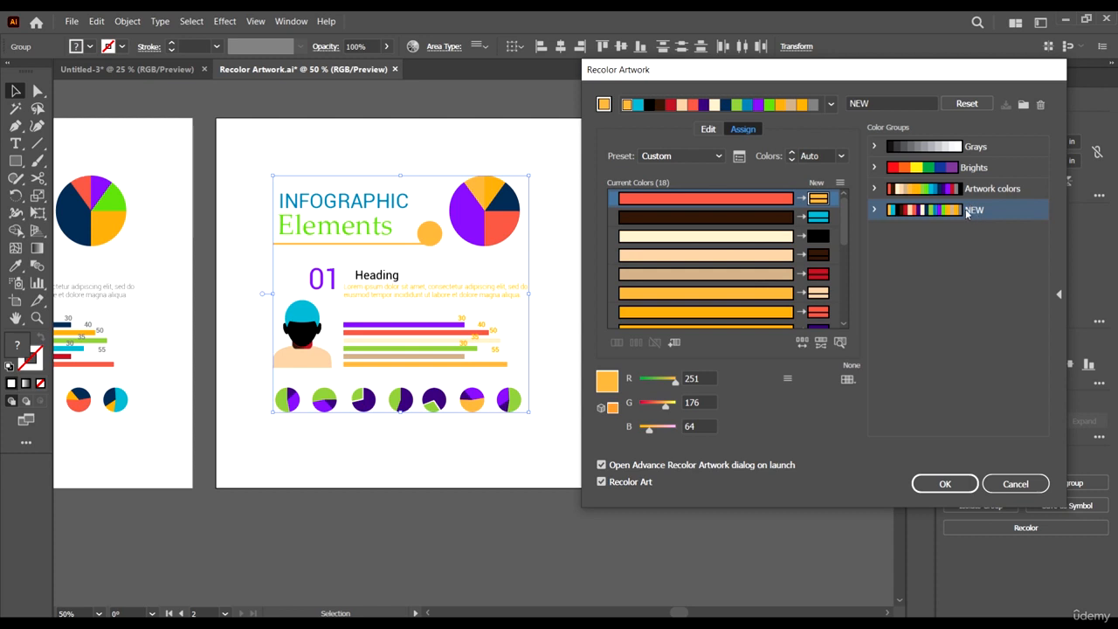
left_click(988, 188)
left_click(983, 209)
left_click(986, 189)
left_click(986, 214)
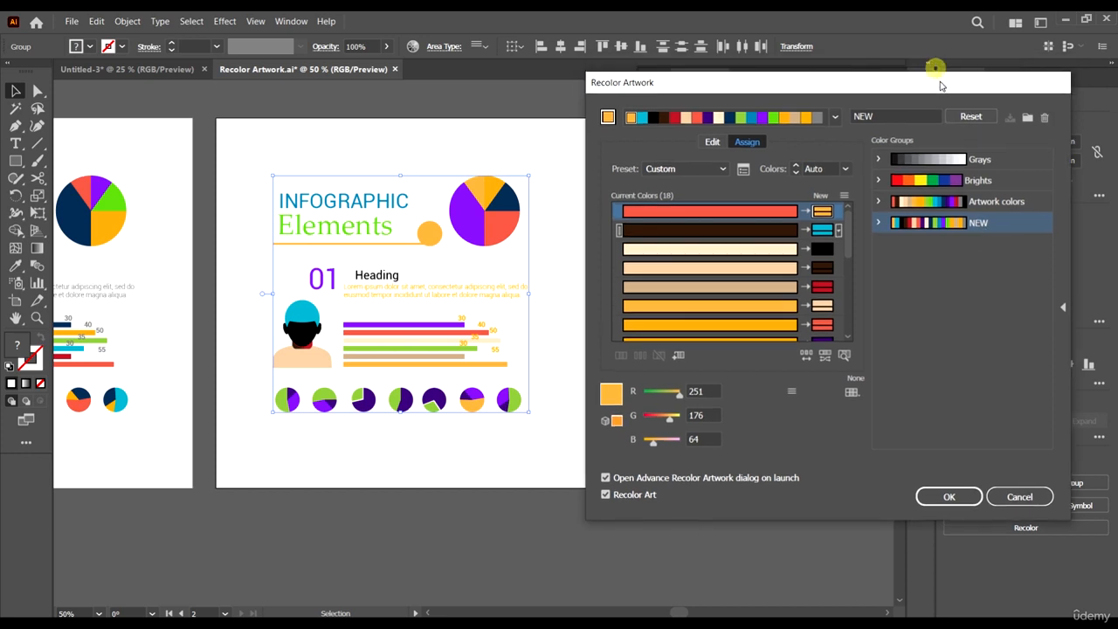
left_click_drag(938, 75, 942, 88)
left_click(996, 201)
left_click(984, 221)
left_click(1005, 225)
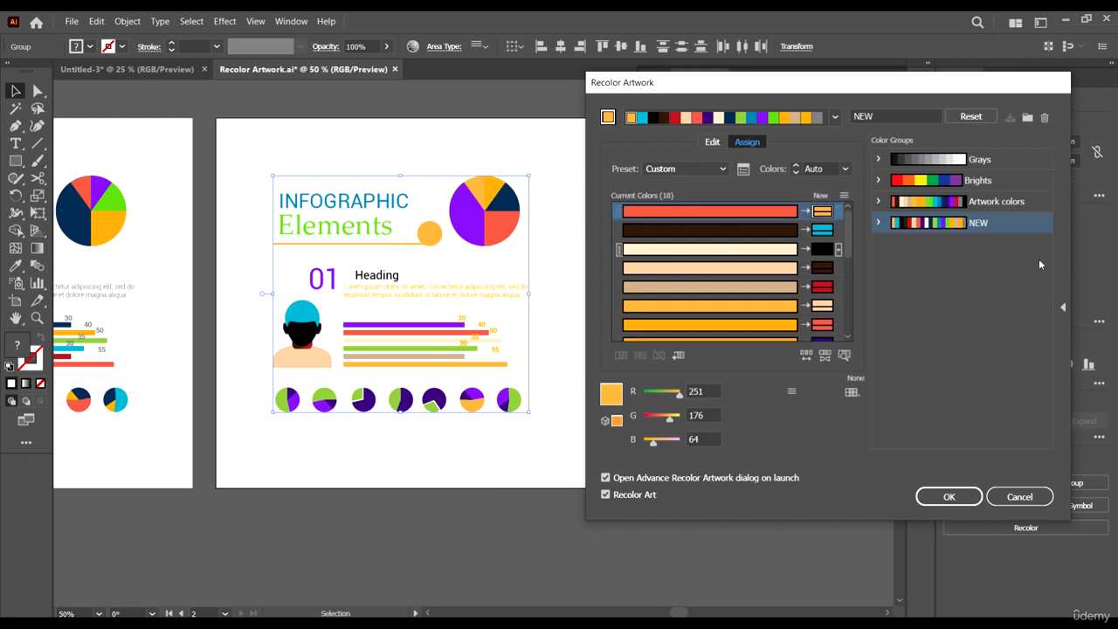
left_click_drag(906, 73, 877, 64)
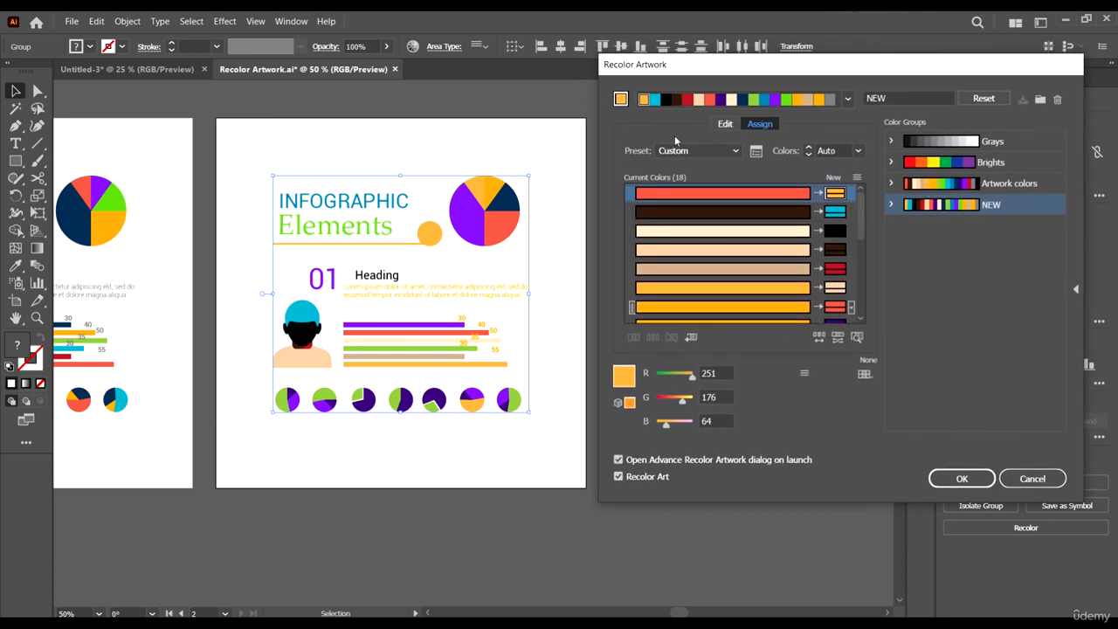
Switch recoloring of the red color row off and on repeatedly to compare the results, leaving it on
left_click(793, 194)
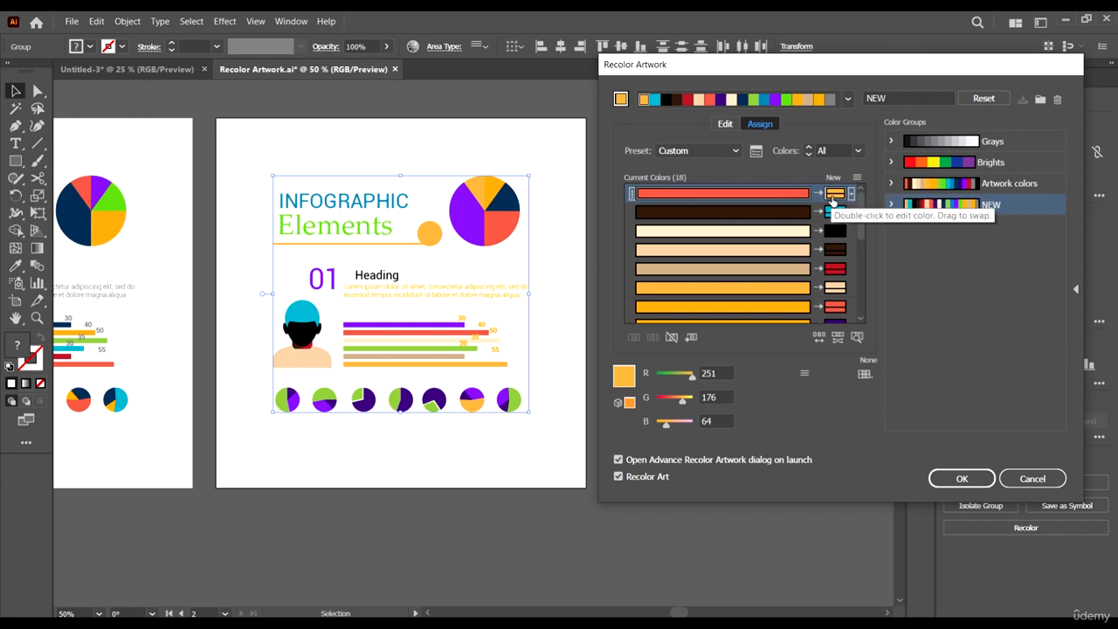
left_click(753, 211)
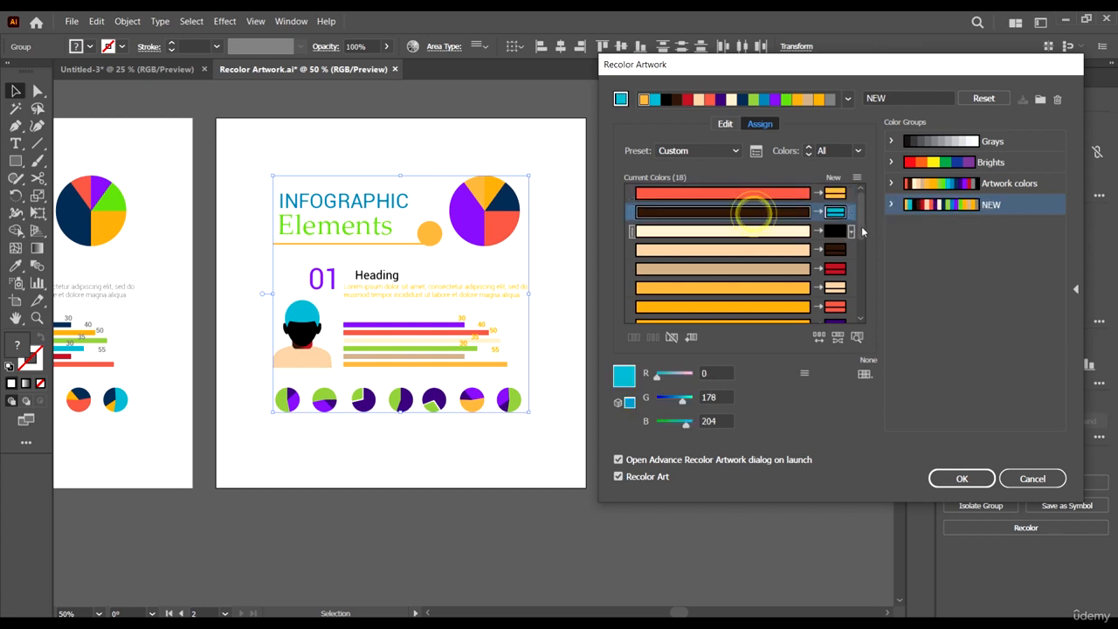
left_click(771, 230)
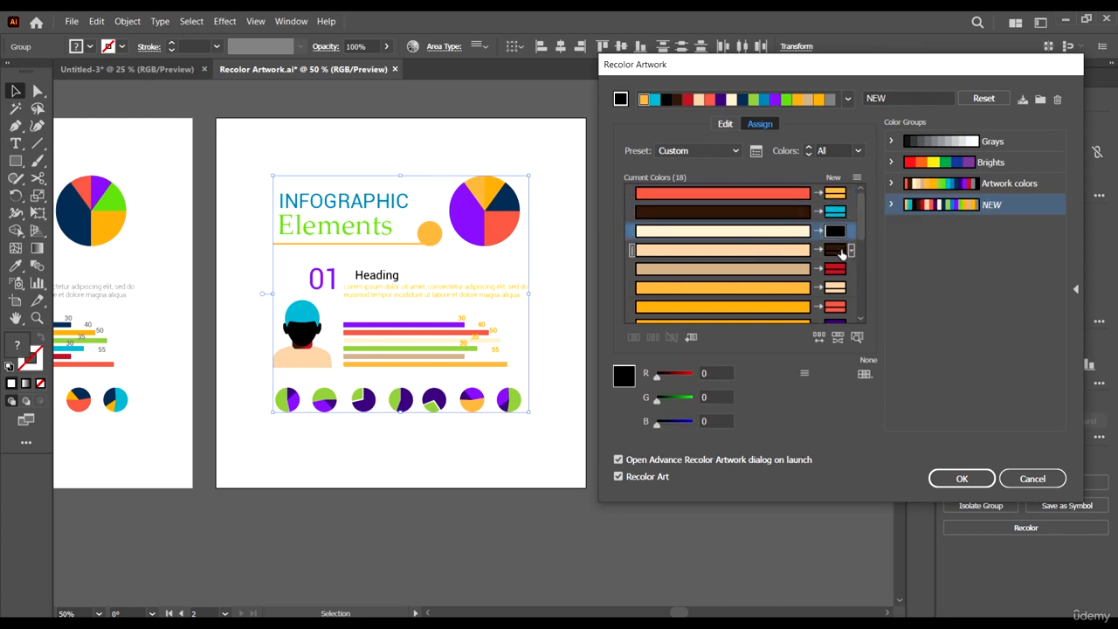
left_click(830, 193)
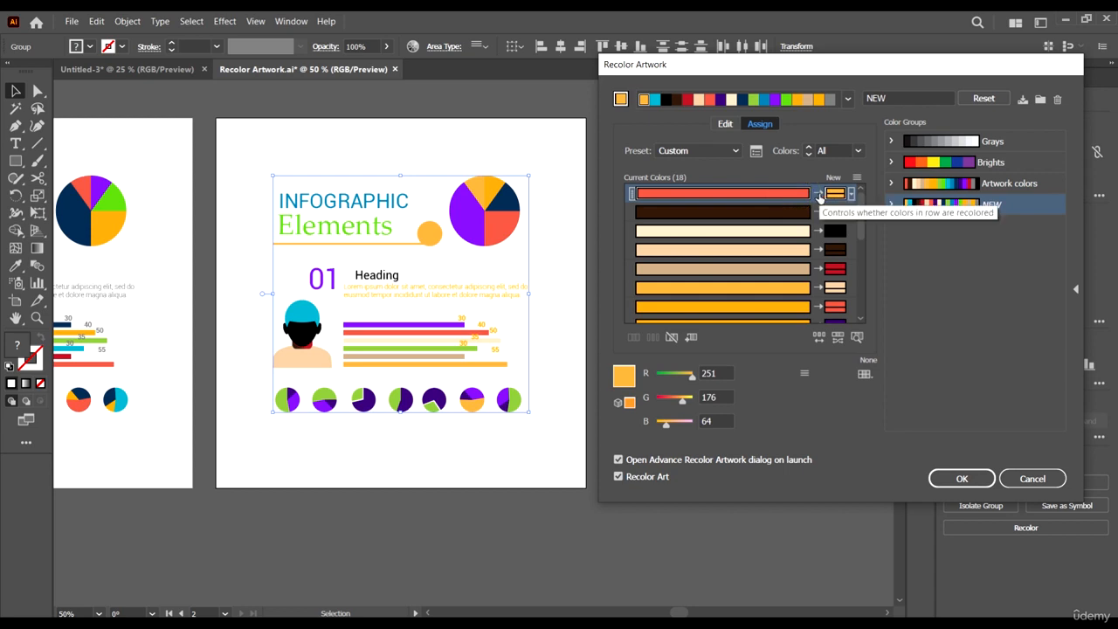
left_click(820, 194)
left_click(819, 194)
left_click(820, 194)
left_click(820, 194)
left_click(819, 194)
left_click(820, 194)
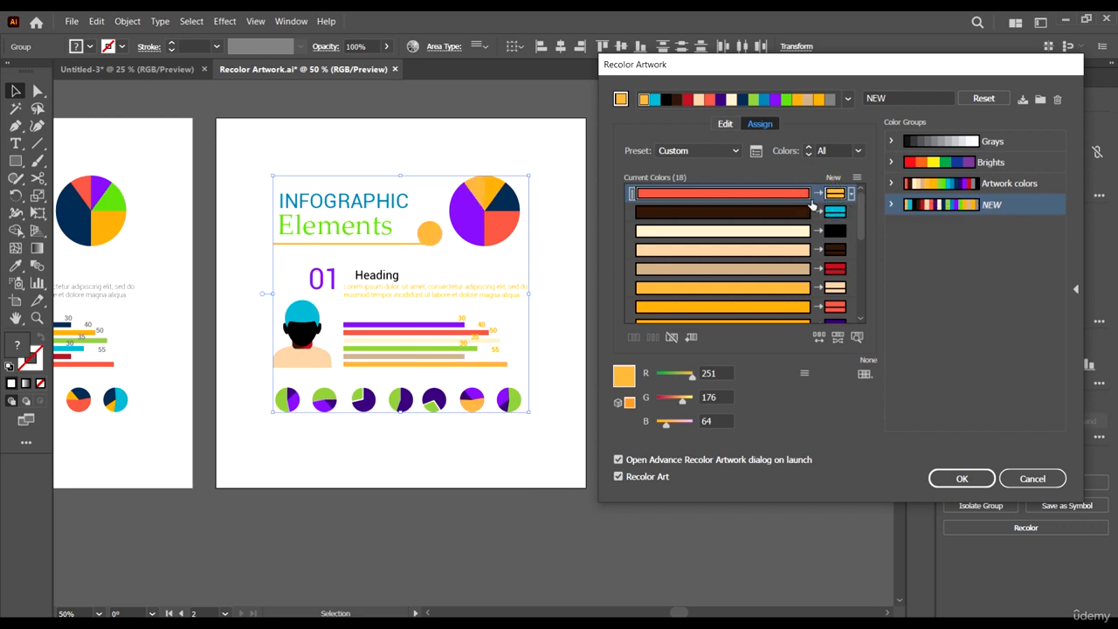
left_click(820, 194)
left_click(819, 194)
left_click(819, 194)
left_click(820, 194)
left_click(820, 194)
left_click(820, 194)
left_click(819, 194)
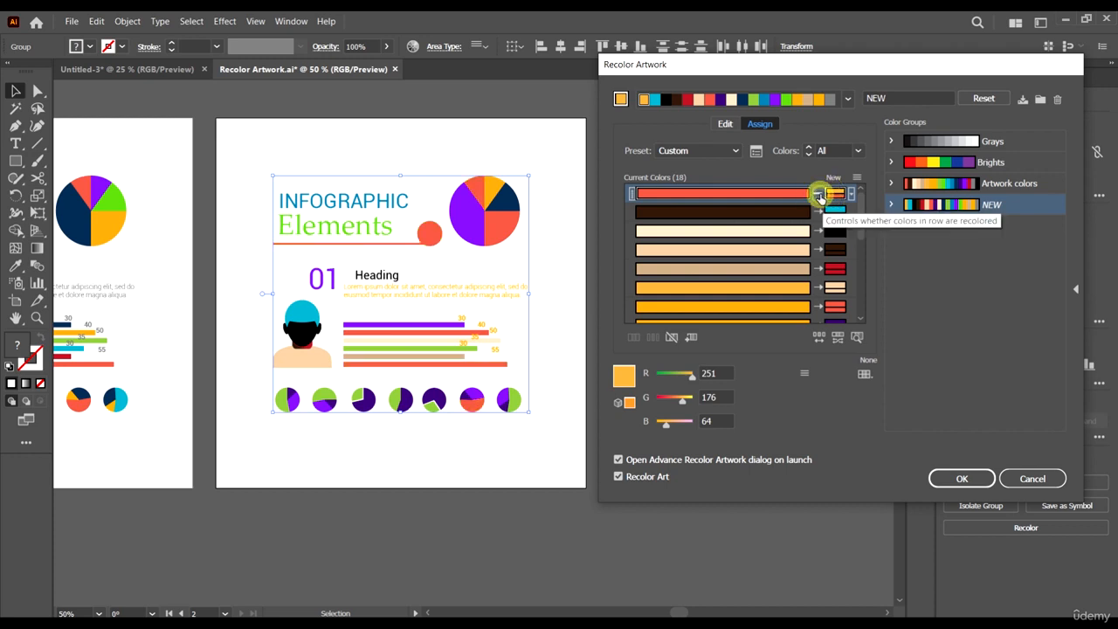
left_click(819, 194)
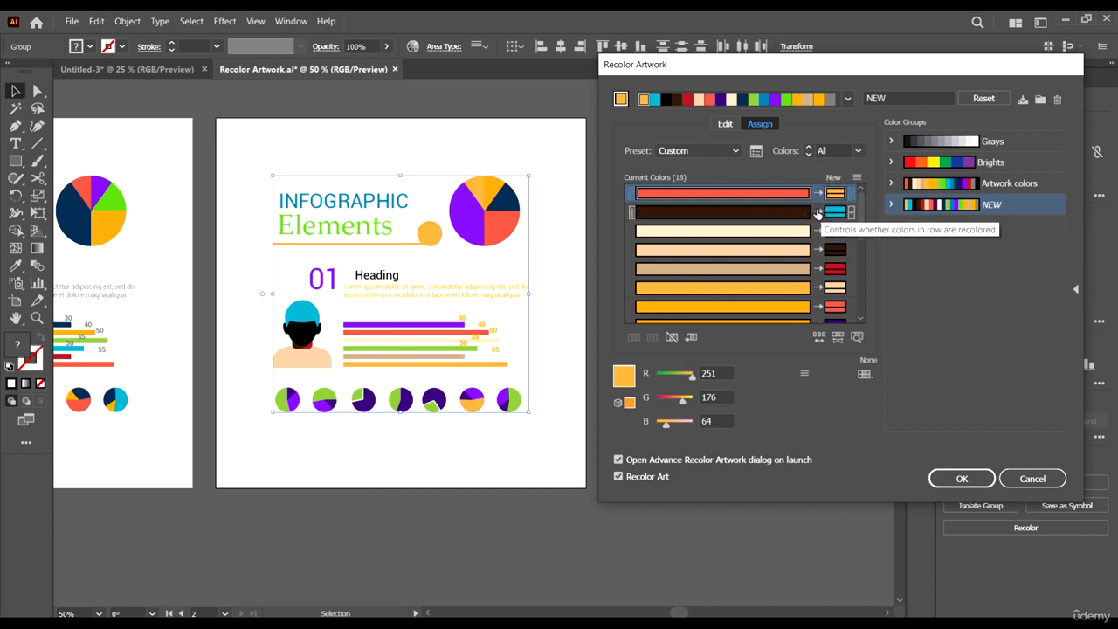
Turn recoloring of the dark brown hair color row off and on again, and cancel the Recolor Artwork changes
left_click(820, 214)
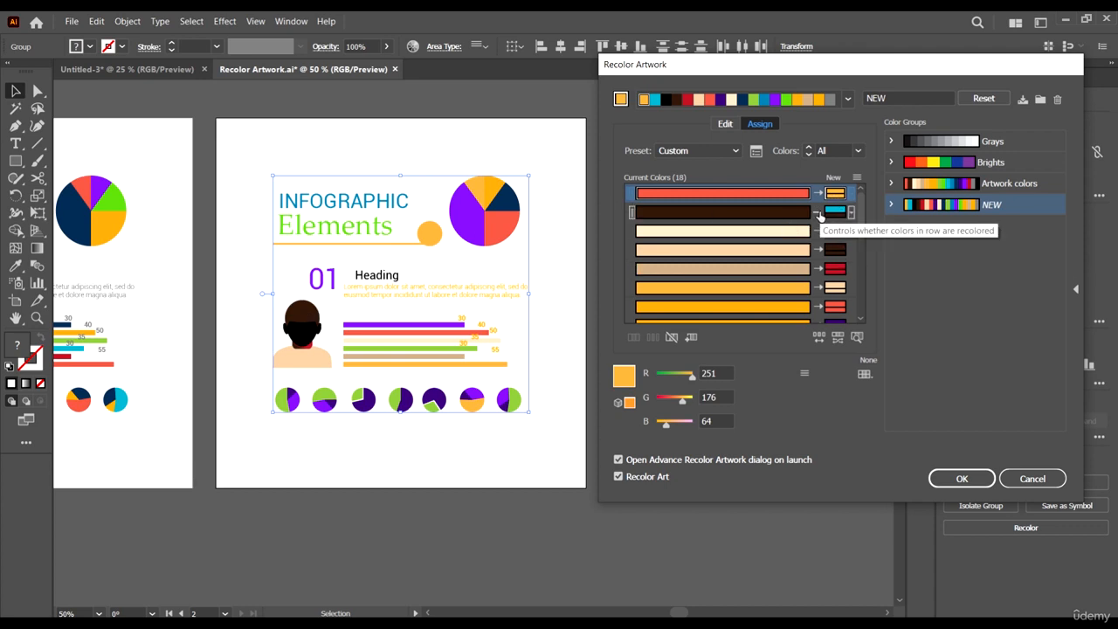
left_click(820, 214)
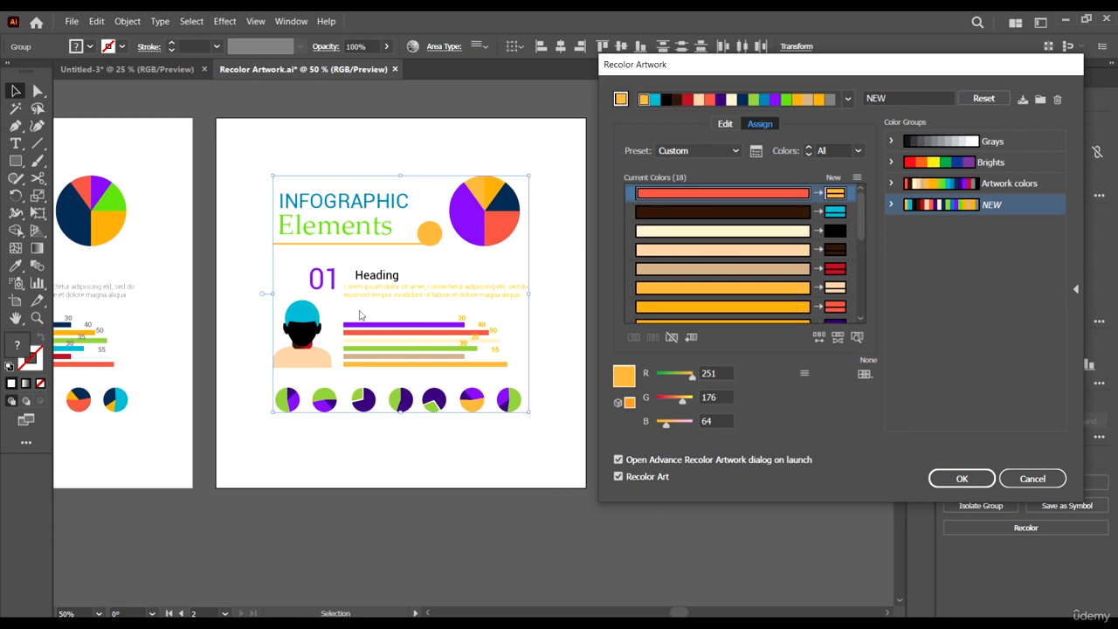
left_click(781, 231)
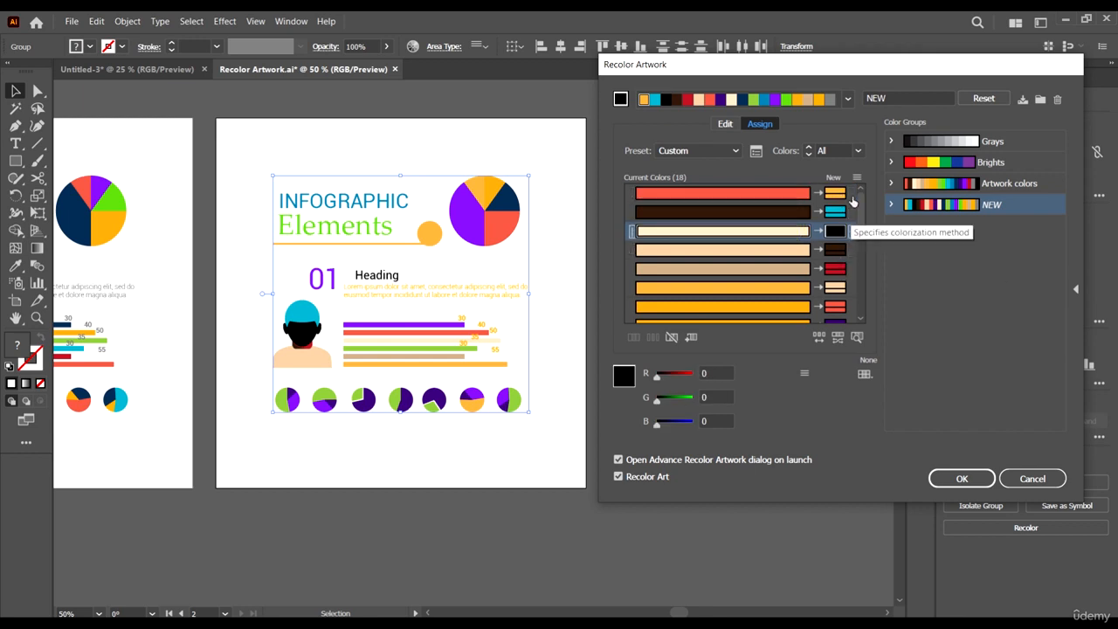
scroll(842, 275, "down", 5)
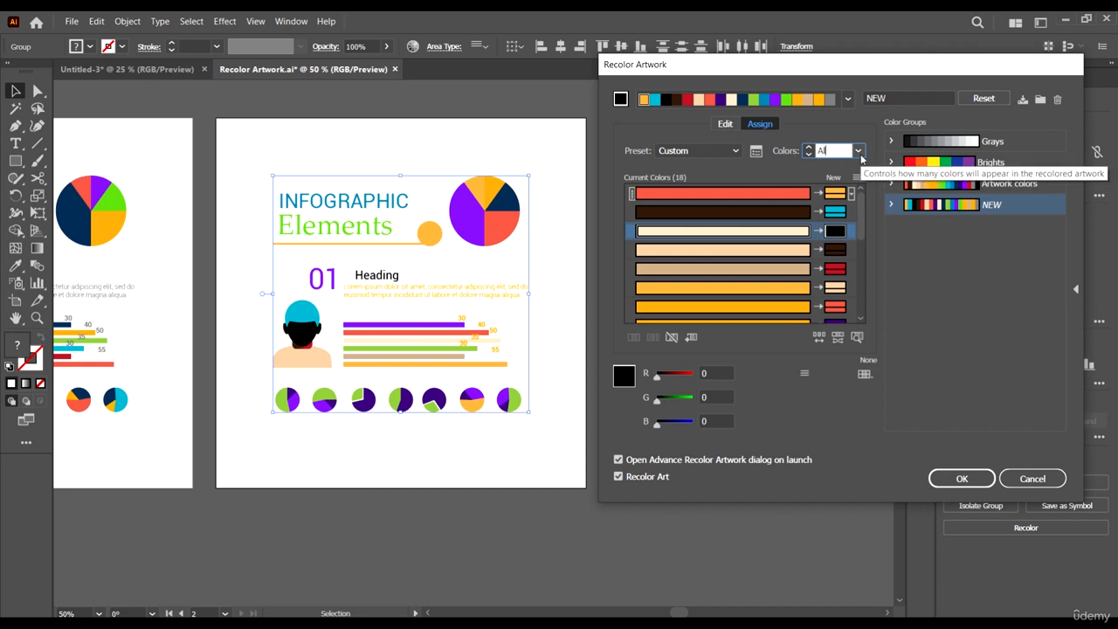
left_click(1041, 478)
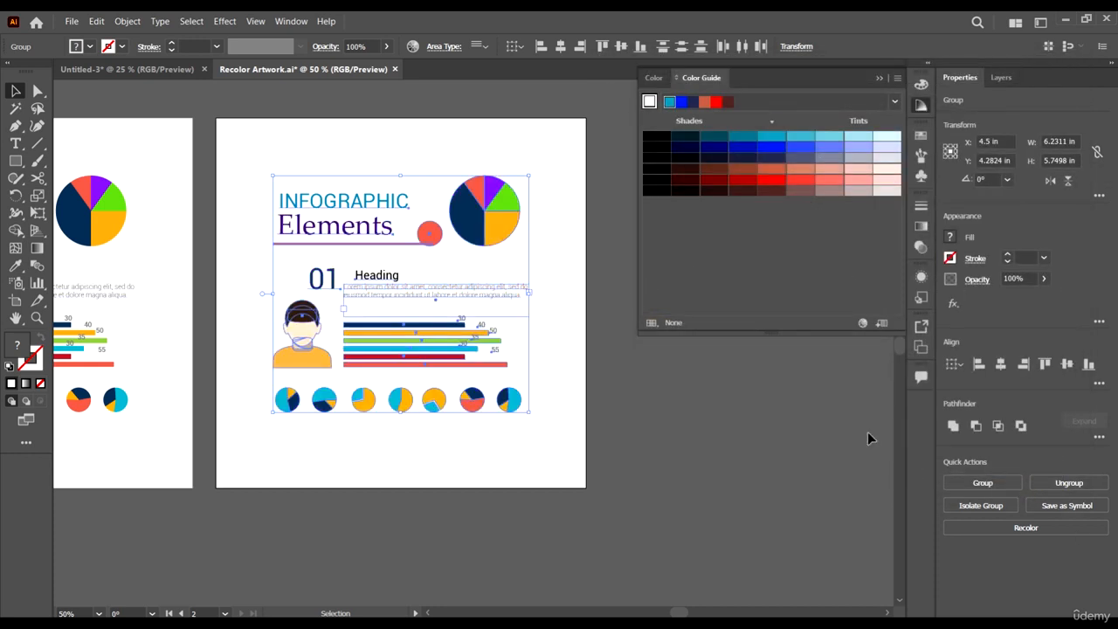
Reopen Recolor Artwork for the infographic, reset it to the original artwork colors, and review the full list of current colors
left_click(862, 322)
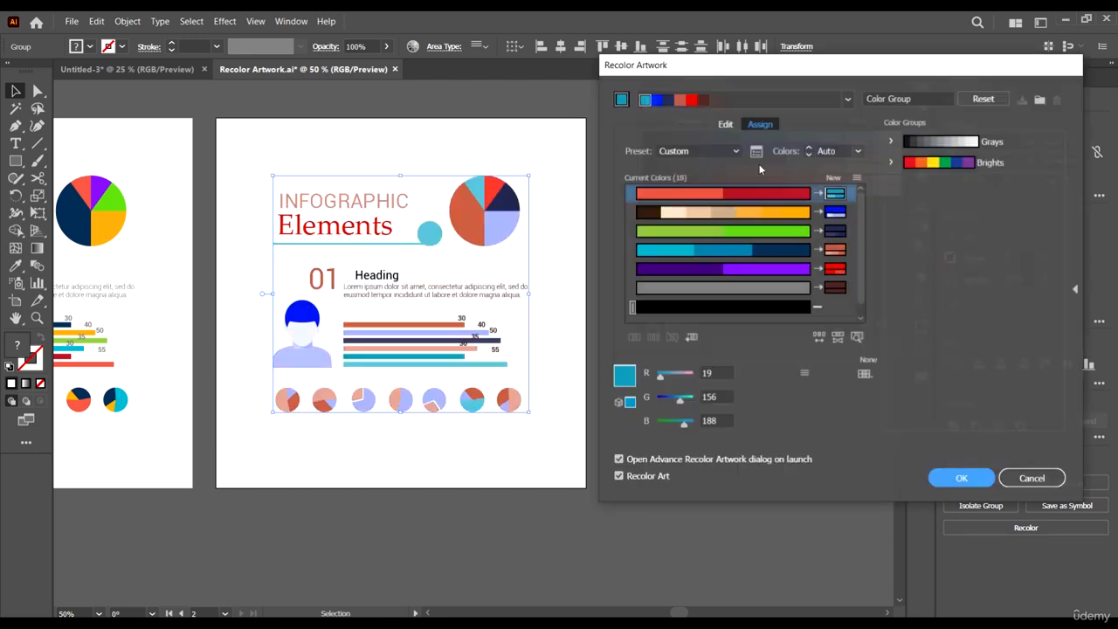
left_click(984, 99)
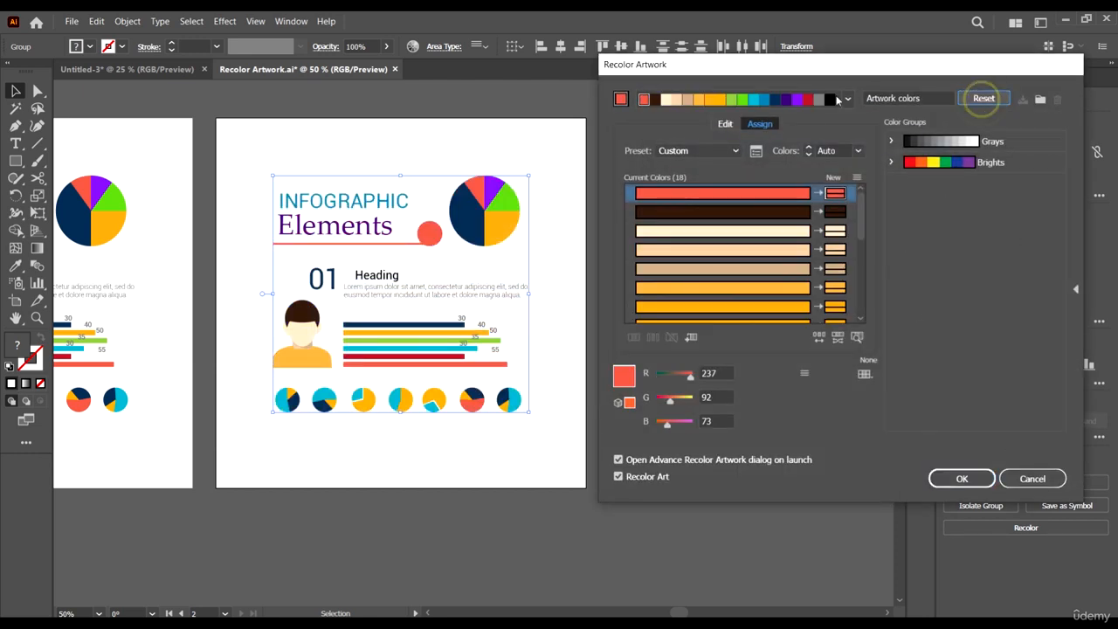
left_click_drag(893, 61, 945, 68)
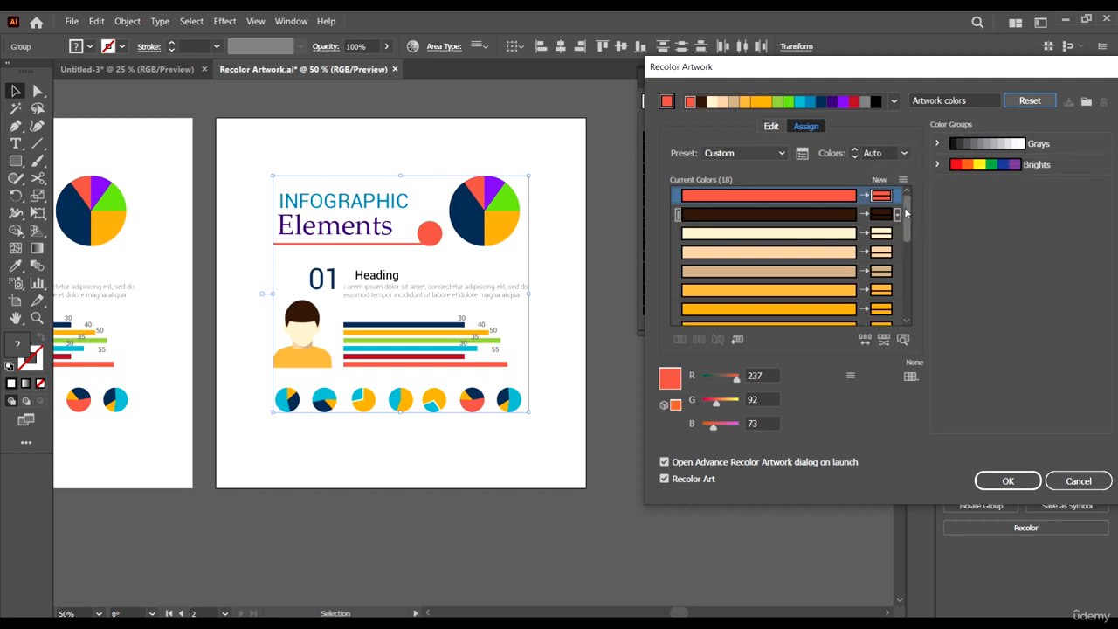
left_click_drag(907, 209, 907, 297)
left_click(864, 299)
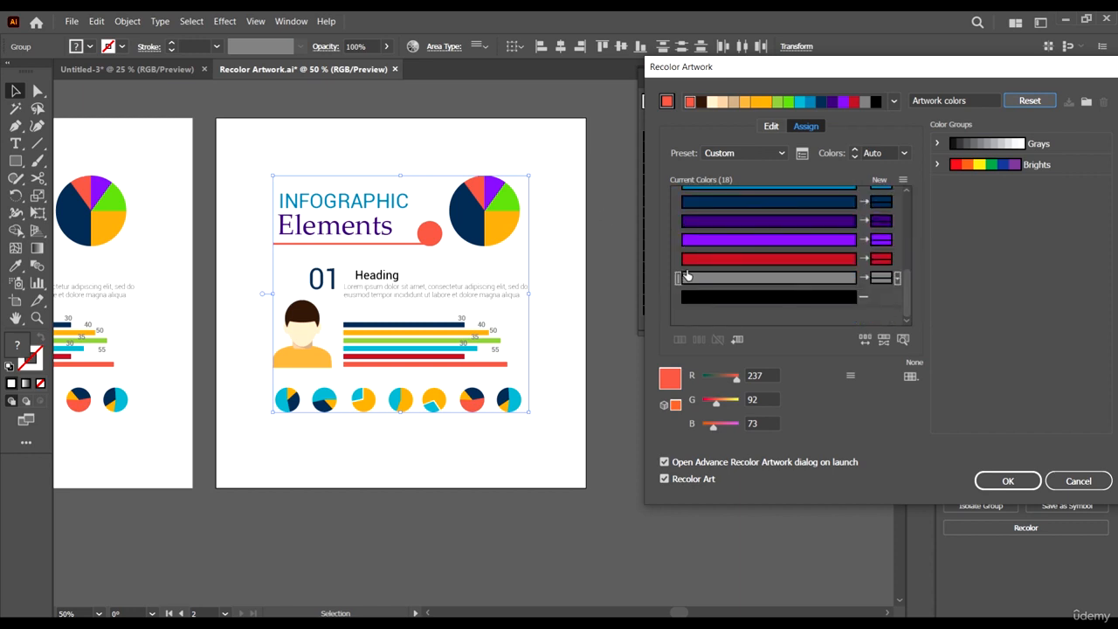
left_click_drag(907, 288, 923, 173)
left_click_drag(921, 69, 852, 89)
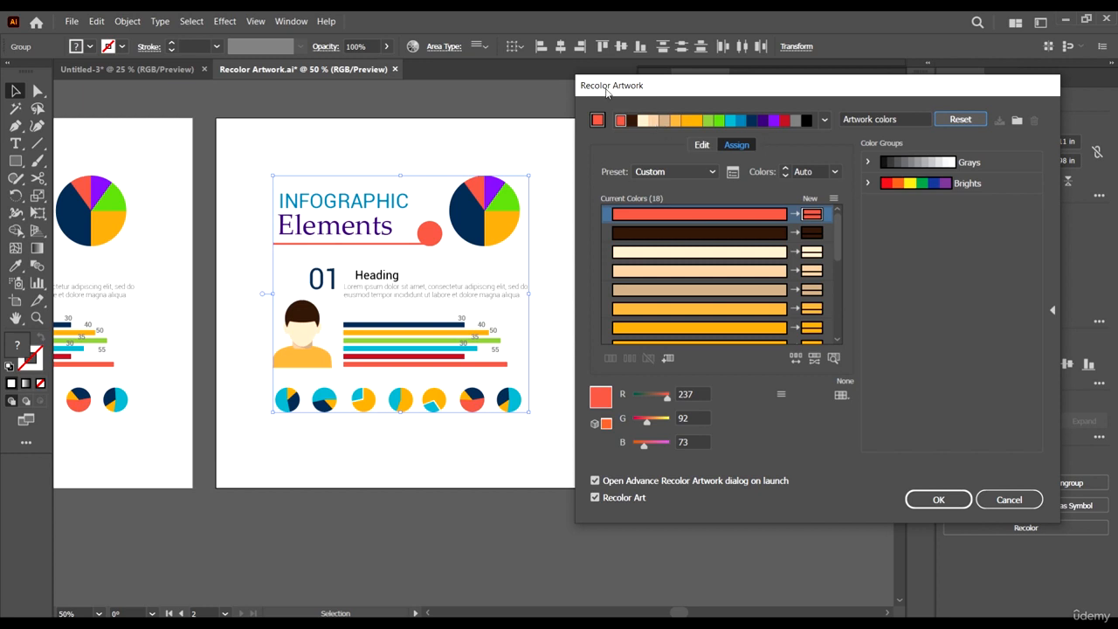
Reduce the infographic's number of colors stepwise to 5, 4, 3, 2 and finally 1
left_click(836, 173)
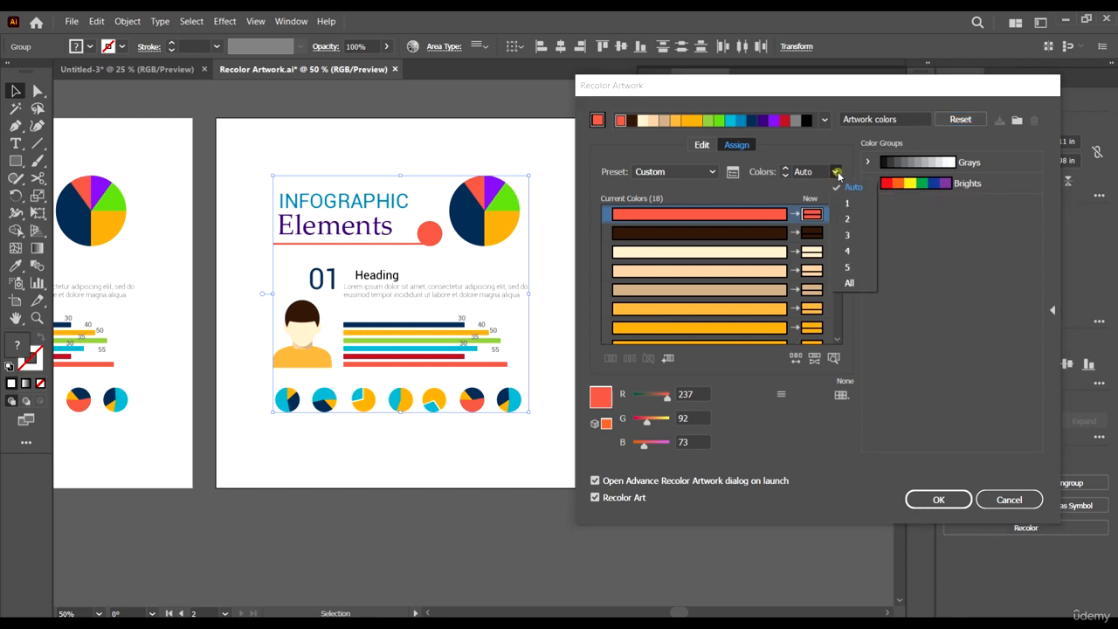
left_click(849, 269)
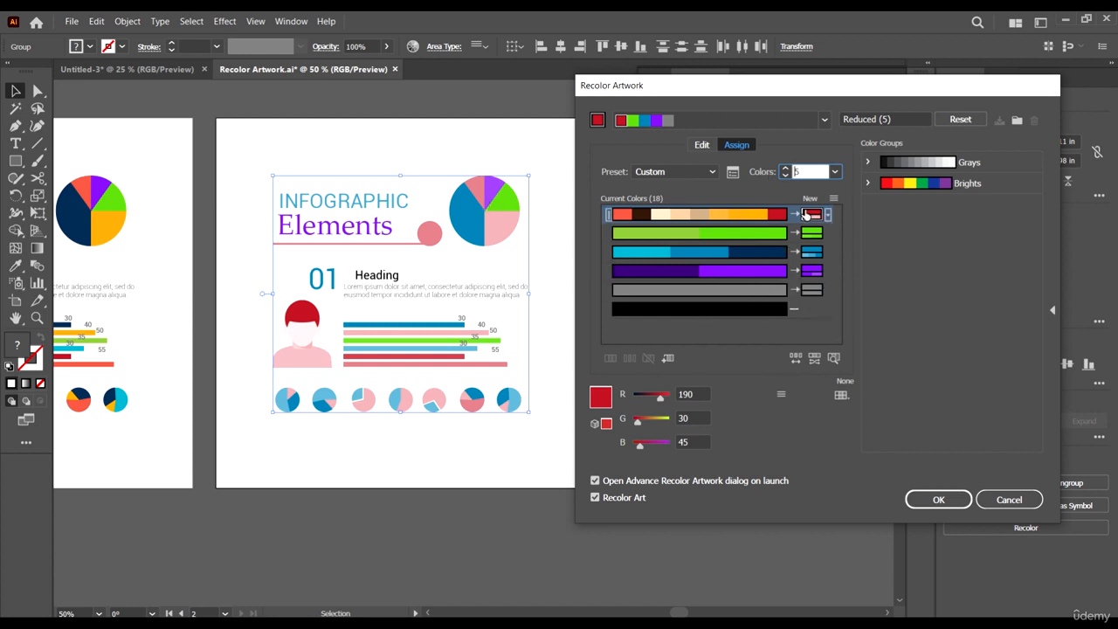
left_click(834, 172)
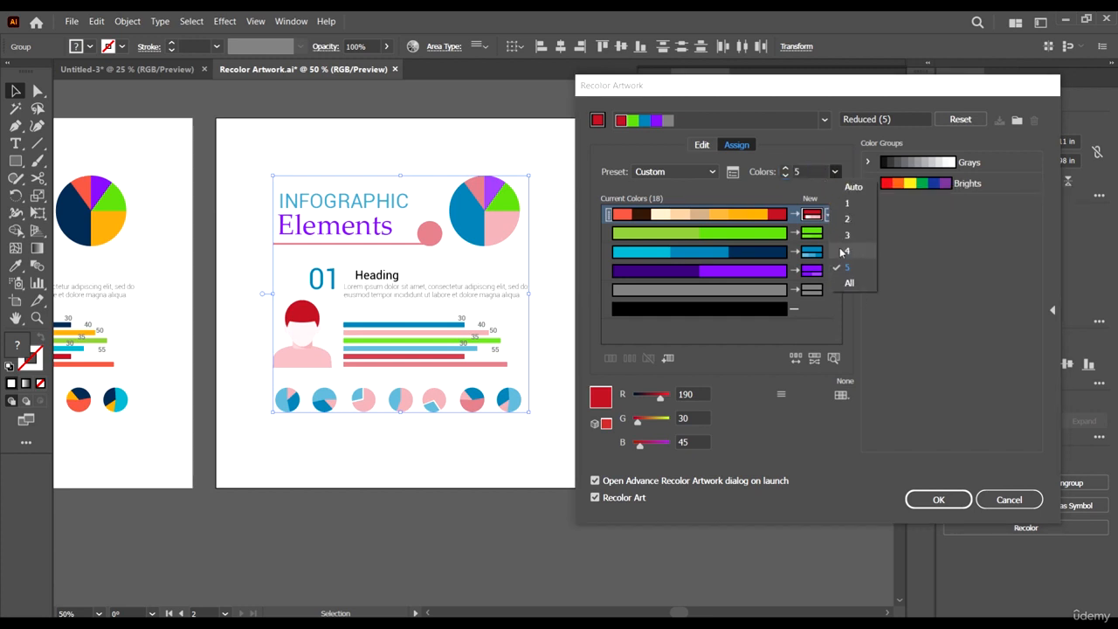
left_click(838, 248)
left_click(835, 172)
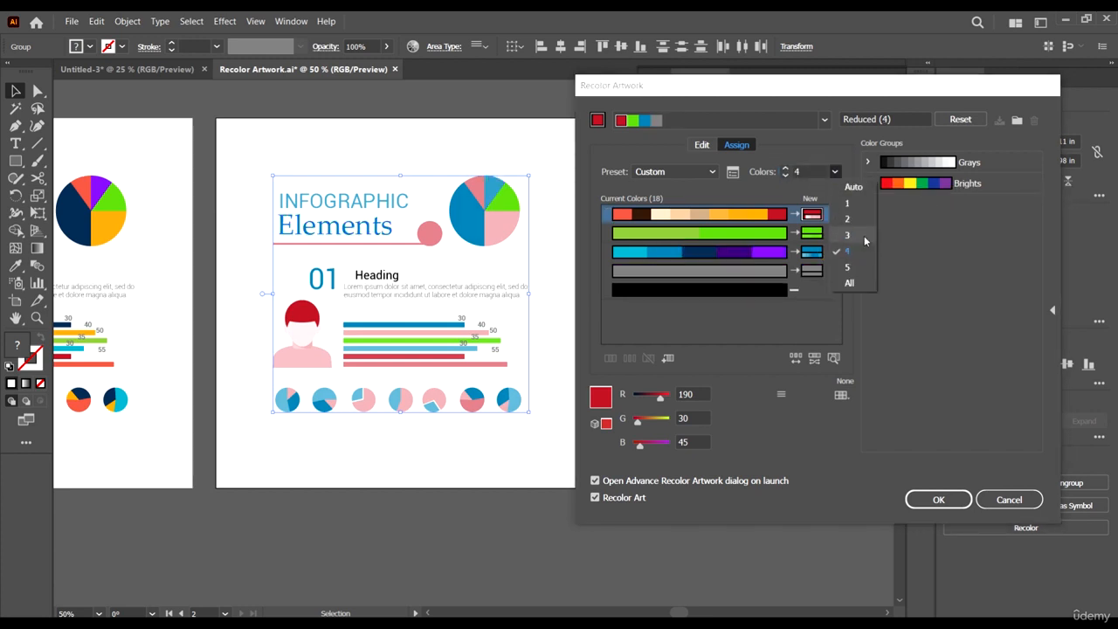
left_click(864, 235)
left_click(834, 172)
left_click(863, 219)
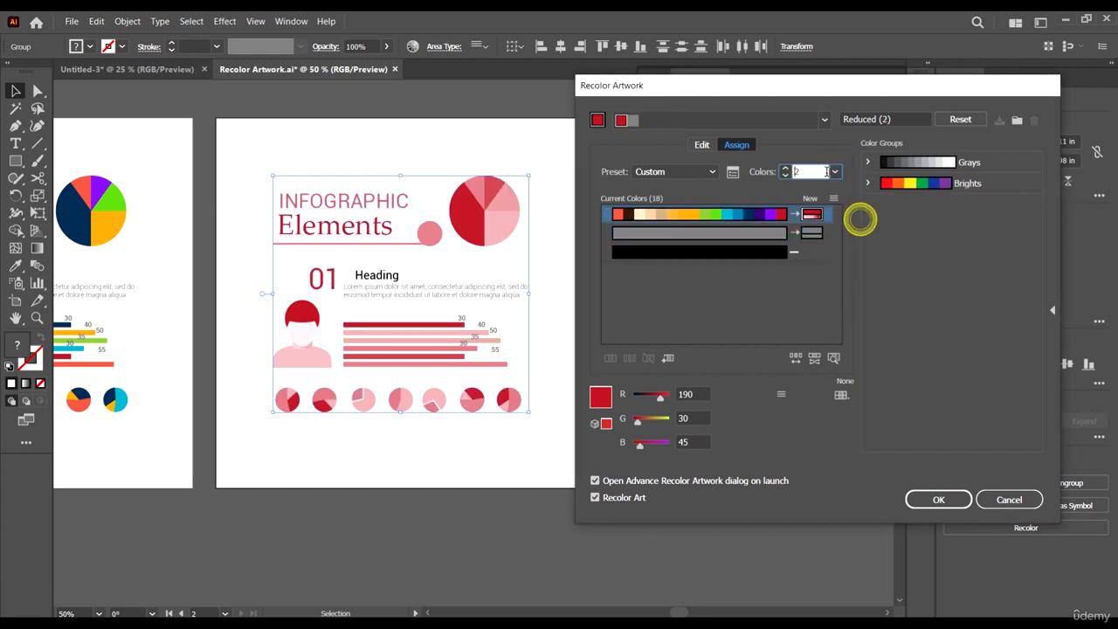
left_click(836, 173)
left_click(858, 201)
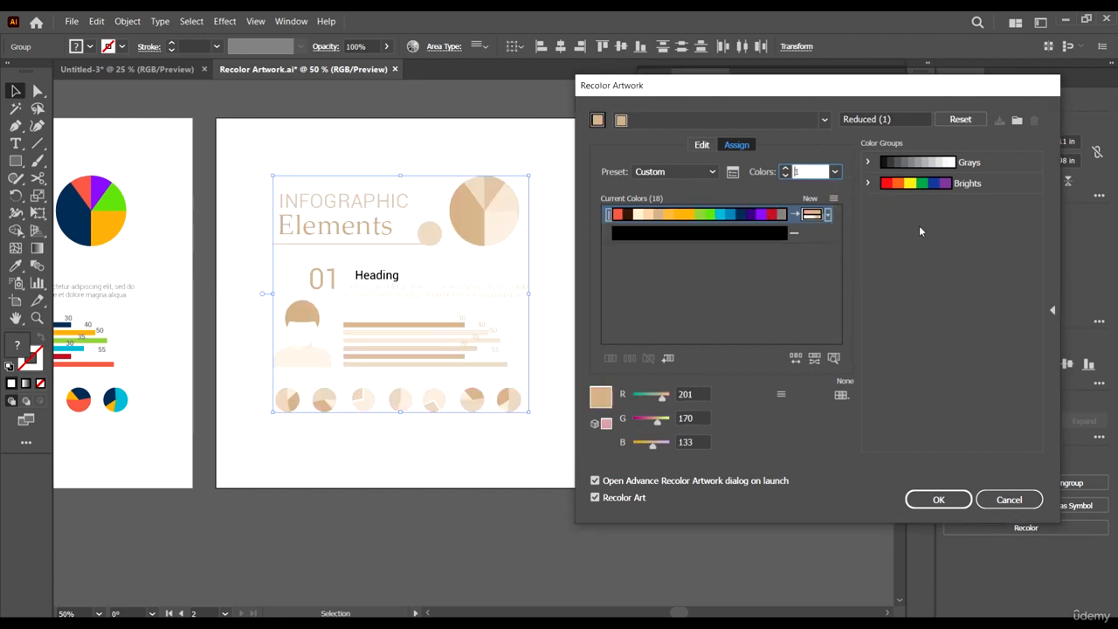
Change the single replacement color to purple with RGB values 157, 88, 194
left_click(817, 214)
left_click_drag(661, 398, 661, 444)
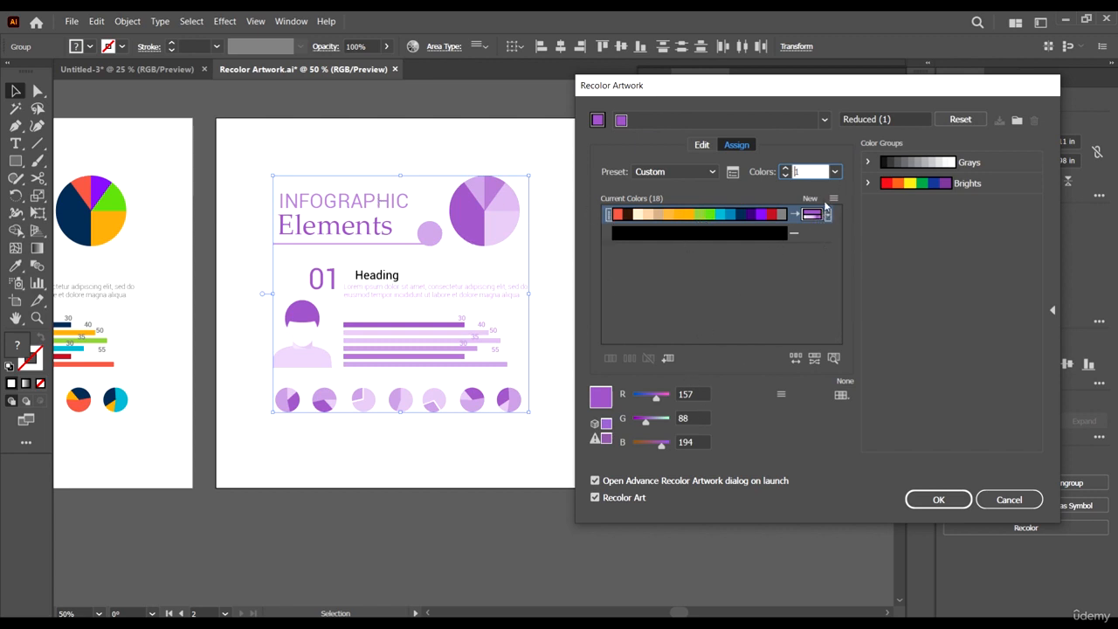
left_click(834, 173)
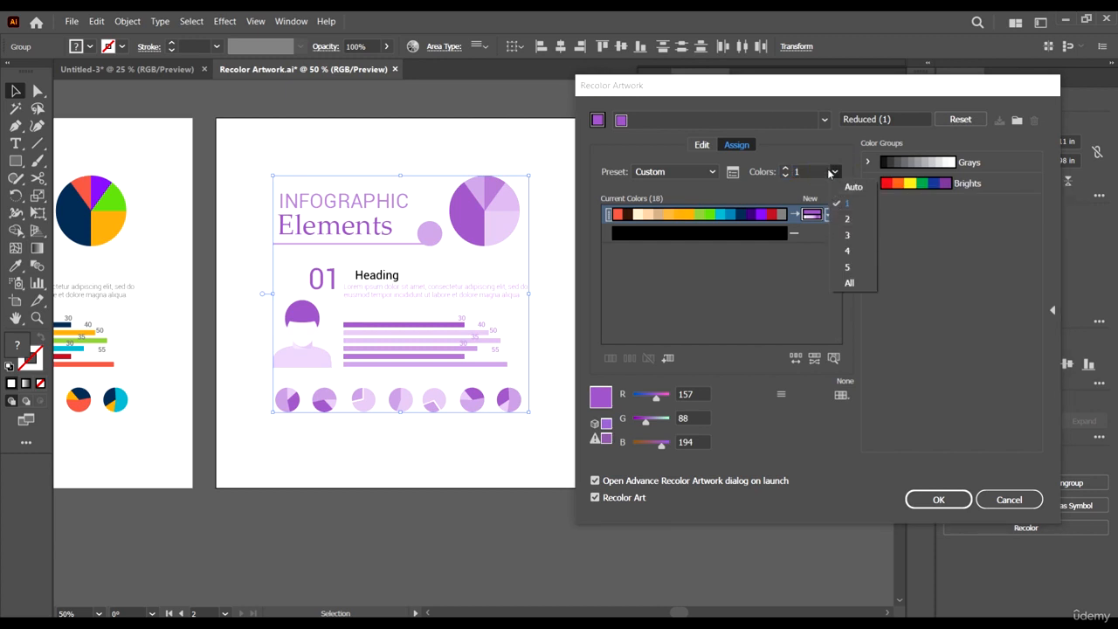
left_click(835, 173)
left_click(837, 173)
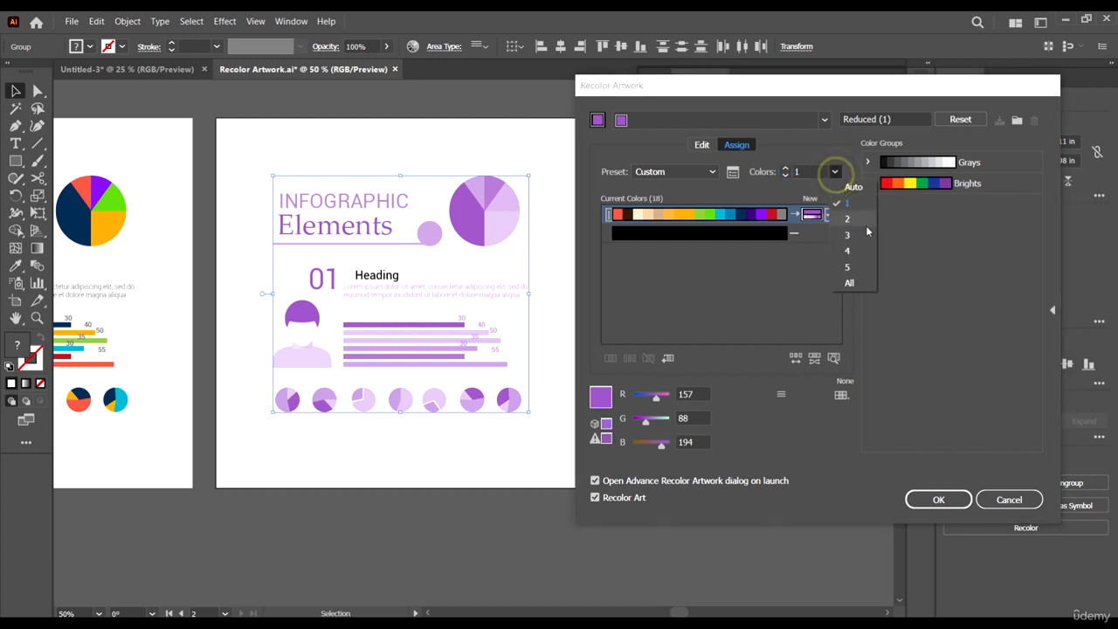
left_click(836, 172)
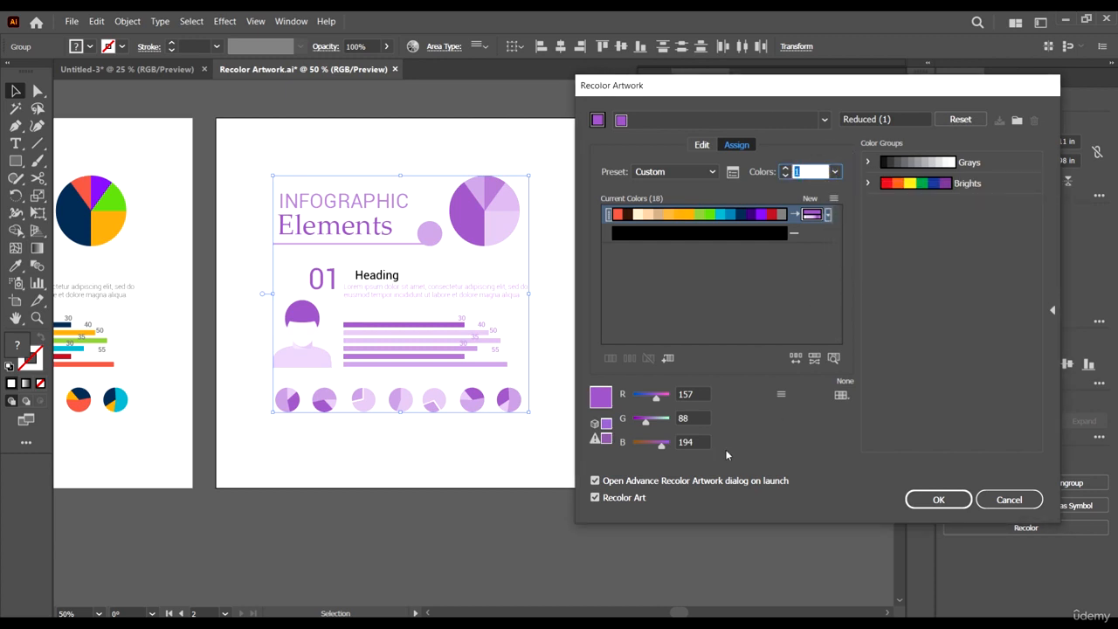
Shift the replacement color's hue to blue (RGB 88, 95, 194) using HSB sliders, and return the sliders to RGB mode
left_click(782, 394)
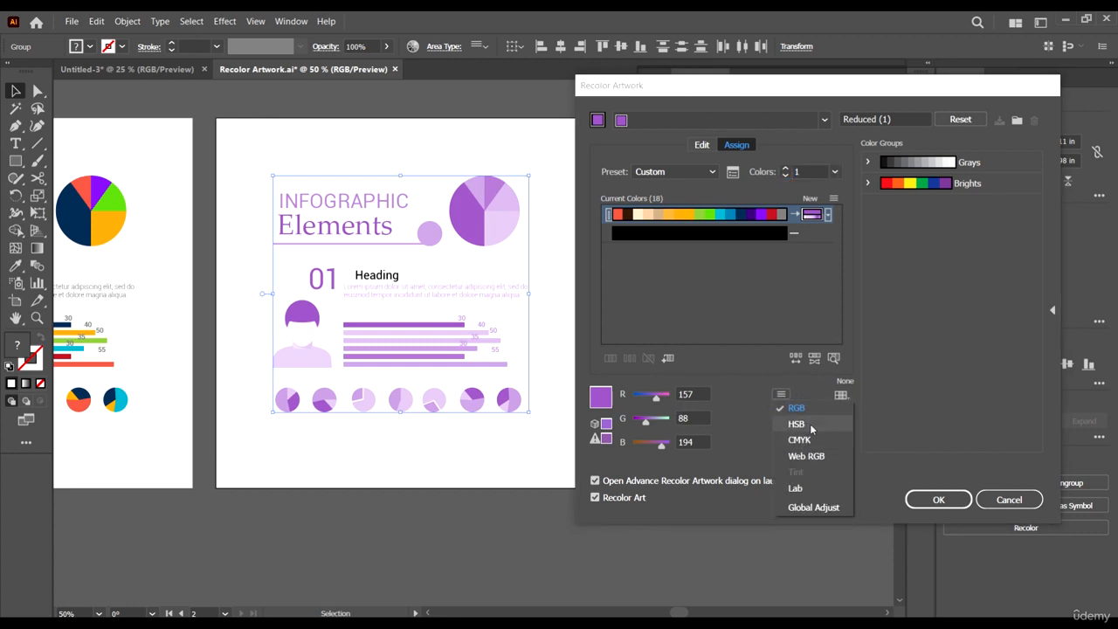
left_click(809, 425)
mouse_move(692, 398)
left_mouse_down()
mouse_move(636, 400)
mouse_move(686, 395)
left_mouse_up()
left_click(781, 394)
left_click(781, 398)
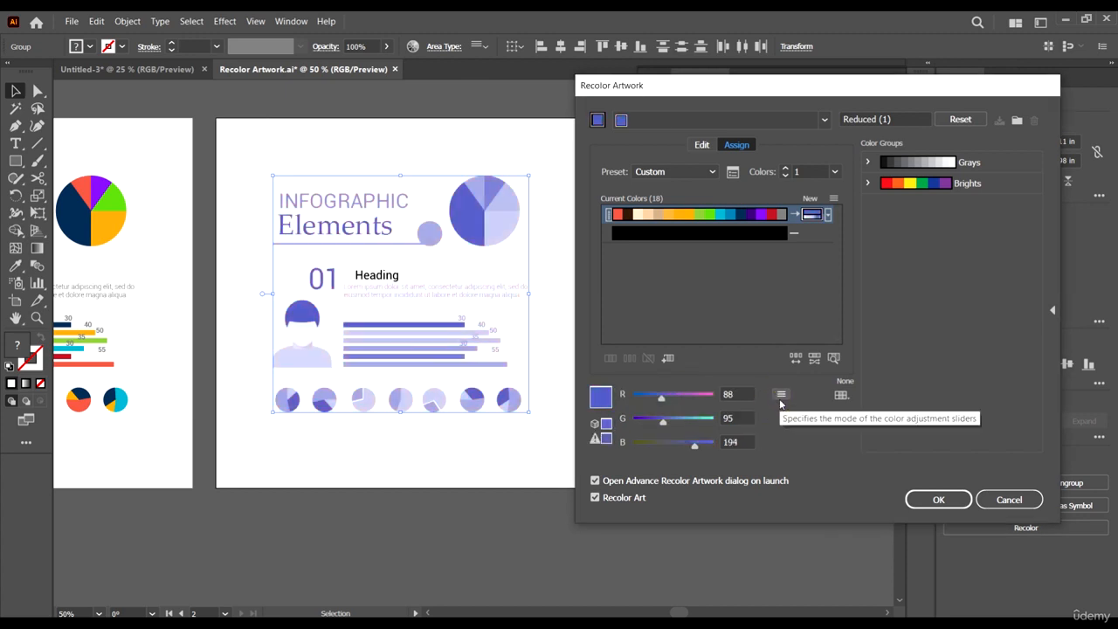
Switch the color sliders to Global Adjust and set Saturation 55%, Brightness 31%, Temperature 35% and Luminosity -10%
left_click(781, 394)
left_click(814, 411)
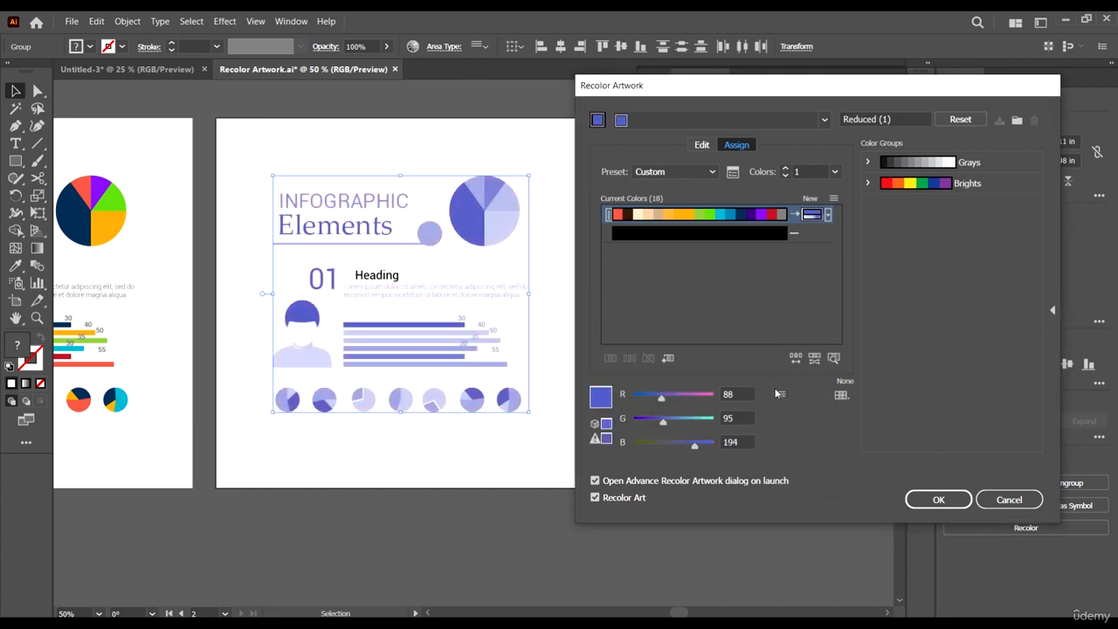
left_click(781, 394)
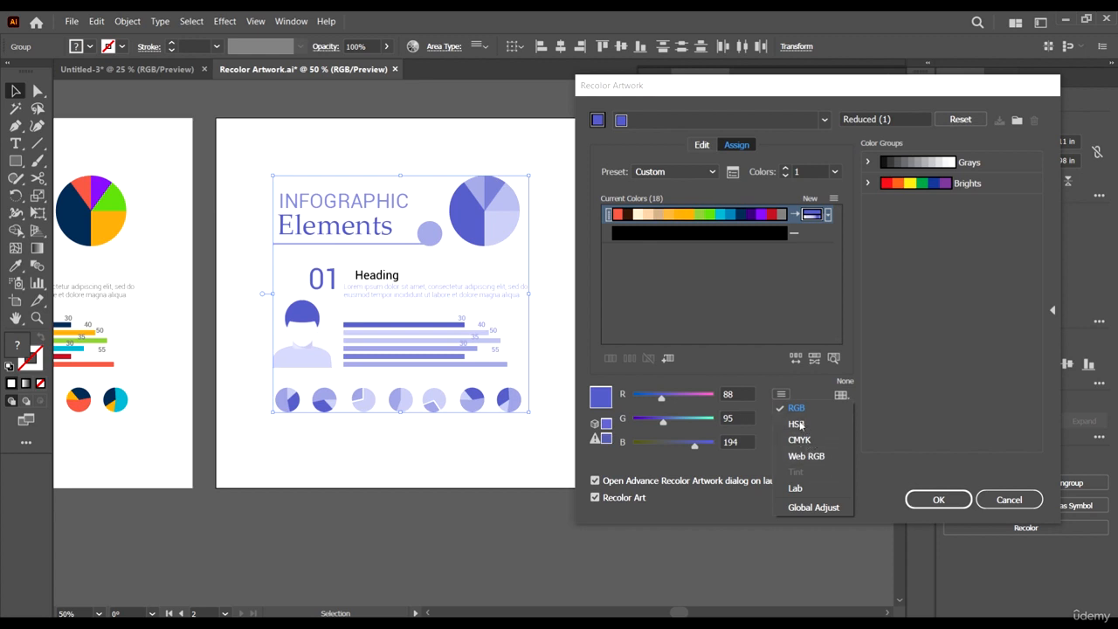
left_click(814, 508)
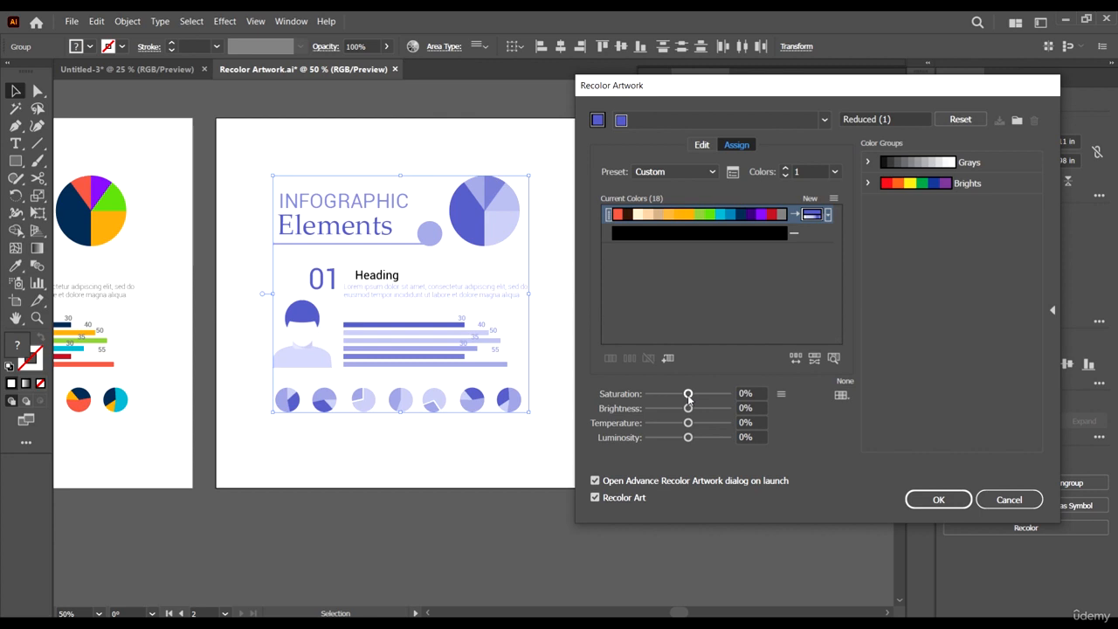
left_click_drag(688, 398, 685, 437)
left_click(688, 437)
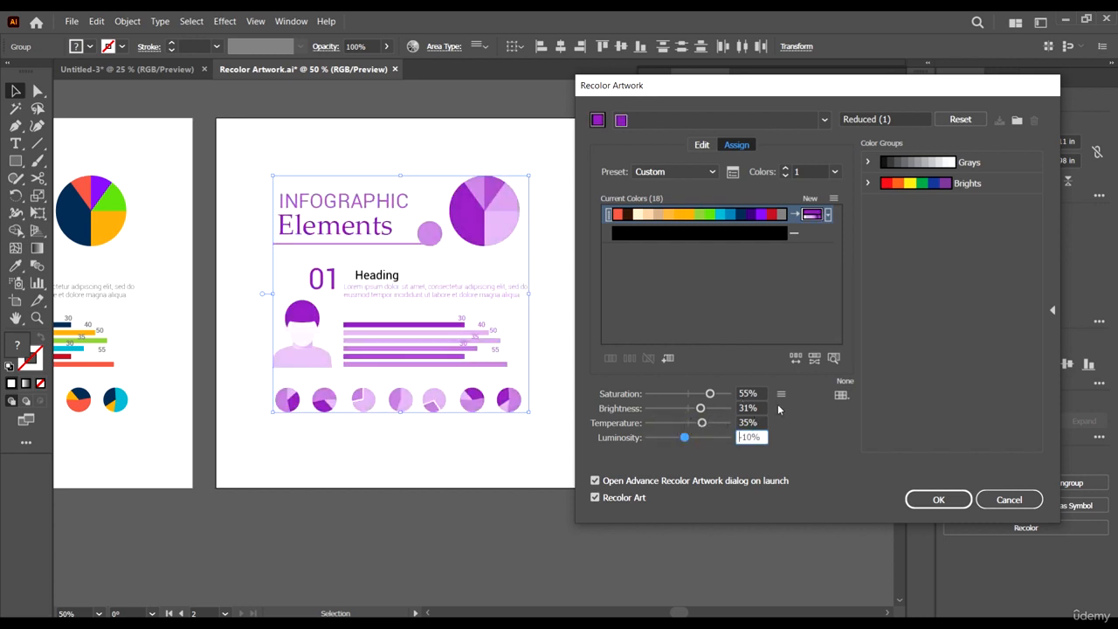
Return the color adjustment sliders from Global Adjust to RGB mode
left_click(781, 394)
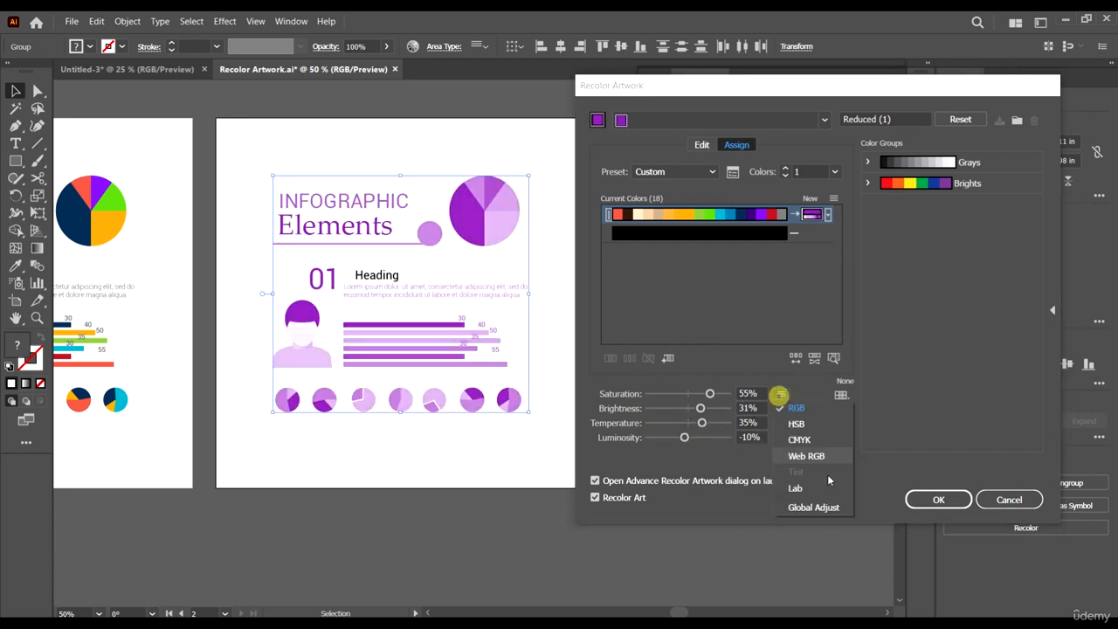
left_click(801, 406)
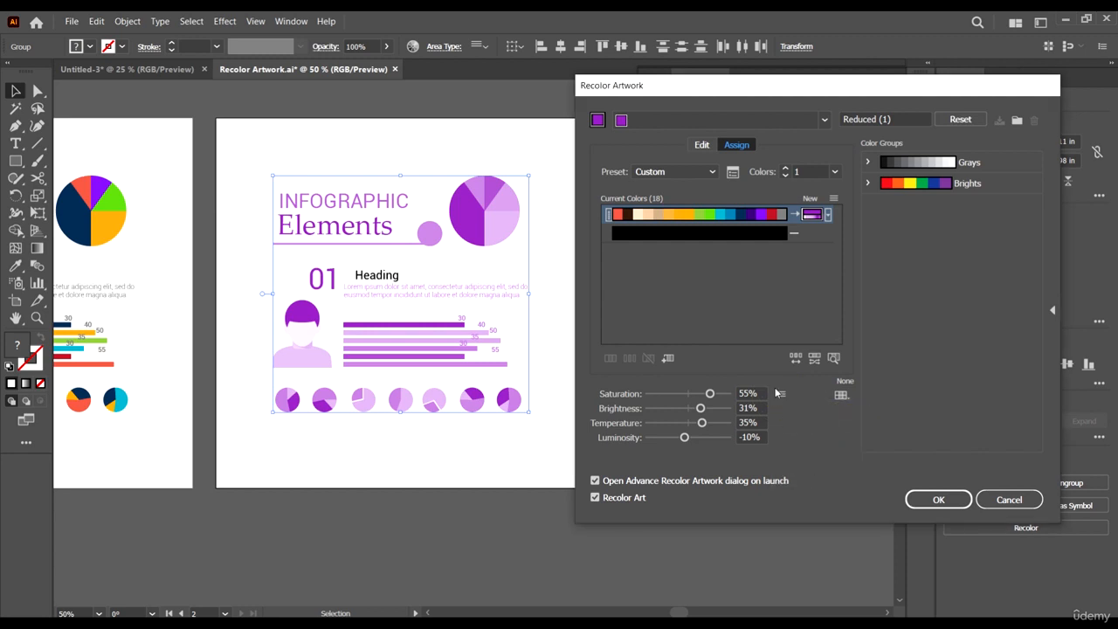
left_click(782, 394)
left_click(812, 506)
left_click(778, 394)
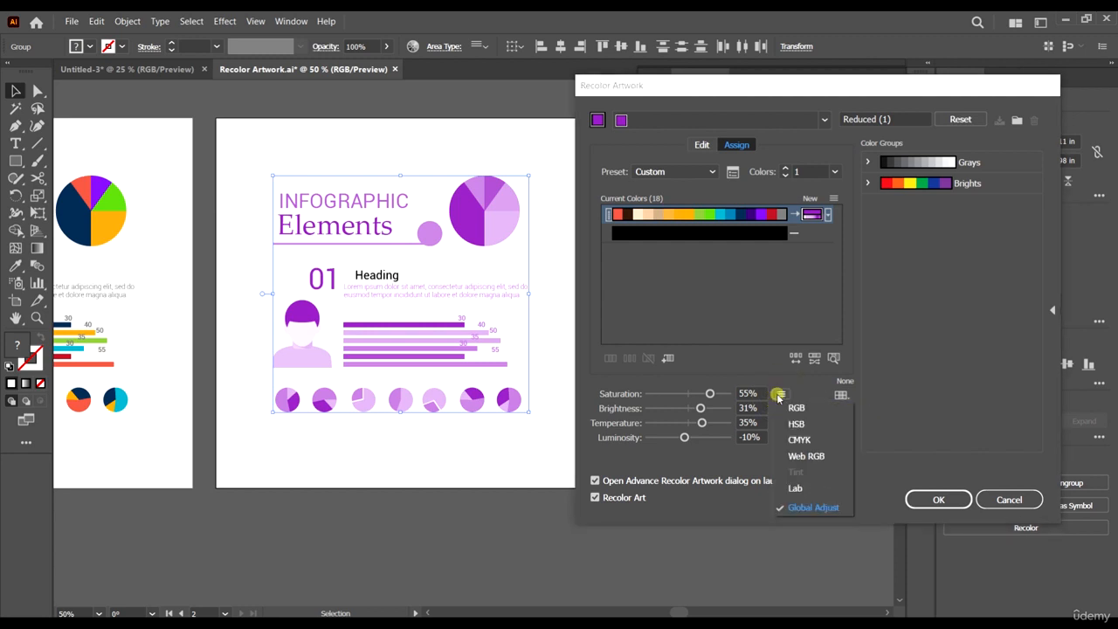
left_click(798, 427)
left_click(778, 394)
left_click(809, 408)
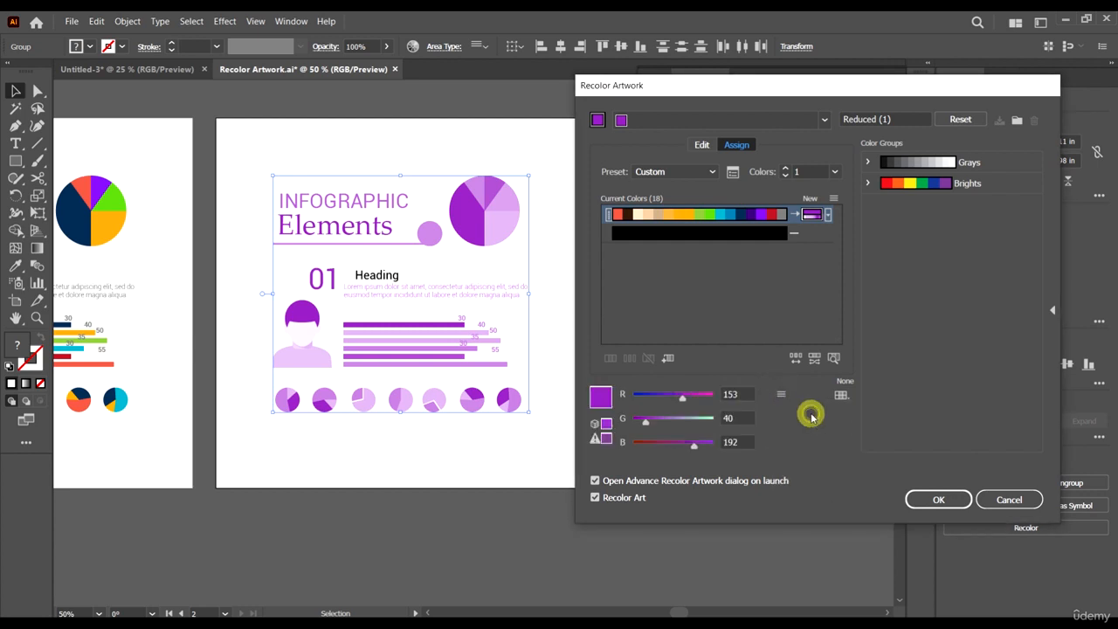
Raise the infographic's number of colors stepwise to 2, 3, 4 and finally All
left_click(835, 171)
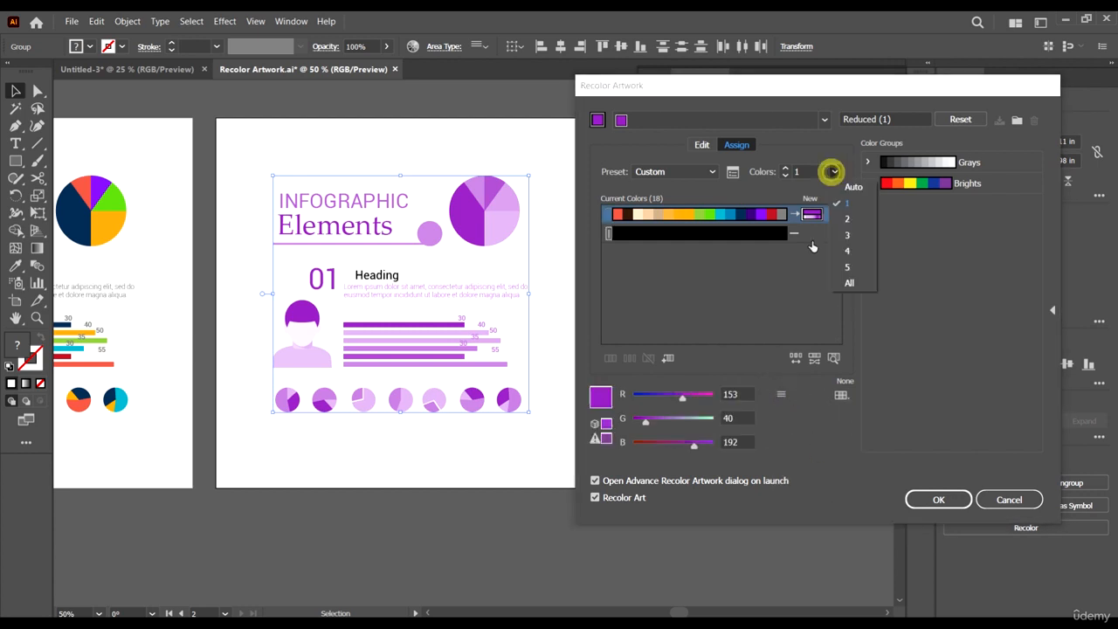
left_click(845, 220)
left_click(835, 172)
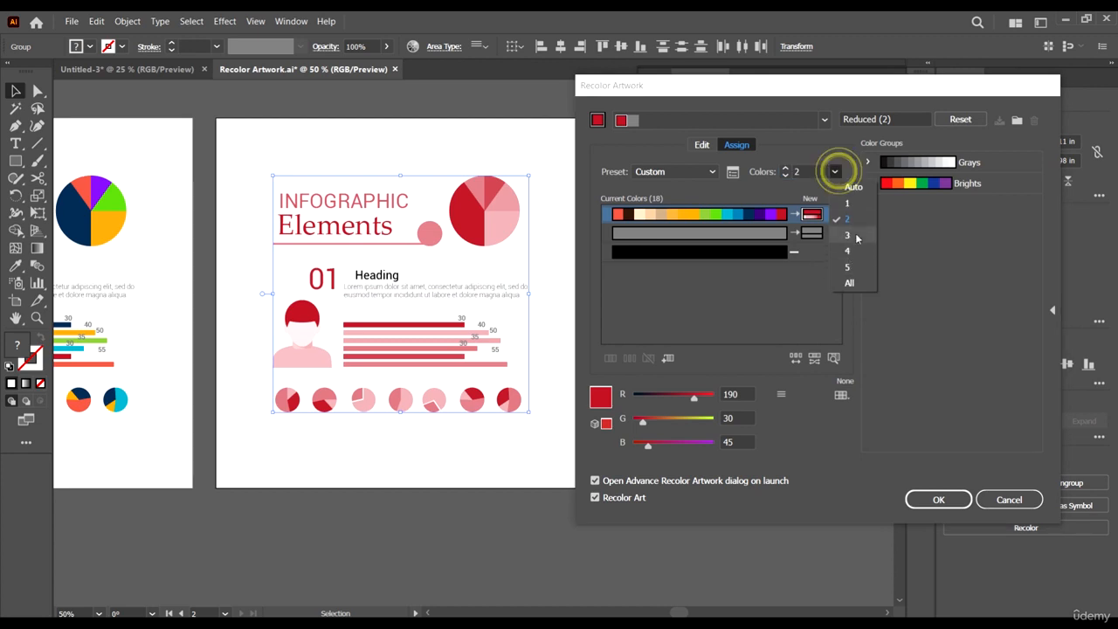
left_click(857, 236)
left_click(835, 172)
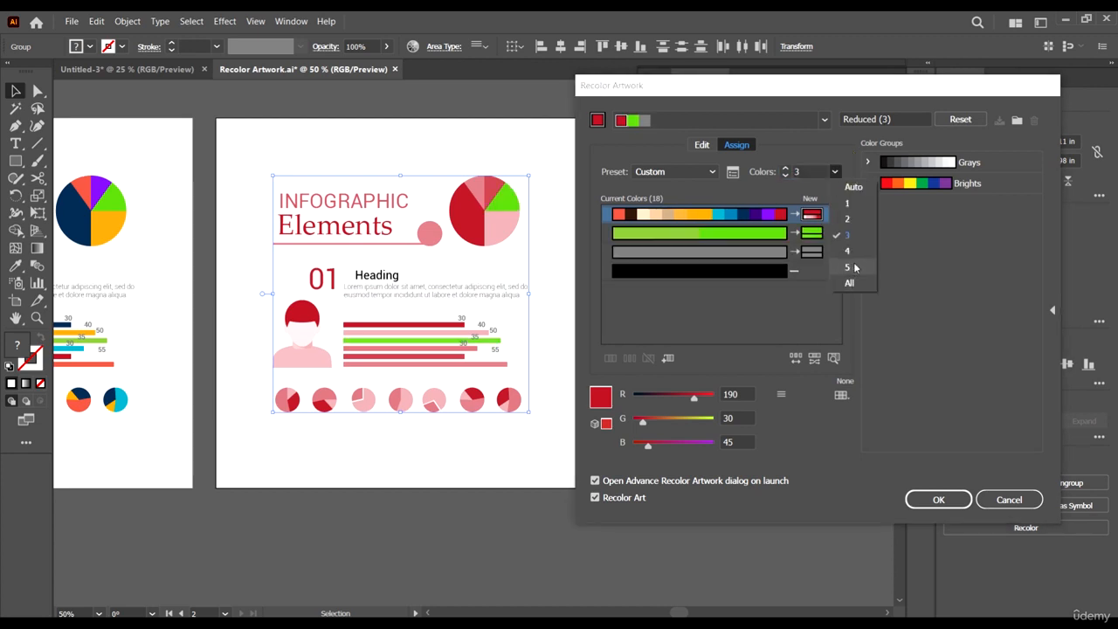
left_click(854, 256)
left_click(835, 172)
left_click(856, 285)
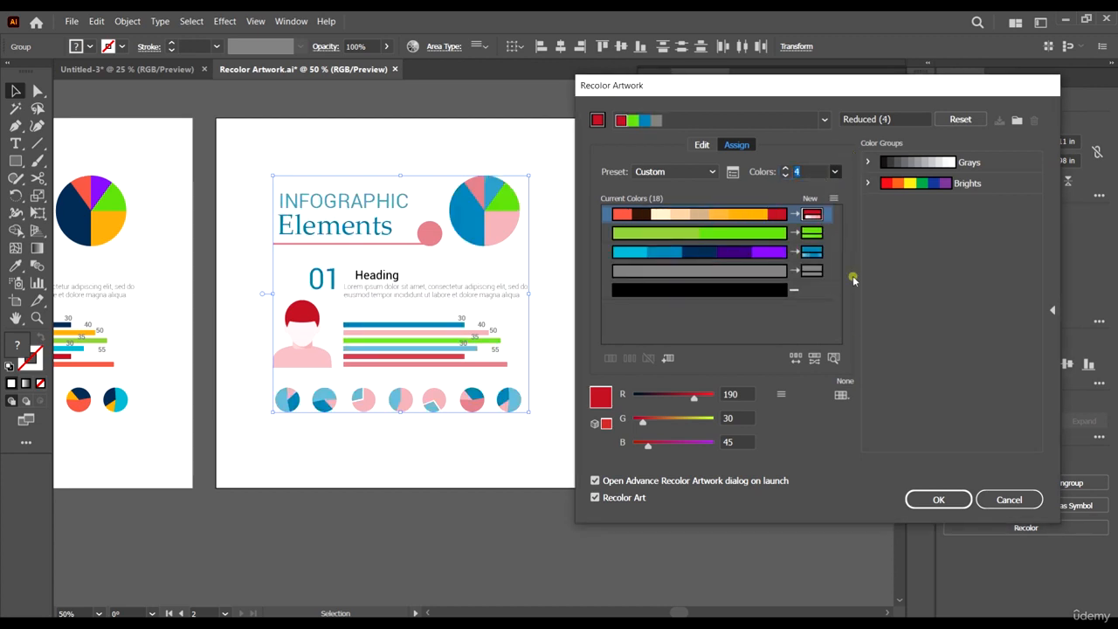
left_click(835, 172)
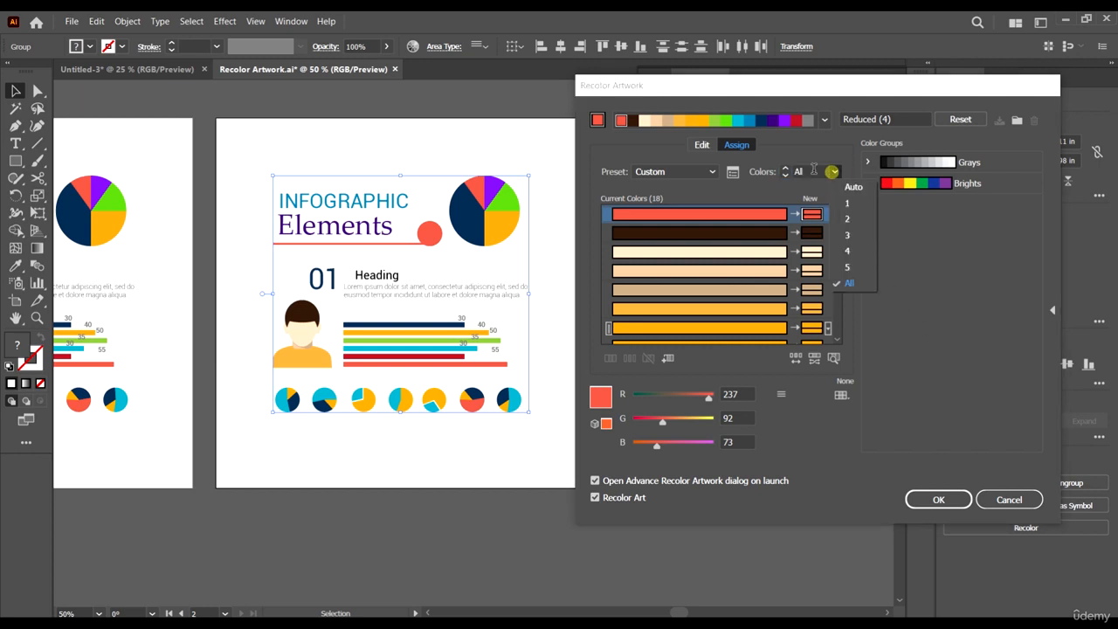
left_click(896, 302)
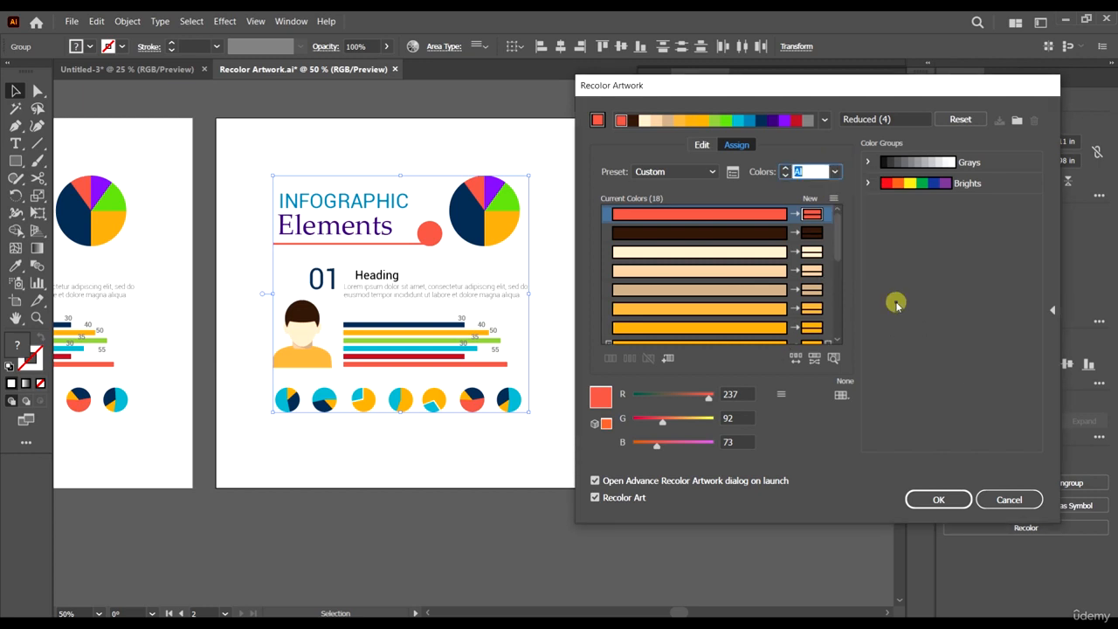
Move the cream color into the dark brown row, and put it back in its own row
left_click_drag(837, 227, 841, 317)
scroll(742, 280, "up", 6)
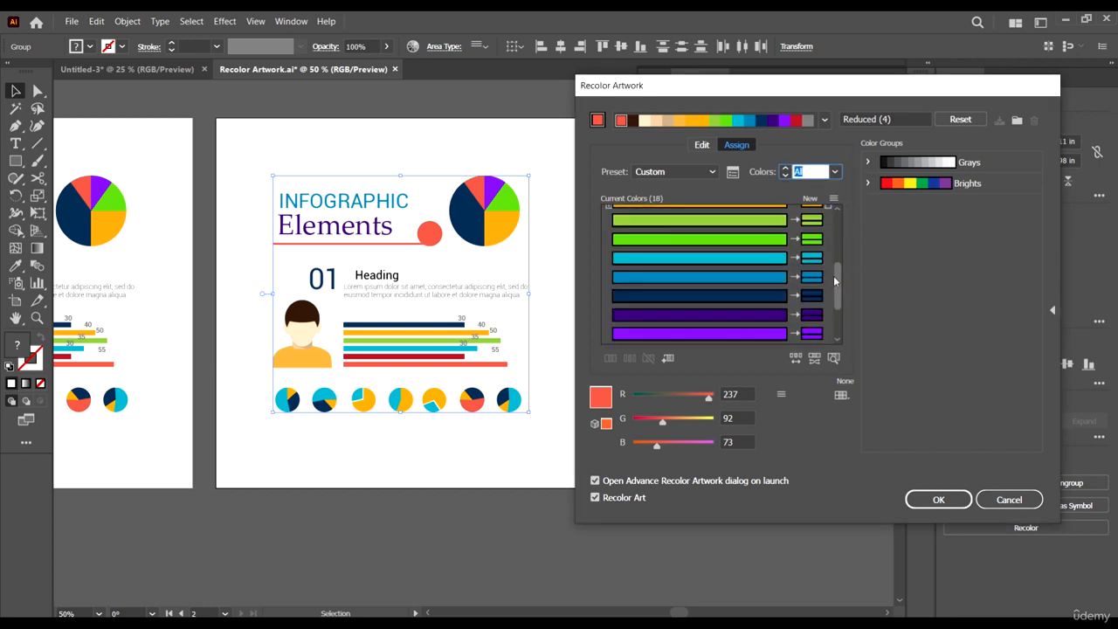
left_click(753, 233)
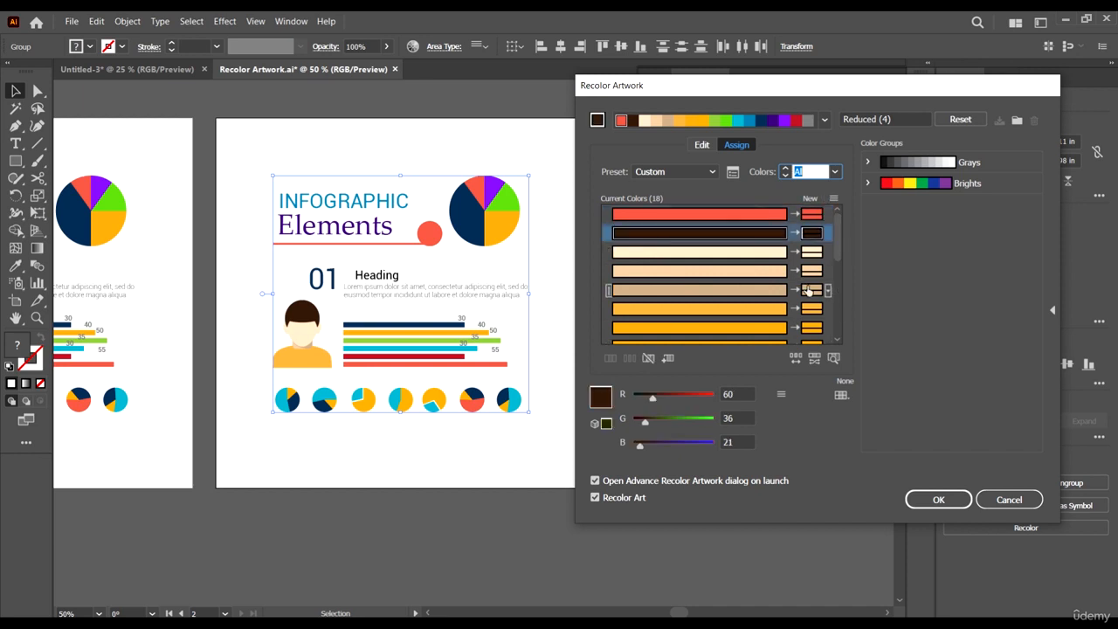
left_click(746, 252)
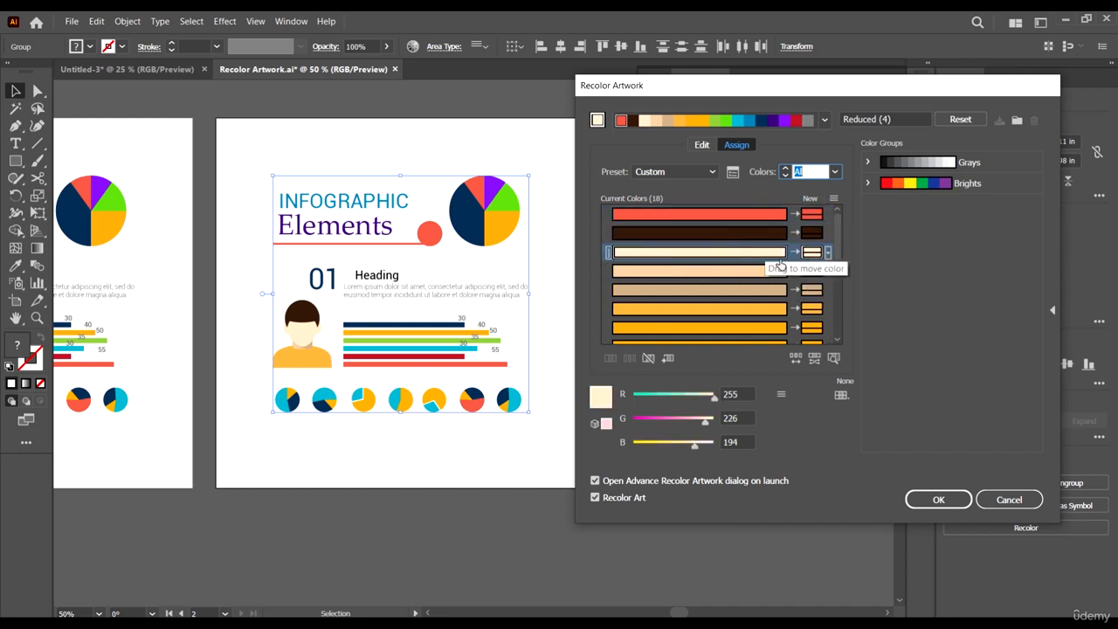
left_click_drag(771, 255, 769, 232)
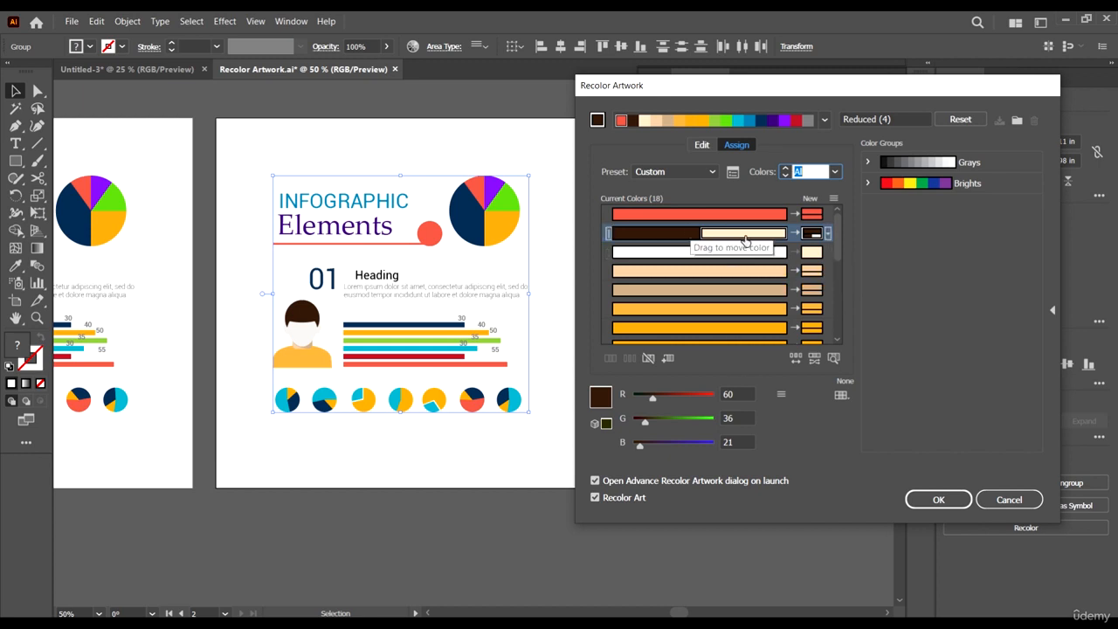
mouse_move(744, 240)
left_mouse_down()
mouse_move(744, 230)
mouse_move(753, 255)
left_mouse_up()
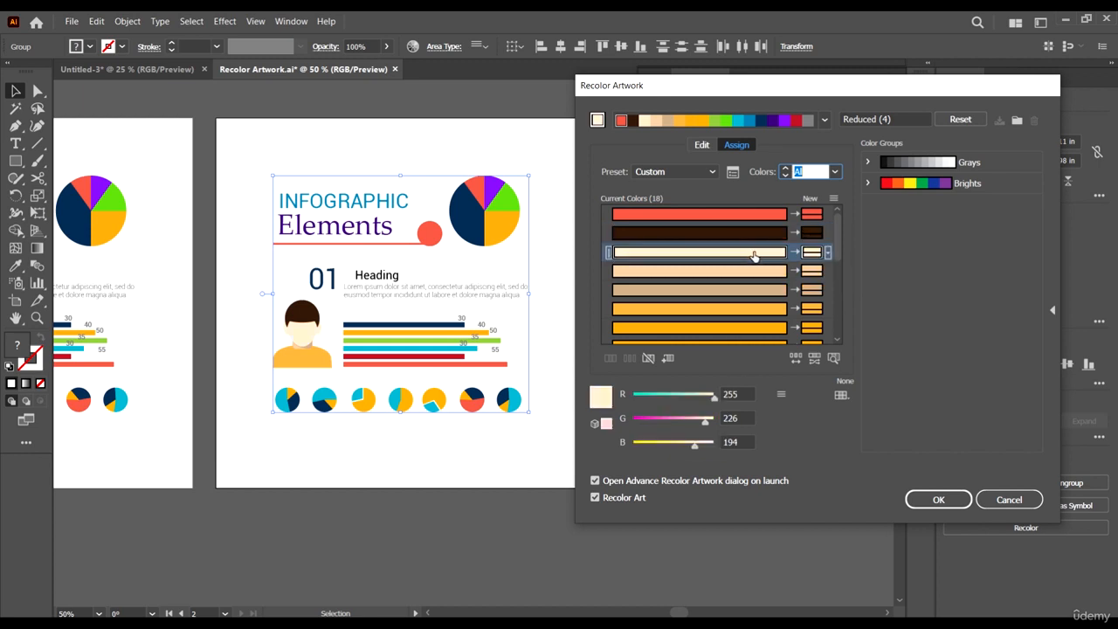
Turn on color highlighting in the artwork and examine where the cream, peach and orange colors are used
left_click(834, 359)
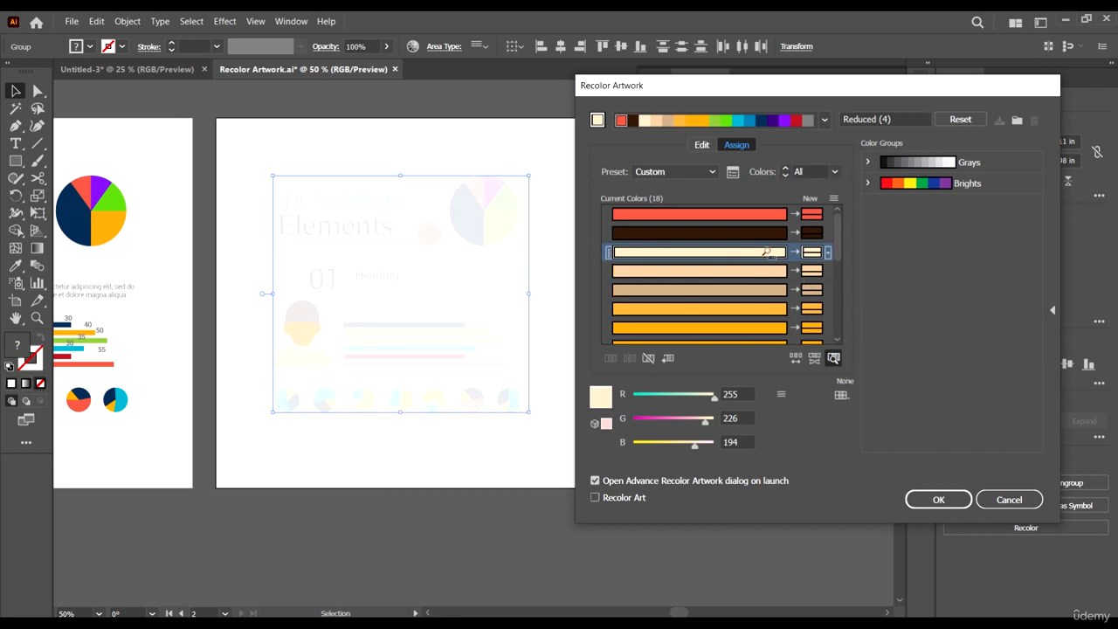
left_click(761, 269)
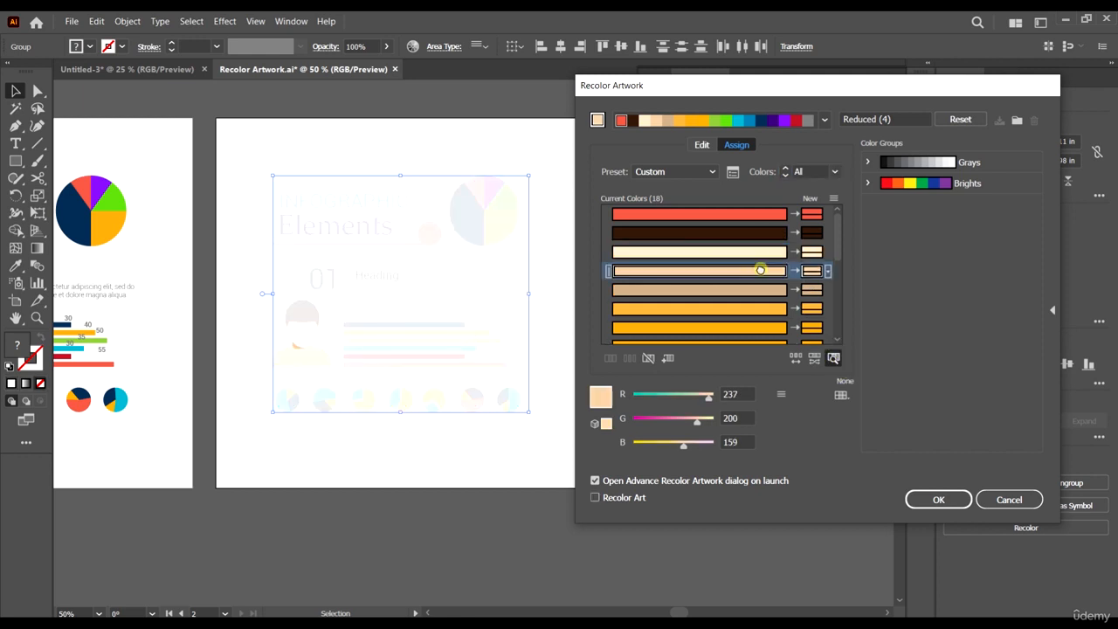
left_click(740, 308)
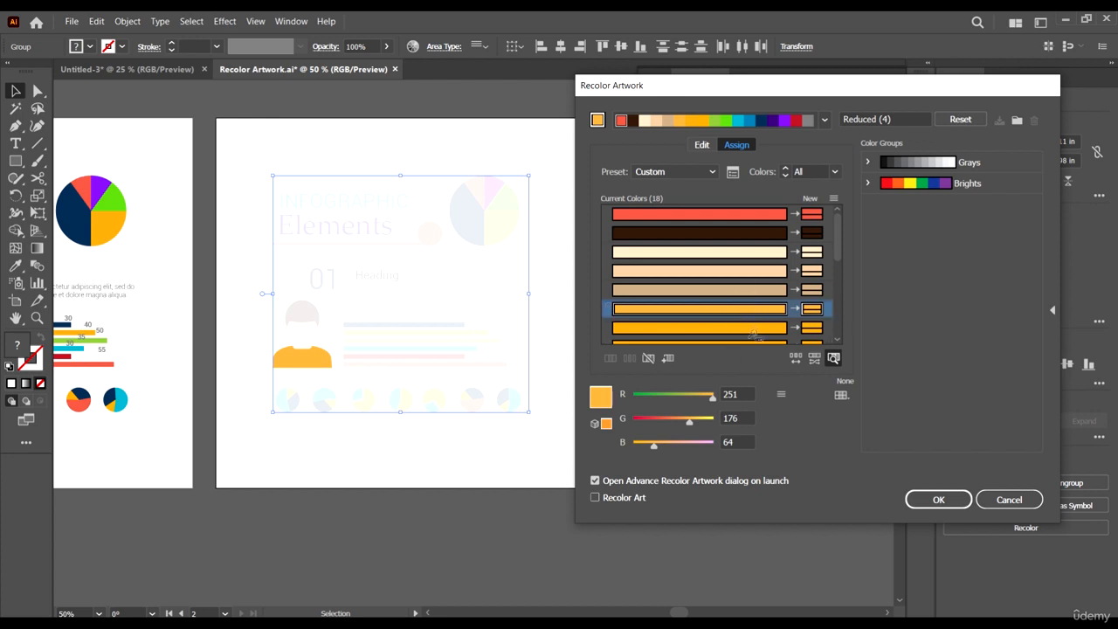
left_click(757, 327)
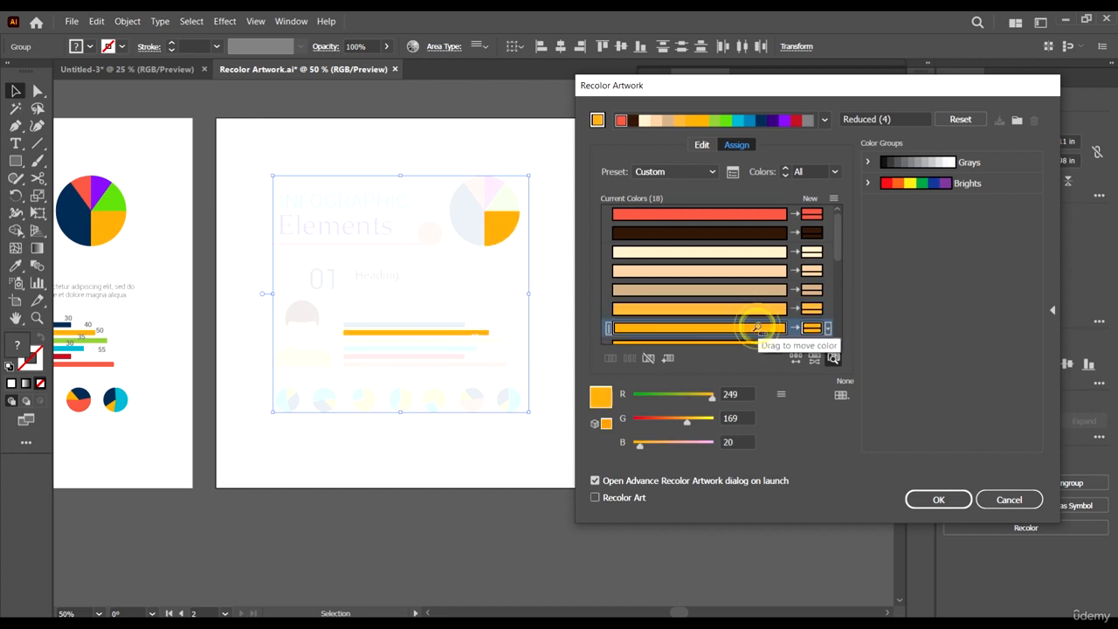
scroll(757, 328, "down", 1)
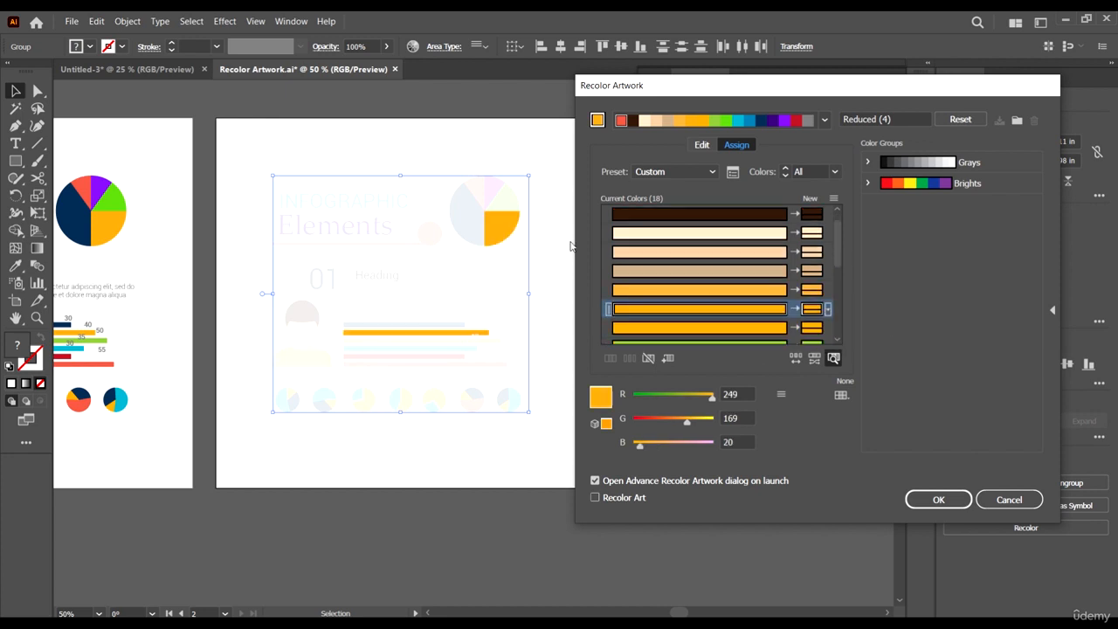
scroll(769, 306, "down", 10)
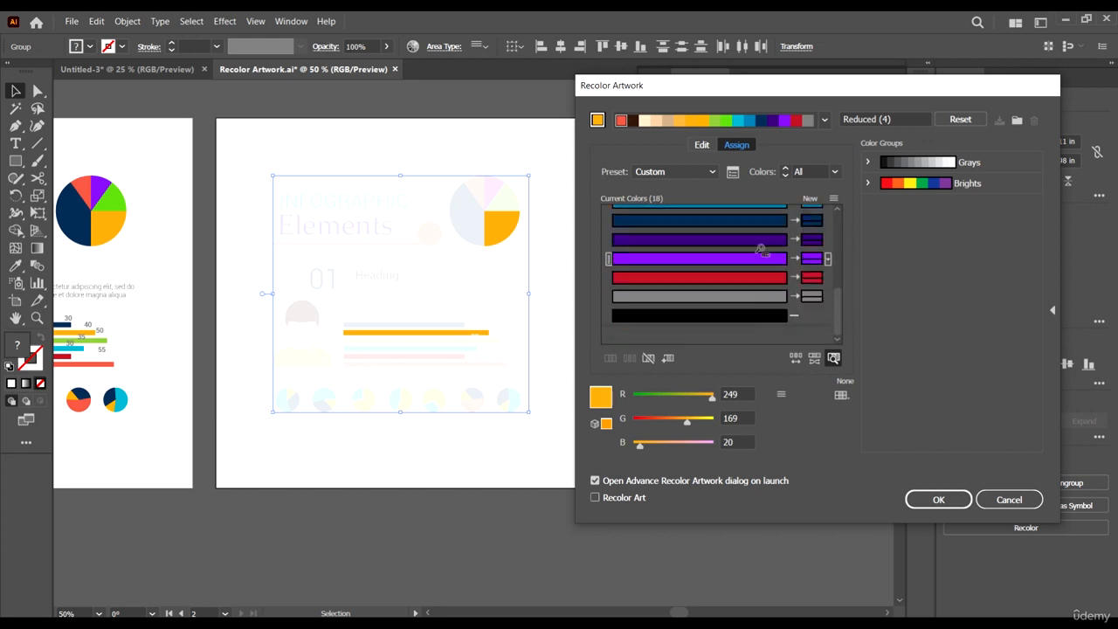
Examine where the dark purple, violet and bright green colors are used, and turn color highlighting off
left_click(760, 241)
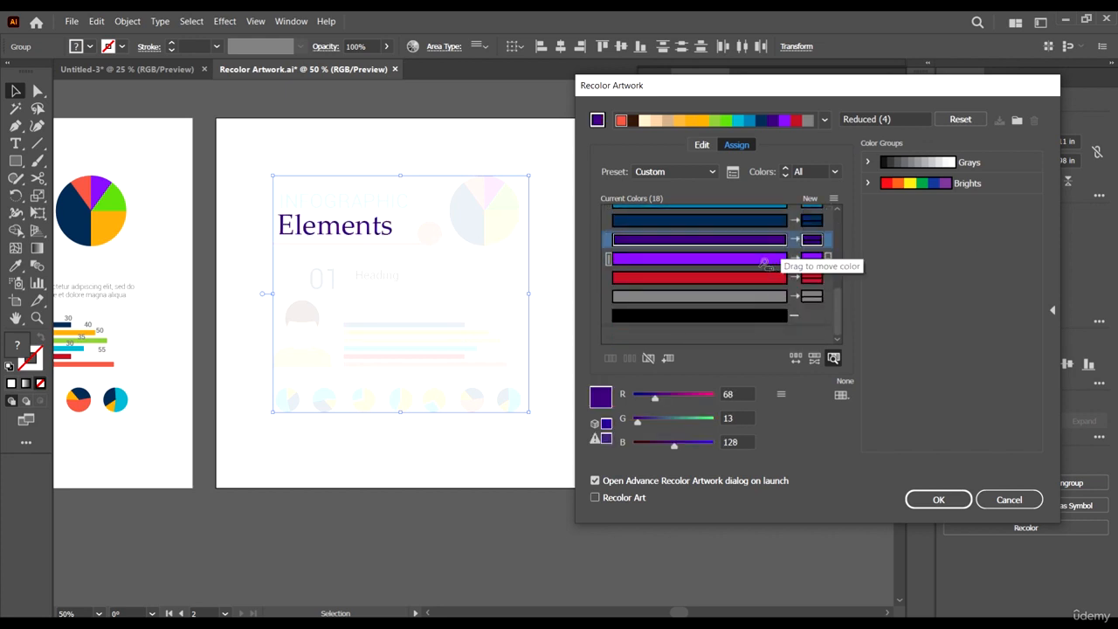
left_click(763, 259)
scroll(763, 262, "up", 6)
scroll(763, 308, "down", 1)
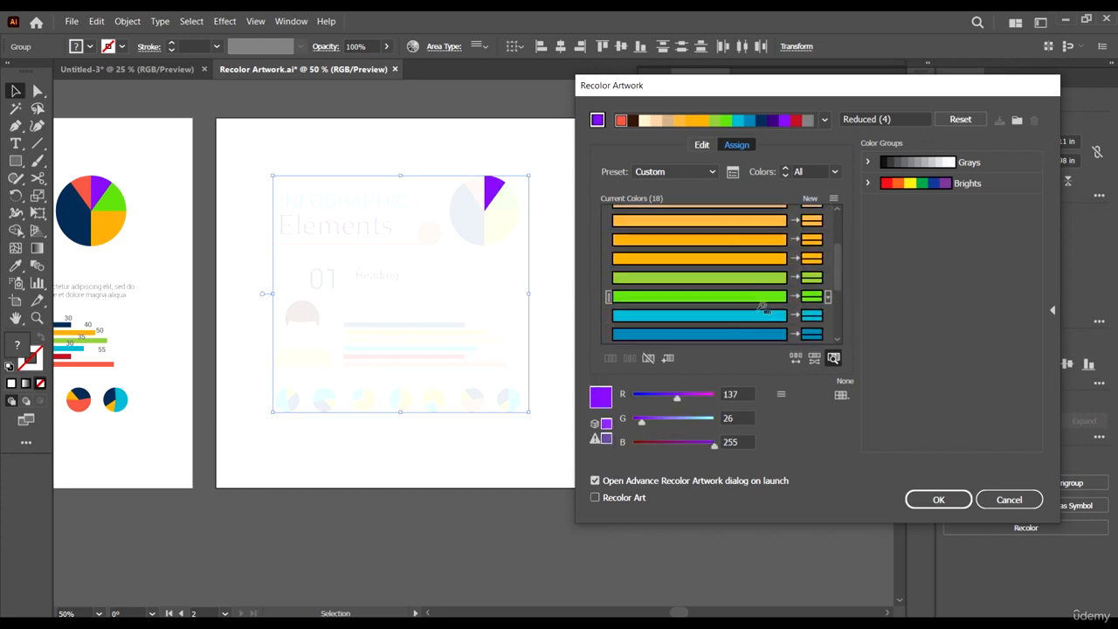
left_click(765, 297)
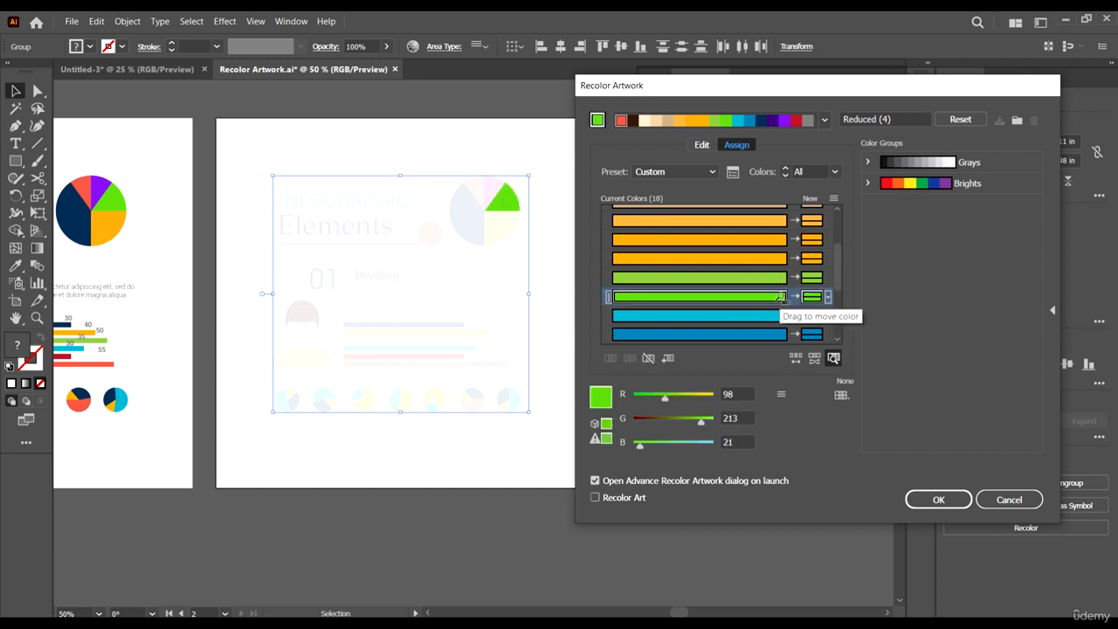
left_click(834, 357)
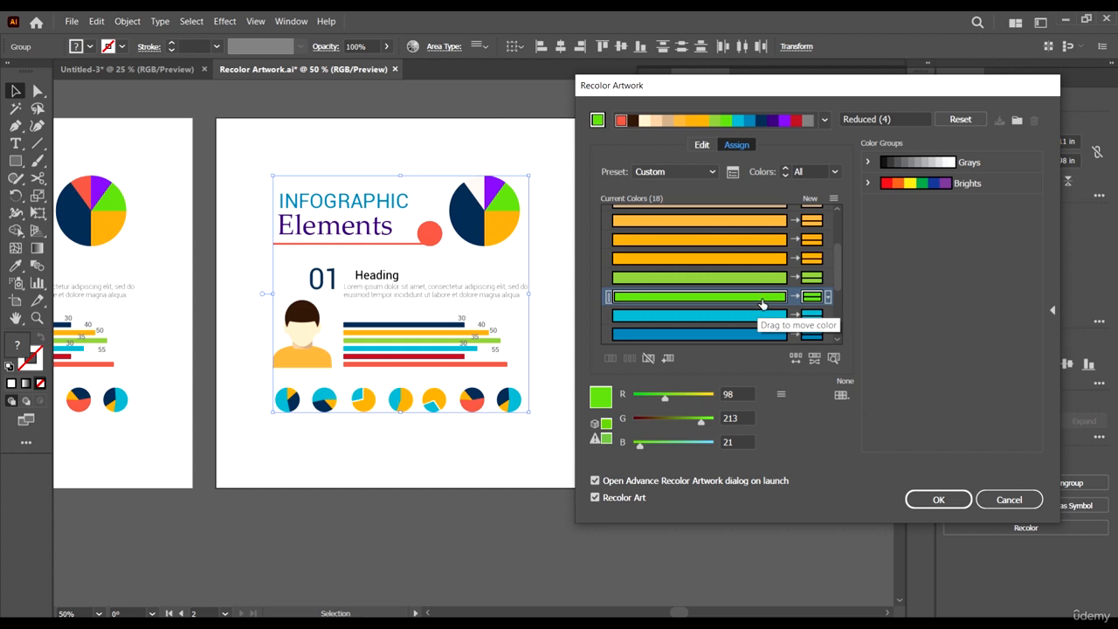
Move the bright green color into the amber row, and move it on into the cyan row
left_click_drag(765, 301, 767, 239)
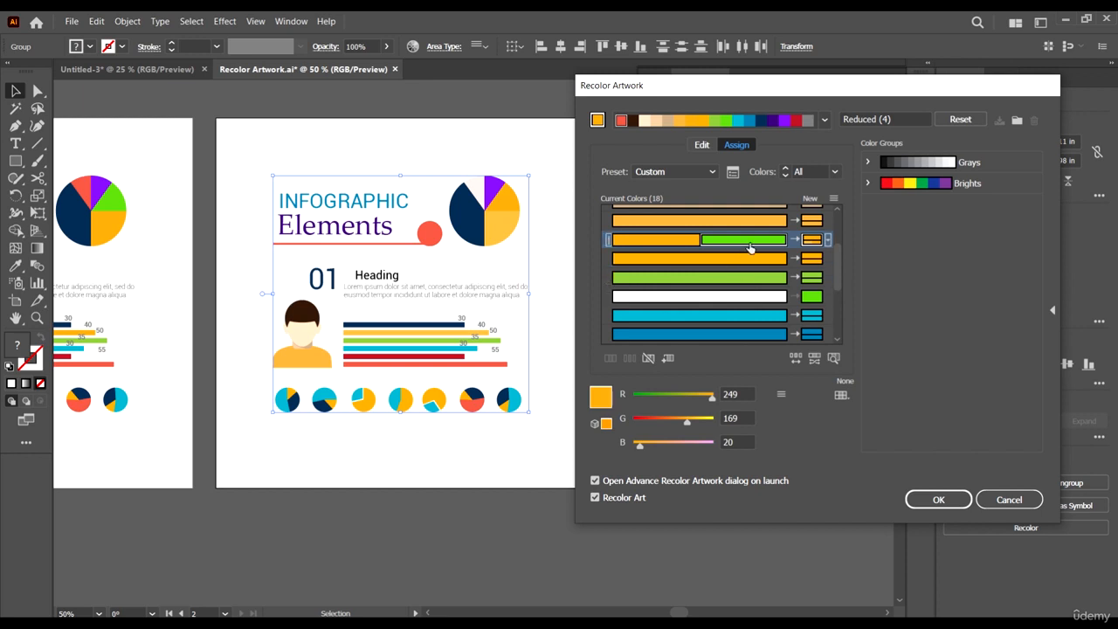
left_click_drag(752, 245, 716, 269)
left_click(682, 315)
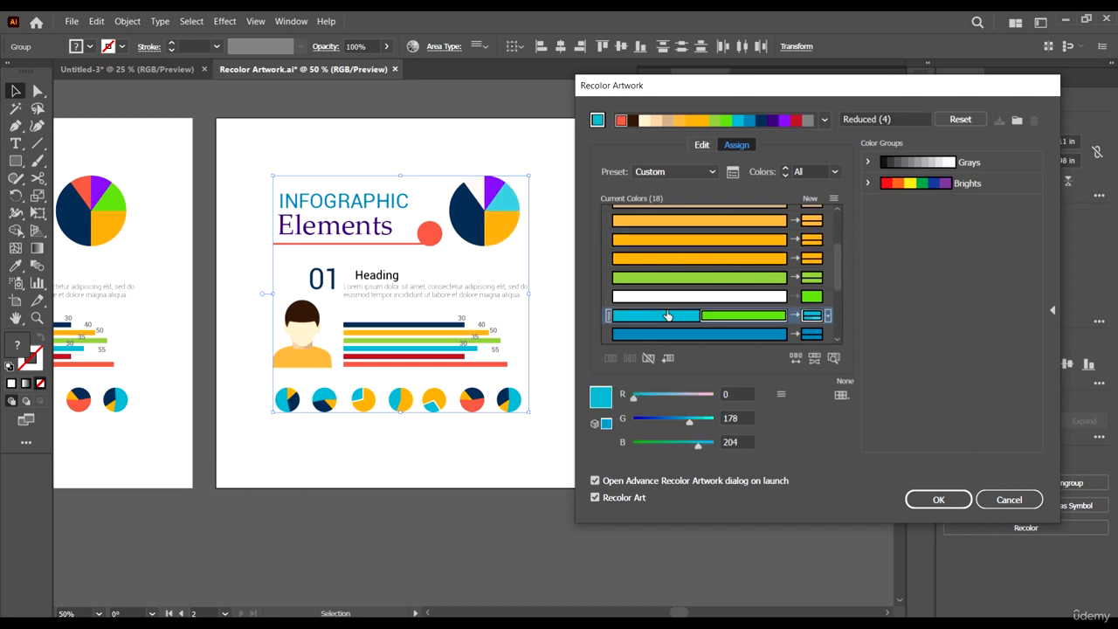
Look through the recolor presets and the Color Reduction Options, and leave them without changes
scroll(687, 332, "up", 2)
scroll(686, 332, "up", 2)
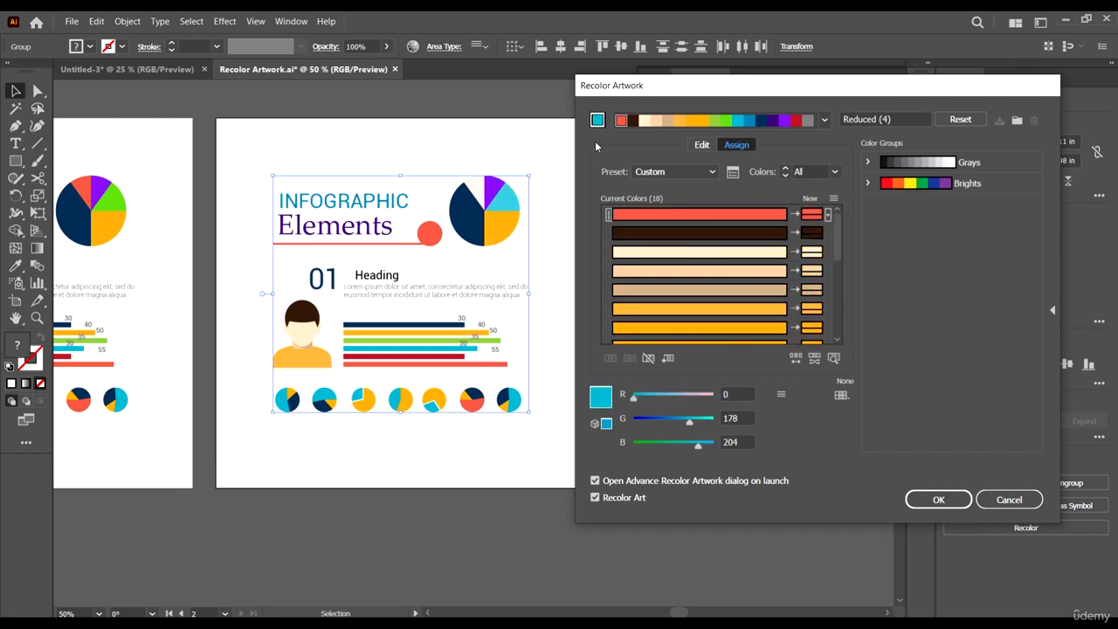
left_click(712, 172)
left_click(898, 269)
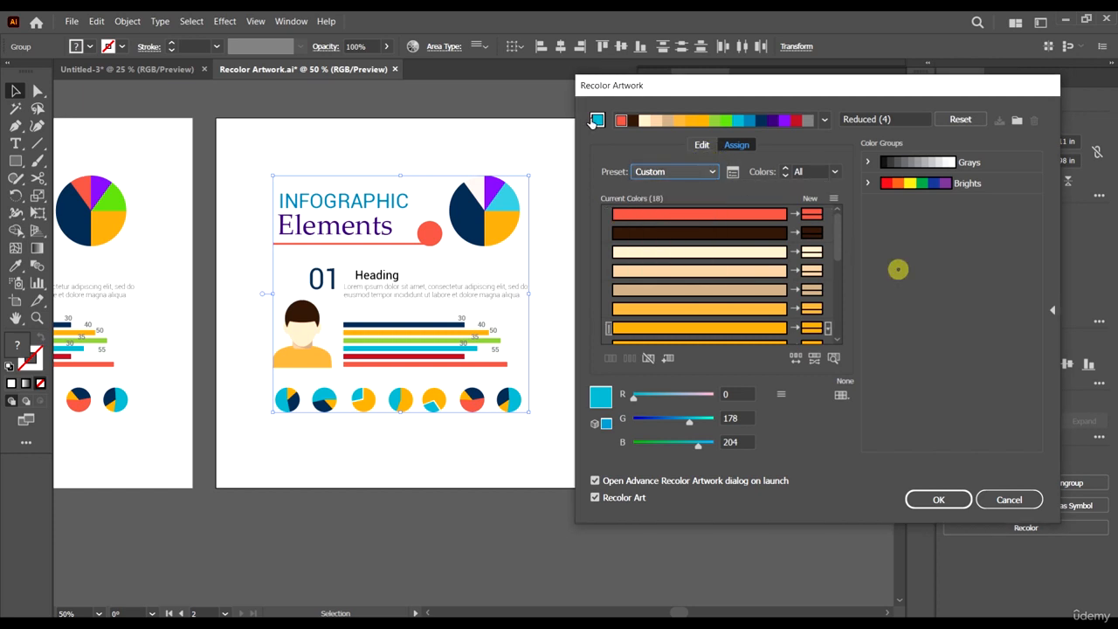
left_click(719, 171)
left_click(733, 171)
left_click(733, 172)
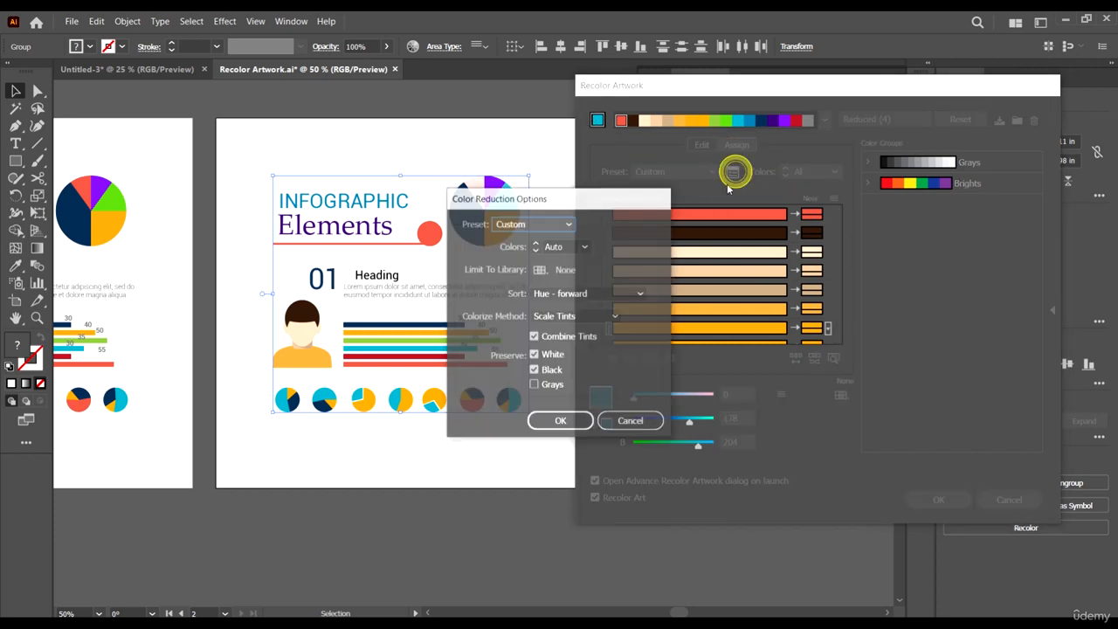
left_click(631, 421)
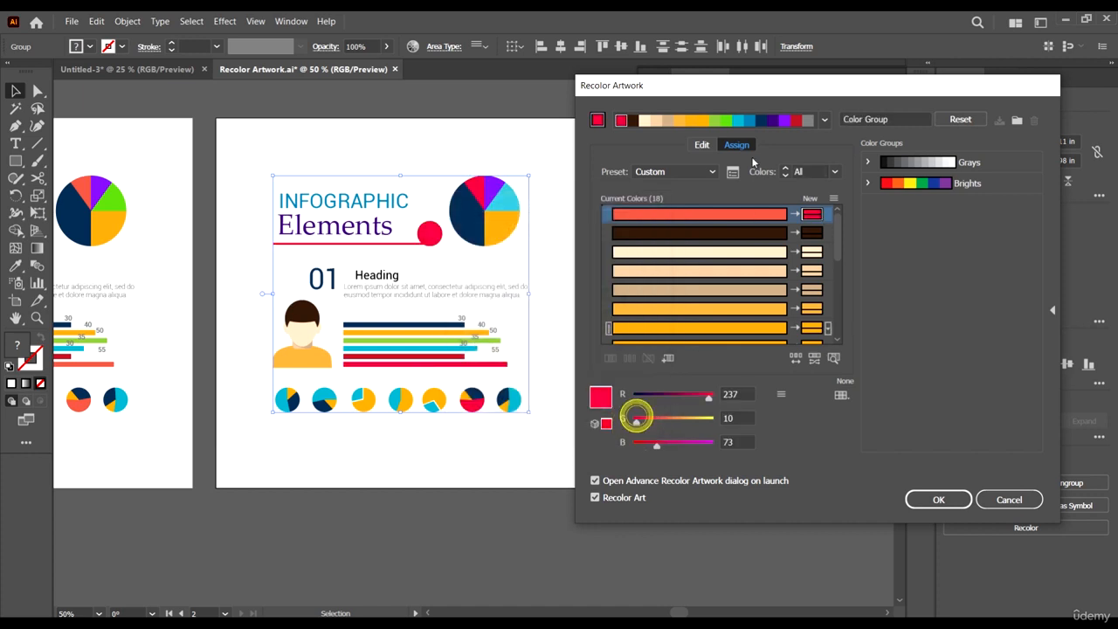
Recolor the infographic with the Color library preset, using the Baroque library from Art History
left_click(786, 214)
left_click(707, 172)
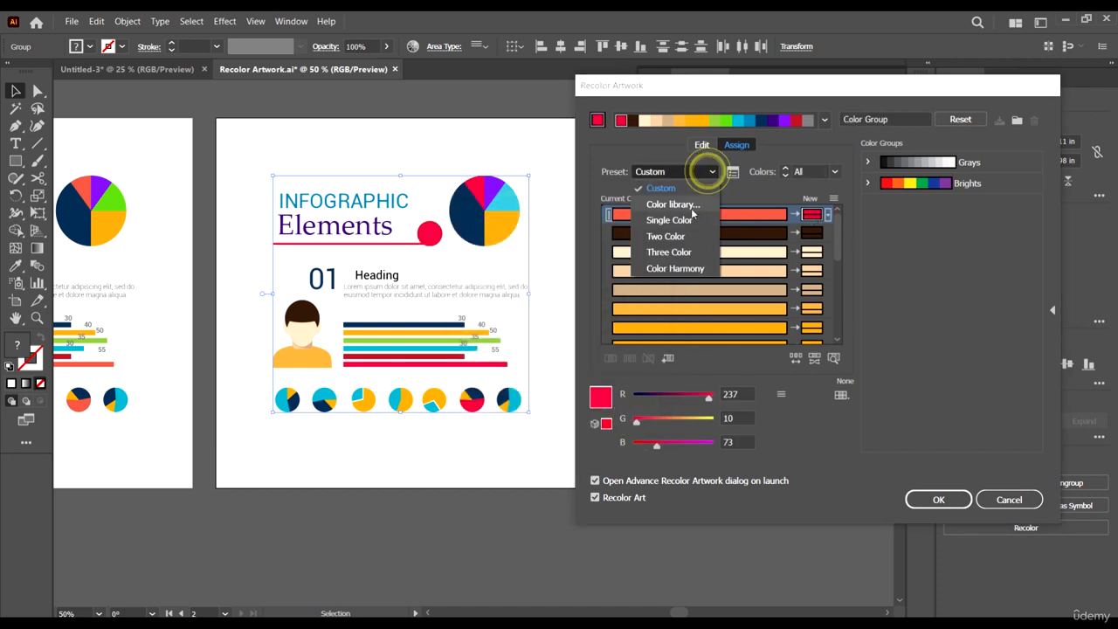
left_click(689, 206)
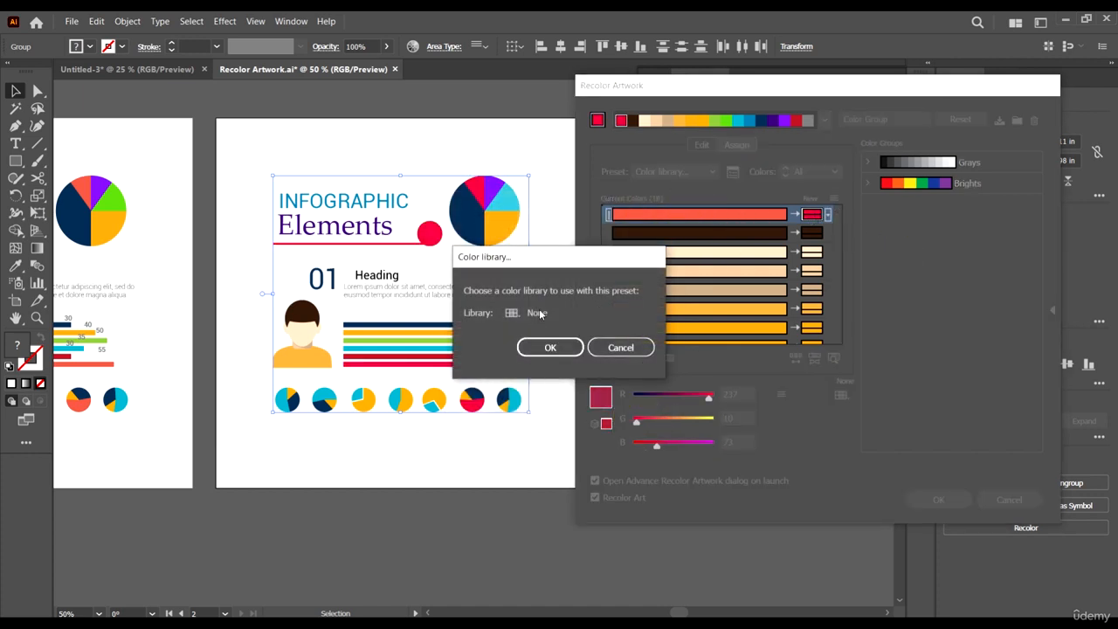
left_click(511, 312)
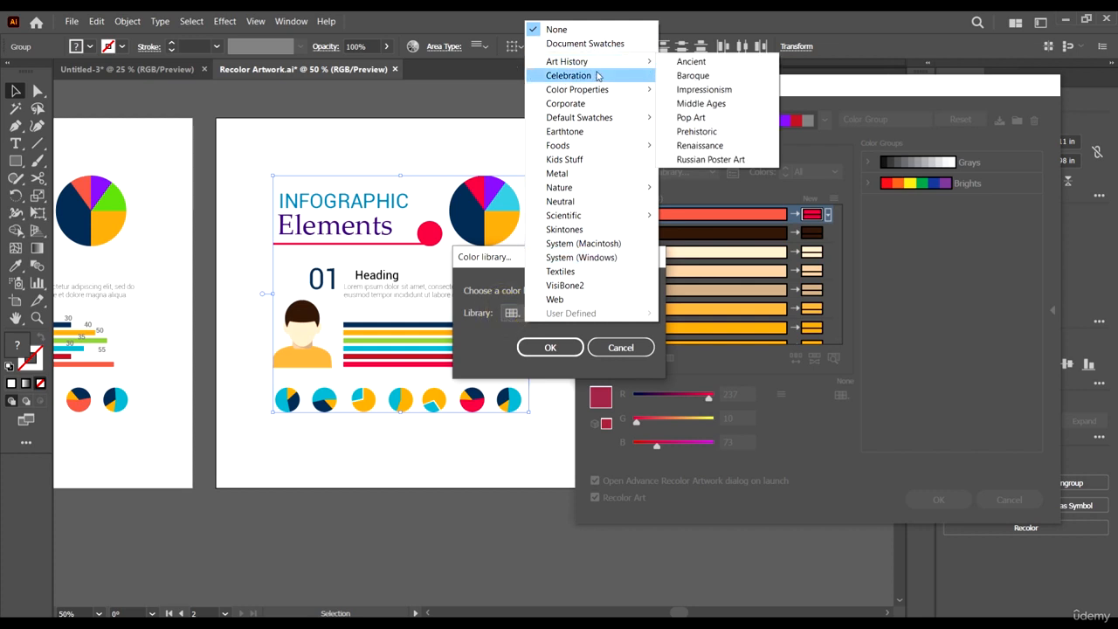
mouse_move(633, 91)
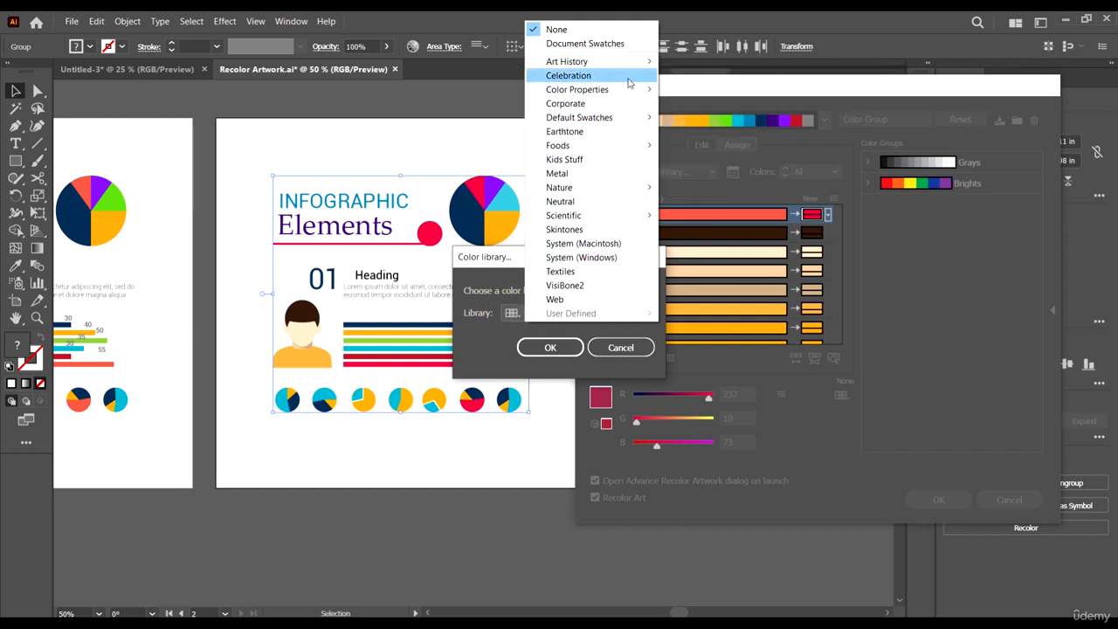
mouse_move(634, 62)
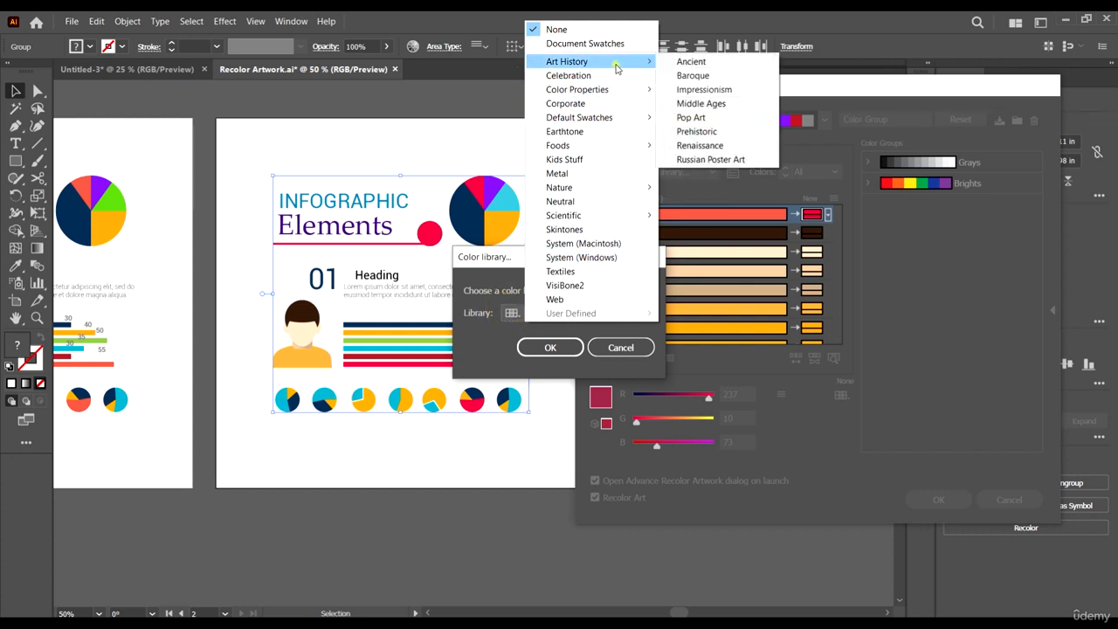
left_click(710, 76)
left_click(556, 348)
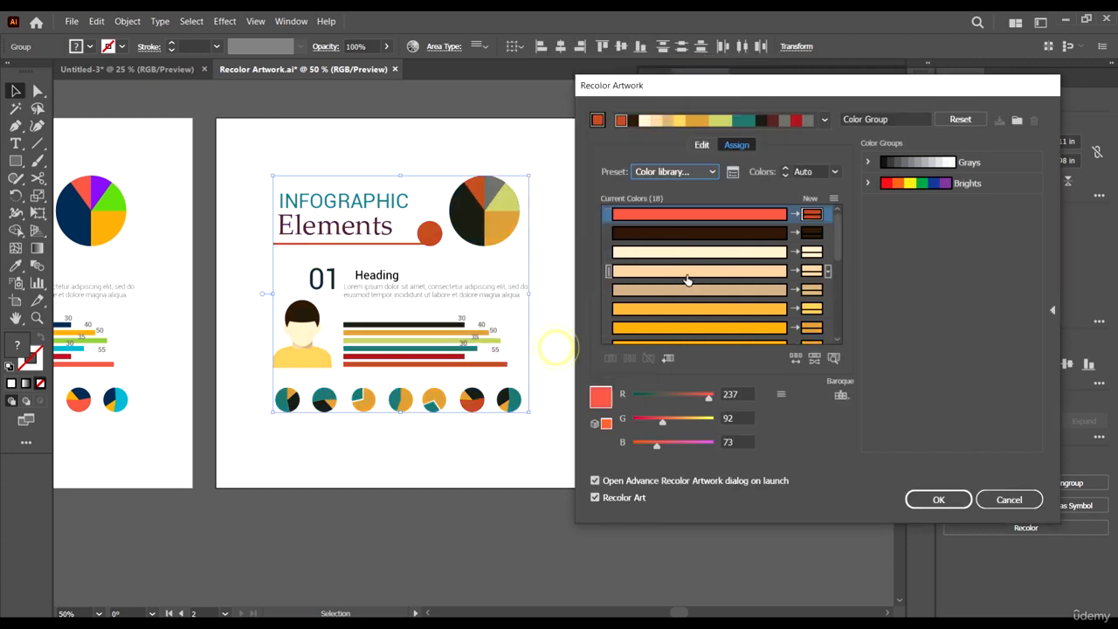
Reduce the infographic to one color with the Single Color preset, using the FOCOLTONE library
left_click(673, 173)
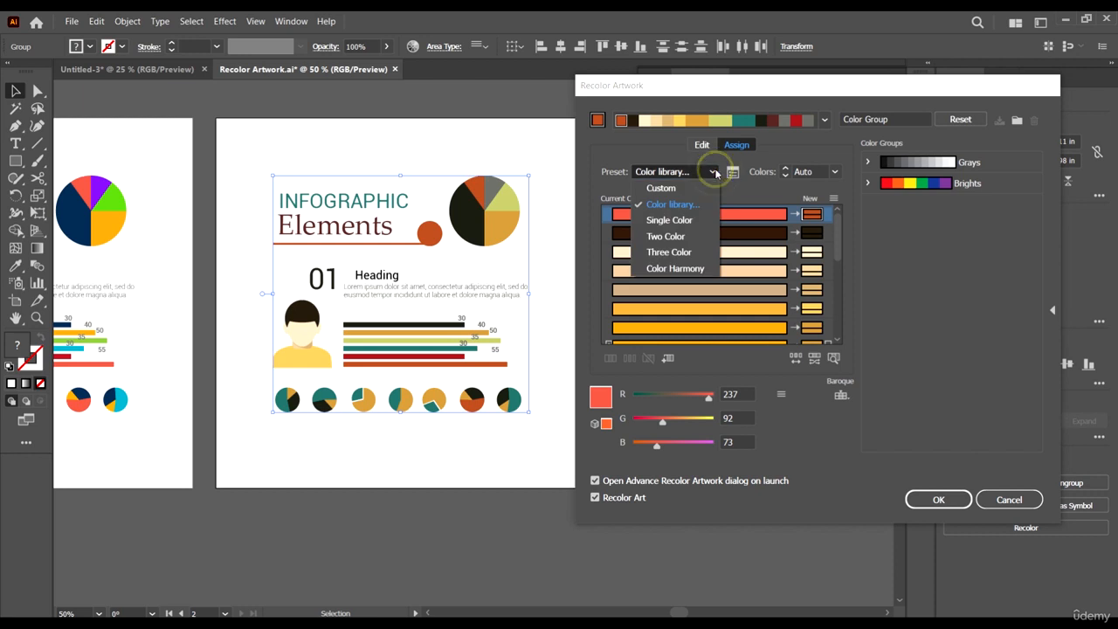
left_click(688, 221)
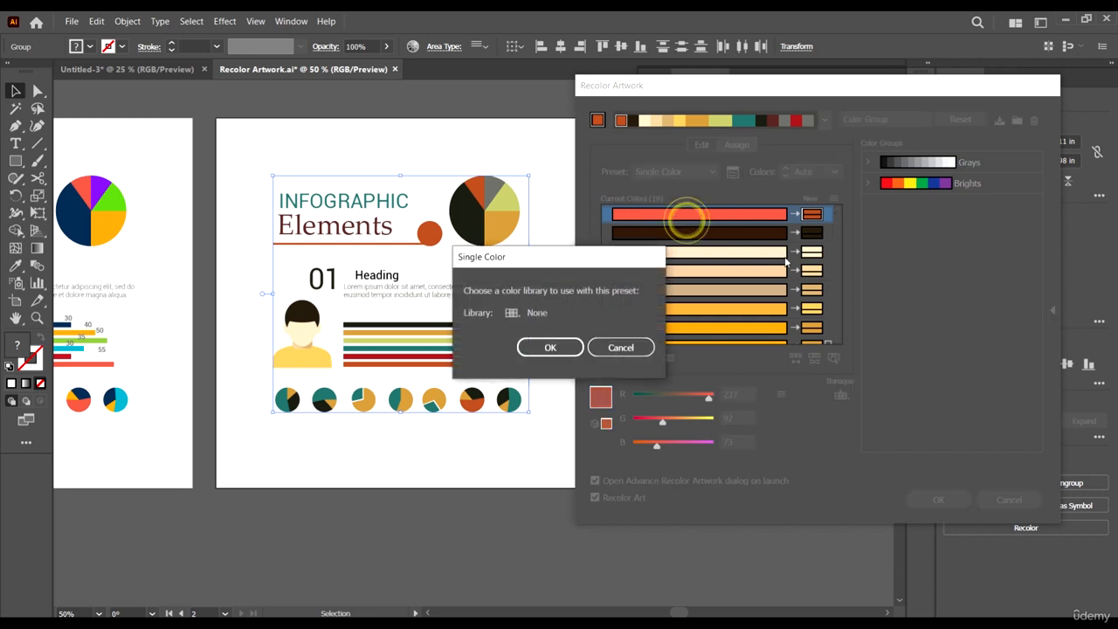
left_click(517, 315)
left_click(577, 297)
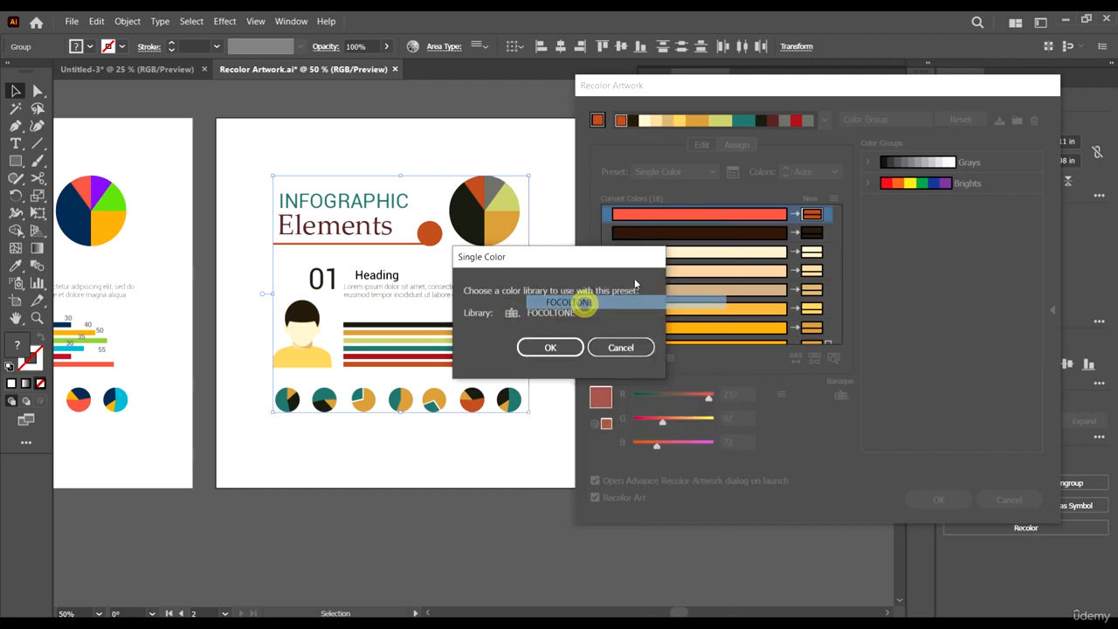
left_click(553, 348)
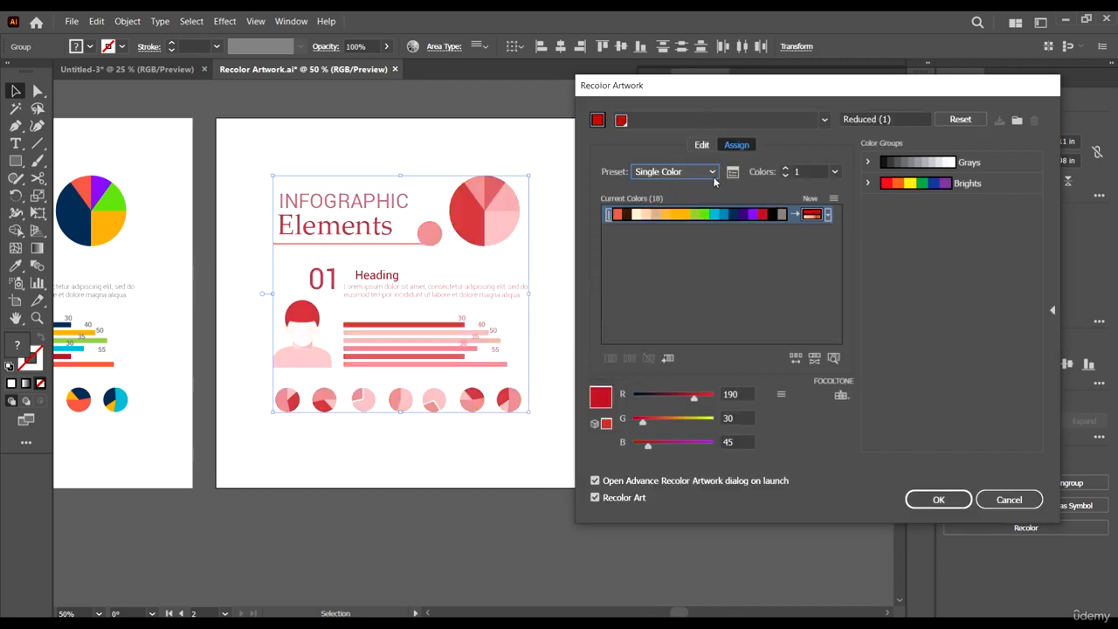
Recolor the infographic with the Two Color preset, using the PANTONE+ Color Bridge Uncoated library
left_click(714, 174)
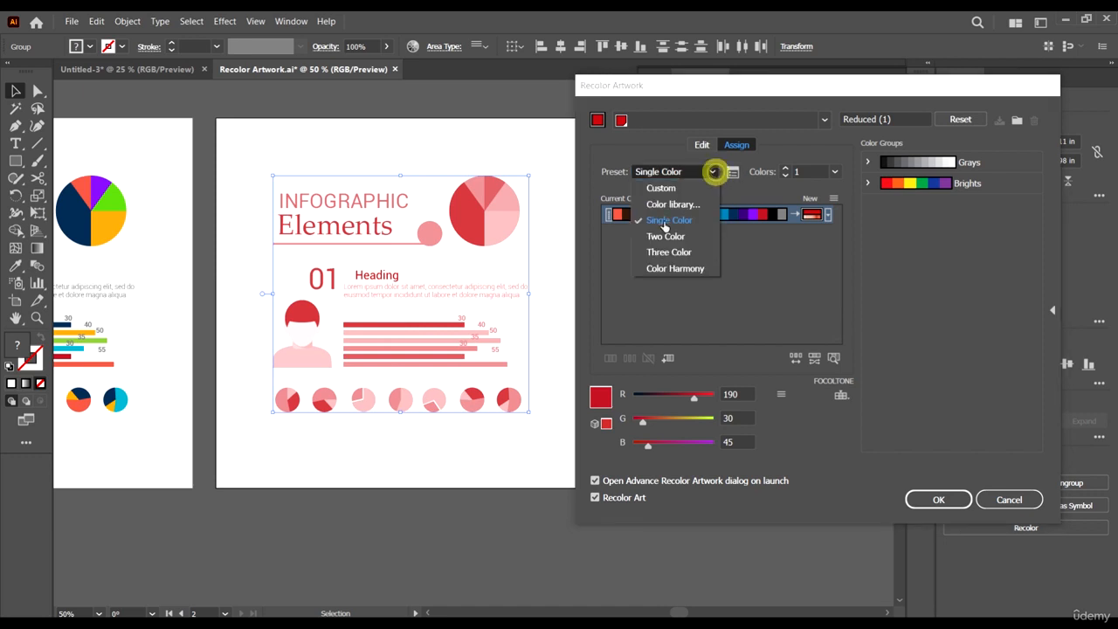
left_click(679, 238)
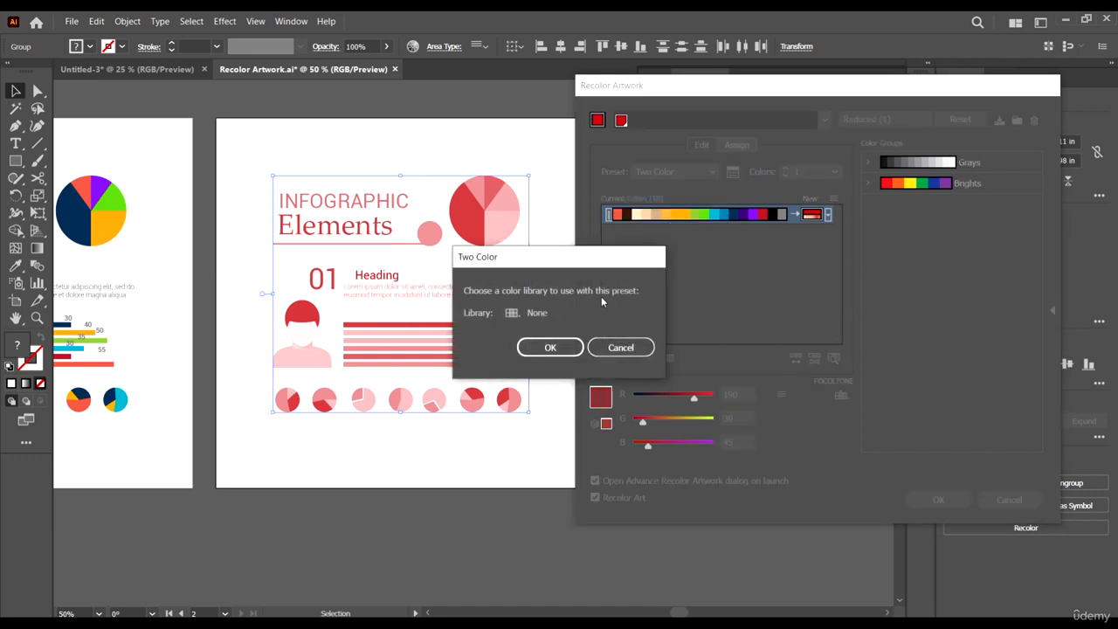
left_click(511, 313)
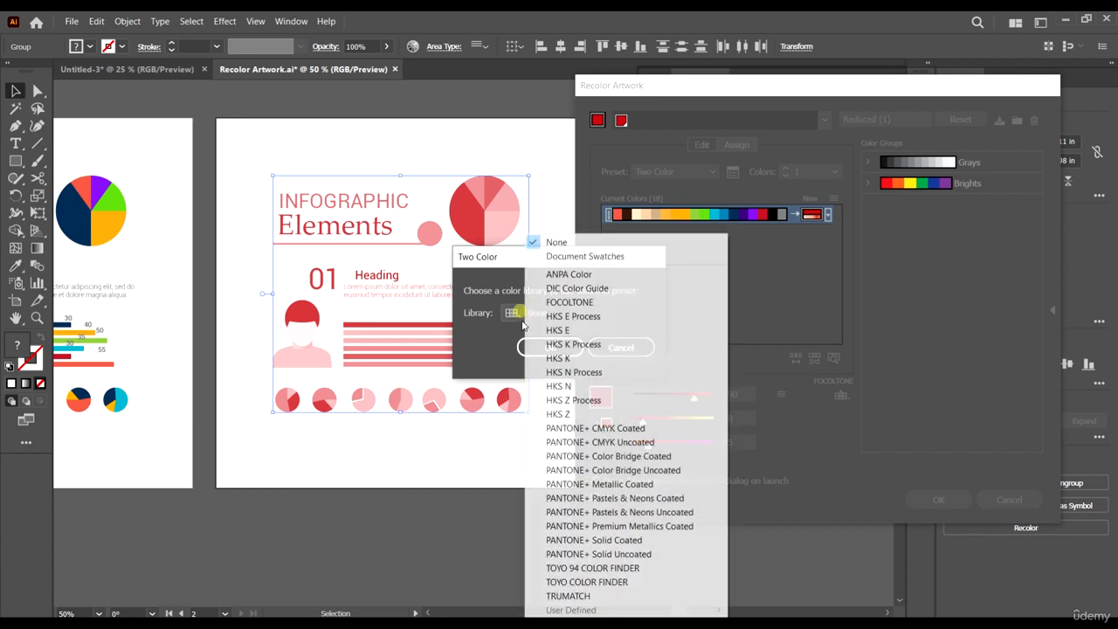
left_click(623, 470)
left_click(559, 350)
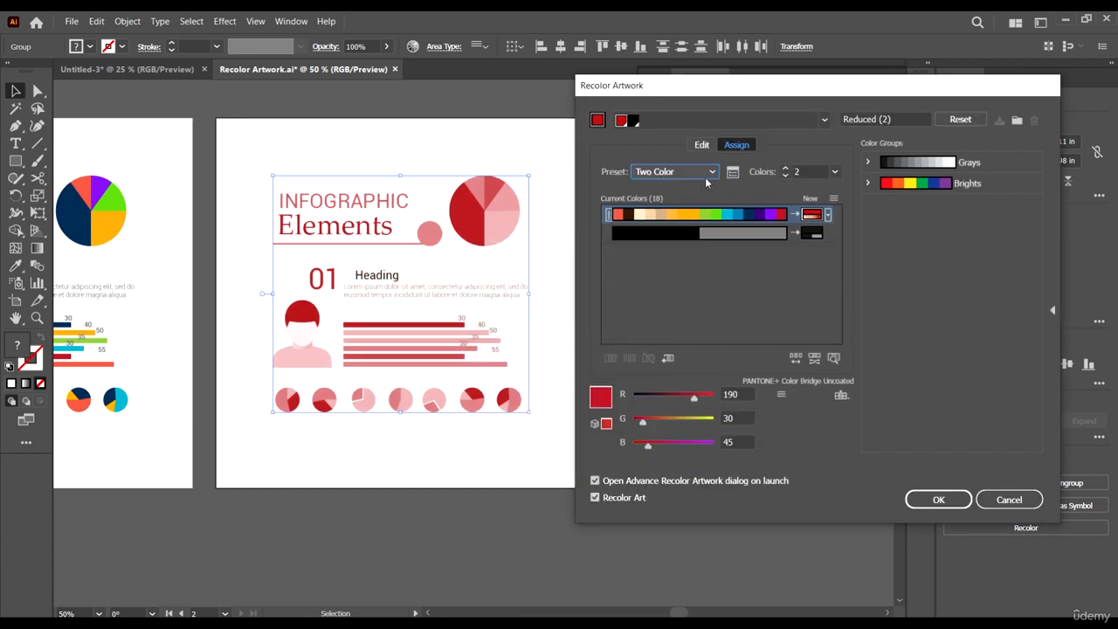
Apply the Three Color preset with the PANTONE+ Premium Metallics Coated library, and change the preset to Color Harmony
left_click(705, 175)
left_click(686, 252)
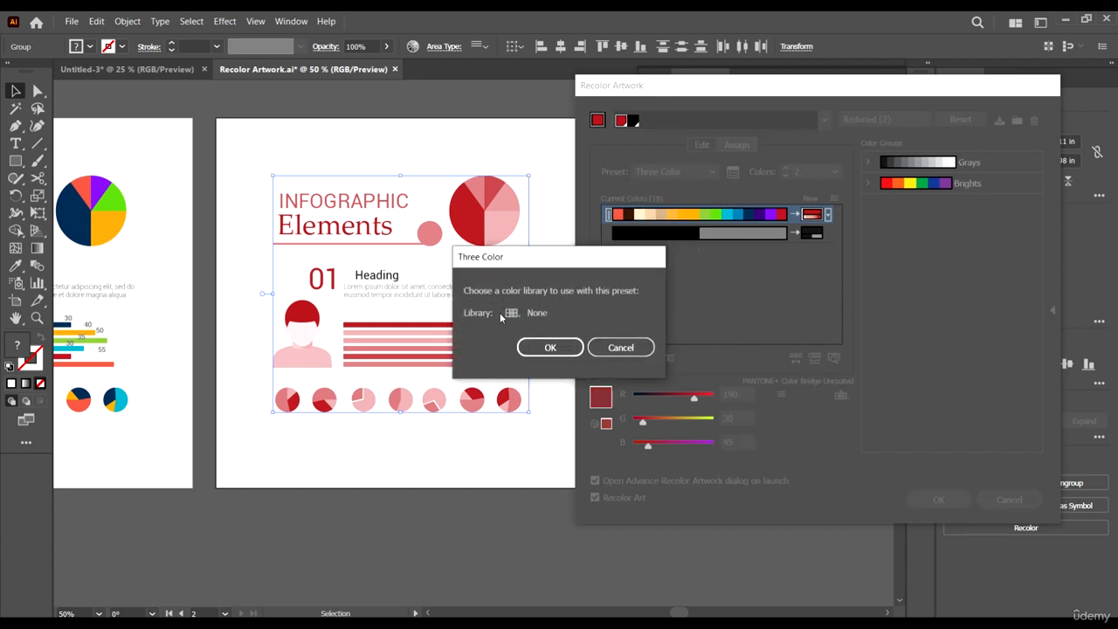
left_click(507, 313)
left_click(611, 525)
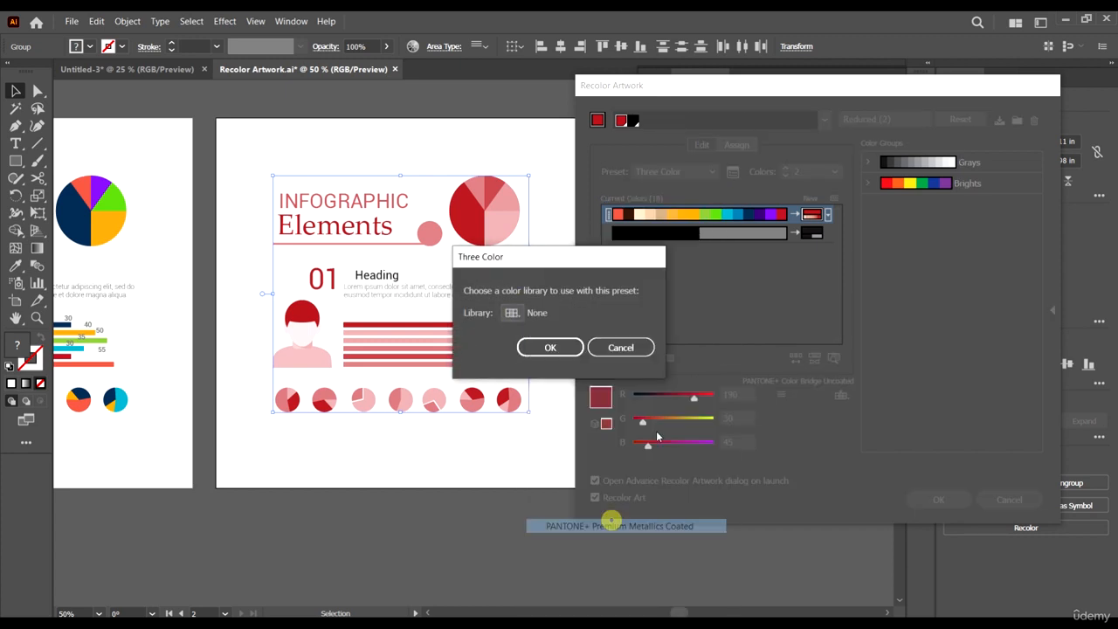
left_click(550, 349)
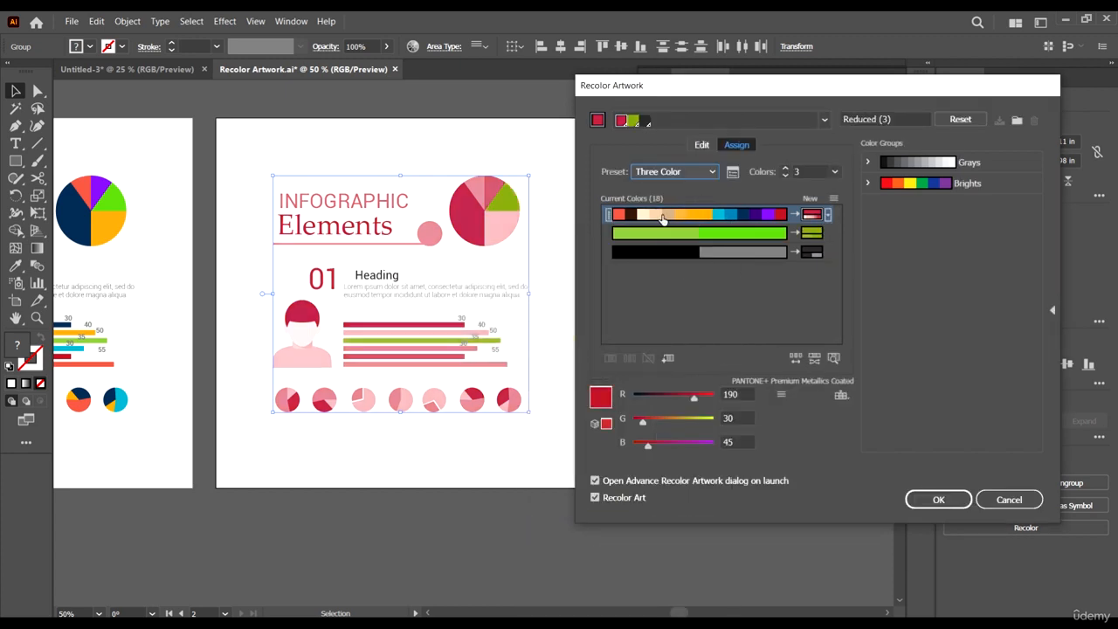
left_click(690, 175)
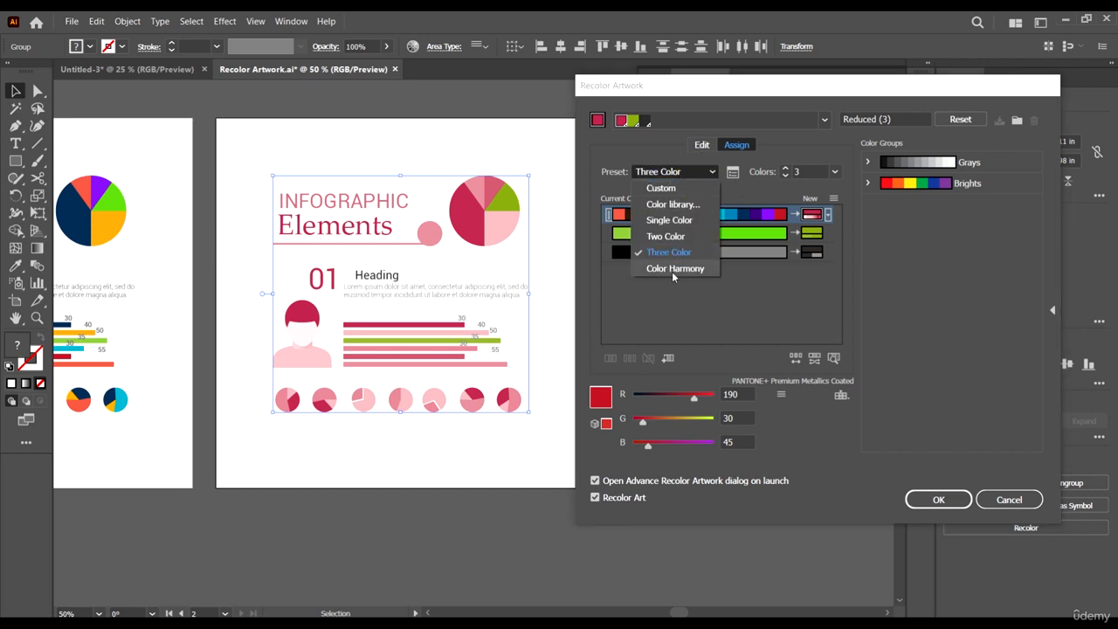
left_click(671, 271)
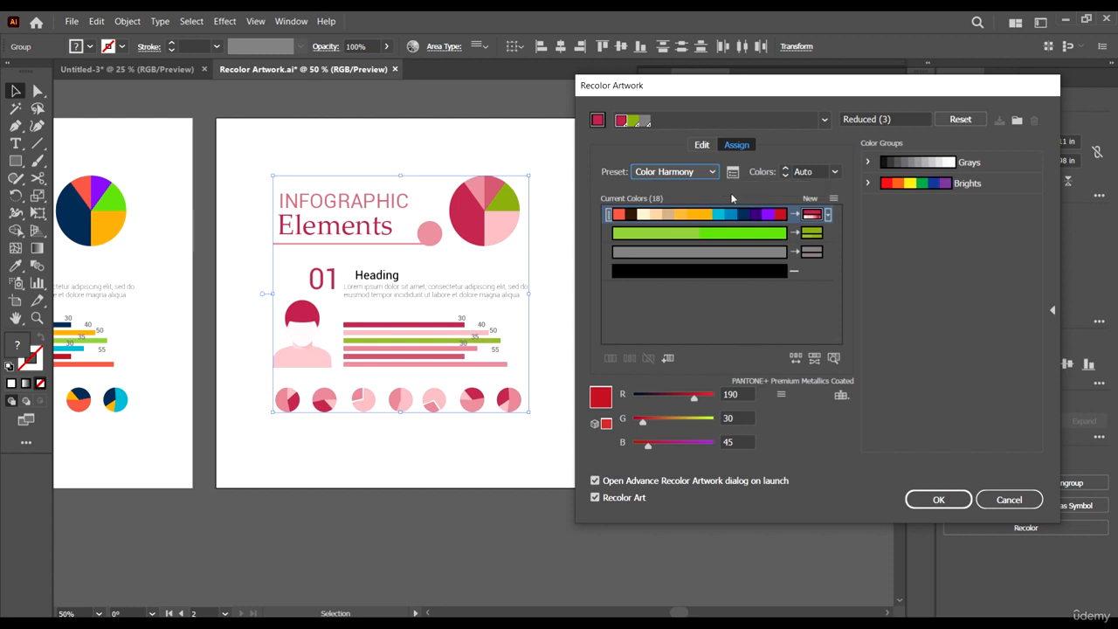
Recolor the infographic with the Color library preset, using the Pop Art library from Art History
left_click(715, 172)
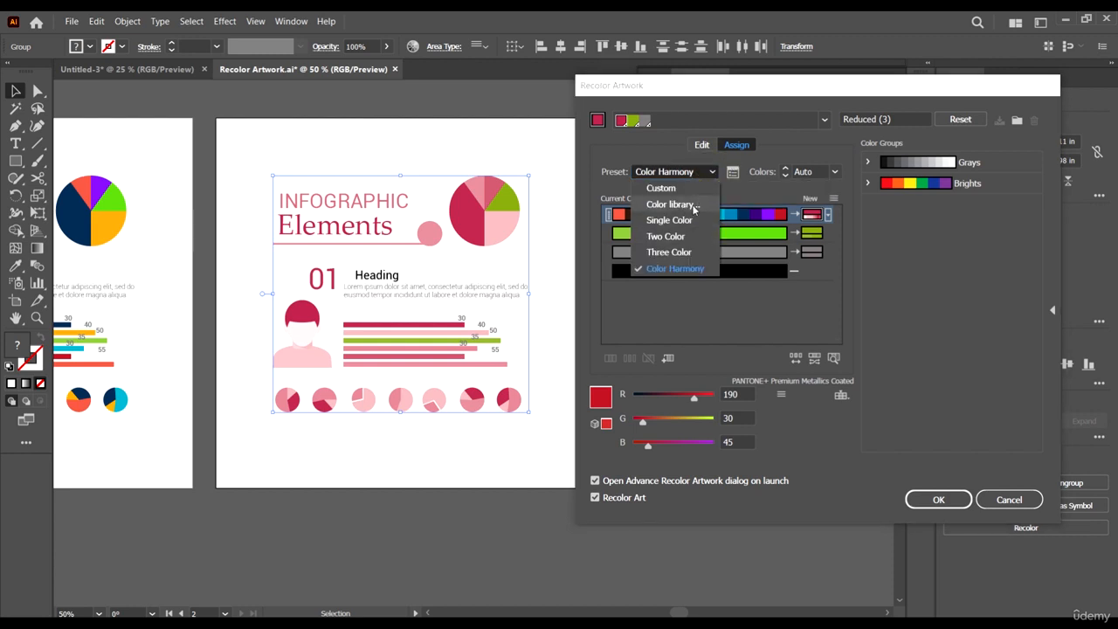
left_click(696, 207)
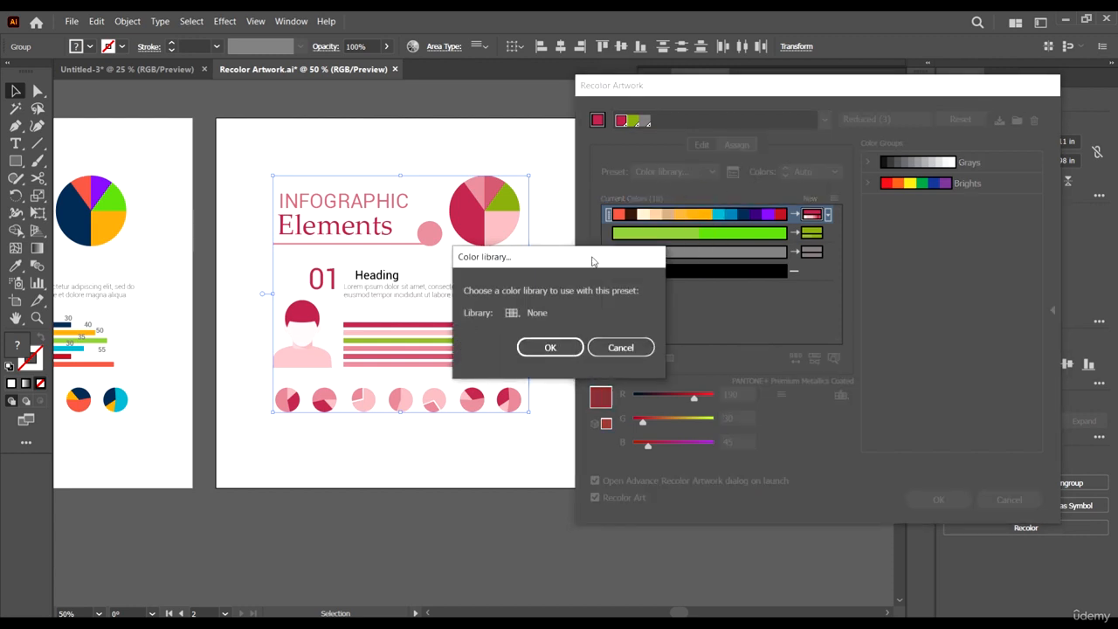
left_click(506, 313)
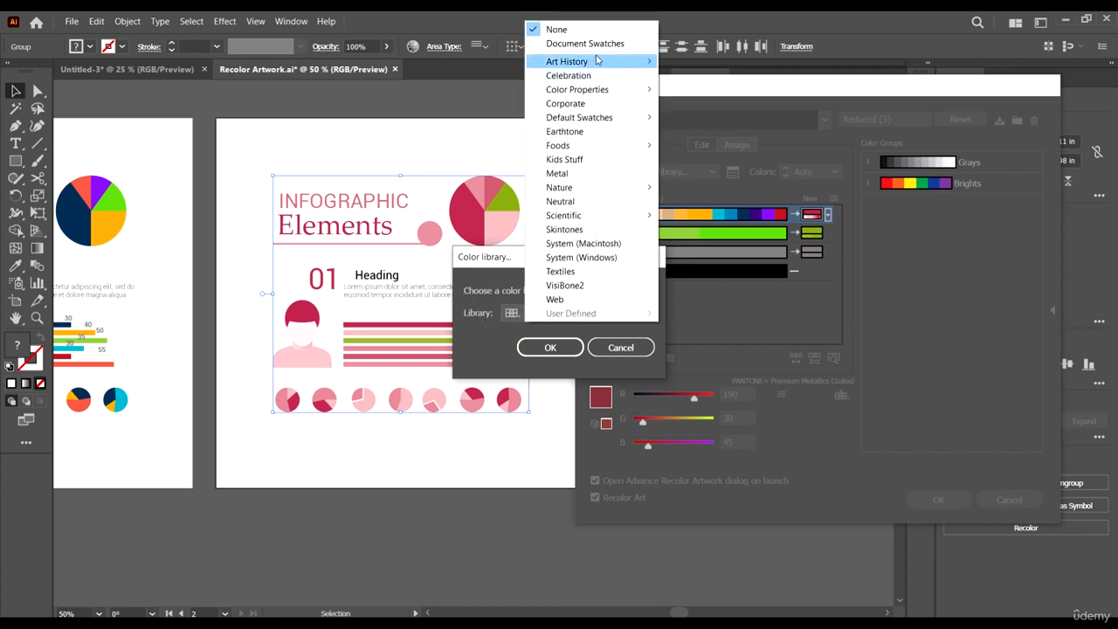
left_click(597, 60)
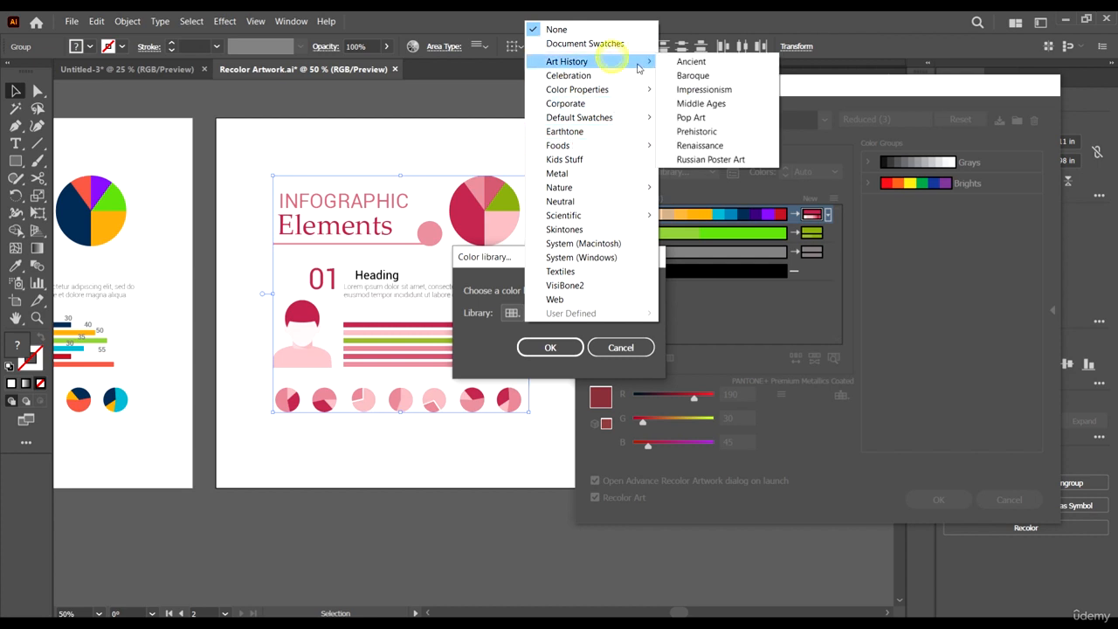
mouse_move(634, 66)
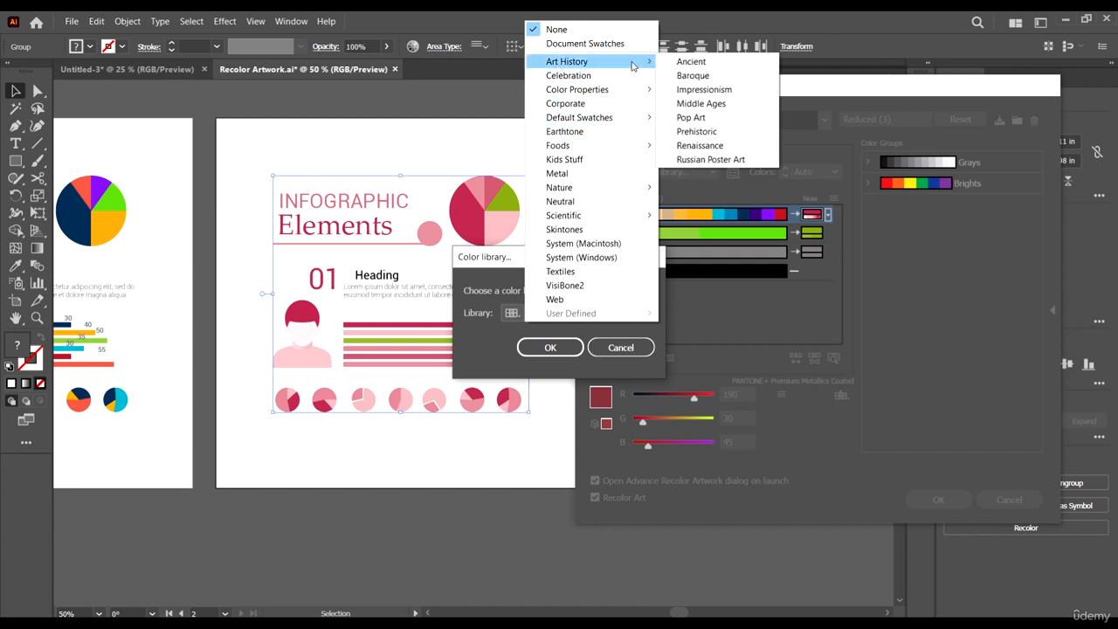
left_click(700, 119)
left_click(550, 346)
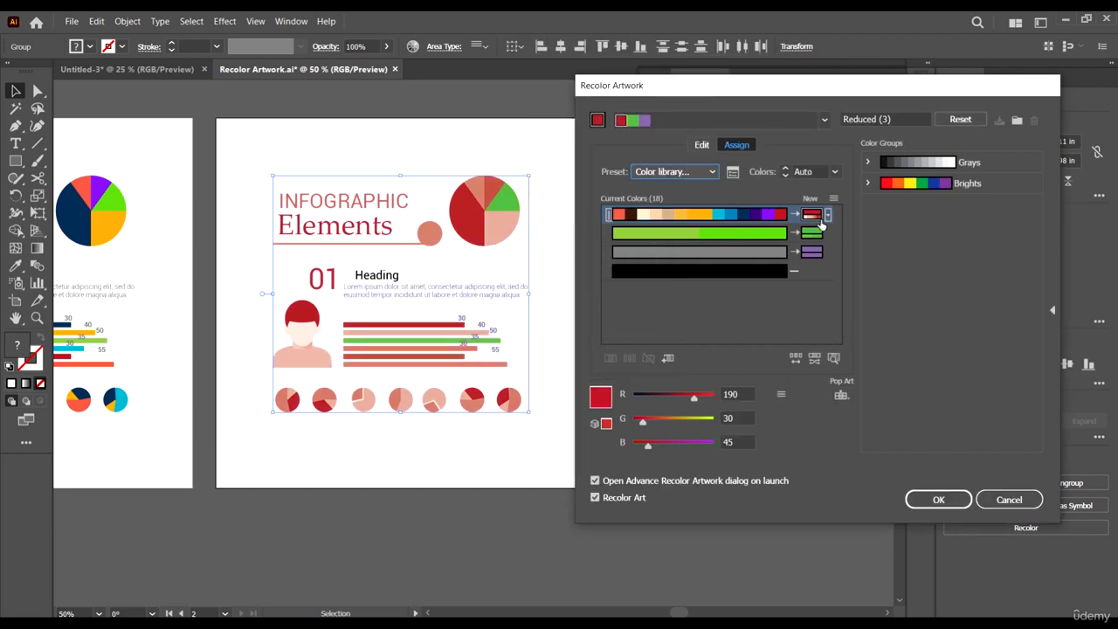
Keep the current preset and set the number of recolor colors to All
left_click(715, 173)
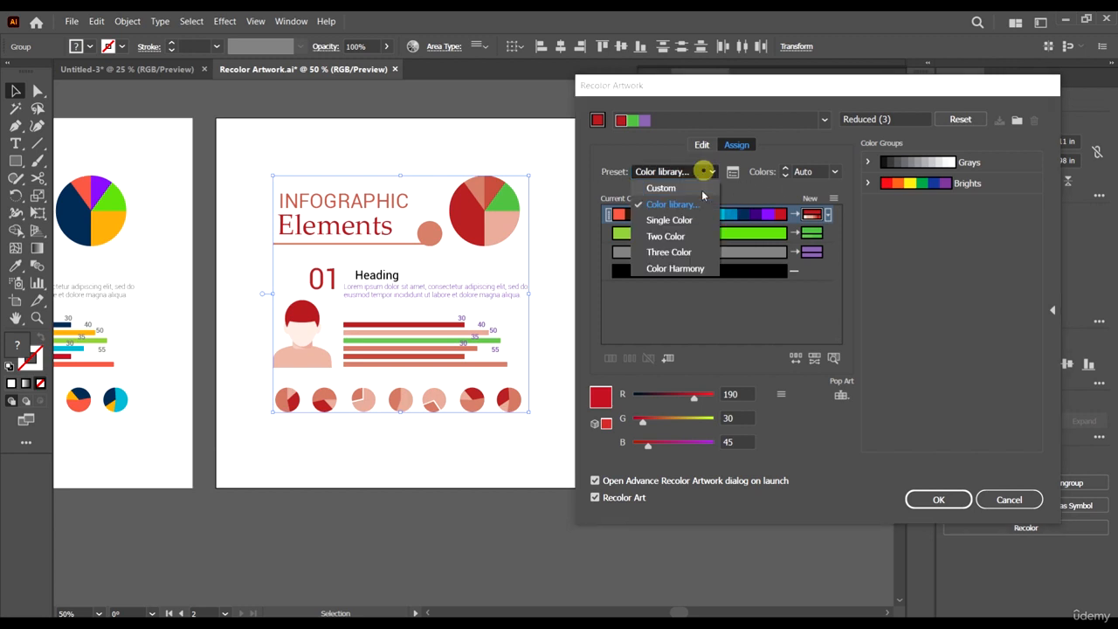
left_click(905, 214)
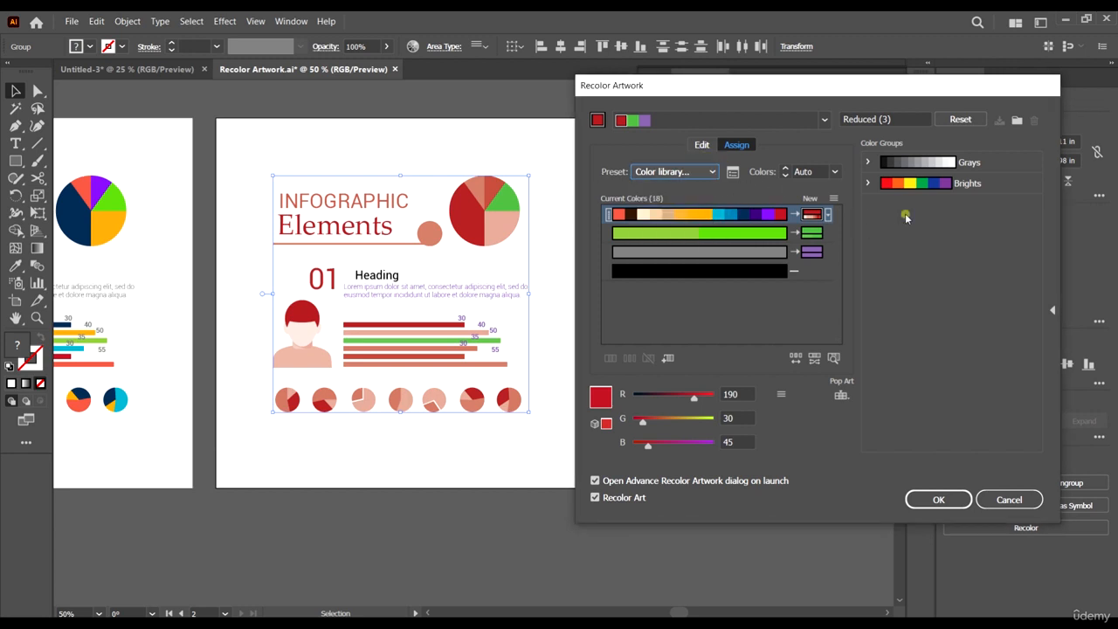
left_click(835, 172)
left_click(849, 283)
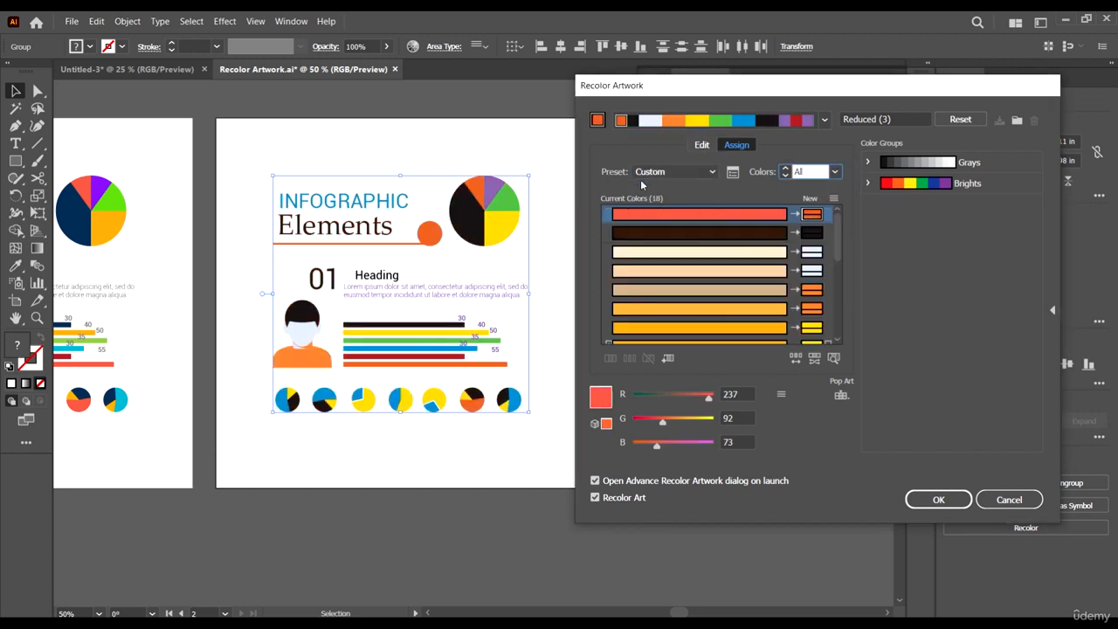
Switch the infographic back to the Baroque library from Art History with the Color library preset
left_click(674, 172)
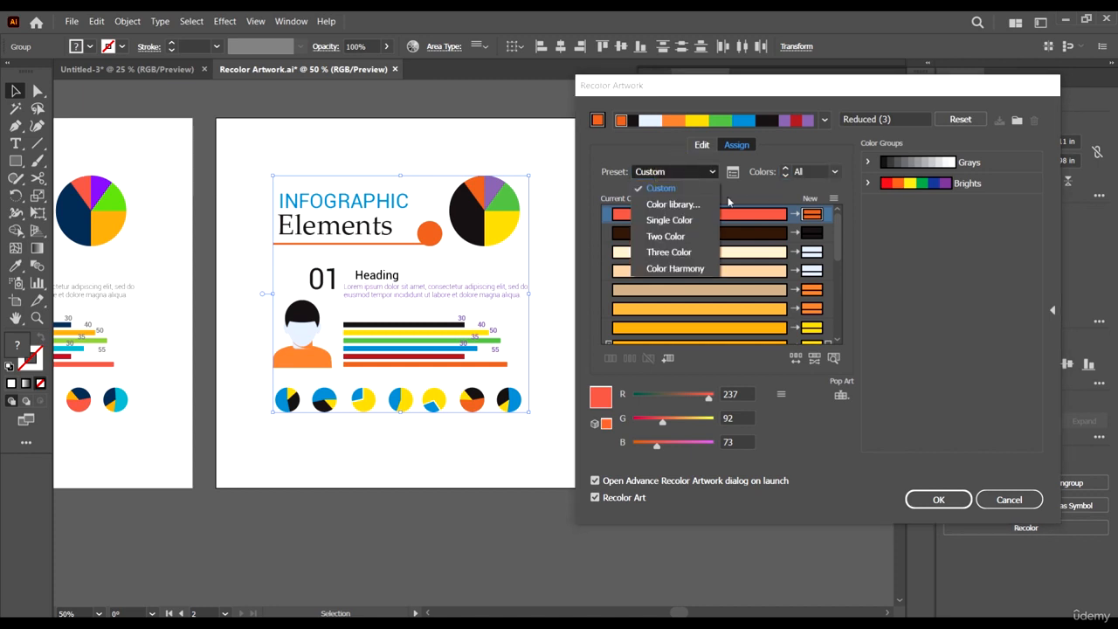
left_click(679, 204)
left_click(516, 313)
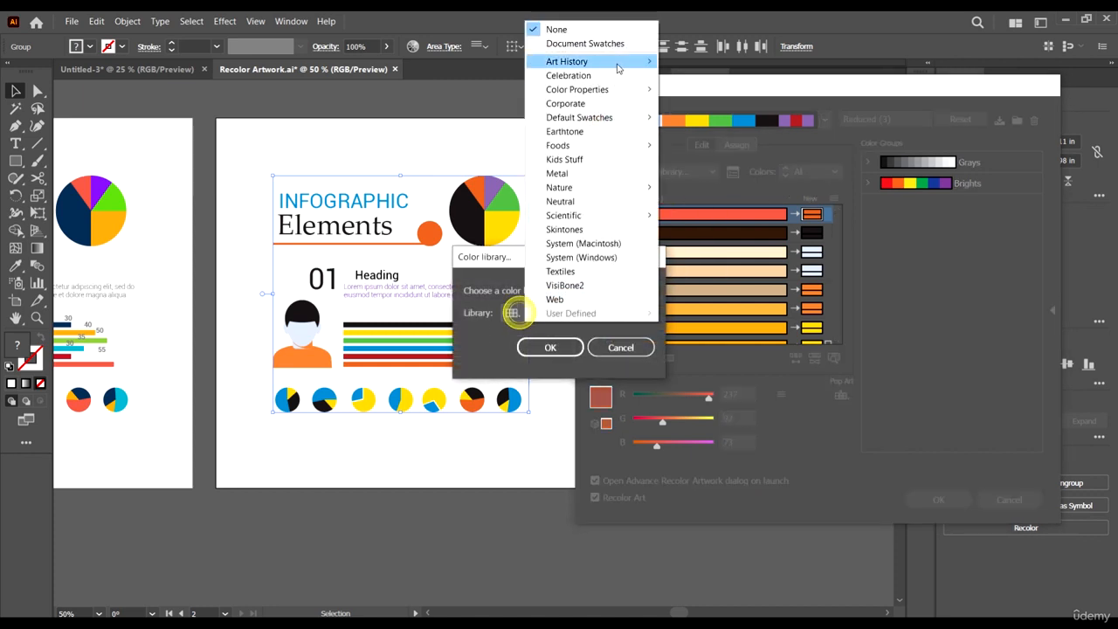
mouse_move(610, 65)
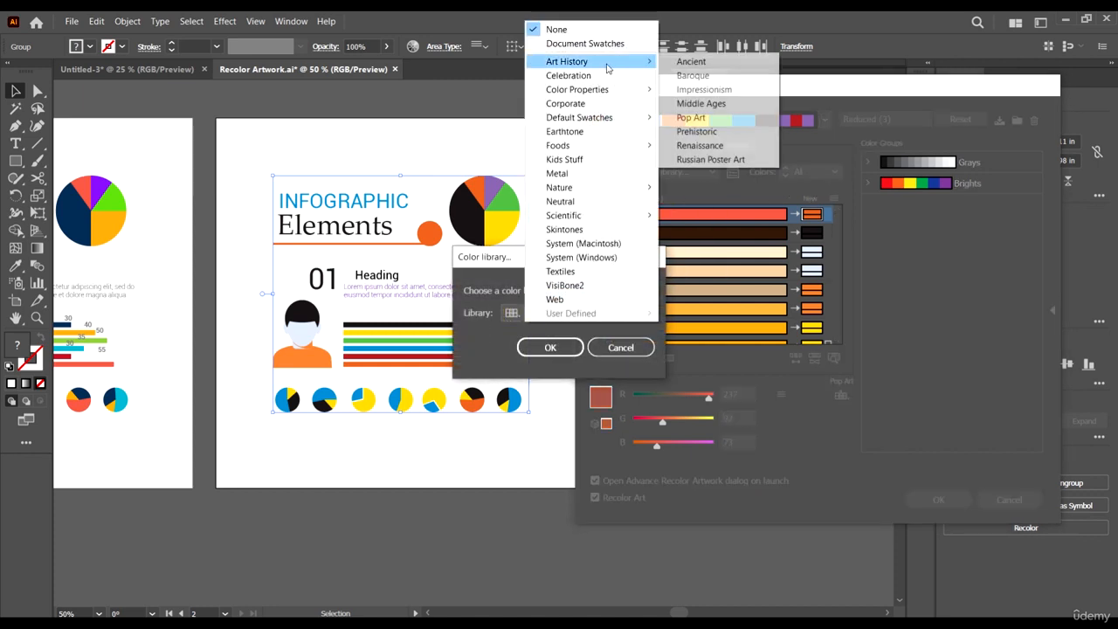
left_click(738, 76)
left_click(548, 347)
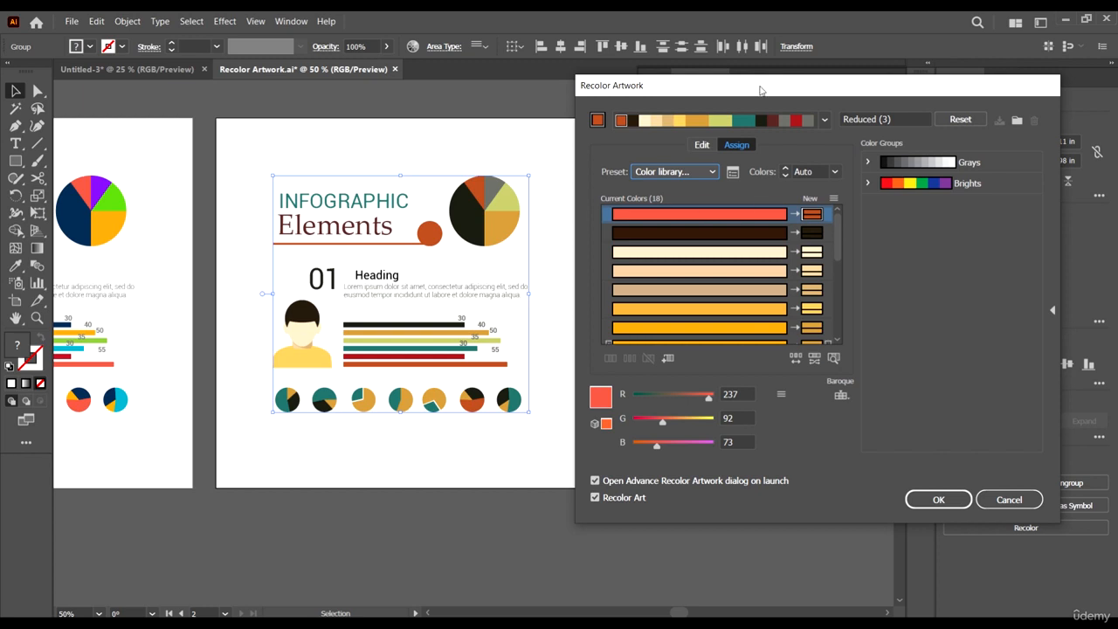
Move the Recolor Artwork dialog clear of the artboard and show the infographic's colors on the editable color wheel
mouse_move(761, 90)
left_mouse_down()
mouse_move(679, 102)
mouse_move(752, 108)
left_mouse_up()
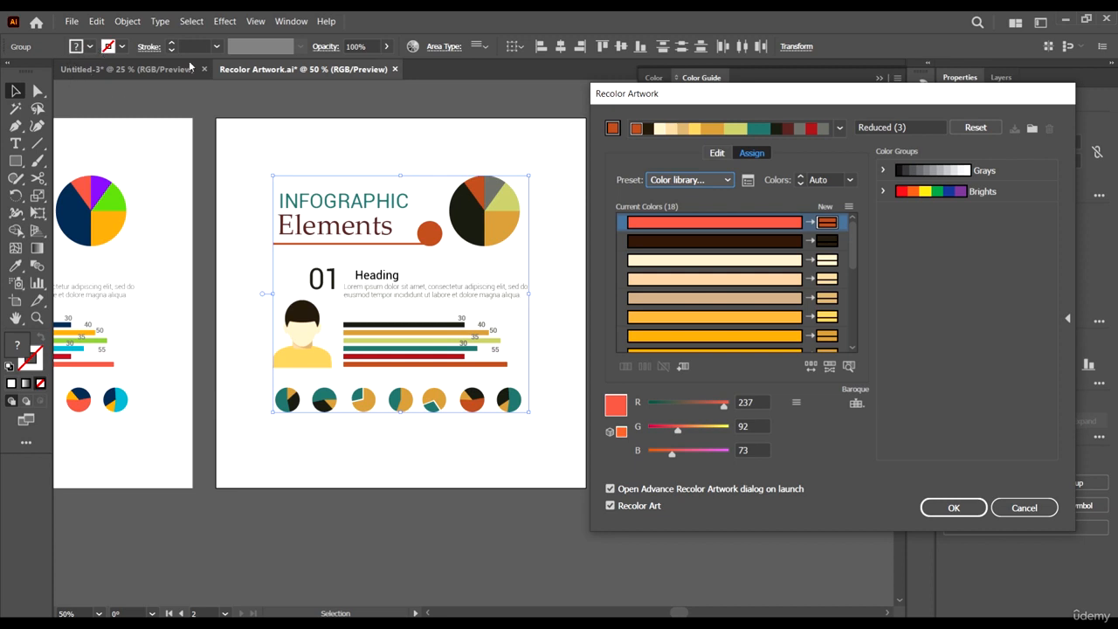
left_click_drag(862, 102, 891, 110)
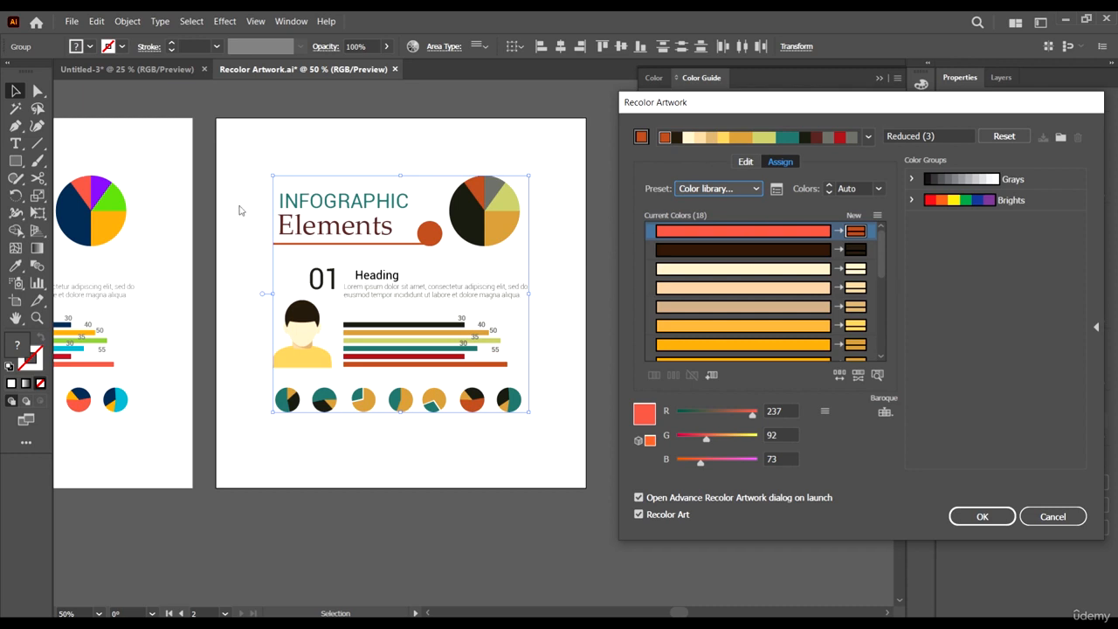
left_click(745, 161)
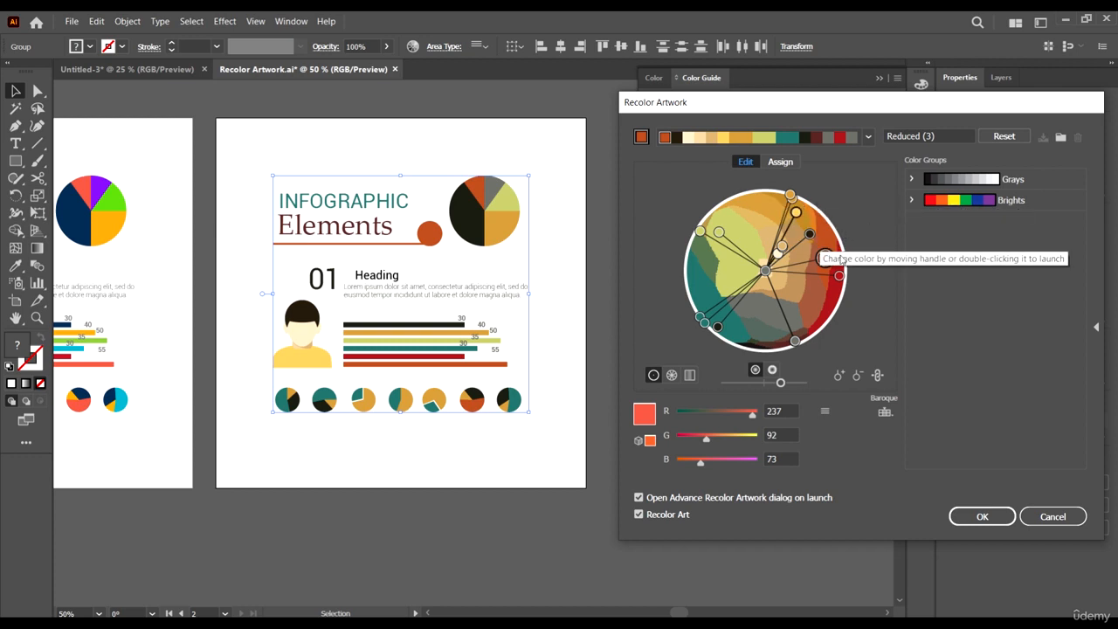
Show the color assignments and highlight in the infographic where the dark brown, cream, peach and light orange colors are used
left_click(781, 162)
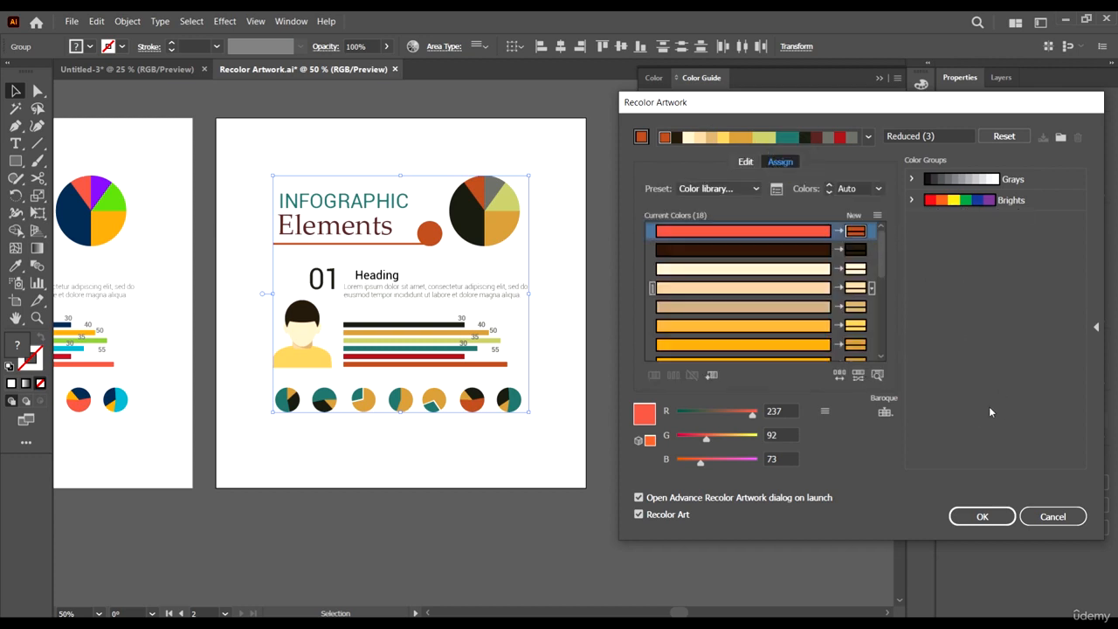
left_click_drag(878, 104, 847, 87)
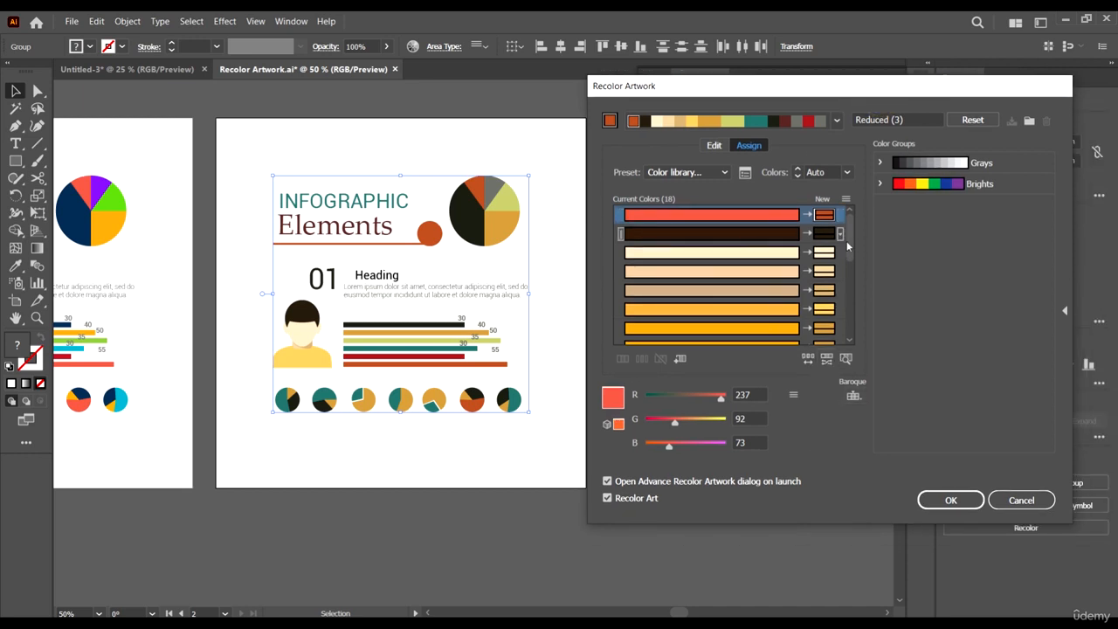
left_click(846, 359)
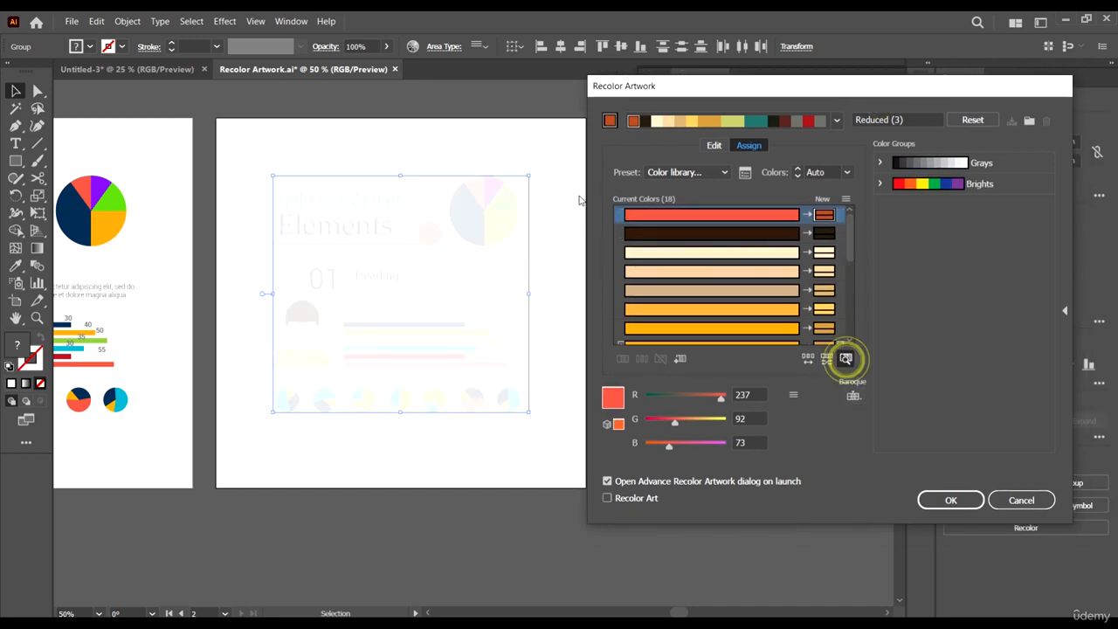
left_click(742, 233)
left_click(760, 252)
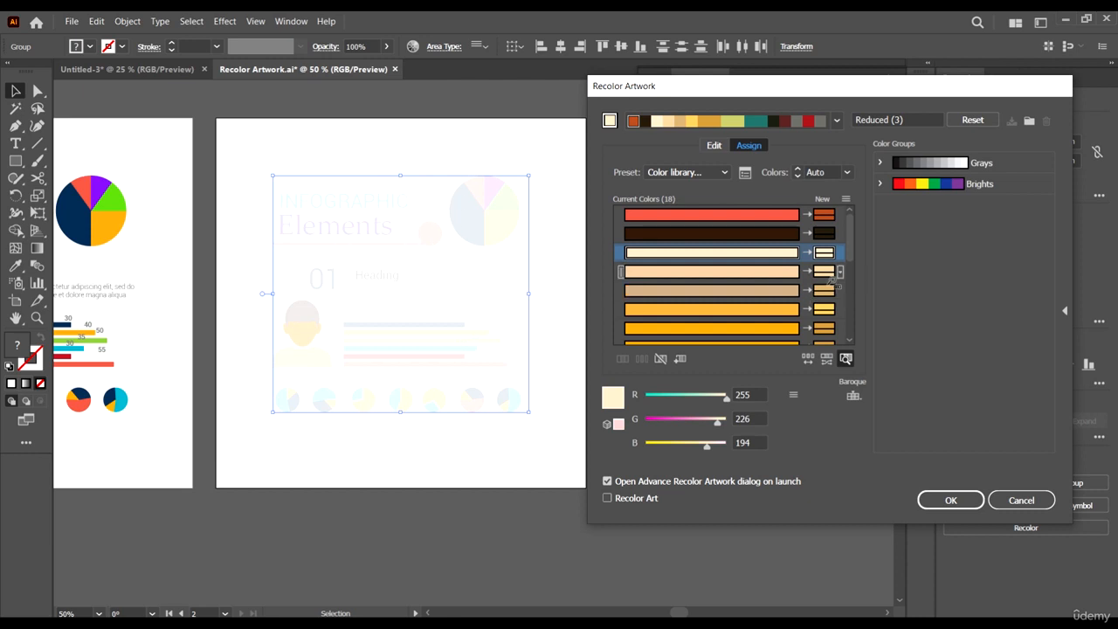
left_click(765, 272)
left_click(766, 309)
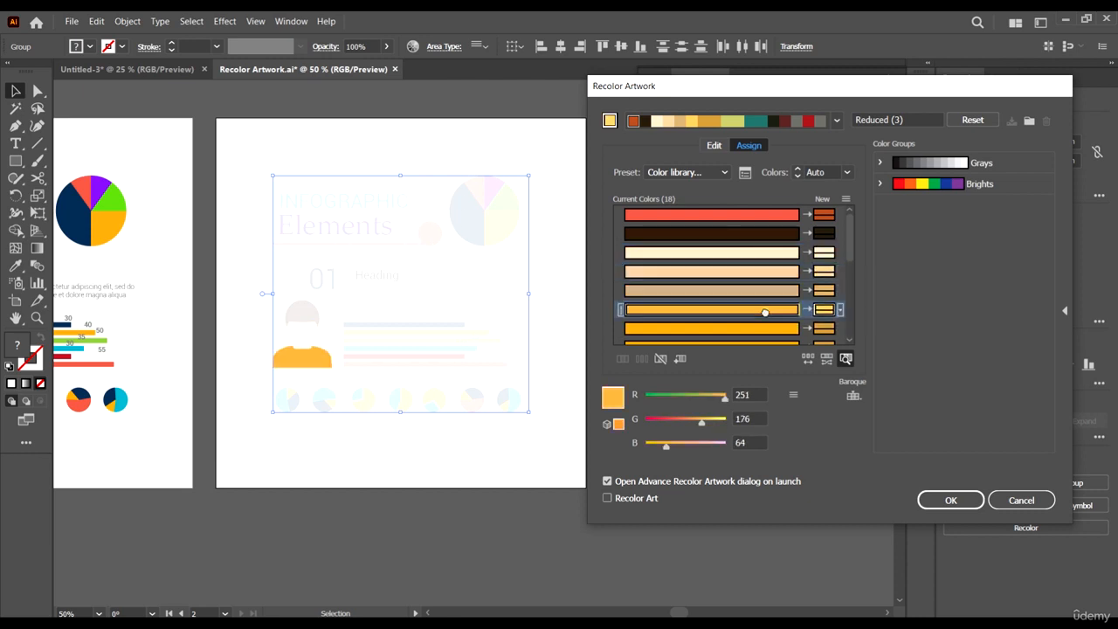
Highlight in the infographic where the amber and green original colors are used
left_click(754, 327)
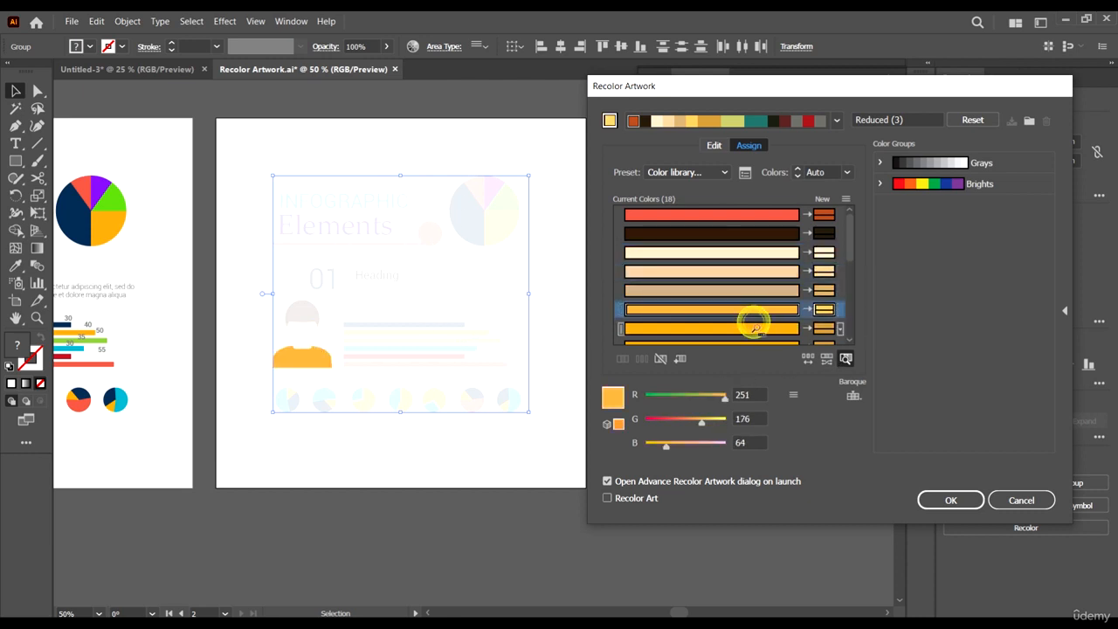
scroll(754, 325, "down", 2)
left_click(742, 308)
left_click(742, 290)
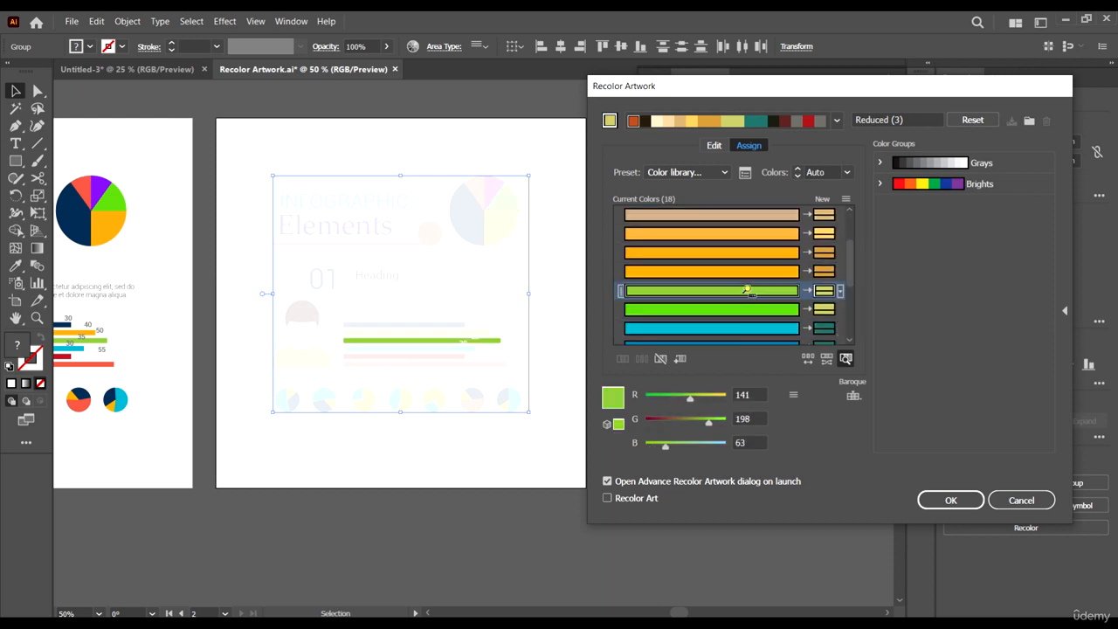
left_click(747, 271)
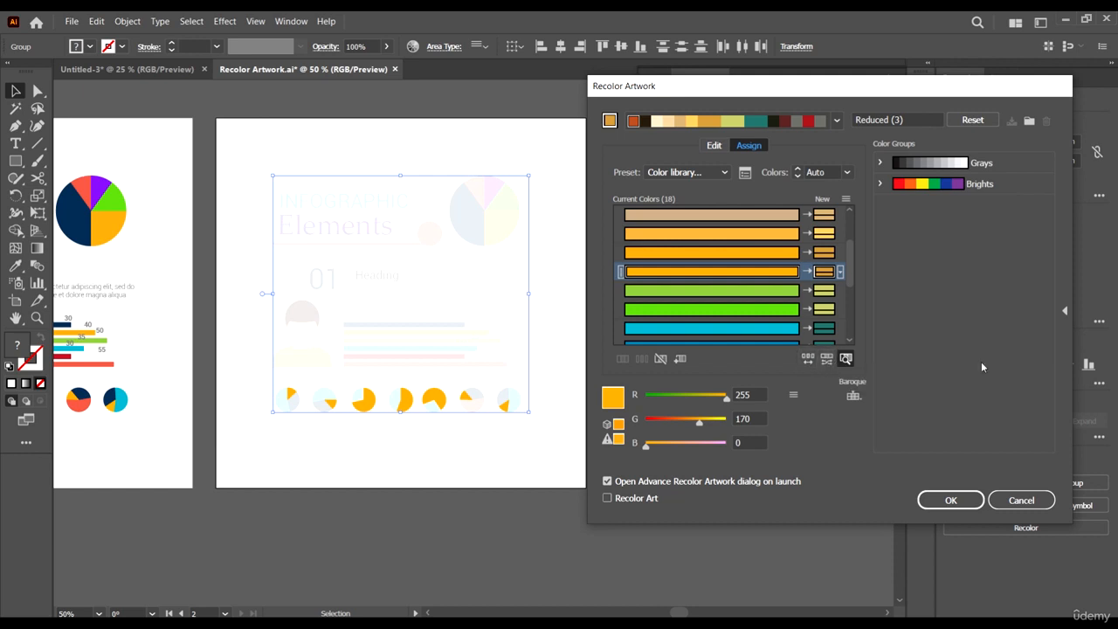
Turn off the color highlighting and repeatedly change the order of the new Baroque colors at random
left_click(806, 359)
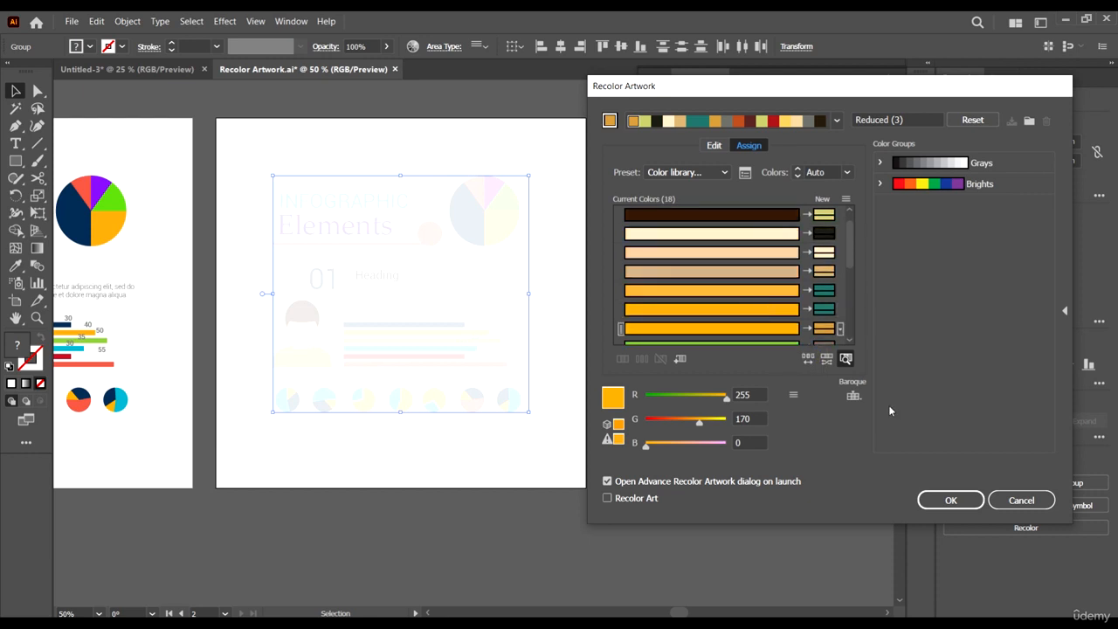
left_click(846, 357)
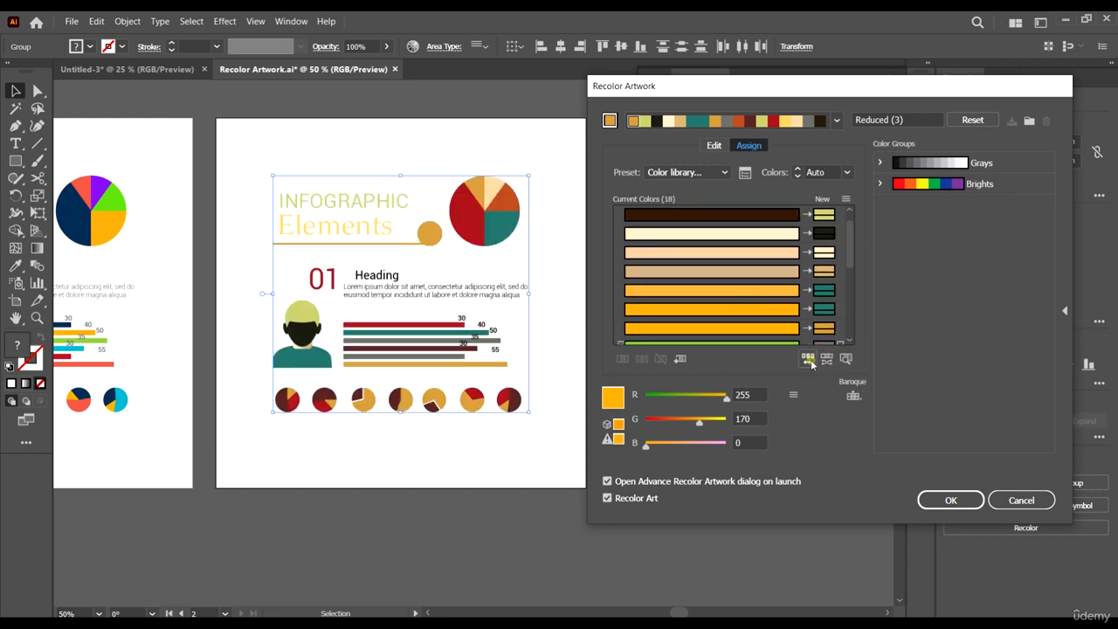
left_click(808, 359)
left_click(808, 359)
left_click(808, 359)
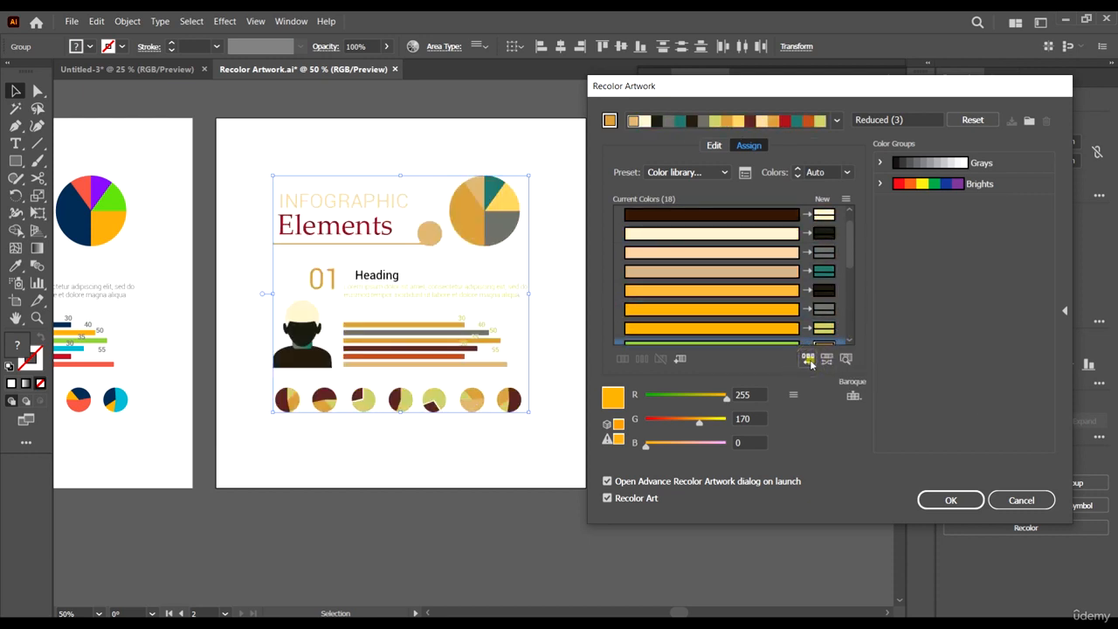
left_click(808, 359)
left_click(808, 359)
left_click(809, 359)
left_click(808, 359)
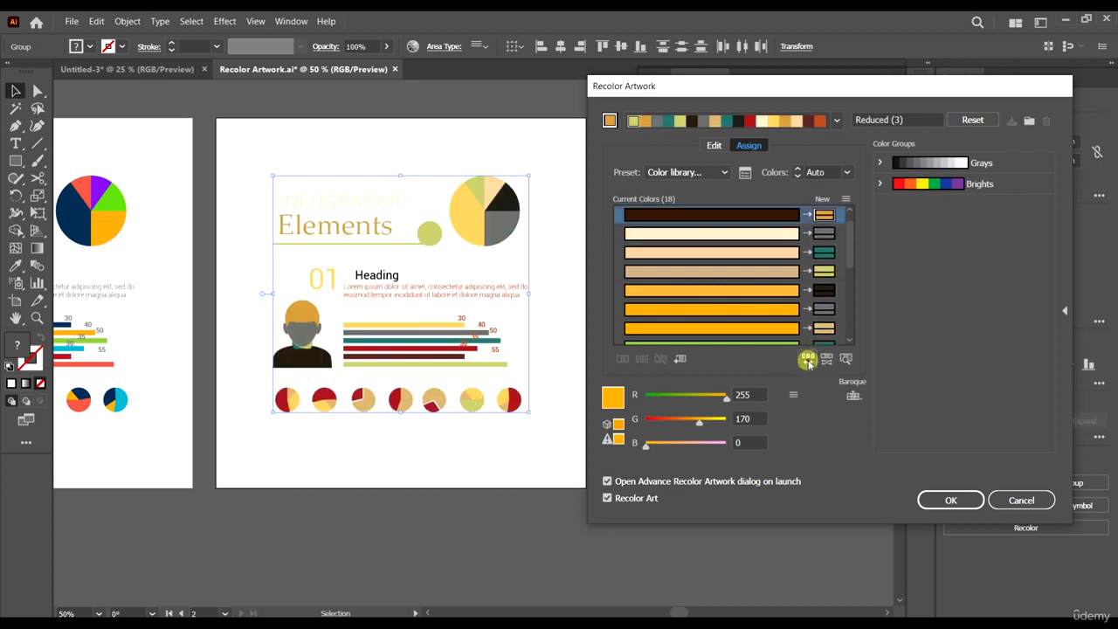
left_click(809, 359)
left_click(808, 359)
left_click(808, 359)
left_click(808, 359)
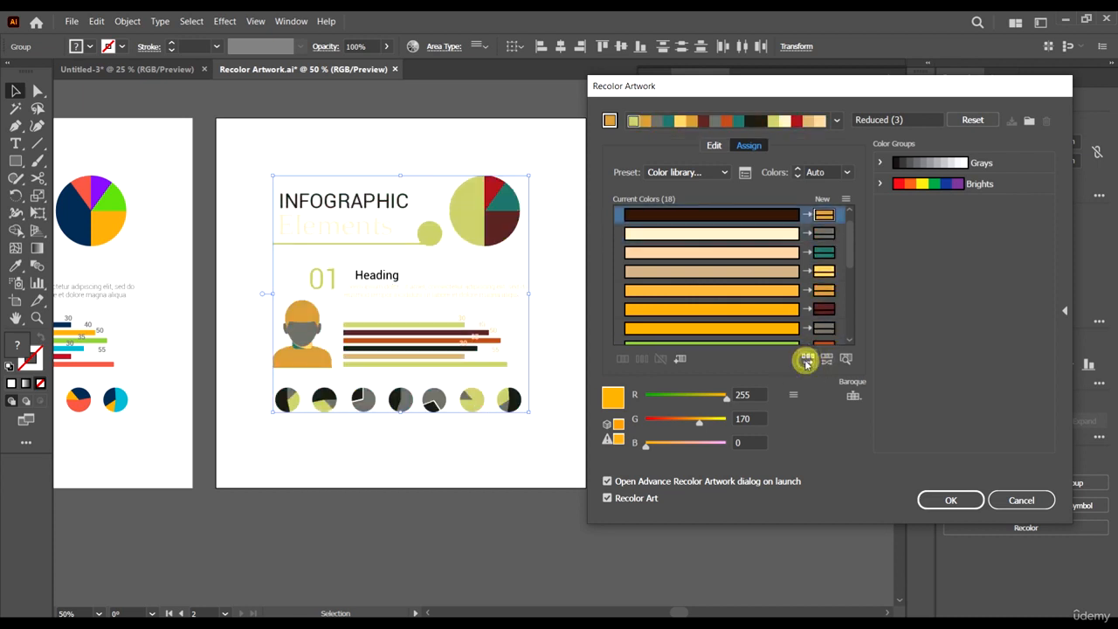
left_click(807, 359)
left_click(807, 359)
left_click(805, 360)
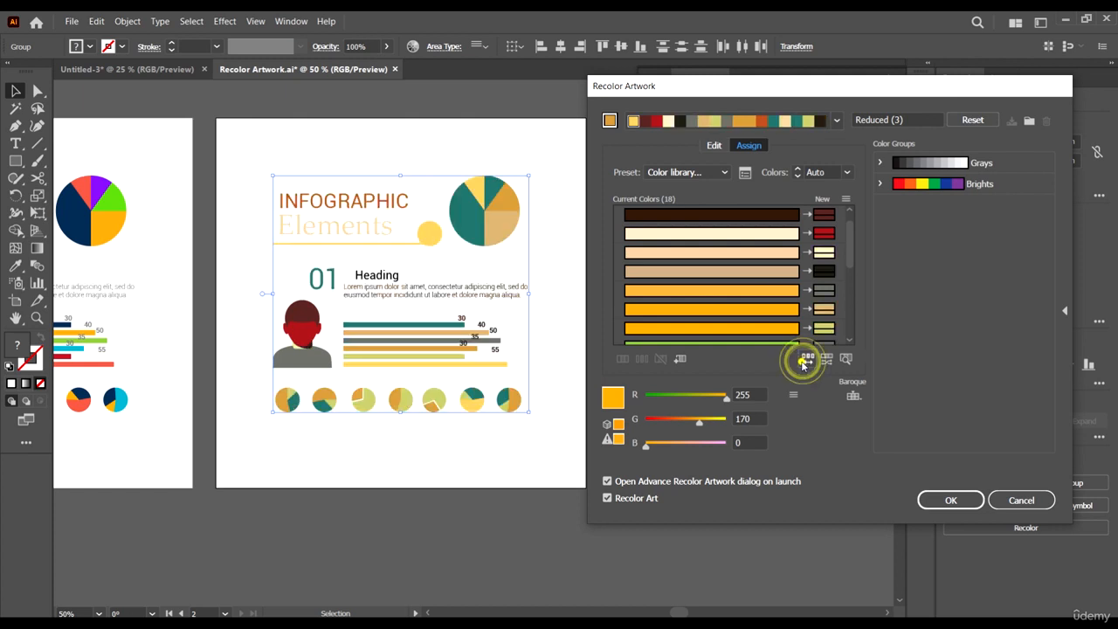
left_click(803, 360)
left_click(803, 361)
left_click(802, 362)
left_click(800, 363)
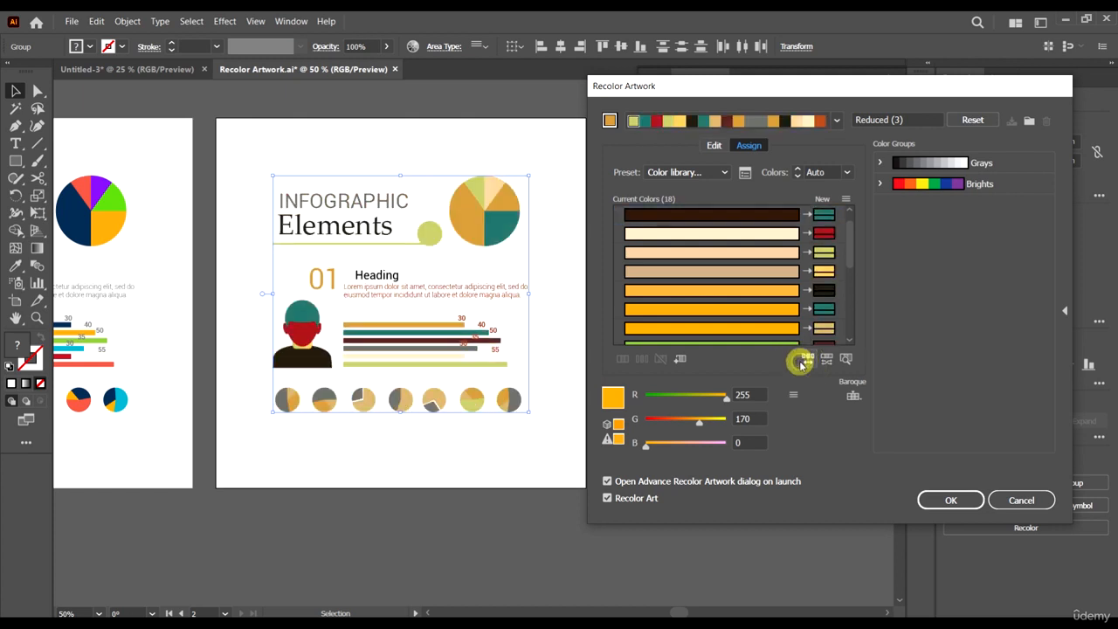
left_click(799, 363)
left_click(799, 364)
left_click(797, 365)
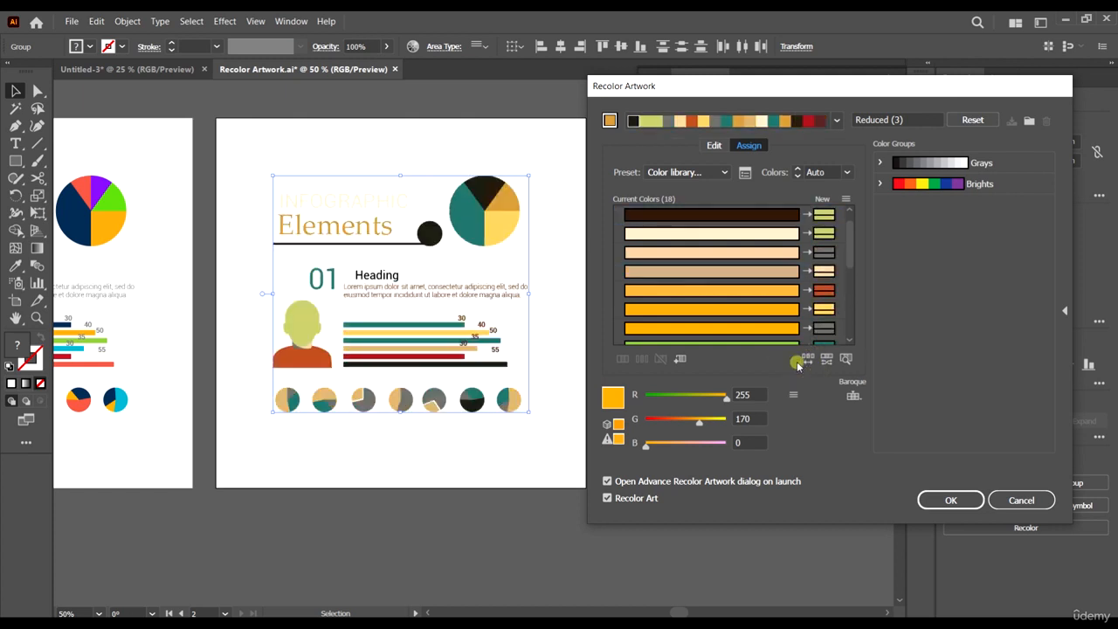
left_click(801, 362)
left_click(806, 360)
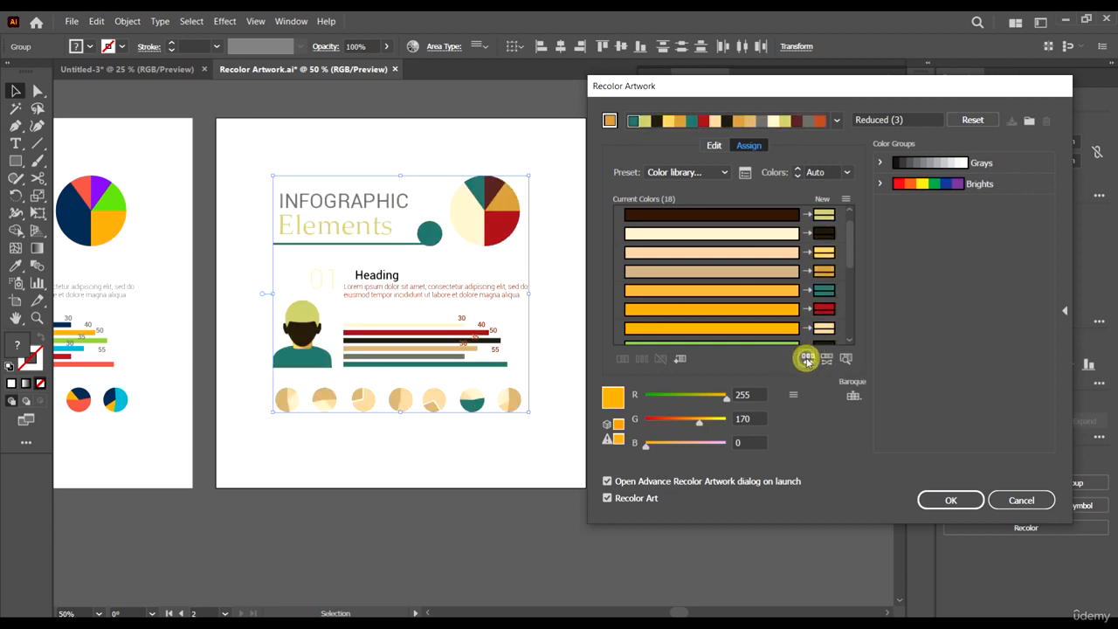
left_click(807, 360)
Repeatedly change the saturation and brightness of the new colors at random
left_click(827, 359)
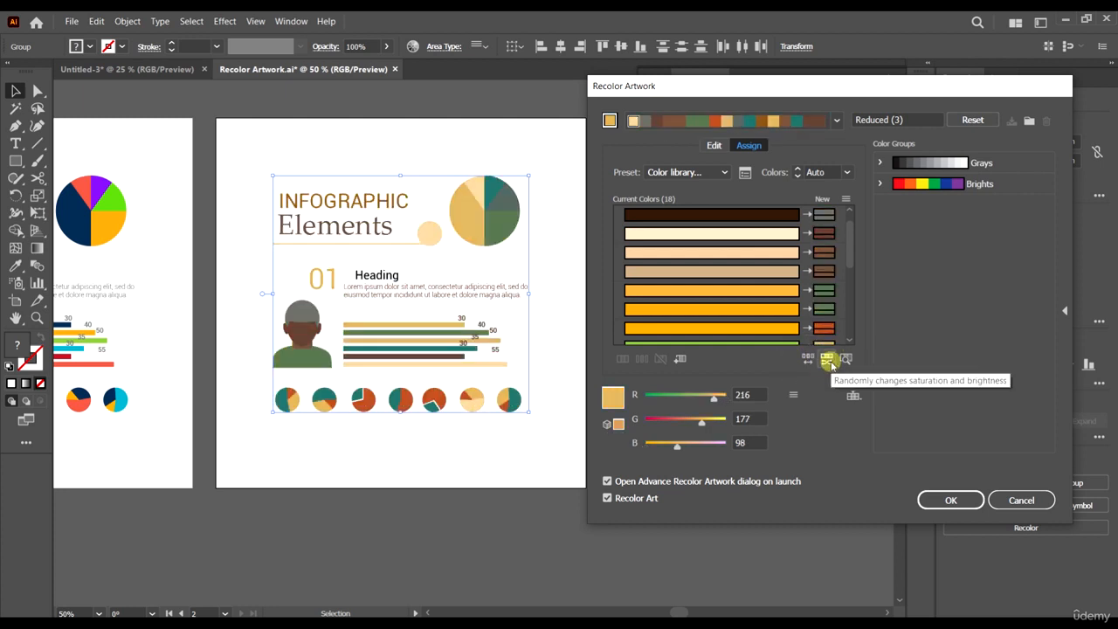
left_click(828, 361)
left_click(828, 361)
left_click(829, 361)
left_click(828, 360)
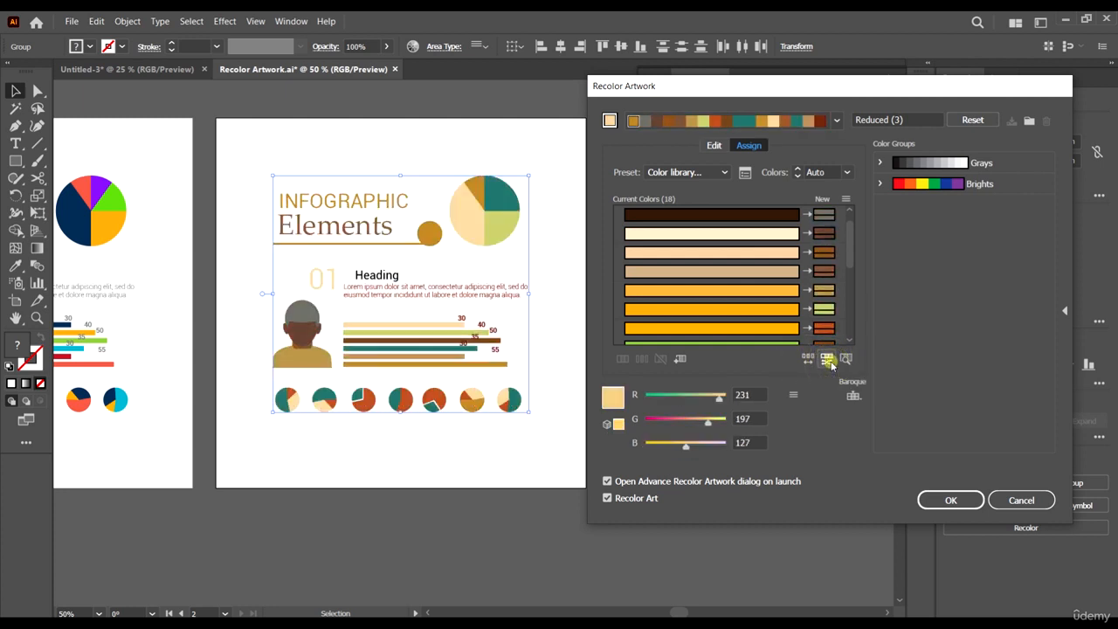
left_click(828, 361)
left_click(828, 361)
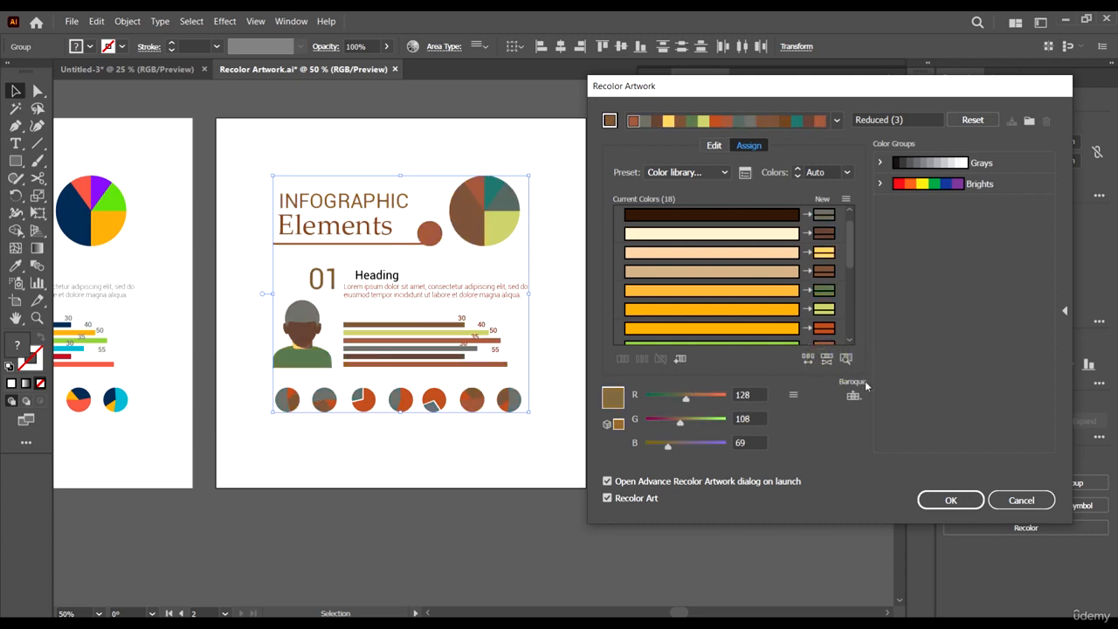
left_click(829, 361)
left_click(828, 361)
left_click(828, 361)
left_click(828, 360)
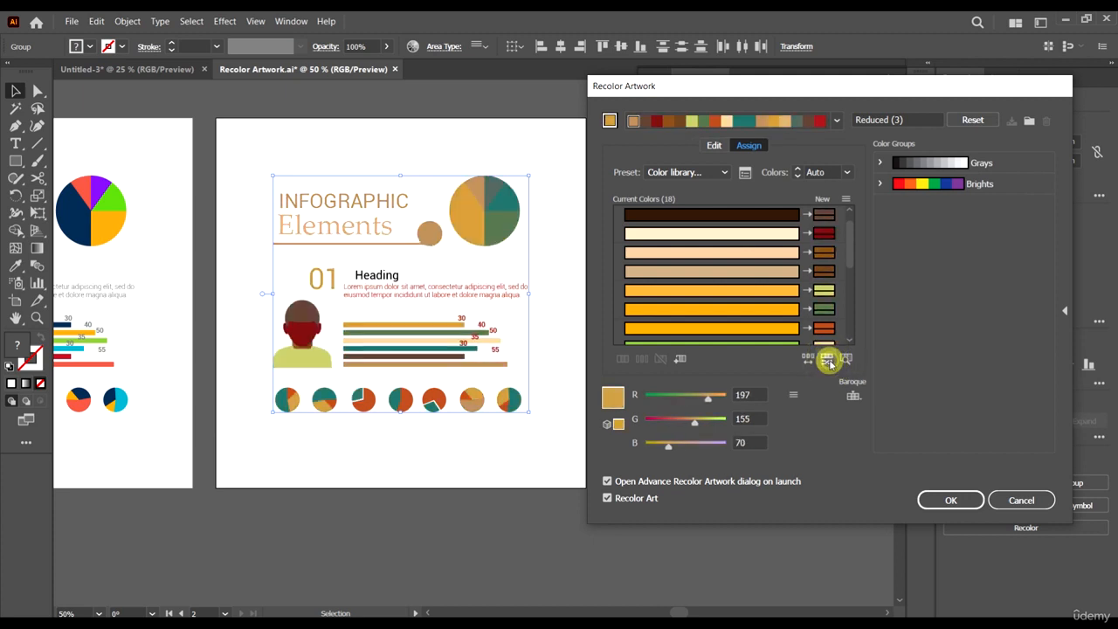
left_click(828, 361)
left_click(828, 361)
left_click(829, 361)
left_click(828, 361)
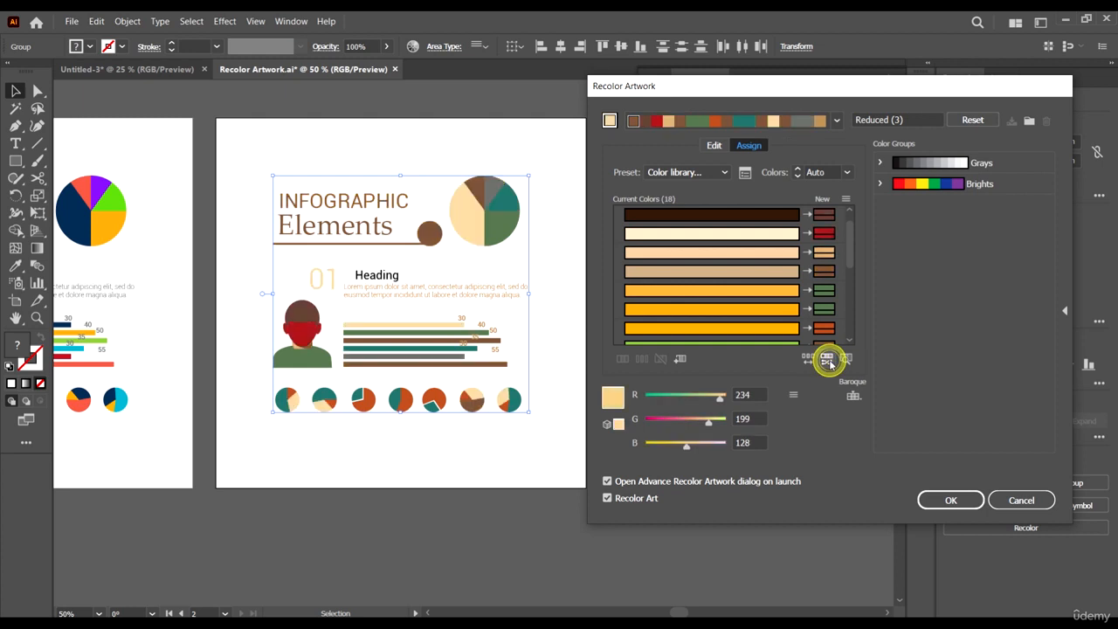
left_click(828, 361)
left_click(828, 361)
Shuffle the order of the randomized saturation and brightness variants across the infographic several more times
left_click(806, 358)
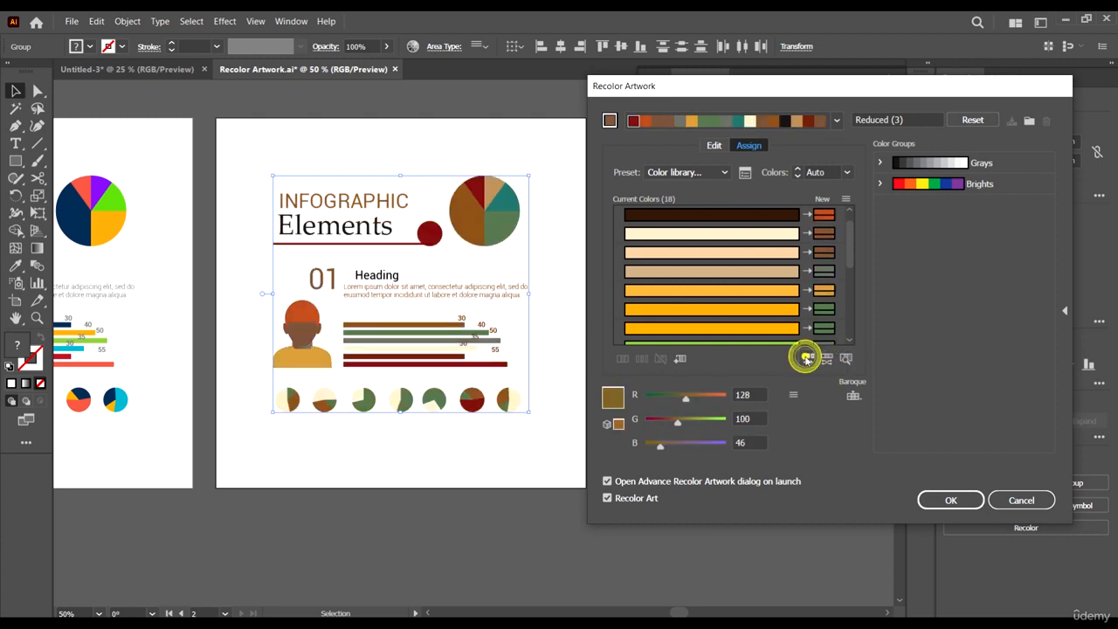
left_click(805, 358)
left_click(805, 359)
left_click(806, 358)
left_click(805, 359)
left_click(805, 358)
left_click(805, 358)
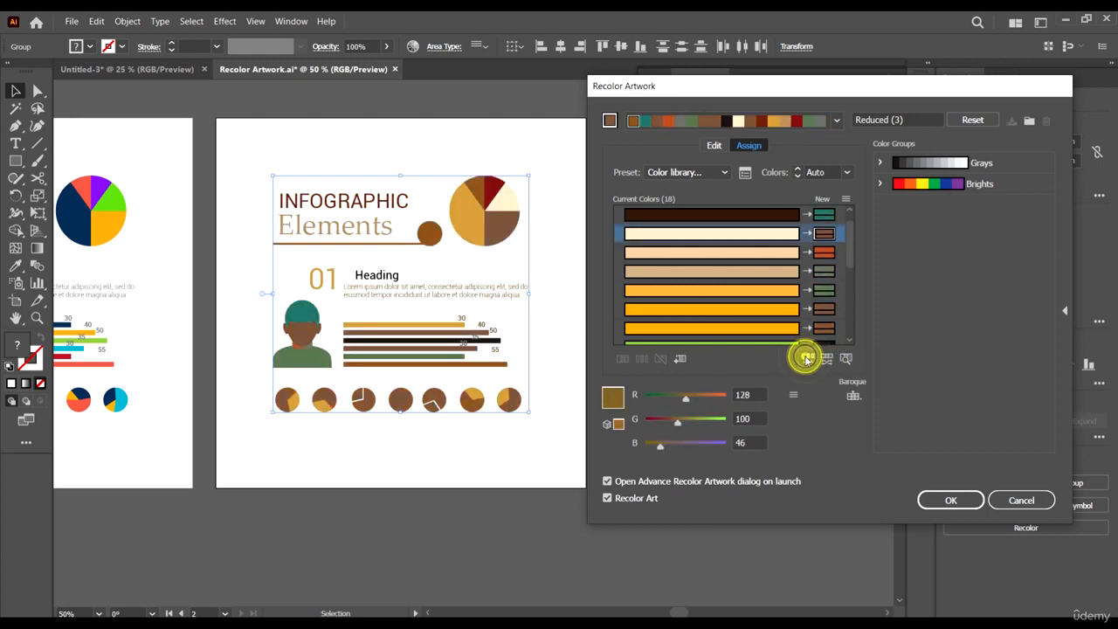
left_click(806, 359)
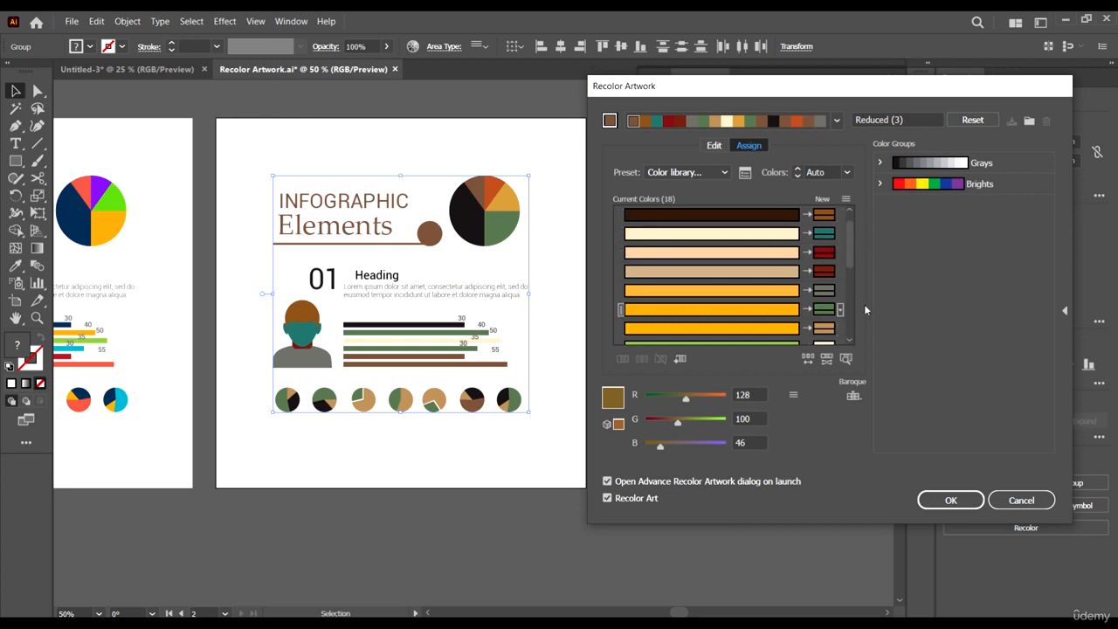
Move the Recolor Artwork dialog clear of the document and apply the Pentagram harmony rule to the infographic
scroll(851, 239, "down", 4)
scroll(844, 258, "up", 3)
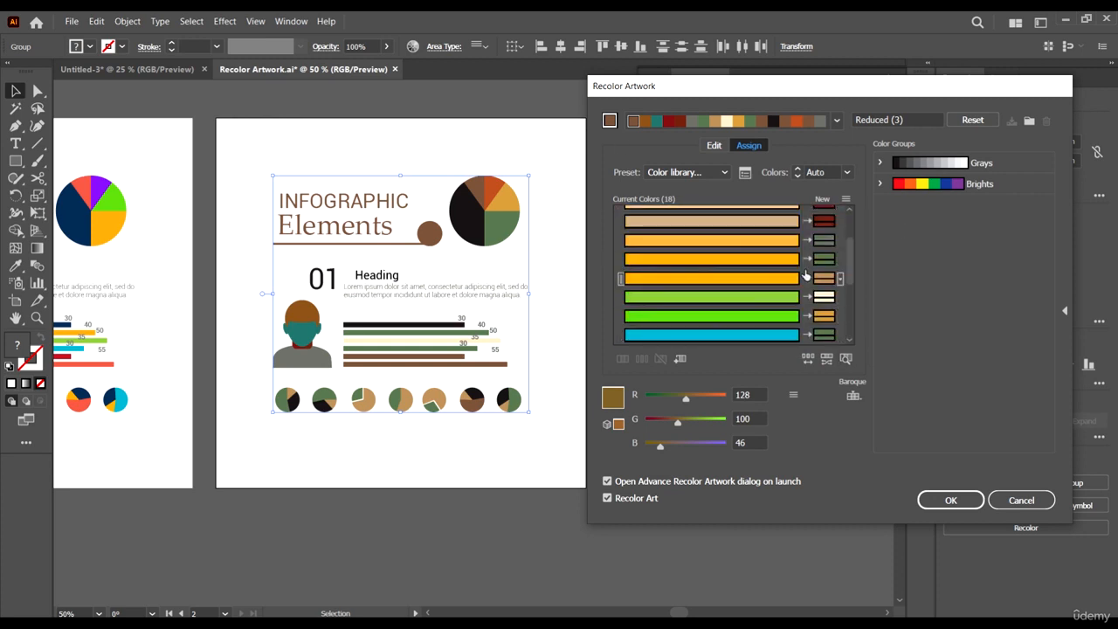
scroll(788, 234, "up", 2)
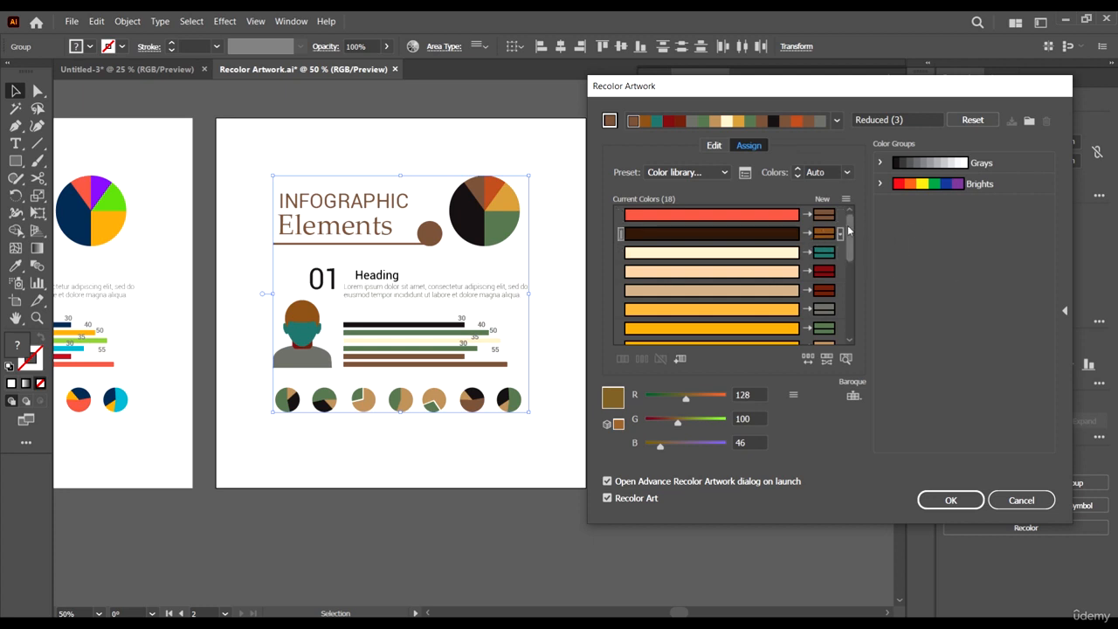
left_click_drag(848, 226, 853, 212)
left_click(837, 120)
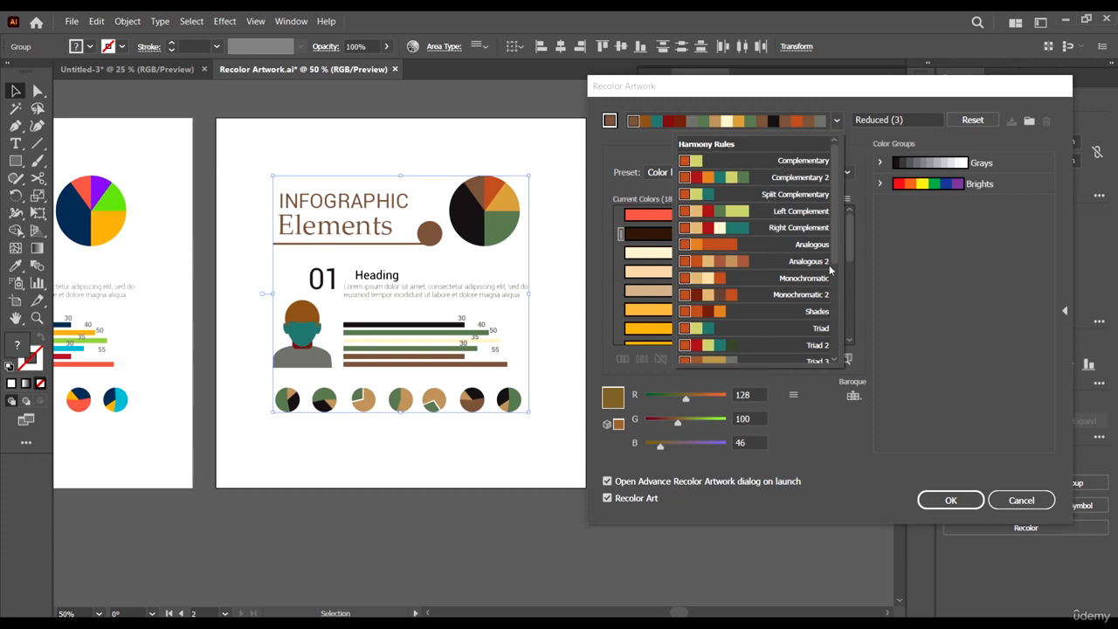
left_click(884, 82)
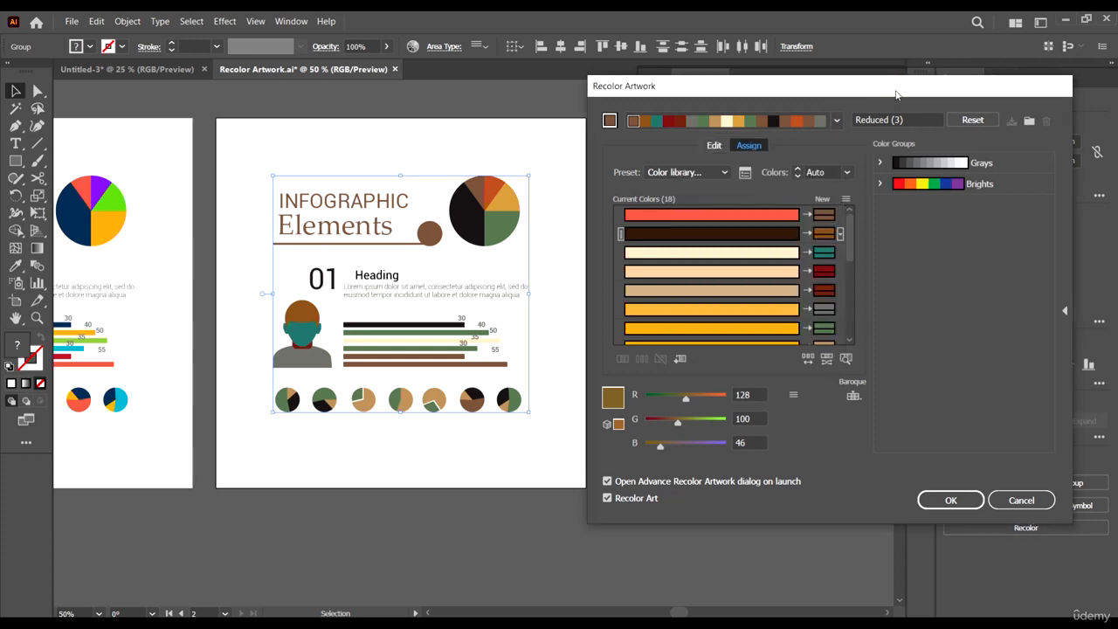
left_click_drag(896, 95, 856, 61)
left_click(790, 96)
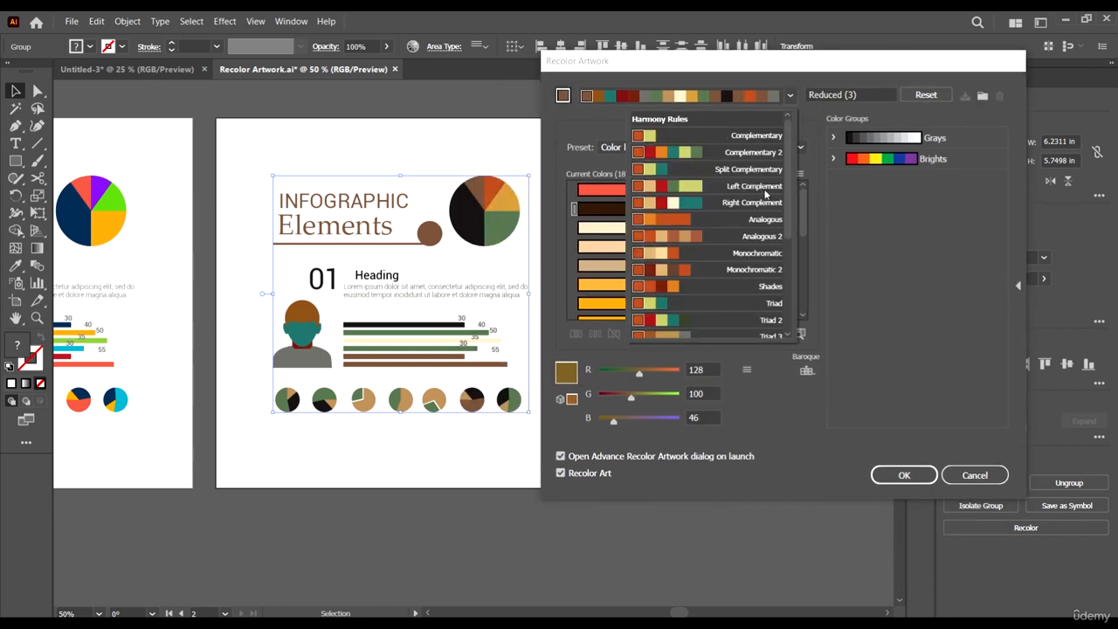
scroll(769, 197, "down", 5)
left_click(768, 206)
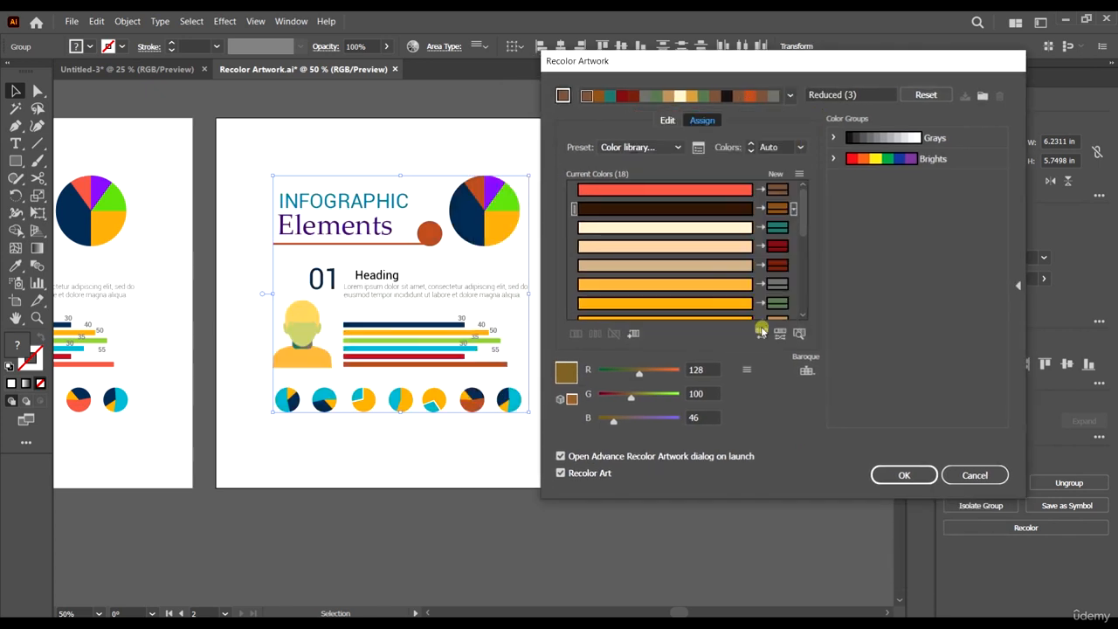
Try the Tetrad 3, Tetrad and High Contrast 1 harmony rules on the infographic, ending with High Contrast 4
left_click(790, 95)
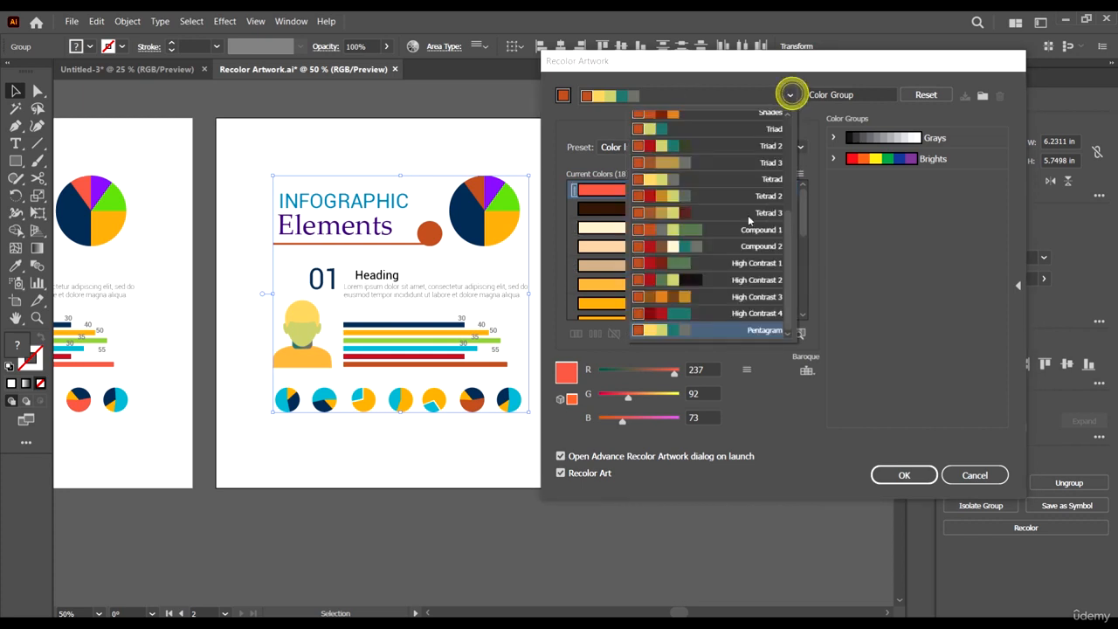
left_click(743, 219)
left_click(790, 95)
left_click(735, 181)
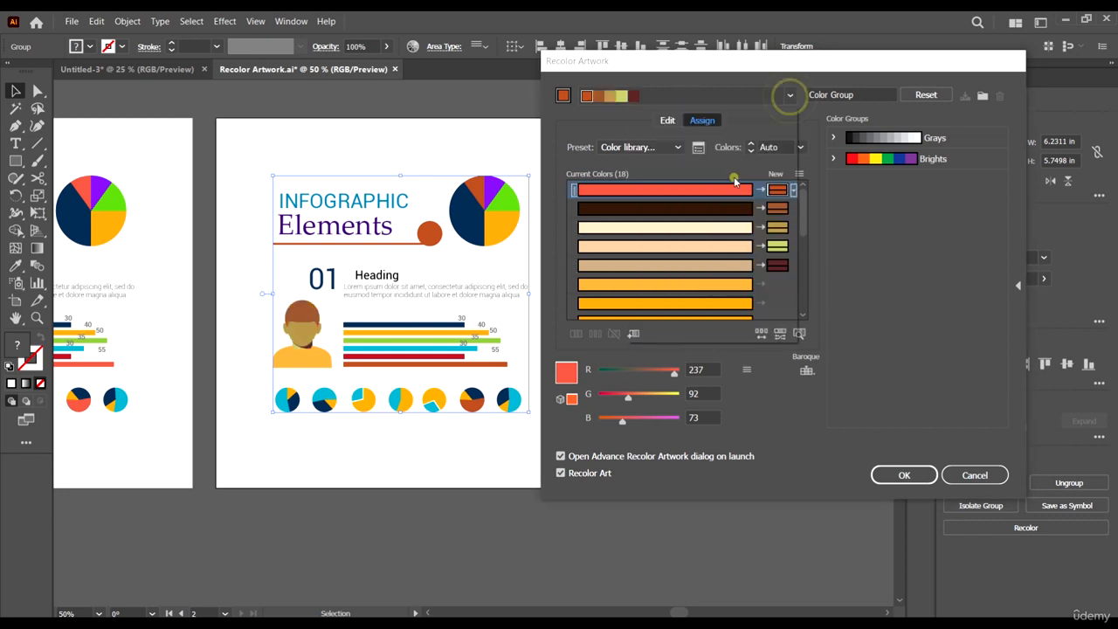
left_click(790, 96)
left_click(741, 262)
left_click(790, 95)
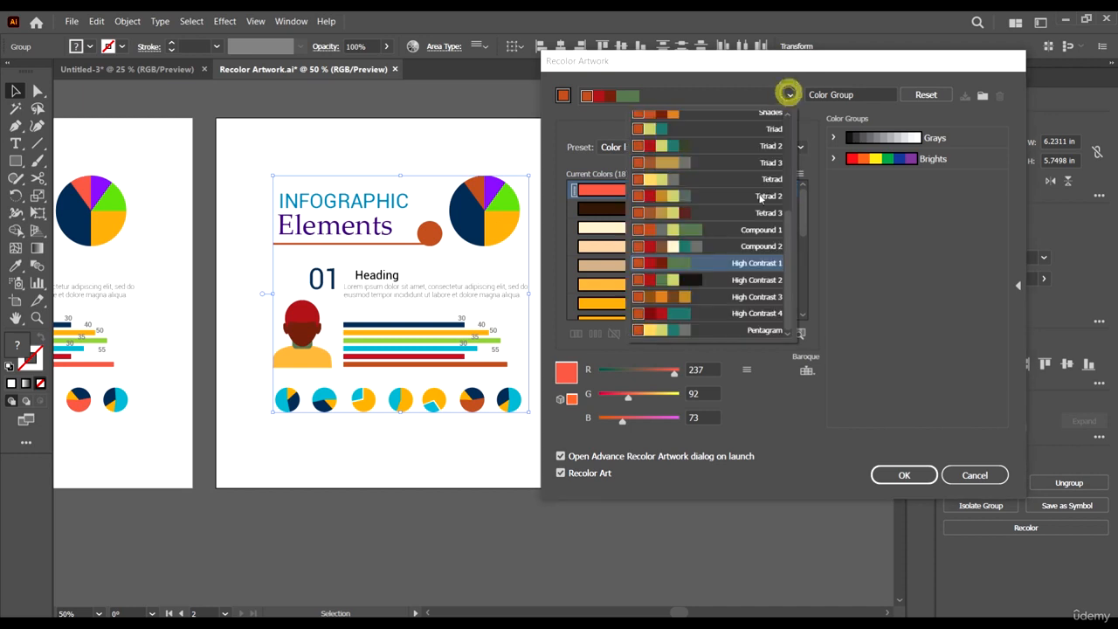
left_click(721, 306)
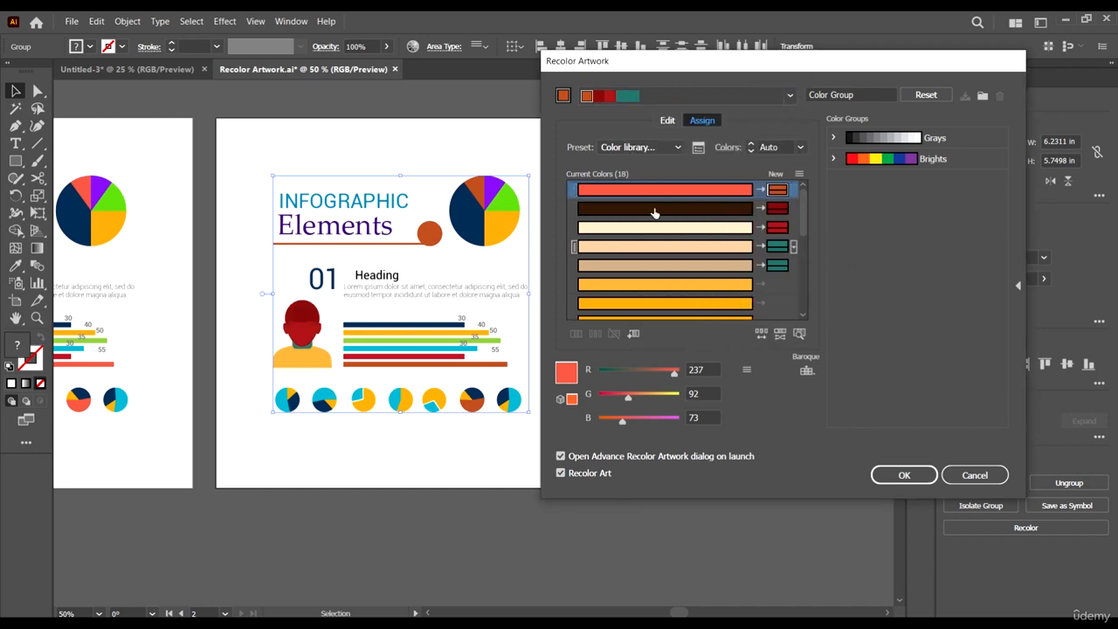
Adjust the red component of the new color assigned to the dark brown, setting it to 58
left_click(681, 208)
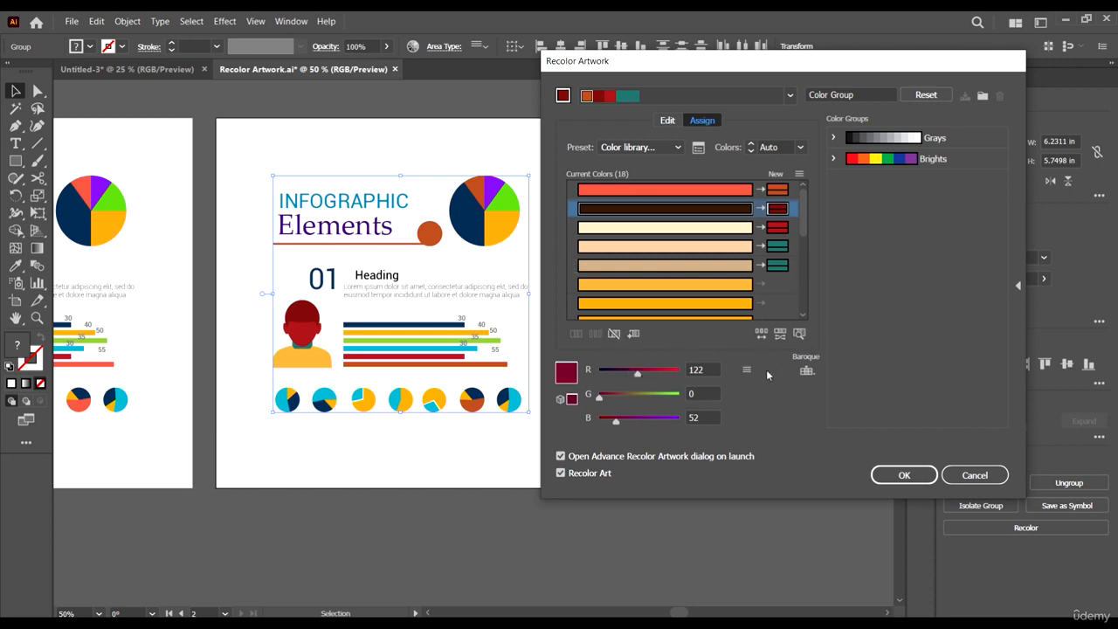
left_click_drag(635, 374, 606, 376)
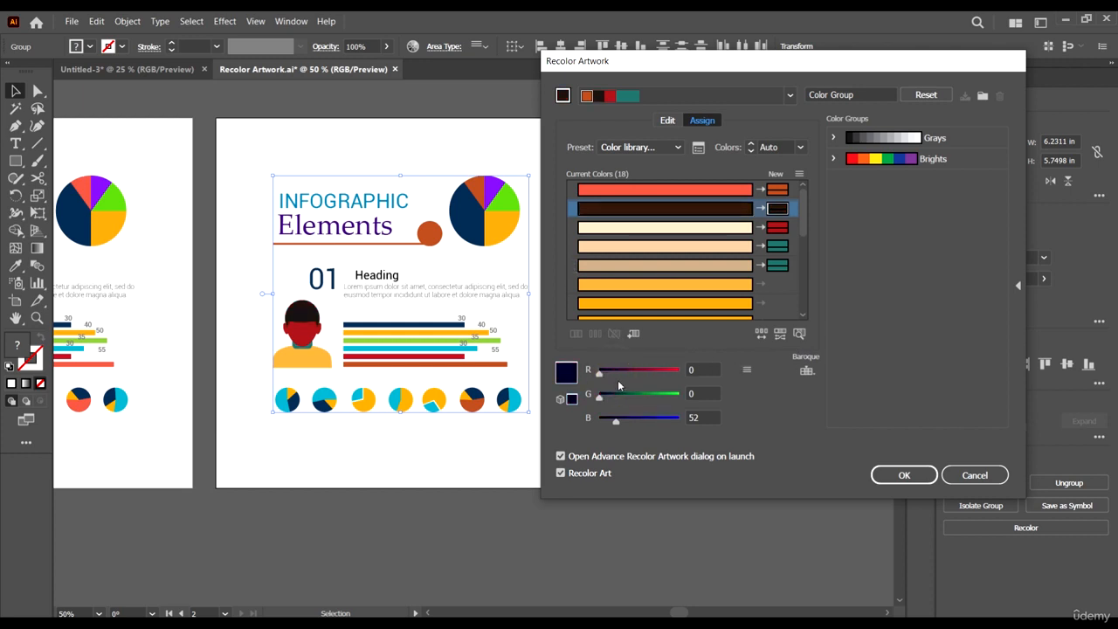
left_click(617, 371)
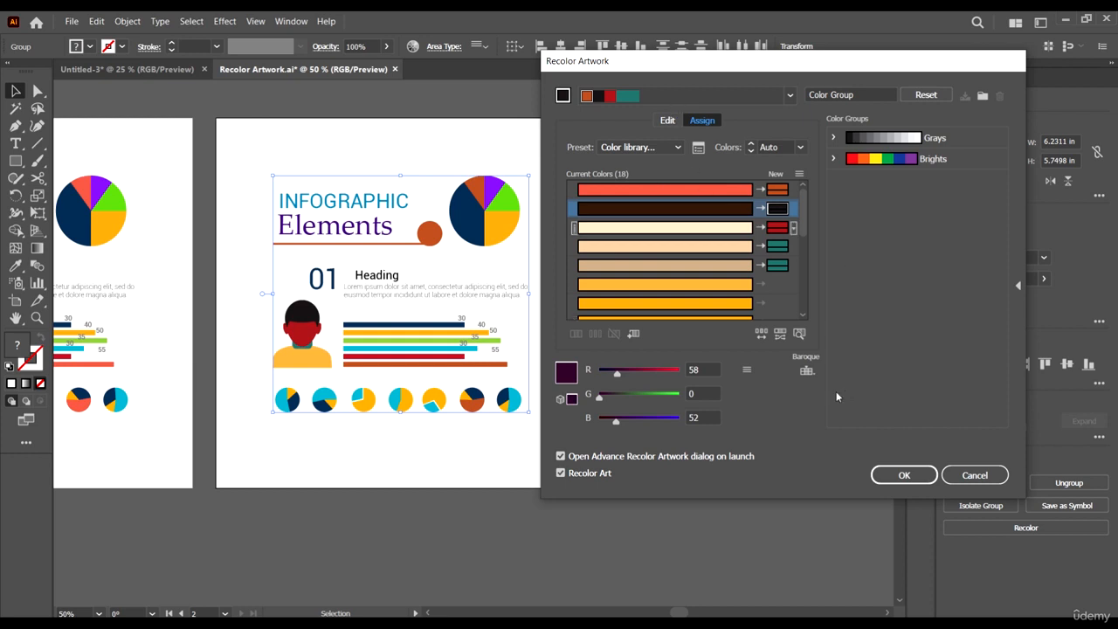
Sort the infographic's new colors by Hue - forward and then by Hue - backward
left_click(800, 175)
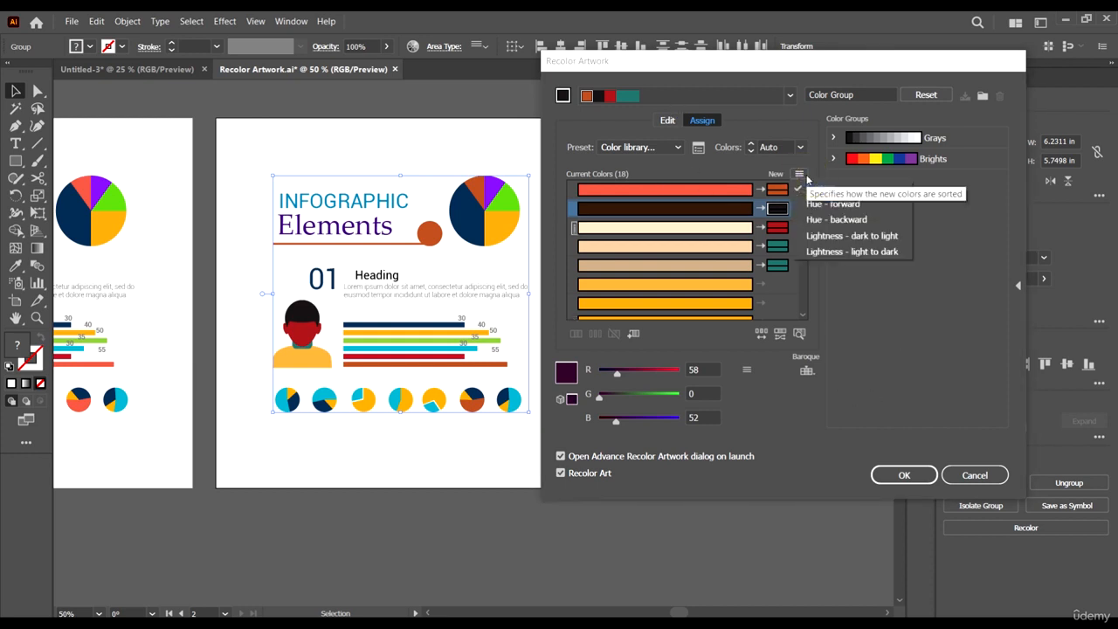
left_click(800, 176)
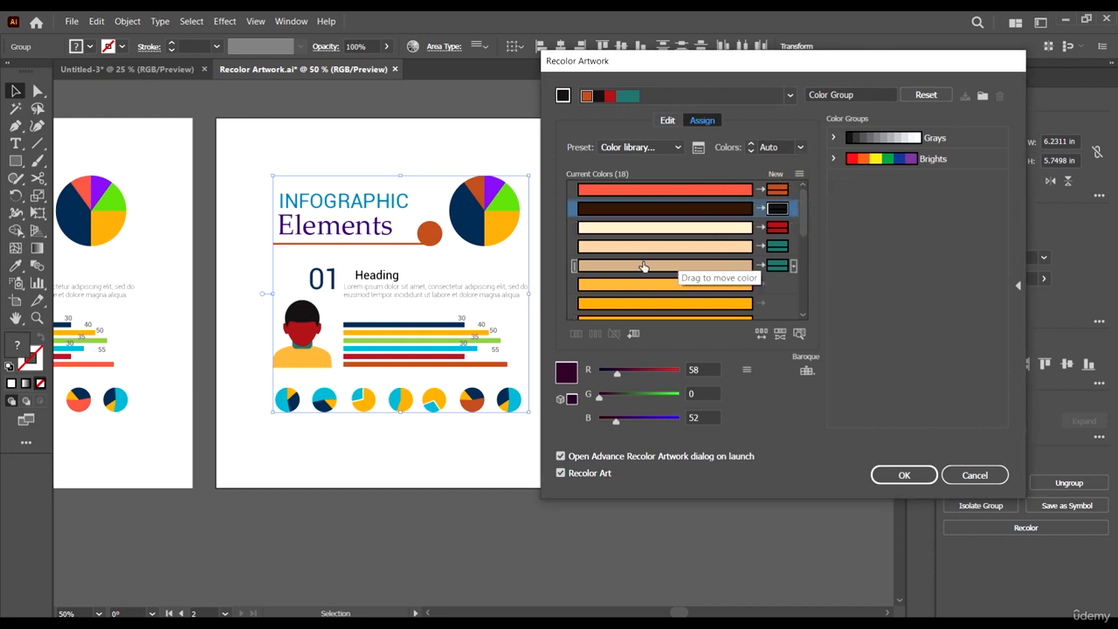
left_click(800, 174)
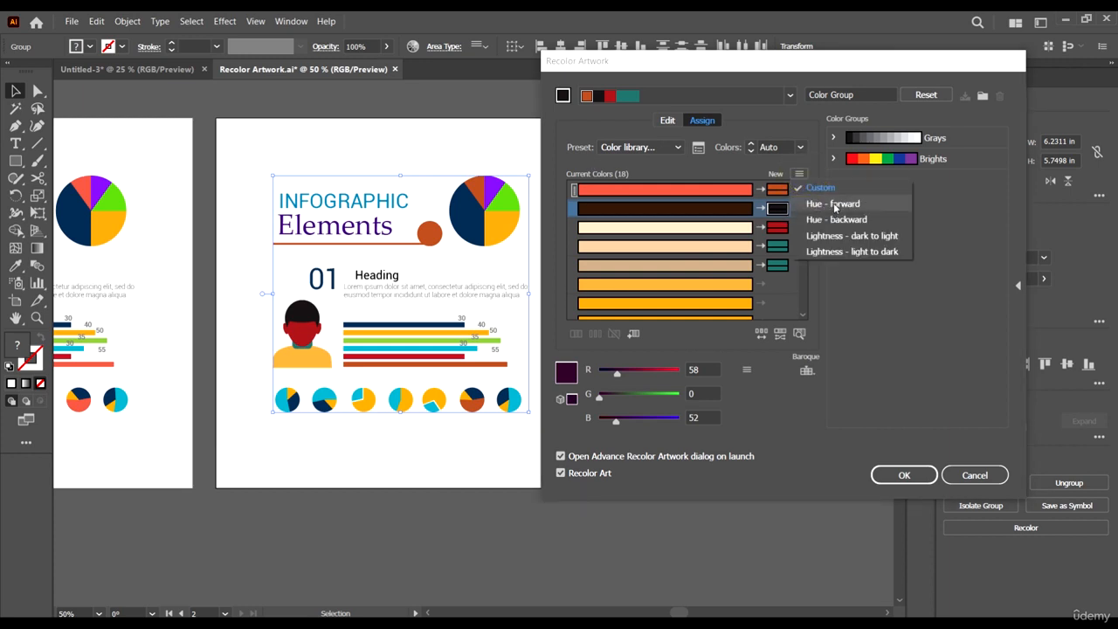
left_click(834, 205)
left_click(799, 174)
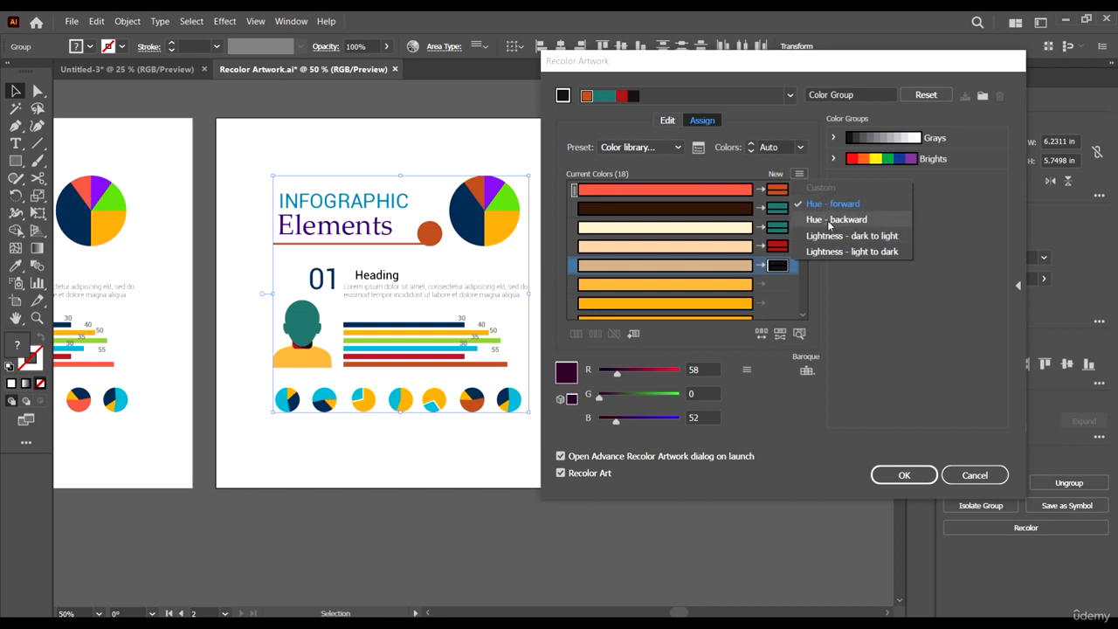
left_click(837, 219)
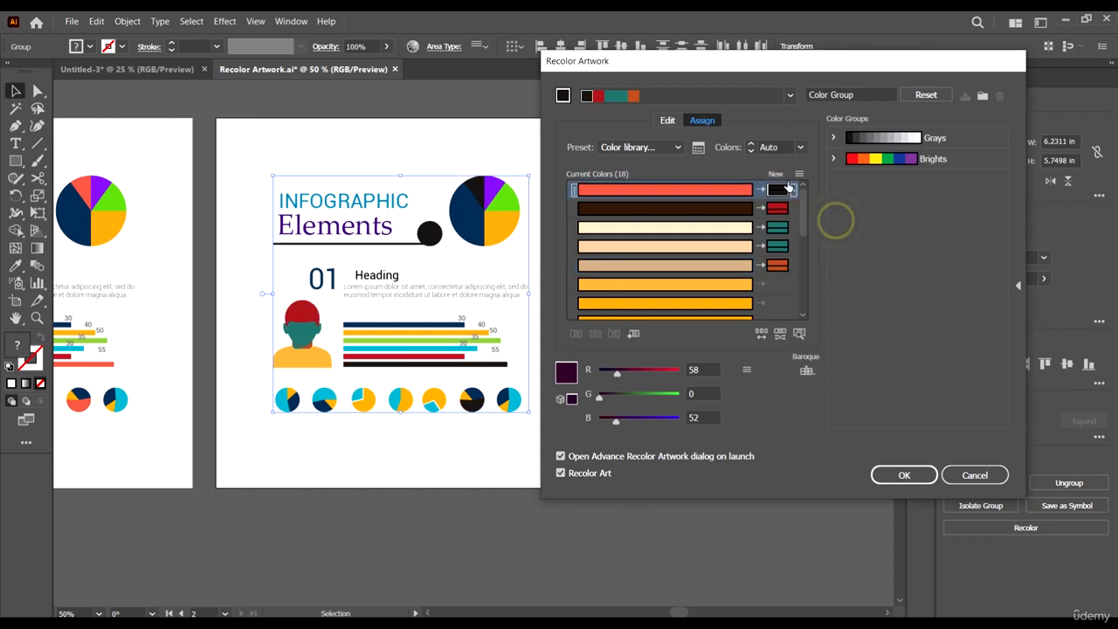
Try sorting the new colors by Lightness - dark to light and Lightness - light to dark, ending with Hue - forward
left_click(800, 172)
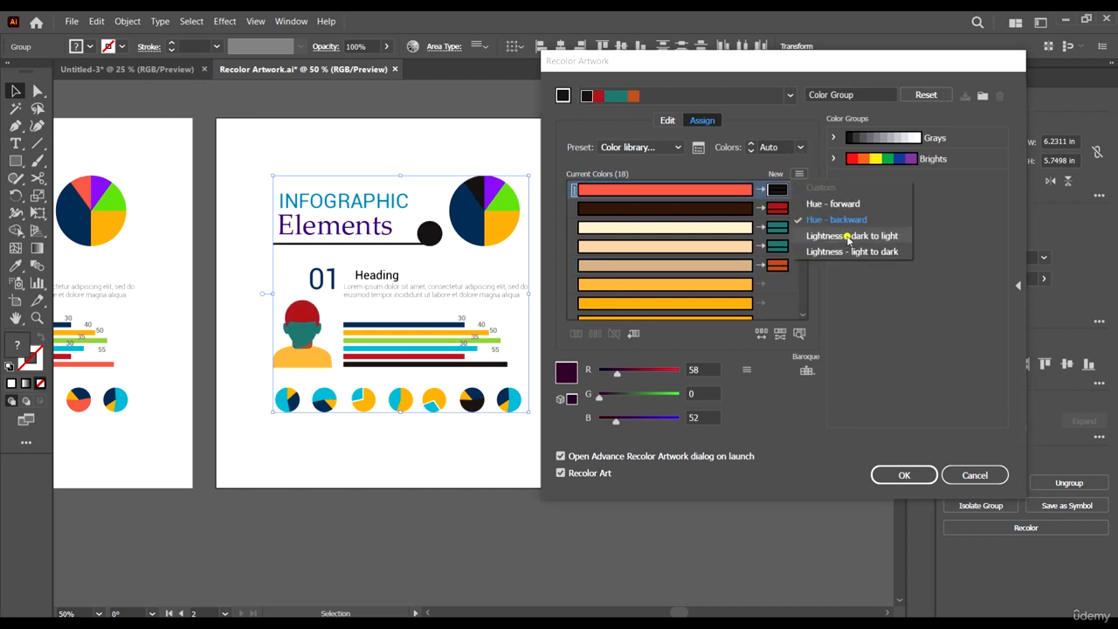
left_click(849, 235)
left_click(800, 173)
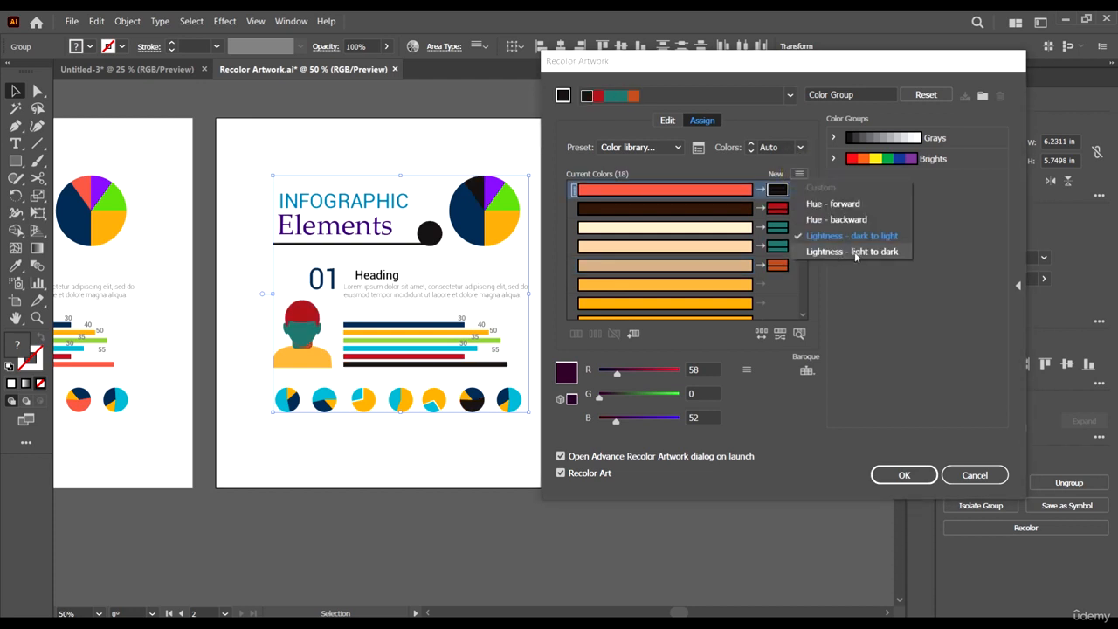
left_click(854, 252)
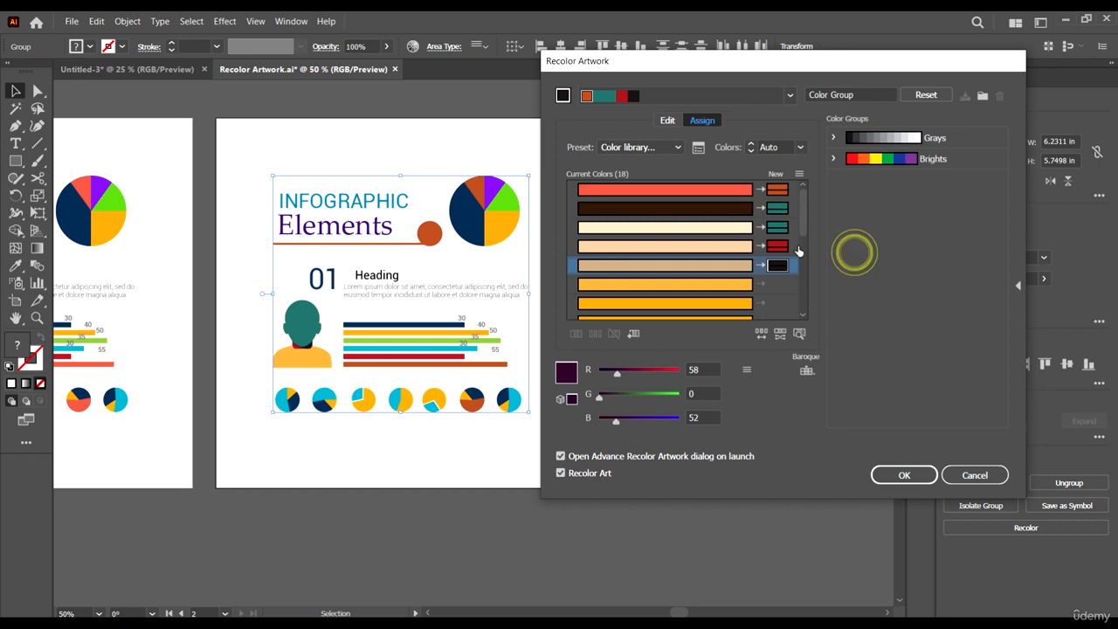
left_click(797, 175)
left_click(830, 203)
left_click(799, 173)
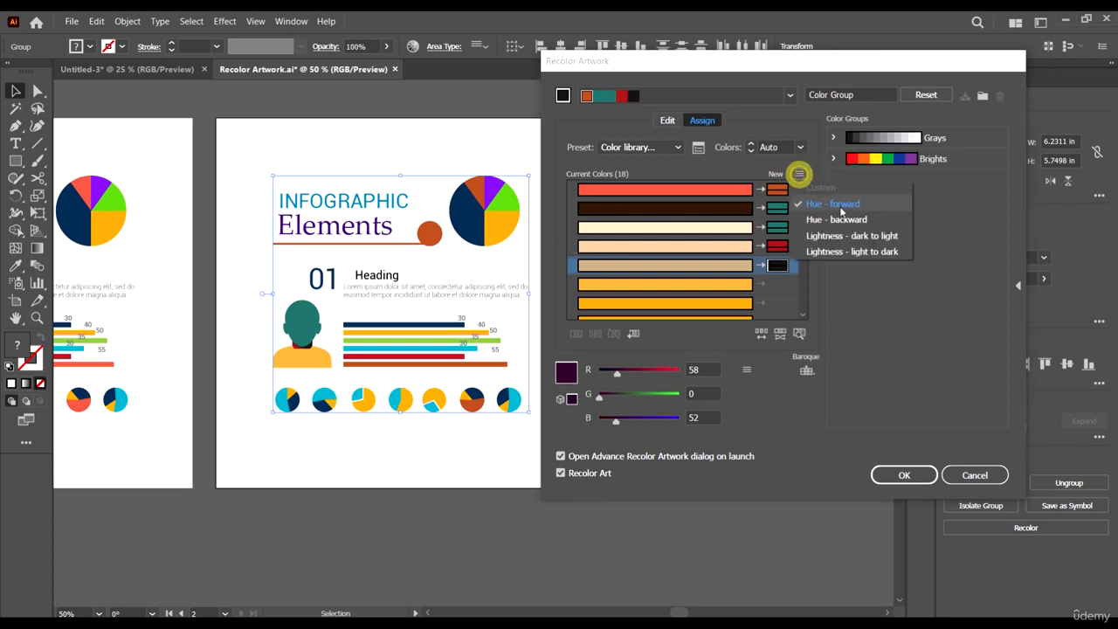
left_click(931, 245)
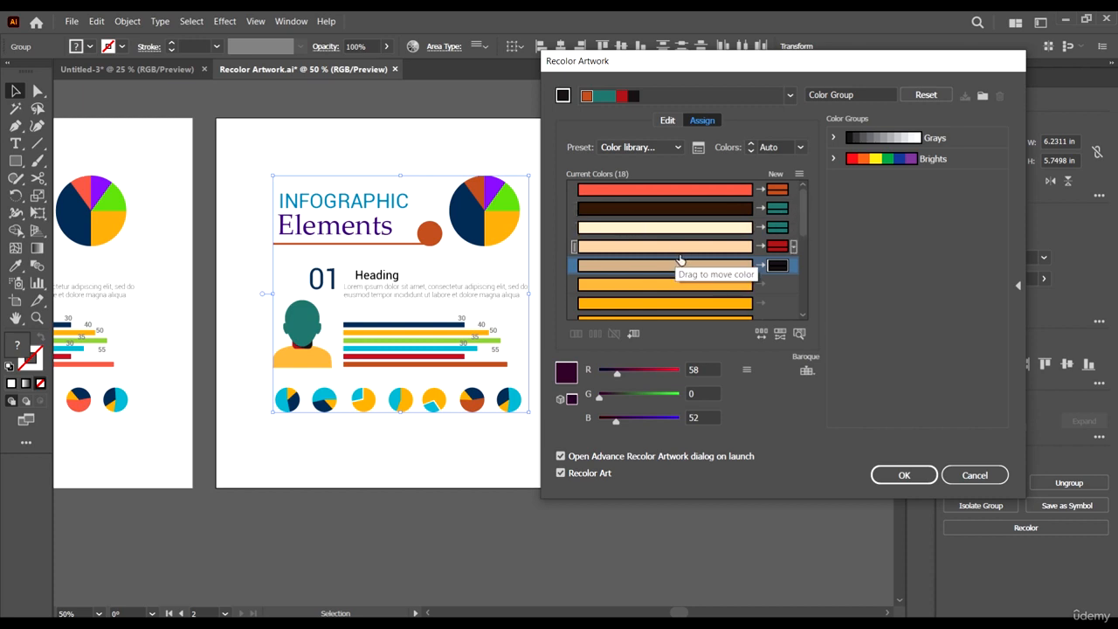
Set the red component of the new color assigned to tan to 105 and limit the colors to the Kids Stuff library
left_click_drag(618, 375, 633, 374)
left_click(807, 371)
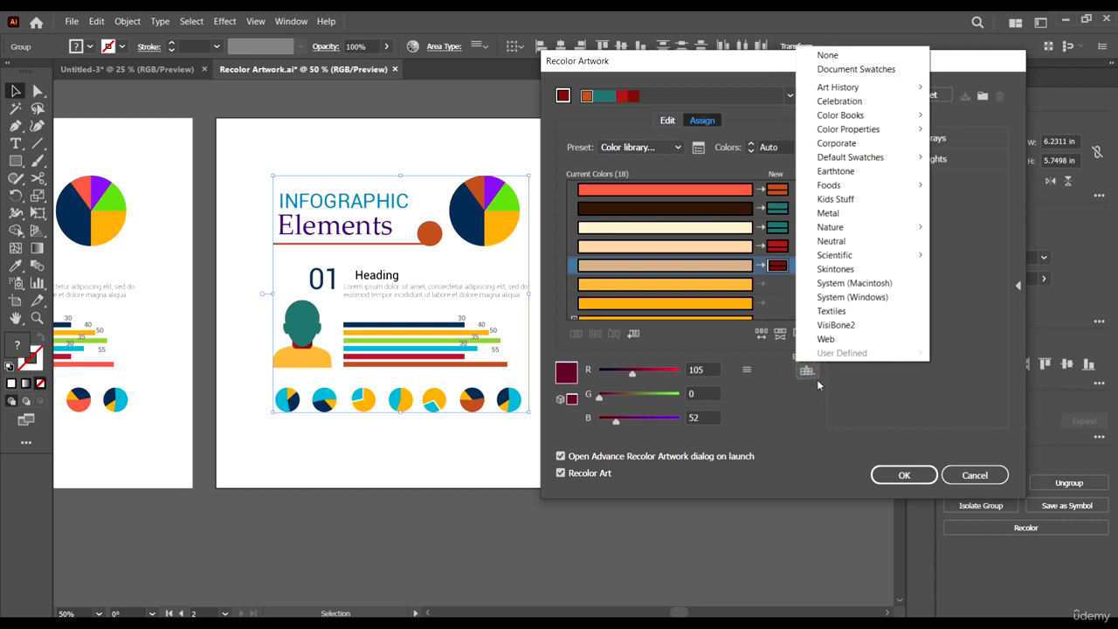
left_click(830, 386)
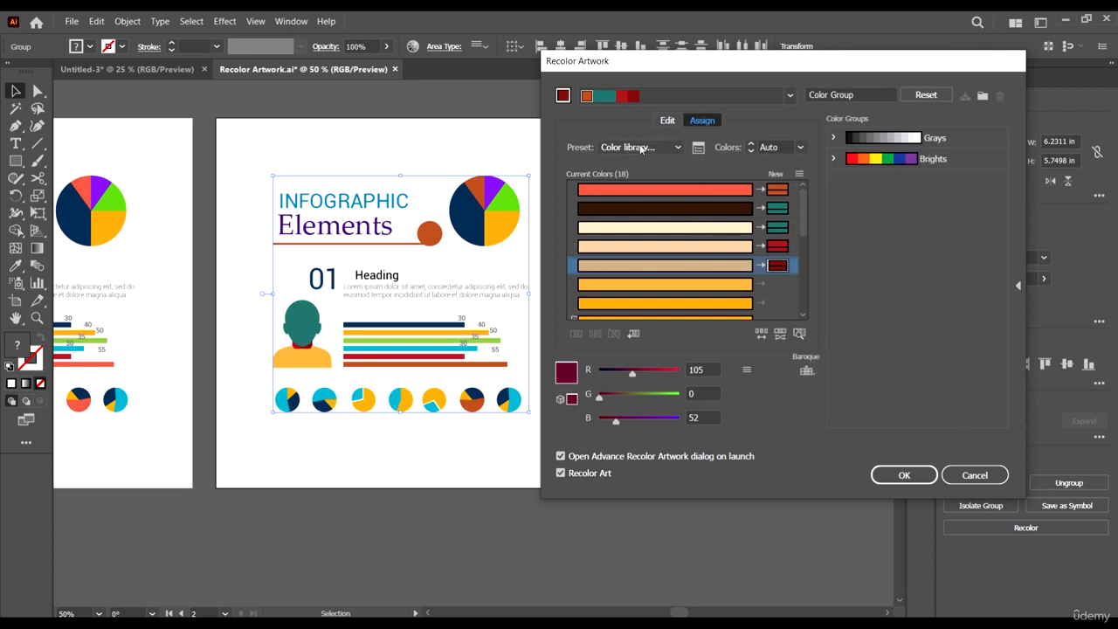
left_click(806, 370)
left_click(863, 201)
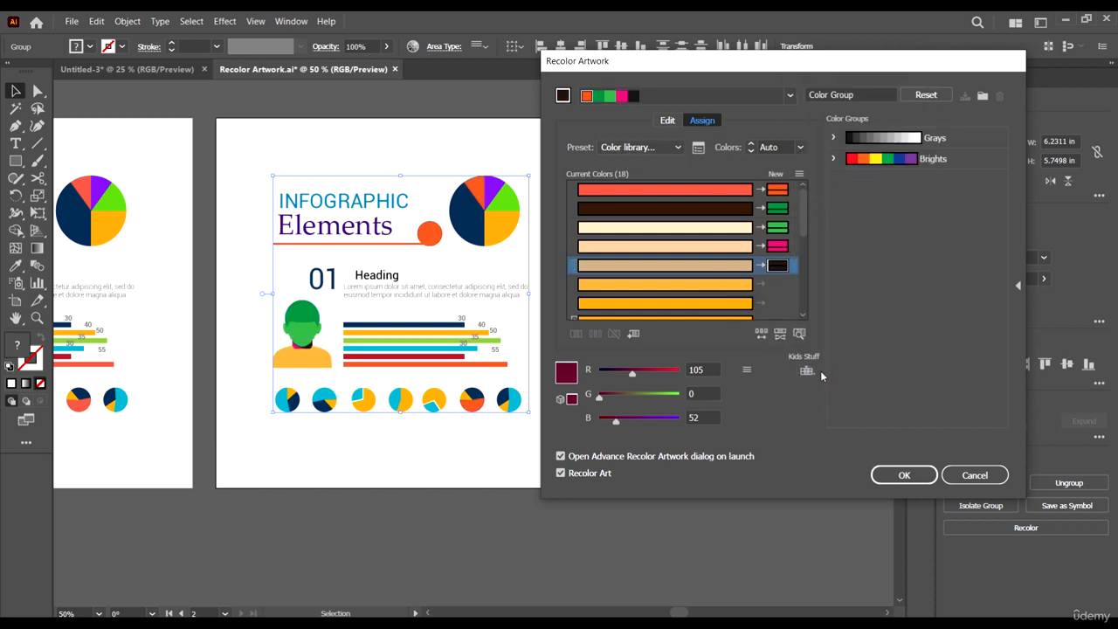
Try limiting the new colors to the Metal and Skintones swatch libraries, ending with Textiles
left_click(807, 369)
left_click(848, 216)
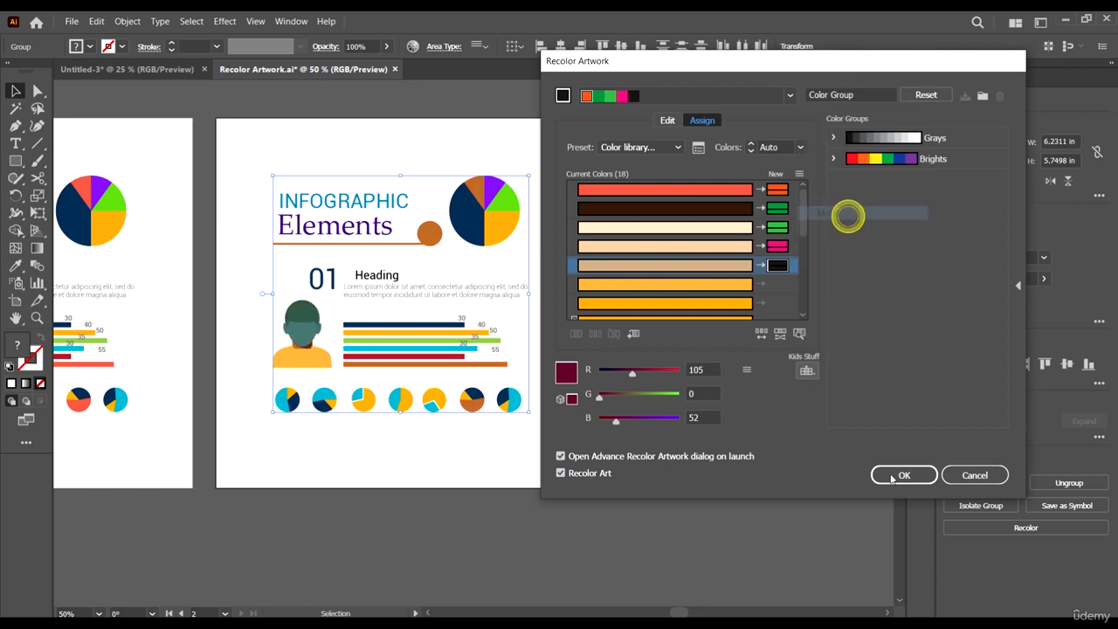
left_click(806, 369)
left_click(870, 271)
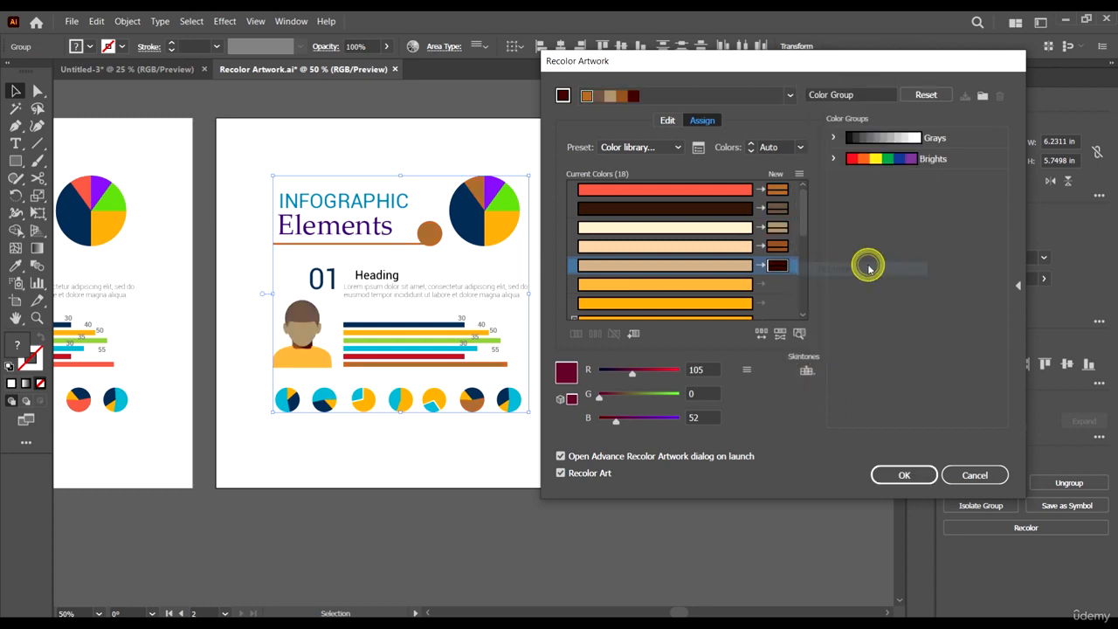
left_click(806, 370)
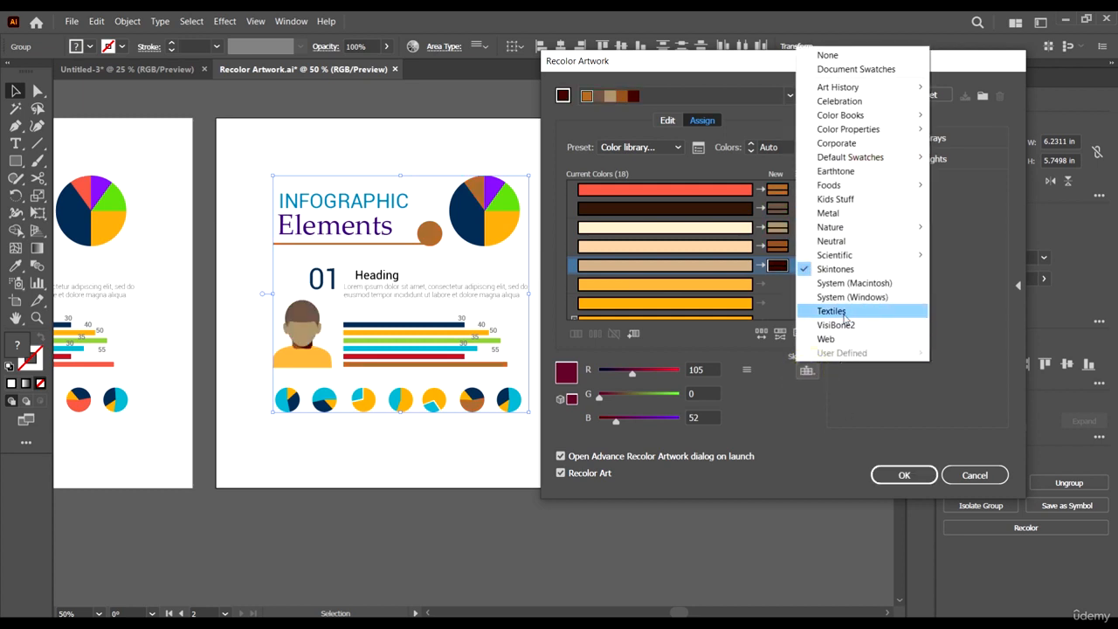
left_click(844, 309)
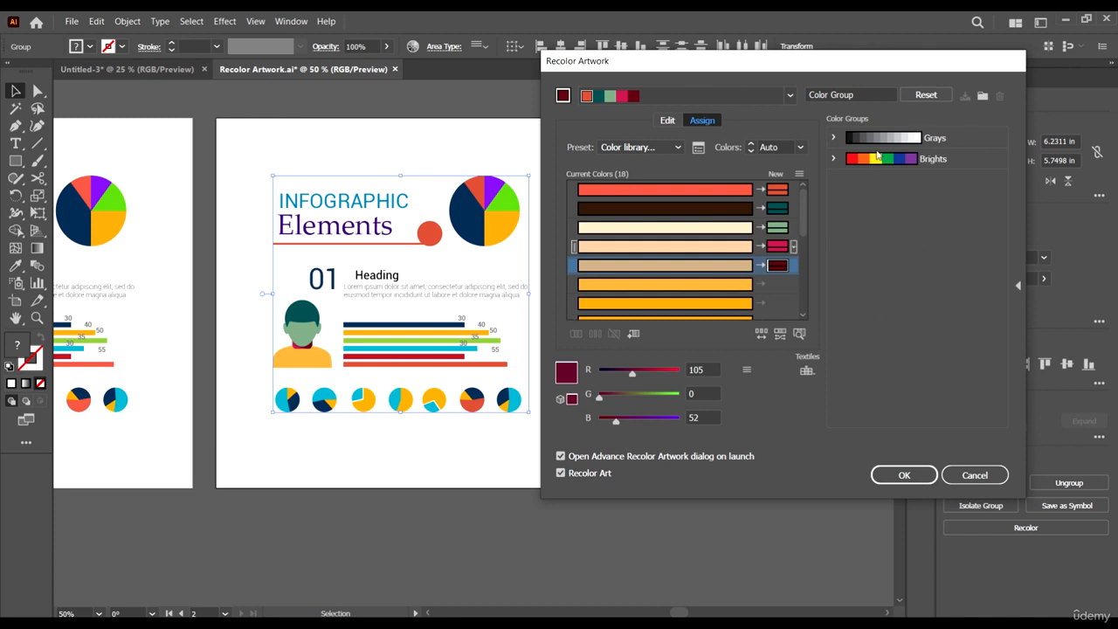
Move the Recolor Artwork dialog aside and discard all of its color changes
left_click_drag(892, 63, 836, 70)
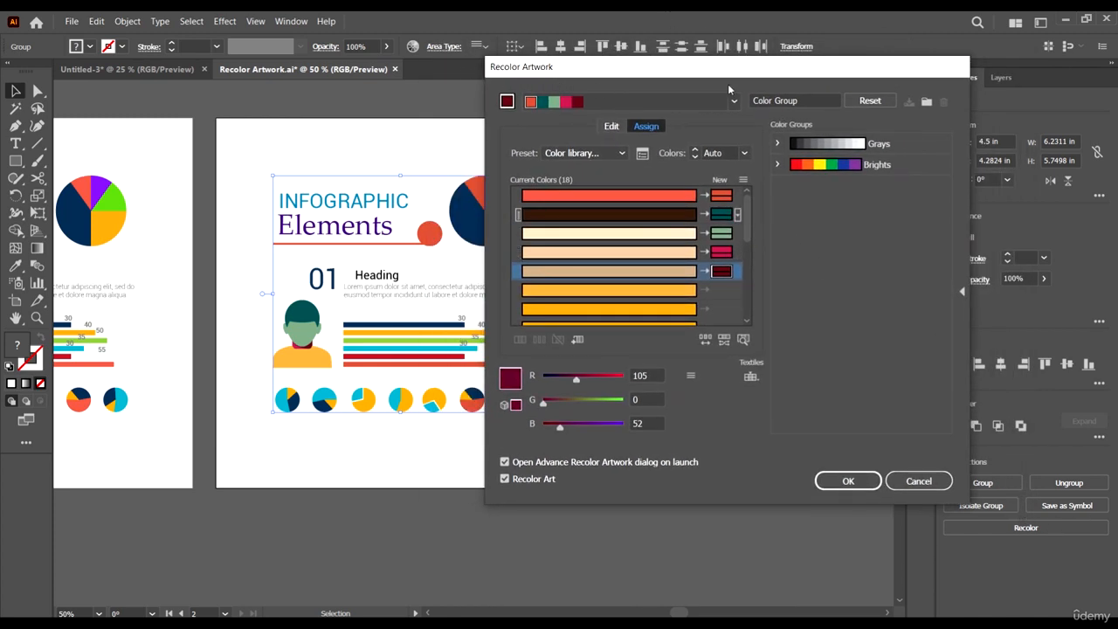
left_click_drag(734, 73, 788, 97)
left_click(973, 501)
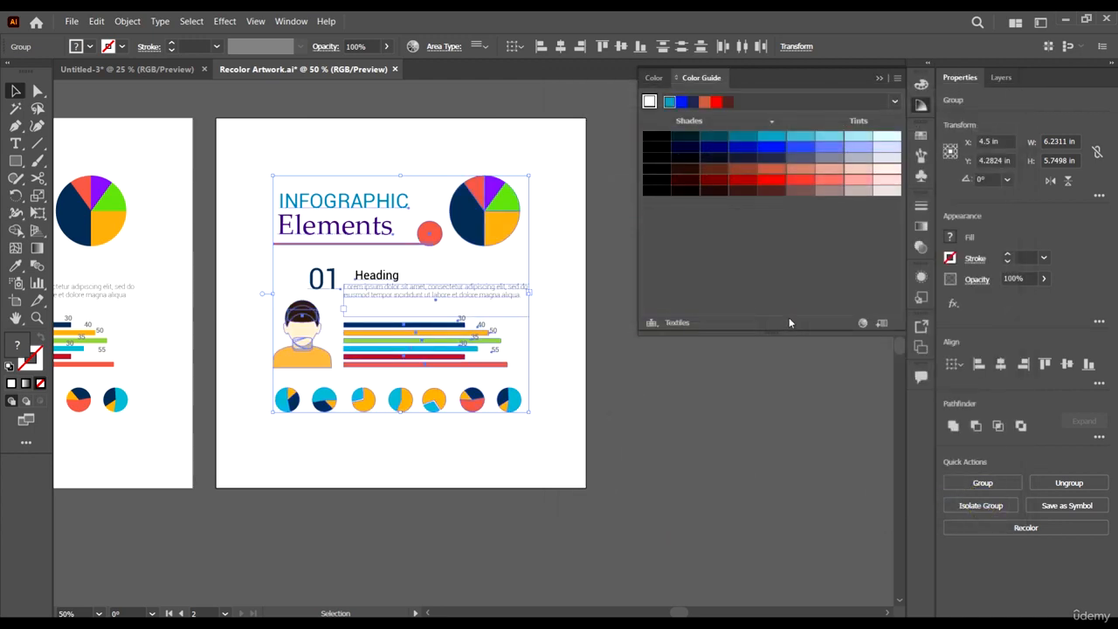
Deselect the infographic and bring both artboards into view side by side
left_click(726, 435)
key("ctrl+minus")
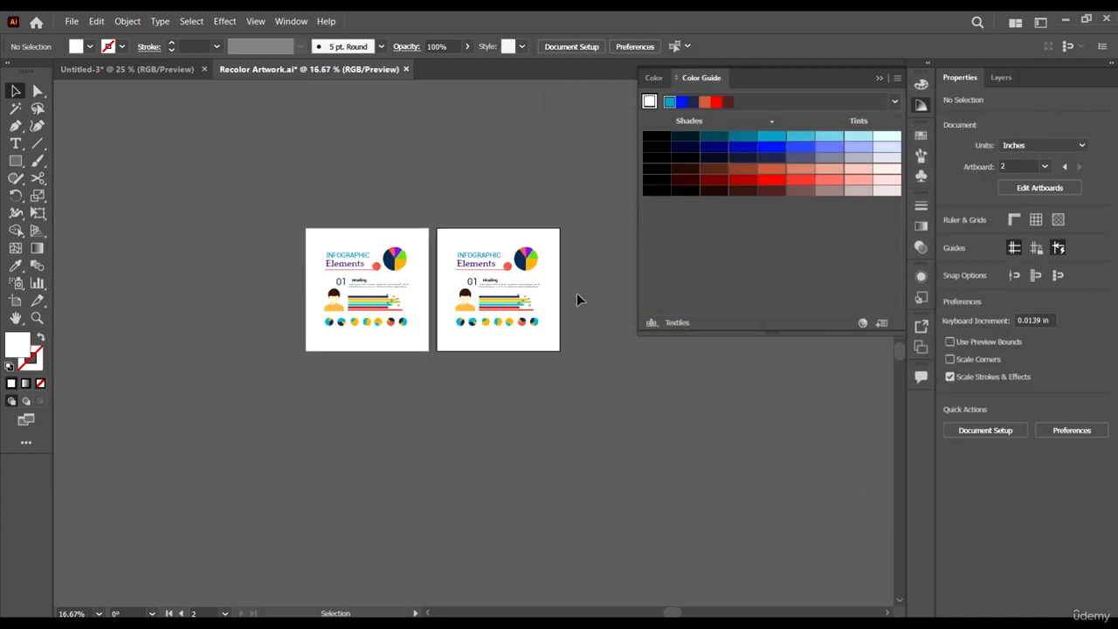
key("ctrl+minus")
key("ctrl+minus")
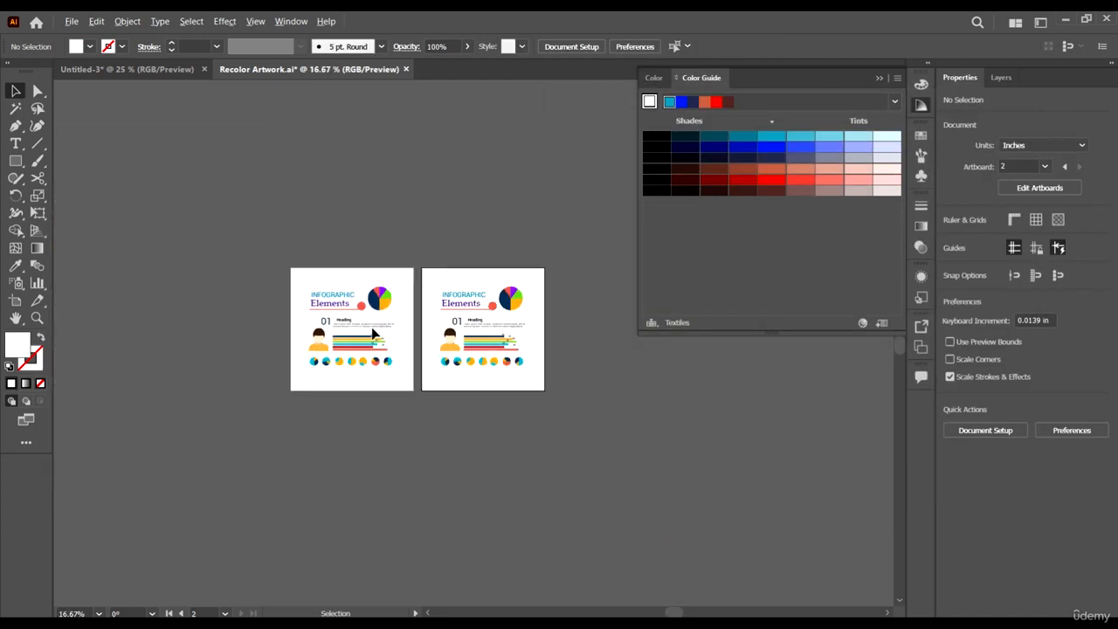
scroll(372, 330, "up", 3)
scroll(459, 376, "right", 1)
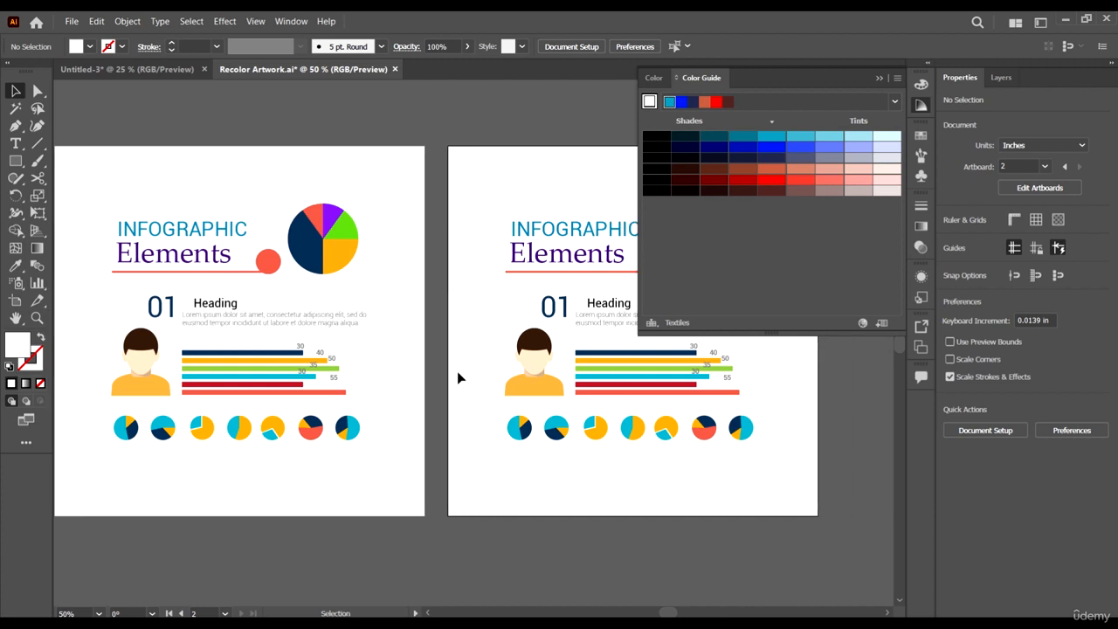